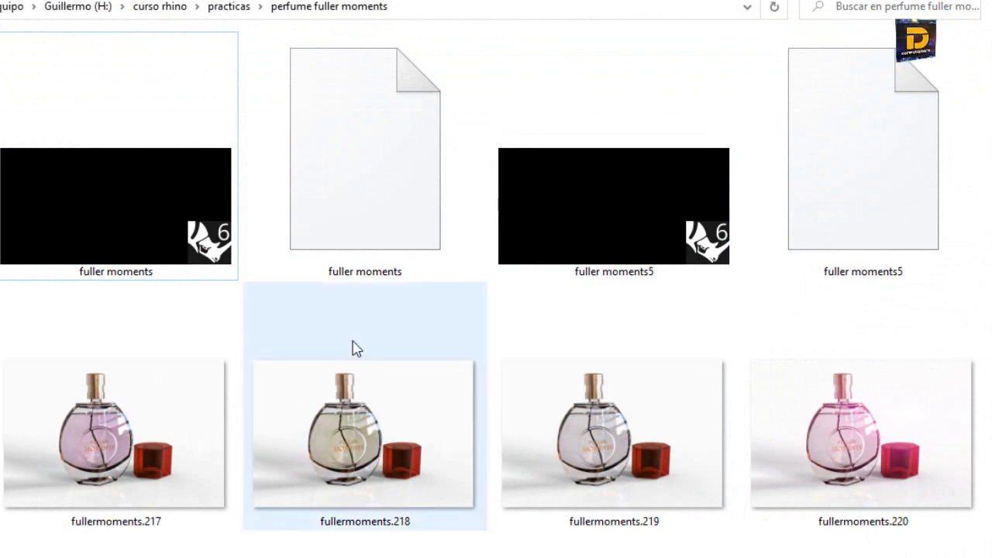
Step: Look over the four perfume bottle render thumbnails, fullermoments.217 to fullermoments.220
left_click(133, 436)
left_click(338, 429)
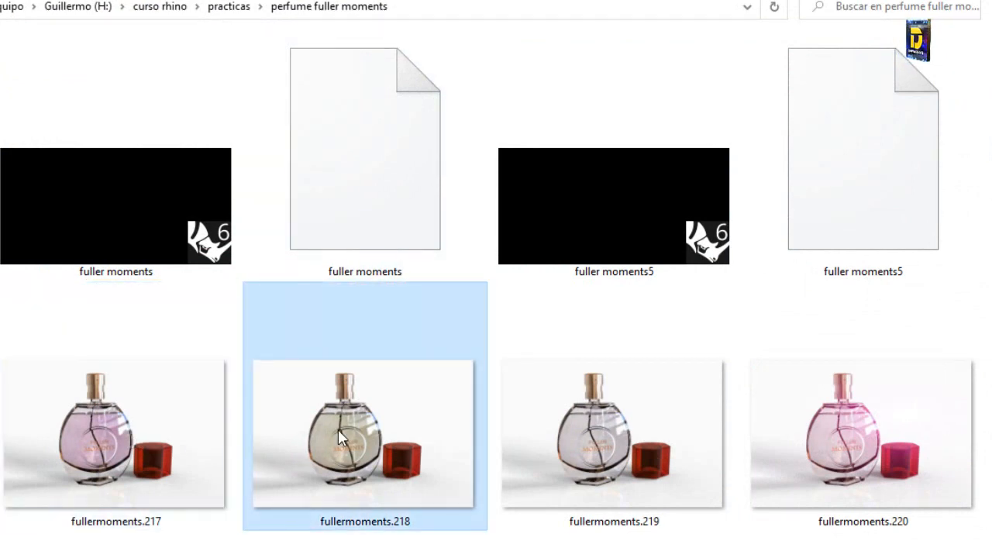
left_click(174, 410)
left_click(458, 428)
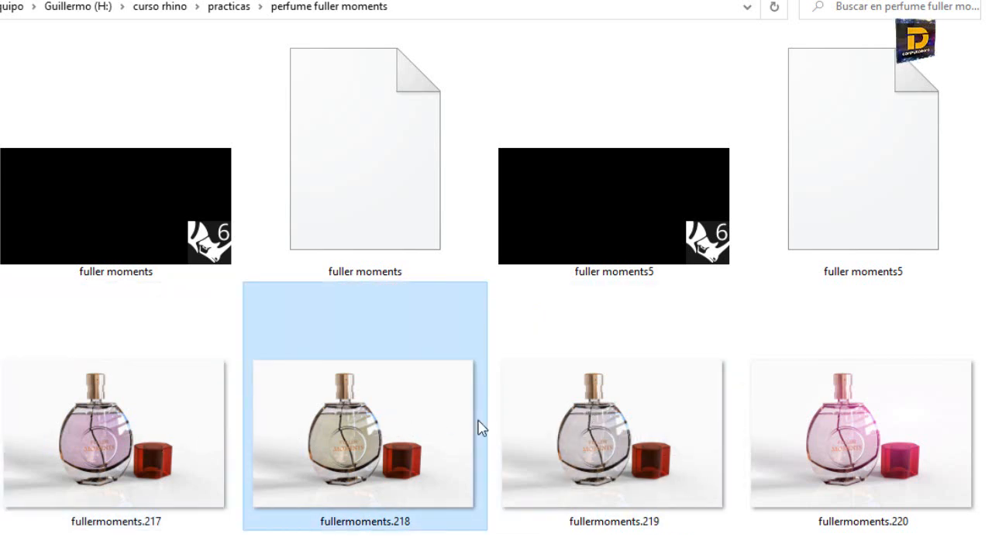
left_click(642, 465)
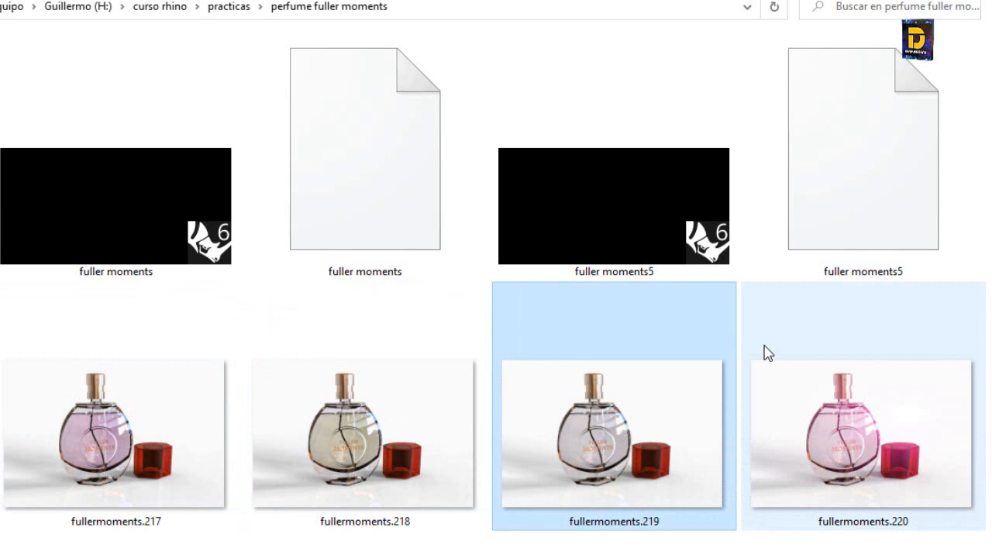
left_click(878, 421)
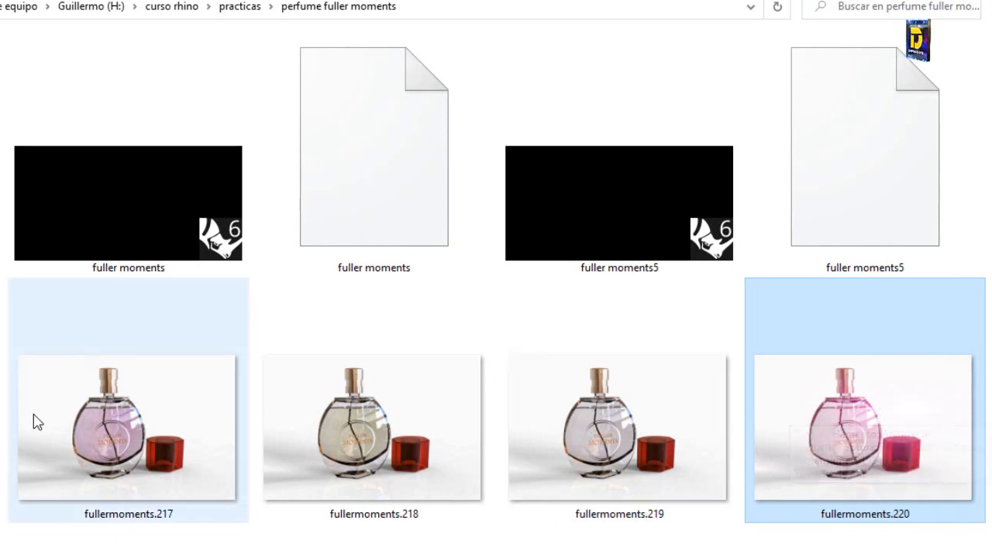
Step: Open the fullermoments.217 render and browse through the bottle's colour variants
double_click(83, 410)
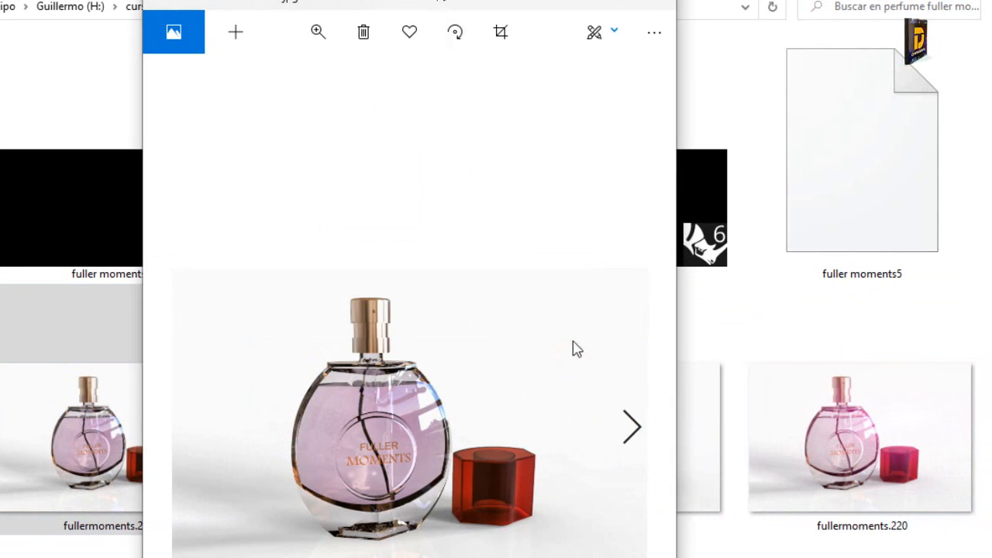
left_click(632, 426)
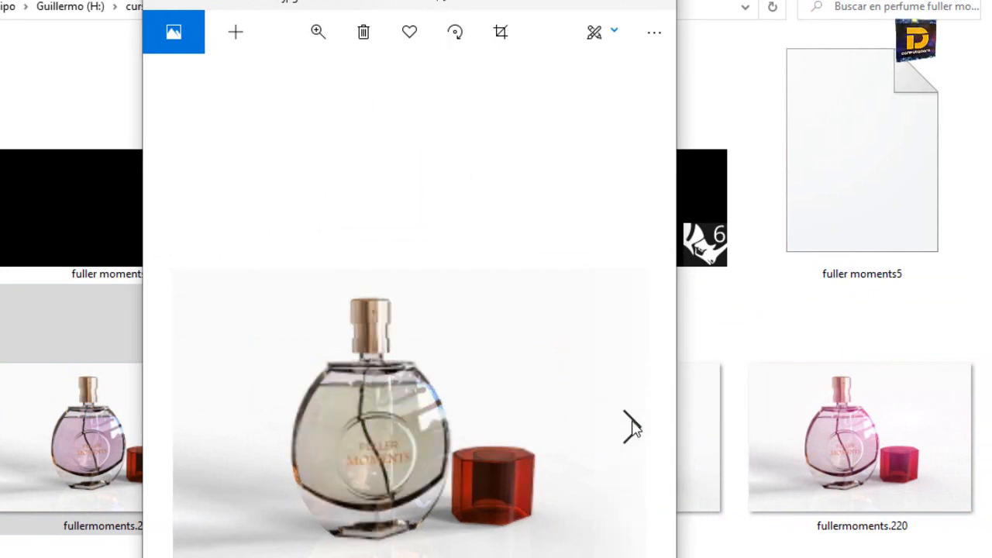
left_click(632, 426)
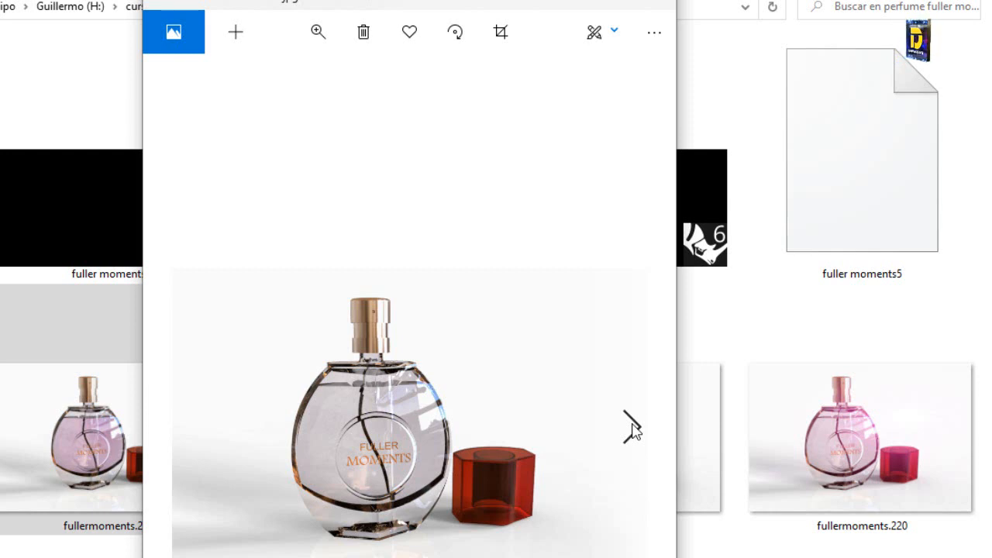
left_click(632, 434)
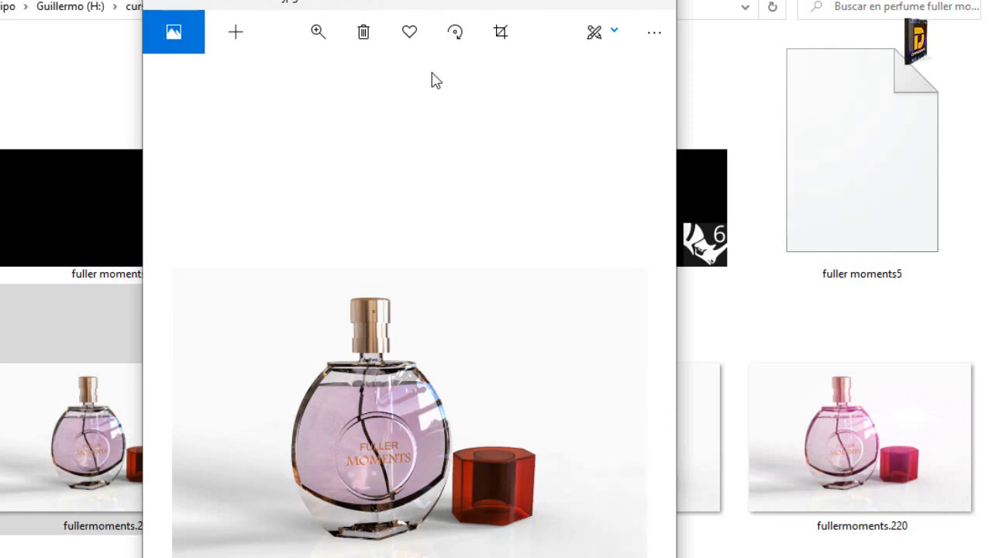
left_click(576, 8)
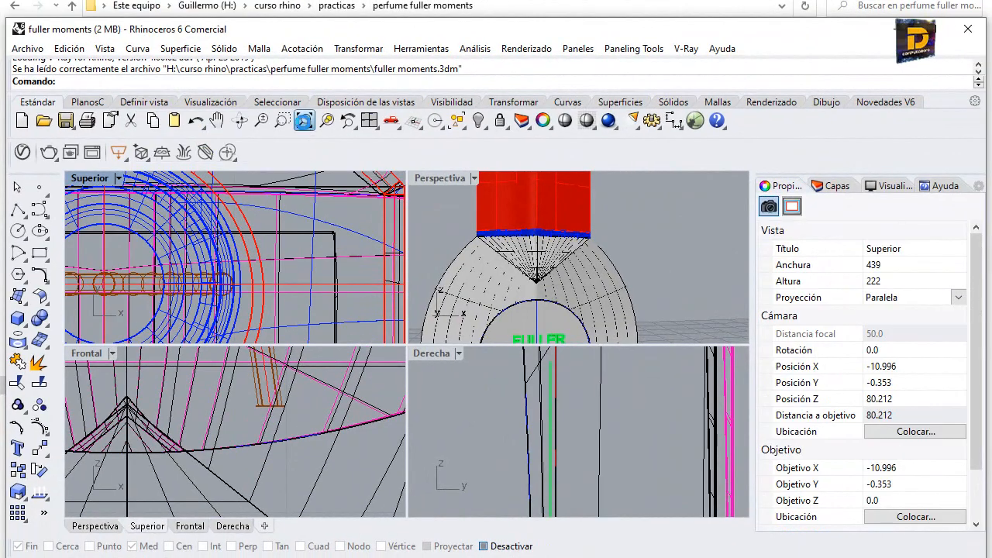
Step: Move the red cap off the bottle in the Perspective view to expose the blue spray nozzle
right_click(304, 121)
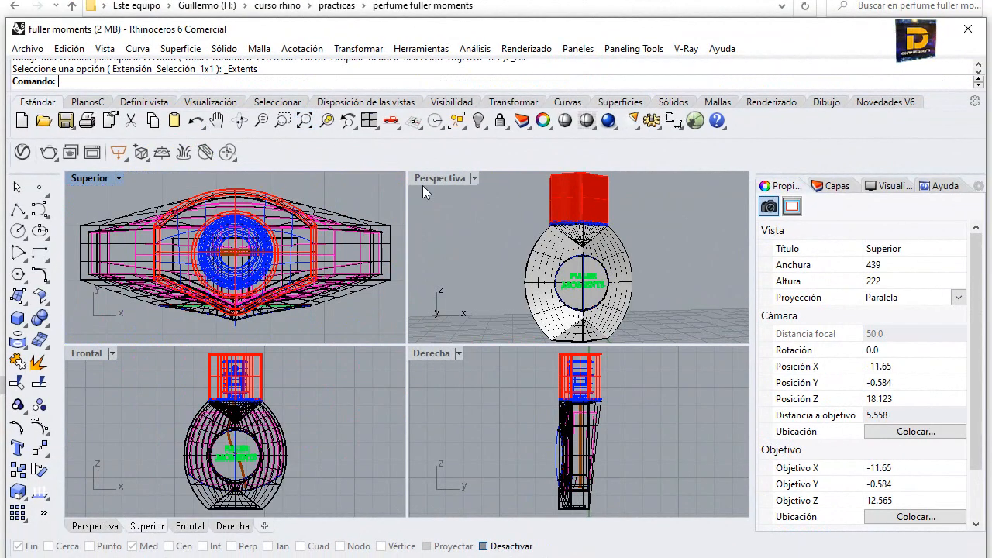
right_click_drag(608, 254, 563, 225)
left_click(570, 206)
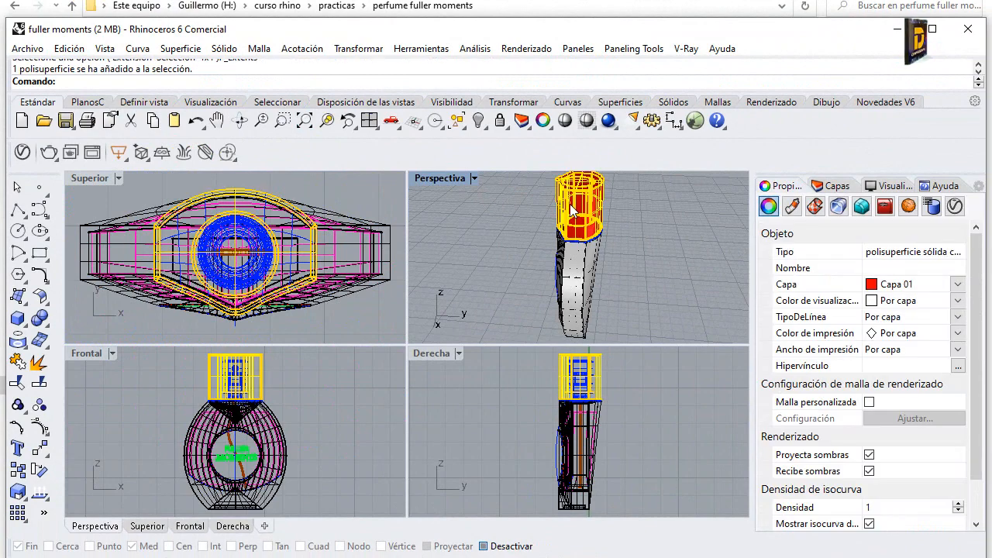
left_click_drag(571, 205, 656, 202)
right_click_drag(474, 199, 517, 193)
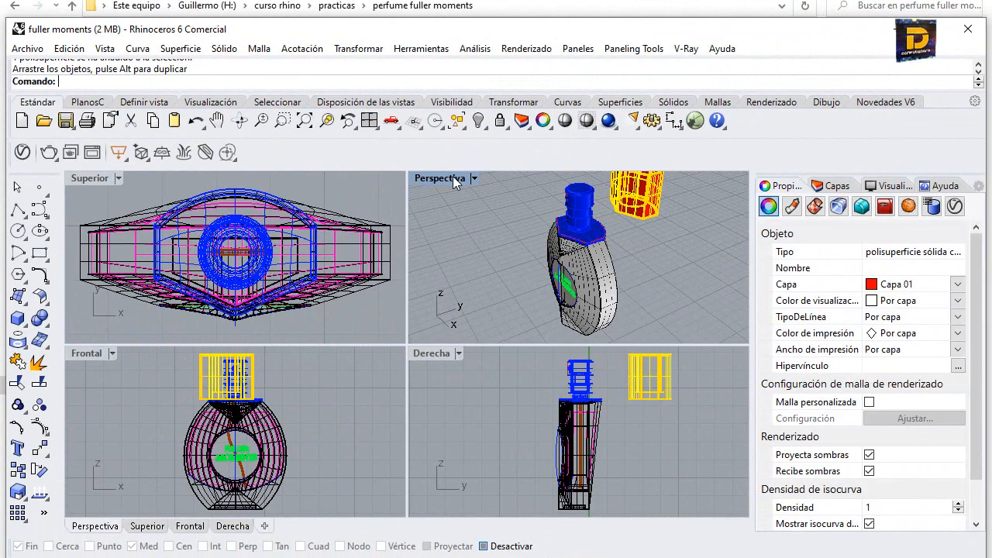
Step: Move the glass bottle body aside to expose the pink liquid, and maximize the Perspective view
right_click_drag(586, 285, 595, 276)
left_click(603, 273)
left_click_drag(601, 271, 547, 270)
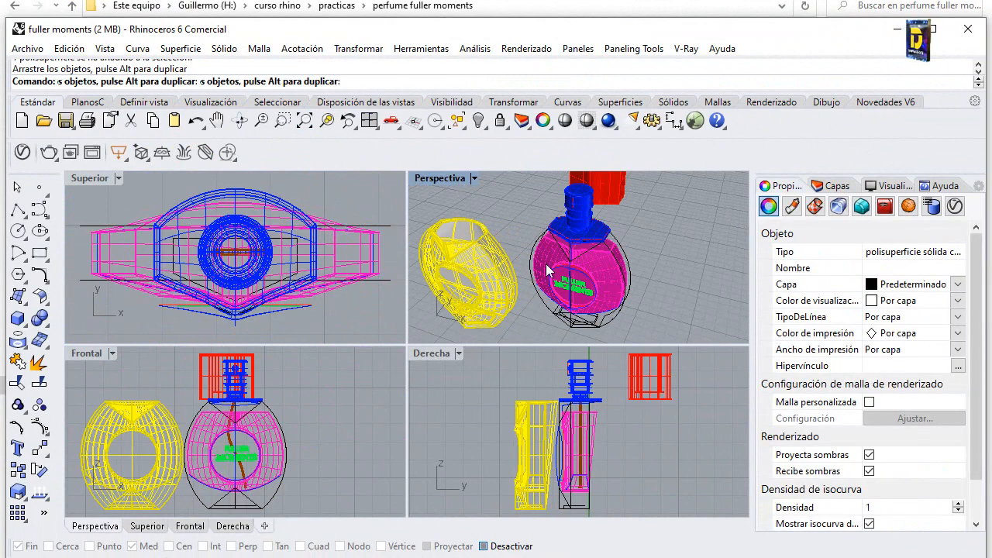
right_click_drag(585, 238, 361, 282)
double_click(426, 179)
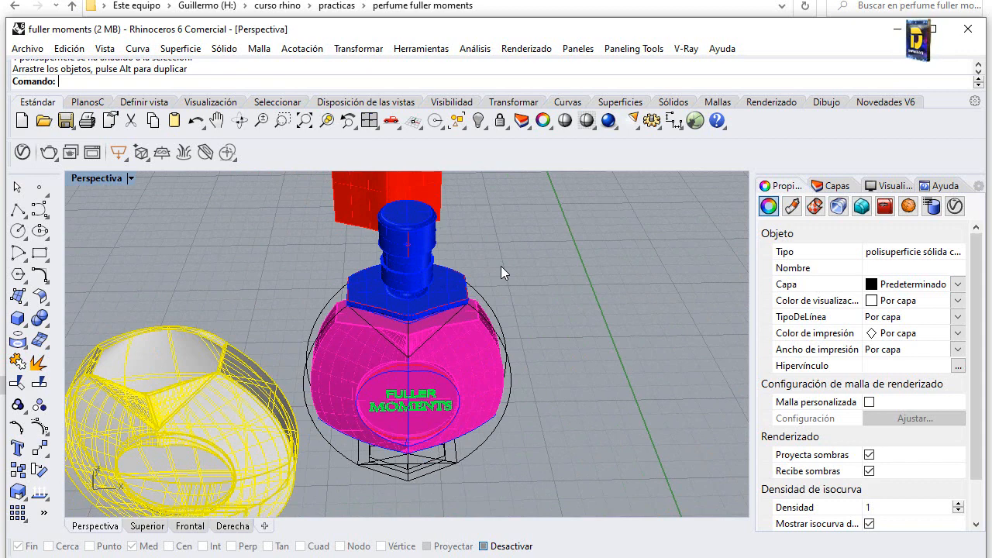
scroll(336, 314, "down", 4)
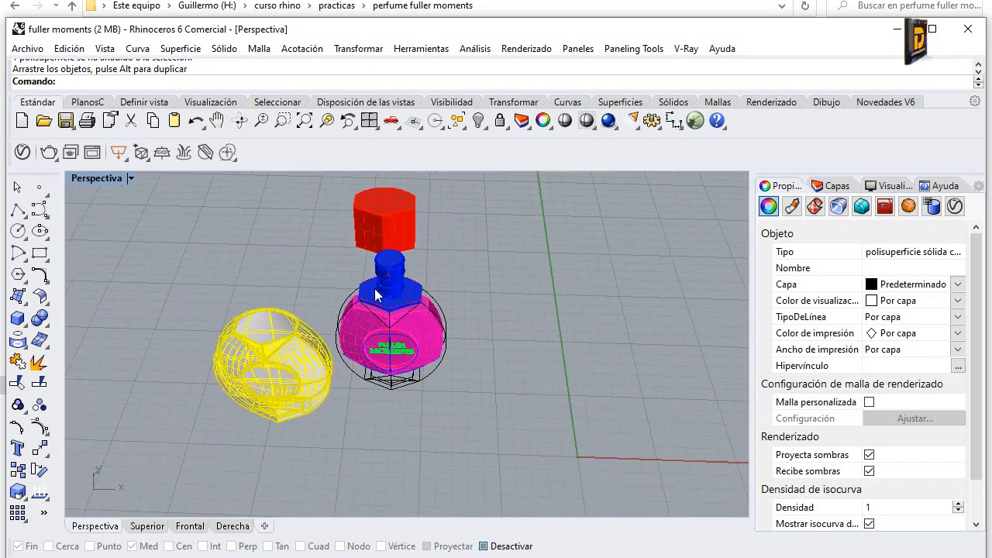
left_click(487, 276)
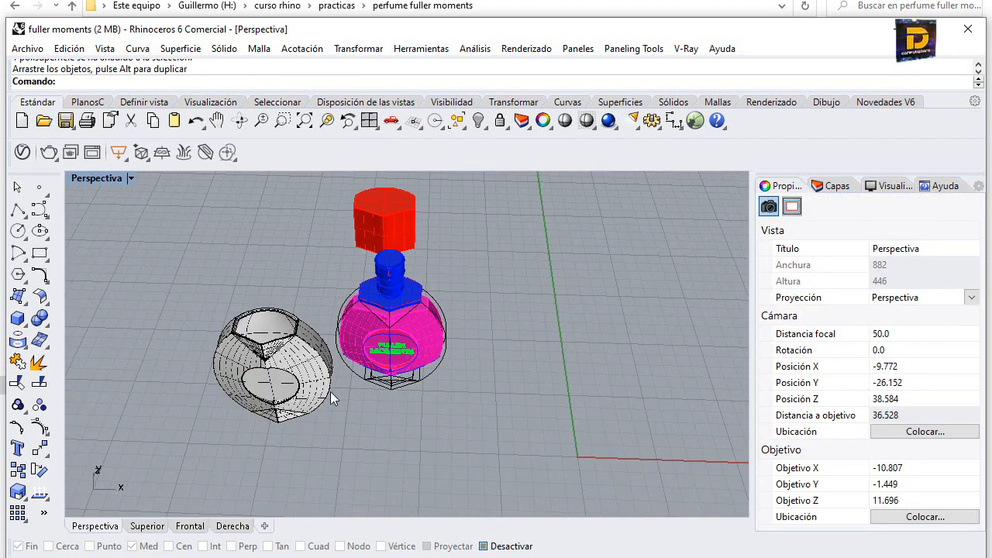
Step: Compare the separated bottle parts with the reference render of the perfume
right_click_drag(330, 391, 373, 294)
key("alt+Tab")
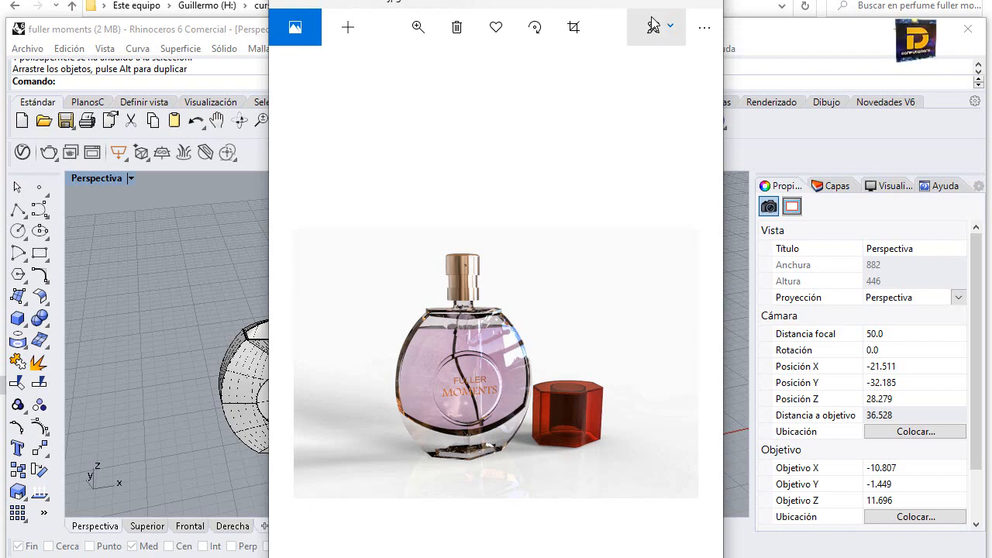
left_click(707, 4)
Step: Move the pink liquid solid out of the bottle to the side opposite the glass body
right_click_drag(368, 314, 459, 338)
scroll(458, 338, "up", 4)
left_click_drag(409, 318, 545, 333)
left_click(499, 423)
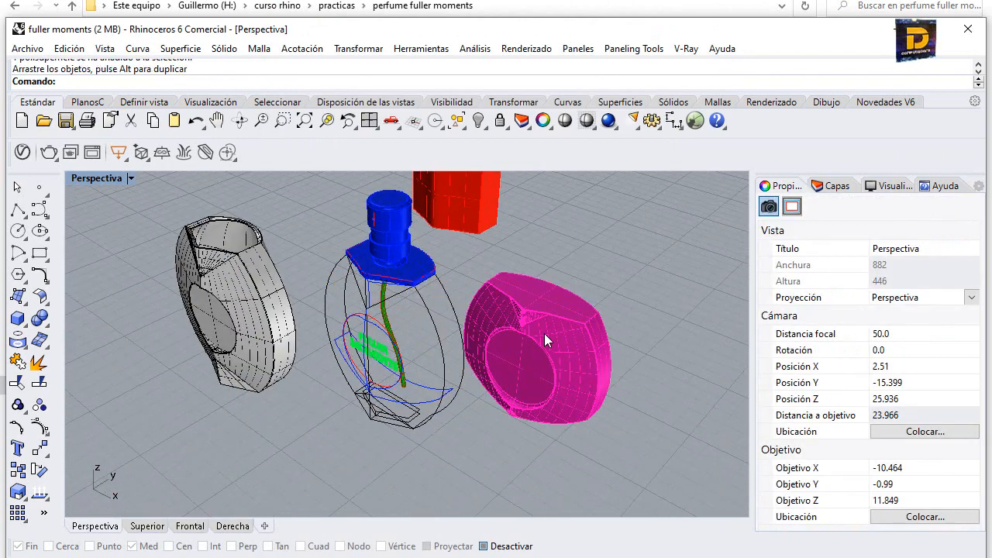
left_click(544, 333)
Step: Pick out the dip tube polysurface beneath the nozzle and inspect the separated bottle parts
left_click(385, 300)
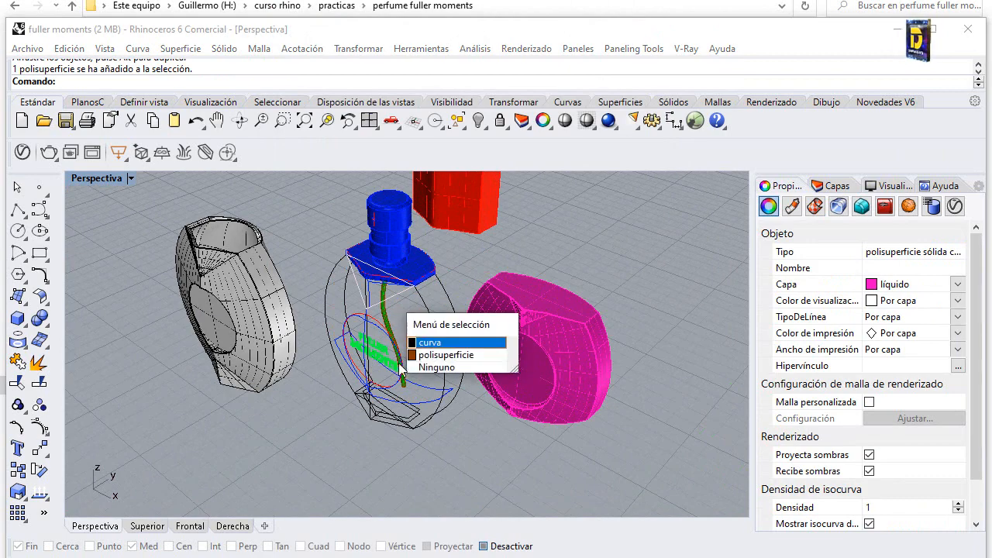
left_click(386, 462)
right_click_drag(386, 462, 390, 335)
scroll(382, 320, "up", 2)
left_click(373, 316)
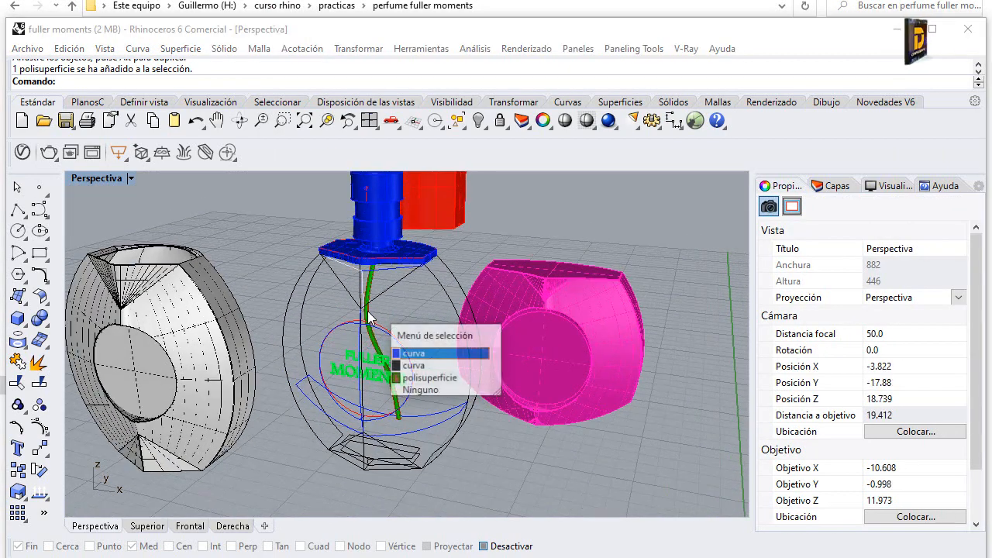
left_click(399, 410)
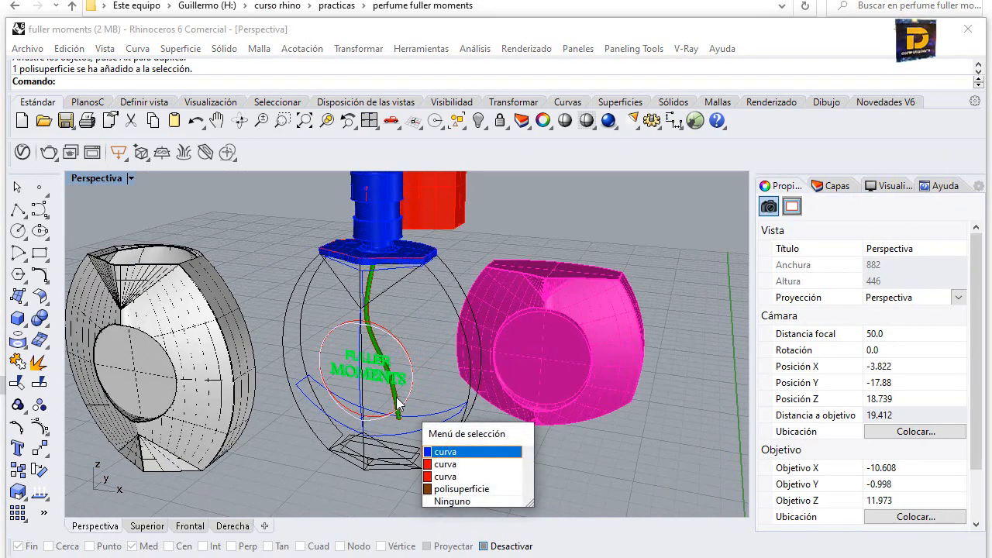
left_click(461, 489)
left_click(513, 444)
right_click_drag(513, 444, 483, 406)
scroll(482, 406, "down", 6)
right_click_drag(328, 281, 399, 335)
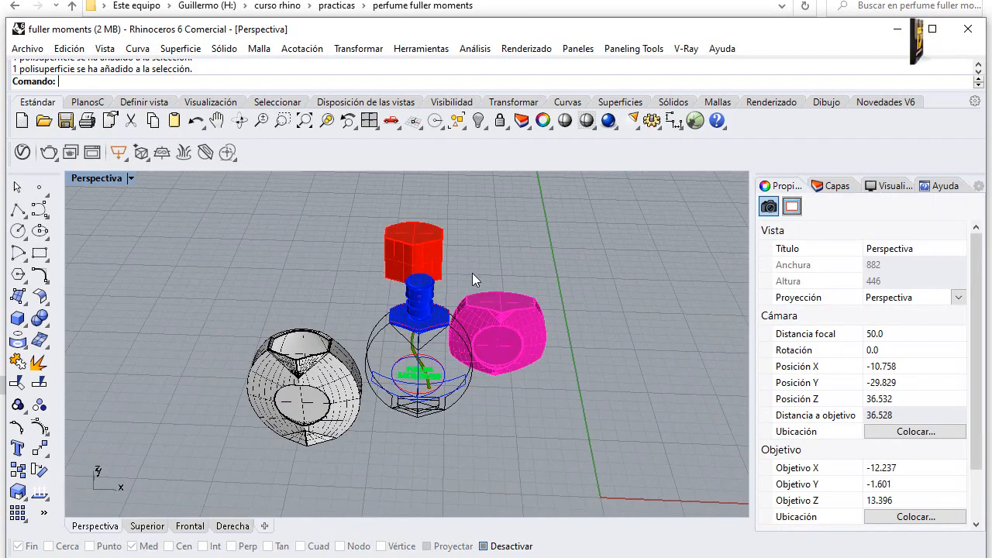
Step: Close the fuller moments model without saving and switch to the untitled Rhinoceros window
left_click(968, 39)
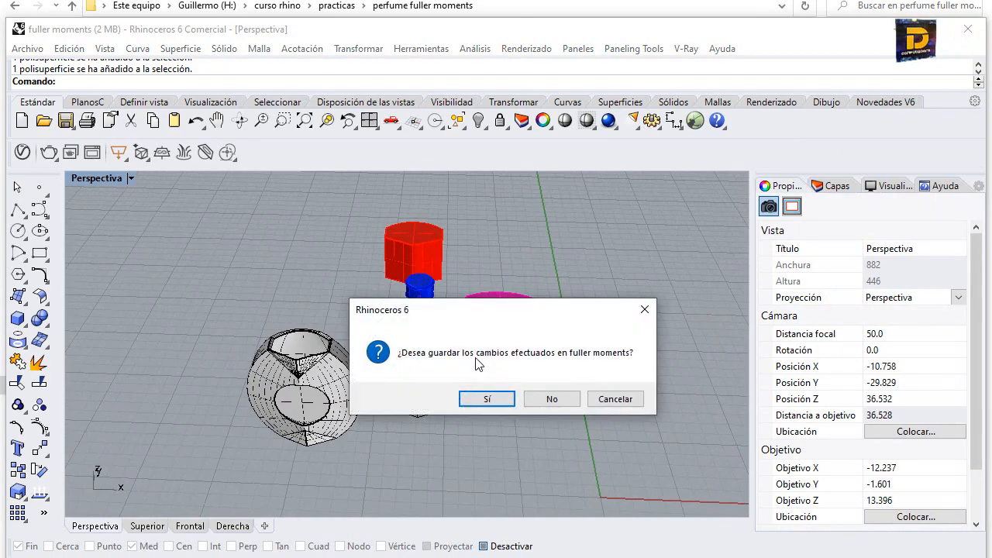
left_click(551, 398)
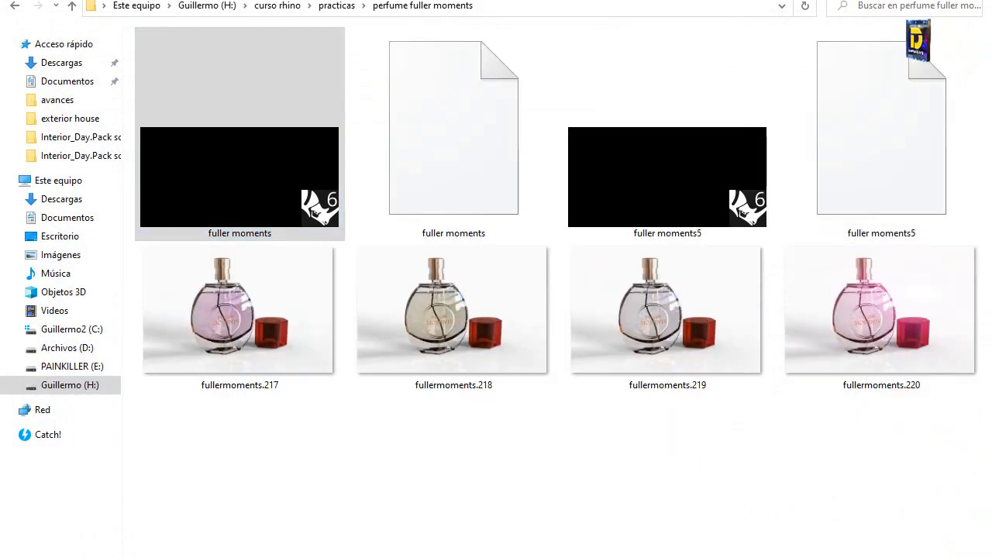
key("alt+Tab")
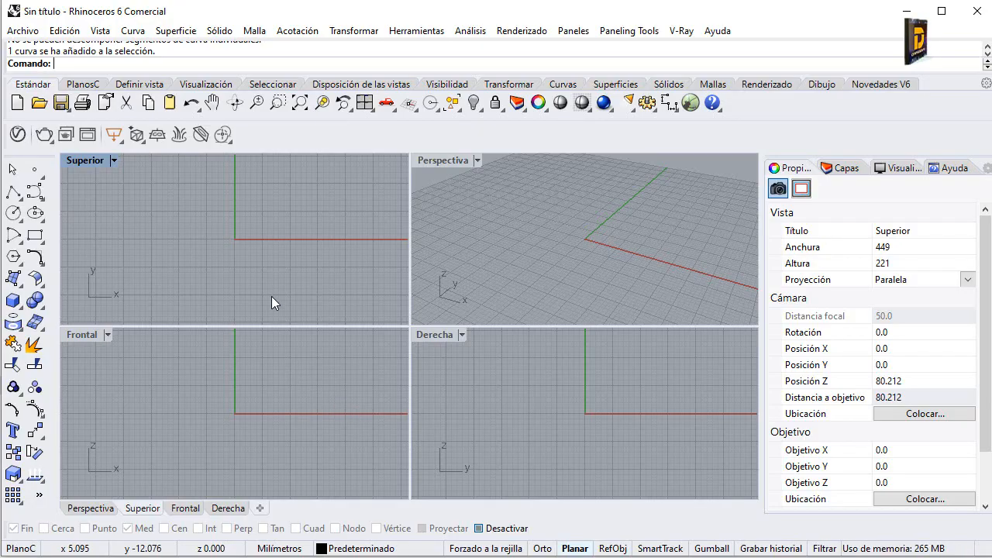
Step: Create a new model from the template "Objetos pequeños - Centímetros", declining the software update
left_click(22, 30)
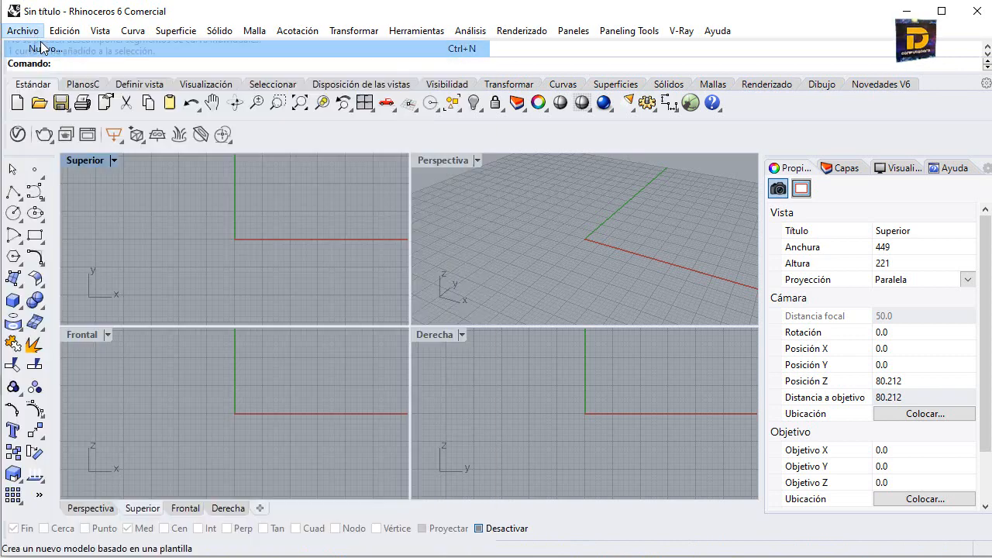
left_click(40, 43)
left_click(550, 396)
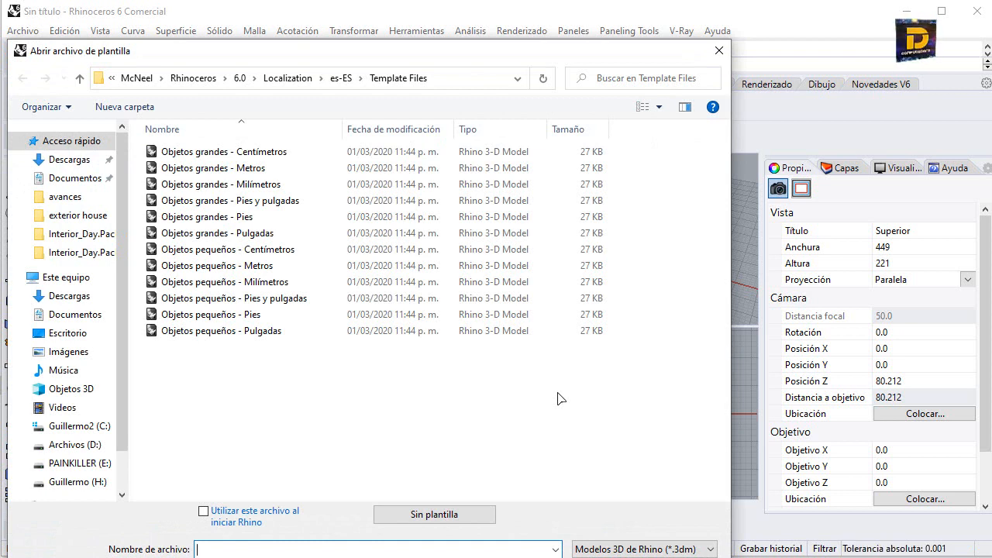
left_click(293, 251)
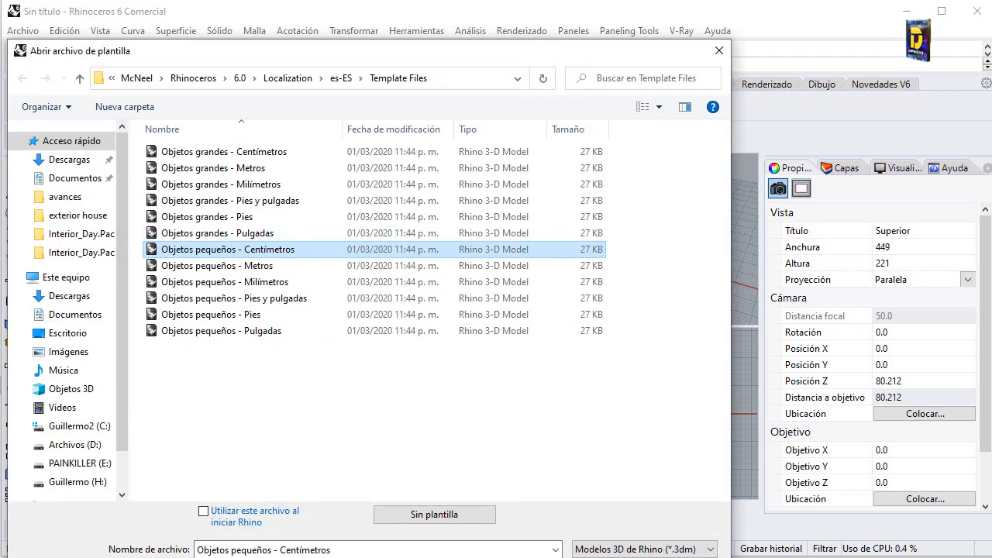
key("Return")
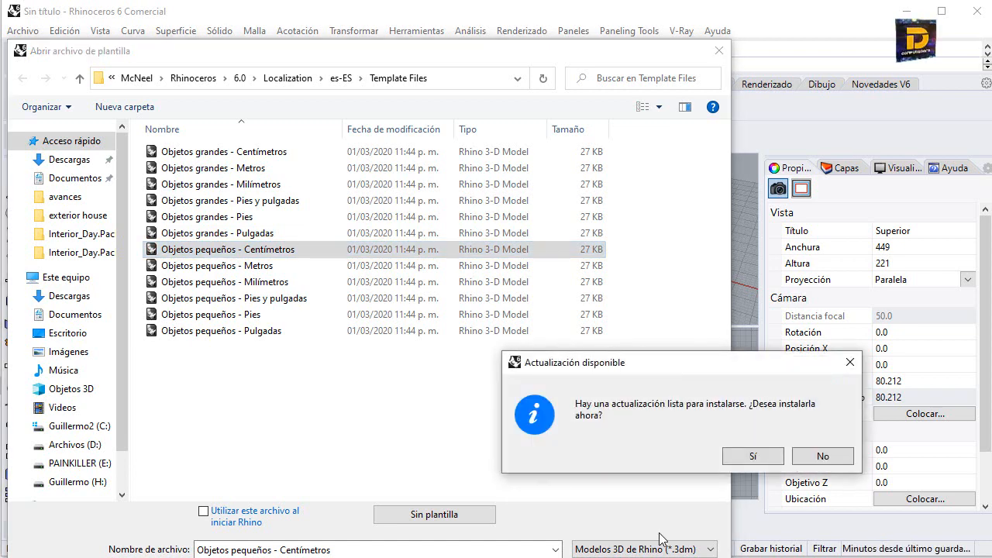
left_click(812, 459)
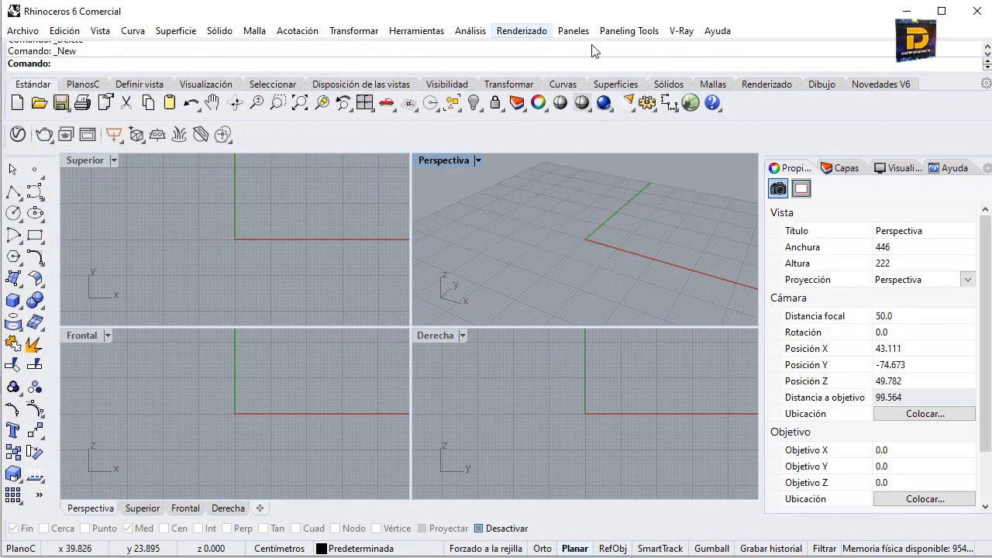
Step: Show the layer list and draw a vertical 6 cm polyline below the X axis in the Frontal view
left_click(845, 169)
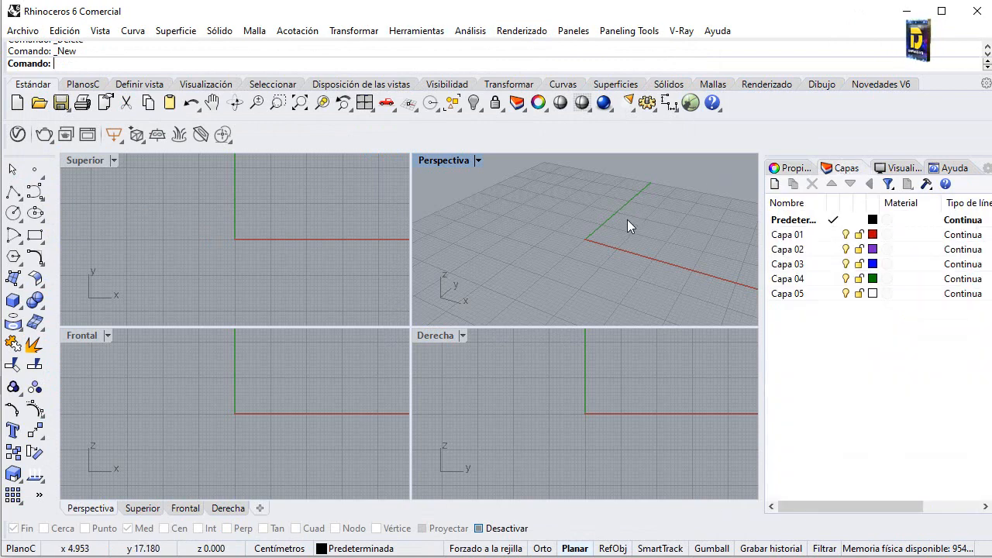
right_click(173, 340)
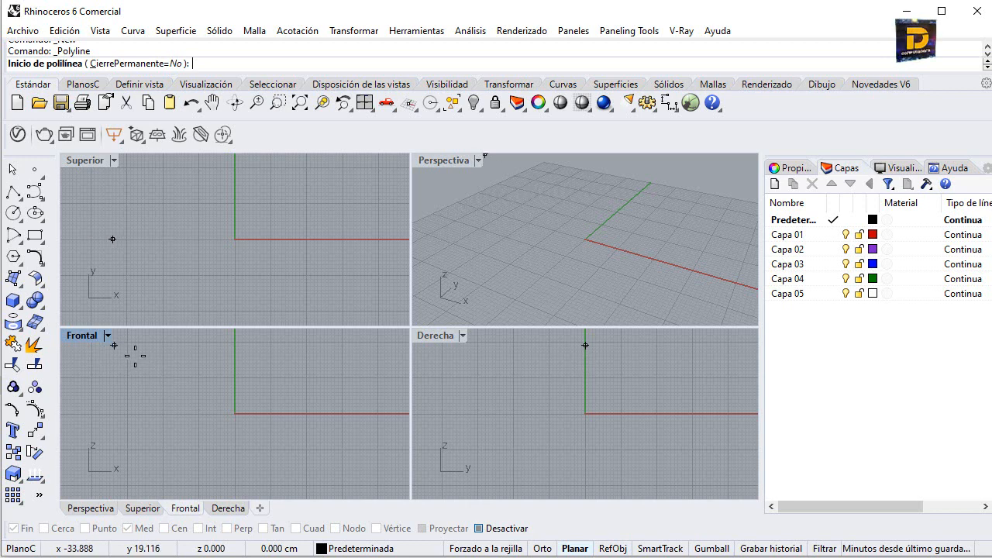
left_click(243, 437)
right_click_drag(240, 354, 255, 410)
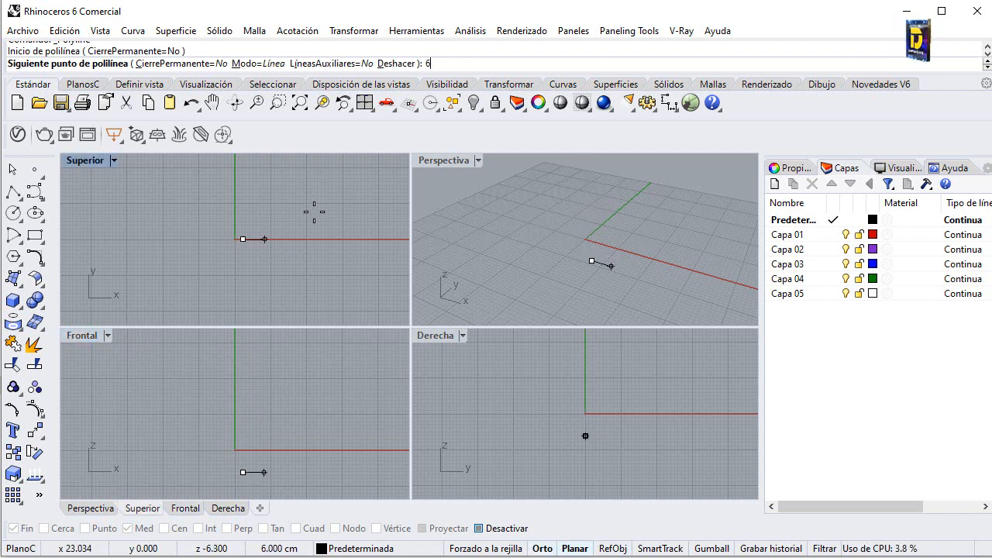
type("6")
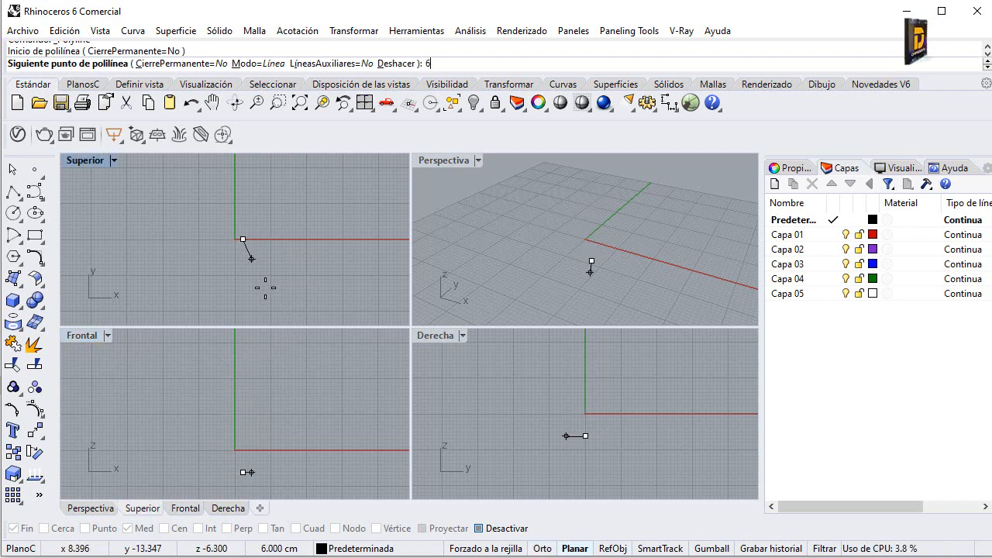
key("Return")
key("F8")
left_click(242, 350)
key("F8")
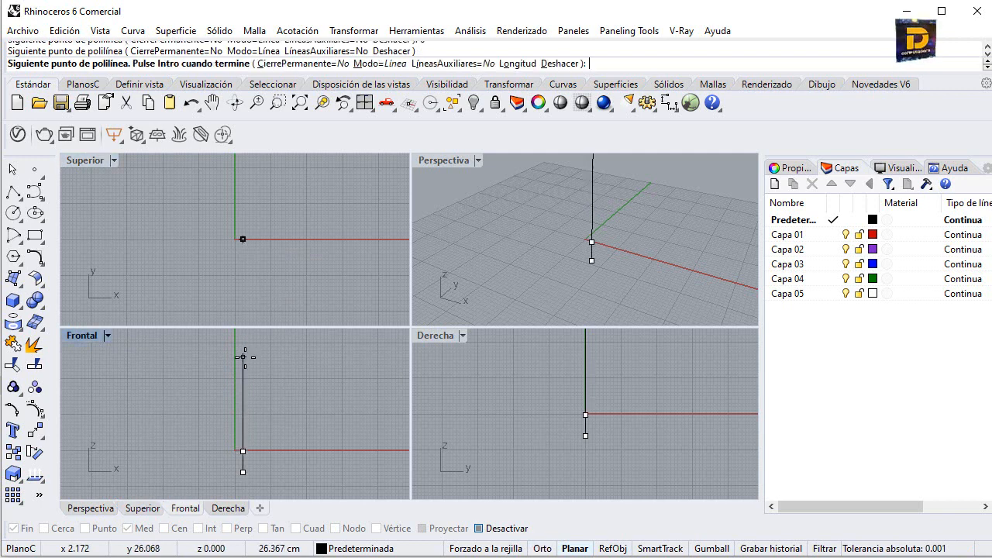
key("Return")
Step: In the maximized Frontal view, draw a 1.5 cm horizontal line toward the Z axis from the vertical line's midpoint, snapping only to midpoints
right_click_drag(326, 436, 297, 382)
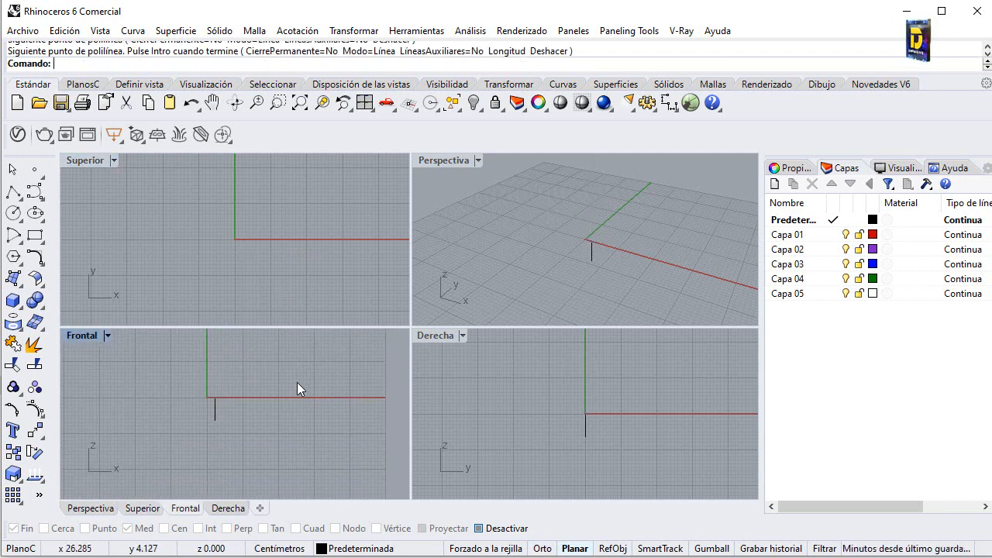
scroll(215, 401, "up", 4)
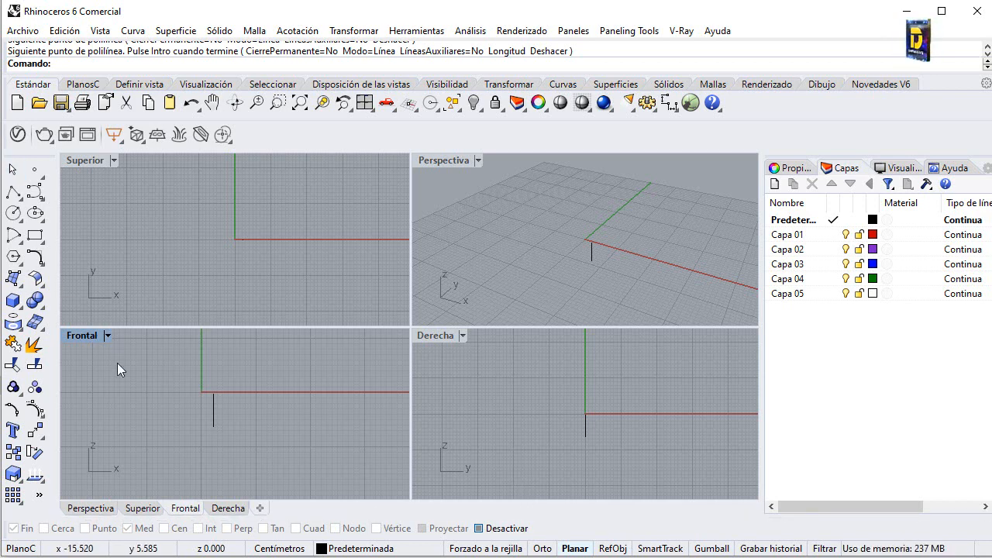
double_click(91, 336)
right_click_drag(371, 328, 369, 369)
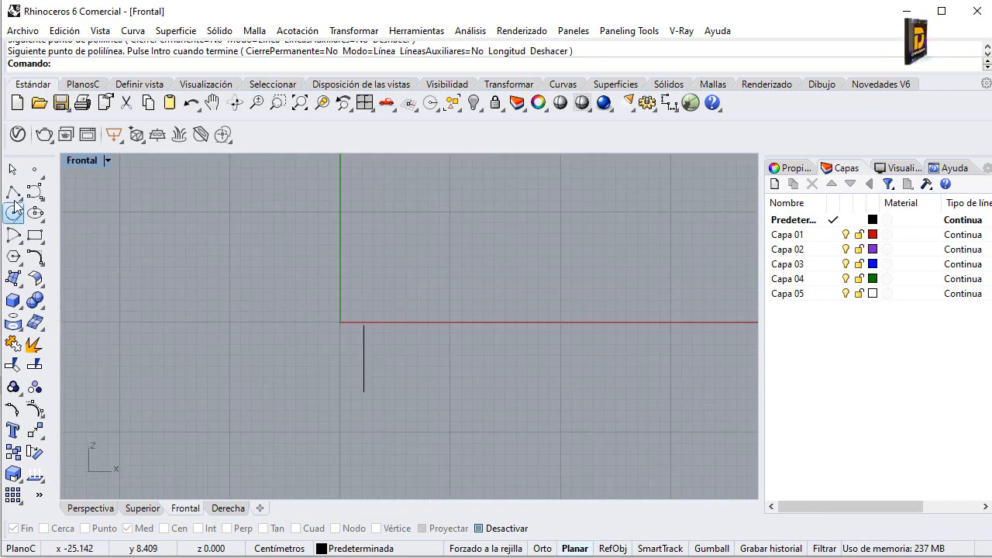
left_click(13, 194)
left_click(479, 528)
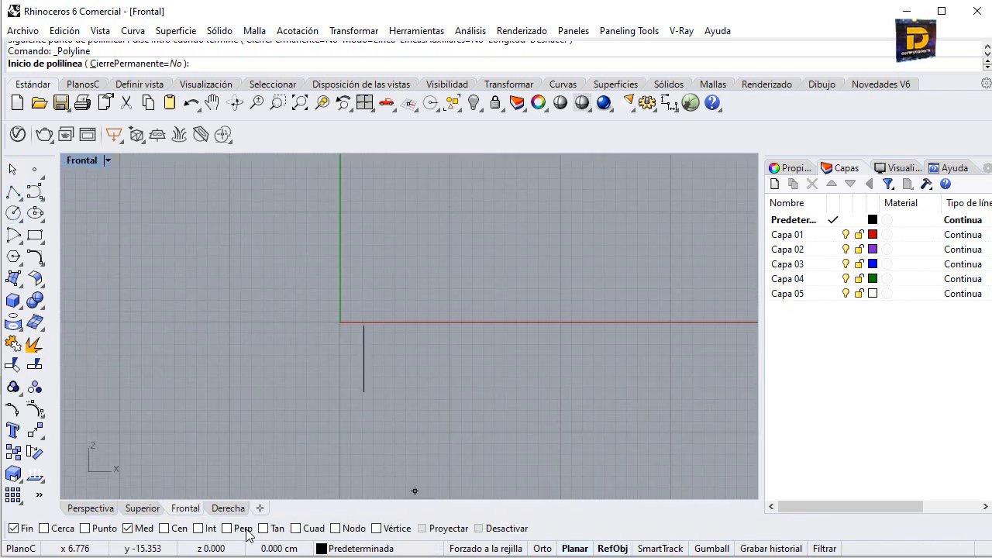
right_click(142, 528)
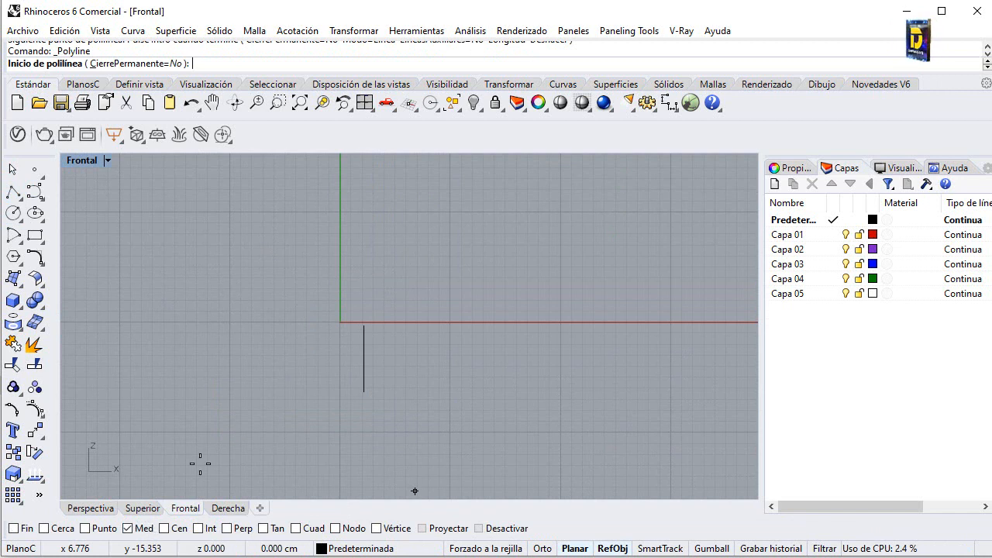
left_click(364, 358)
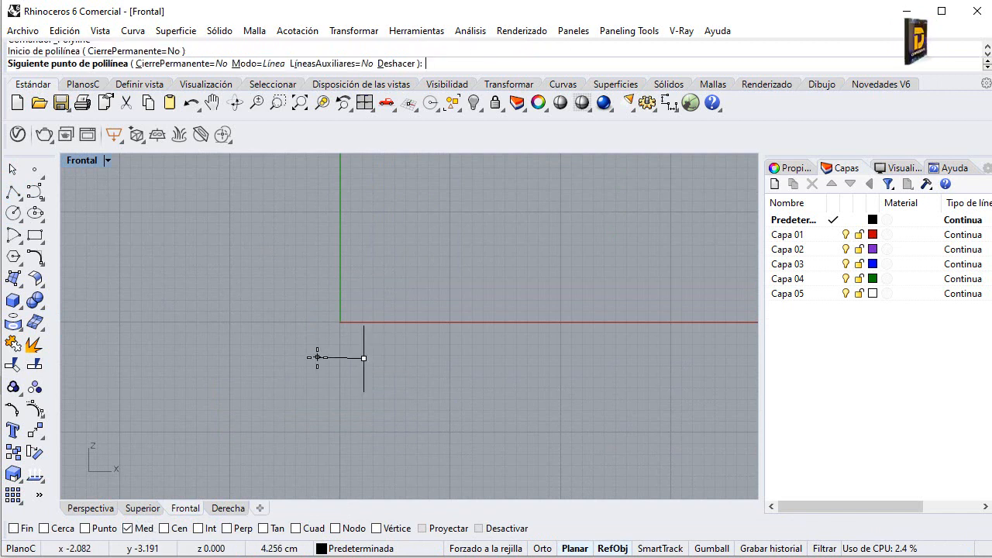
type("1.5")
key("Return")
key("F8")
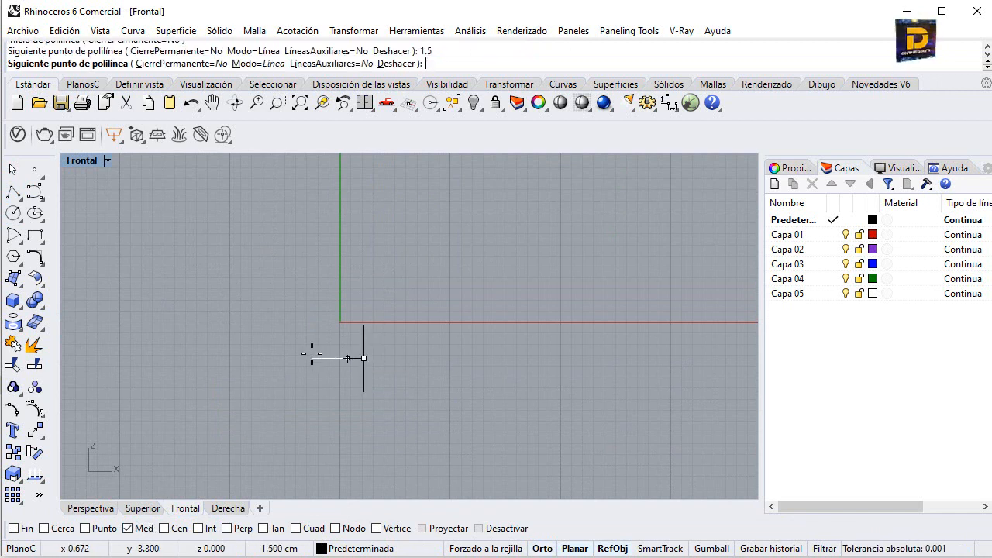
left_click(310, 354)
key("F8")
key("Return")
Step: Draw an arc between the vertical line's two endpoints, passing through the free end of the 1.5 cm line, using endpoint snap
scroll(364, 334, "up", 2)
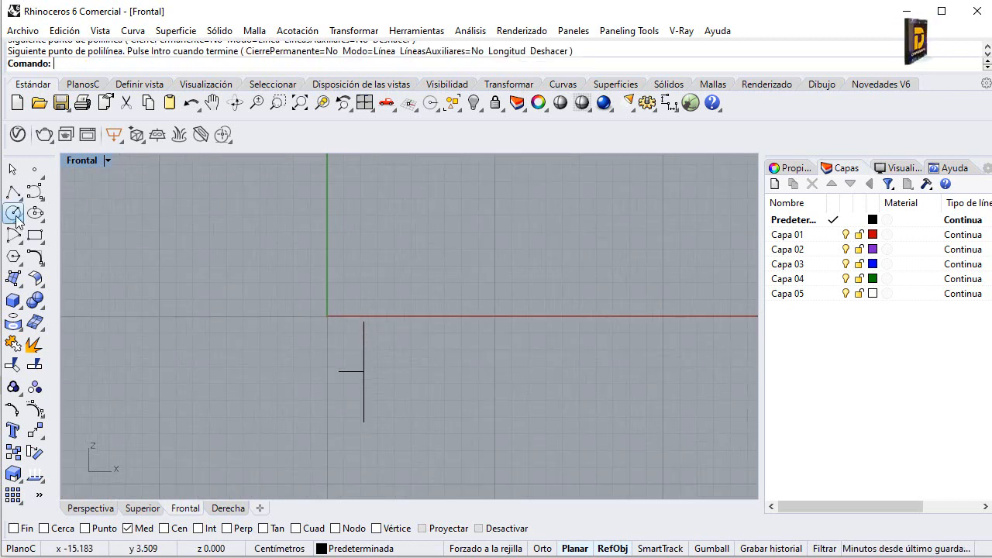
left_click(20, 240)
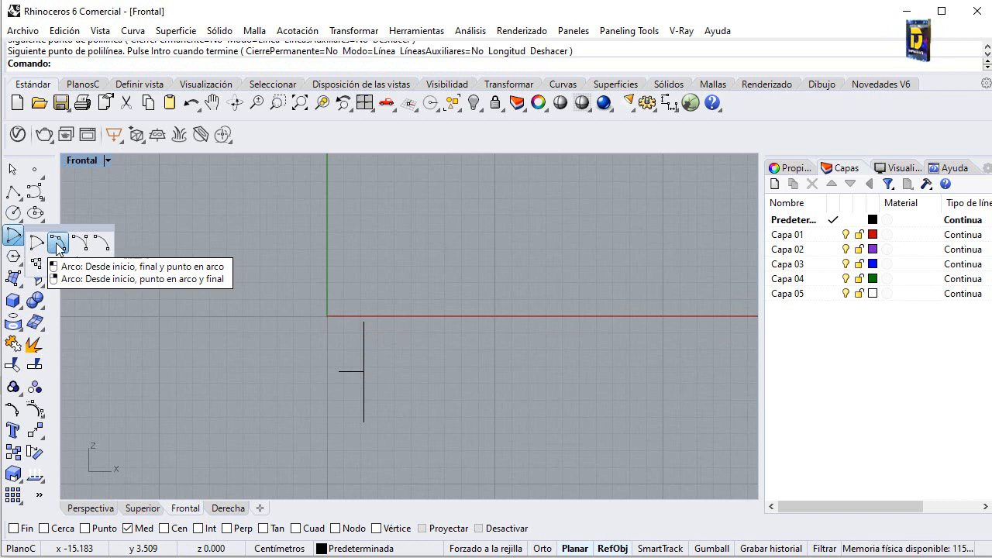
left_click(59, 245)
left_click(24, 529)
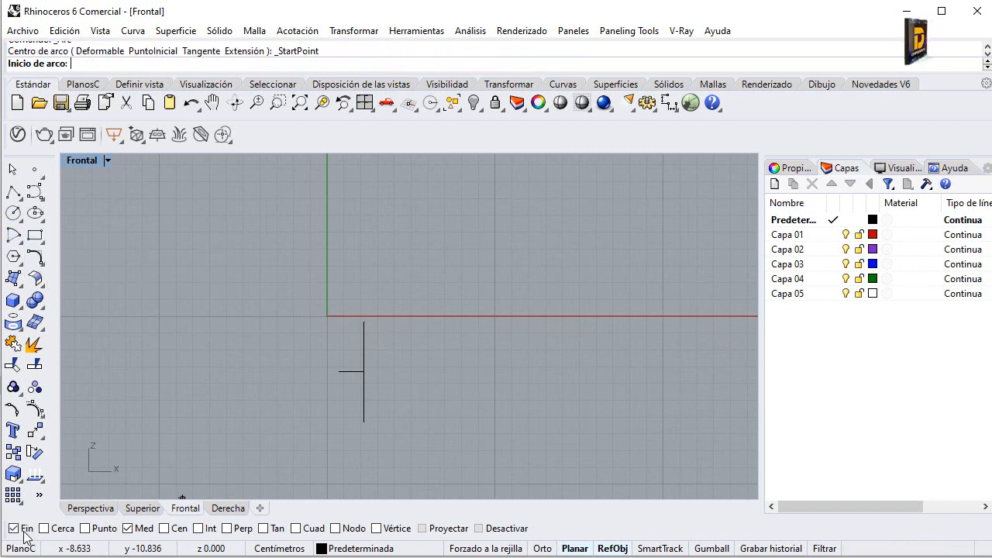
left_click(363, 321)
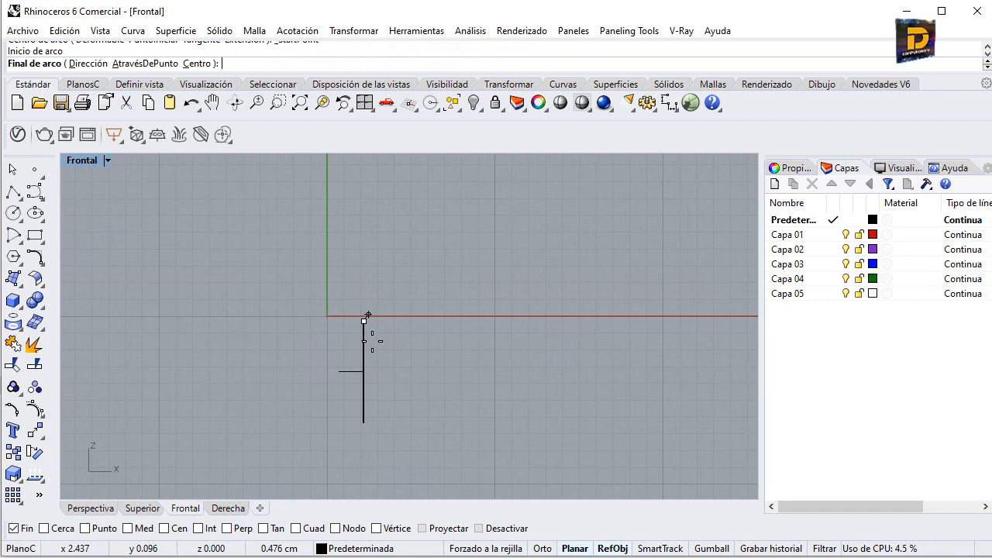
left_click(364, 423)
left_click(338, 376)
Step: Draw a 1.7 cm horizontal line from the vertical line's lower end, heading away from the arc
scroll(344, 344, "up", 3)
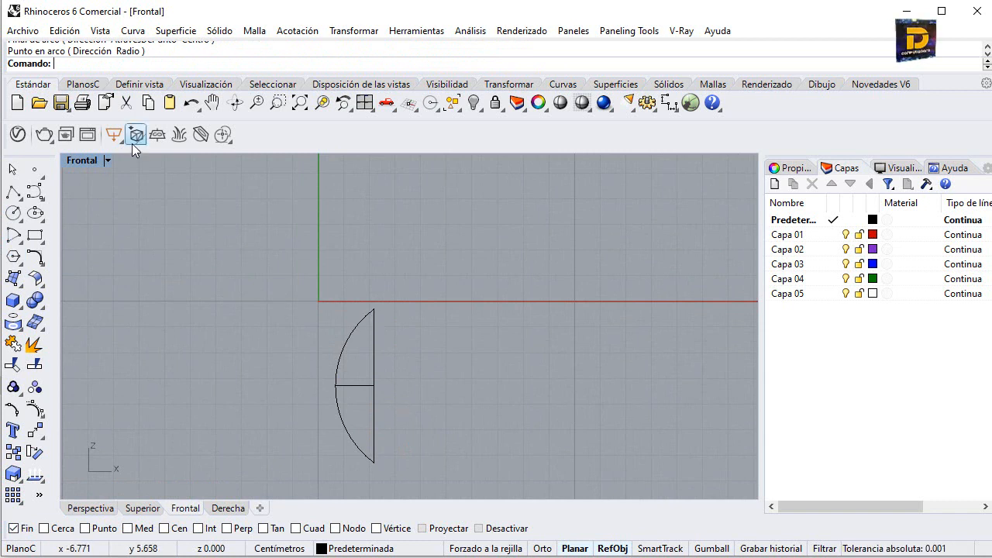
left_click(14, 190)
left_click(373, 462)
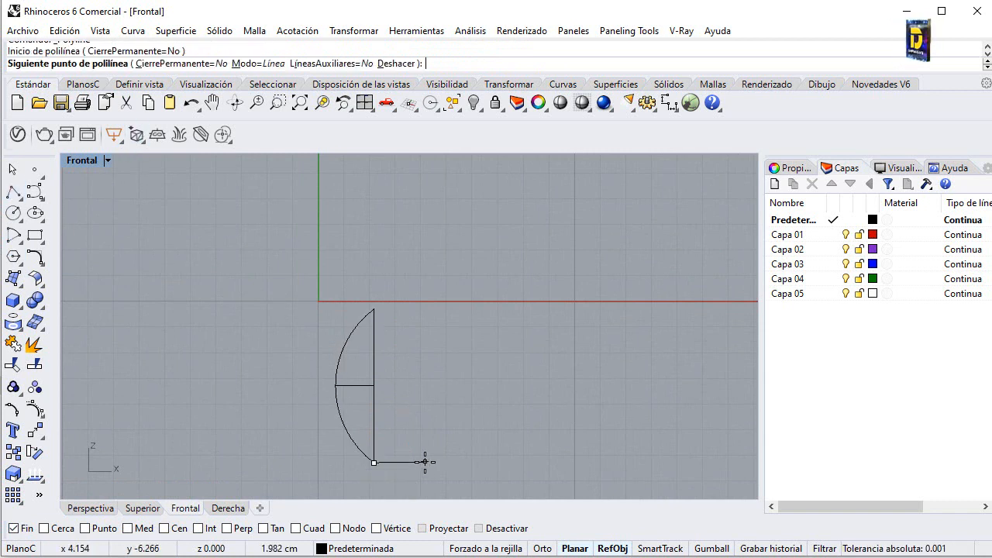
type("2")
key("Return")
key("F8")
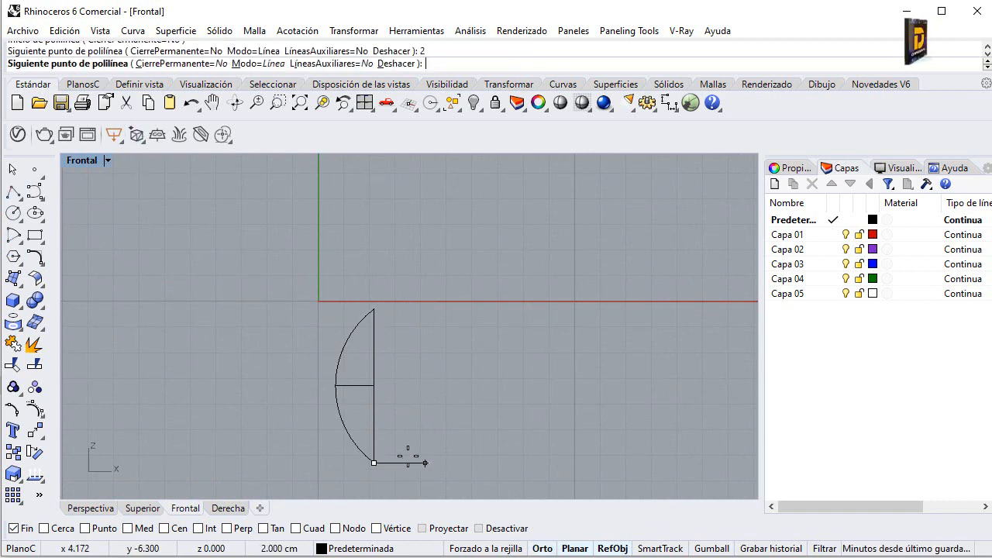
key("F8")
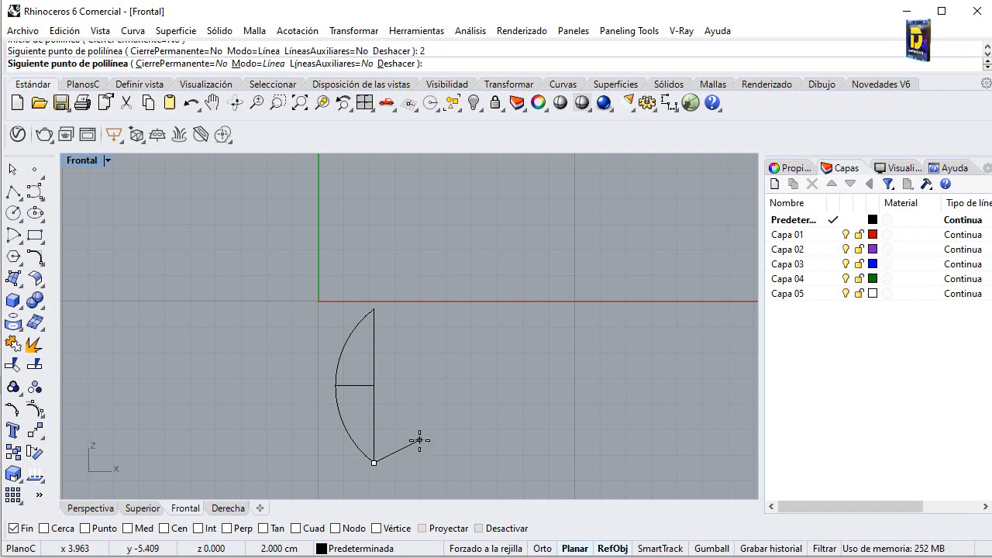
type("1.7")
key("Return")
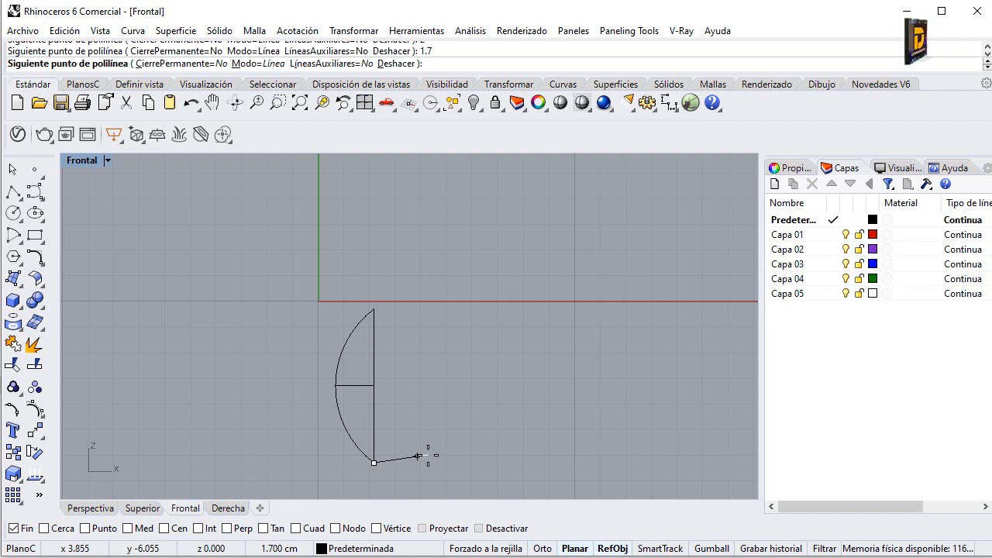
key("F8")
left_click(419, 463)
key("Return")
Step: Mirror a copy of the arc about a vertical axis through the free end of the 1.7 cm line
left_click(335, 360)
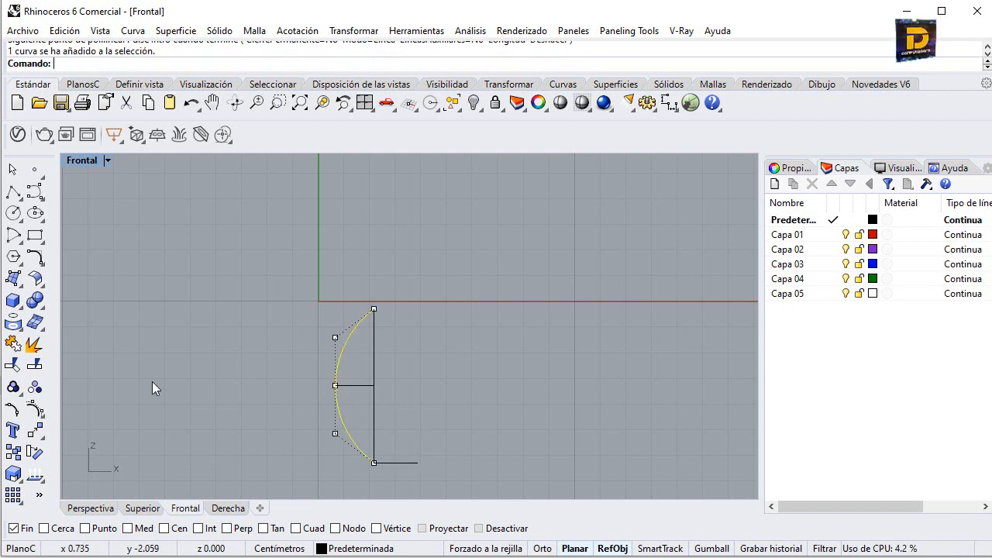
left_click(41, 437)
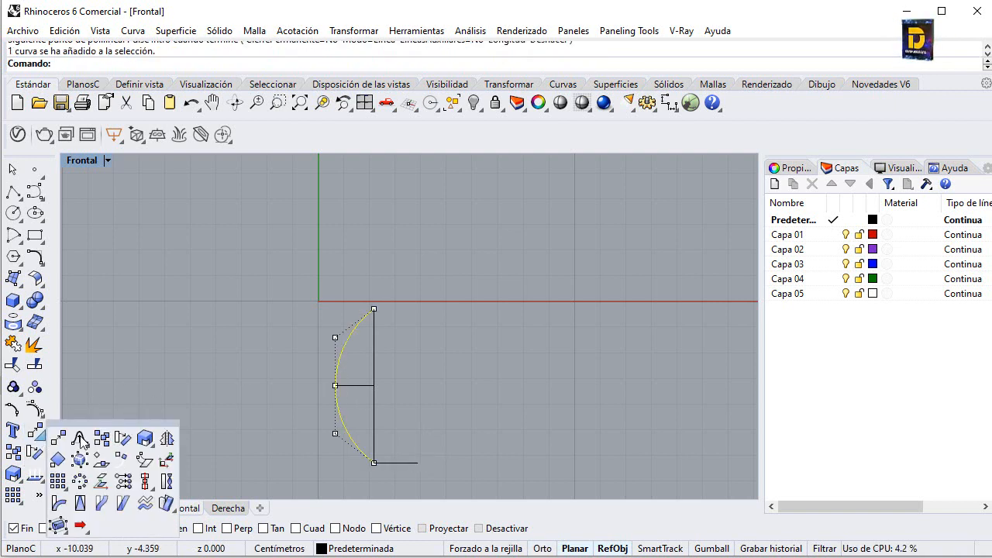
left_click(167, 435)
left_click(418, 462)
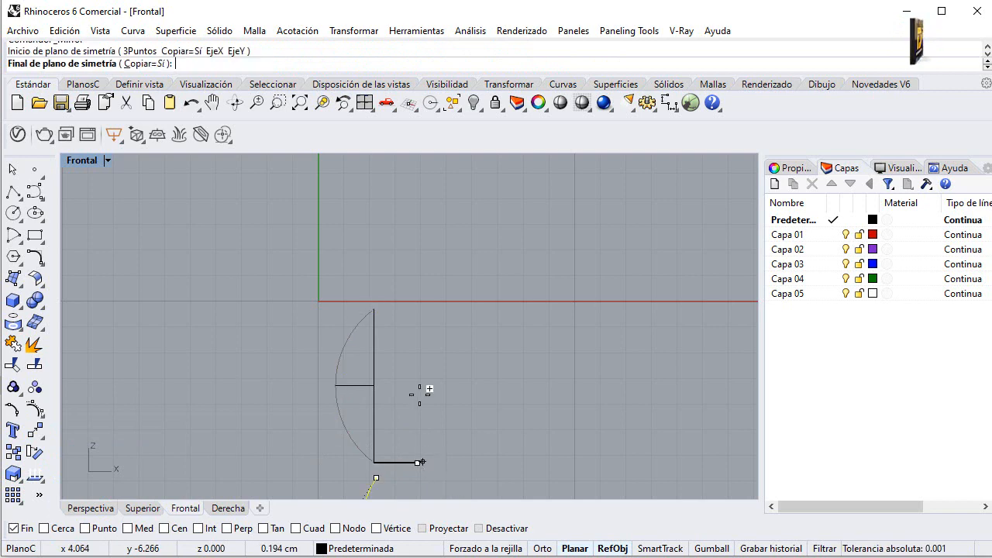
left_click(429, 329)
Step: Select the original arc in the perspective view and restore the four-viewport layout with the arc close up in Superior
left_click(446, 372)
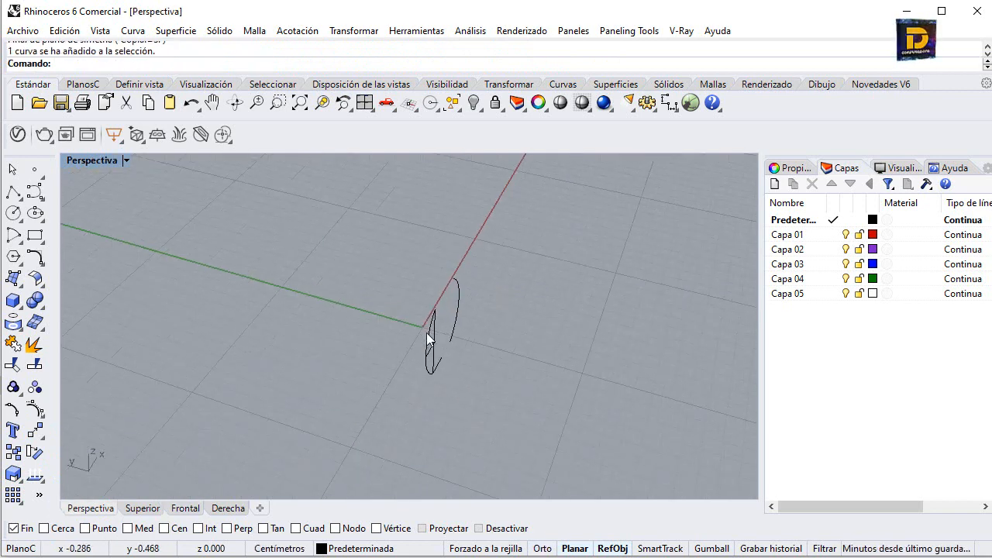
left_click(426, 331)
scroll(486, 340, "up", 3)
scroll(486, 339, "down", 2)
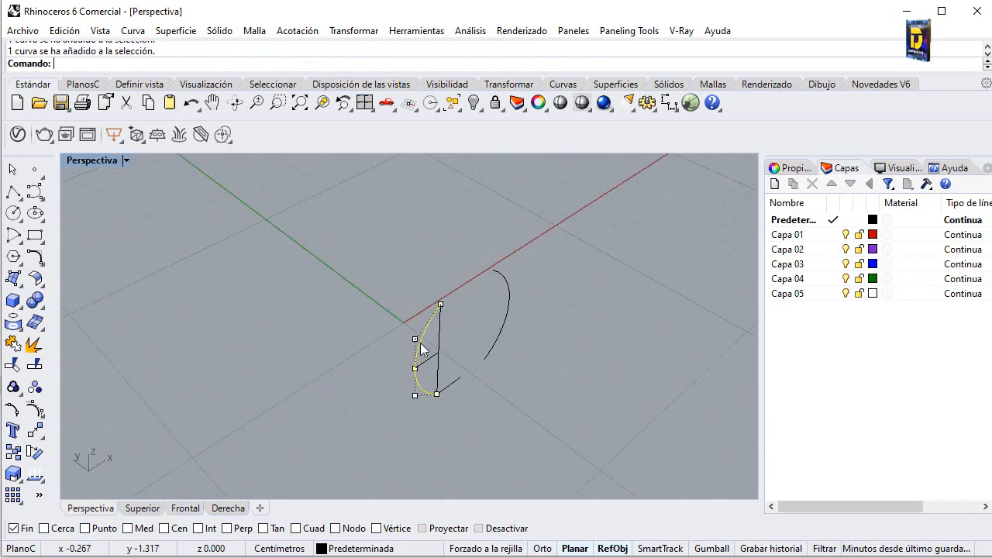
double_click(101, 159)
scroll(238, 225, "up", 2)
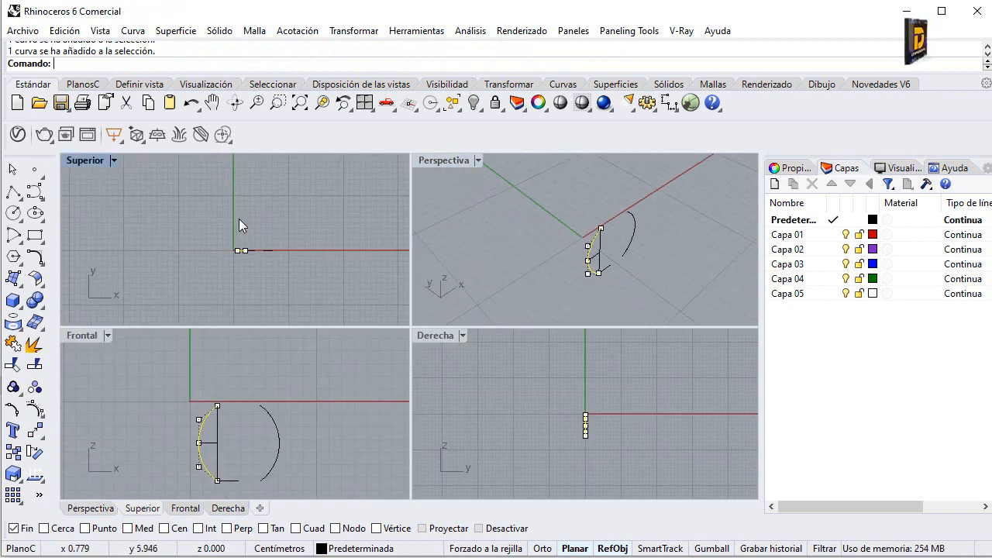
scroll(628, 427, "up", 2)
scroll(221, 244, "up", 15)
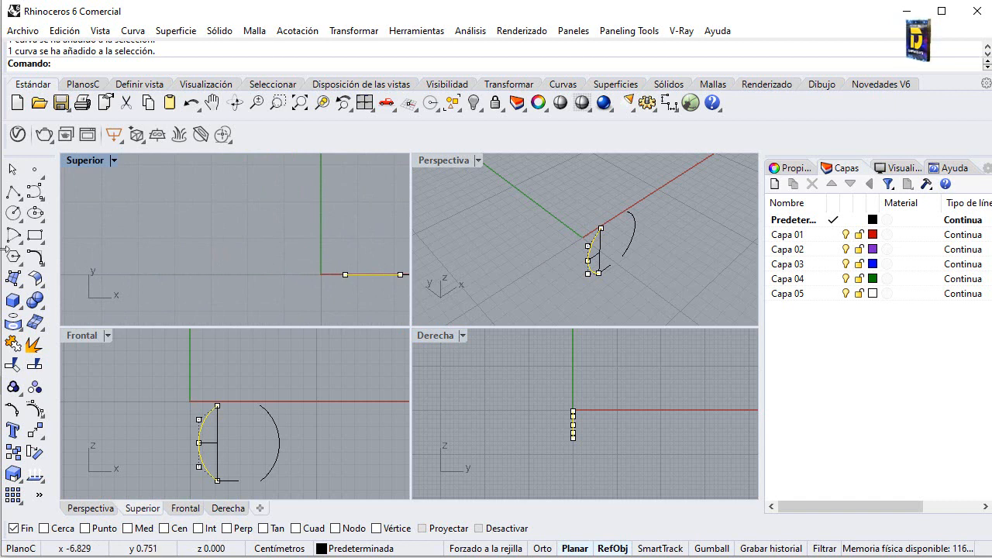
Step: Try to move the original arc 1.2 cm along the positive Y direction in the Superior view, and undo the move
left_click(35, 431)
right_click_drag(338, 203, 273, 231)
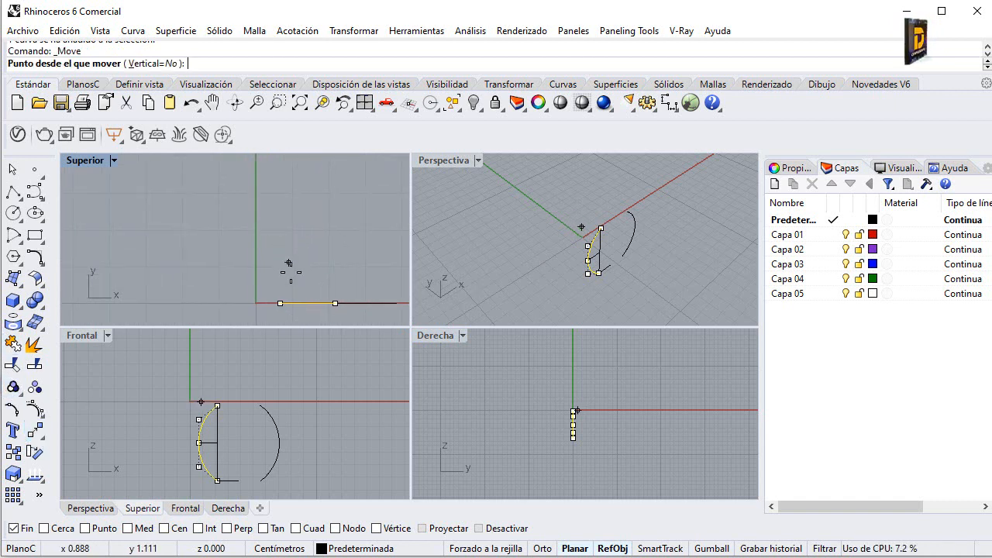
left_click(310, 302)
type("1")
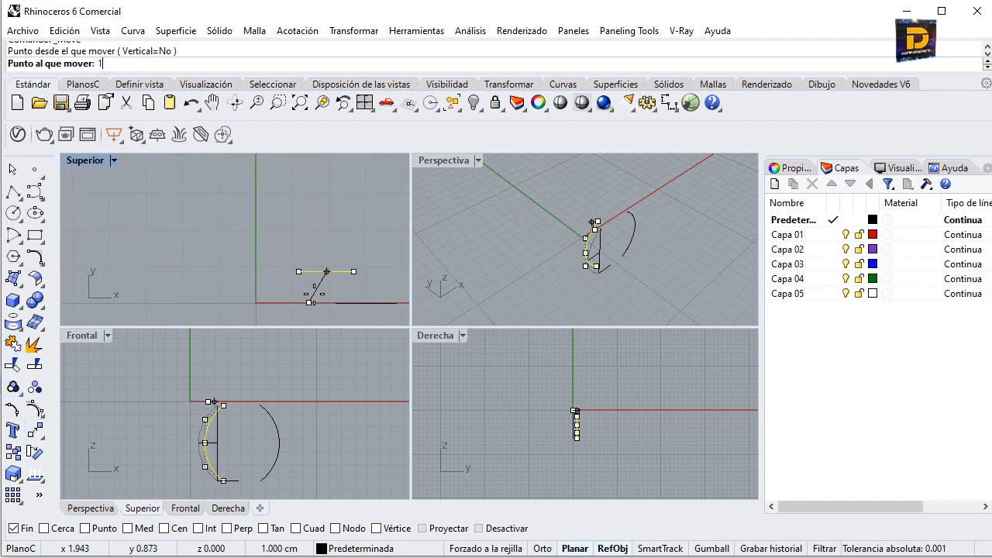
type(".2")
key("Return")
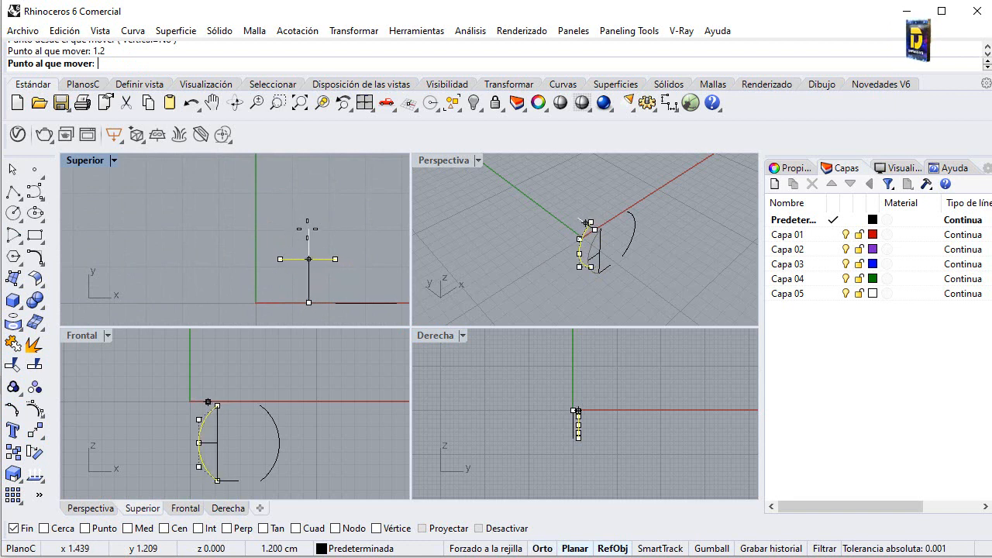
left_click(586, 223)
key("ctrl+z")
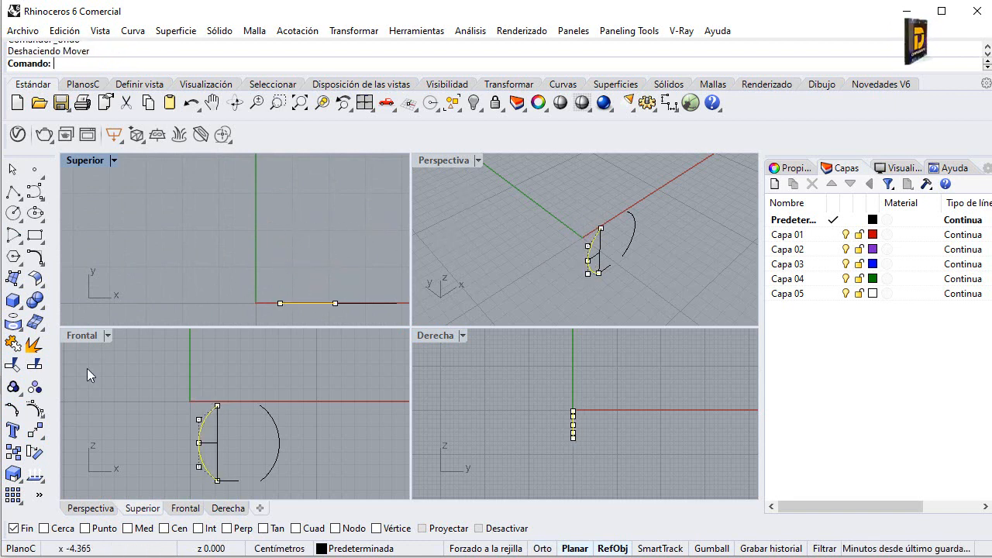
Step: Copy the original arc 1.2 cm along the positive Y direction in the Superior view and check it in the maximized perspective view
left_click(13, 452)
left_click(307, 300)
type("1.2")
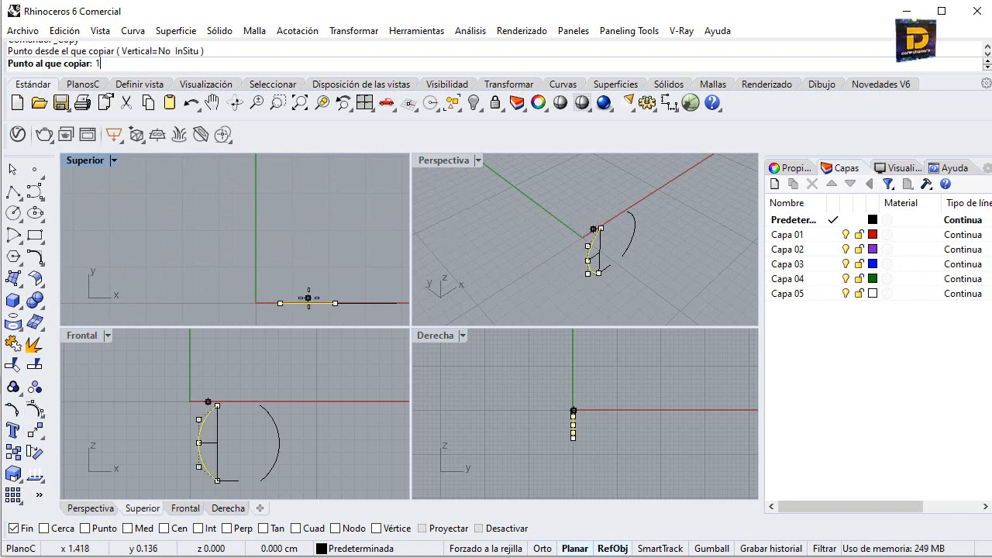
key("Return")
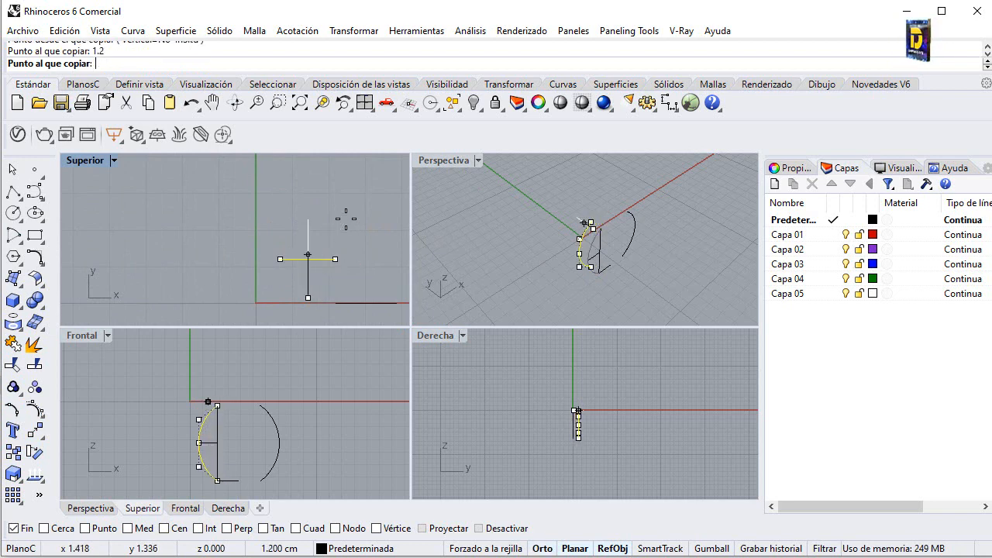
left_click(346, 220, "shift")
right_click(489, 185)
double_click(454, 161)
right_click_drag(433, 208, 385, 340)
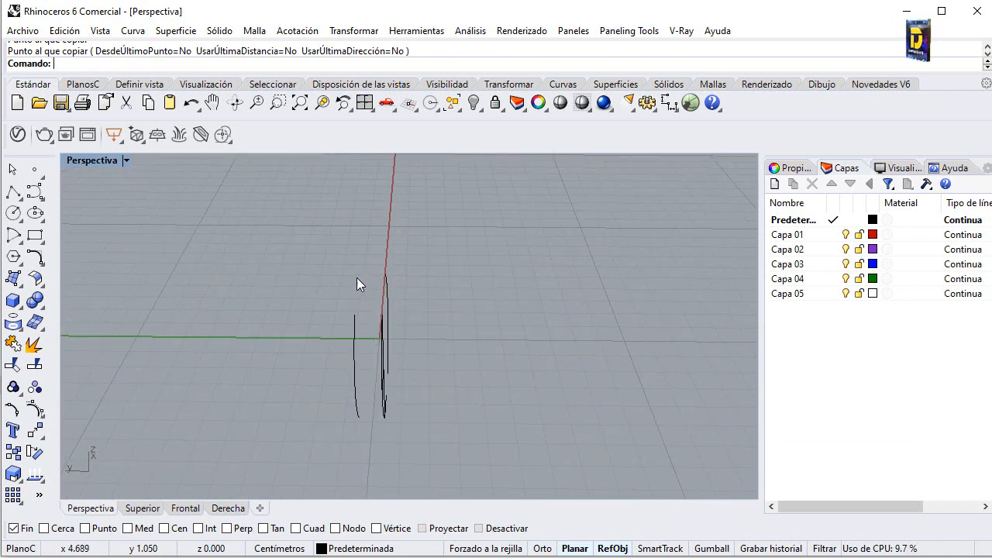
Step: Connect the original arc and its 1.2 cm copy with straight lines between their upper ends and between their lower ends
right_click_drag(356, 285, 61, 230)
left_click(14, 192)
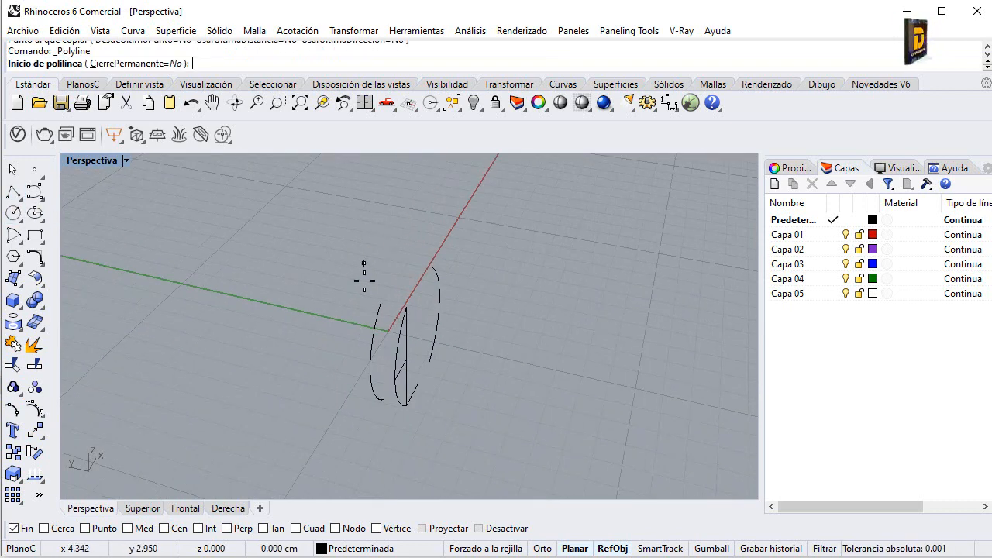
left_click(381, 302)
left_click(406, 307)
right_click(411, 306)
mouse_move(418, 400)
right_mouse_down()
mouse_move(368, 398)
mouse_move(486, 339)
mouse_move(436, 341)
mouse_move(400, 293)
right_mouse_up()
right_click(403, 396)
left_click(407, 385)
left_click(426, 395)
right_click(425, 395)
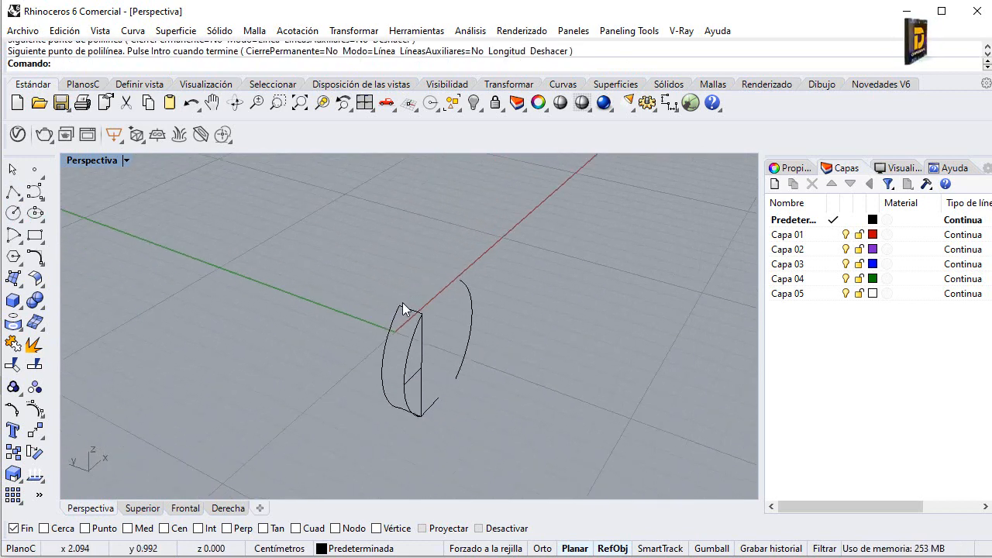
Step: Create a two-rail sweep using the original arc and its offset copy as rails and the connecting lines as cross sections
left_click(12, 279)
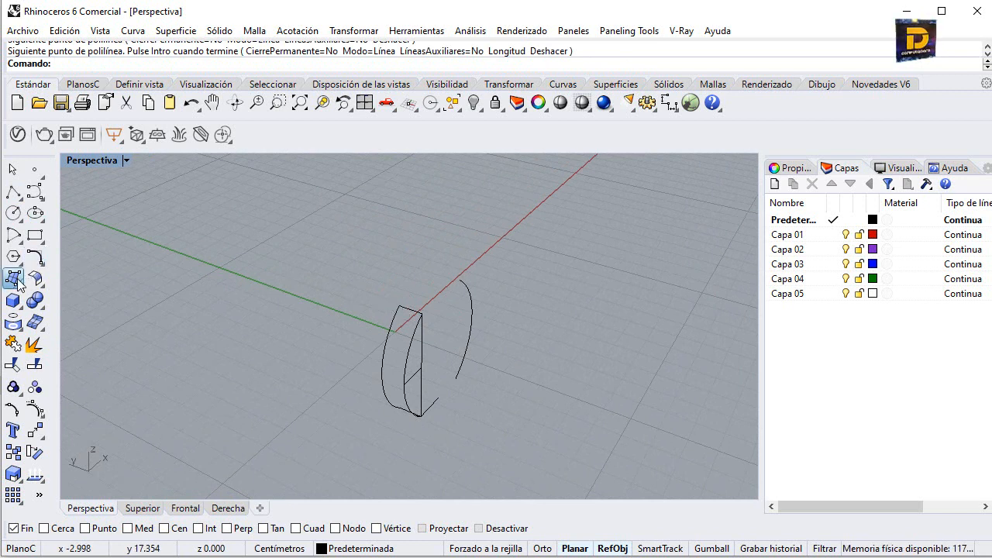
left_click(57, 352)
left_click(385, 363)
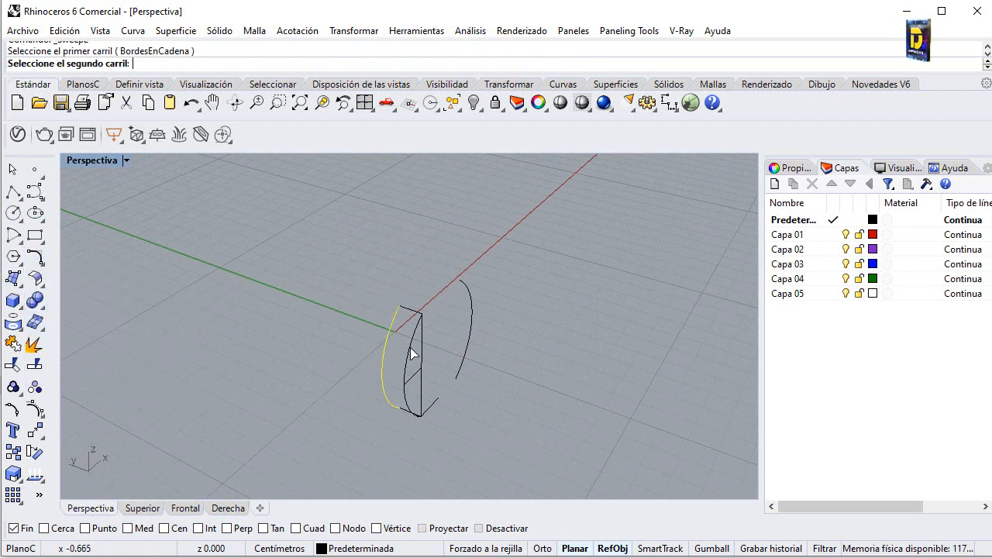
left_click(416, 334)
left_click(415, 314)
right_click_drag(417, 377, 381, 372)
key("Return")
key("Return")
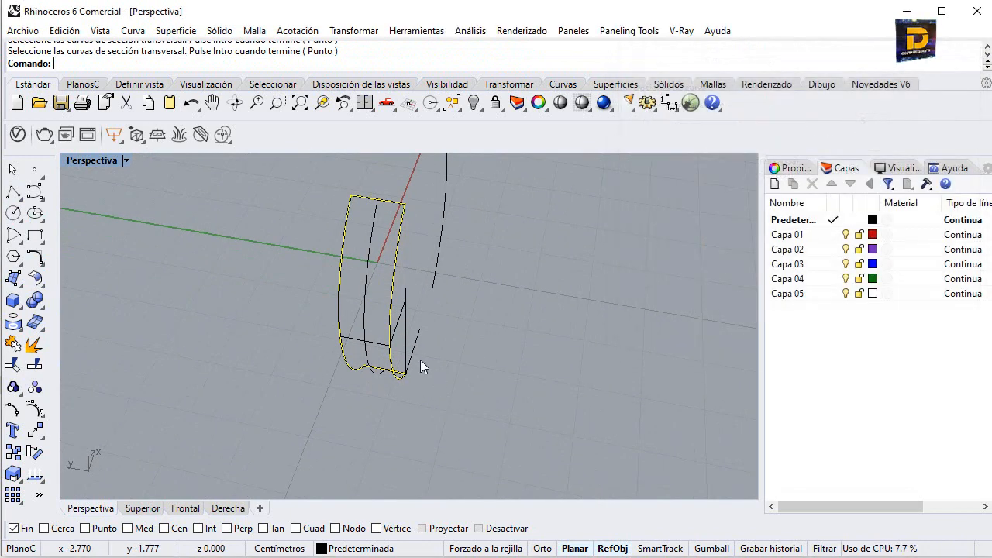
Step: Set the perspective view to Sombreado display and inspect the swept surface from other angles
left_click(127, 160)
left_click(111, 217)
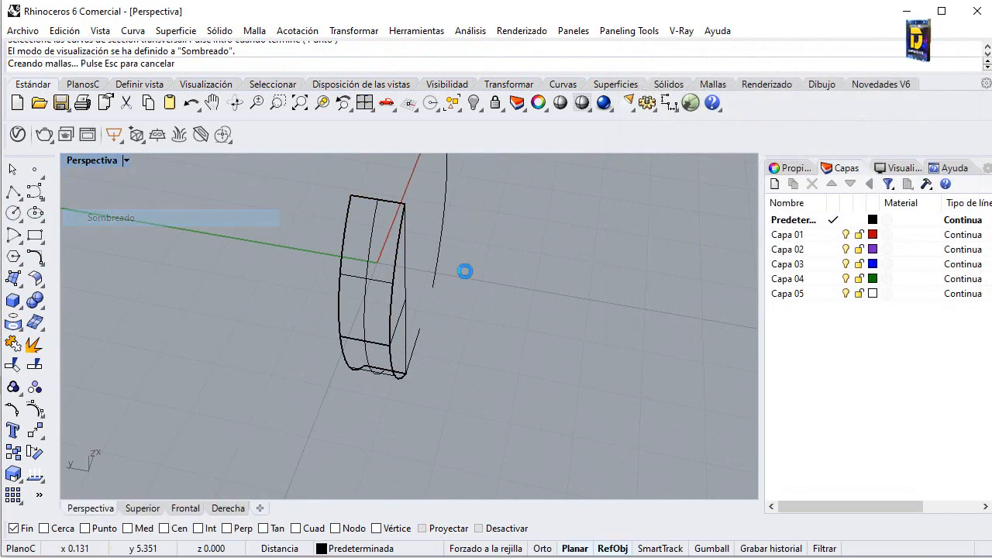
right_click_drag(465, 272, 357, 245)
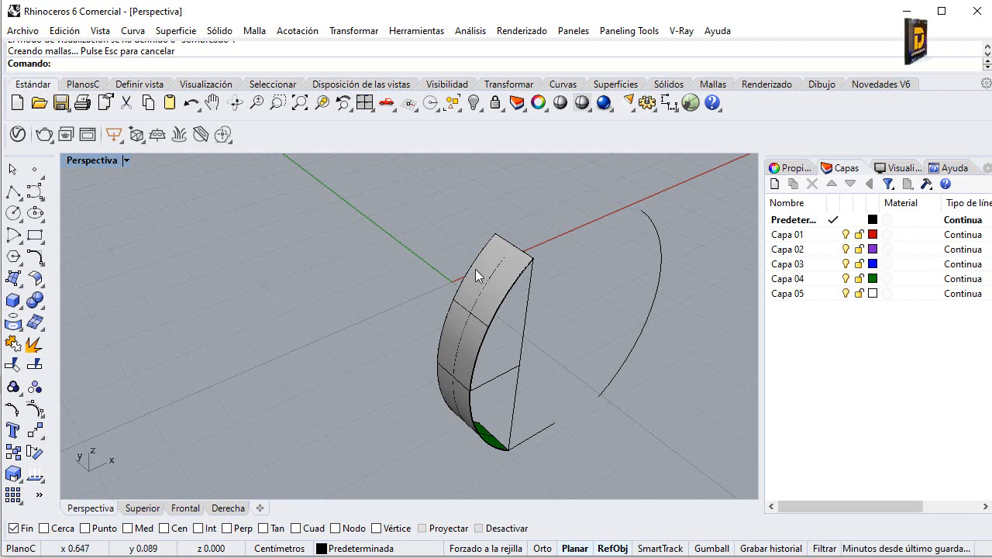
right_click_drag(479, 273, 453, 264)
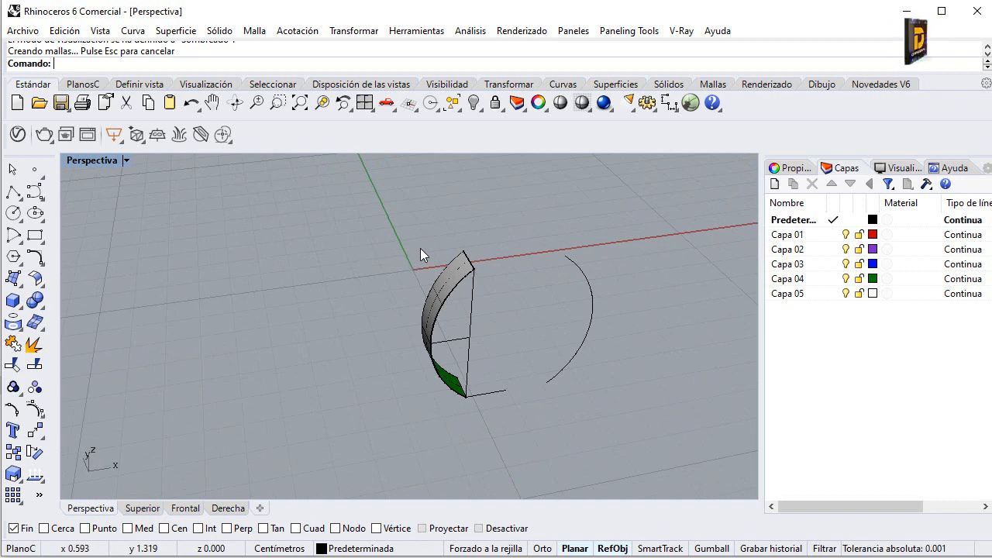
Step: Mirror a copy of the swept surface in the Frontal view about a vertical axis through the free end of the base line
left_click(448, 276)
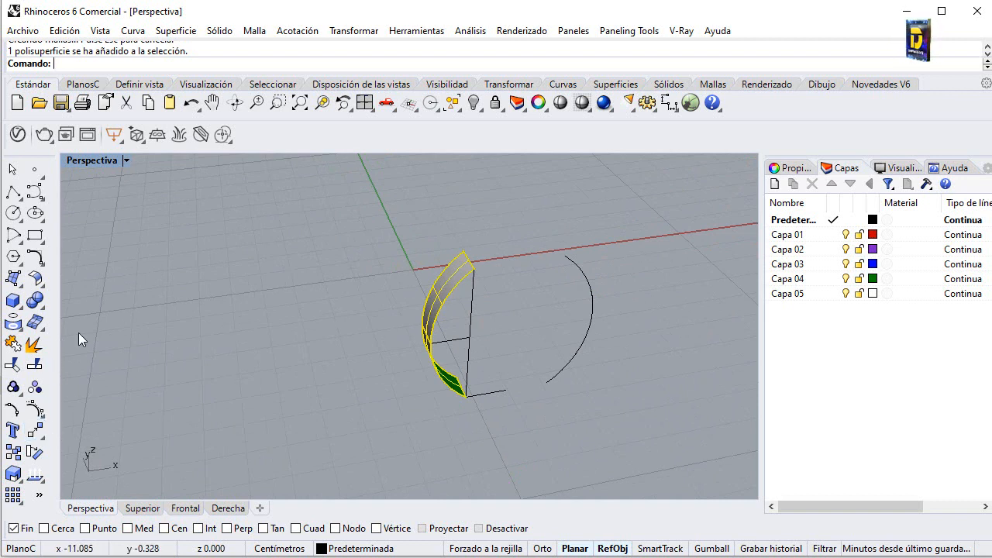
left_click(144, 509)
left_click(187, 508)
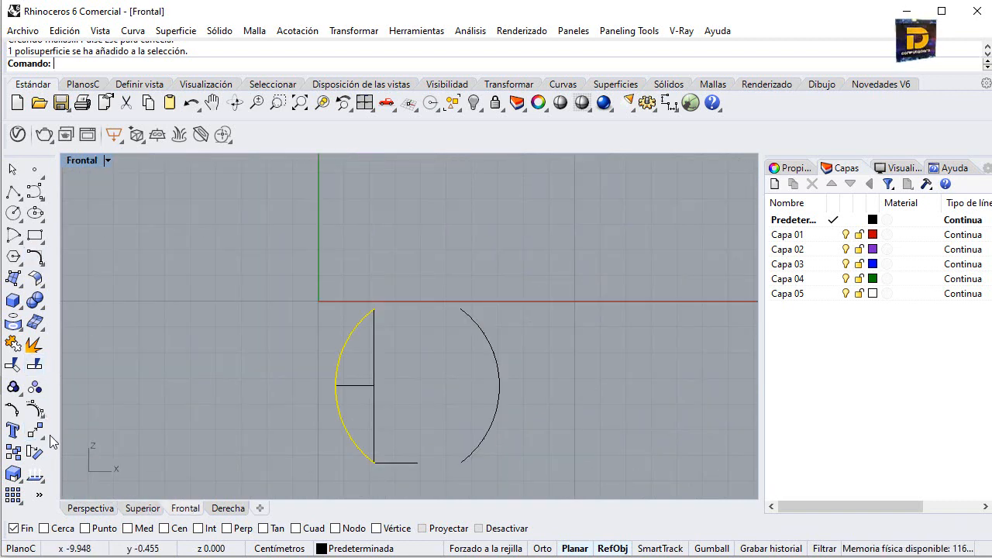
left_click(44, 442)
left_click(159, 444)
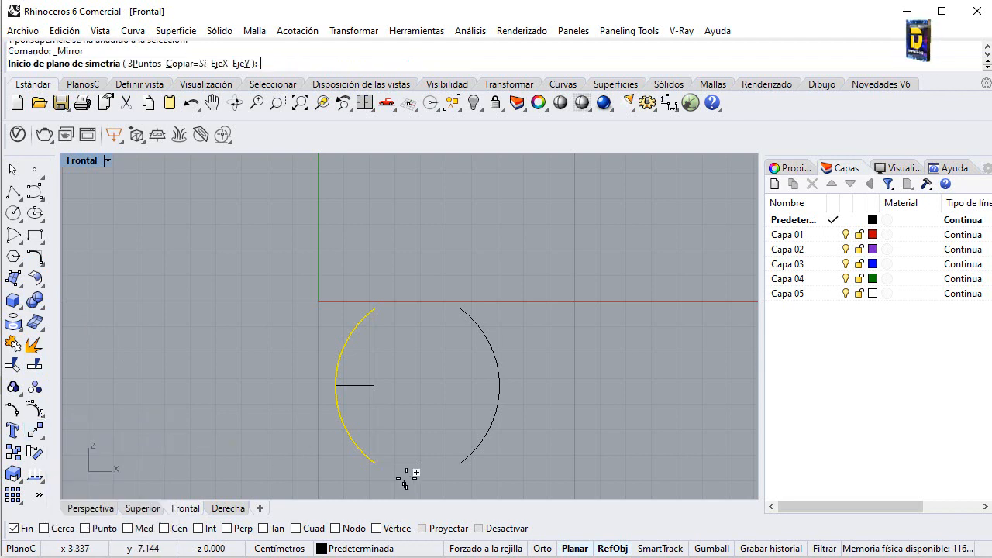
left_click(417, 463)
left_click(412, 295)
Step: Stretch the free end of the base line to the lower front corner of the mirrored surface in the maximized perspective view
double_click(93, 161)
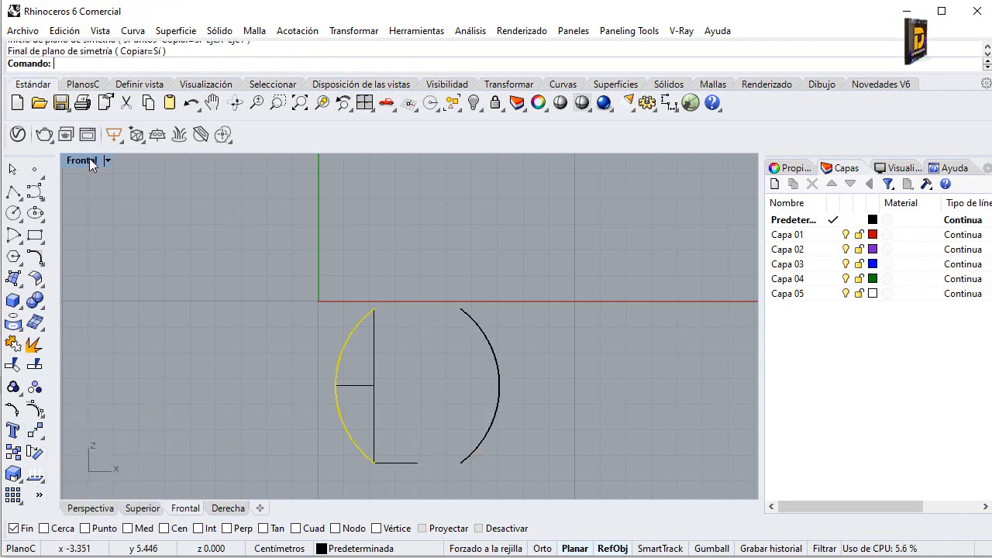
left_click(637, 201)
right_click_drag(637, 201, 675, 190)
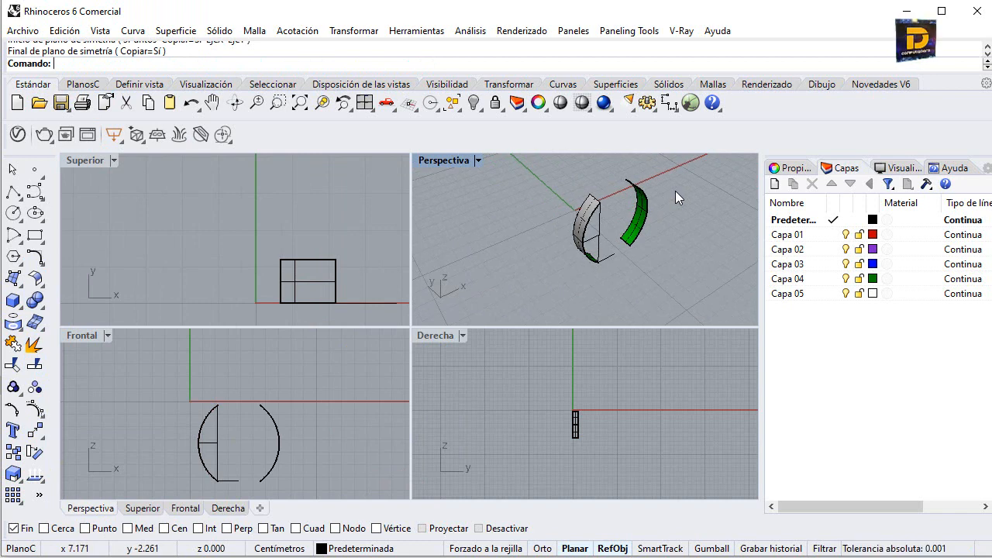
key("ctrl+m")
scroll(529, 310, "up", 5)
left_click(505, 378)
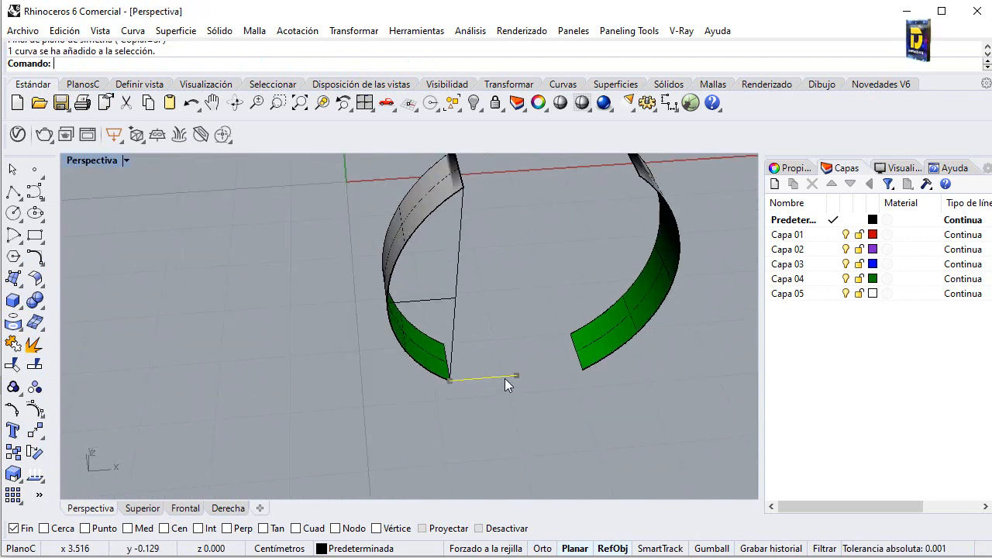
left_click(517, 374)
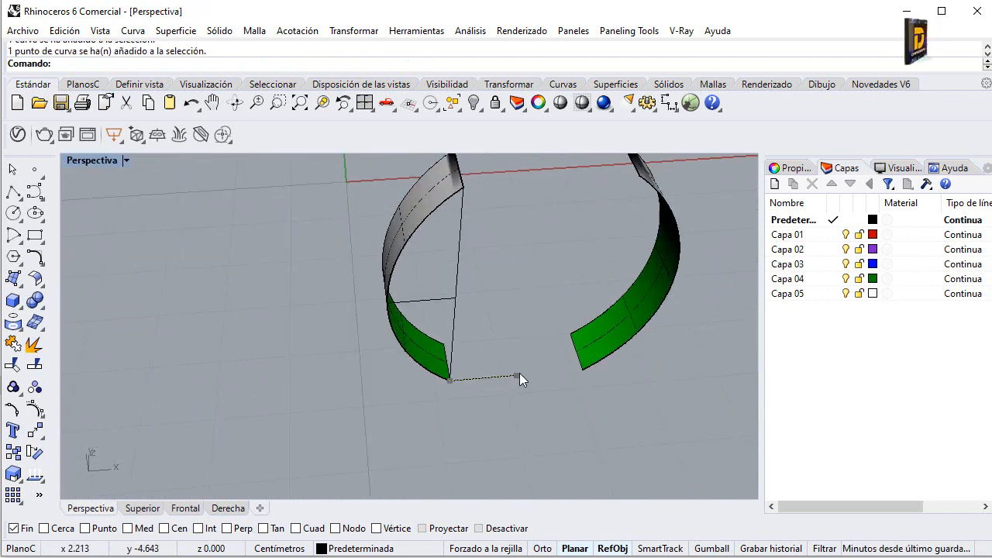
left_click(517, 374)
left_click_drag(515, 374, 582, 369)
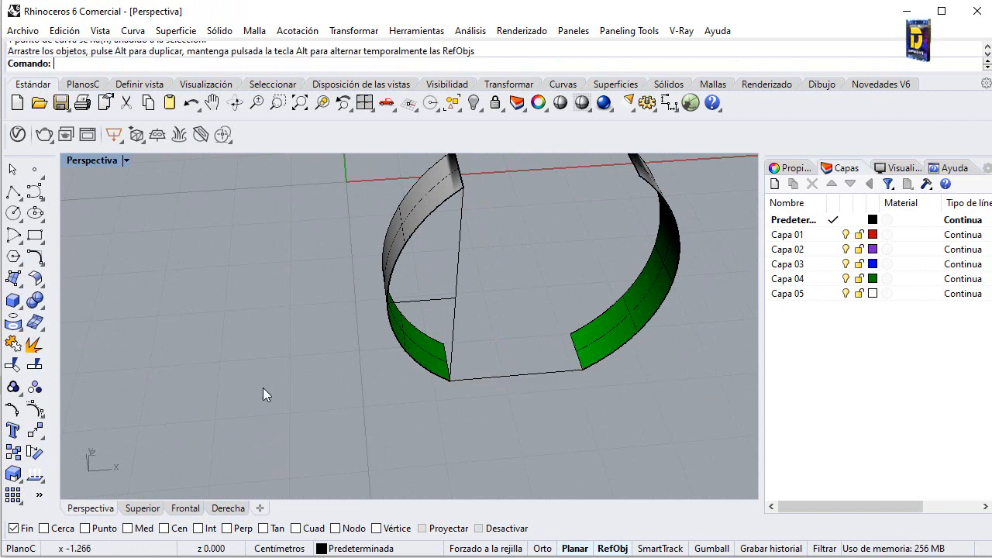
Step: Draw a 1.2 cm line from the midpoint of the base line straight along negative Y in the Superior view
left_click(13, 193)
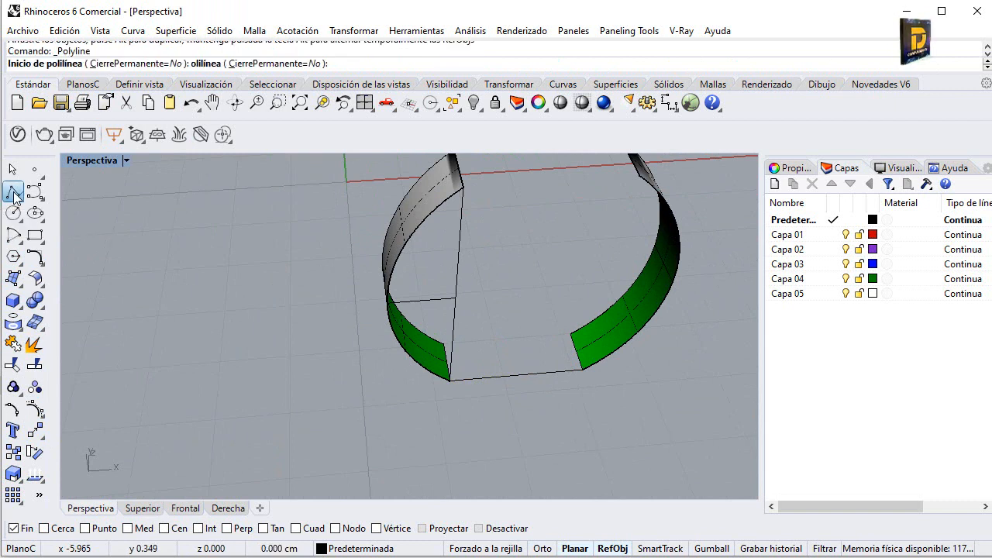
left_click(517, 375)
double_click(93, 160)
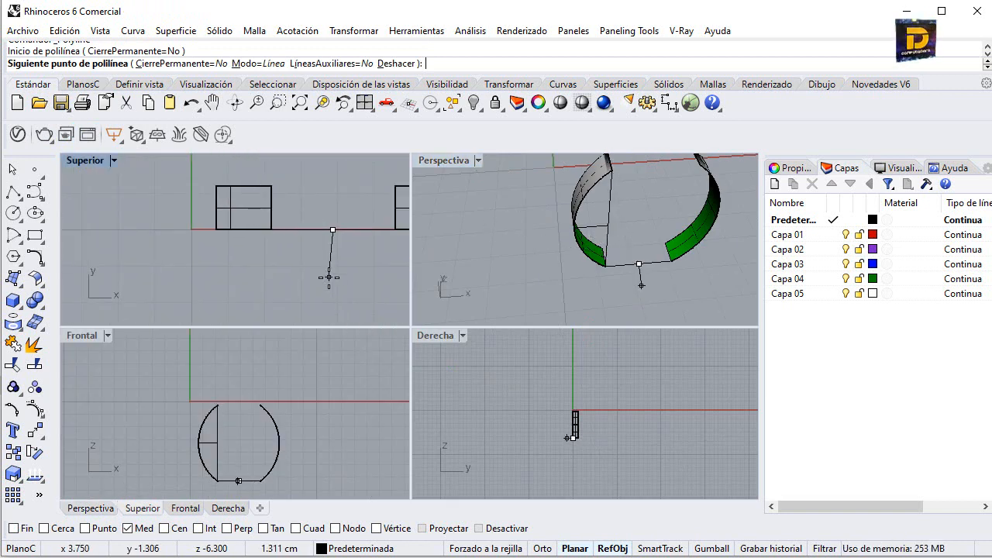
type("1")
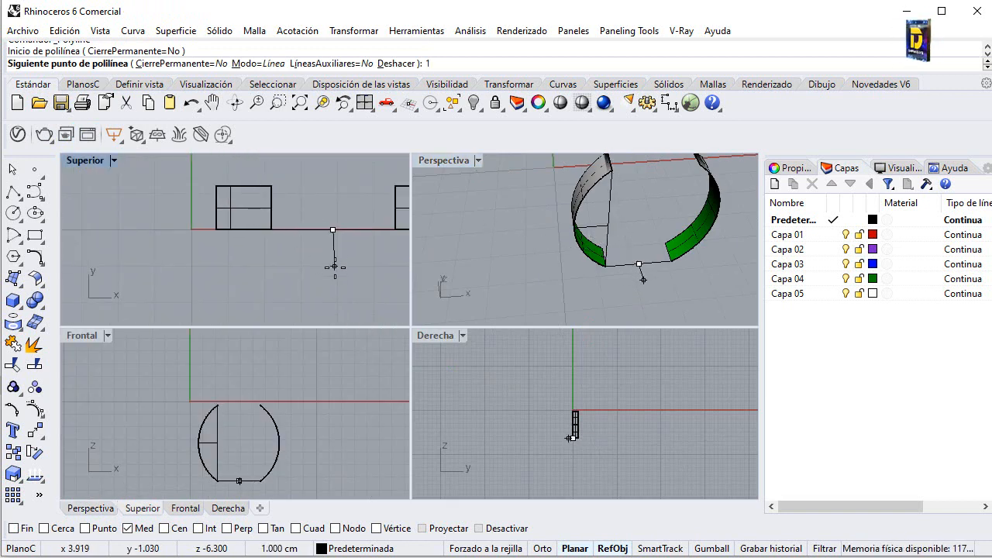
type(".2")
key("Return")
left_click(332, 291)
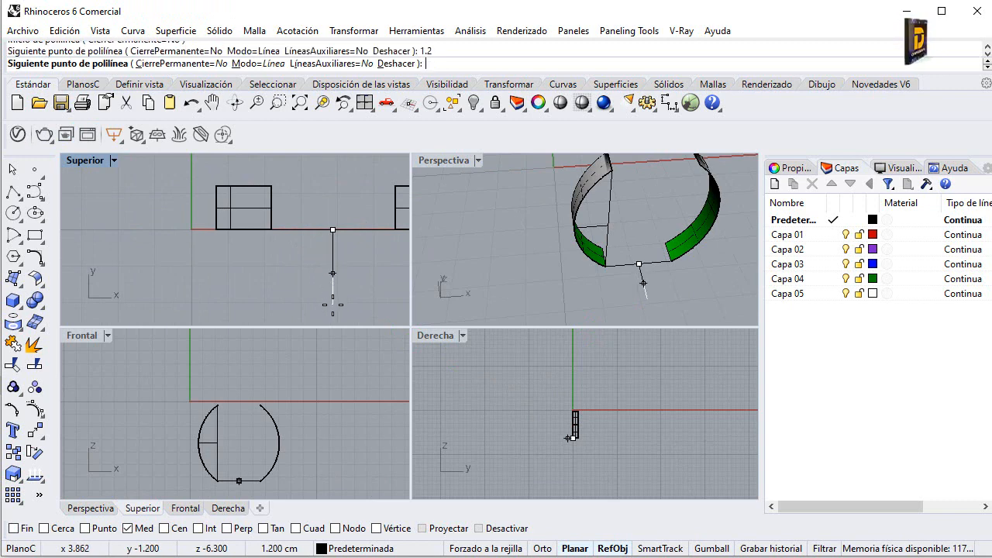
left_click(330, 300, "shift")
right_click(330, 299)
right_click_drag(601, 234, 713, 242)
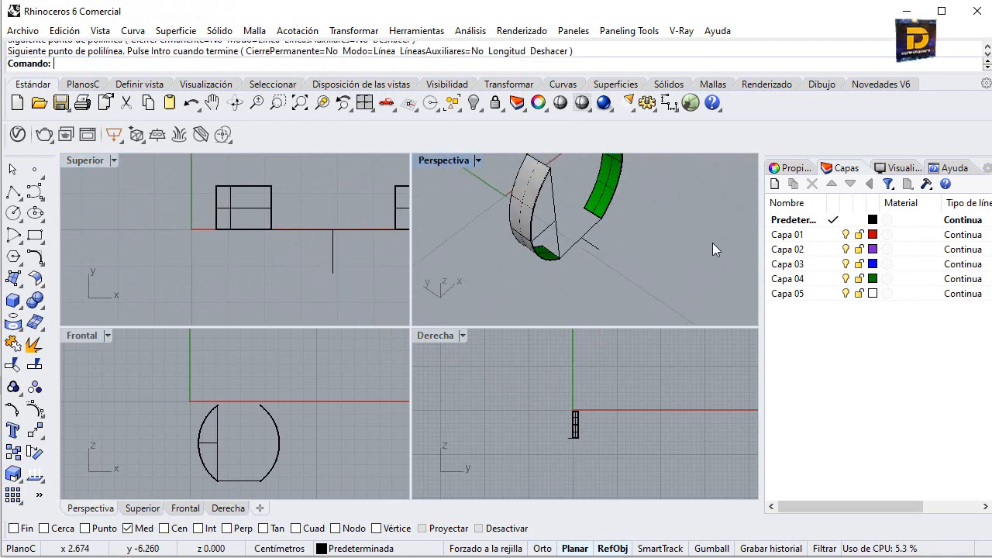
double_click(424, 161)
right_click_drag(421, 162, 454, 325)
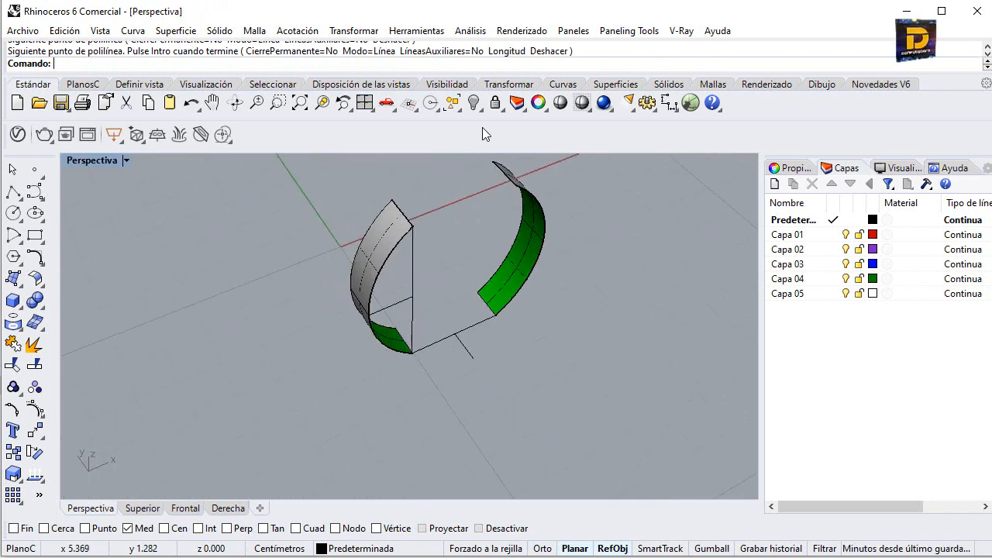
Step: Make Capa 04 the current layer and rename it referencias
left_click(827, 281)
left_click(795, 281)
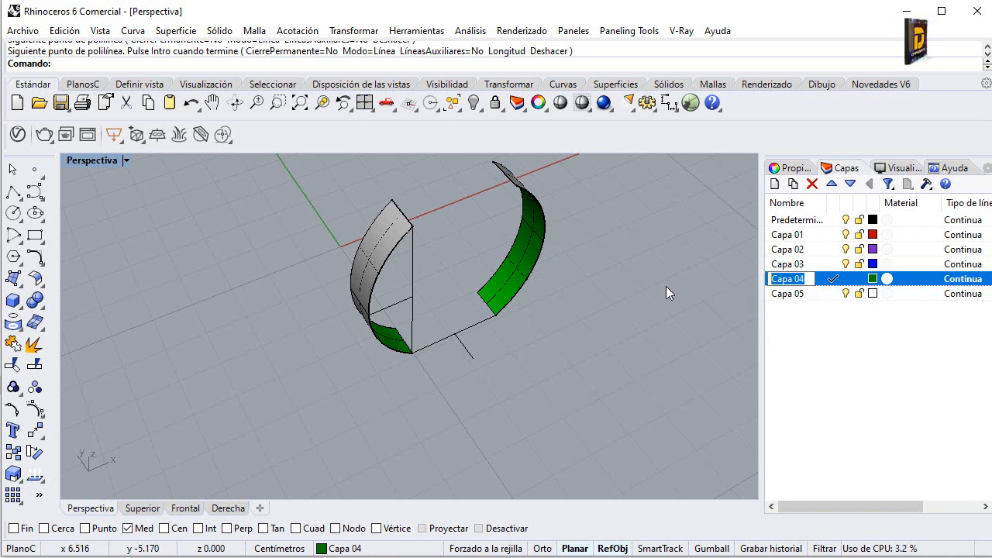
type("referenci")
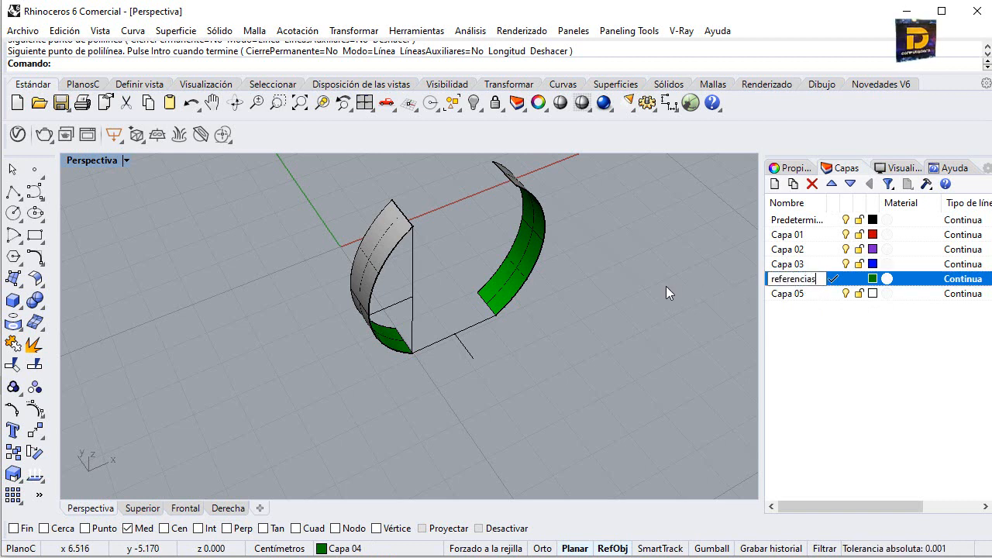
type("as")
key("Return")
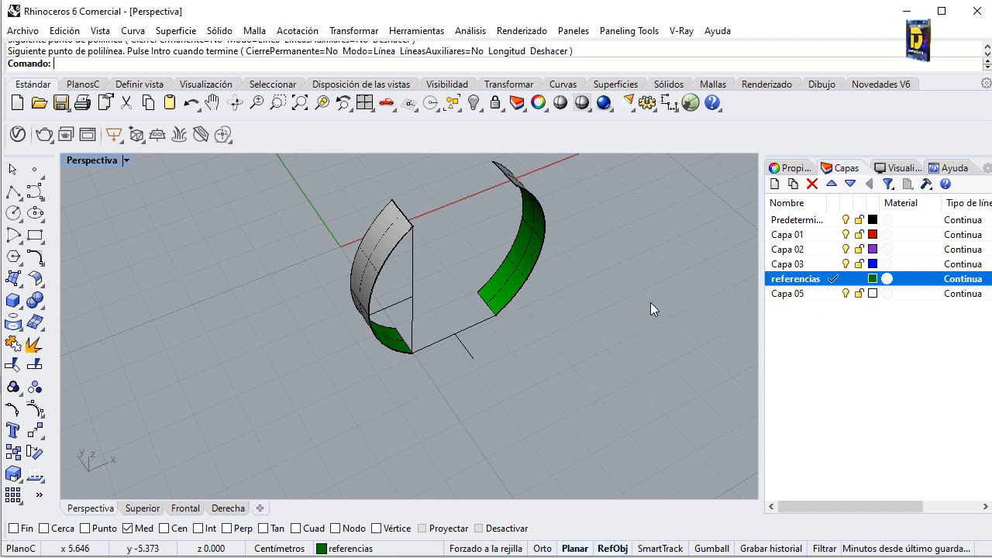
Step: Turn off the backface colour in the Sombreado display mode settings and check the surfaces' inner sides
left_click(904, 168)
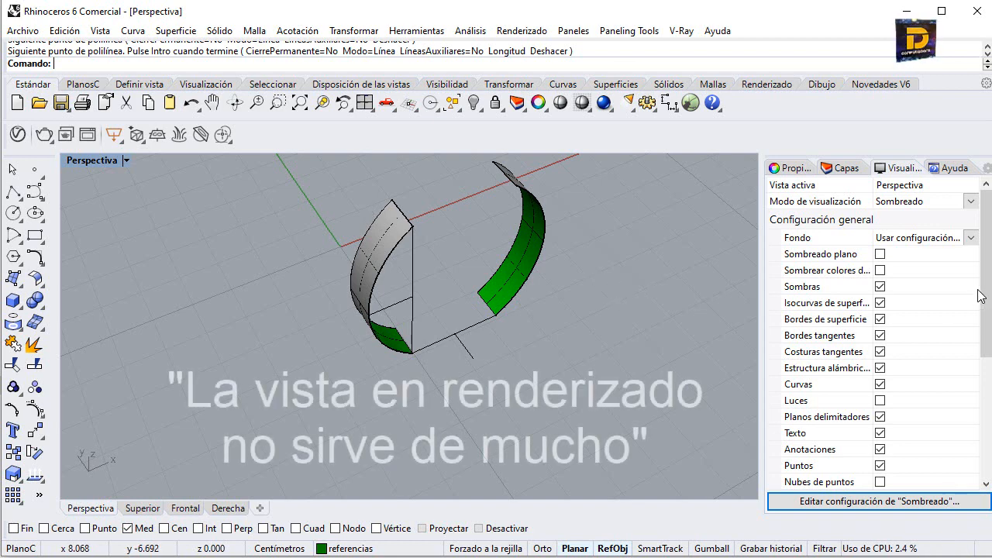
scroll(988, 328, "down", 2)
scroll(988, 327, "down", 6)
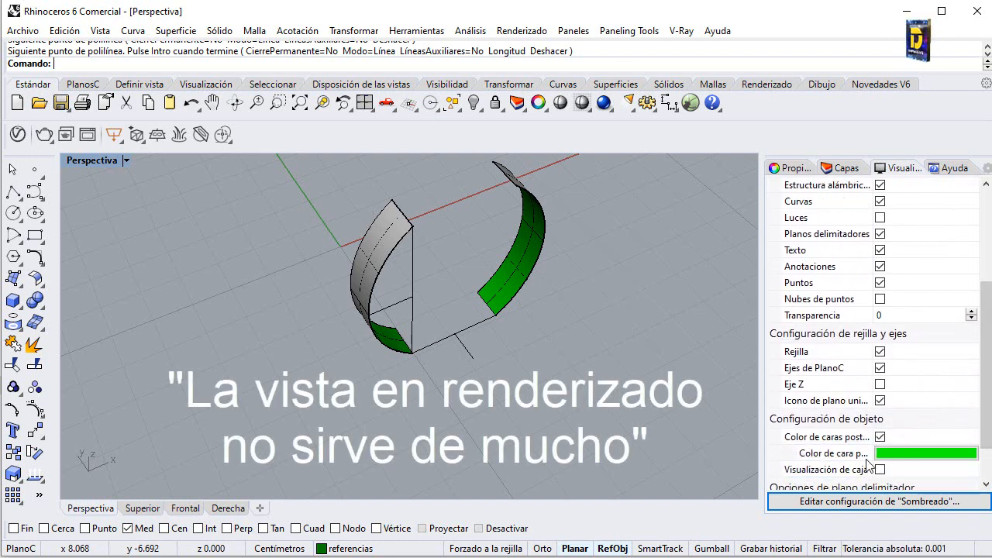
left_click(880, 438)
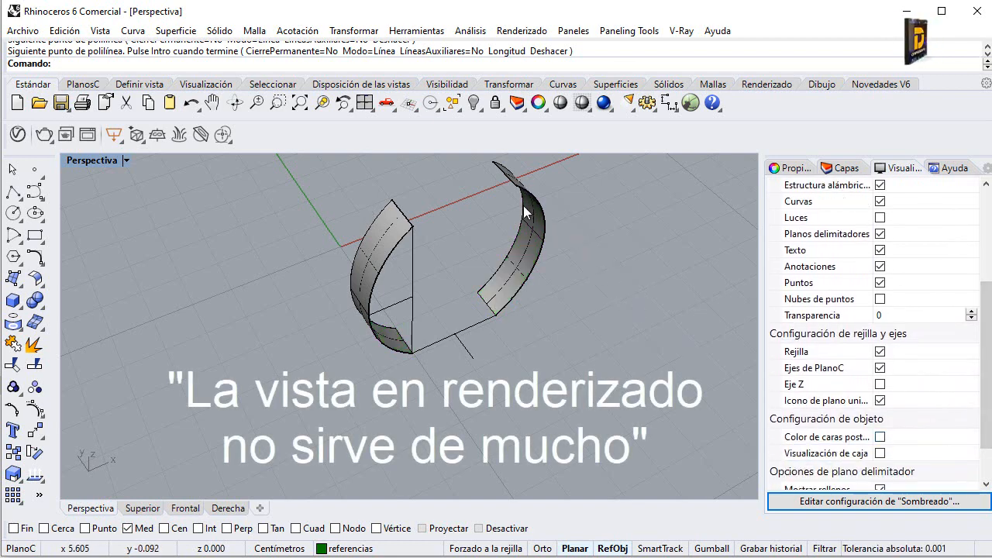
right_click_drag(514, 224, 591, 230)
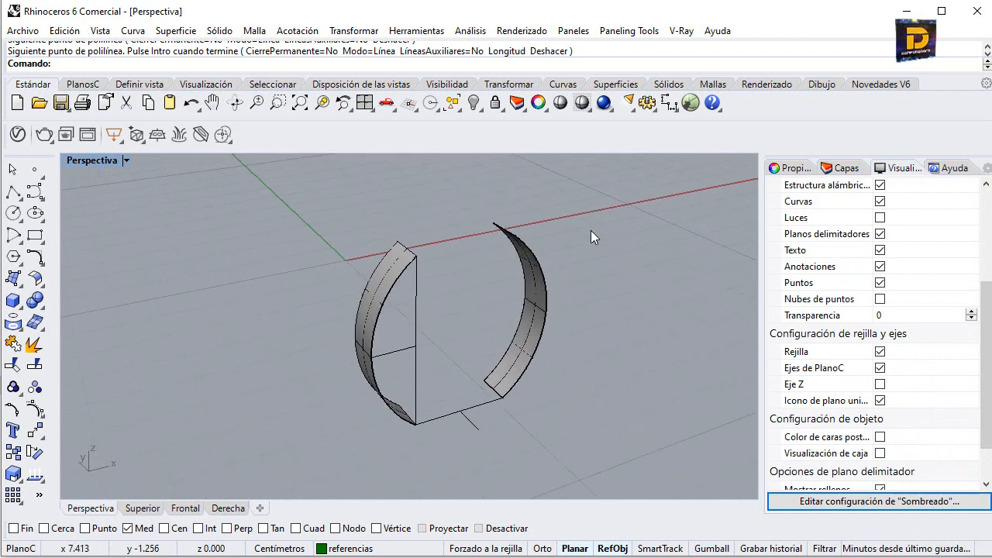
Step: Select all the curves in the model and move them to the referencias layer
left_click(458, 112)
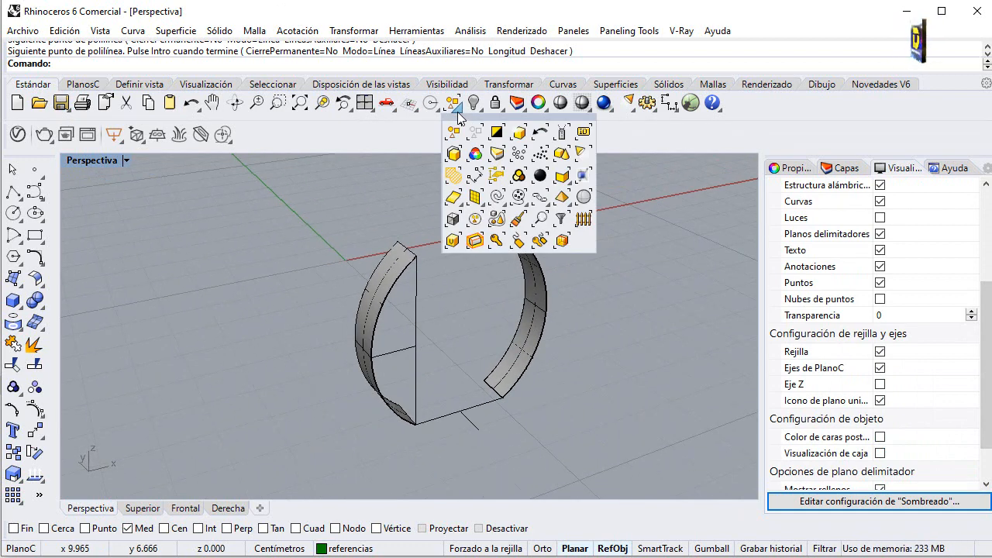
left_click(497, 198)
left_click(841, 167)
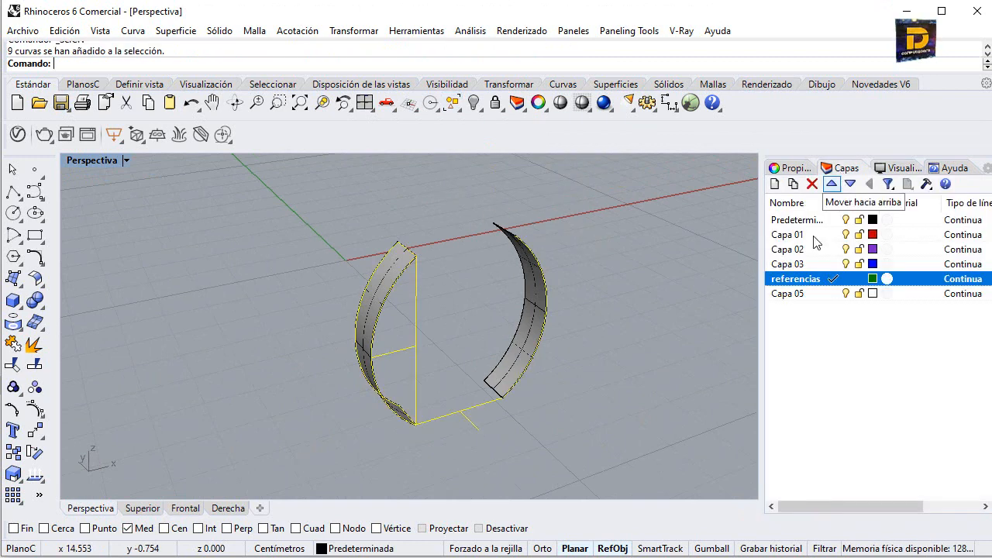
right_click(804, 284)
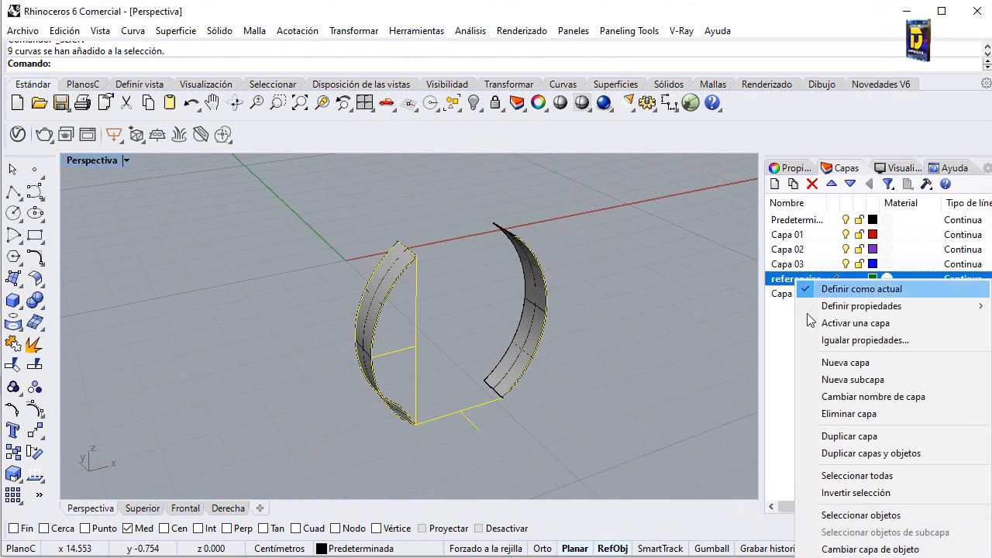
left_click(873, 549)
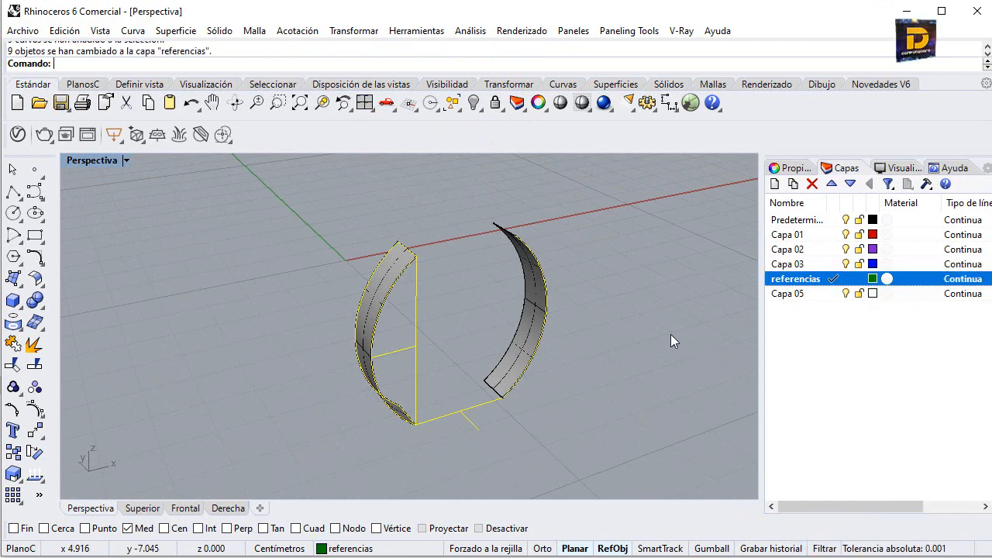
left_click(640, 260)
Step: Draw a 1.2 cm vertical line in the Frontal view, upward from the free end of the line that starts at the base midpoint
right_click_drag(636, 248, 637, 301)
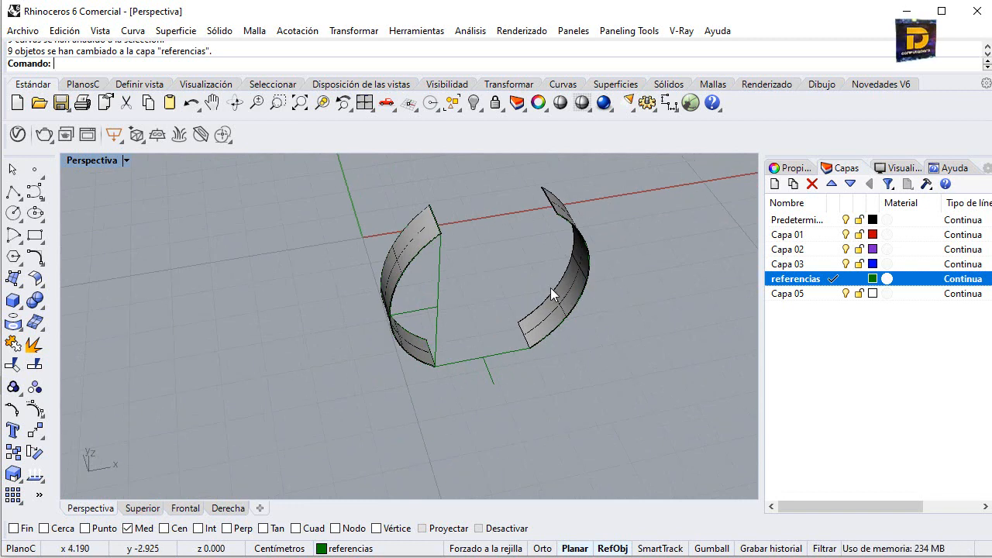
left_click(12, 191)
left_click(13, 528)
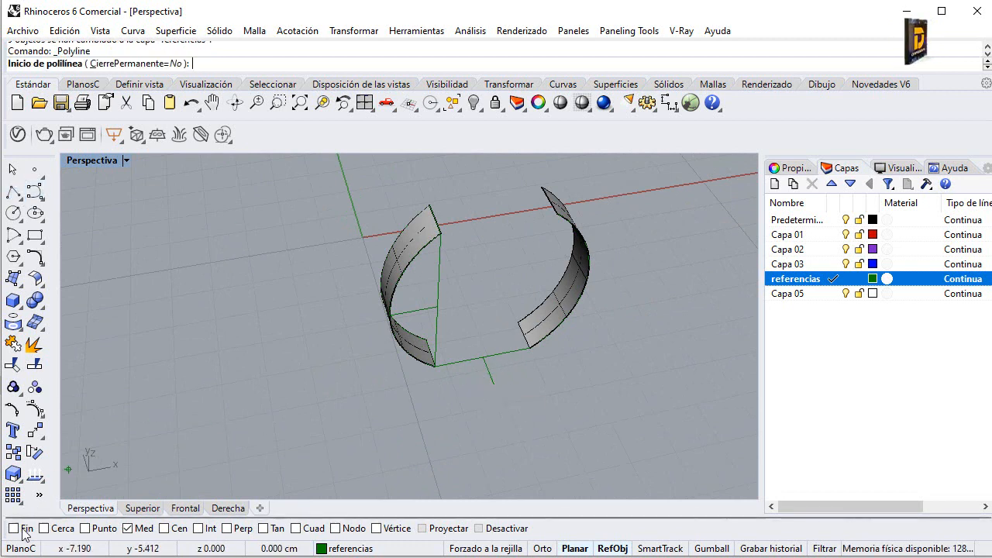
left_click(494, 384)
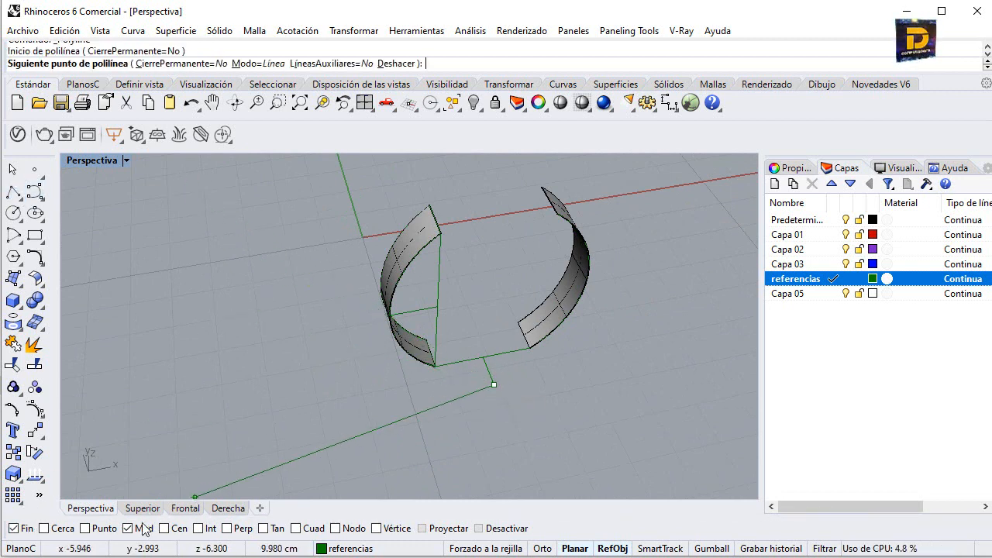
double_click(92, 161)
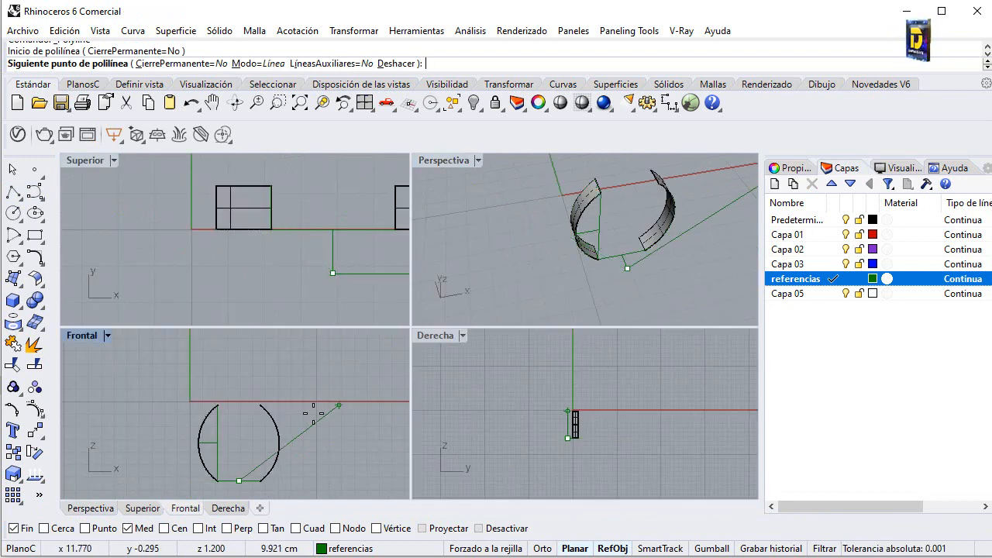
type("1.2")
key("Return")
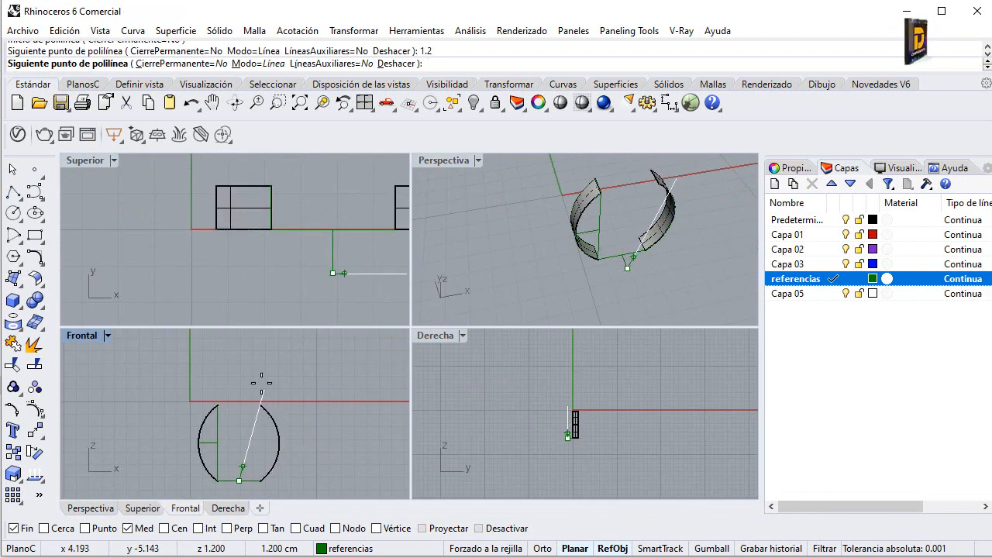
left_click(247, 413)
key("Return")
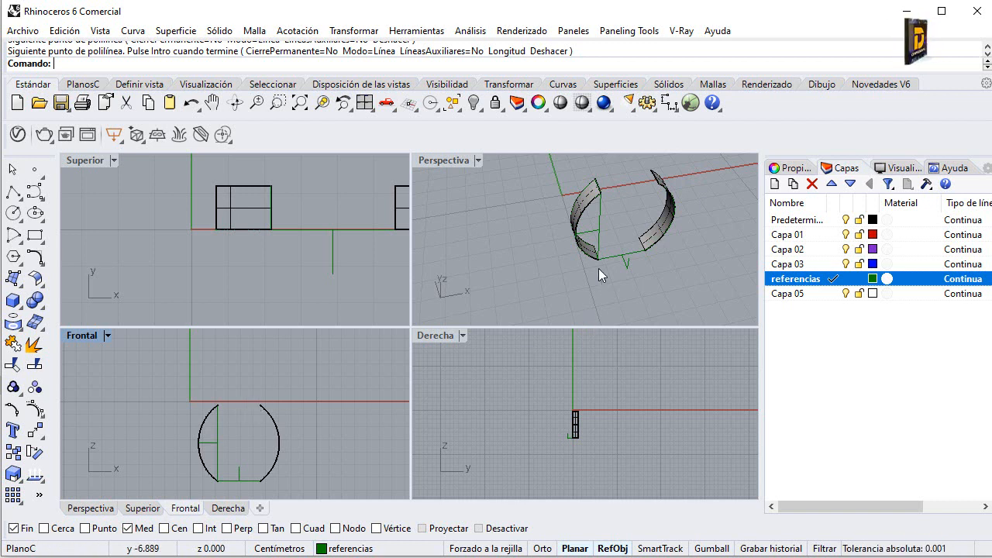
Step: Draw two lines from the upper end of the short vertical line to each end of the base line
double_click(443, 160)
right_click(482, 361)
scroll(482, 361, "up", 4)
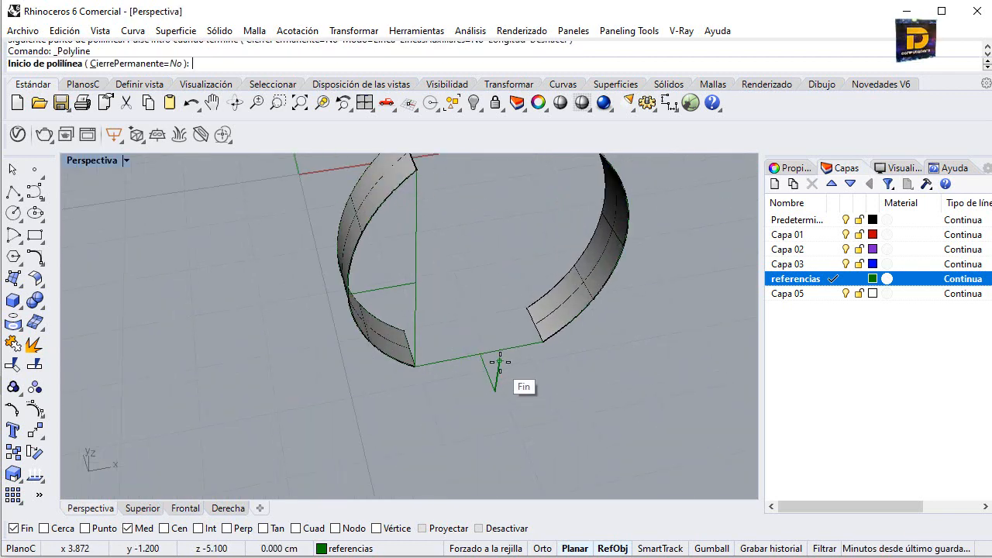
left_click(499, 359)
left_click(415, 365)
right_click(504, 382)
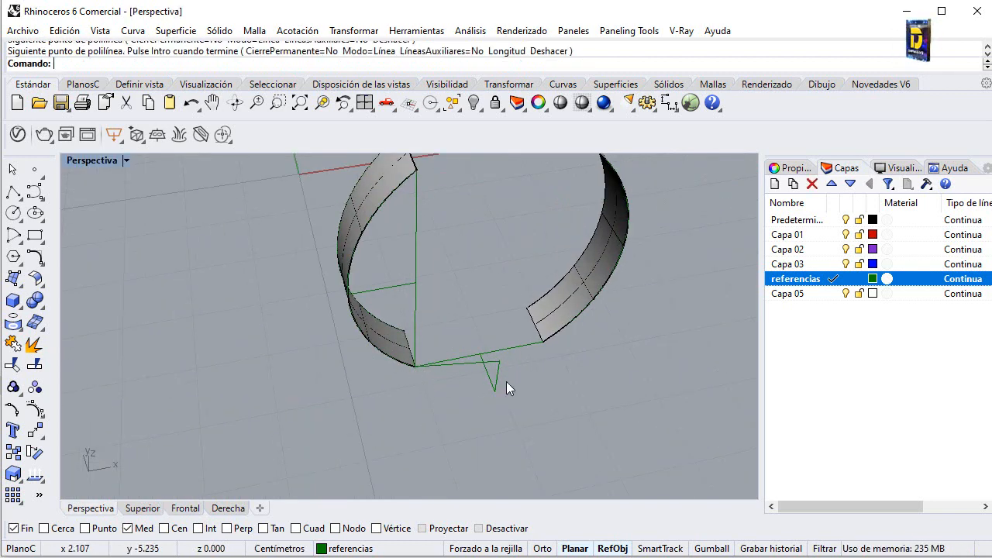
right_click(504, 363)
left_click(500, 361)
left_click(543, 342)
right_click(545, 343)
Step: Draw two lines connecting the lower end of the short vertical line to each end of the base line
mouse_move(546, 344)
right_mouse_down()
mouse_move(580, 344)
mouse_move(546, 321)
mouse_move(498, 375)
mouse_move(470, 434)
right_mouse_up()
right_click(471, 436)
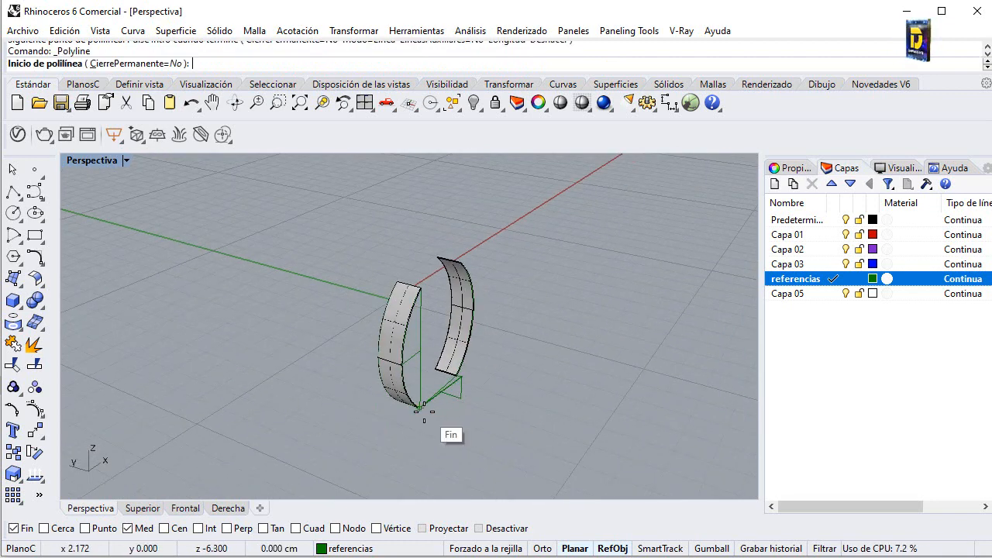
left_click(424, 412)
left_click(461, 399)
right_click(548, 388)
right_click_drag(548, 388, 443, 413)
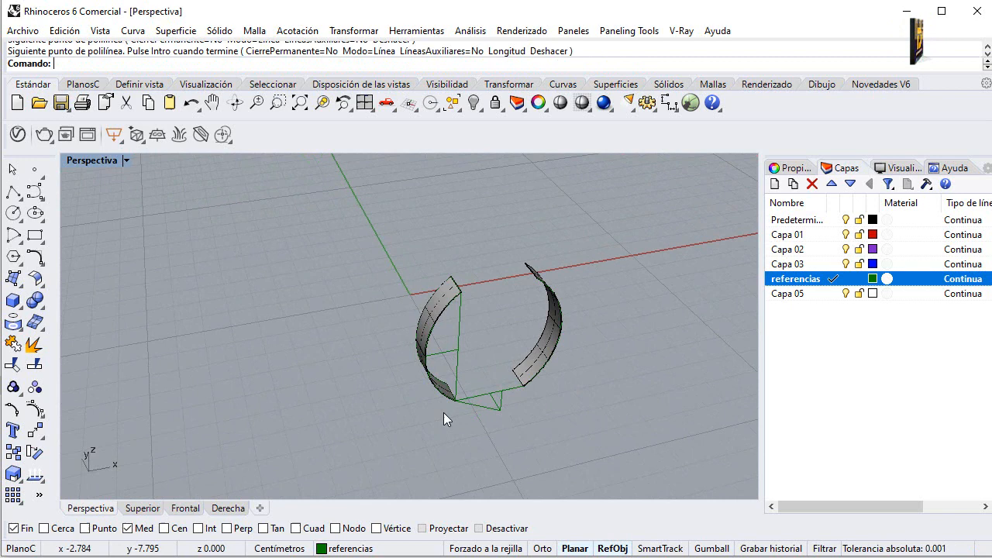
right_click(513, 415)
left_click(500, 409)
left_click(523, 386)
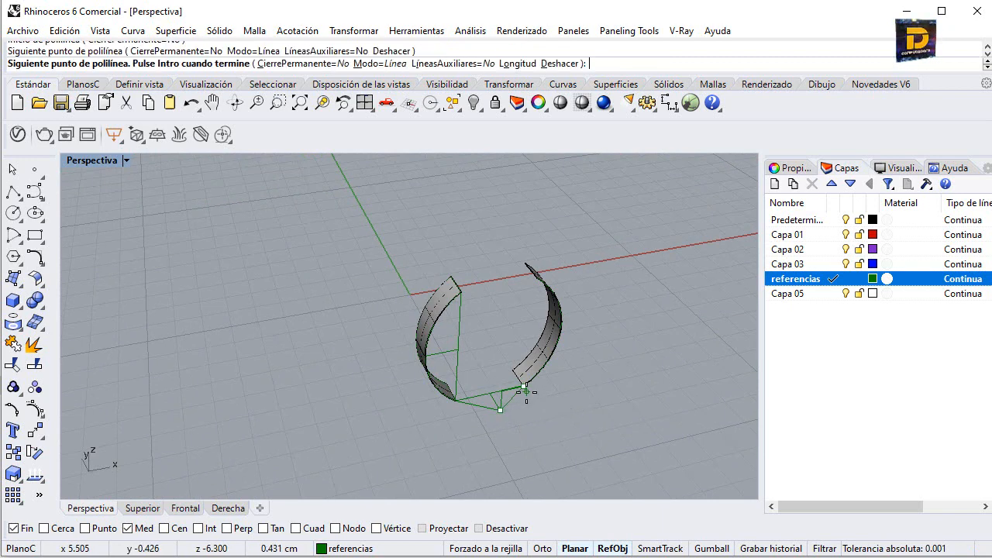
right_click(527, 391)
Step: Try a network surface from the three lines of the left front triangle while referencias is the current layer
right_click_drag(554, 389, 471, 363)
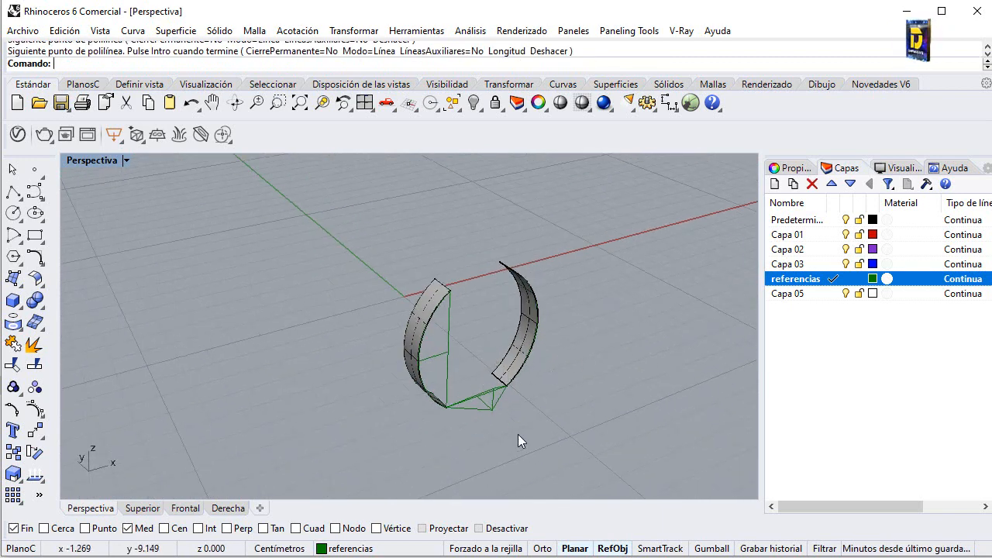
scroll(508, 413, "up", 5)
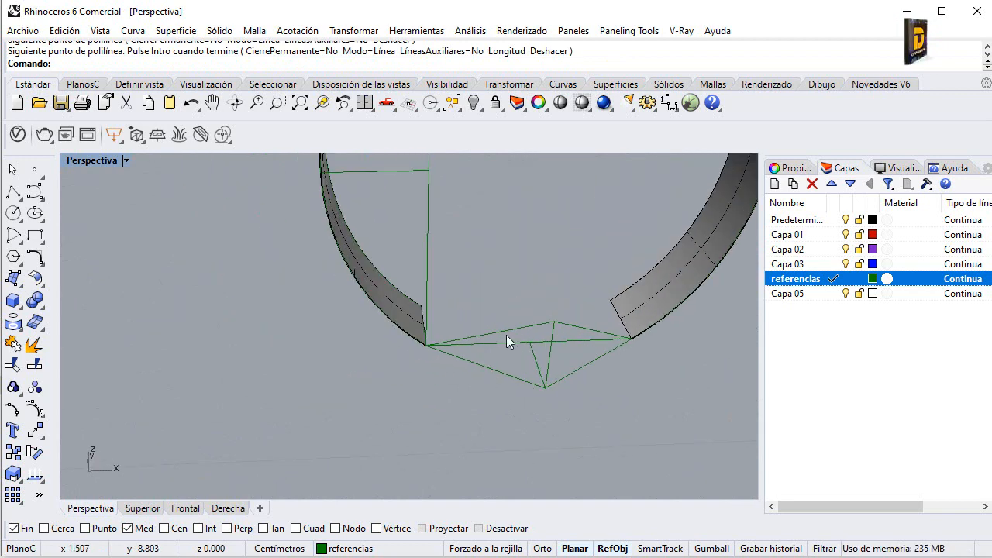
left_click(506, 336)
left_click(549, 348)
right_click_drag(606, 399, 496, 362)
left_click(15, 279)
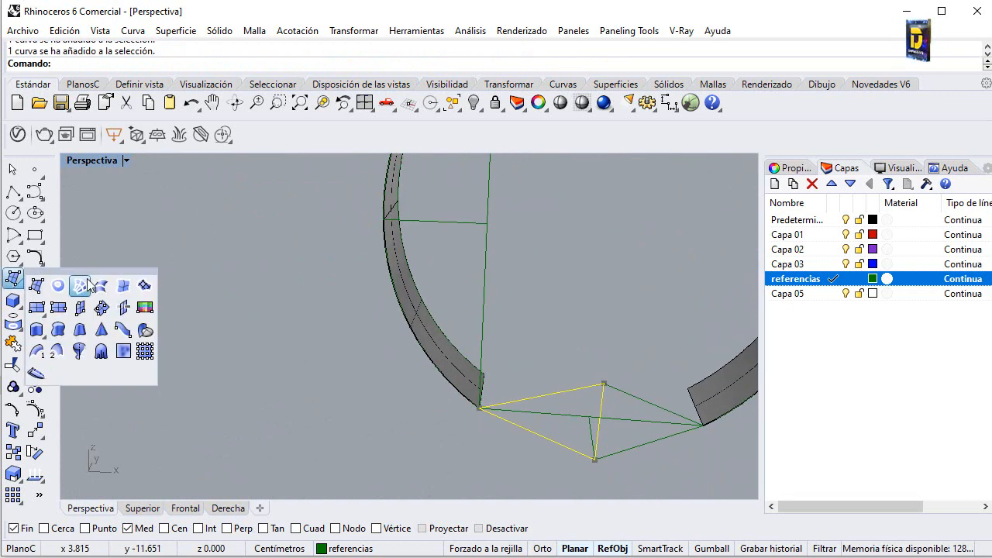
left_click(88, 279)
left_click(560, 357)
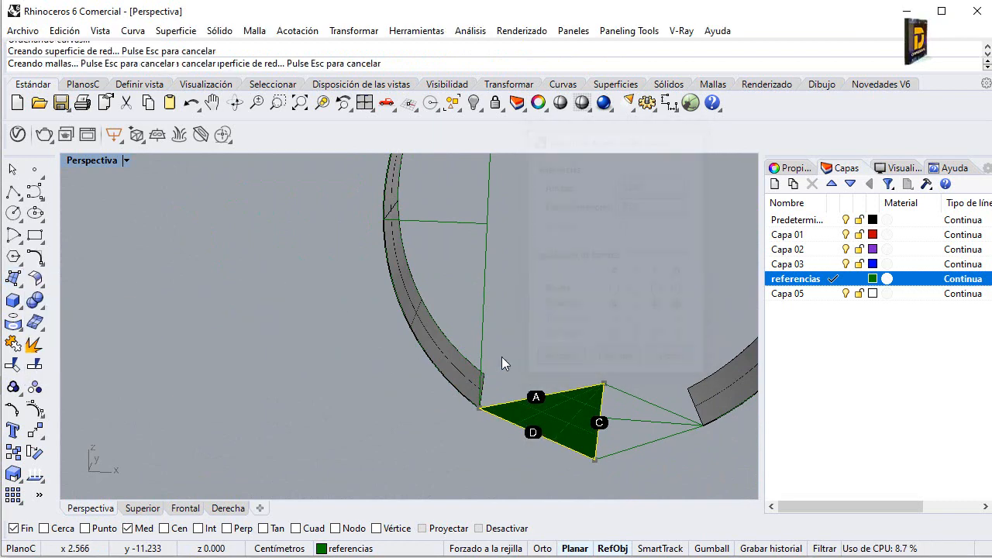
right_click_drag(562, 343, 594, 364)
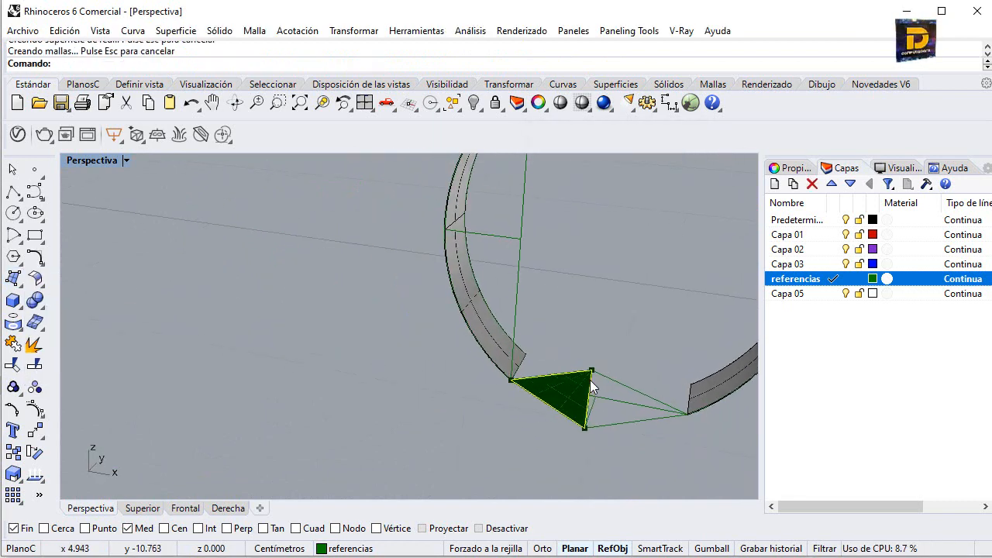
left_click(563, 405)
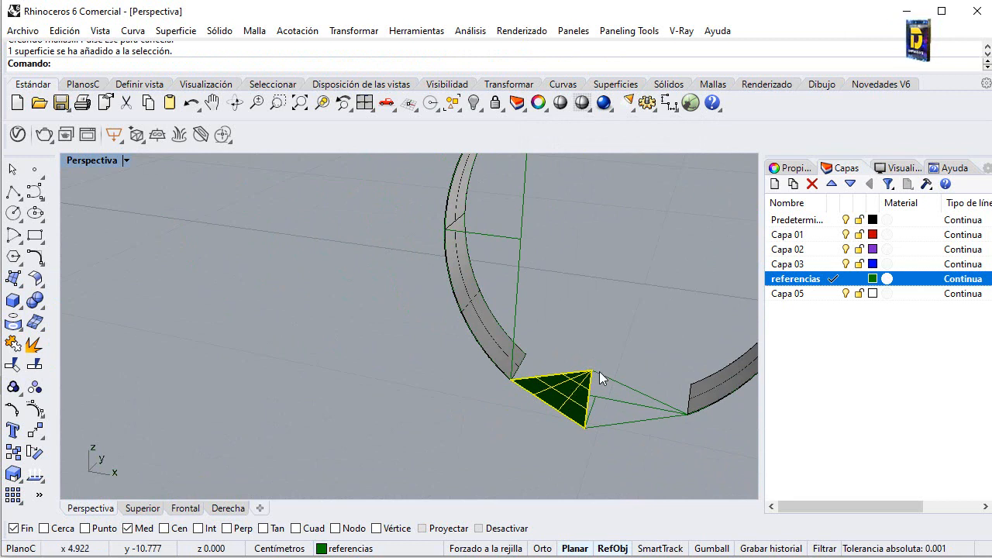
key("ctrl+z")
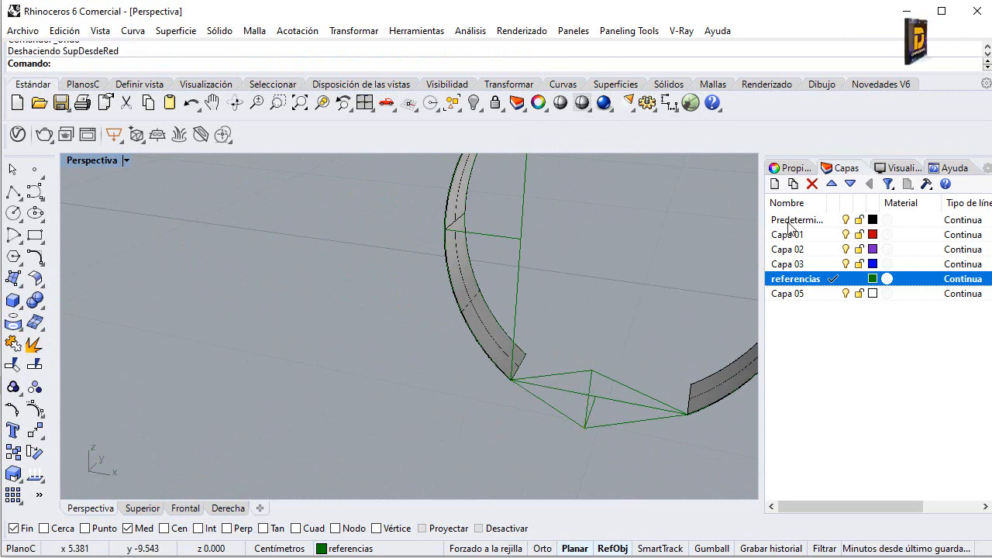
Step: Make Predeterminada the current layer and create a network surface from the three lines of the left front triangle
left_click(834, 220)
left_click(563, 376)
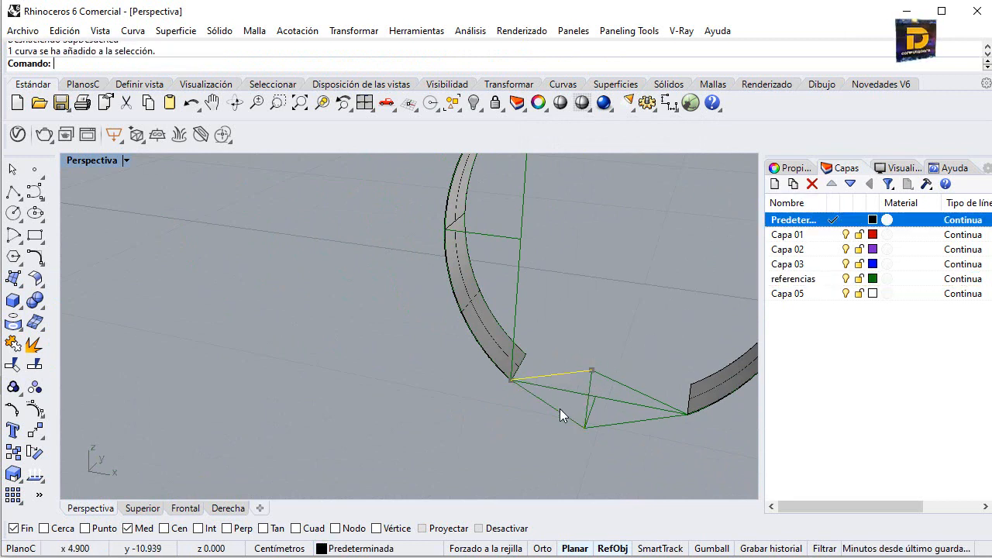
left_click(562, 415, "shift")
left_click(590, 398, "shift")
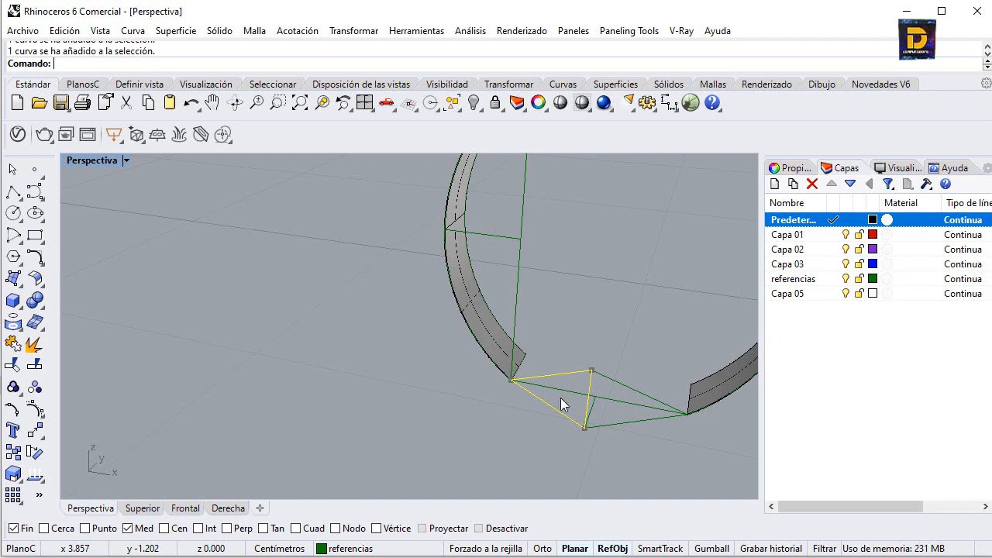
left_click(15, 281)
left_click(77, 284)
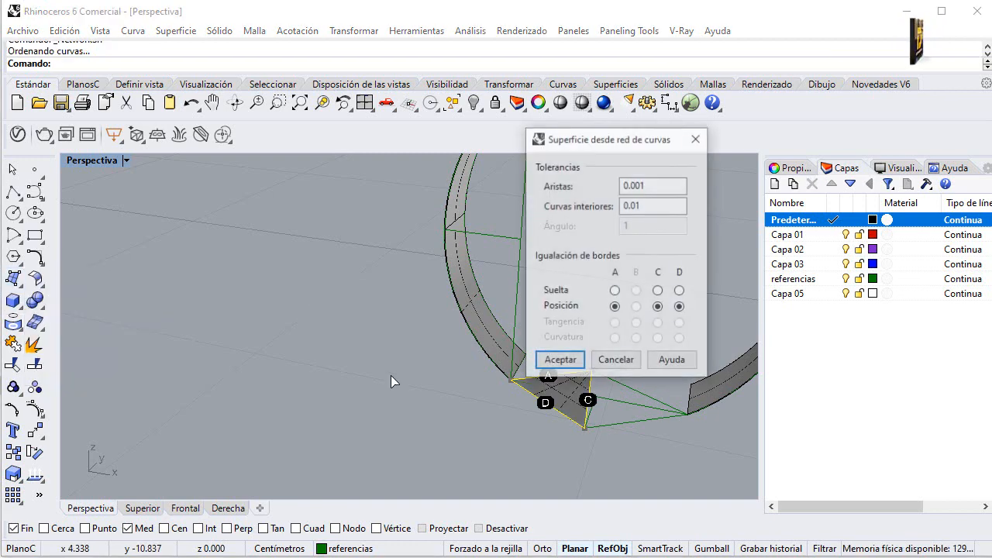
left_click(561, 356)
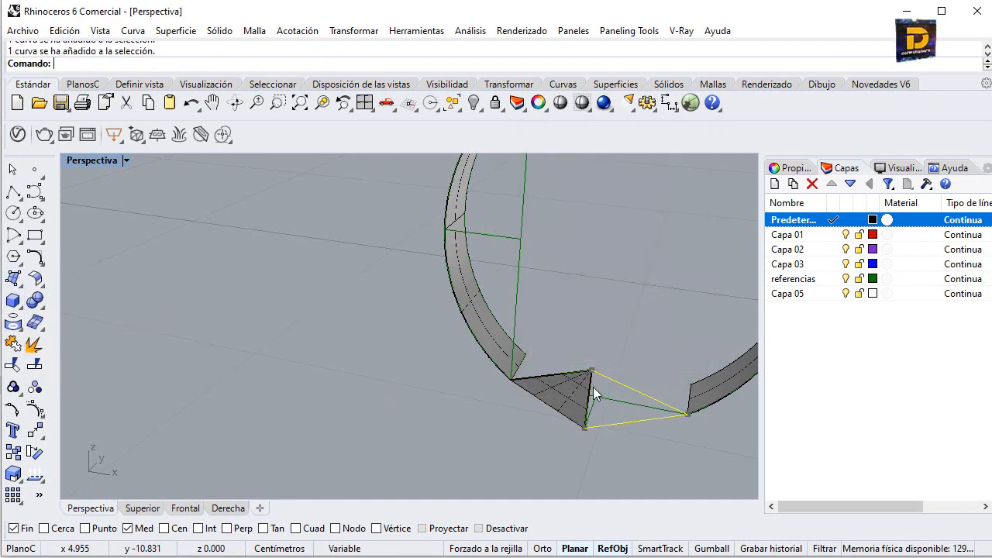
Step: Create a network surface from the three lines of the right front triangle
left_click(593, 389)
left_click(630, 429)
key("Return")
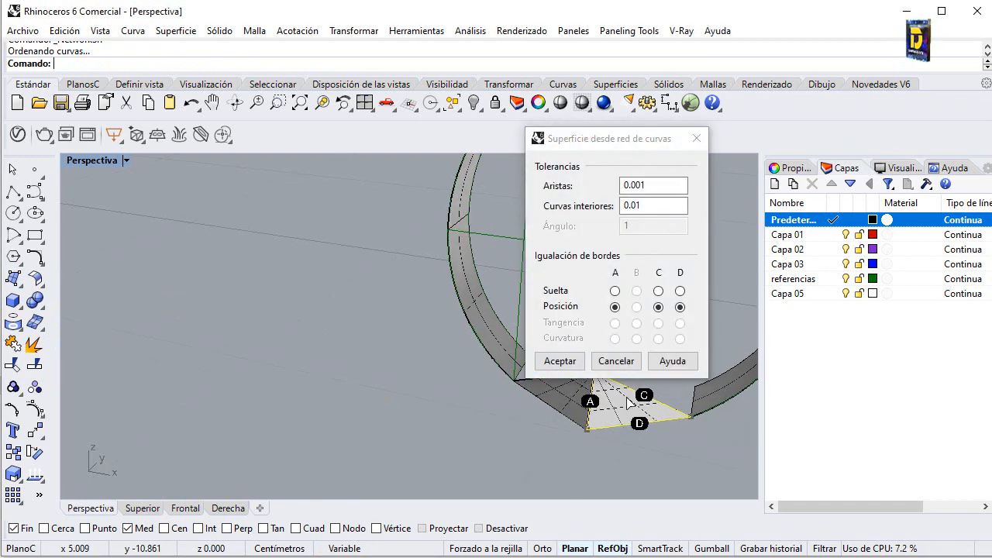
scroll(580, 387, "down", 5)
right_click_drag(624, 394, 640, 442)
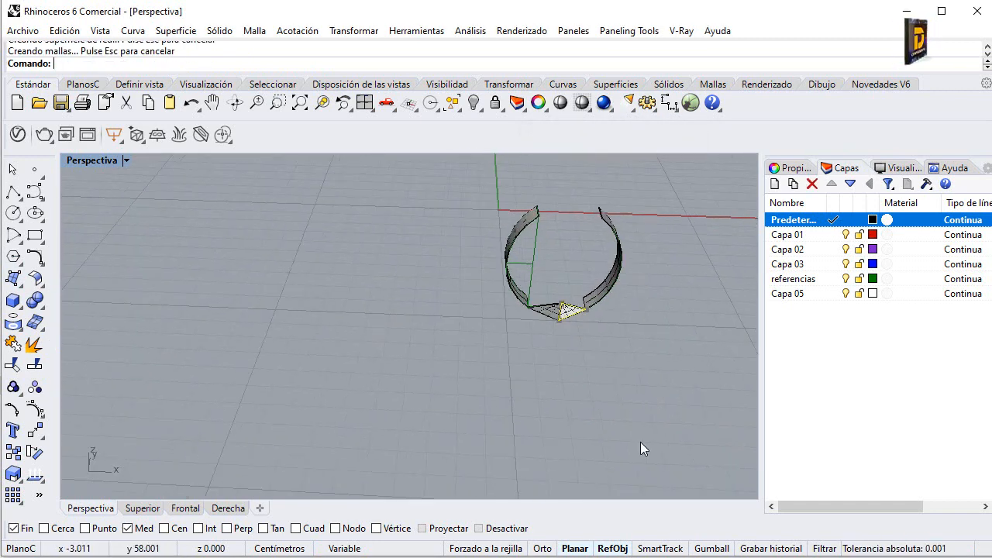
Step: Make referencias the current layer and draw a line joining the rear lower corners of the two side surfaces
scroll(548, 297, "up", 8)
right_click_drag(488, 318, 422, 237)
scroll(378, 227, "down", 5)
left_click(13, 190)
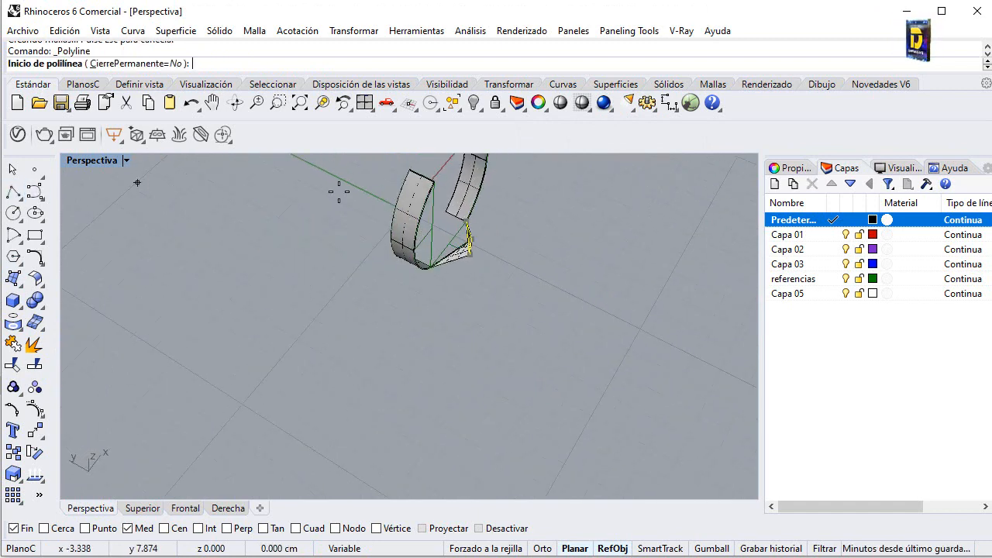
left_click(839, 281)
scroll(449, 228, "up", 6)
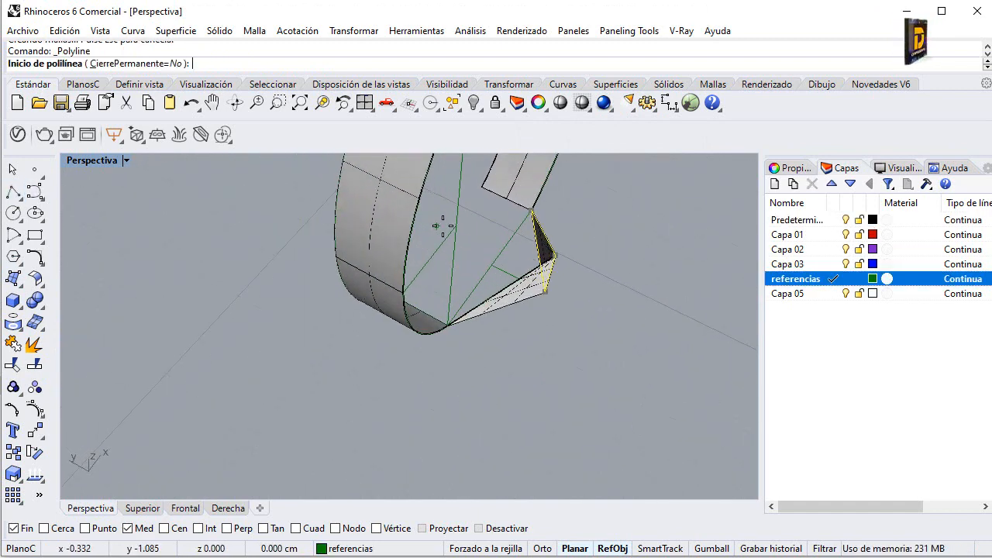
right_click_drag(461, 221, 419, 291)
key("Escape")
left_click(483, 264)
scroll(419, 291, "down", 2)
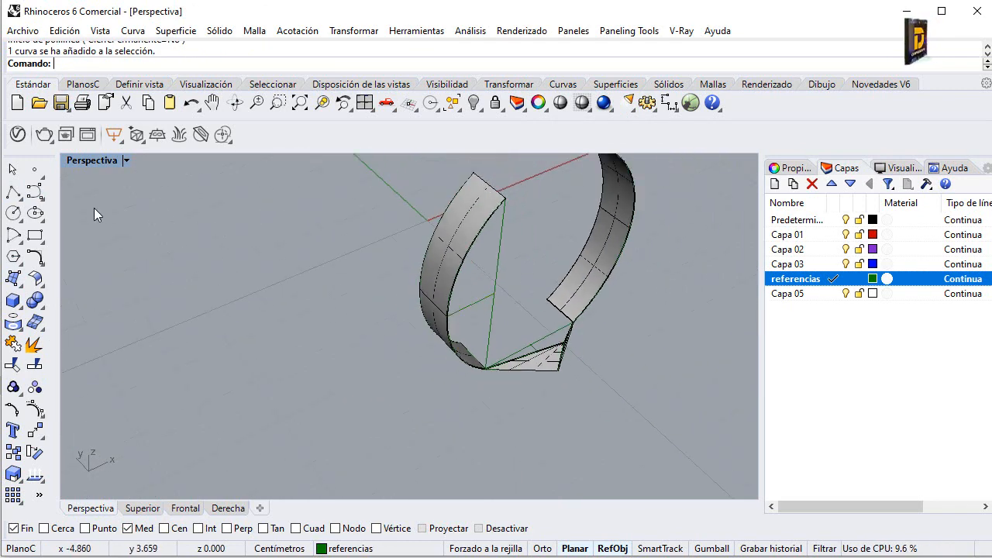
left_click(13, 192)
left_click(461, 343)
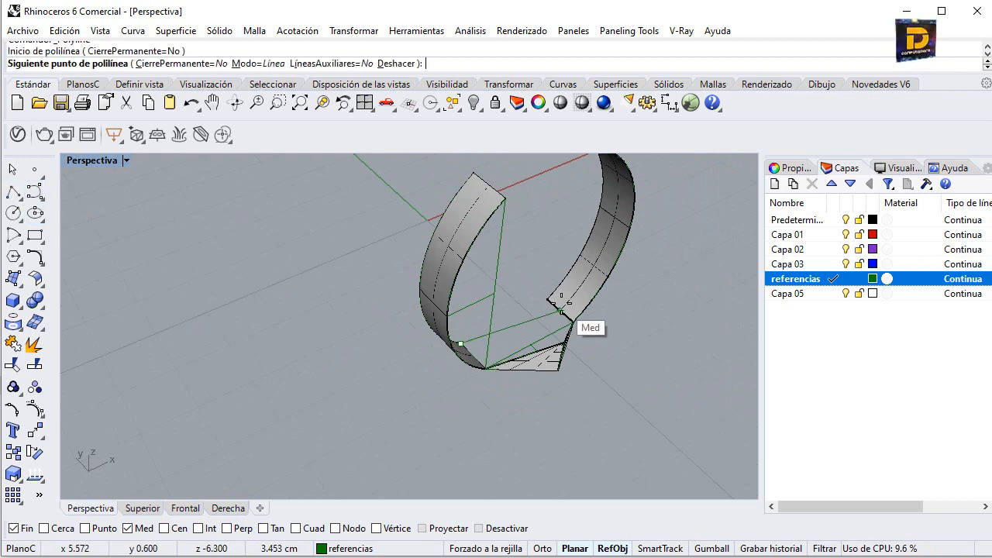
left_click(547, 299)
right_click(547, 299)
right_click_drag(602, 368, 612, 393)
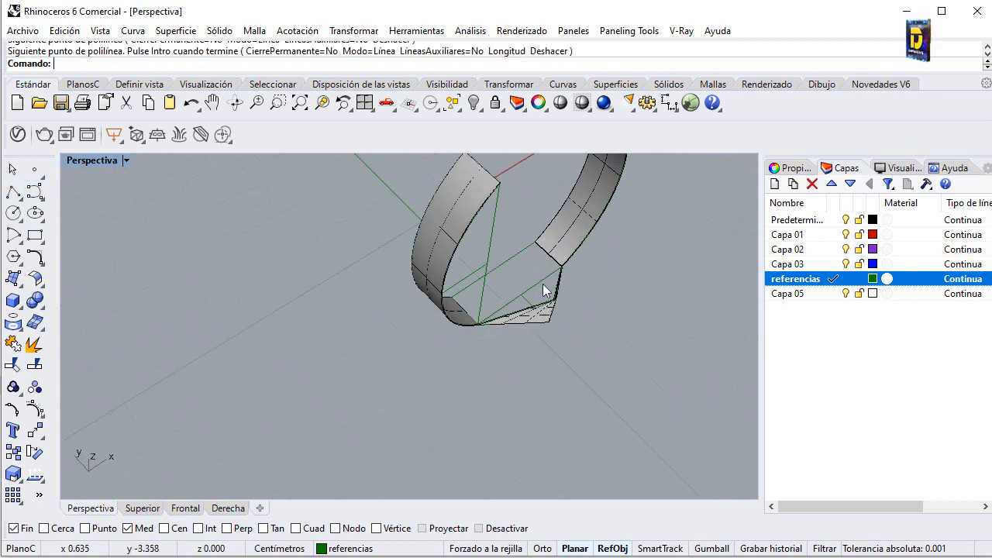
Step: Create a planar surface for the base from the rear line, the side surfaces' lower edges and the lower lines of the front facets
scroll(541, 255, "up", 2)
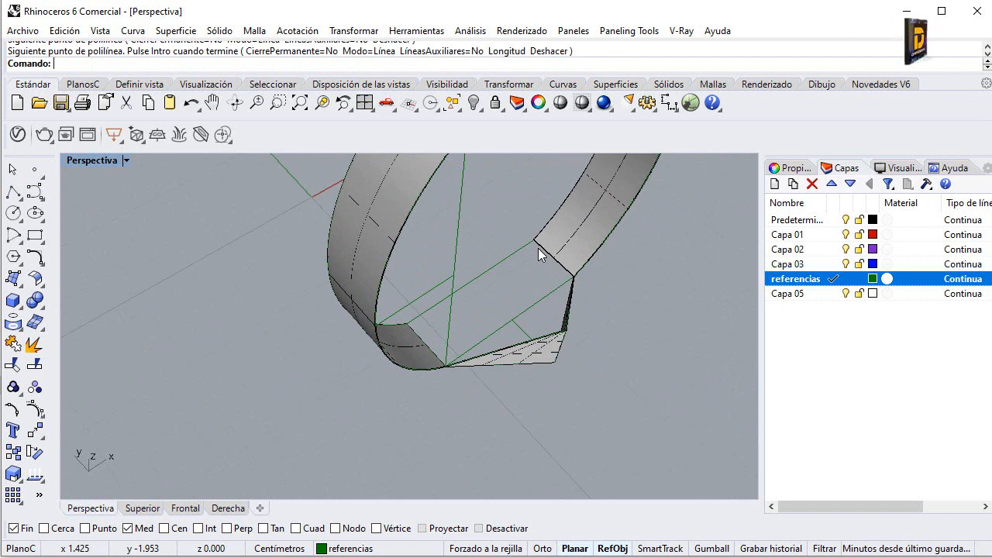
left_click(20, 283)
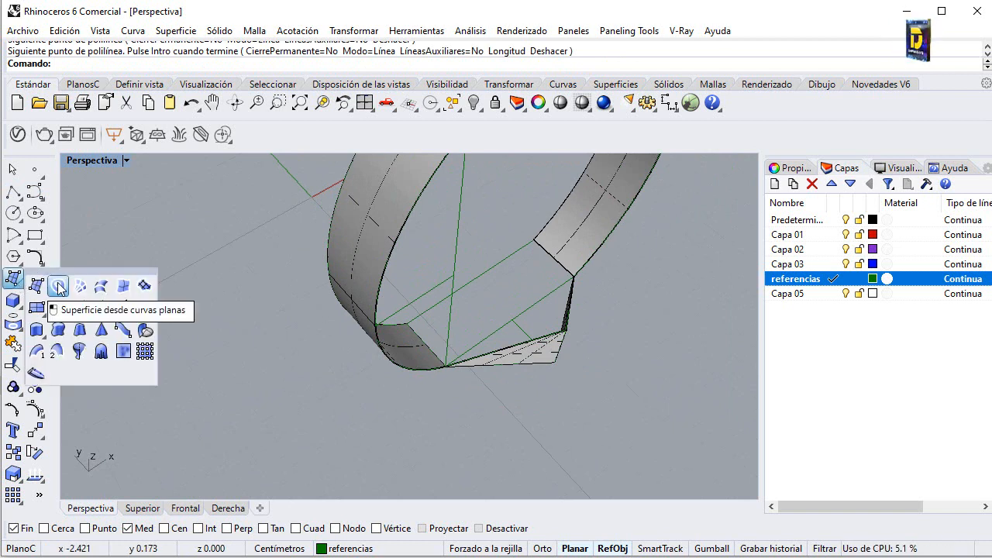
left_click(58, 287)
left_click(468, 284)
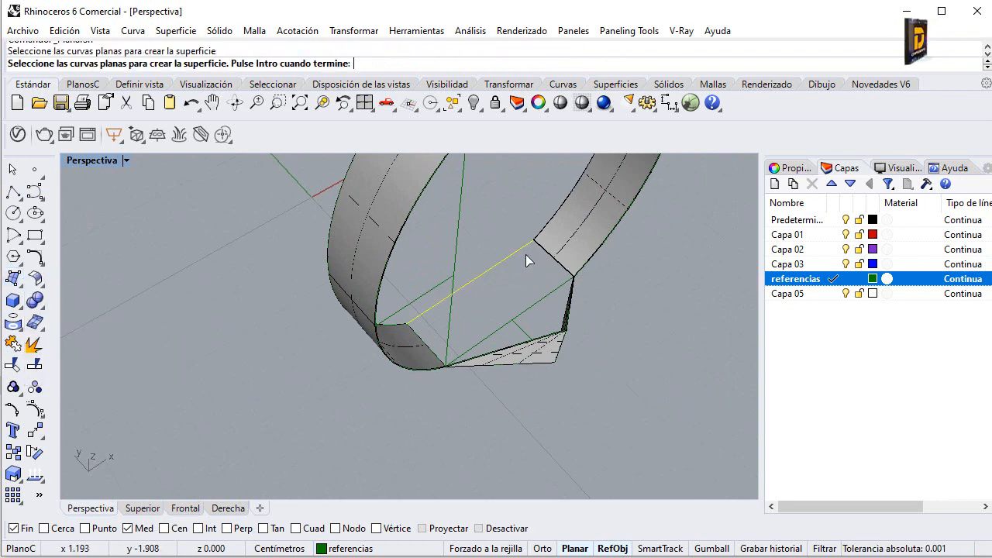
left_click(549, 264)
right_click_drag(582, 303, 546, 374)
scroll(512, 293, "up", 6)
left_click(554, 309)
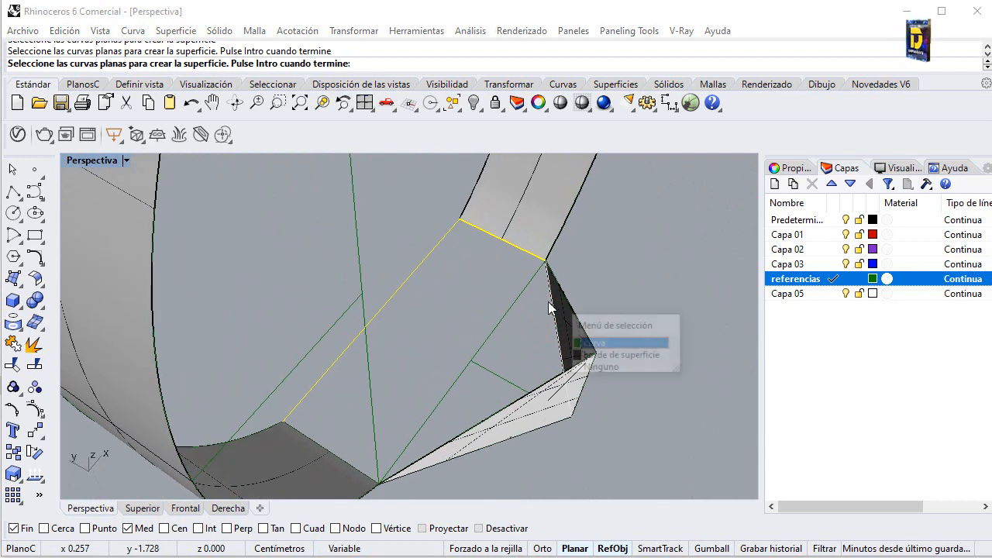
left_click(587, 344)
scroll(548, 310, "down", 8)
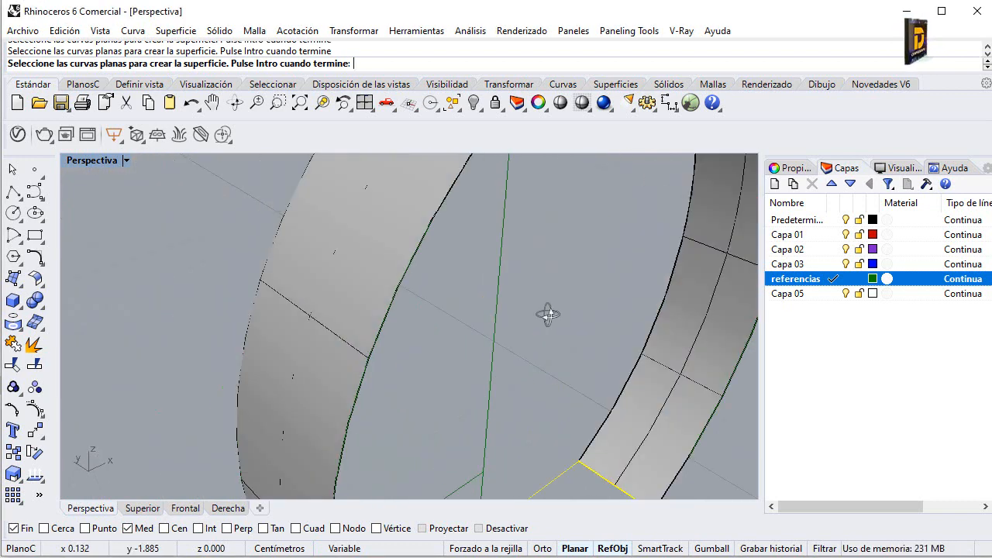
scroll(554, 286, "down", 5)
scroll(581, 398, "up", 10)
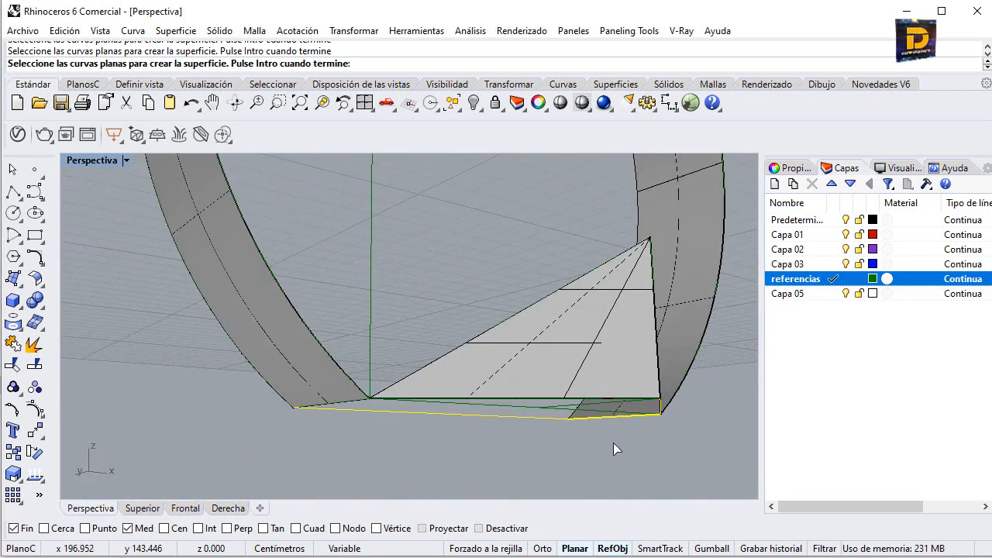
scroll(621, 399, "down", 1)
left_click(564, 471)
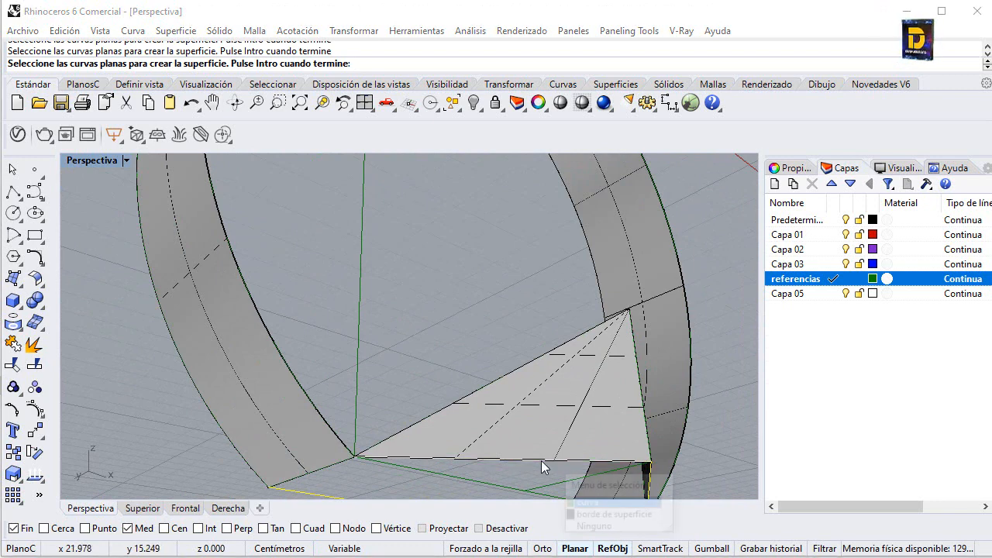
left_click(589, 503)
scroll(554, 419, "down", 1)
right_click_drag(526, 380, 524, 411)
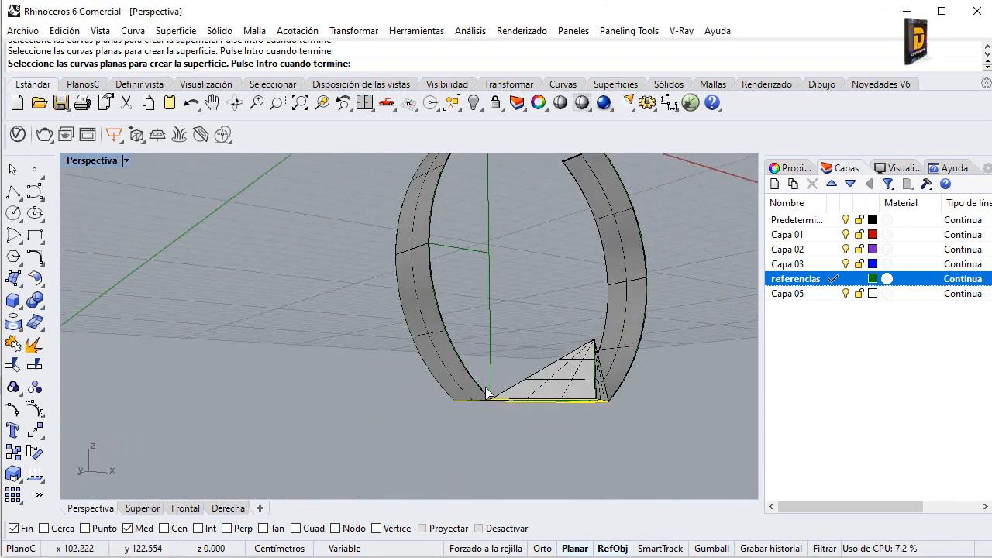
left_click(488, 396)
left_click(548, 425)
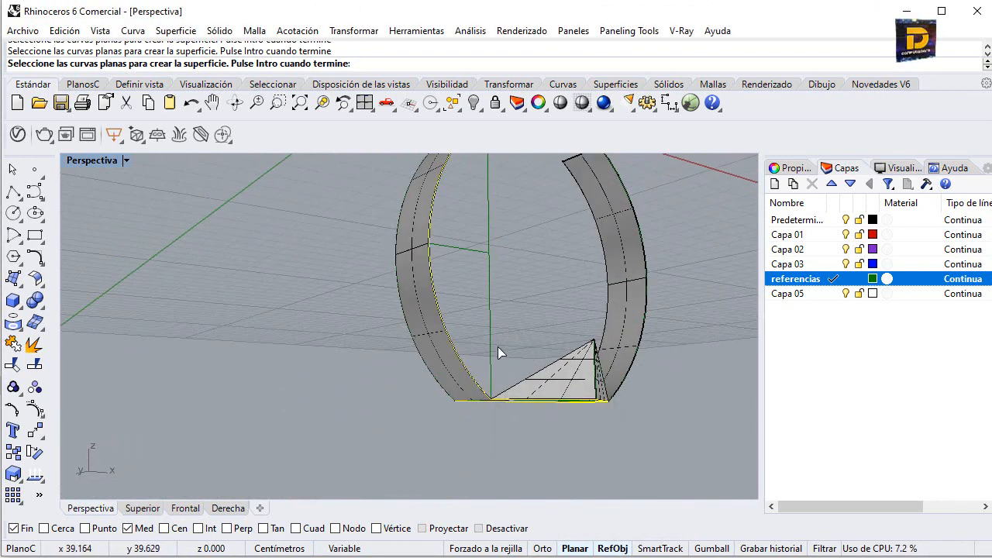
right_click_drag(470, 349, 506, 459)
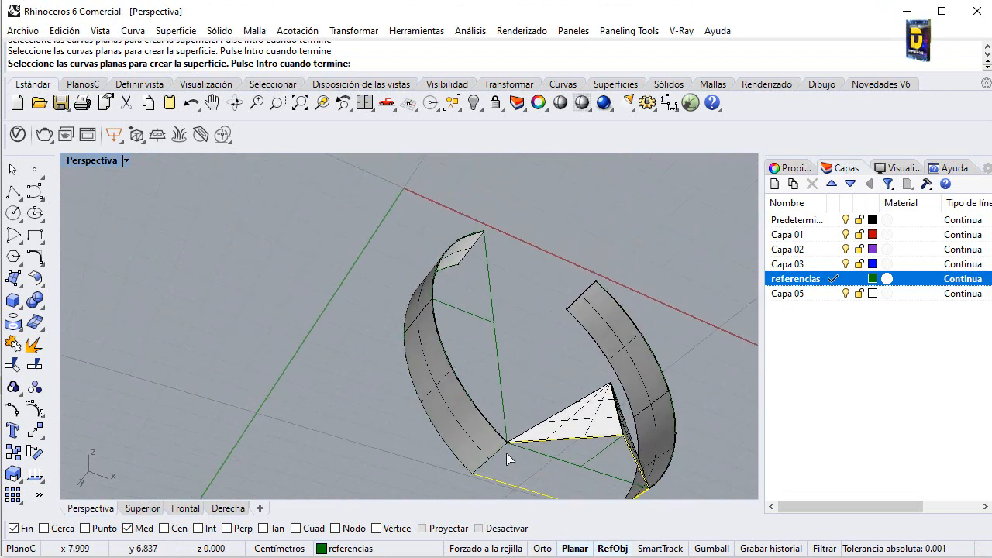
left_click(498, 457)
left_click(538, 494)
right_click_drag(538, 495, 576, 335)
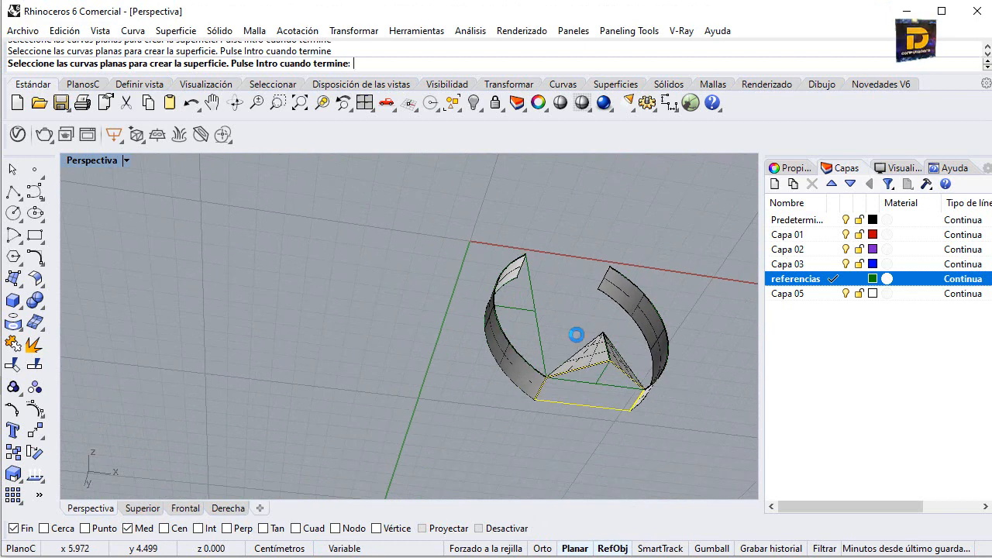
Step: Move the new planar base surface to the Predeterminada layer
right_click_drag(581, 282, 595, 377)
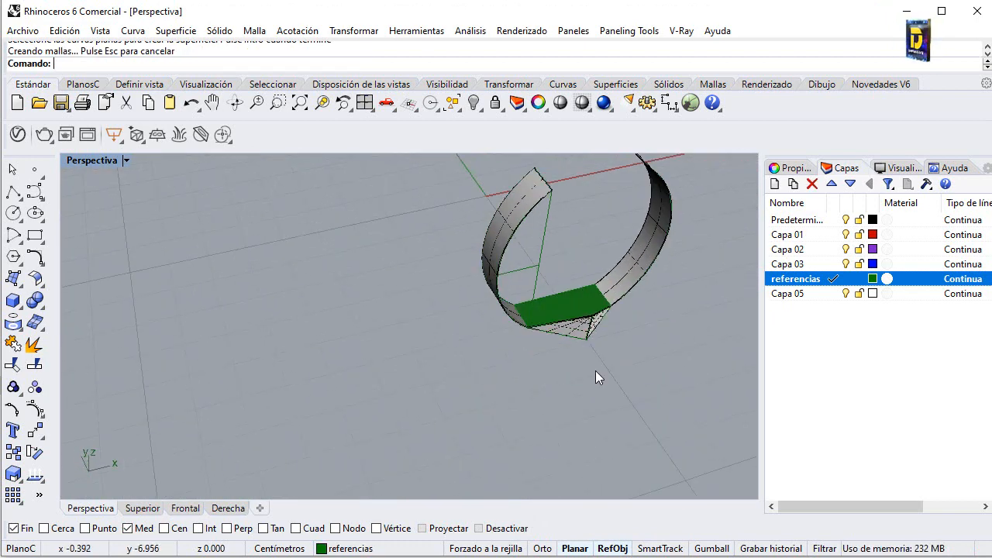
scroll(539, 259, "up", 5)
left_click(538, 250)
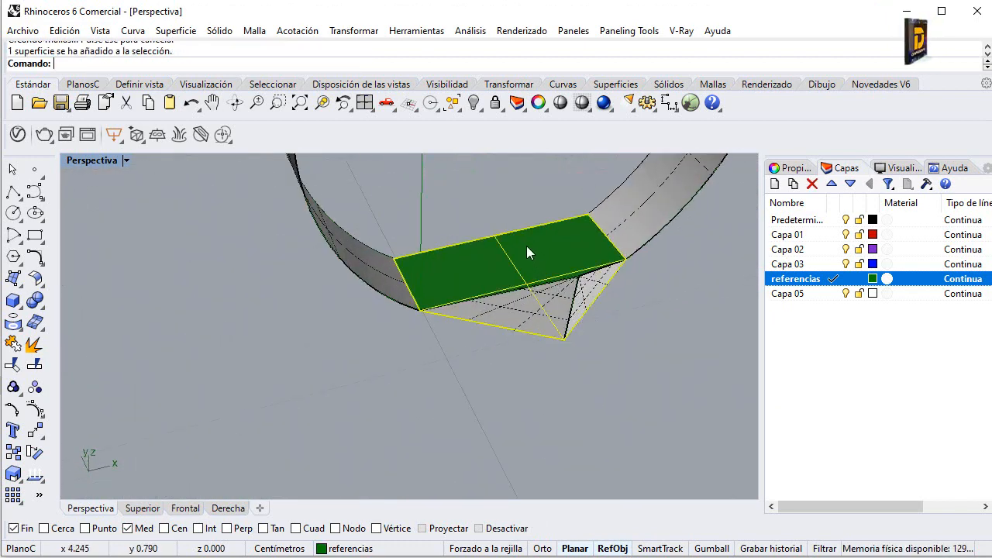
right_click(818, 217)
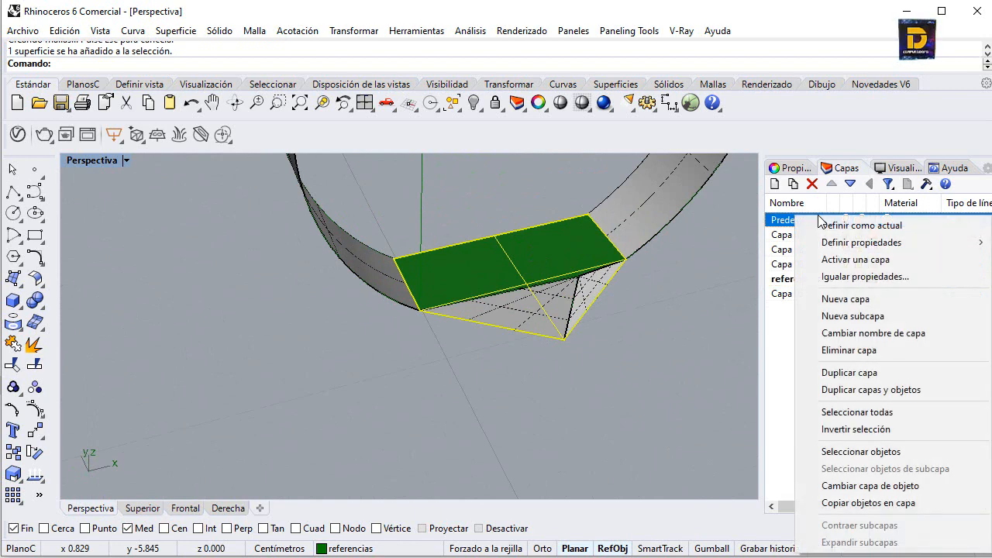
left_click(853, 486)
Step: Isolate the base surface so that all other objects are hidden
scroll(535, 362, "down", 5)
scroll(512, 274, "up", 5)
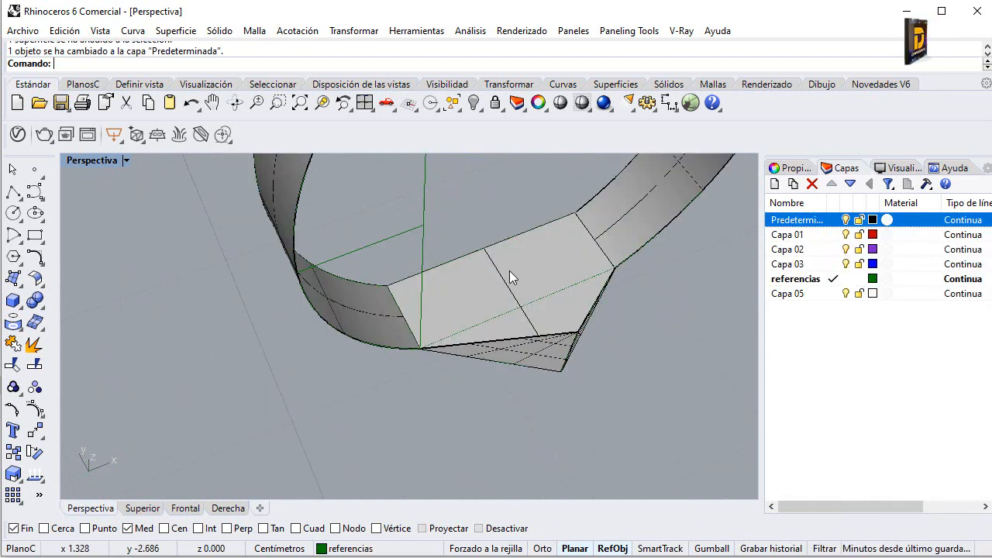
left_click(518, 271)
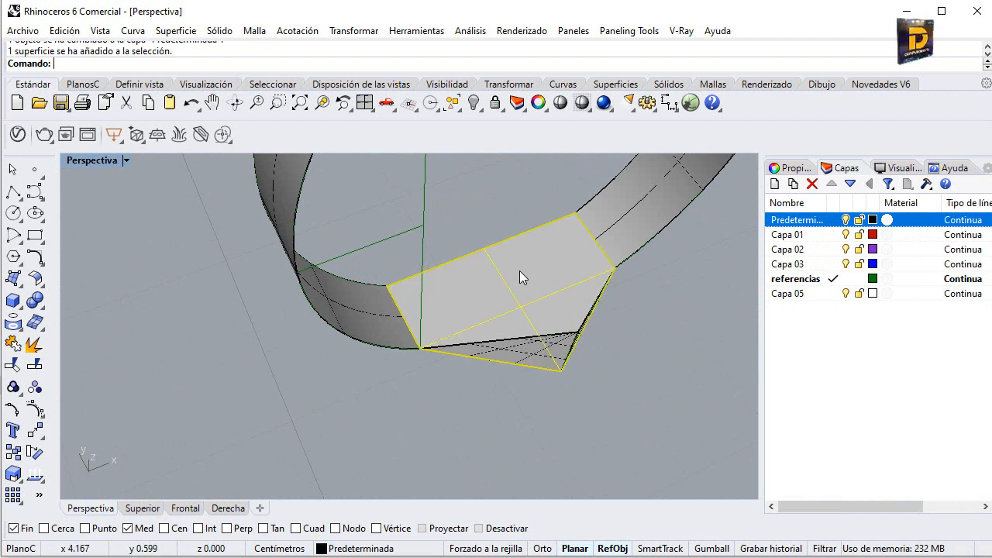
left_click(474, 102)
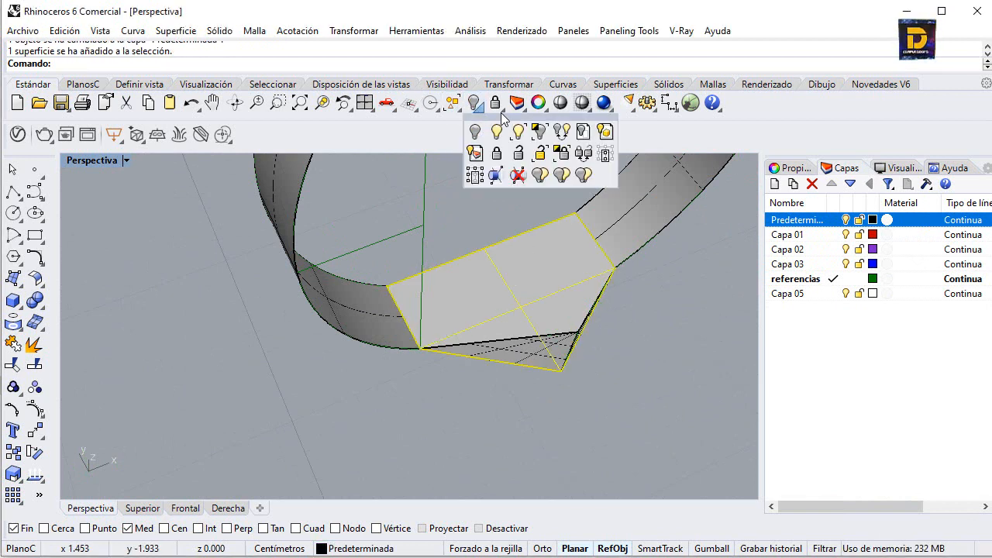
left_click(542, 131)
key("Escape")
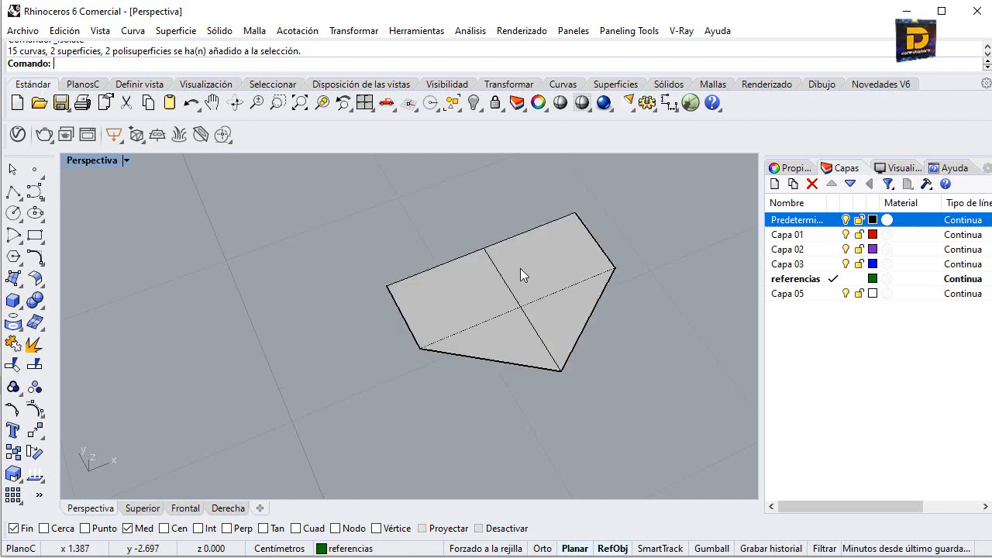
Step: Duplicate the border of the isolated base surface as a curve
left_click(481, 287)
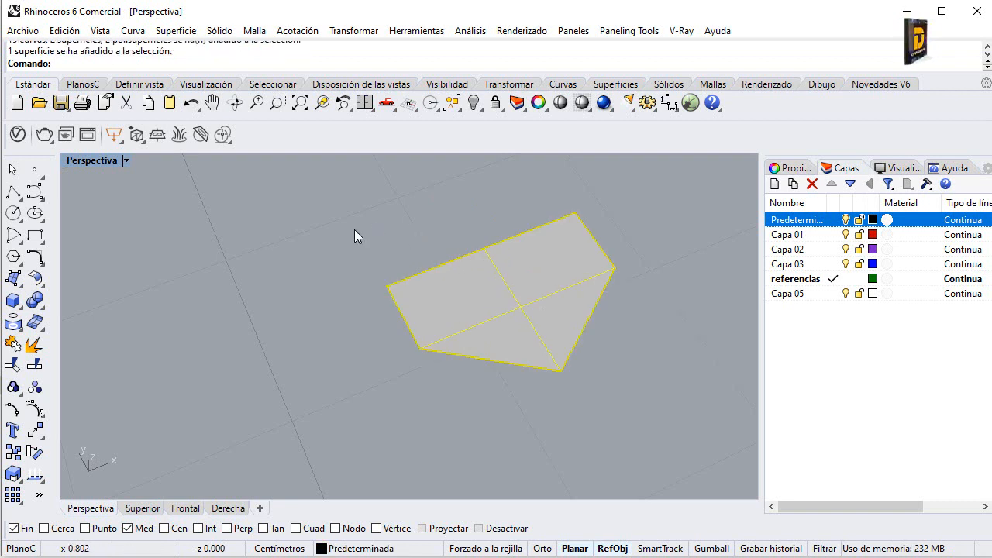
left_click(12, 322)
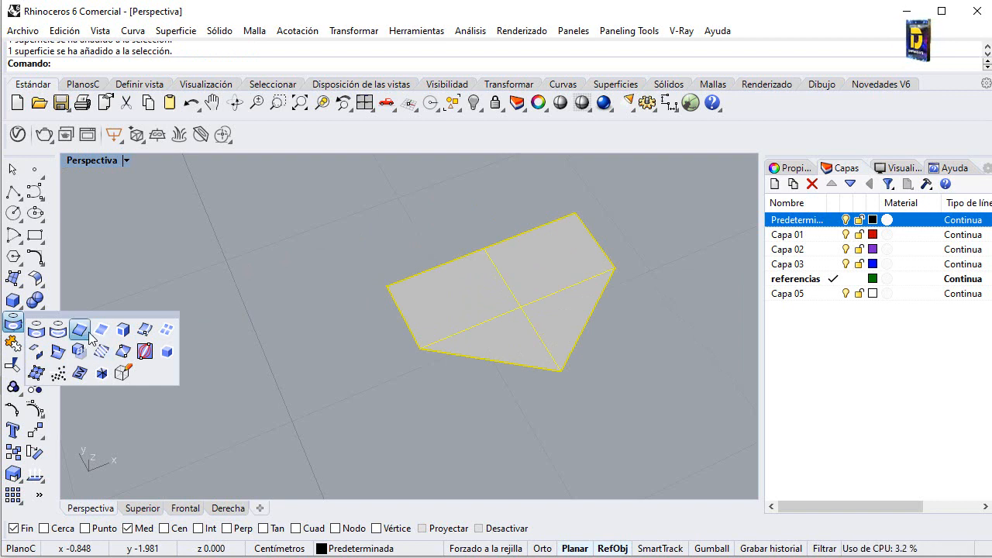
left_click(104, 331)
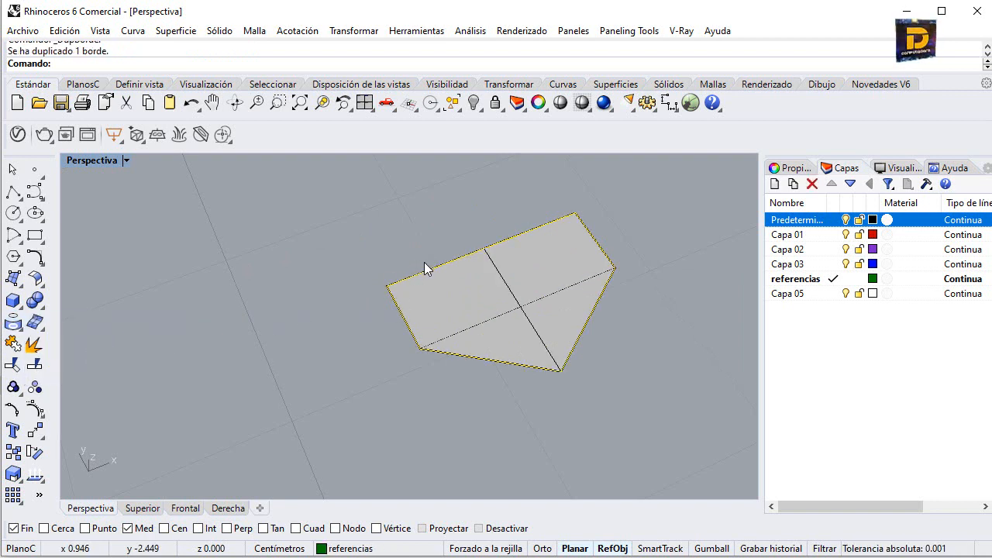
Step: Offset the duplicated border curve 0.3 cm toward the inside of the base
left_click(39, 263)
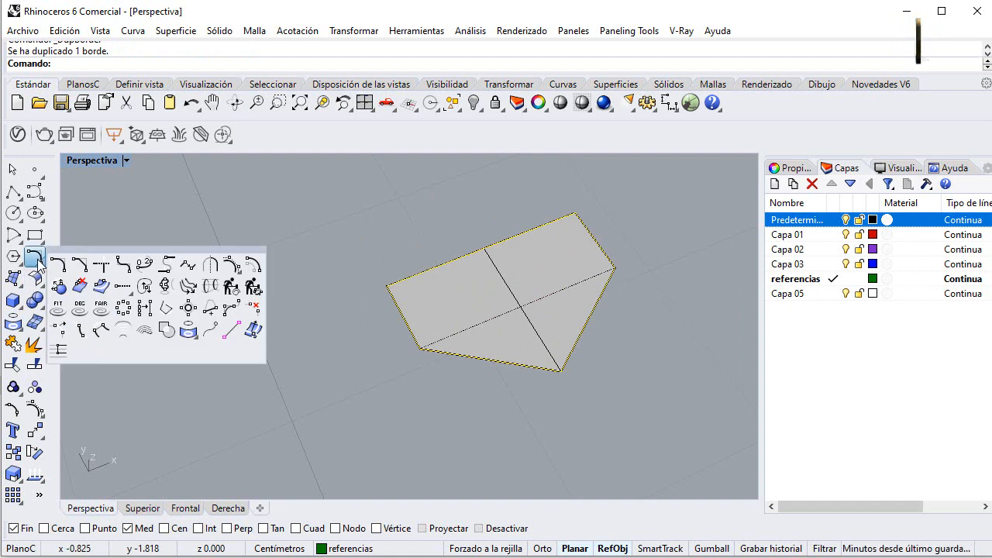
left_click(245, 263)
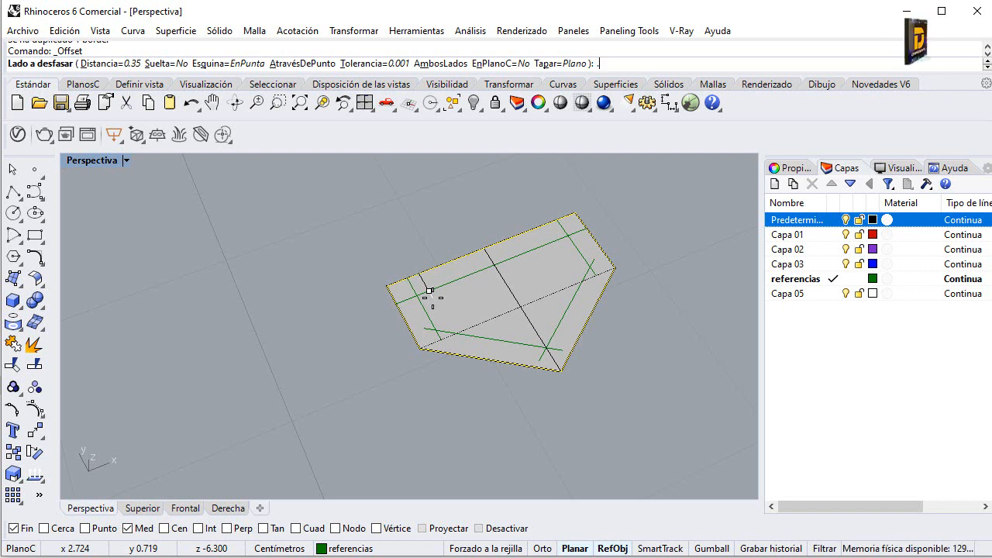
type(".3")
key("Return")
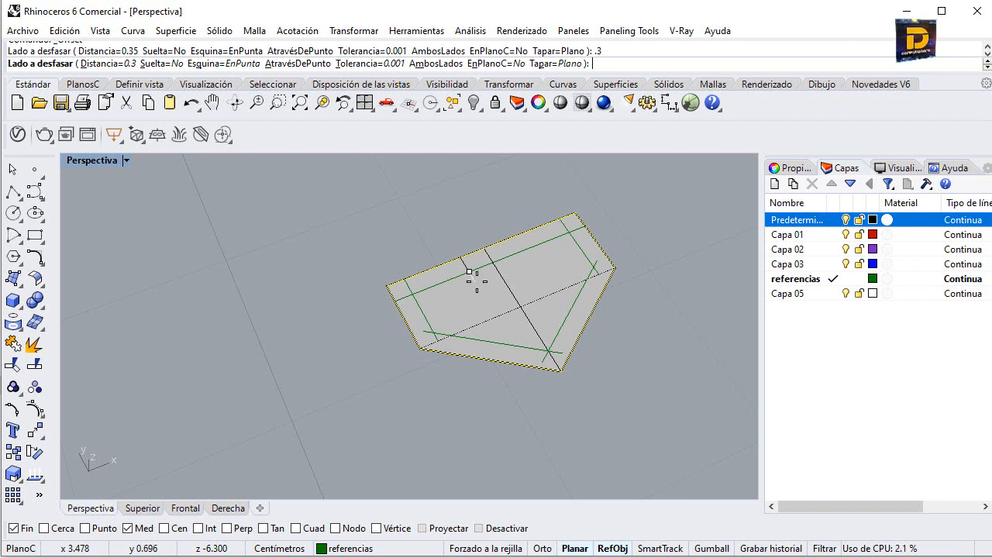
left_click(480, 276)
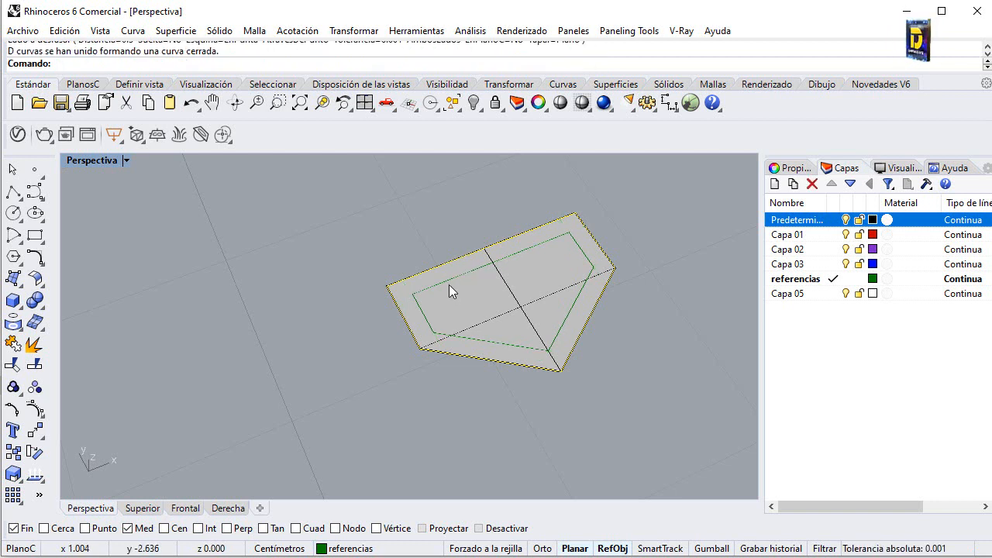
left_click(447, 280)
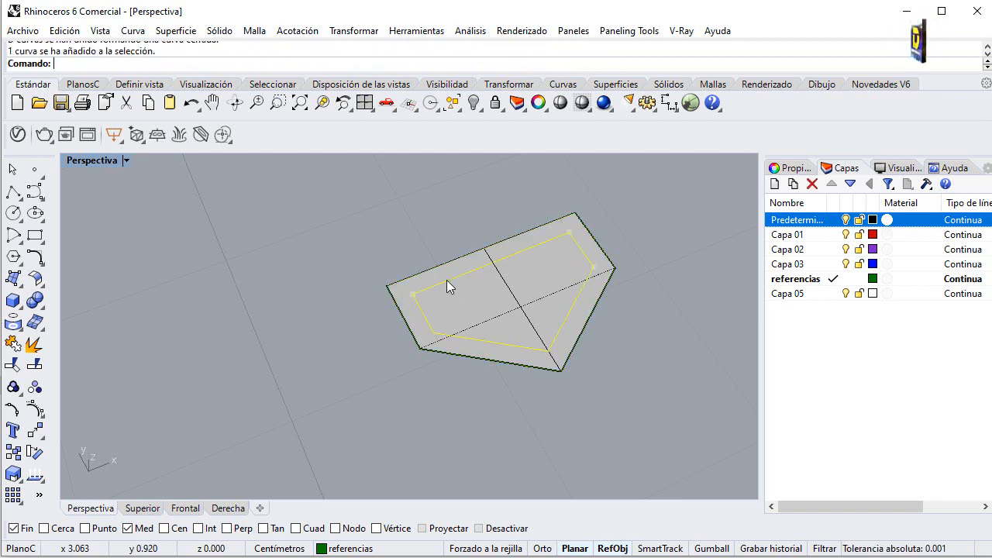
left_click(213, 284)
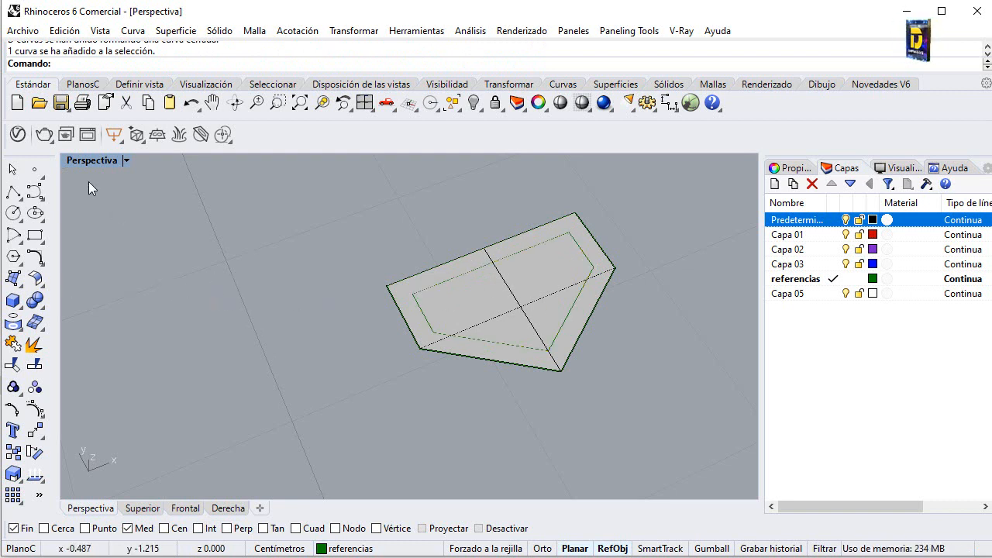
Step: Split the base surface with the inner offset curve, working in the Superior view
double_click(91, 159)
right_click_drag(283, 197, 220, 210)
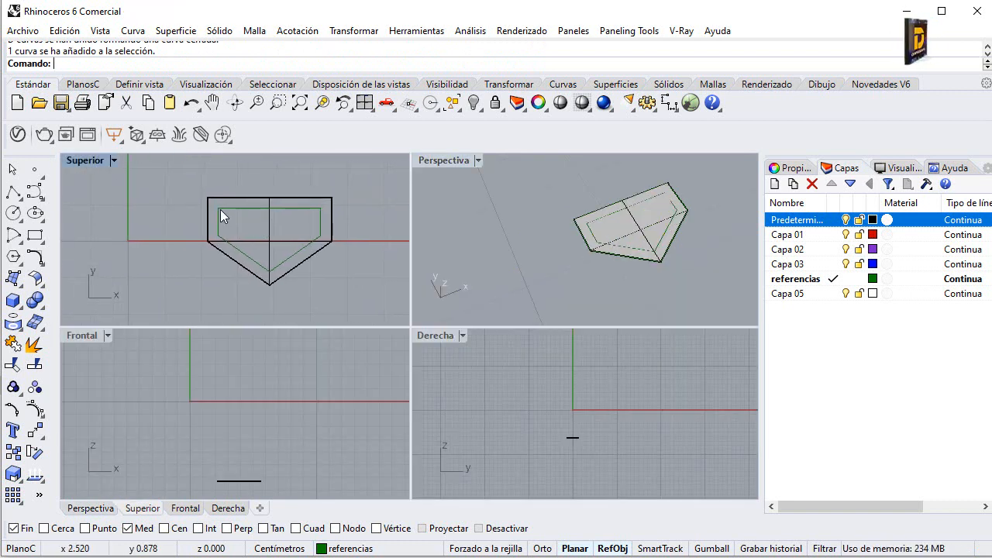
left_click(217, 198)
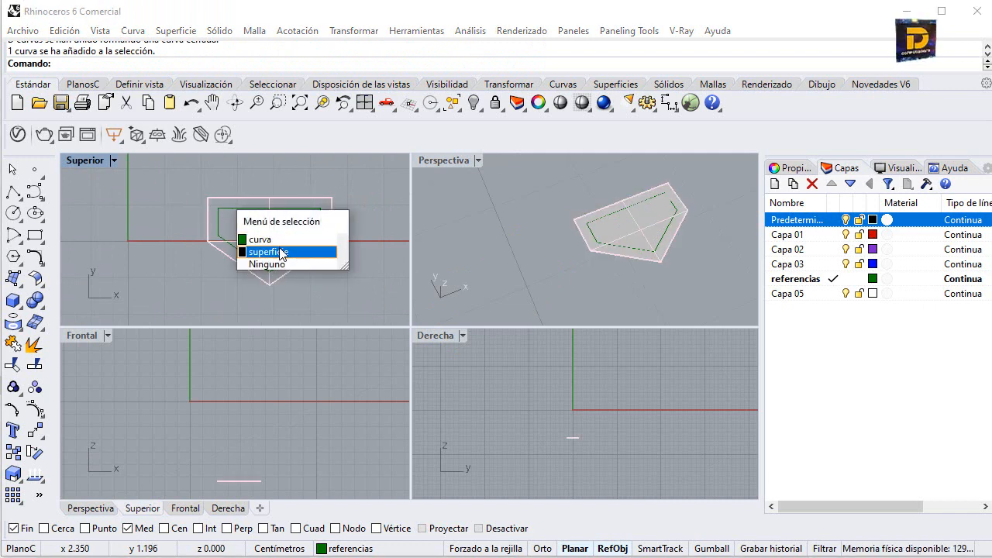
left_click(280, 252)
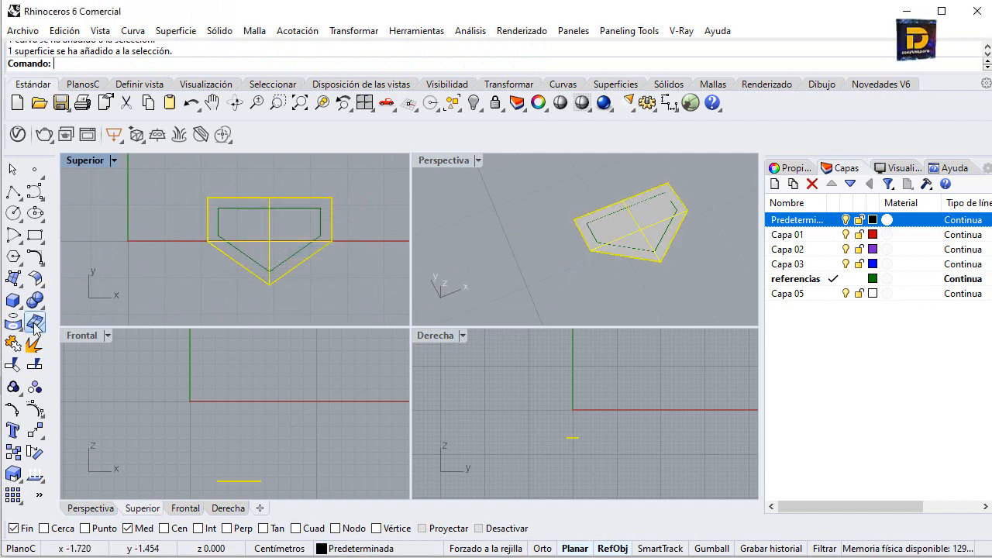
left_click(35, 365)
left_click(319, 221)
key("Return")
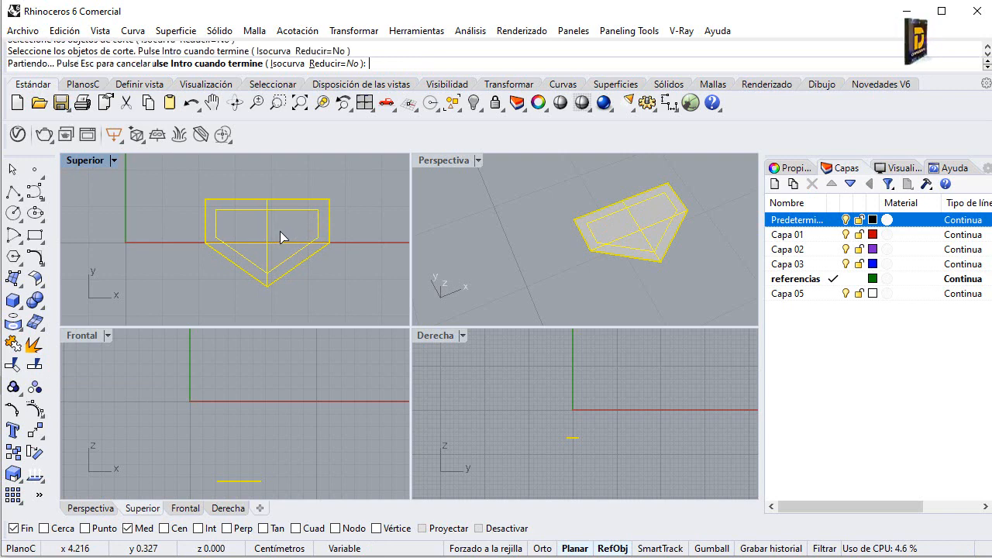
Step: Move the inner base surface together with its outline curve 0.15 cm straight up in the Frontal view
left_click(643, 233)
scroll(644, 231, "up", 2)
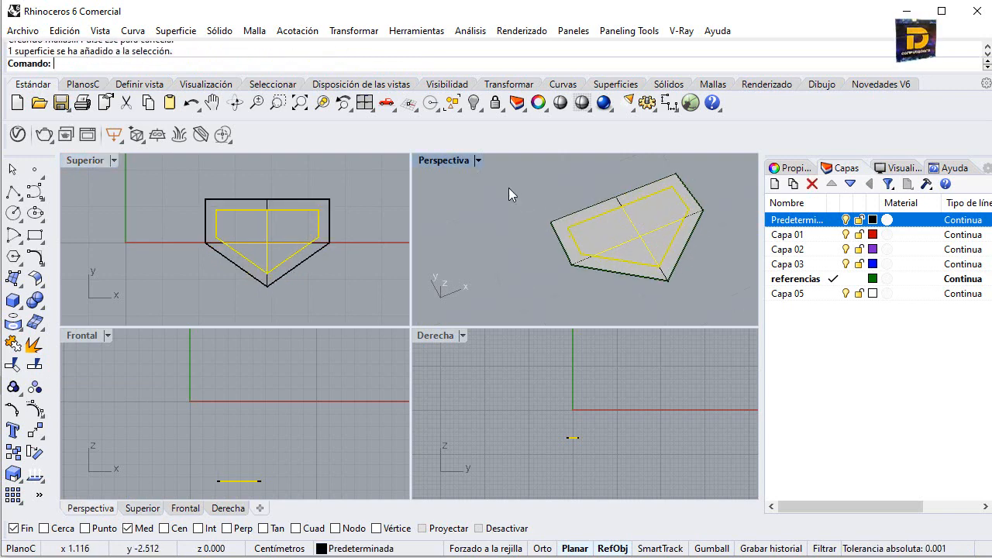
double_click(447, 159)
right_click_drag(476, 278, 508, 281)
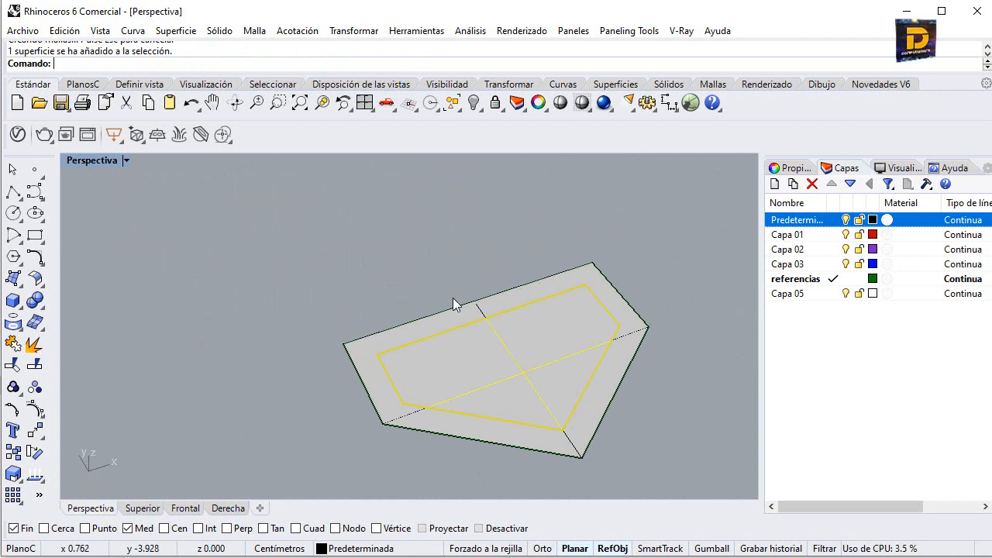
left_click(449, 335)
left_click(493, 371)
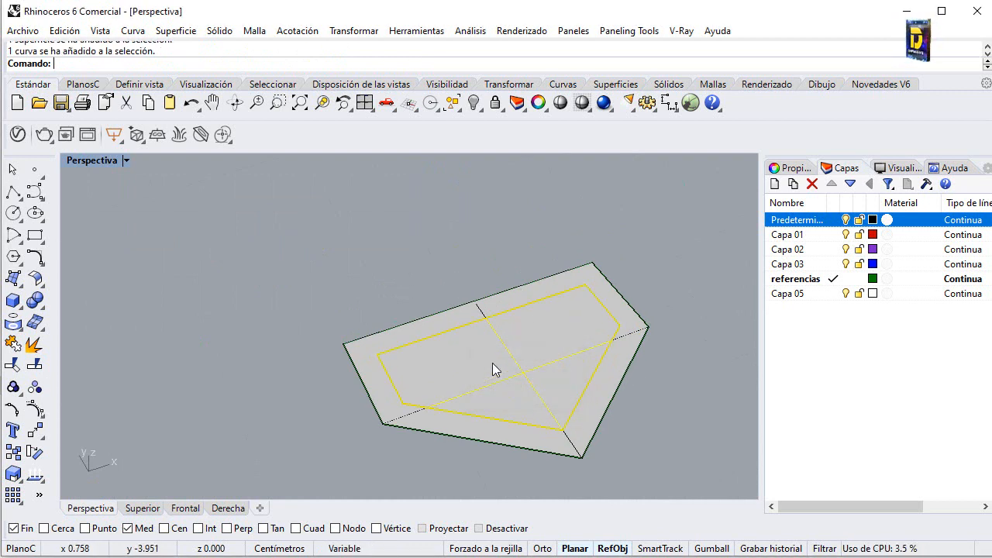
left_click(499, 368)
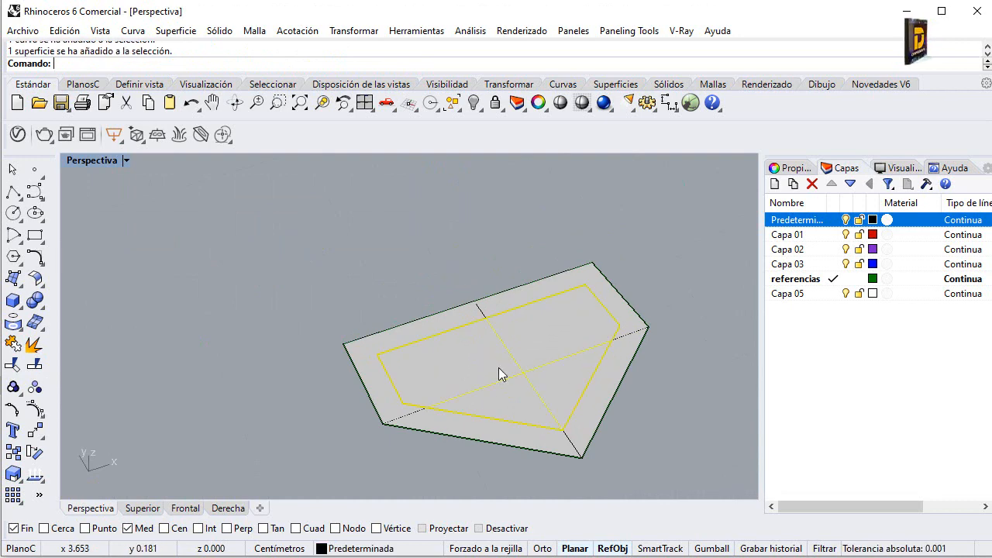
left_click(453, 328, "shift")
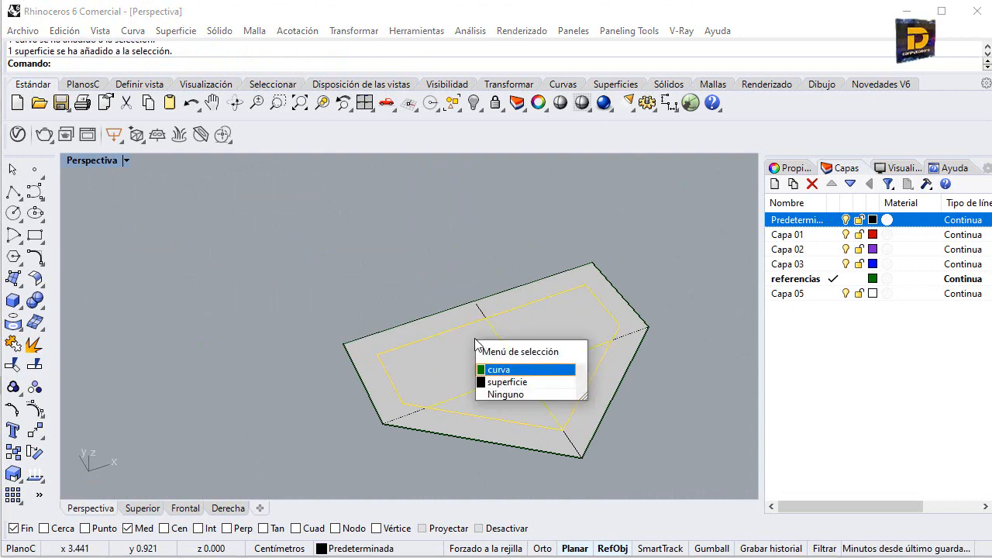
left_click(500, 370)
double_click(102, 163)
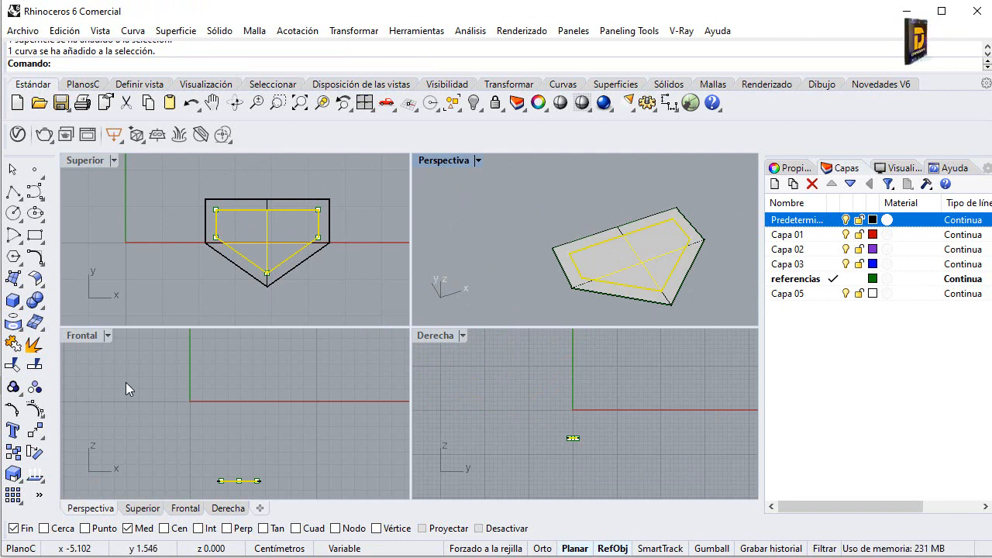
left_click(35, 431)
scroll(259, 471, "up", 1)
scroll(259, 471, "up", 6)
right_click_drag(268, 454, 352, 362)
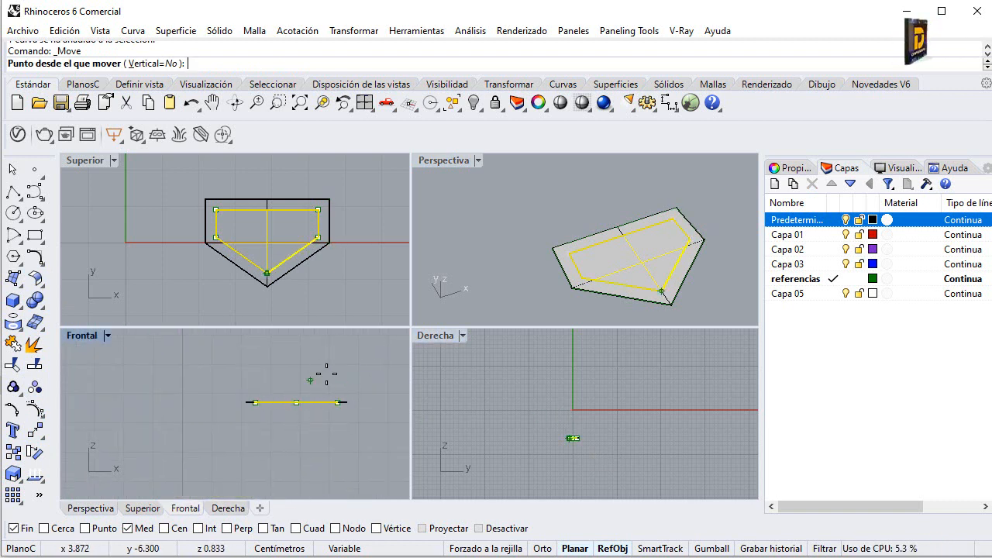
right_click_drag(359, 381, 263, 396)
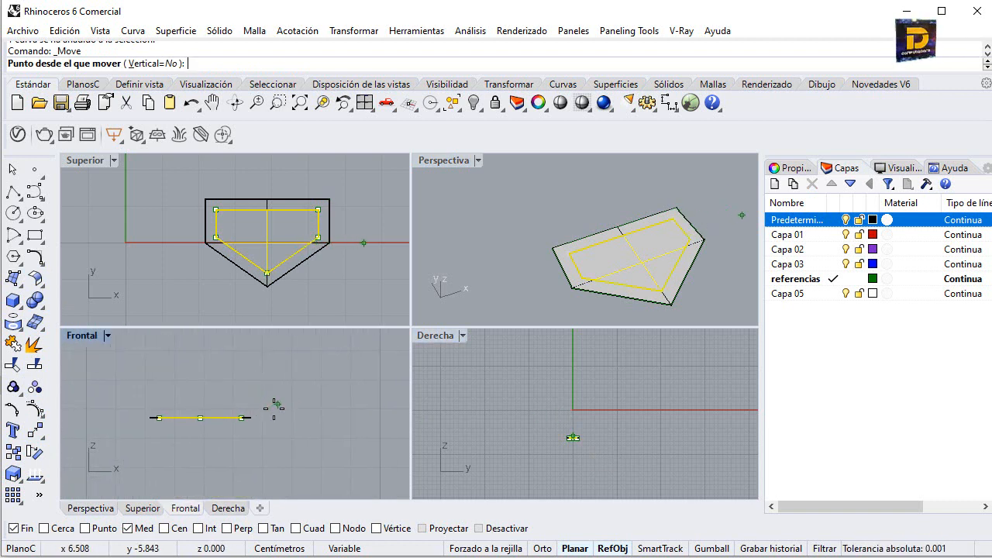
left_click(288, 419)
type(".15")
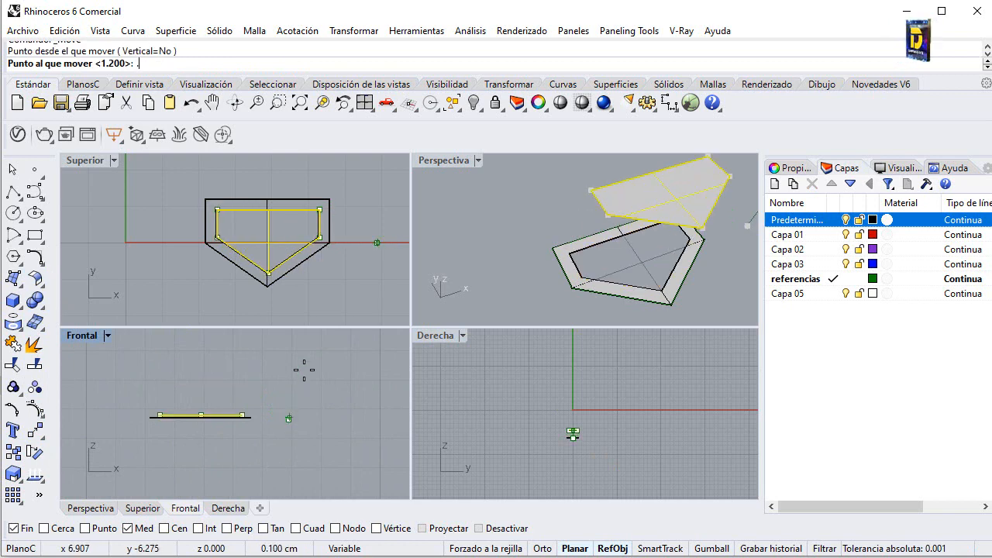
key("Return")
left_click(296, 344)
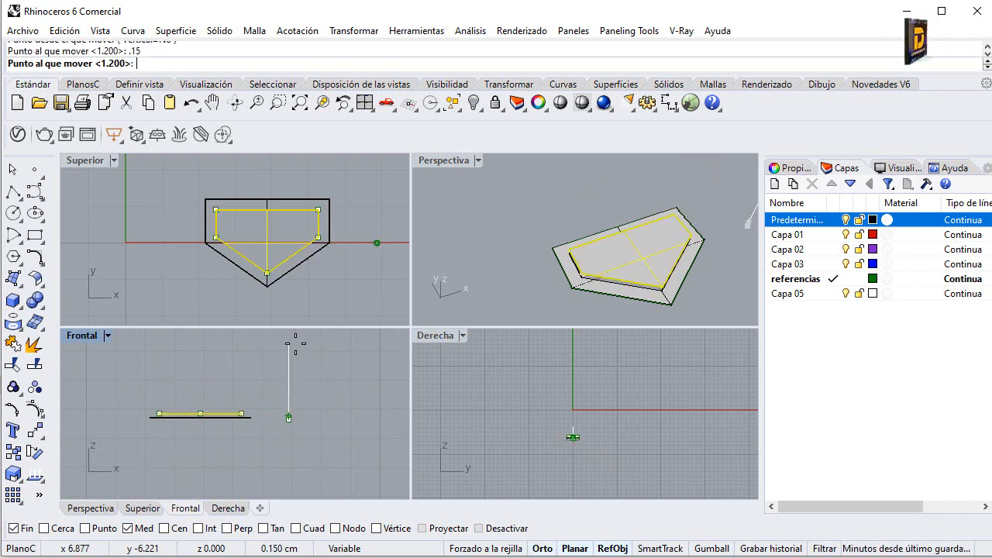
Step: Duplicate all the edges of the opening in the outer base ring as curves
double_click(432, 162)
scroll(331, 327, "up", 5)
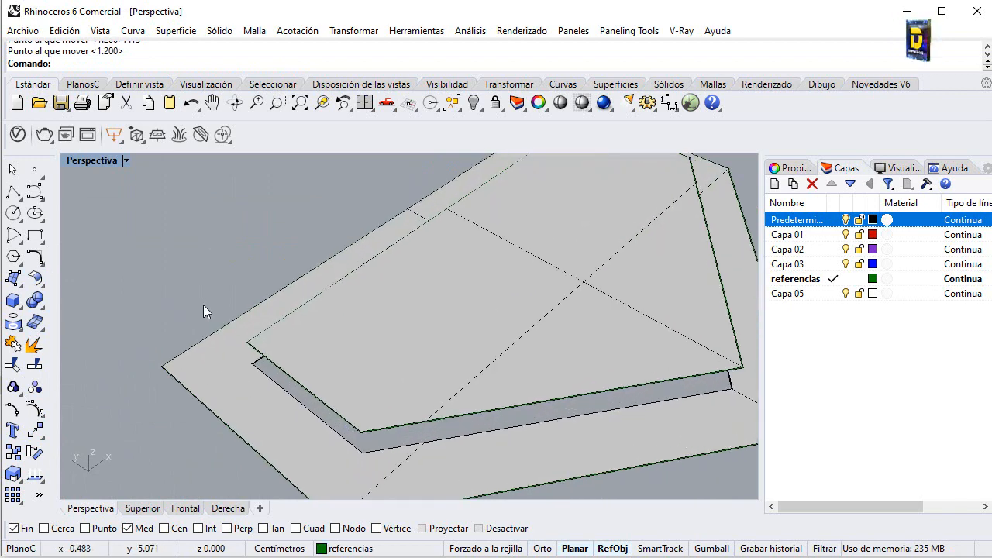
scroll(203, 305, "down", 4)
right_click_drag(296, 350, 364, 299)
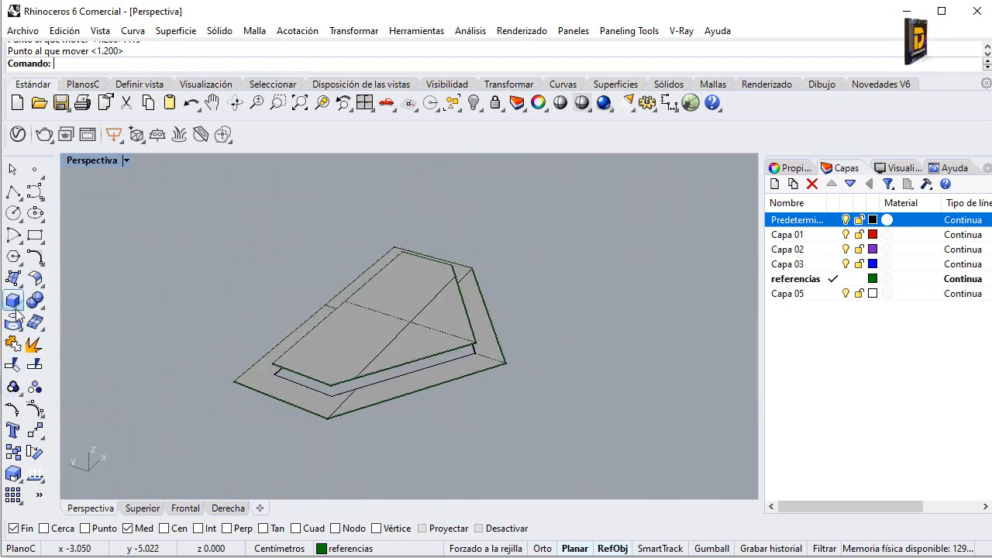
left_click(14, 322)
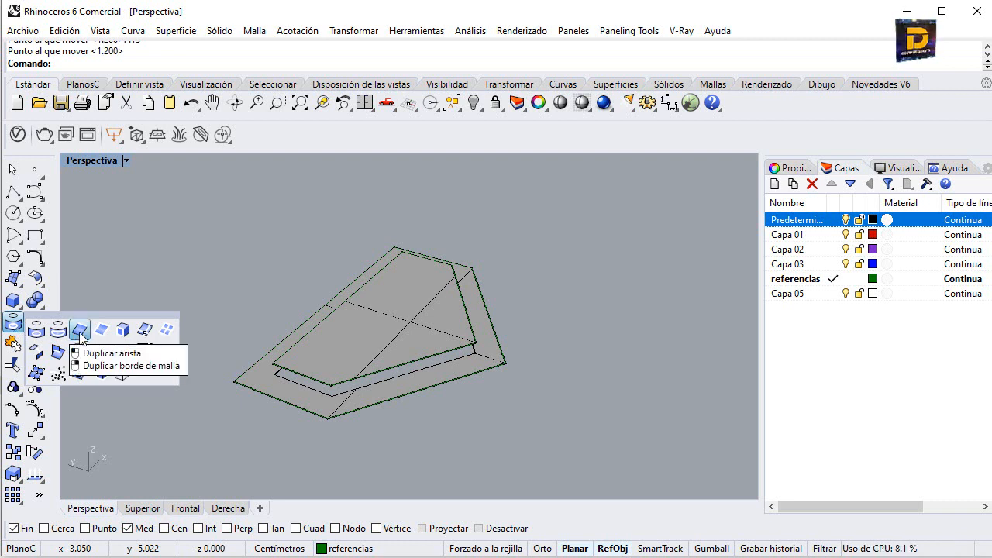
left_click(79, 332)
scroll(239, 396, "up", 2)
left_click(319, 396)
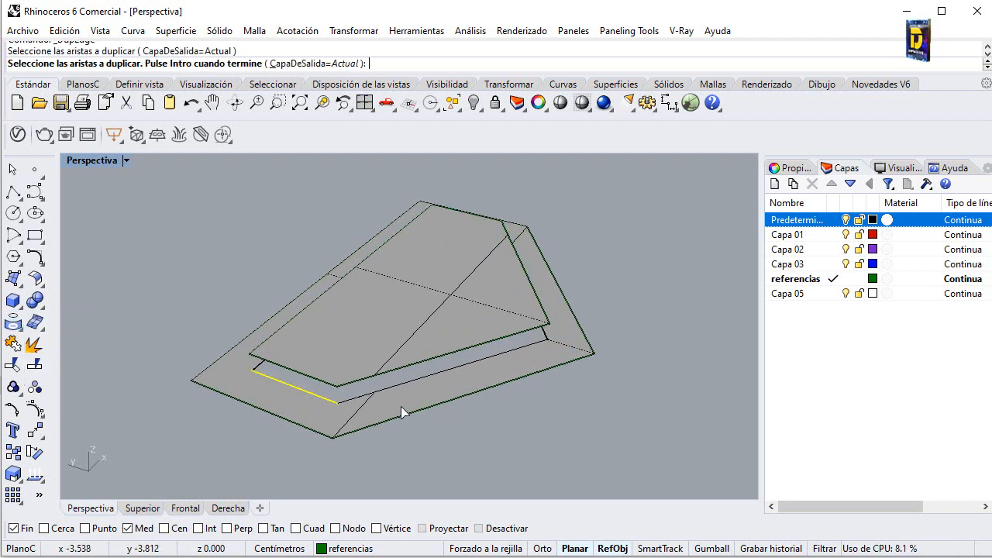
left_click(407, 386)
left_click(546, 339)
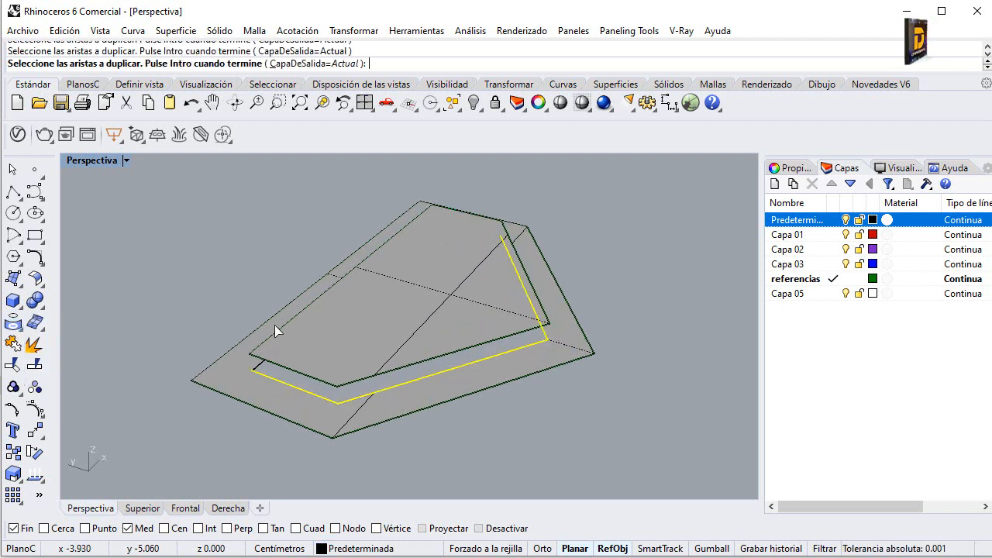
right_click_drag(274, 325, 379, 285)
scroll(379, 285, "down", 7)
scroll(354, 328, "up", 7)
left_click(416, 296)
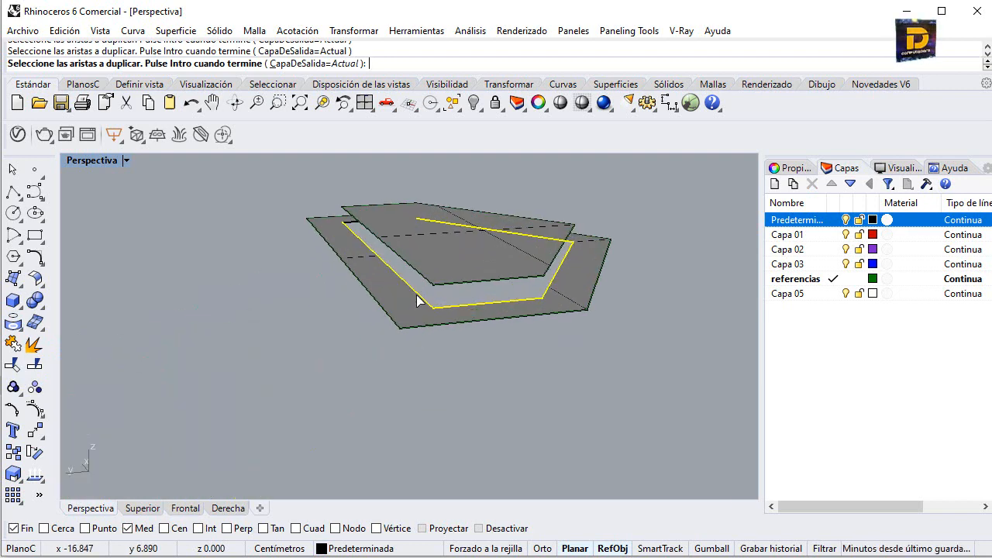
scroll(435, 276, "down", 6)
right_click_drag(237, 309, 528, 310)
scroll(543, 308, "down", 5)
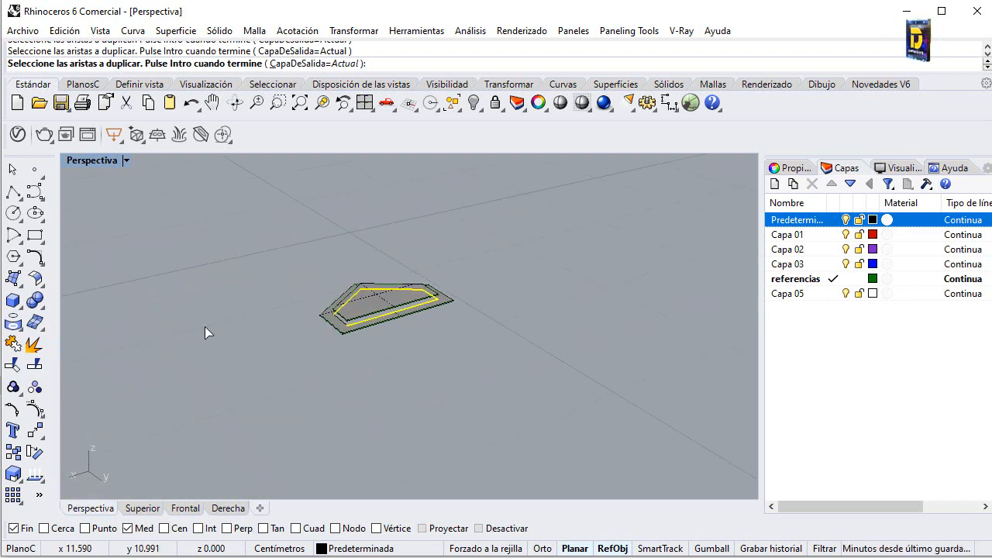
right_click_drag(206, 329, 377, 361)
scroll(380, 365, "up", 6)
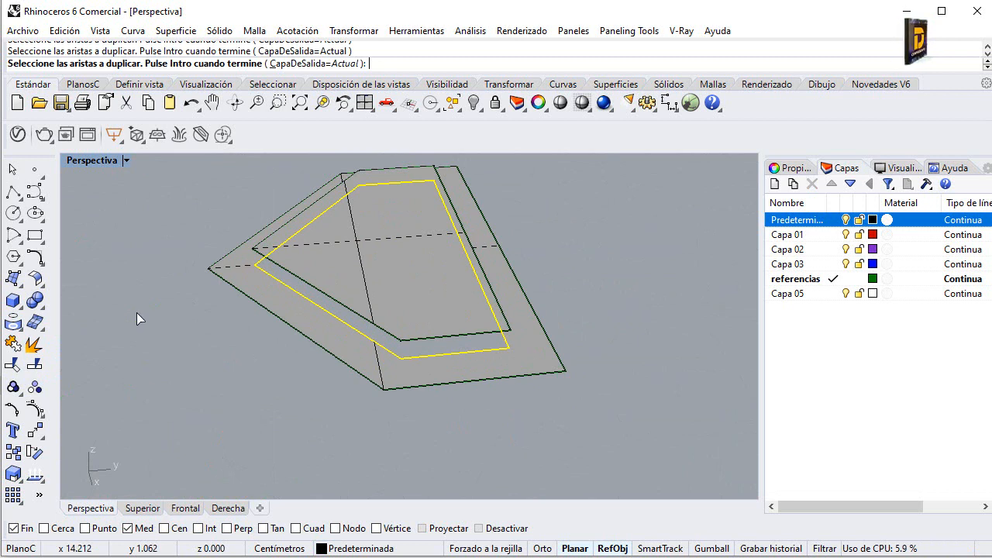
key("Return")
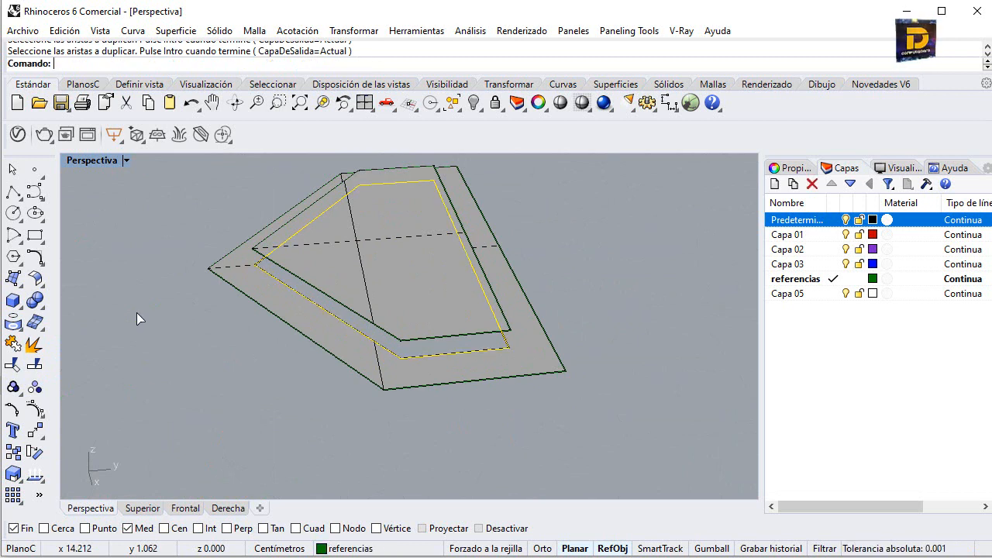
Step: Join the duplicated opening edges into one closed curve and select it to check the joined outline
left_click(14, 345)
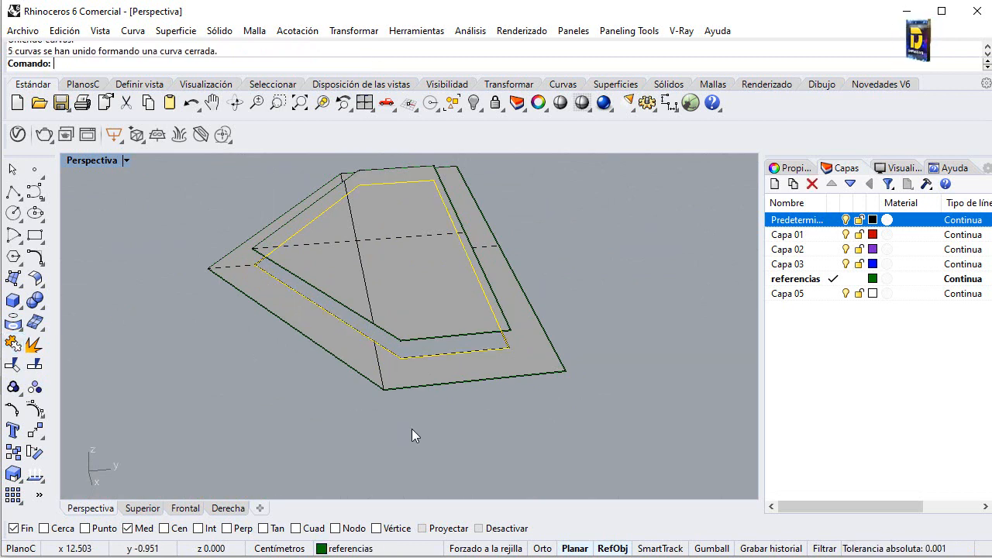
left_click(451, 359)
left_click(452, 354)
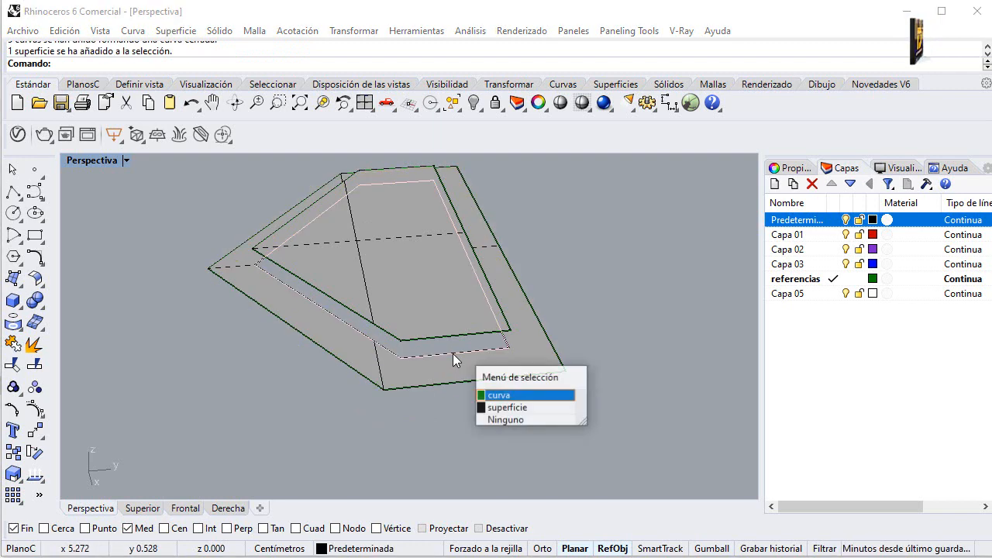
left_click(504, 392)
Step: Draw a line from a corner of the ring's opening to the matching corner of the raised inner surface
right_click_drag(596, 404, 143, 289)
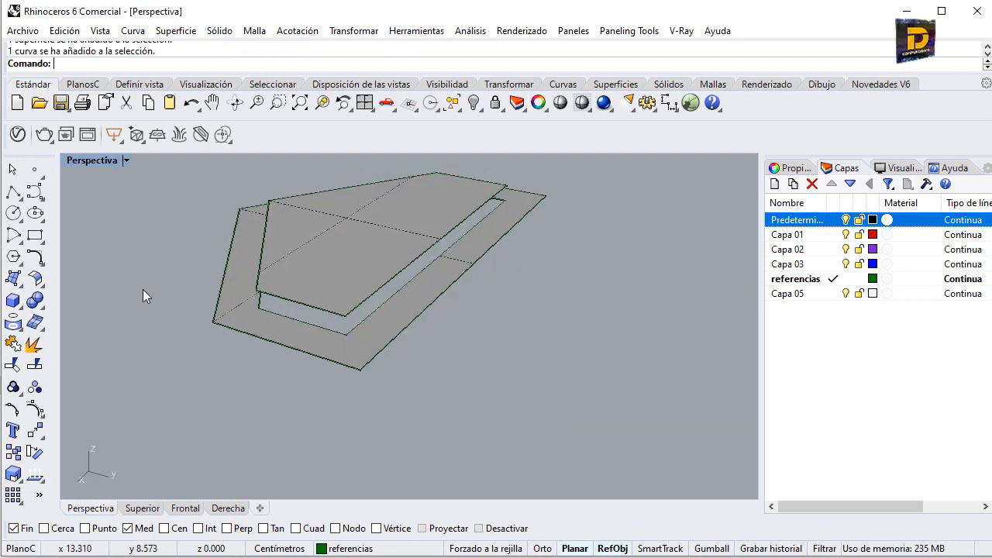
left_click(17, 198)
scroll(349, 333, "up", 4)
left_click(338, 337)
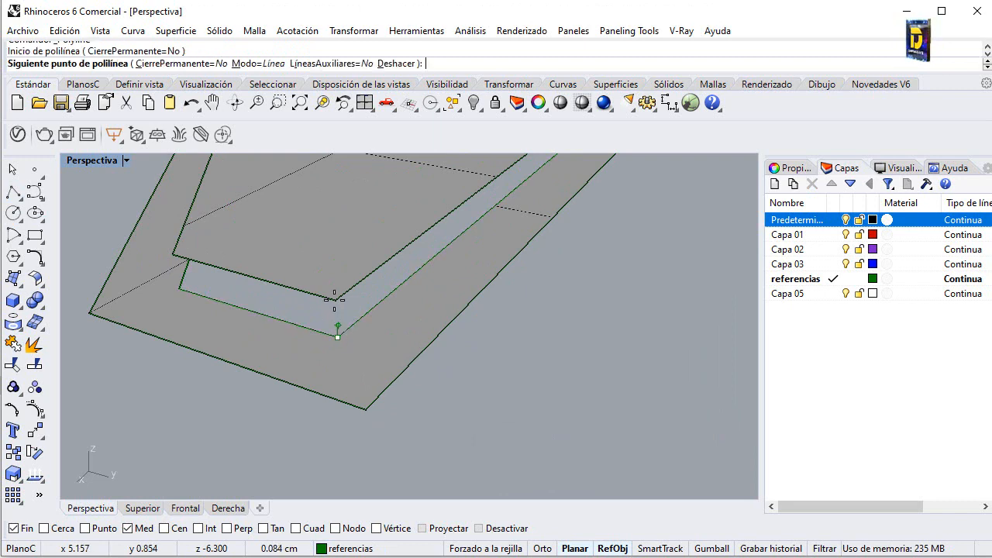
left_click(334, 300)
key("Return")
Step: Sweep the short corner line along two rails, the raised surface's outline and the opening's closed curve, to form the recess wall
left_click(15, 280)
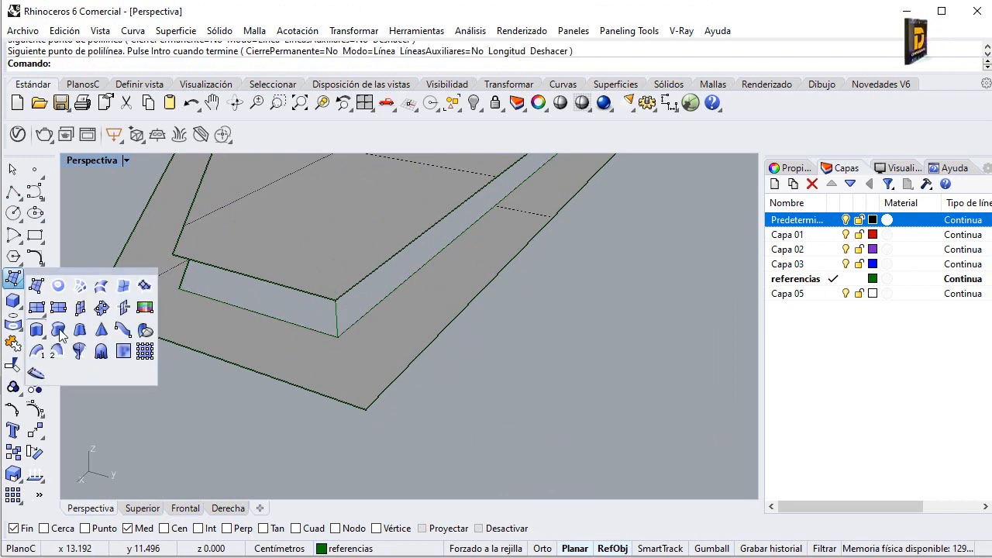
left_click(59, 330)
left_click(368, 295)
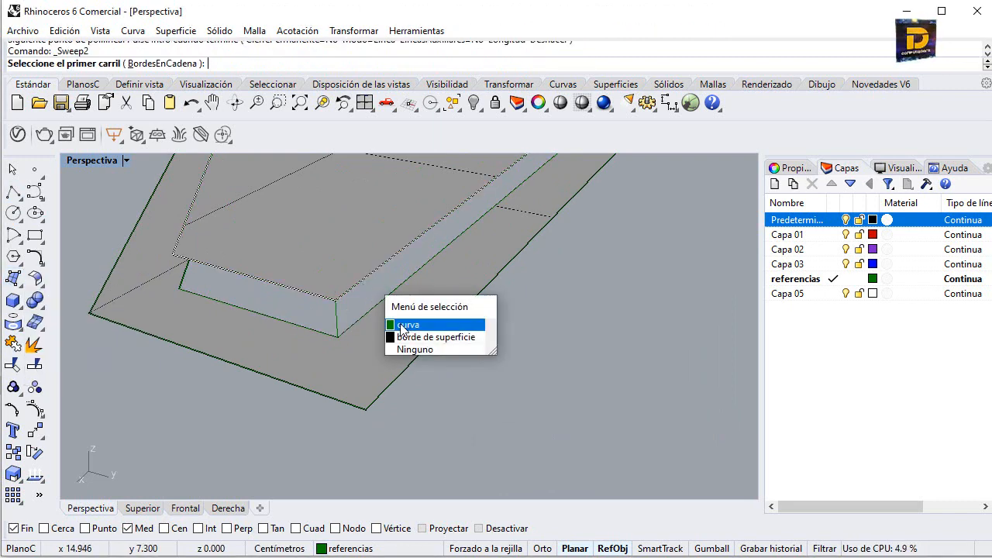
left_click(402, 325)
left_click(377, 317)
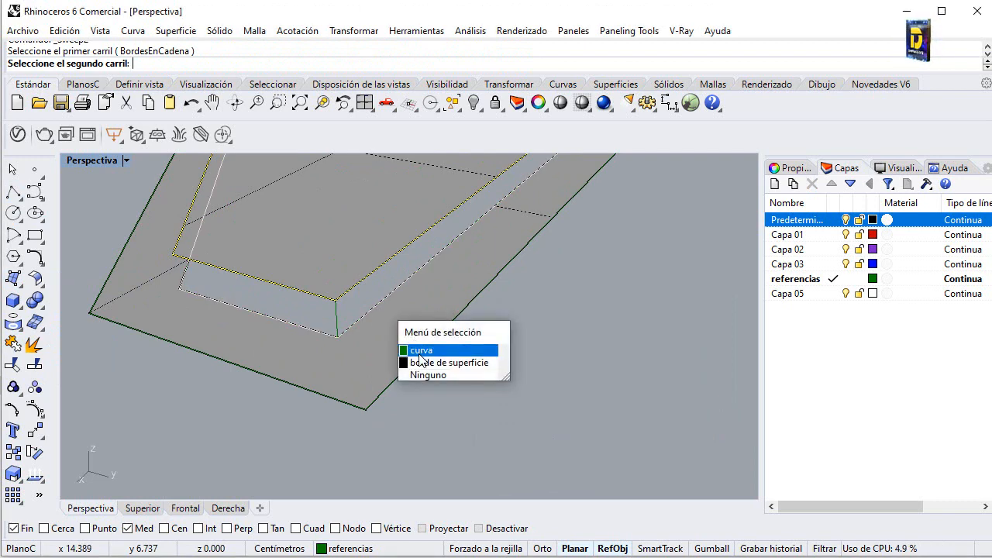
left_click(414, 347)
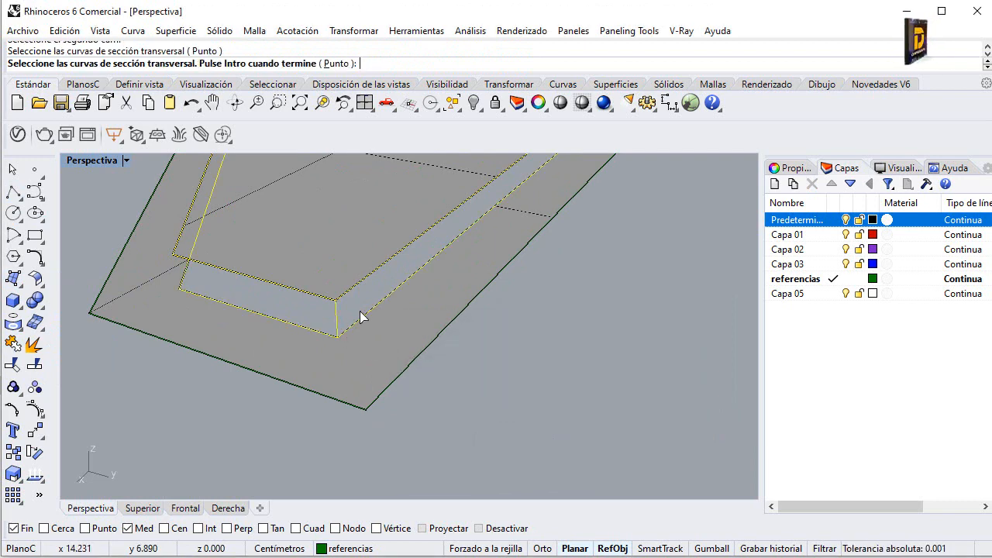
key("Return")
key("Return")
scroll(416, 353, "down", 10)
right_click_drag(416, 354, 533, 209)
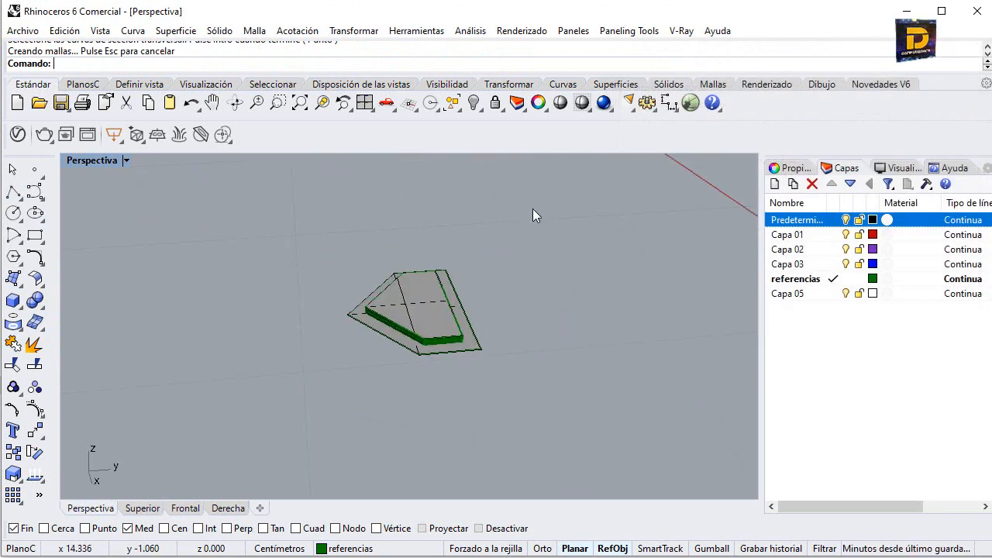
Step: Show all hidden objects and examine the recessed base within the bottle body
right_click(473, 102)
scroll(398, 264, "down", 5)
right_click_drag(399, 264, 365, 364)
scroll(365, 261, "up", 6)
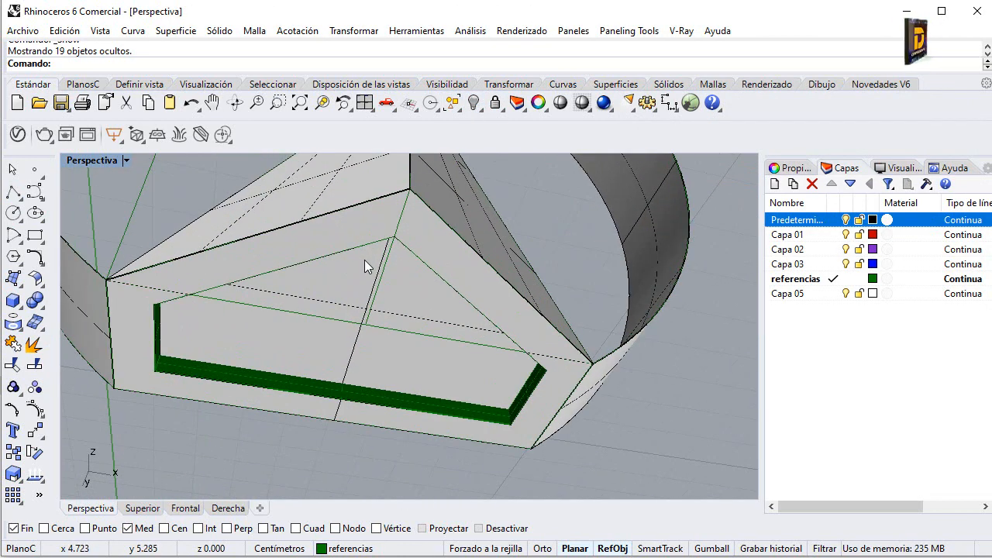
scroll(403, 295, "down", 8)
right_click_drag(403, 294, 389, 273)
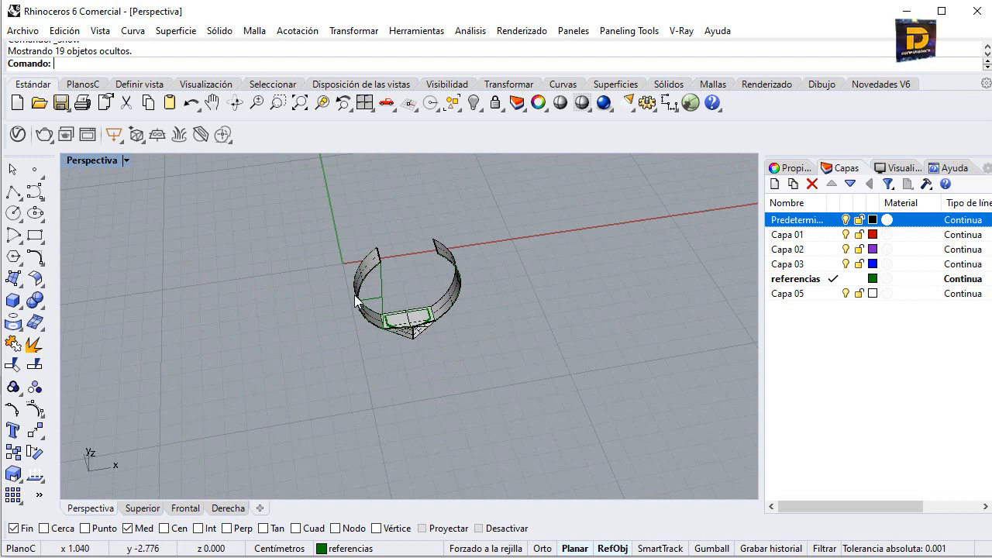
Step: Draw a straight line joining the front corners at the open upper ends of the two curved side surfaces
left_click(13, 191)
scroll(403, 250, "up", 3)
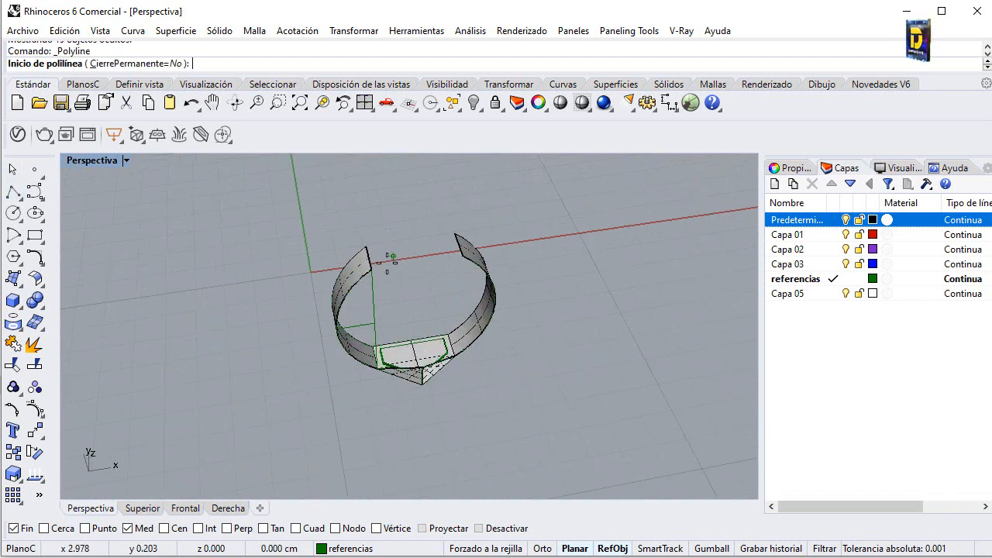
left_click(368, 271)
left_click(480, 256)
right_click(459, 263)
Step: Draw a 1.2 cm line straight forward from the midpoint of the line joining the front upper corners of the side surfaces
right_click(411, 258)
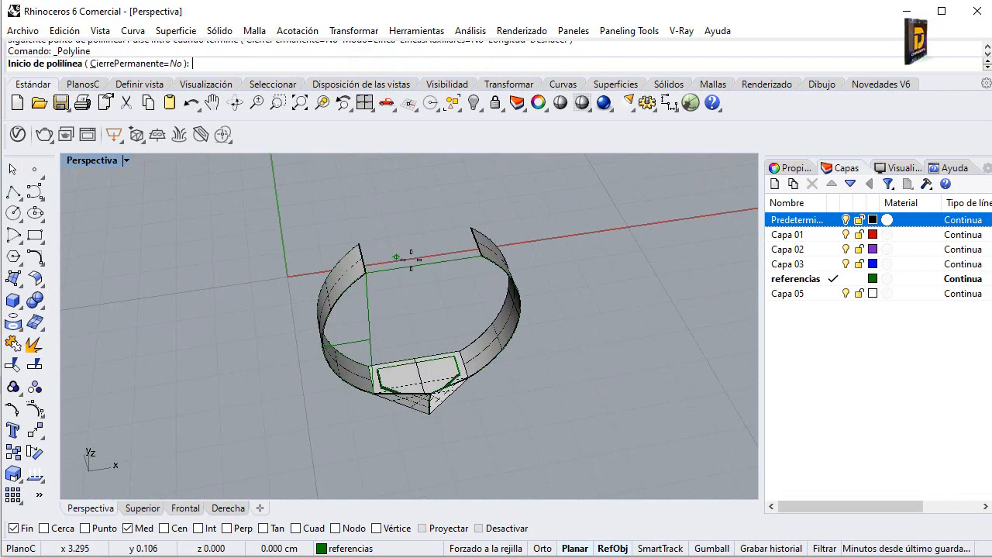
left_click(426, 265)
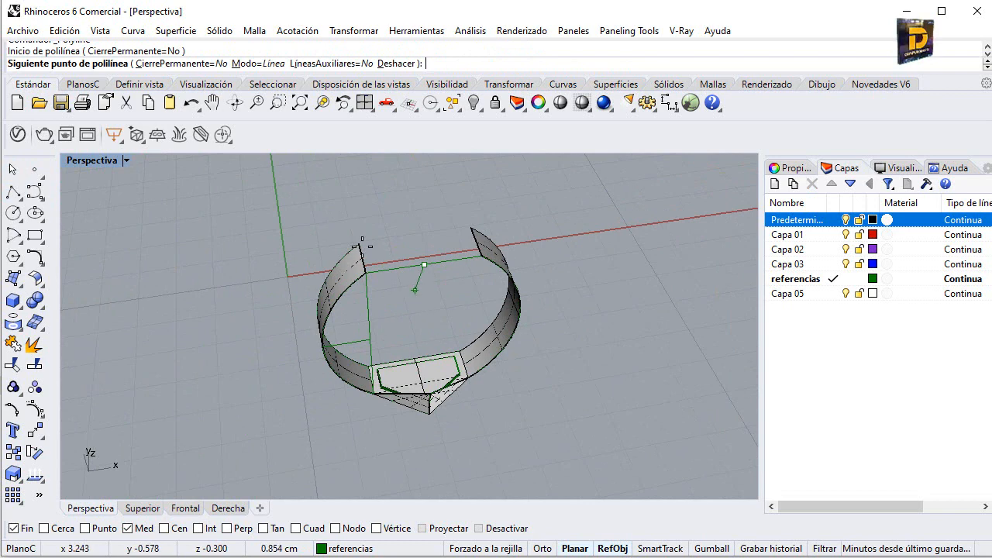
double_click(81, 162)
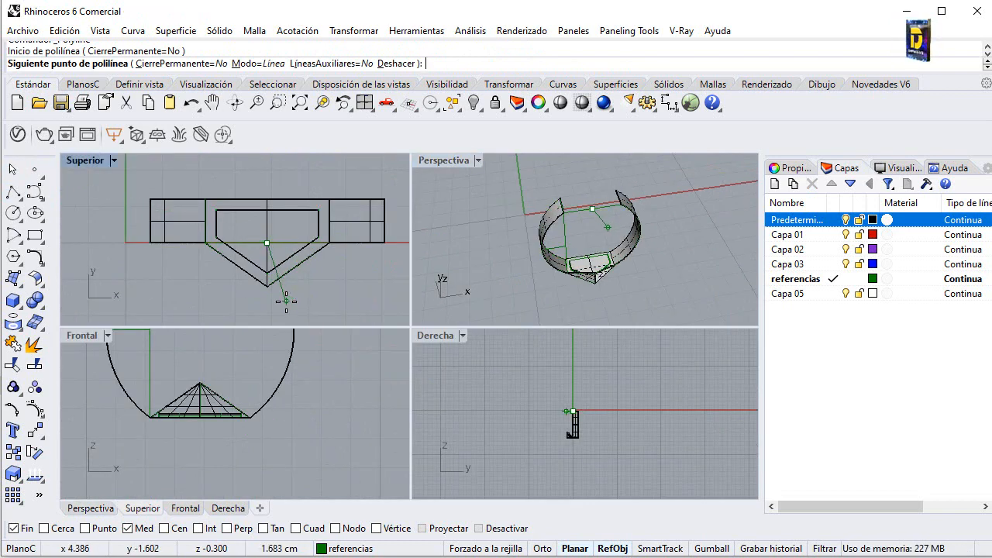
type("1.2")
key("Return")
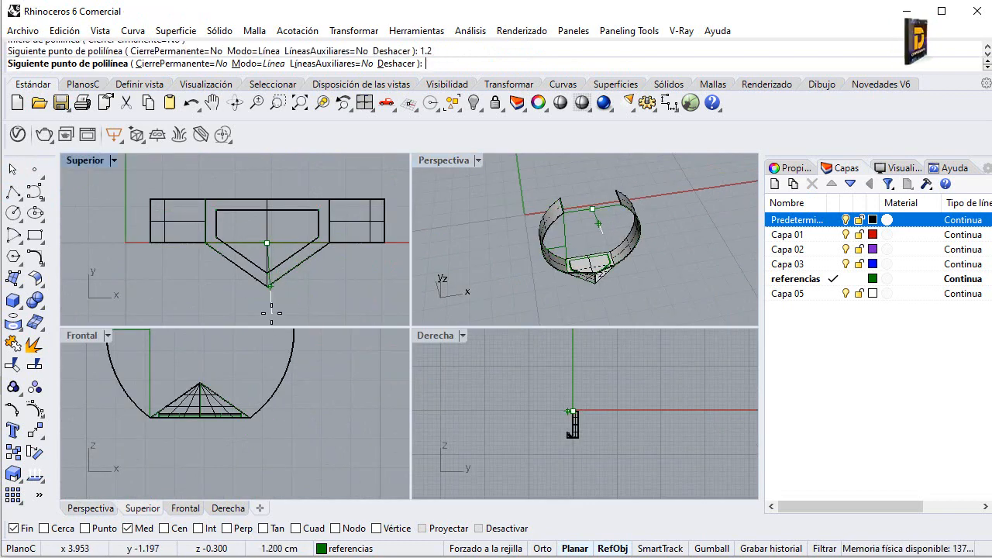
left_click(267, 310)
key("Return")
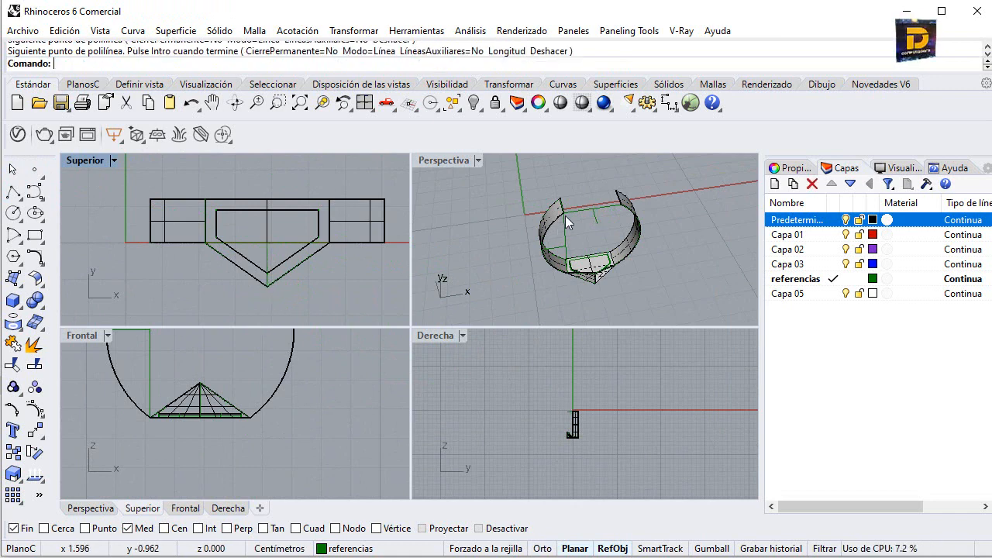
Step: Draw a vertical line 1.2 cm downward from the front end of the forward-projecting line, with orthogonal mode enabled
double_click(445, 161)
right_click_drag(439, 237, 467, 221)
key("Return")
left_click(457, 244)
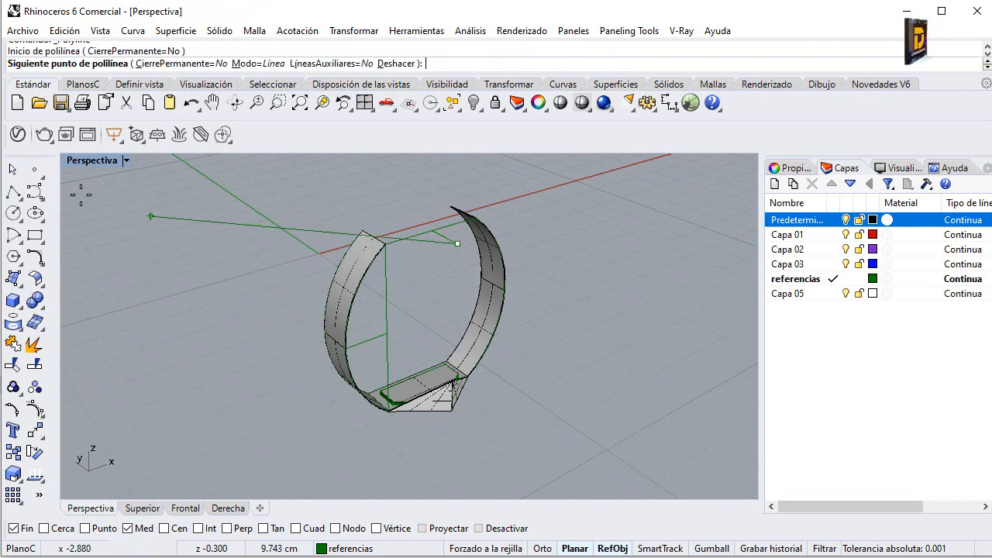
double_click(100, 159)
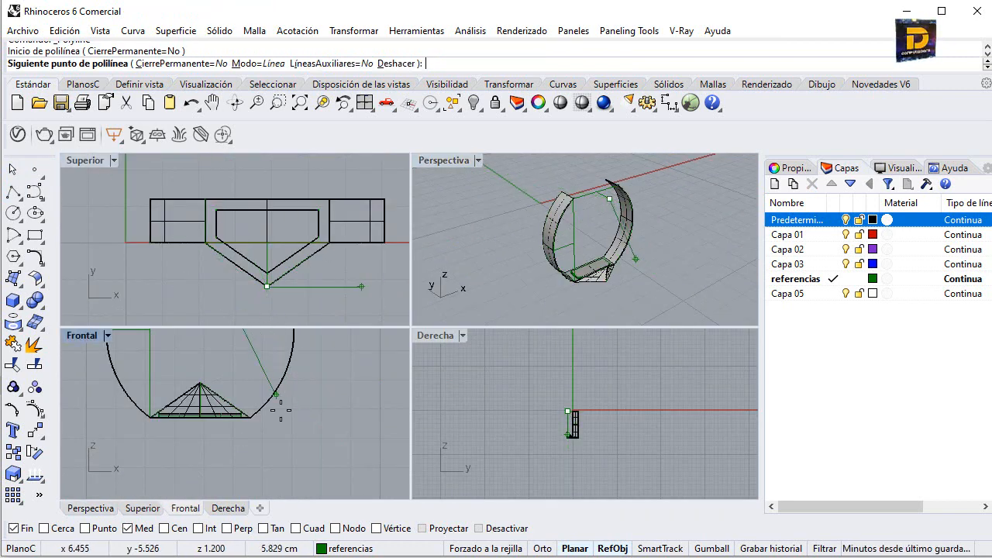
scroll(278, 411, "down", 8)
right_click_drag(239, 374, 245, 409)
scroll(261, 415, "up", 5)
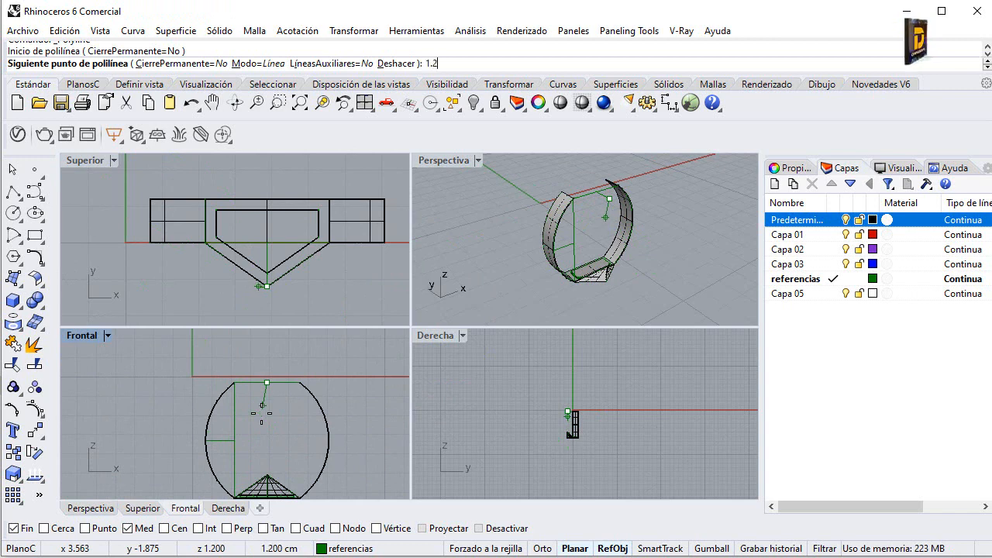
key("Return")
key("F8")
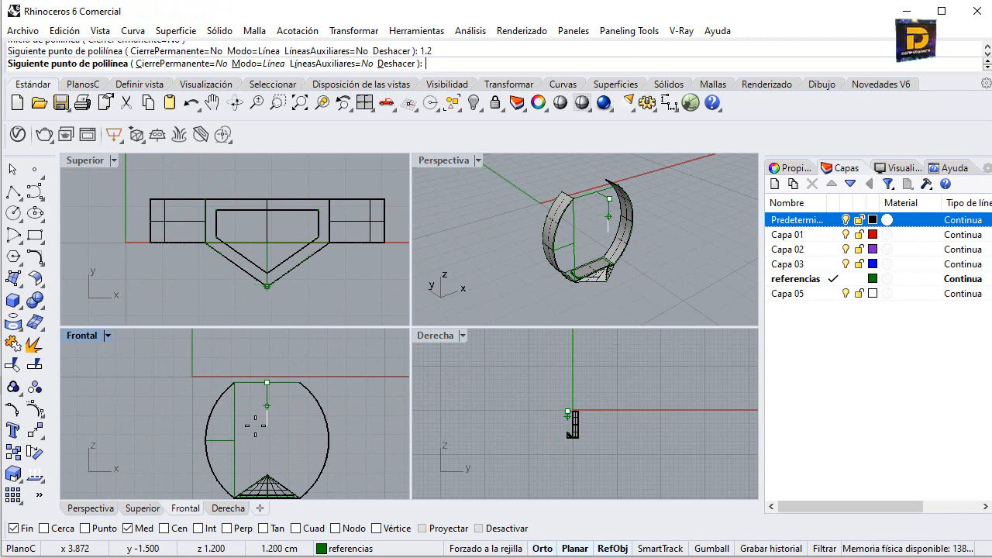
left_click(255, 425)
key("Return")
Step: Draw a line from the left side surface's front upper corner to the lower end of the 1.2 cm vertical line
double_click(428, 160)
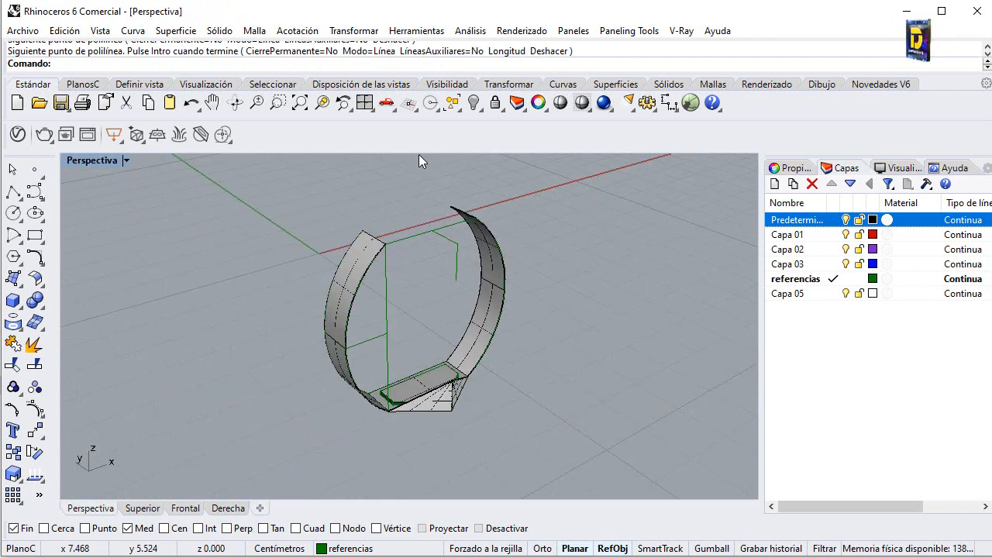
right_click_drag(418, 158, 421, 271)
right_click(420, 271)
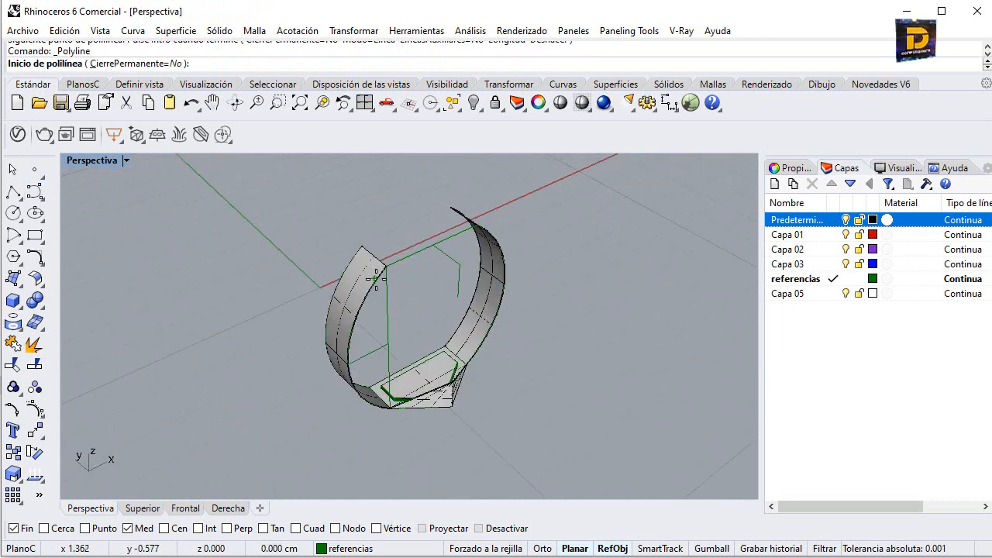
left_click(386, 268)
left_click(493, 275)
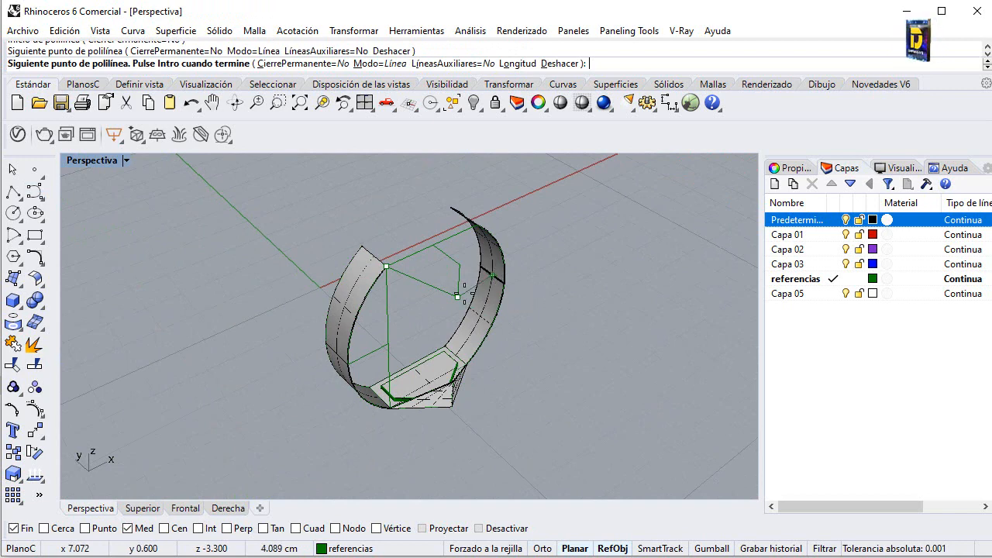
right_click(461, 293)
Step: Draw a line from the lower end of the vertical line to the right side surface's front upper corner
scroll(446, 308, "up", 5)
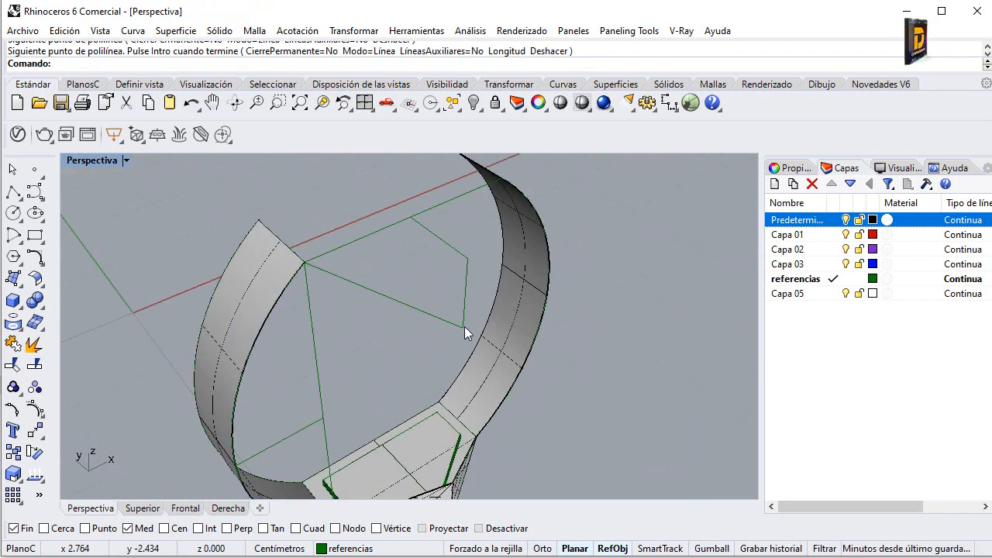
right_click(464, 327)
left_click(463, 328)
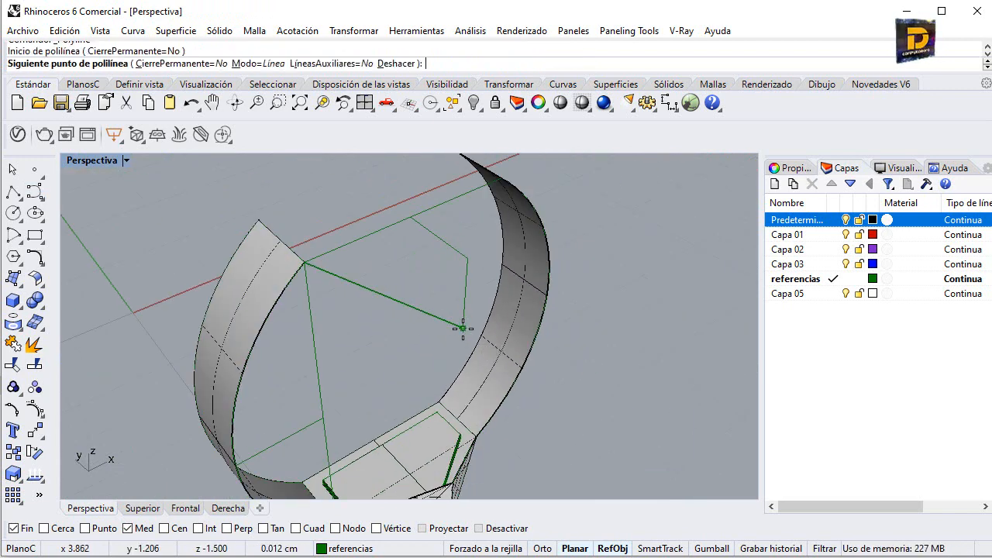
left_click(502, 199)
right_click(506, 204)
right_click_drag(505, 204, 479, 299)
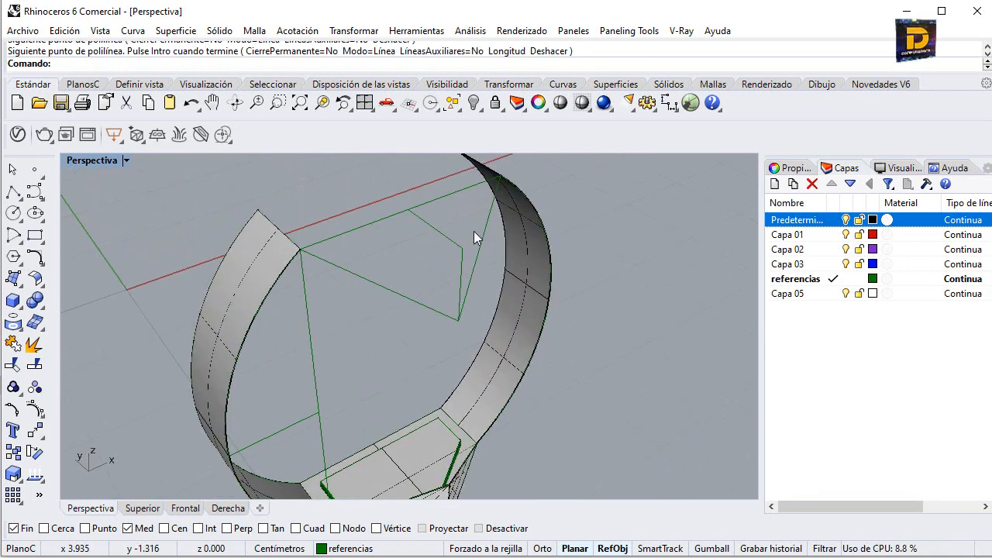
Step: Draw two lines joining the upper end of the vertical line to the front upper corners of both side surfaces
right_click_drag(474, 231, 505, 226)
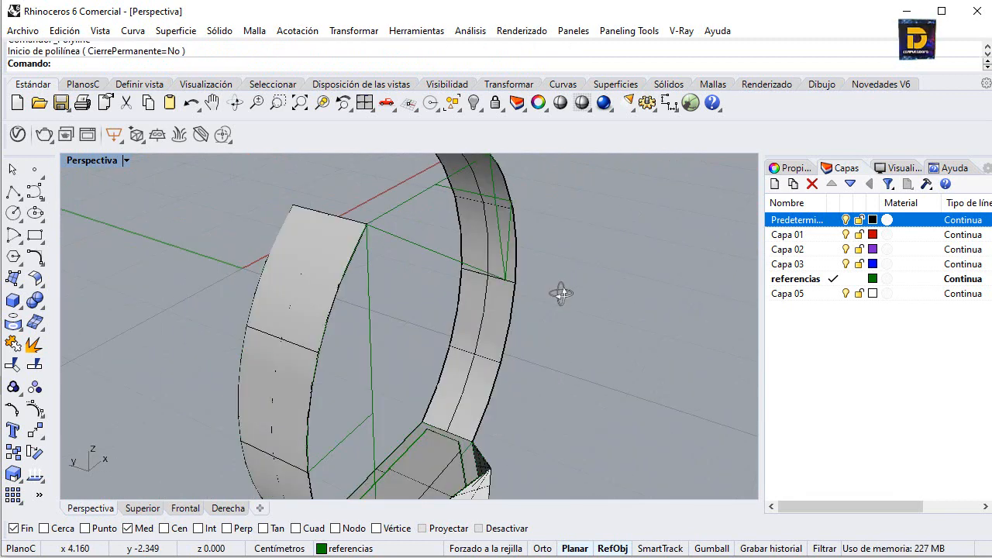
right_click_drag(560, 292, 416, 286)
right_click(387, 228)
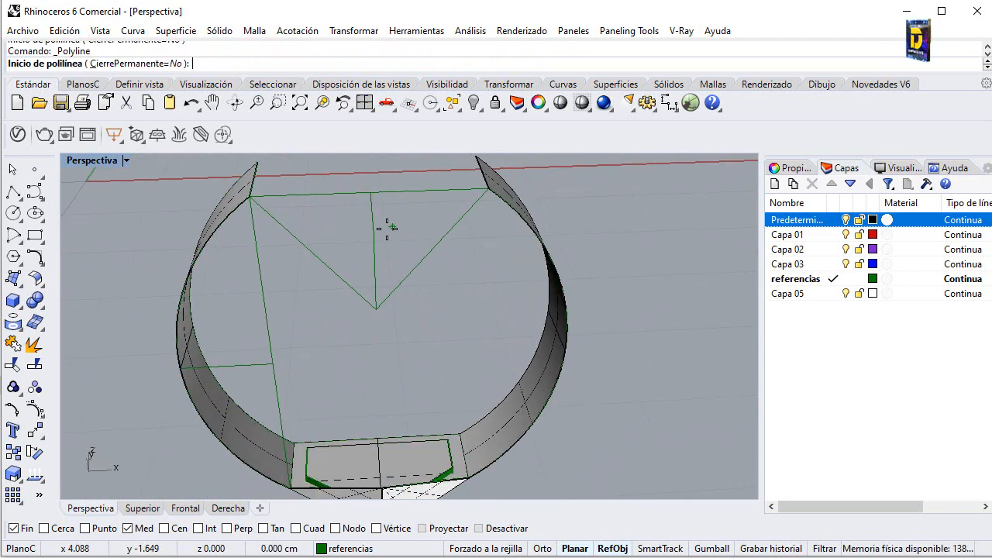
left_click(377, 230)
left_click(488, 189)
right_click(378, 231)
right_click(378, 231)
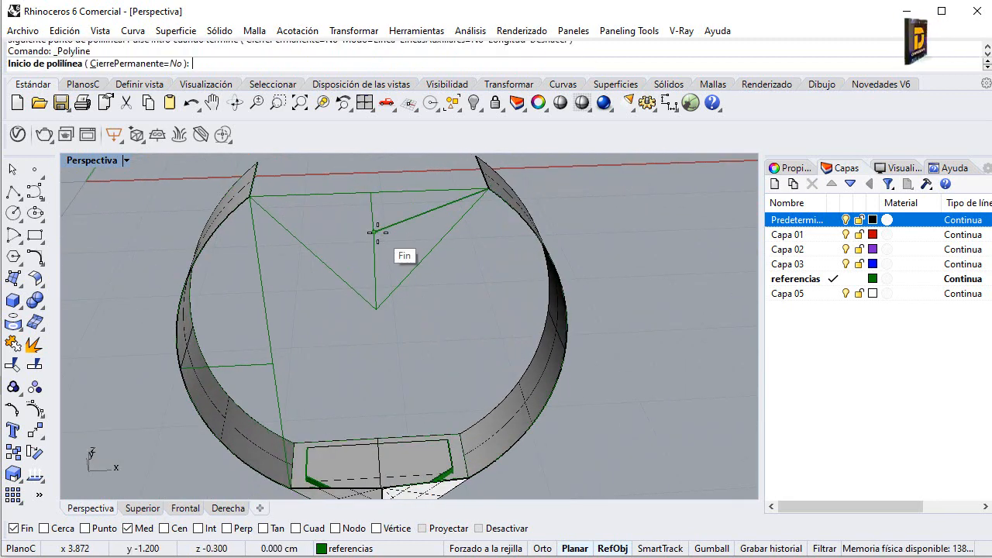
left_click(377, 231)
right_click_drag(317, 238, 238, 246)
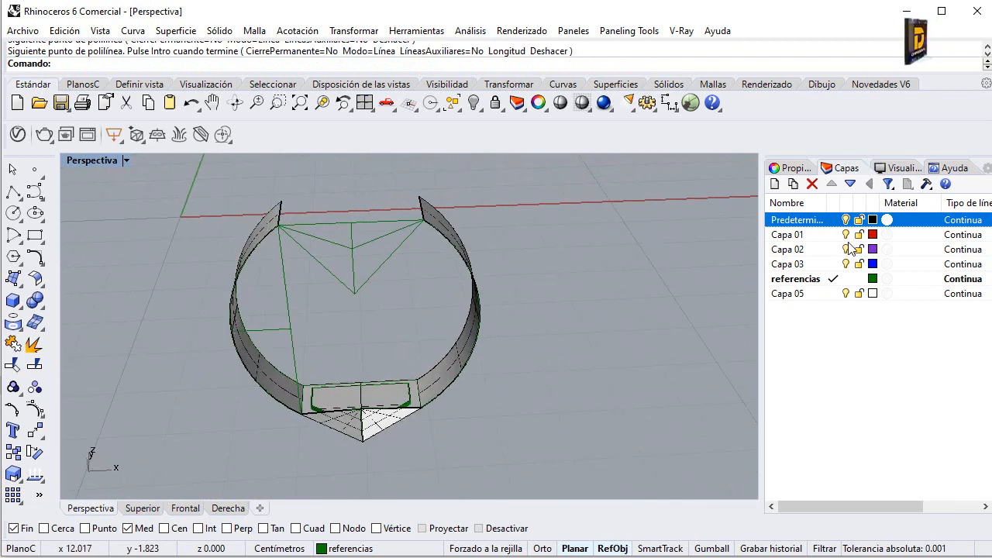
Step: Make the Predeterminada layer current and build the upper left triangular facet as a network surface from its three boundary lines
left_click(834, 220)
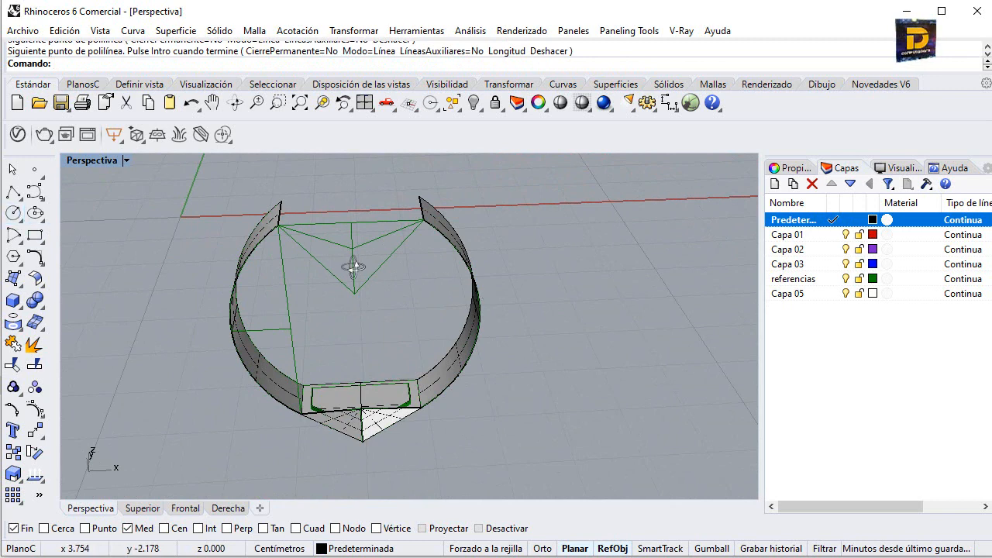
right_click_drag(349, 266, 110, 271)
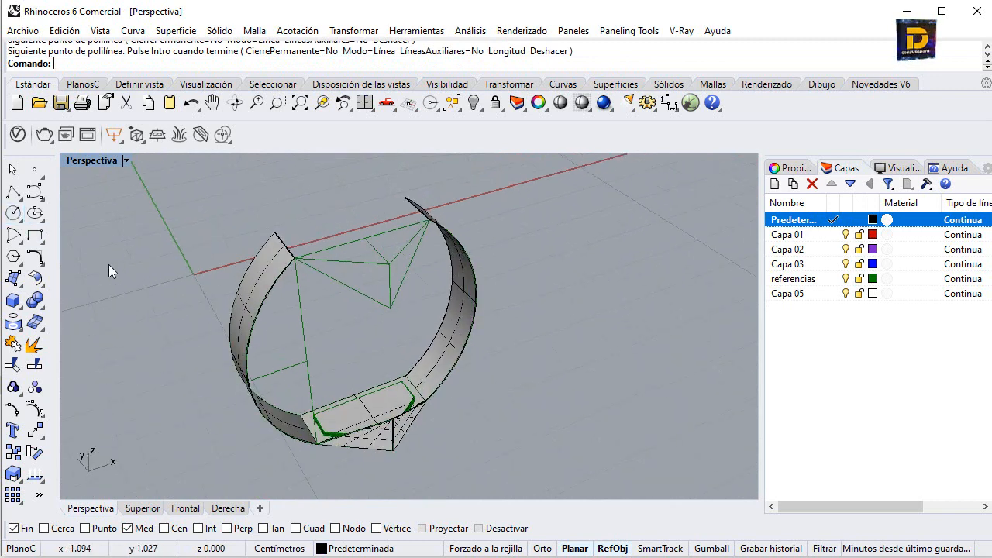
left_click(19, 283)
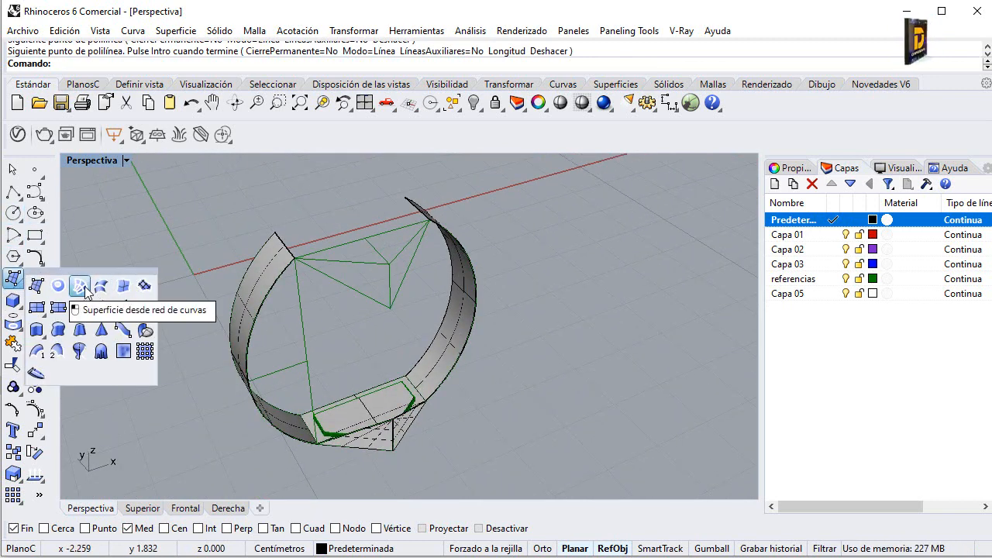
left_click(83, 286)
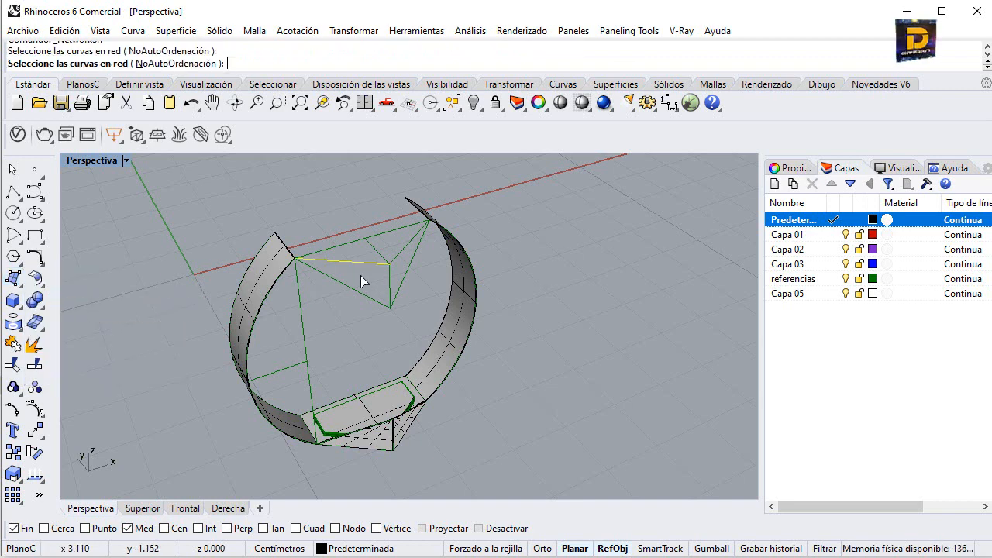
left_click(388, 282)
key("Return")
key("Return")
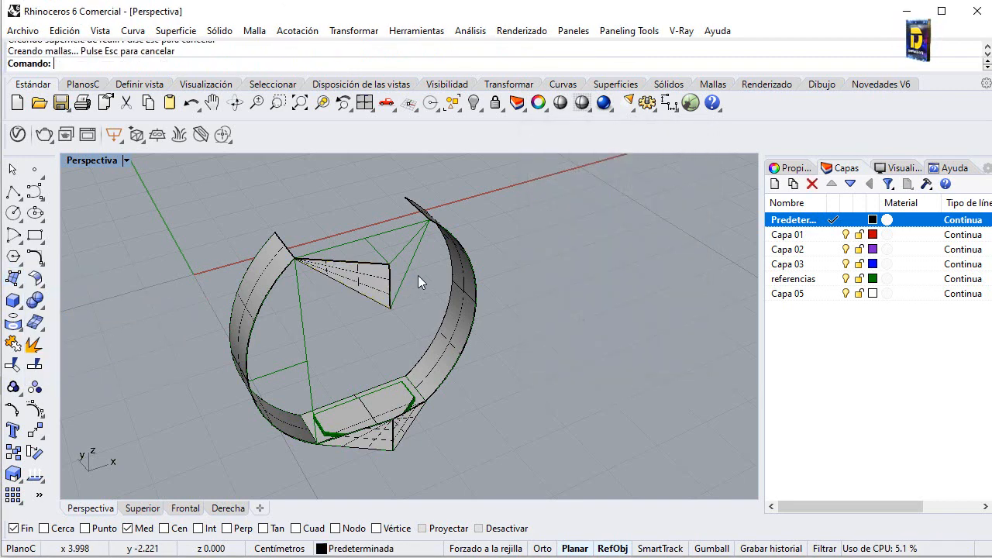
Step: Build the upper right triangular facet as a network surface, using the curve rather than the surface edge for the shared vertical line
key("Return")
left_click(406, 270)
left_click(400, 275)
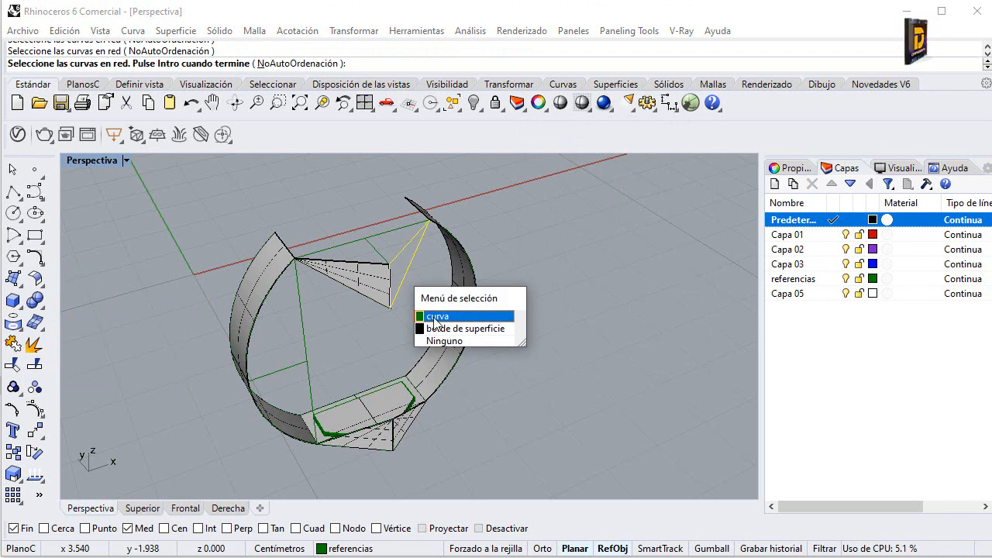
left_click(423, 316)
key("Return")
key("Return")
Step: Draw a straight line joining the rear corners at the open upper ends of the two side surfaces
right_click_drag(314, 308, 453, 299)
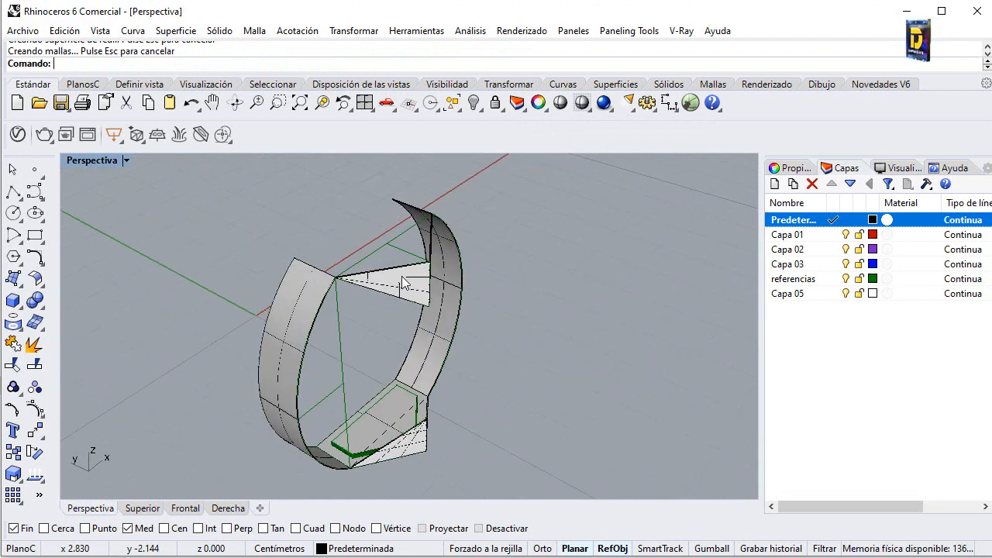
left_click(13, 191)
left_click(295, 258)
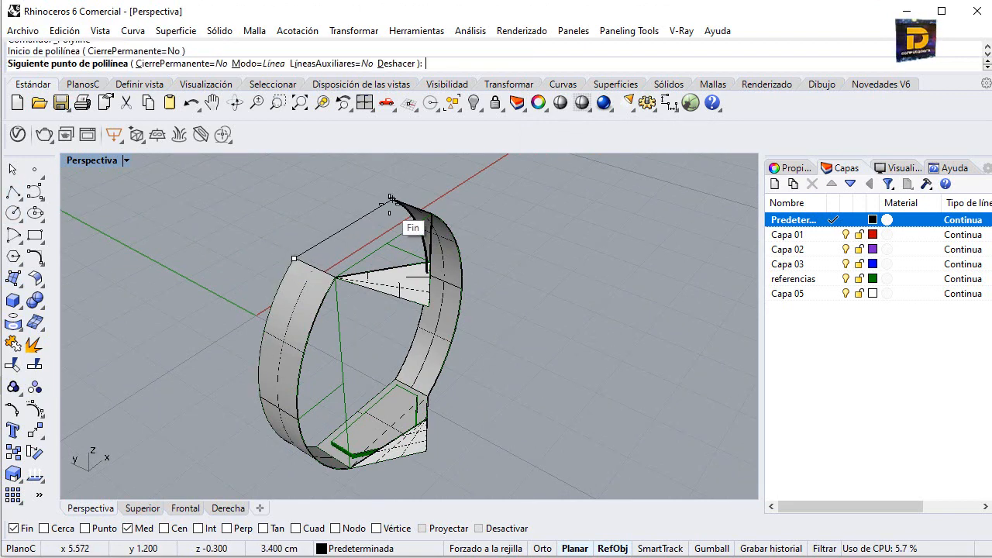
left_click(391, 202)
Step: Close the top of the bottle with a planar surface bounded by the rear line, both side edges and the upper facet edges
right_click_drag(413, 270, 386, 276)
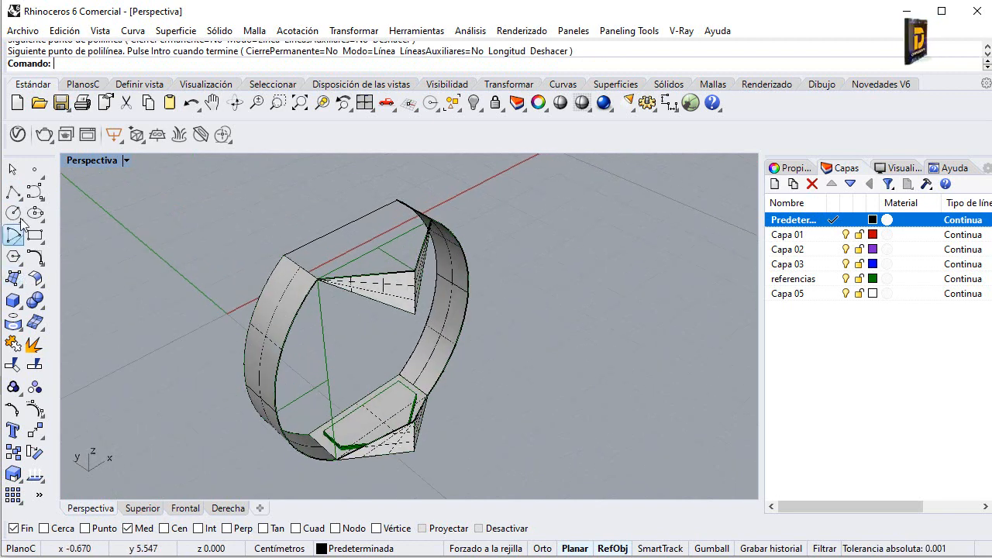
left_click(17, 281)
left_click(59, 288)
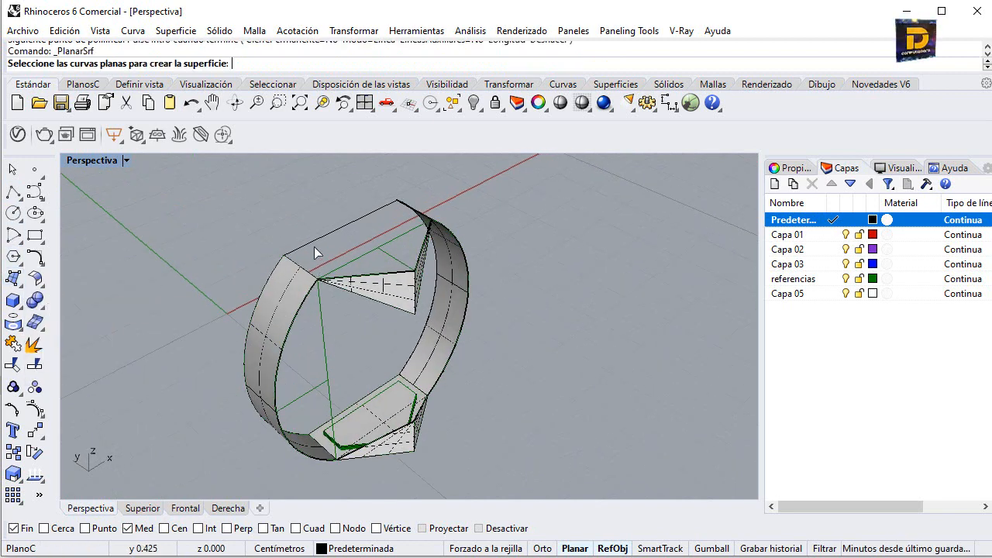
left_click(345, 281)
left_click(352, 308)
scroll(373, 267, "up", 5)
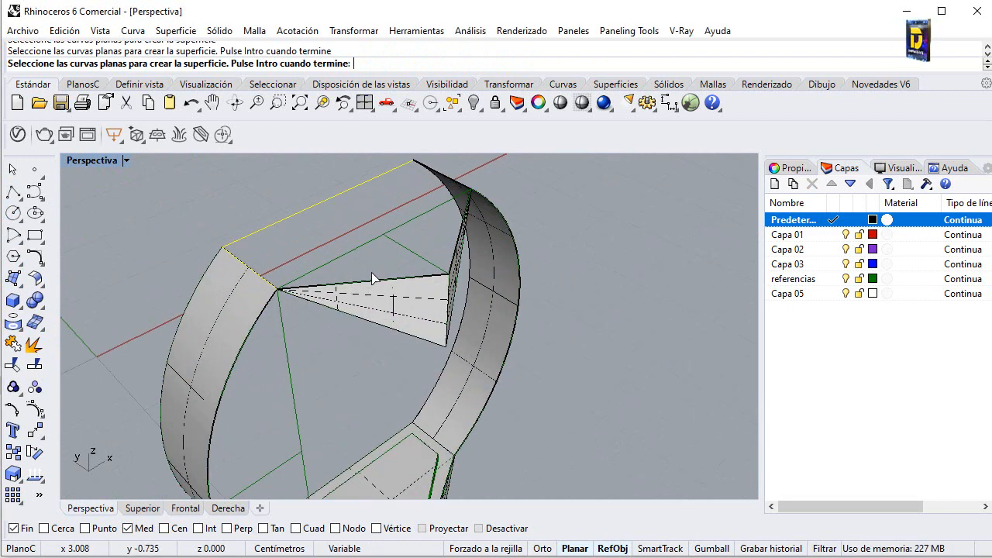
left_click(382, 278)
left_click(409, 316)
right_click_drag(454, 267, 411, 267)
left_click(449, 283)
left_click(456, 306)
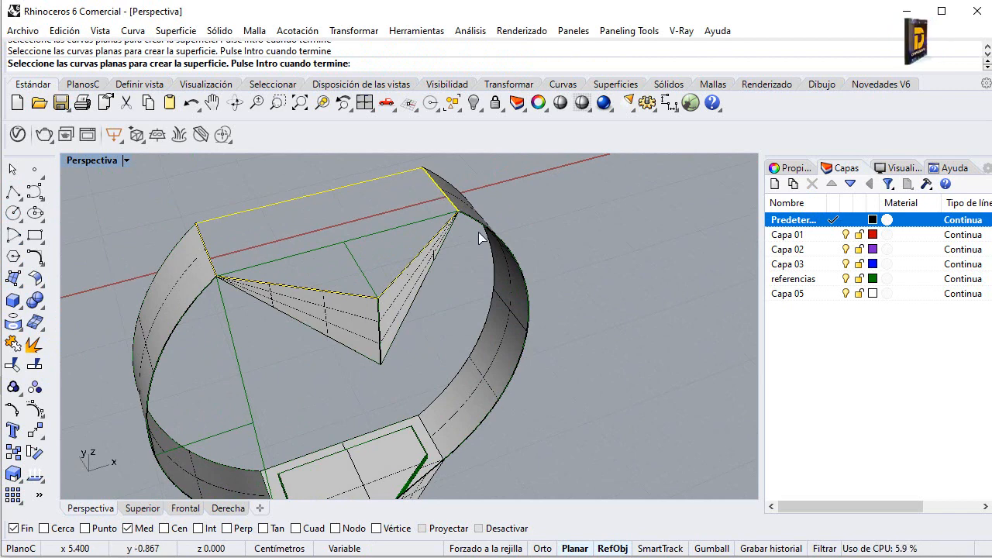
key("Return")
right_click_drag(462, 238, 410, 248)
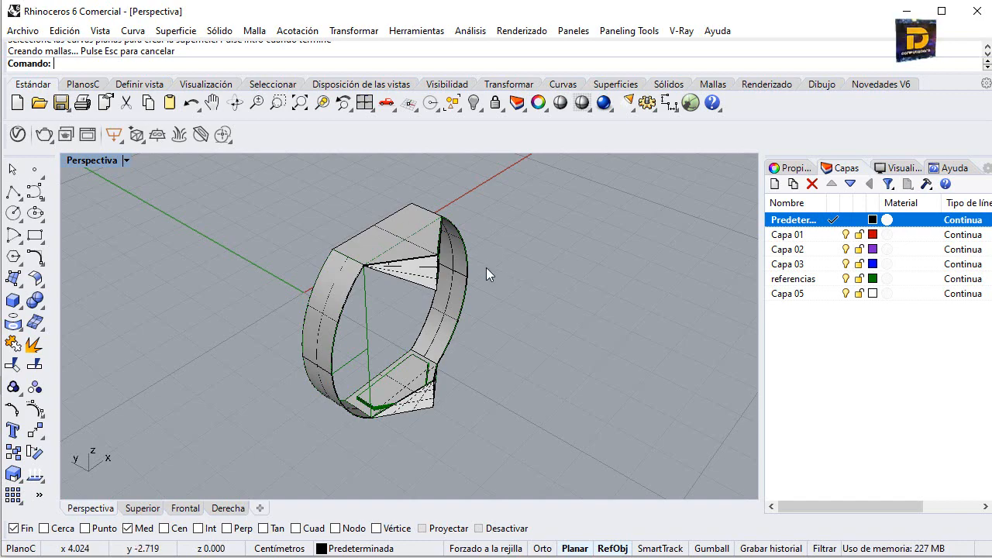
right_click_drag(487, 268, 459, 239)
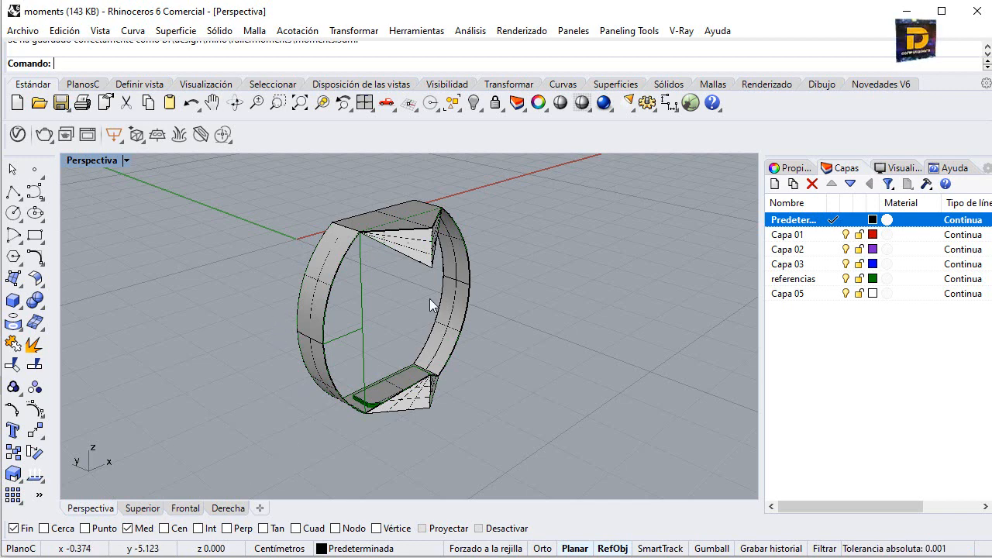
right_click_drag(429, 298, 394, 304)
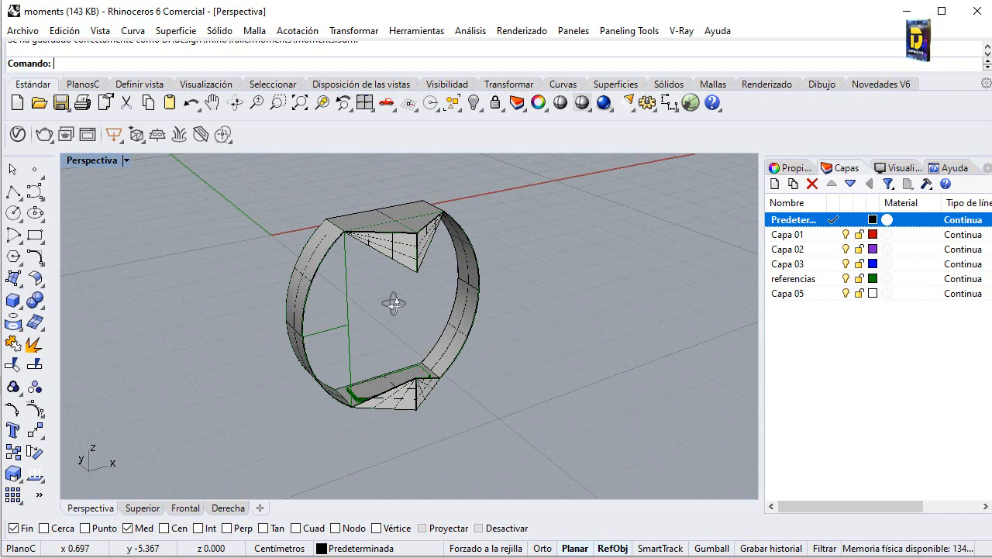
right_click_drag(510, 289, 367, 277)
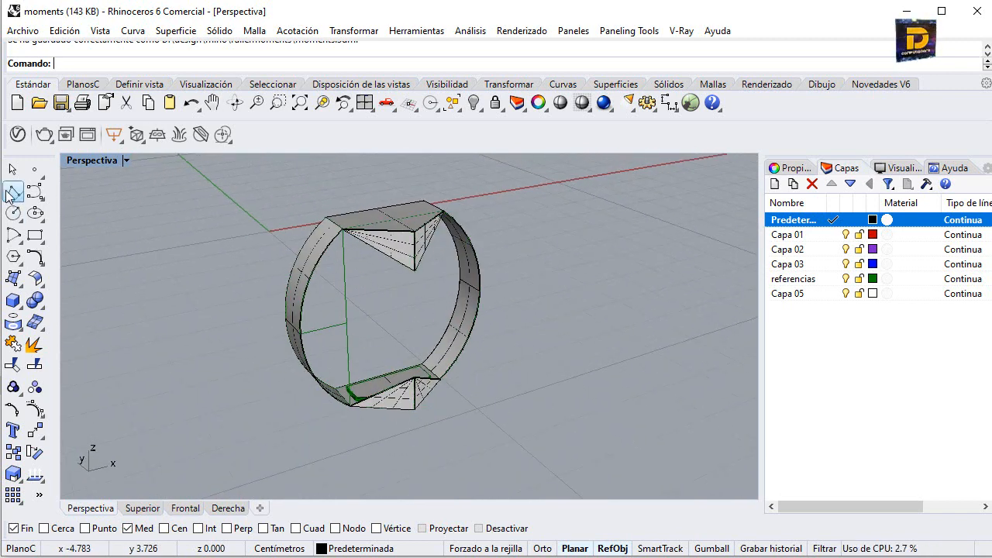
Step: Make the referencias layer current and draw a vertical line joining the tips of the upper and lower front facets
right_click_drag(411, 247, 350, 261)
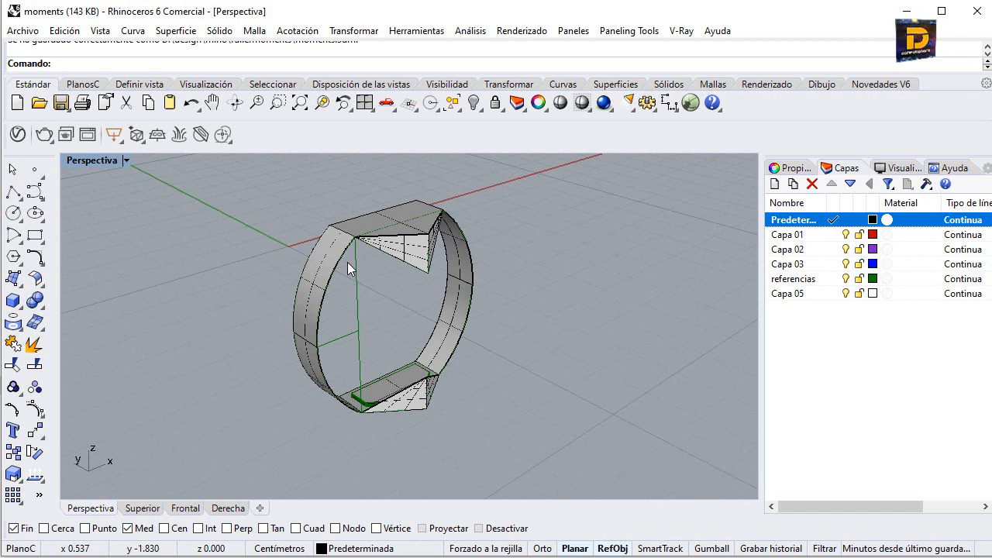
left_click(14, 192)
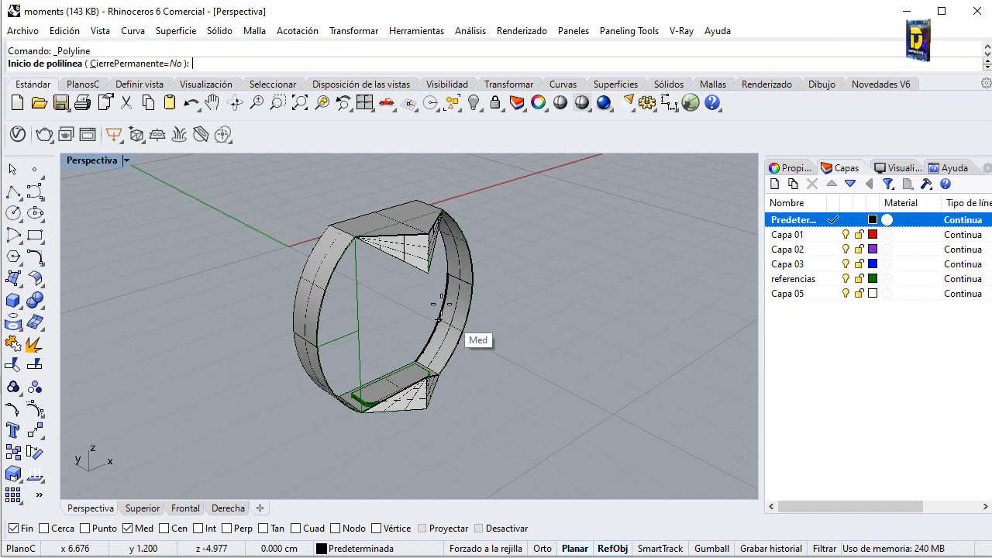
left_click(834, 279)
left_click(430, 273)
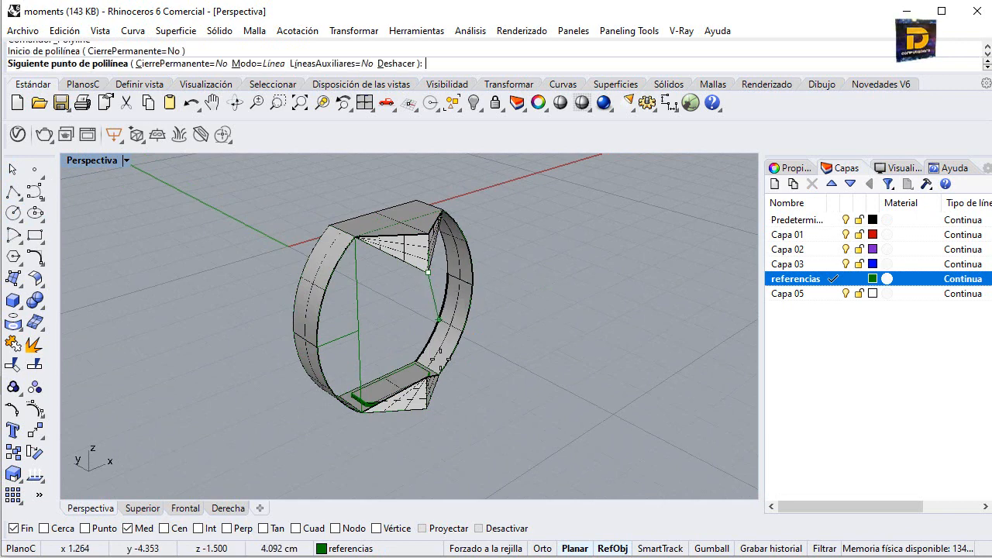
scroll(374, 373, "up", 5)
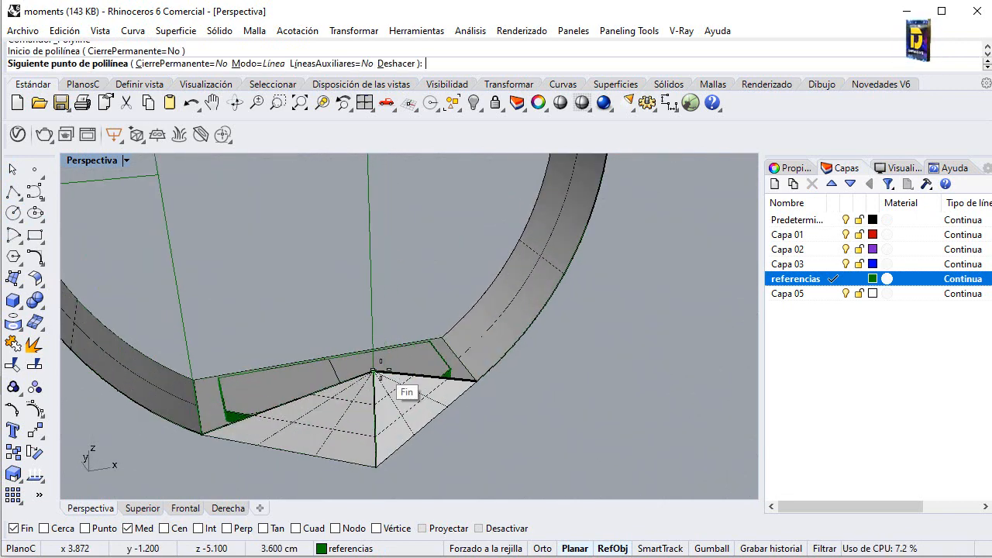
left_click(374, 374)
key("Return")
scroll(374, 349, "down", 6)
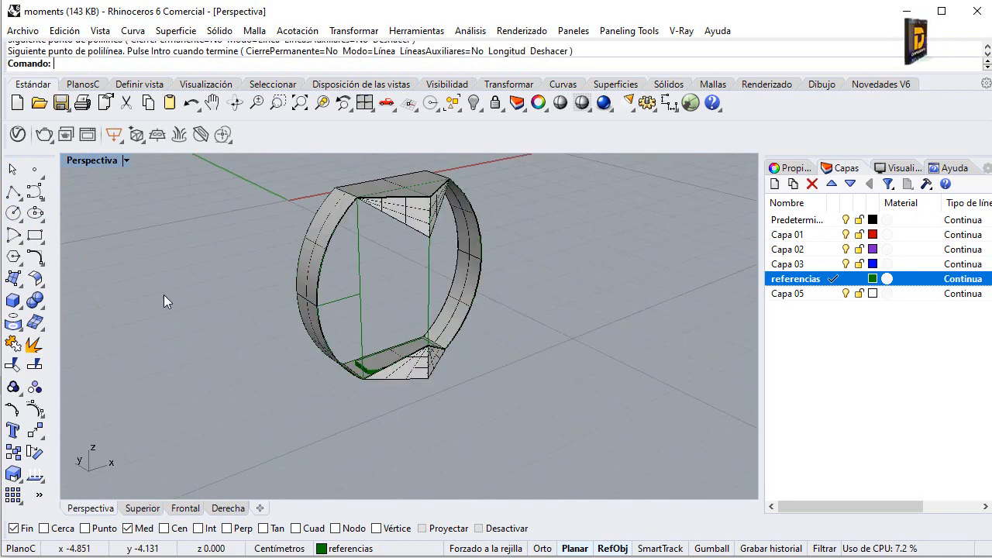
Step: Draw a 0.25 cm horizontal line from the midpoint of the vertical tip line straight outward from the bottle's front
key("Return")
left_click(428, 293)
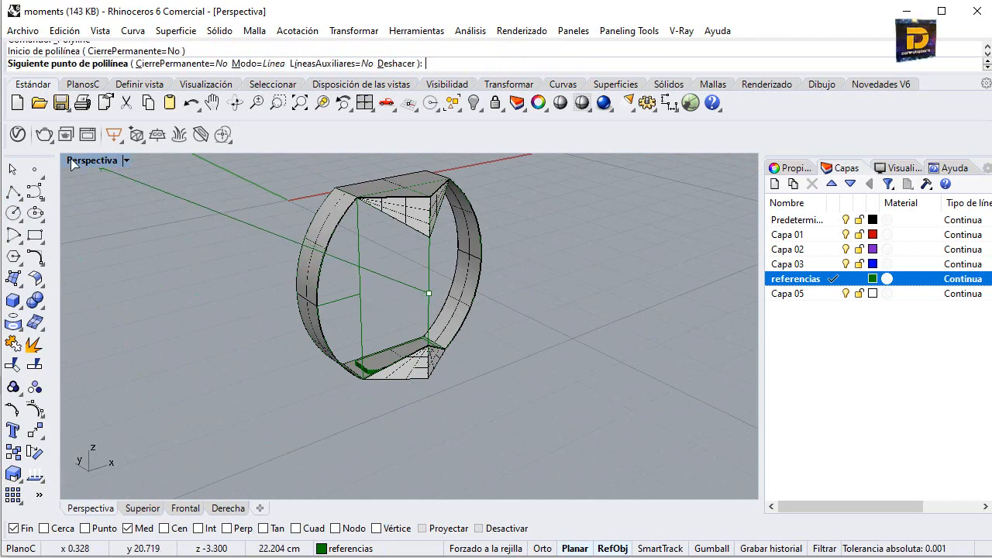
double_click(71, 163)
scroll(553, 430, "up", 15)
right_click_drag(573, 429, 490, 411)
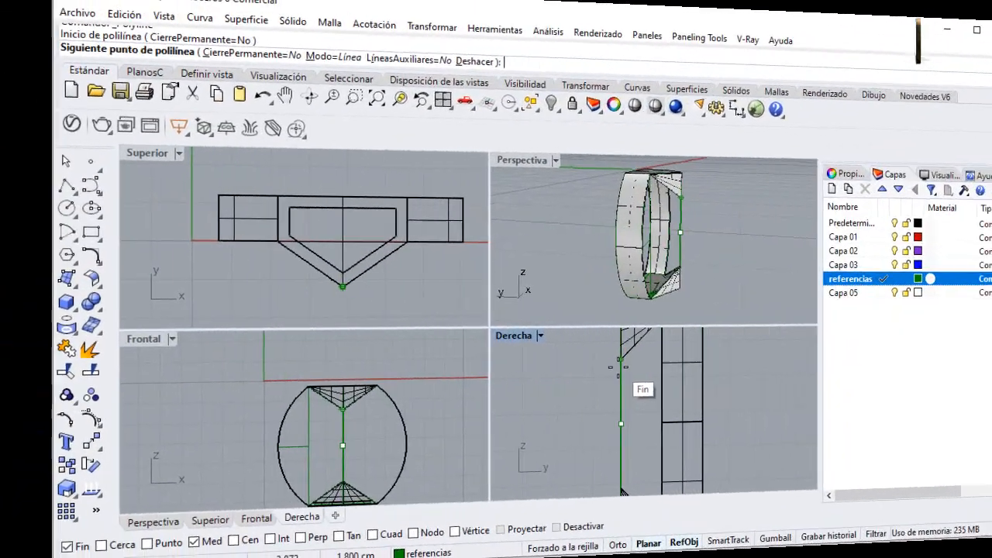
type(".25")
key("Return")
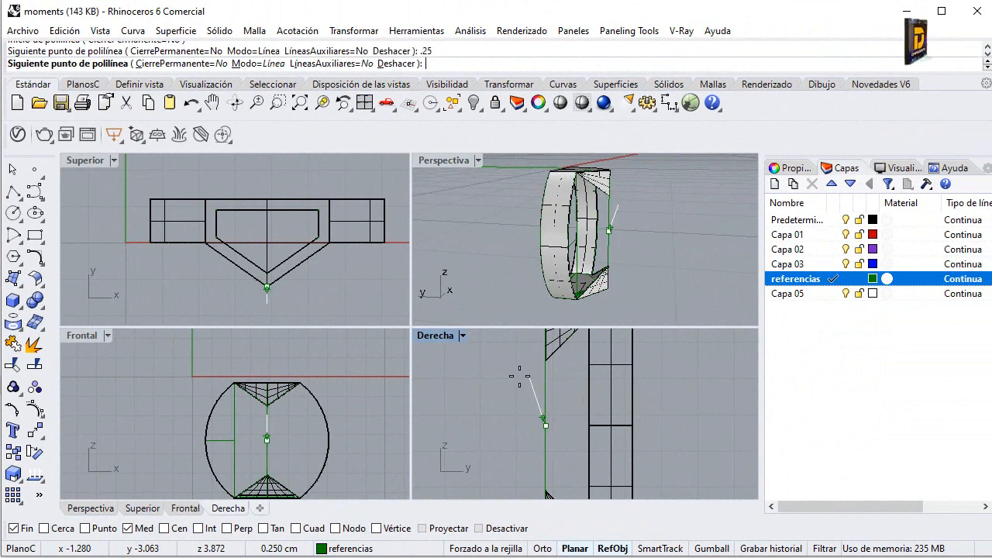
left_click(493, 425)
key("Return")
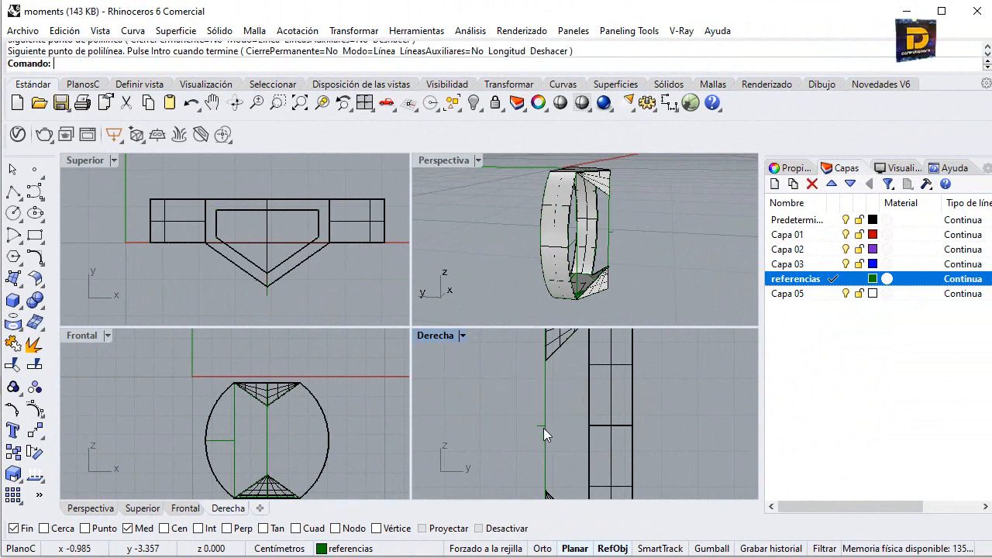
Step: Draw an arc between the upper and lower facet tips, passing through the outer end of the short 0.25 cm line
scroll(543, 428, "up", 3)
scroll(610, 215, "up", 3)
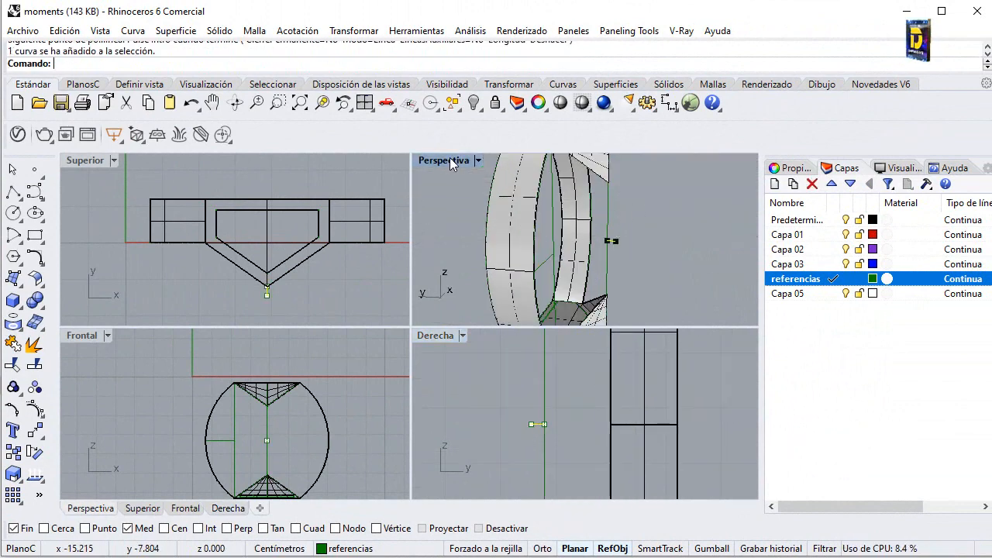
double_click(452, 161)
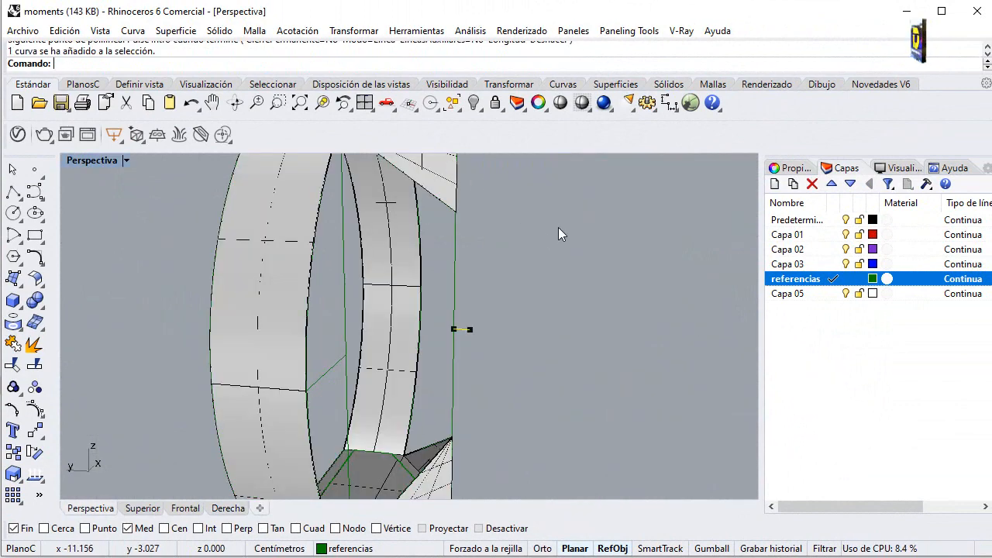
left_click(19, 239)
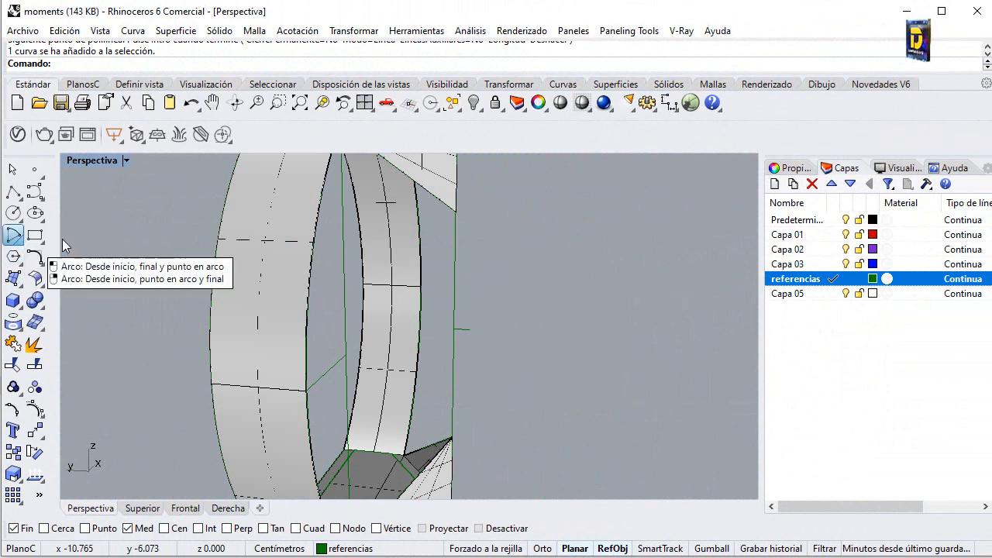
left_click(62, 245)
left_click(456, 210)
left_click(451, 440)
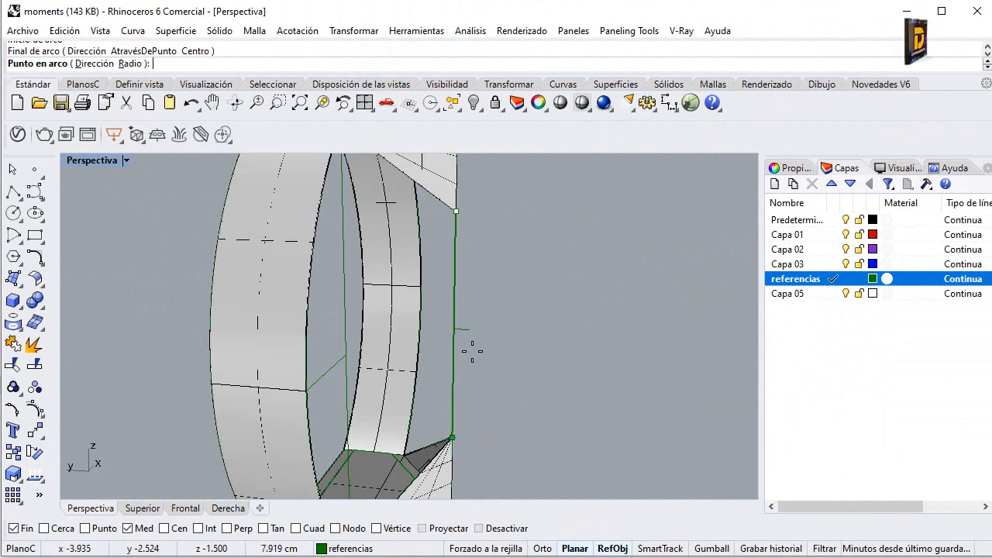
left_click(470, 330)
right_click_drag(469, 329, 409, 289)
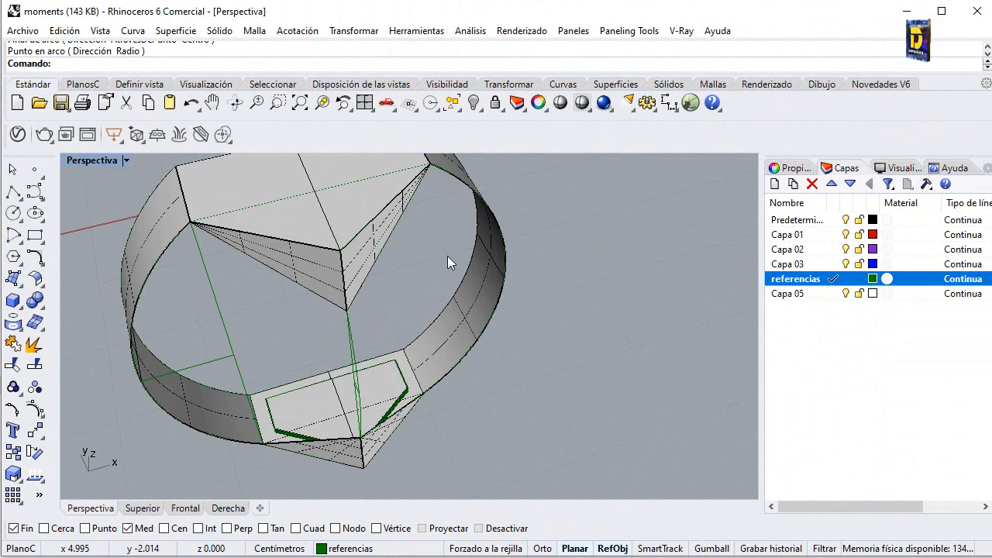
Step: Hide all single surfaces and the two curved side polysurfaces so that only the construction curves are displayed
left_click(457, 108)
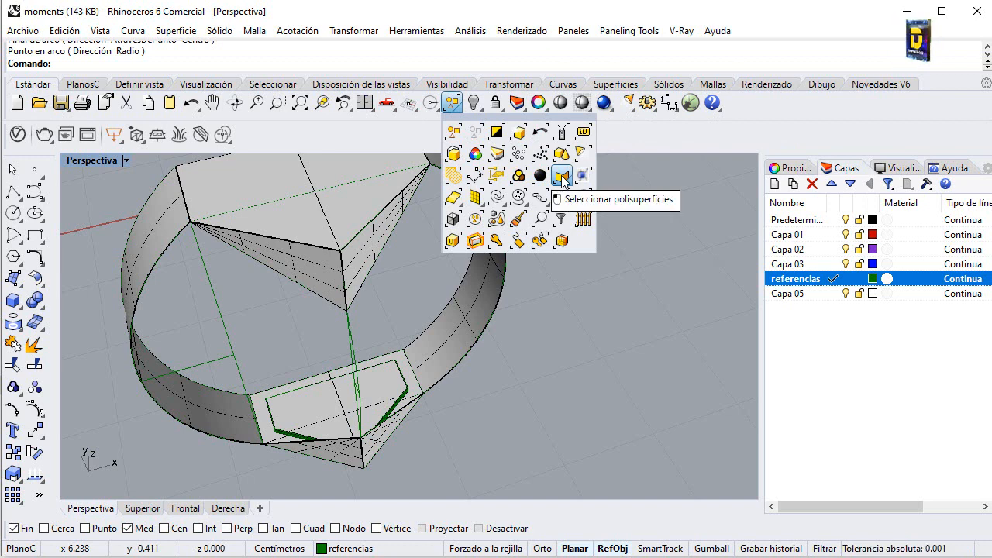
left_click(457, 195)
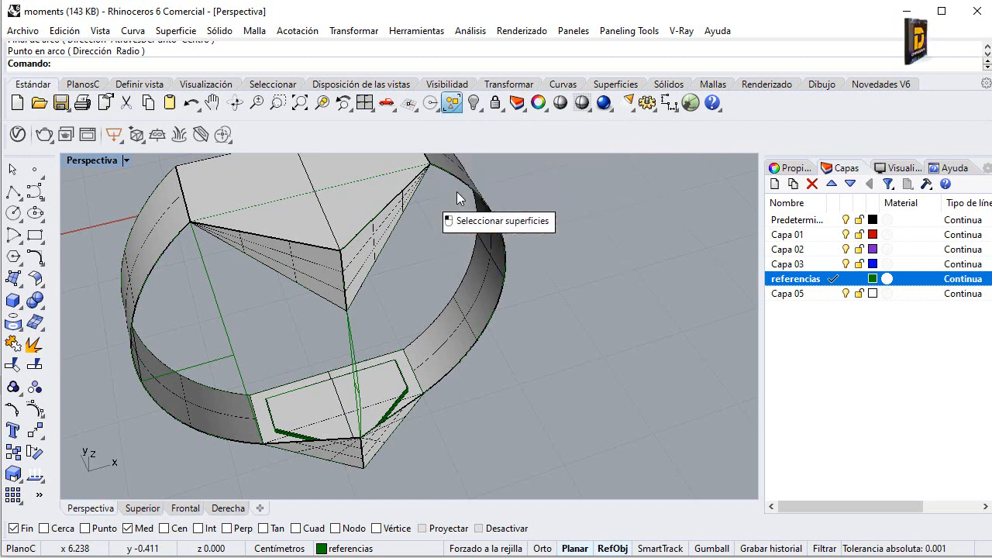
left_click(475, 103)
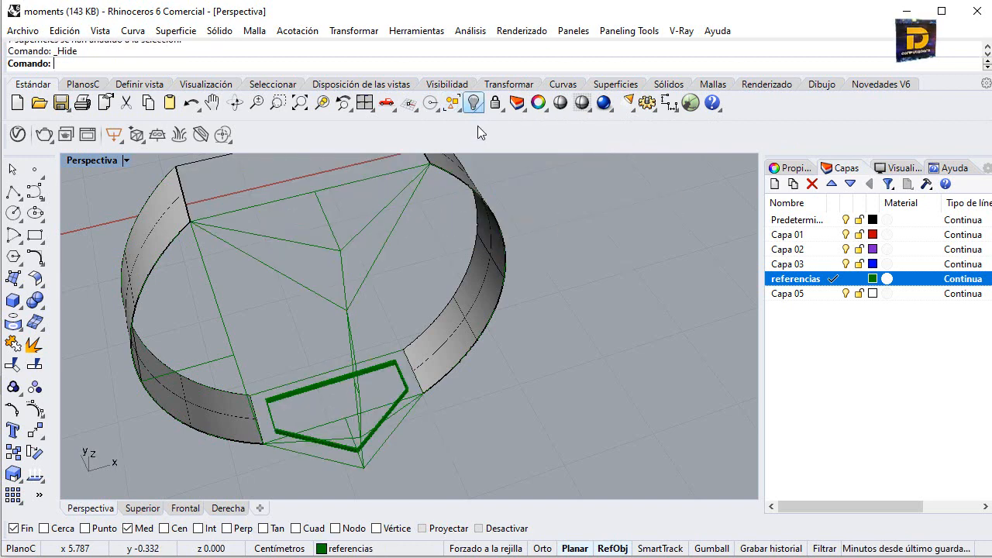
left_click(465, 268)
left_click(154, 343)
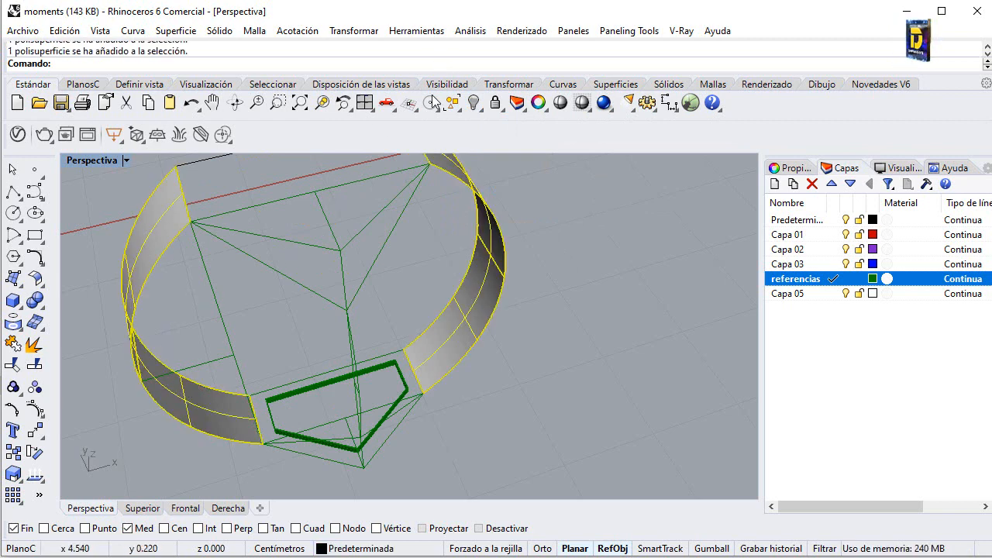
left_click(475, 103)
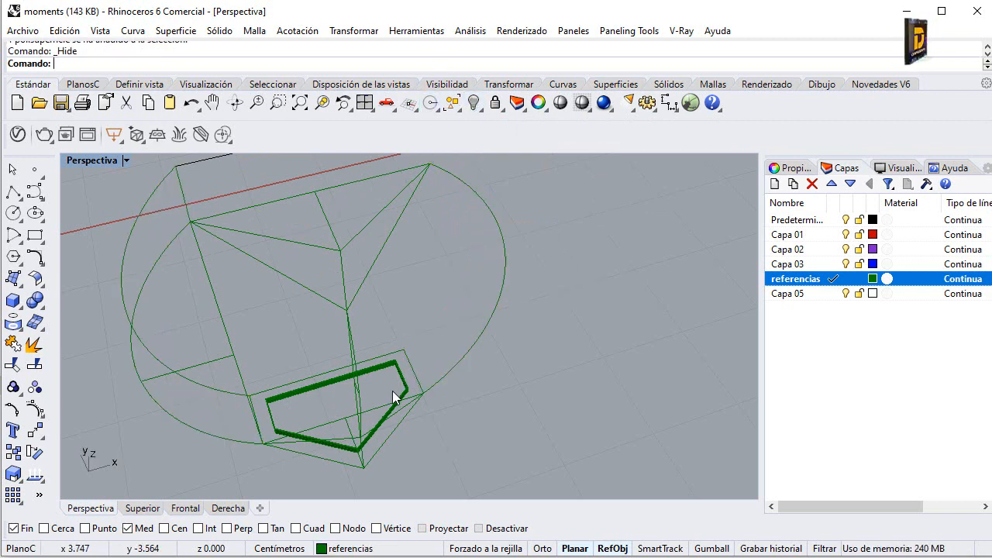
Step: Join the two sloping lines that form the lower edges of the upper front facets into one curve
scroll(393, 391, "up", 6)
scroll(476, 360, "down", 4)
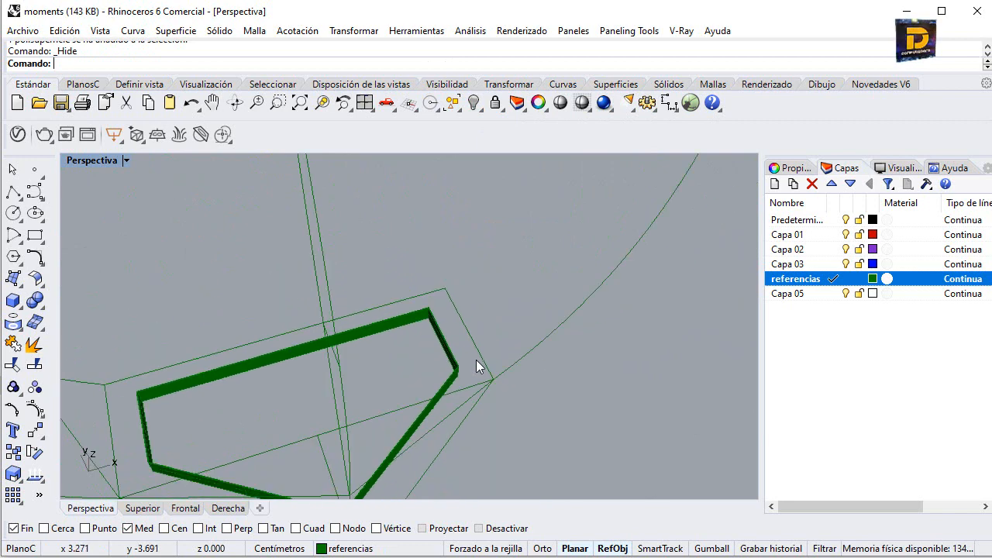
scroll(476, 360, "down", 5)
right_click_drag(469, 305, 475, 323)
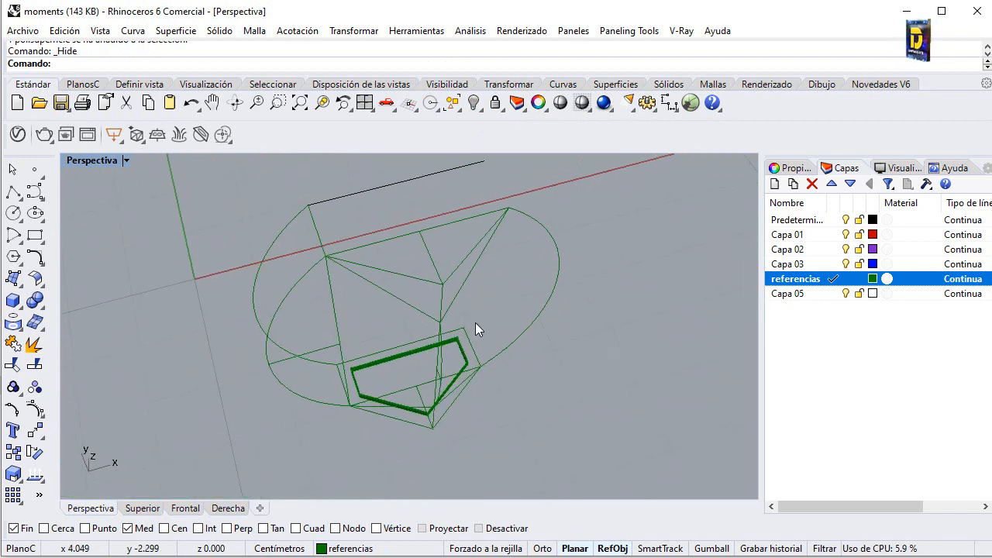
scroll(385, 287, "up", 4)
scroll(385, 292, "down", 2)
left_click(386, 298)
left_click(482, 294, "shift")
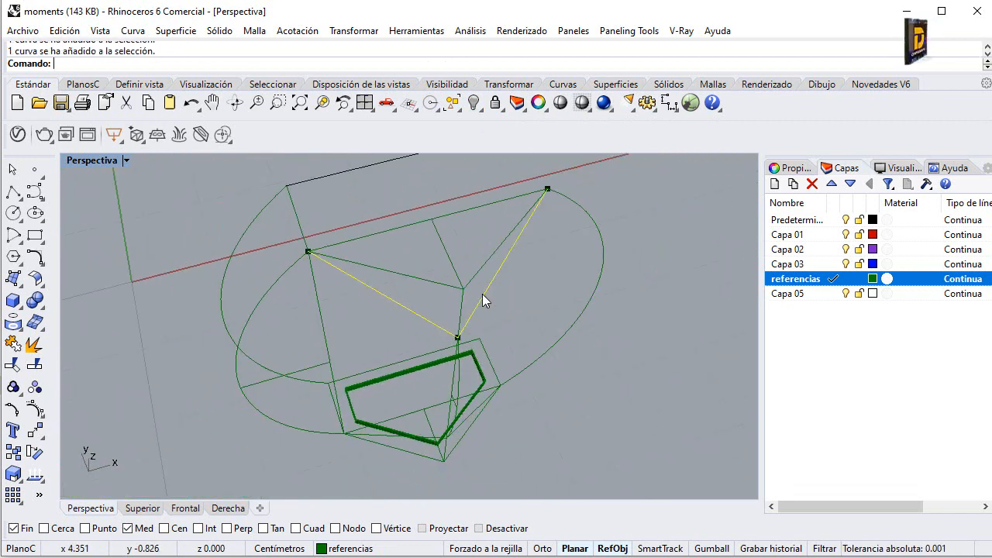
left_click(13, 344)
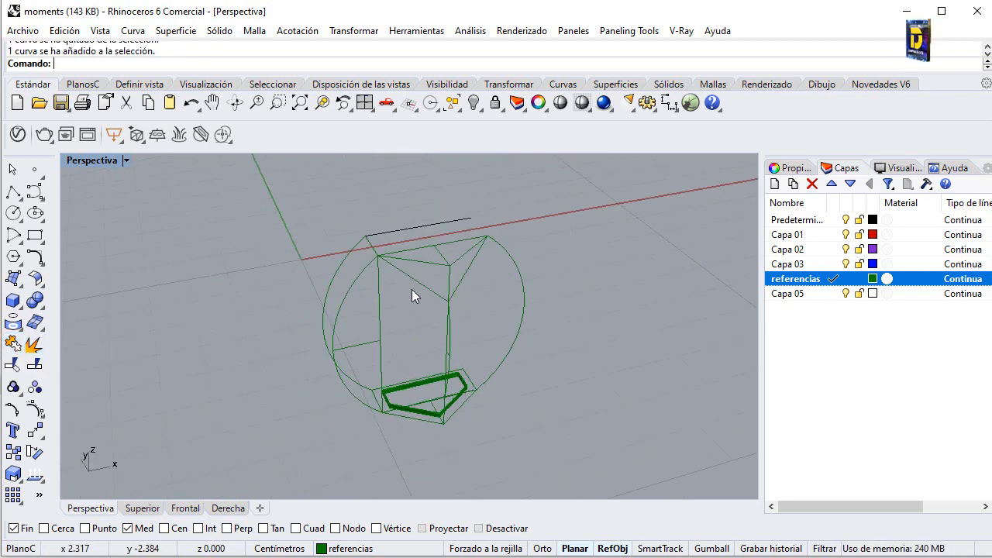
Step: Join the two sloping lines that form the upper edges of the lower front facets into one curve
left_click(444, 302)
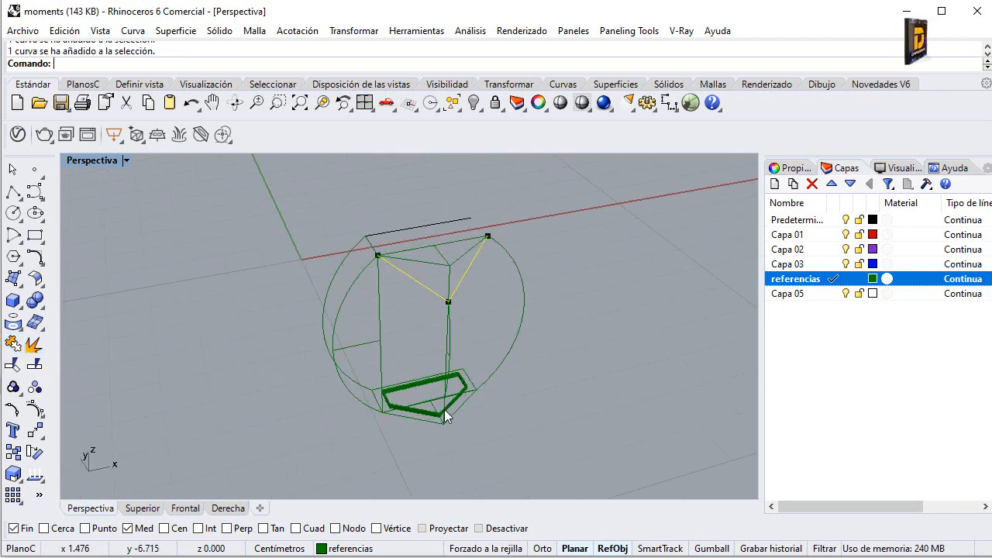
scroll(445, 410, "up", 3)
right_click_drag(439, 422, 417, 340)
left_click(455, 342)
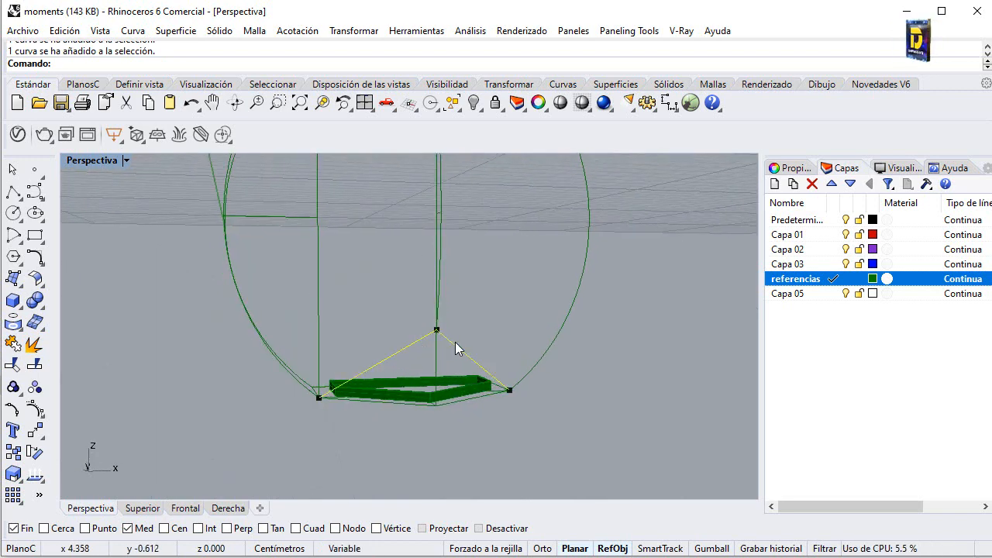
left_click(12, 344)
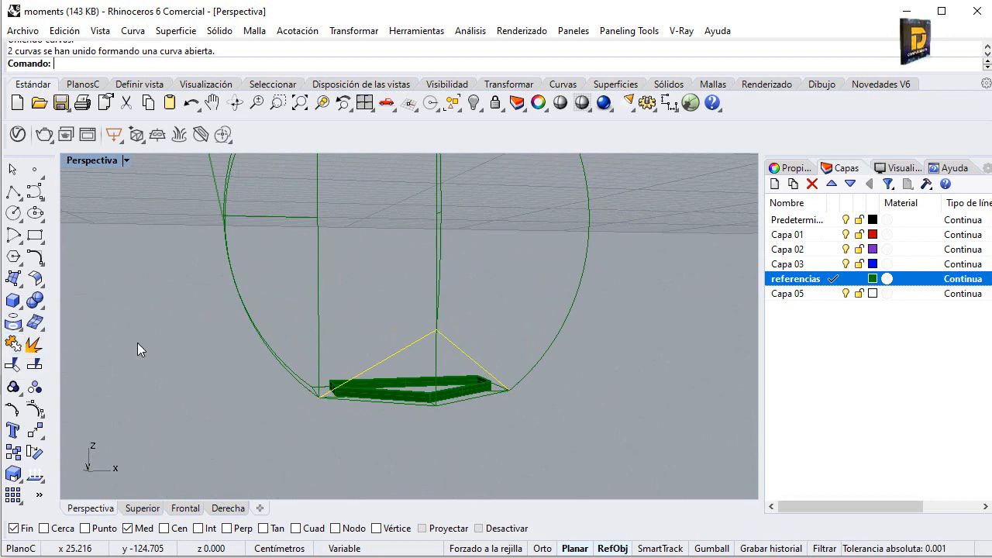
Step: Build the bottle's front as a network surface from both joined facet lines, the two front side curves and the central arc, with position matching
left_click(412, 347)
right_click_drag(412, 346, 301, 401)
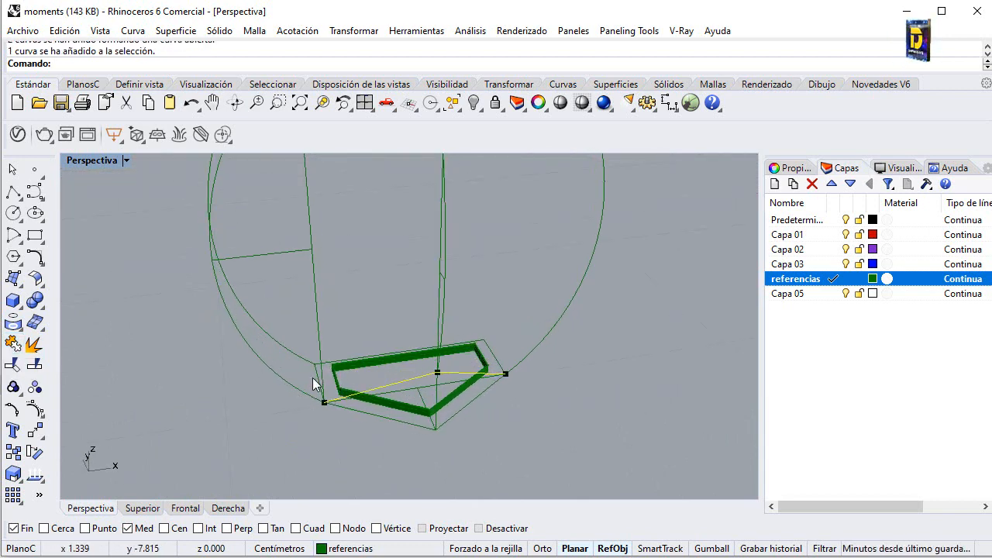
left_click(297, 394, "shift")
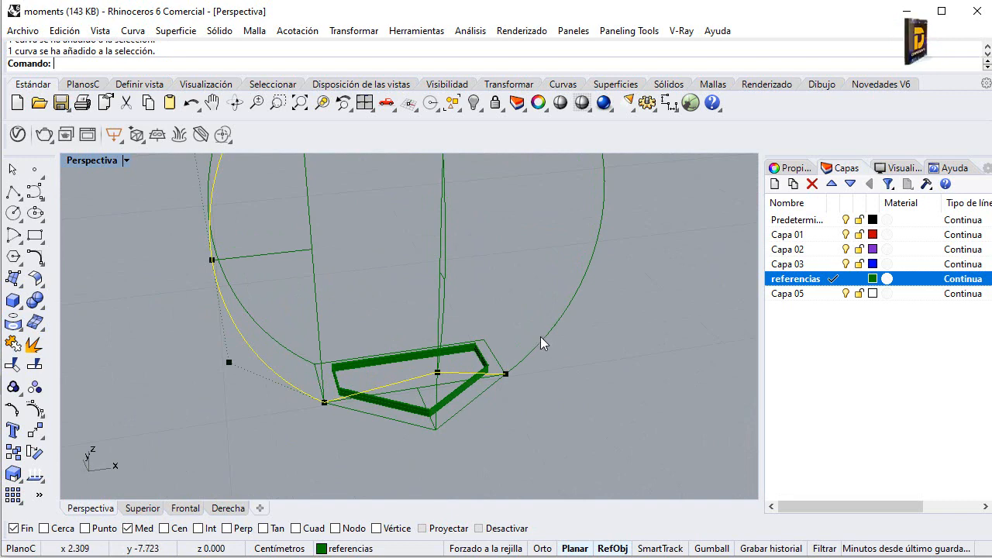
left_click(540, 338, "shift")
scroll(573, 410, "down", 6)
right_click_drag(574, 410, 515, 294)
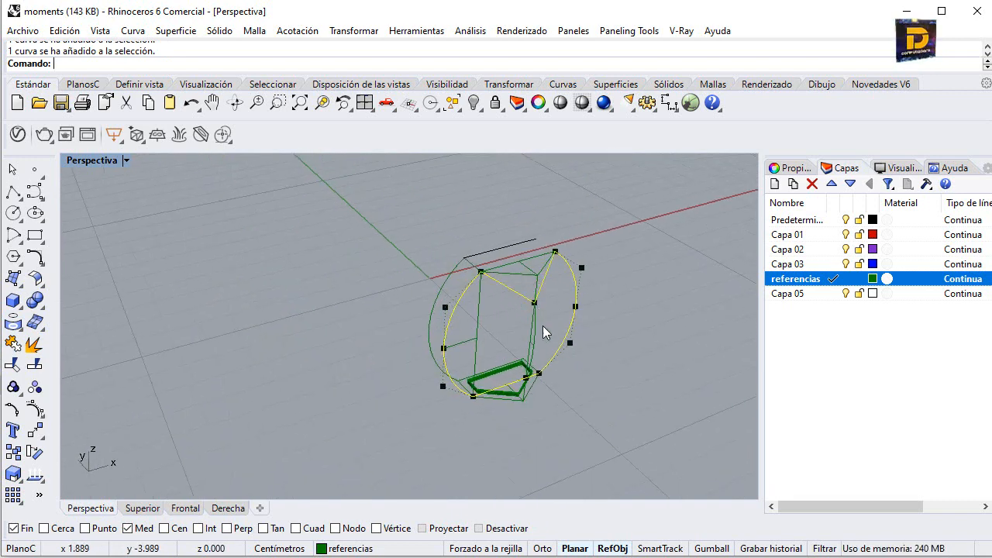
scroll(543, 332, "up", 3)
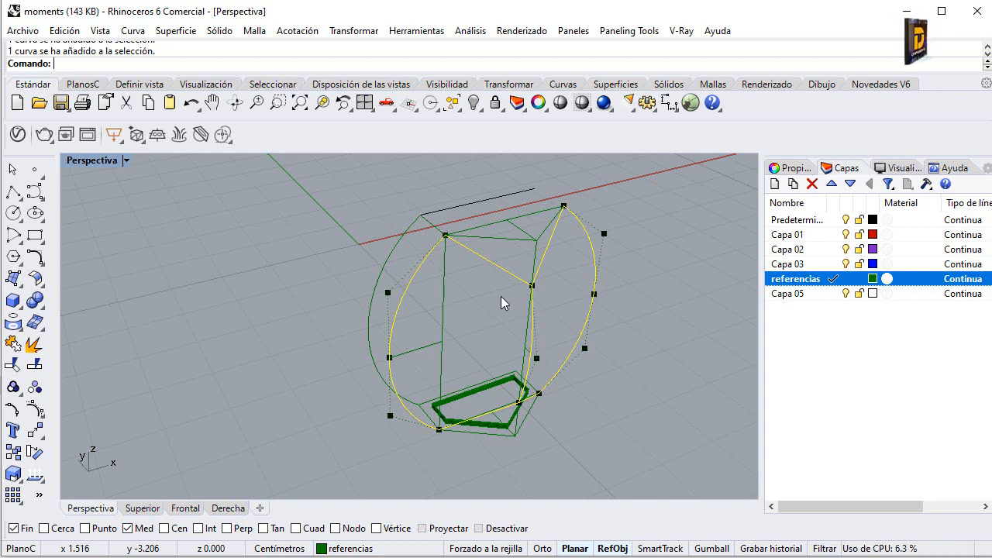
right_click_drag(538, 267, 523, 343)
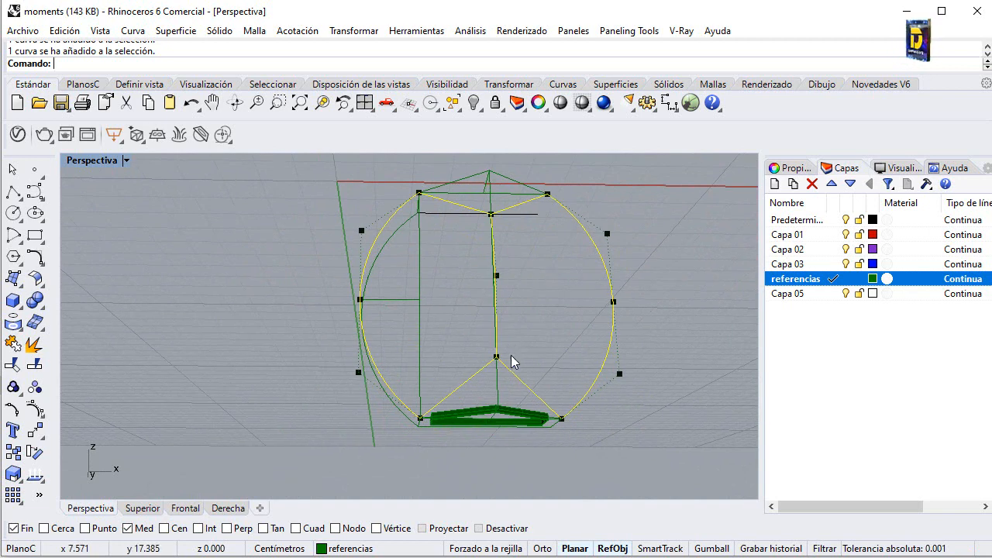
right_click_drag(456, 301, 572, 310)
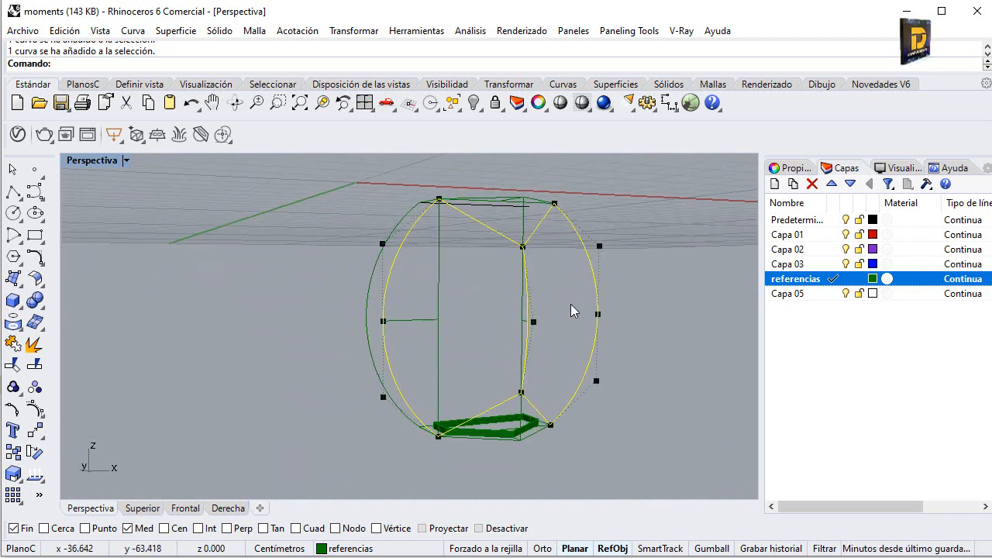
left_click(13, 278)
left_click(79, 285)
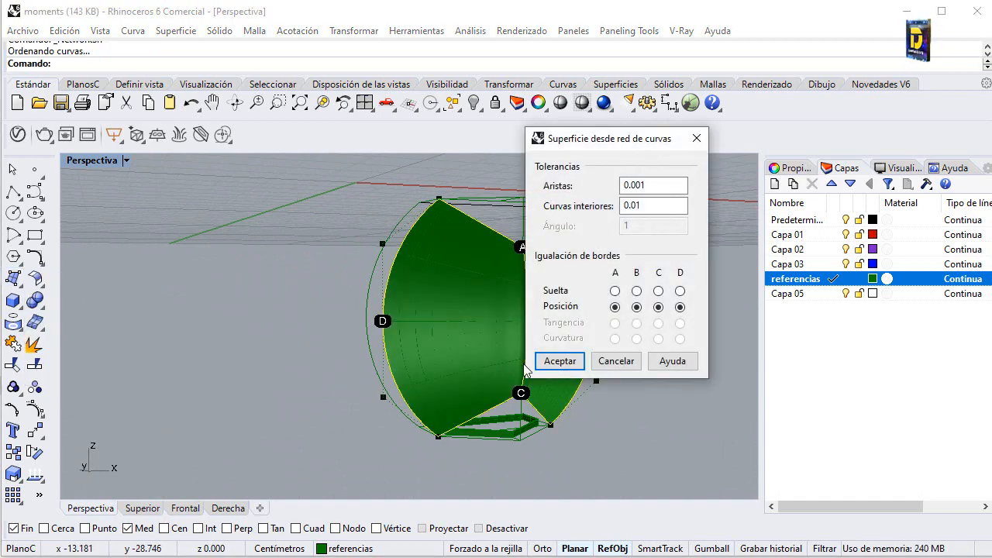
left_click(555, 357)
right_click_drag(554, 357, 516, 263)
Step: Show the hidden bottle surfaces with the new front surface, and undo showing them
left_click(495, 103)
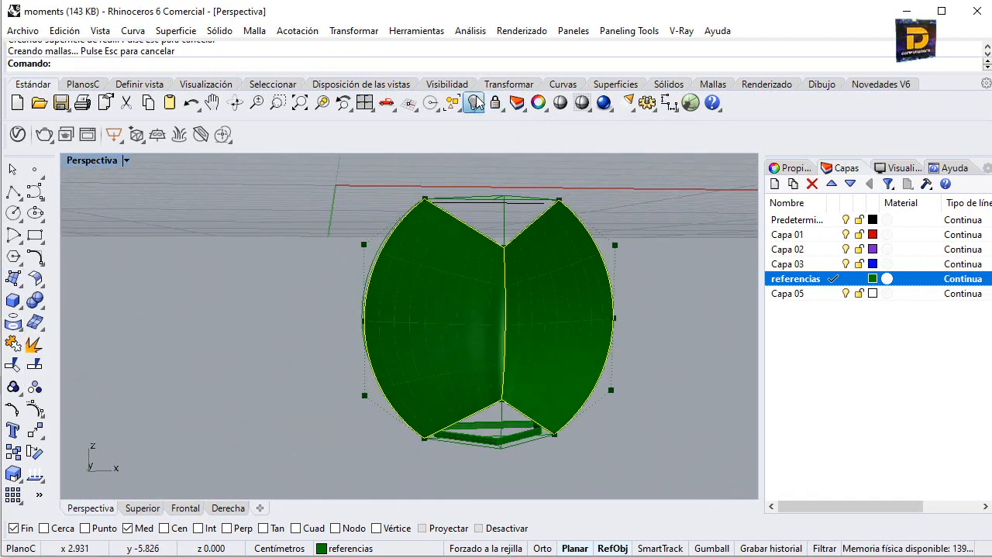
right_click_drag(395, 268, 367, 351)
key("ctrl+z")
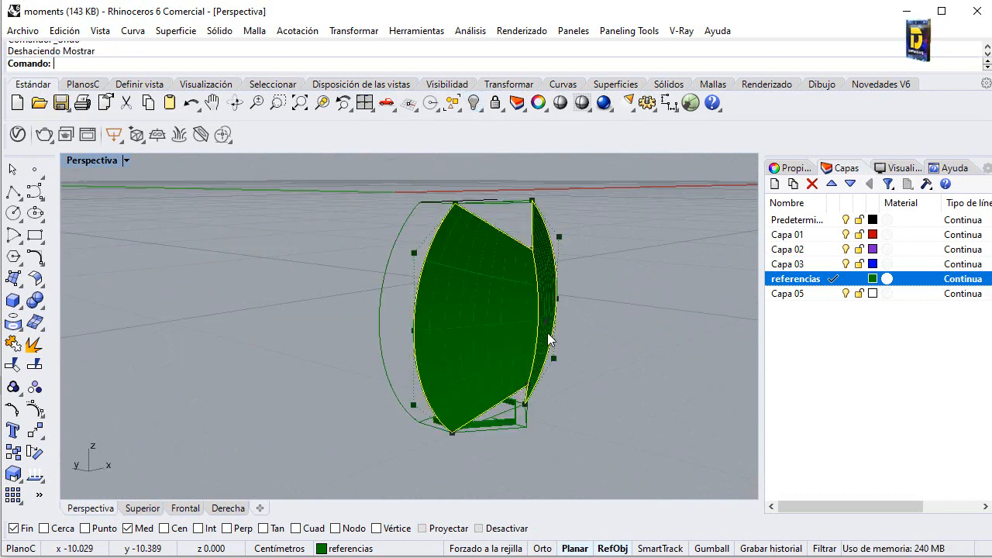
Step: Draw a 3 cm diameter circle in the front view, centred on the midpoint of the bottle's central front arc
right_click_drag(549, 339, 454, 332)
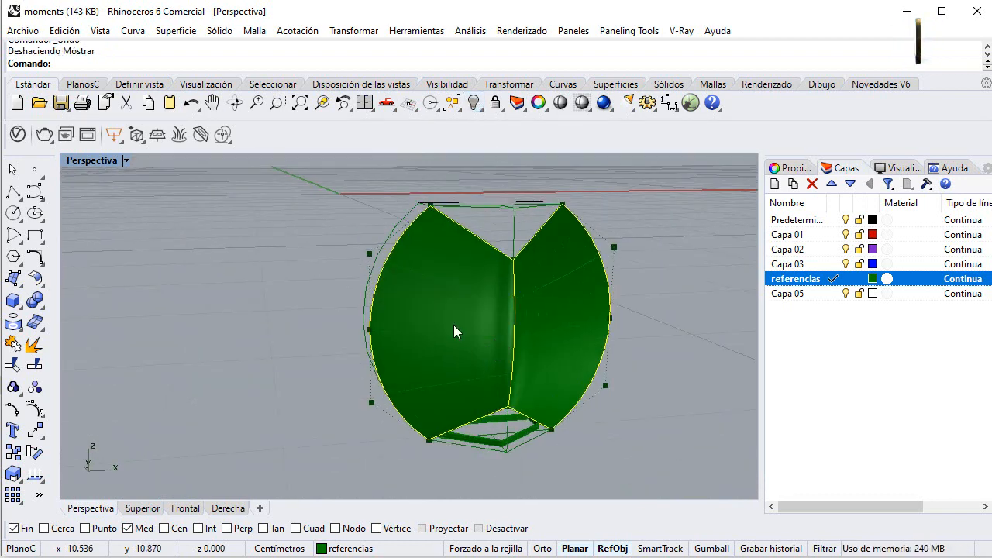
double_click(92, 161)
left_click(367, 400)
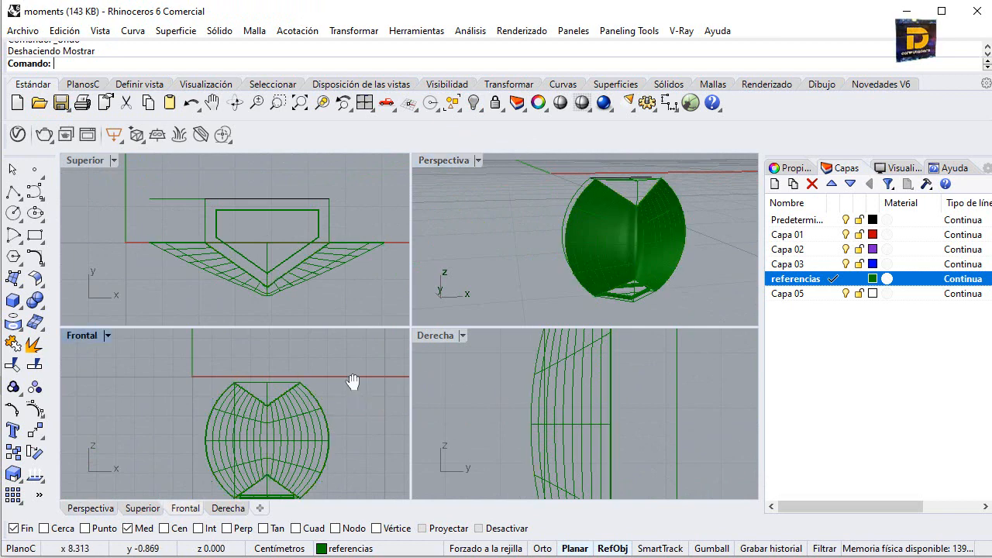
right_click_drag(354, 380, 343, 353)
left_click(13, 213)
scroll(255, 387, "up", 2)
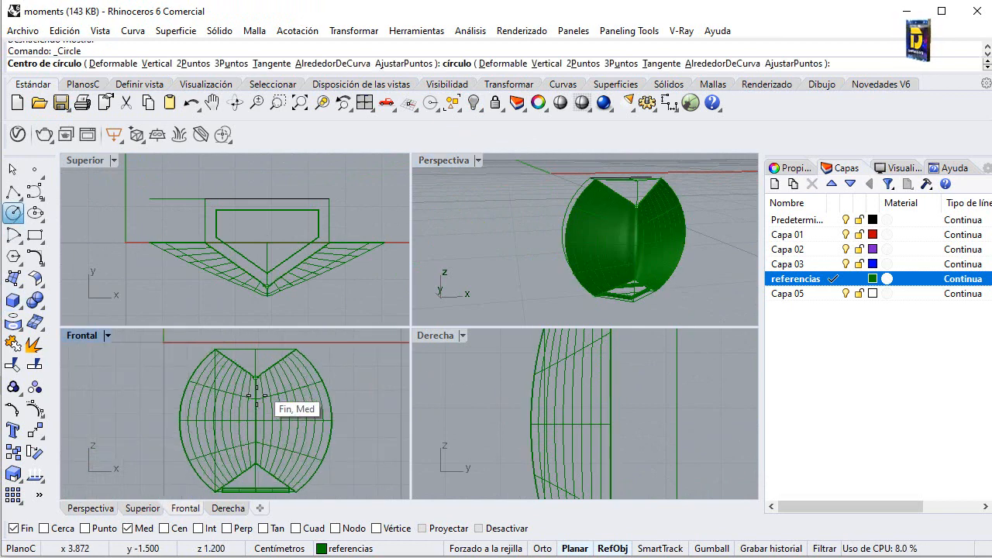
left_click(256, 420)
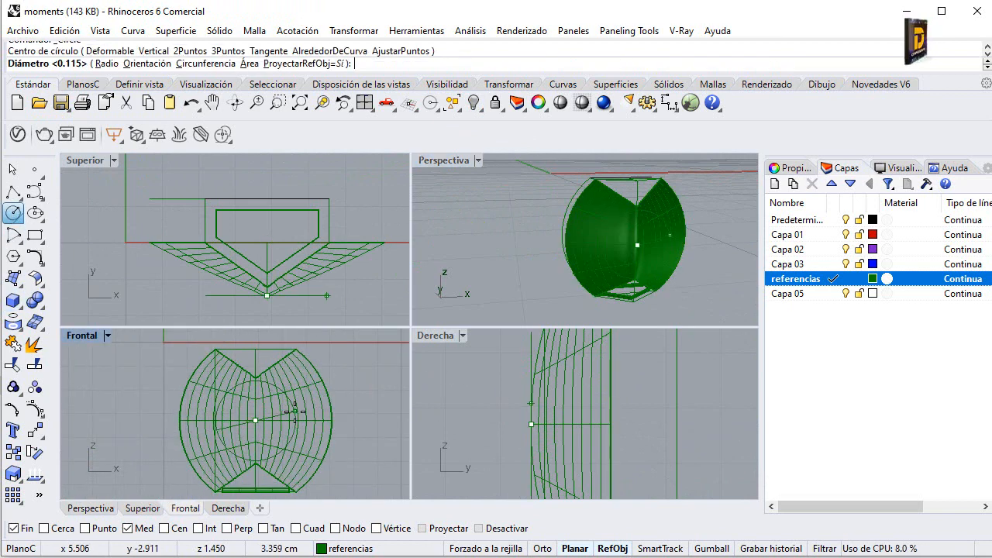
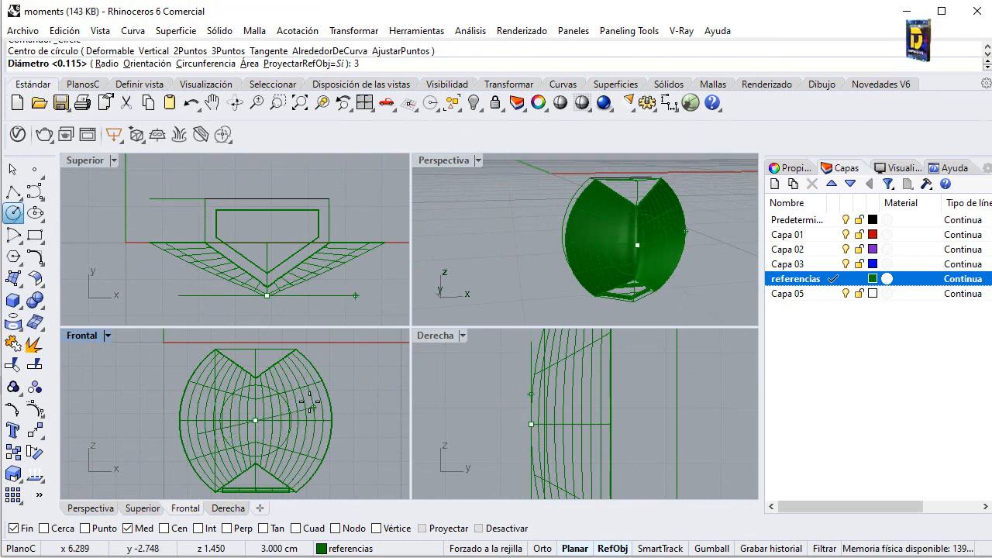
key("Return")
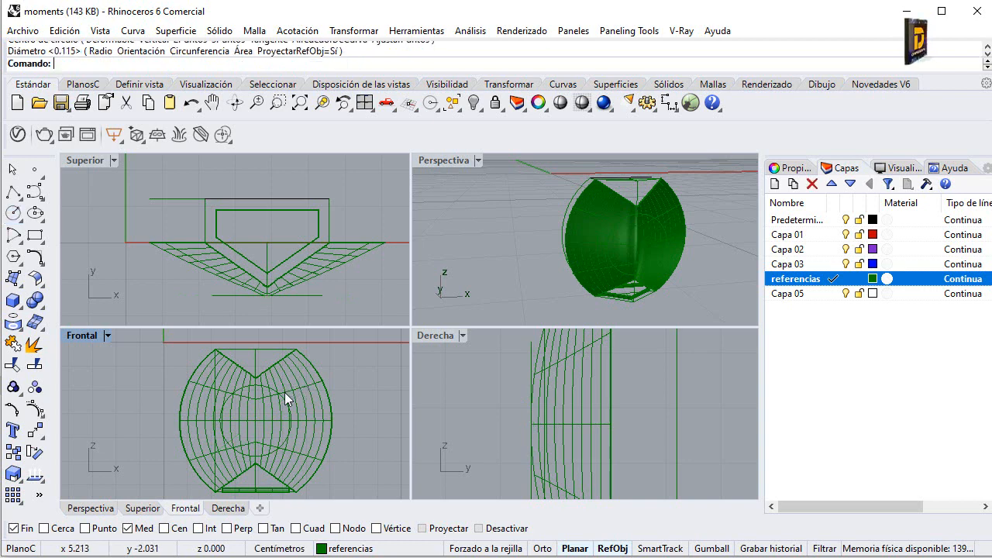
Step: Trim the bottle's front surface with the circle, removing the area inside it to cut a round opening
scroll(284, 392, "up", 3)
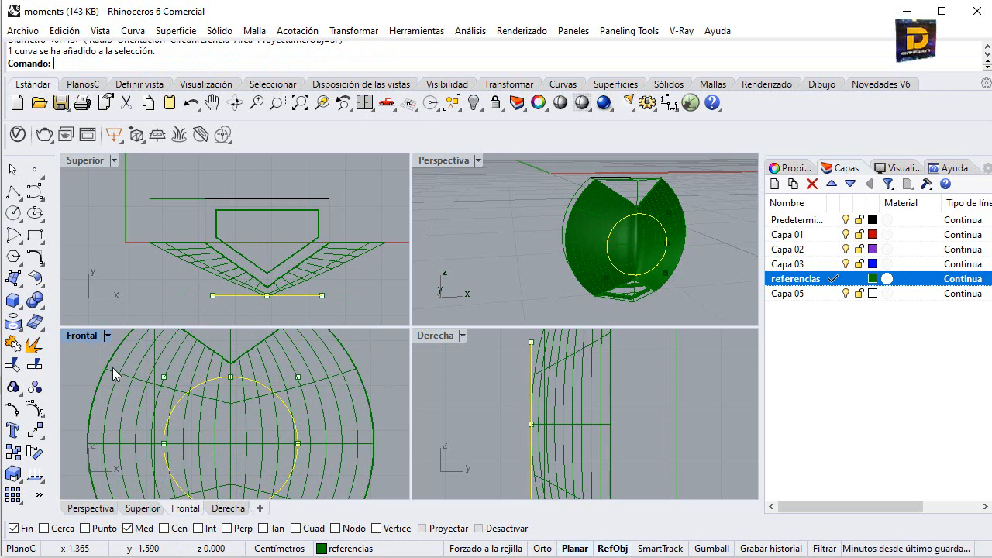
left_click(14, 366)
left_click(260, 418)
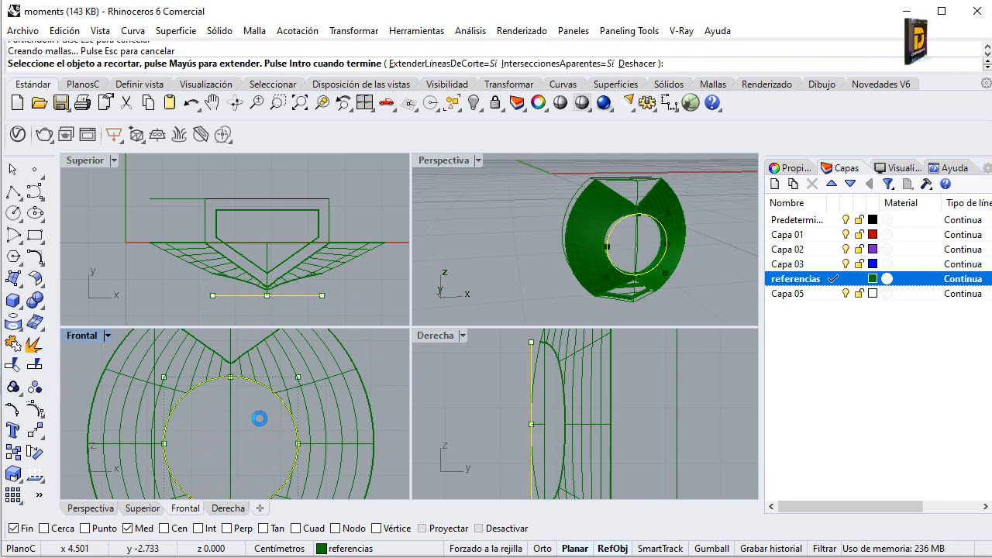
key("Return")
Step: With quadrant snapping, move the circle from its upper quadrant to the upper edge of the round opening
double_click(427, 165)
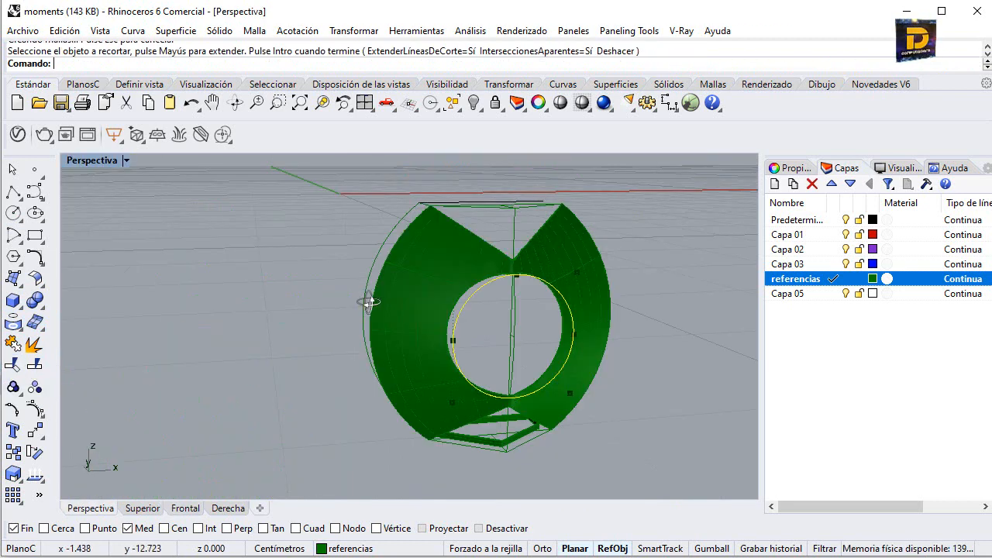
right_click_drag(369, 302, 579, 322)
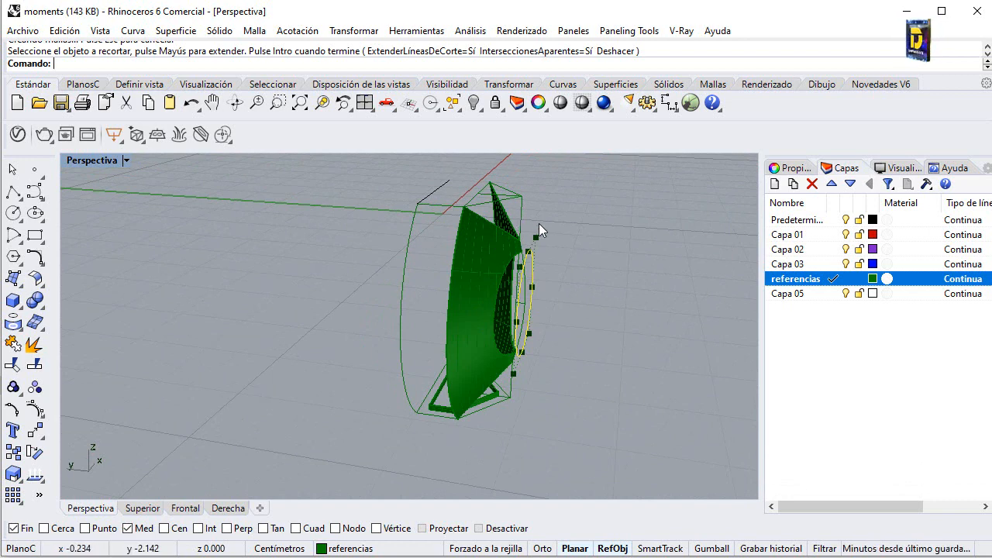
right_click_drag(591, 251, 507, 278)
scroll(158, 312, "up", 5)
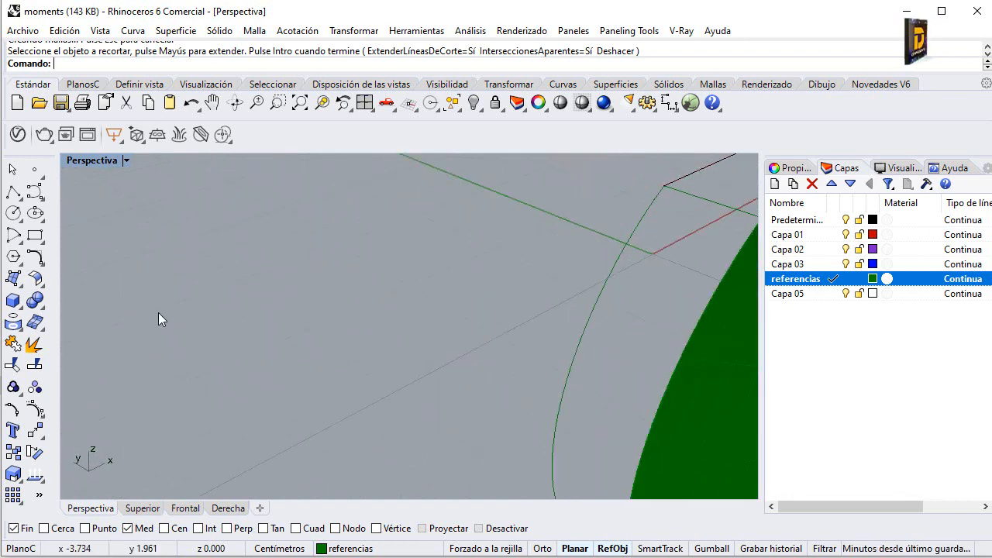
scroll(68, 375, "down", 5)
left_click(35, 432)
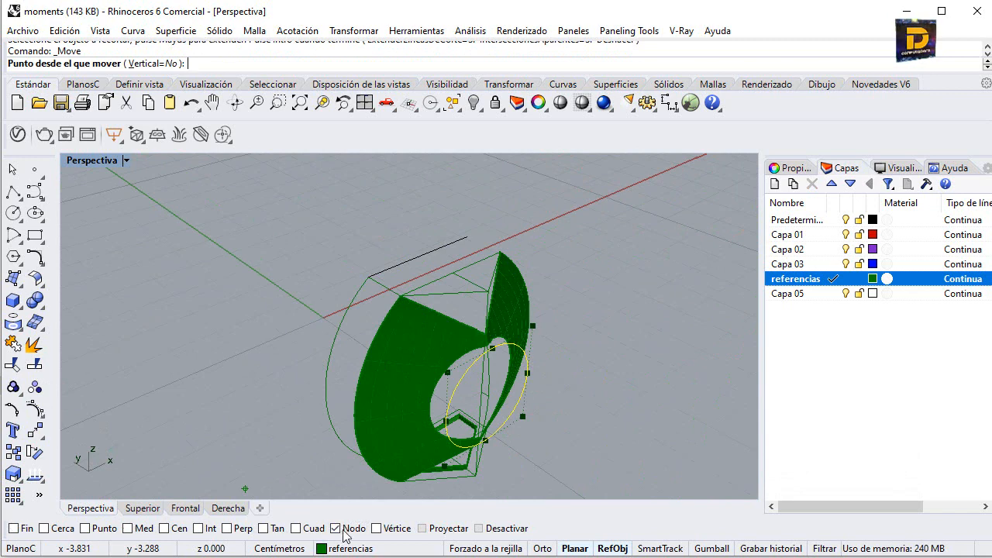
scroll(485, 370, "up", 3)
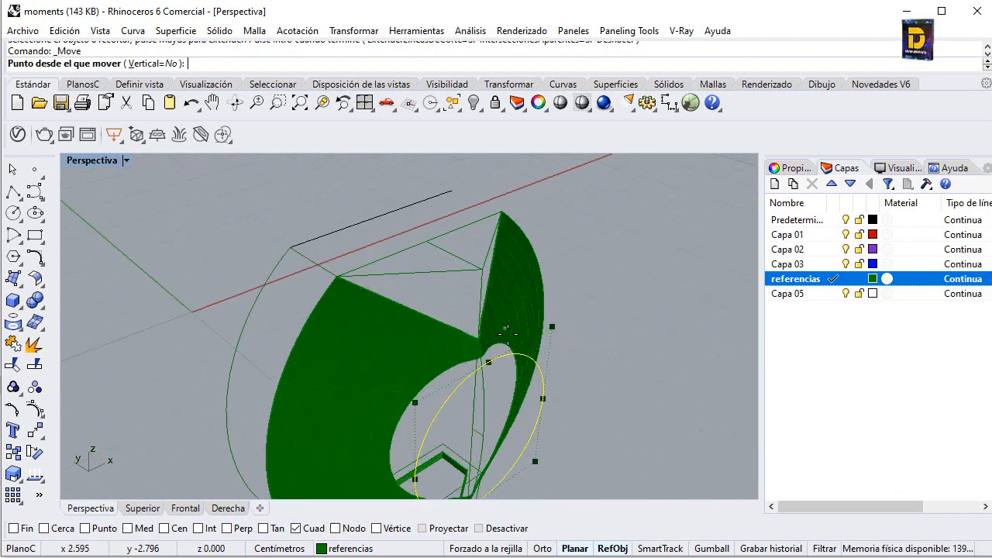
left_click(485, 370)
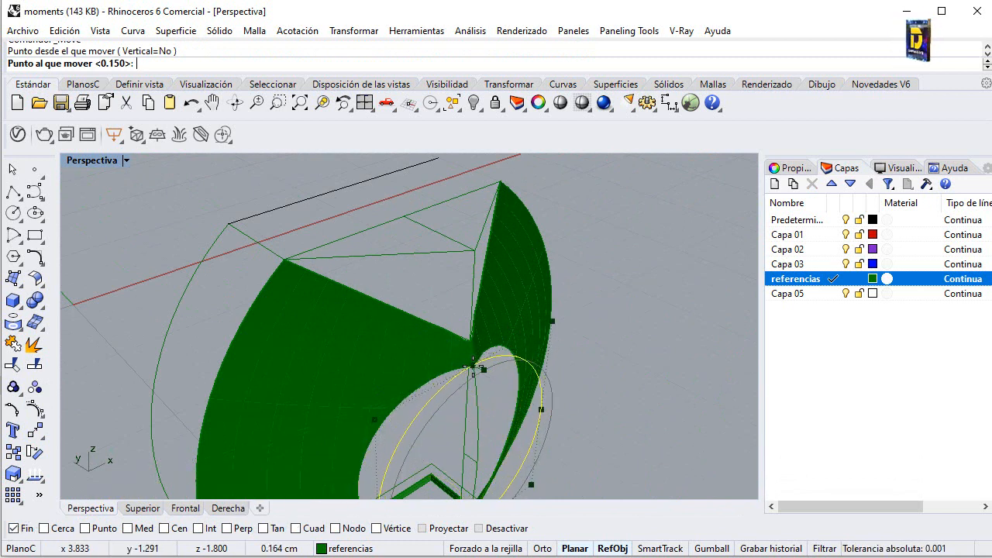
right_click(305, 533)
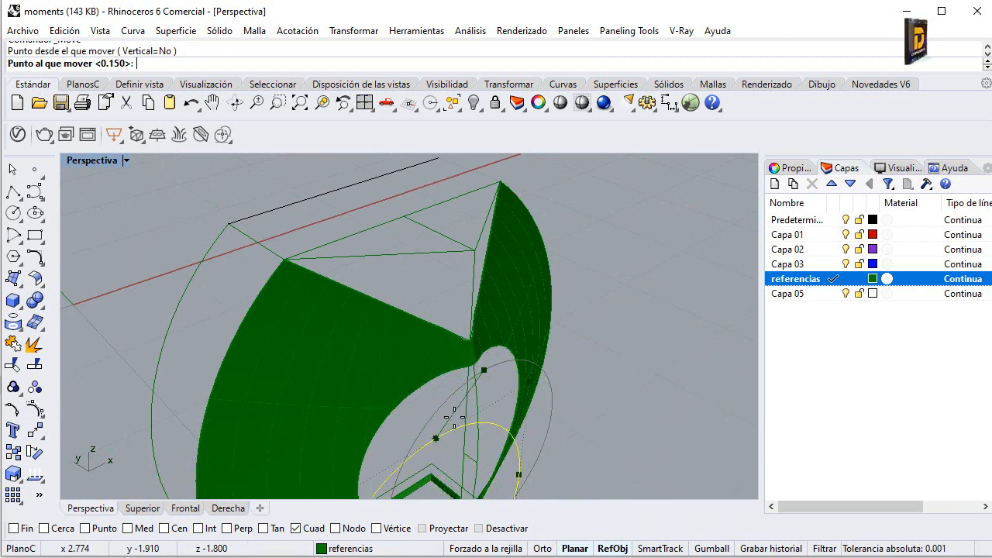
left_click(474, 365)
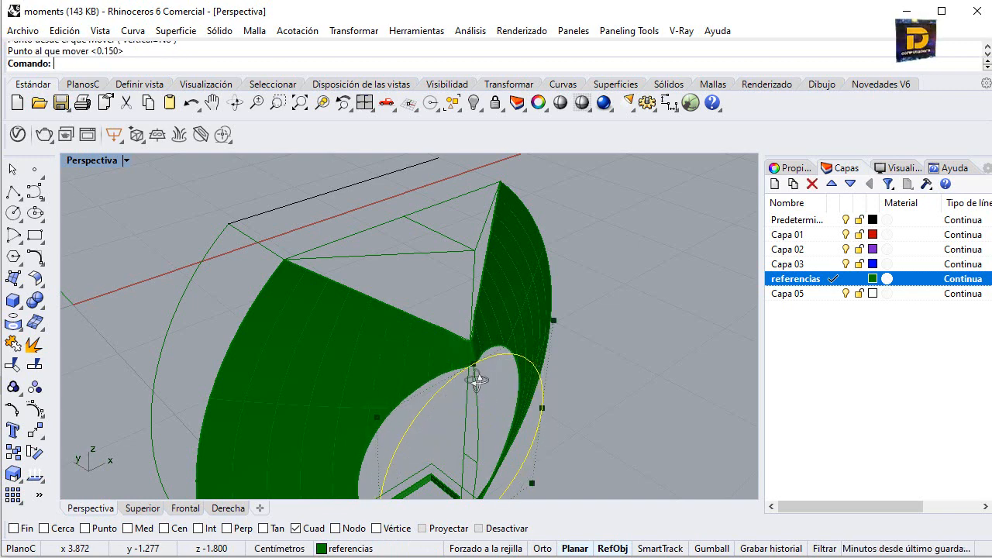
Step: Check the circle's new position from the side and undo its move
right_click_drag(473, 376, 516, 295)
double_click(97, 161)
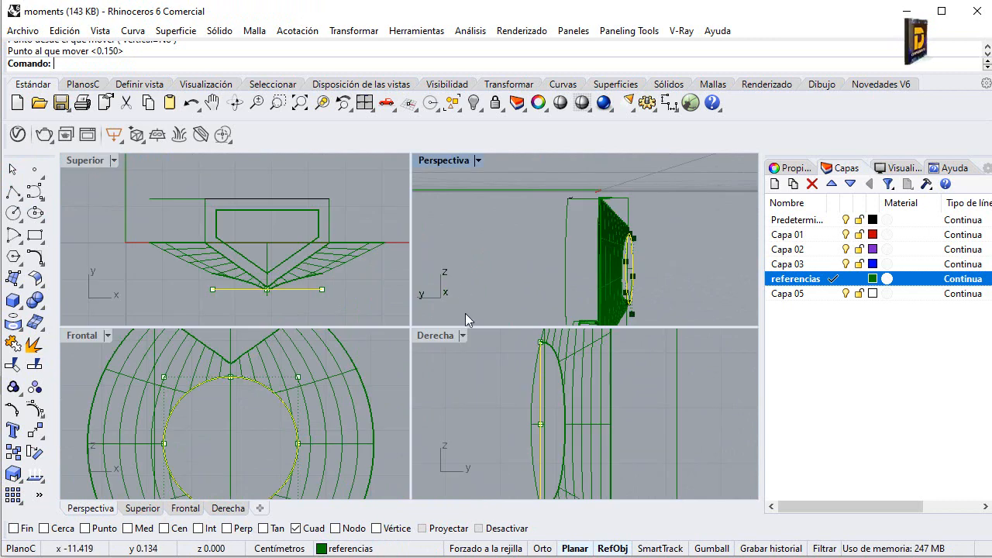
double_click(449, 160)
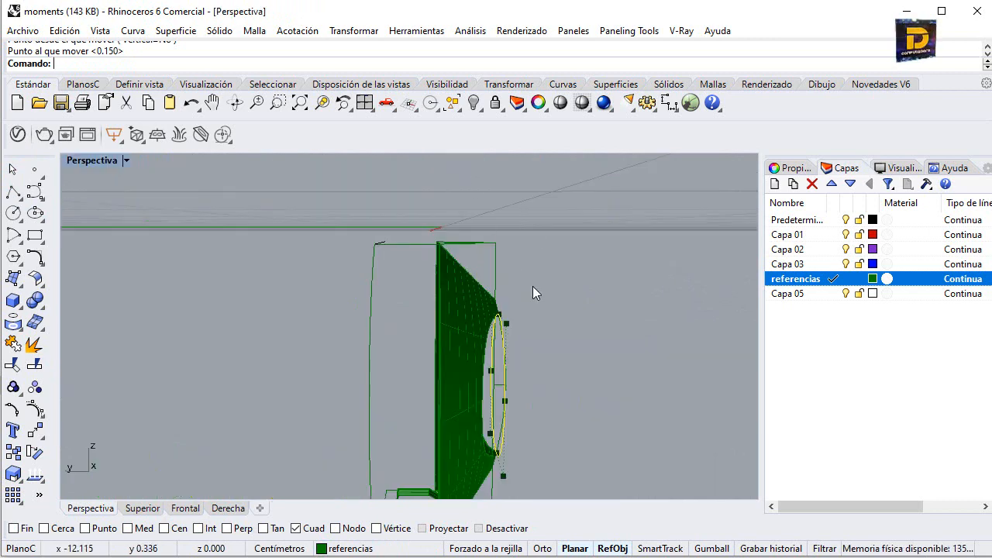
right_click_drag(532, 286, 469, 327)
key("ctrl+z")
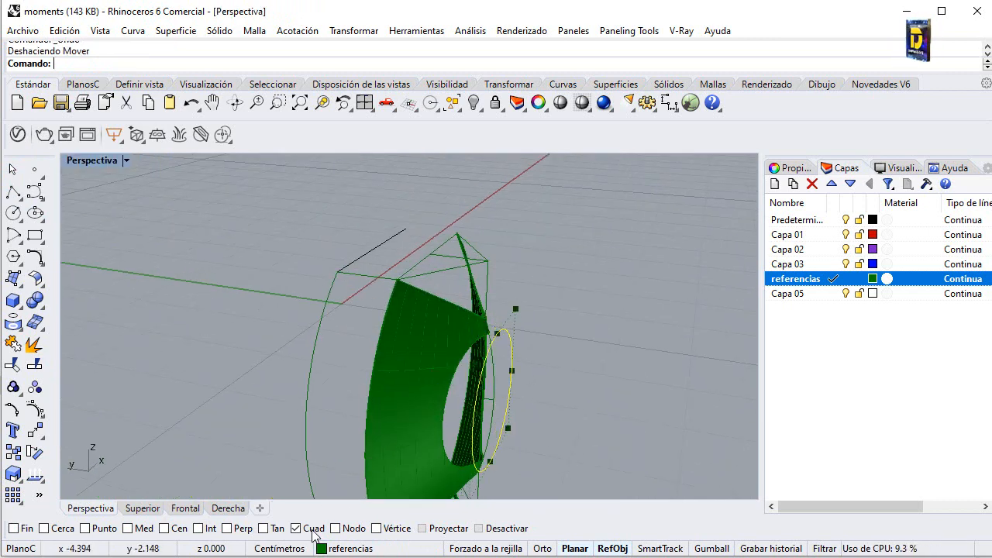
Step: Move the circle back so its upper quadrant meets the upper edge of the round opening
left_click(35, 432)
scroll(488, 365, "up", 3)
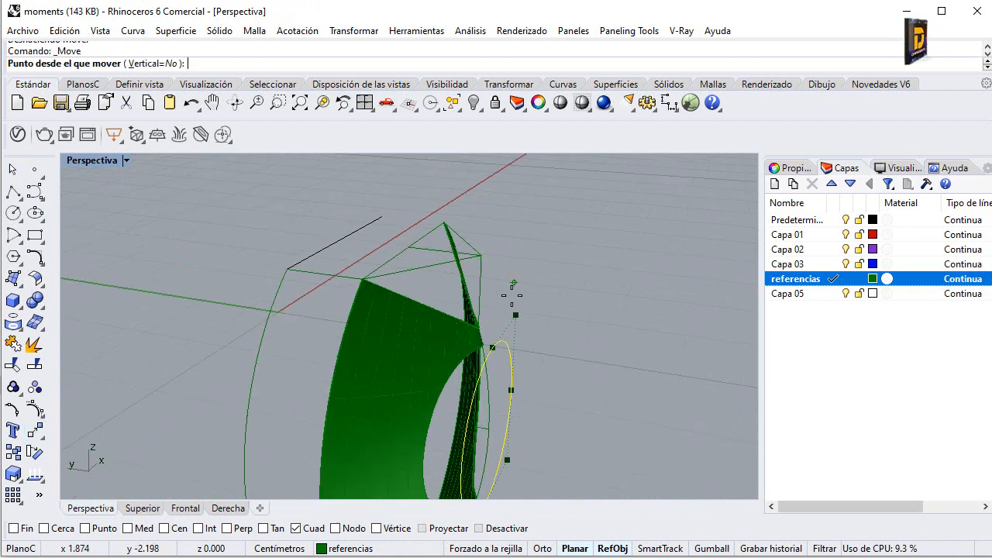
left_click(474, 362)
left_click(507, 358)
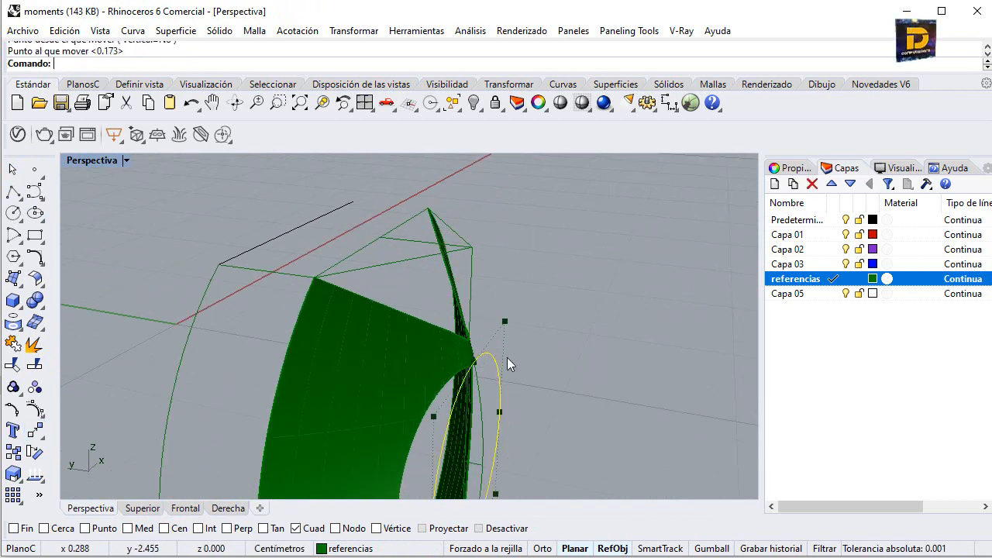
right_click_drag(507, 357, 92, 156)
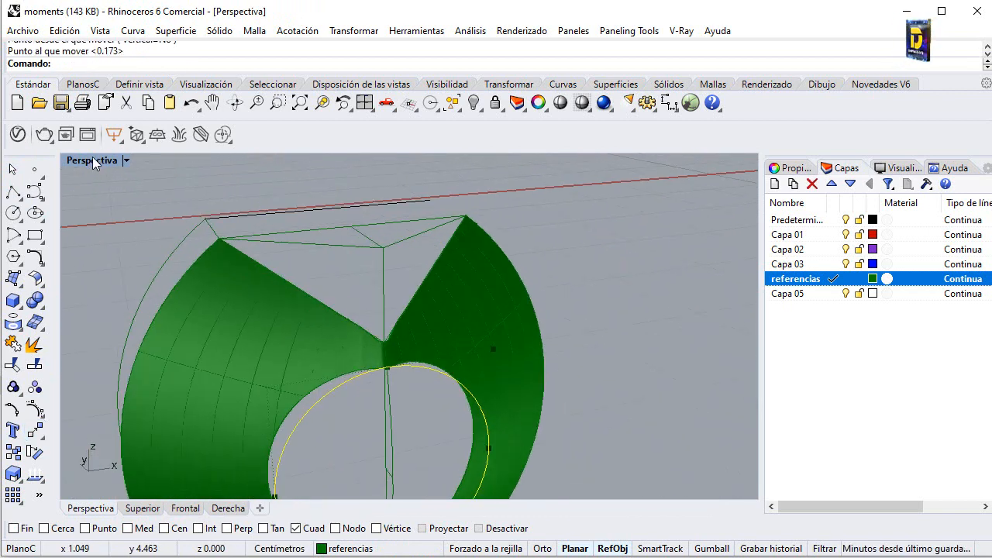
Step: Enlarge the right view and disable all object snaps
double_click(92, 160)
double_click(431, 336)
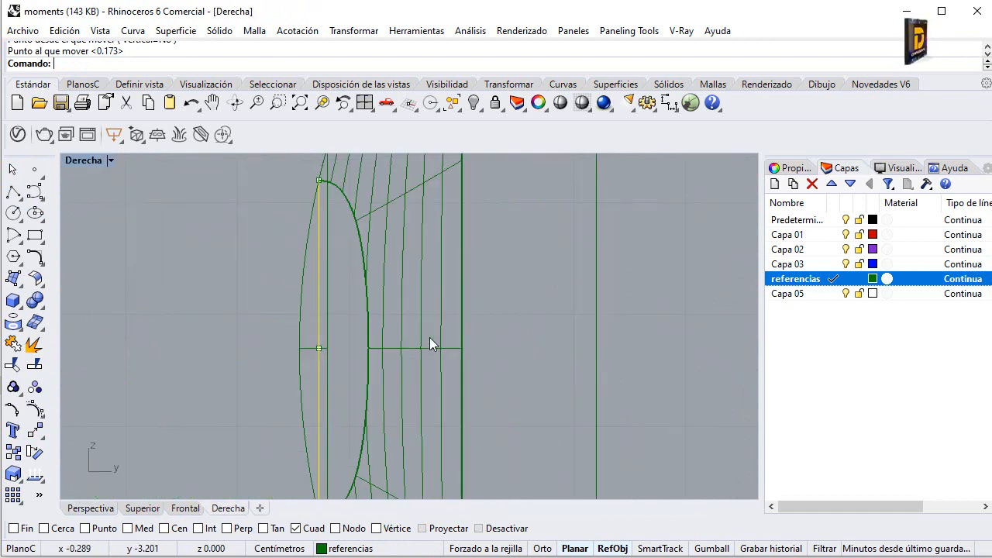
left_click(480, 528)
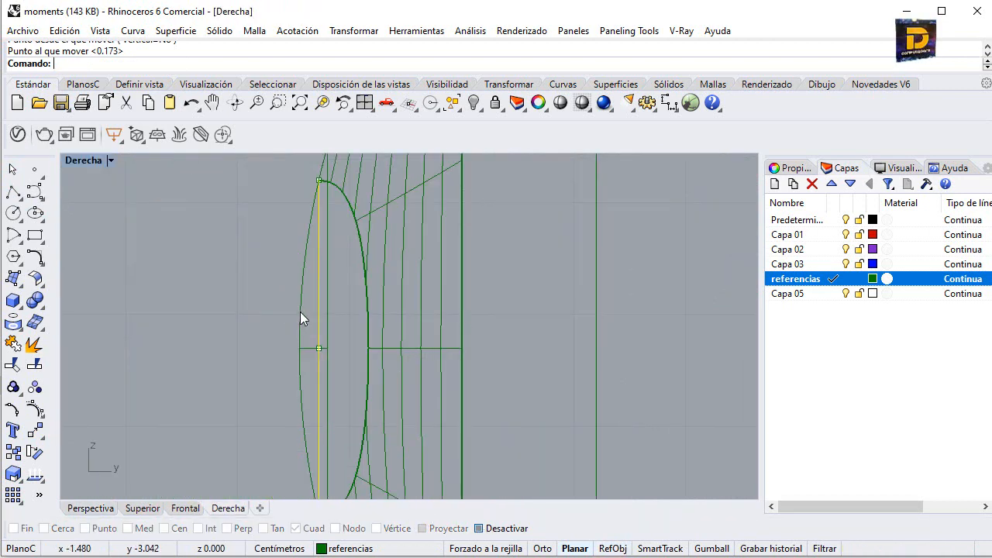
scroll(301, 314, "down", 2)
Step: Move the circle 0.55 cm horizontally into the bottle in the right view, constrained with Ortho
left_click(34, 430)
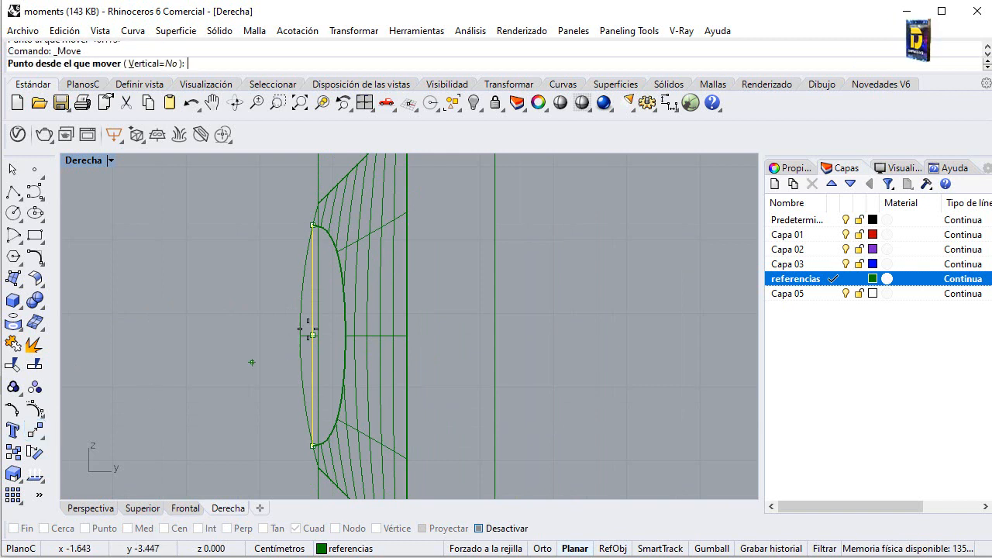
left_click(313, 338)
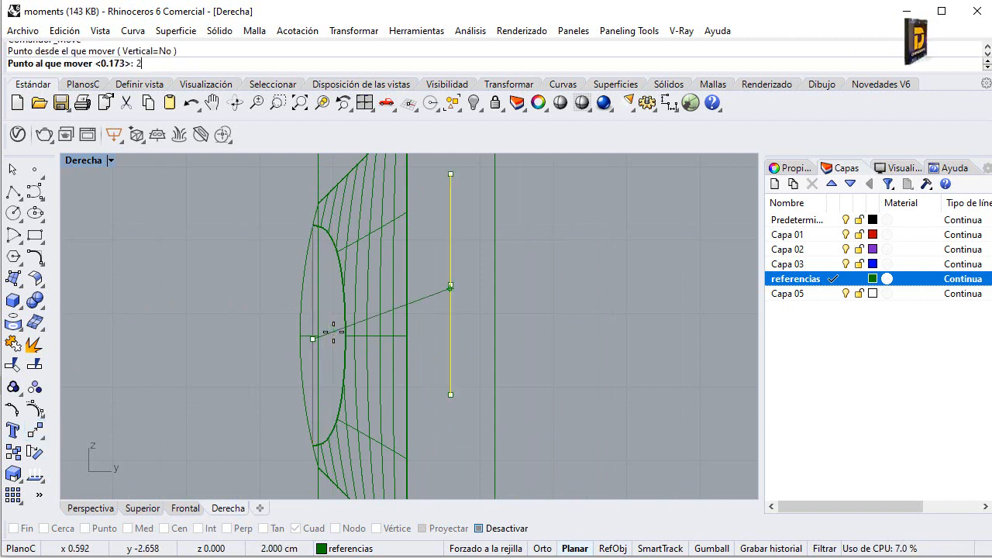
type("2")
key("Return")
type(".")
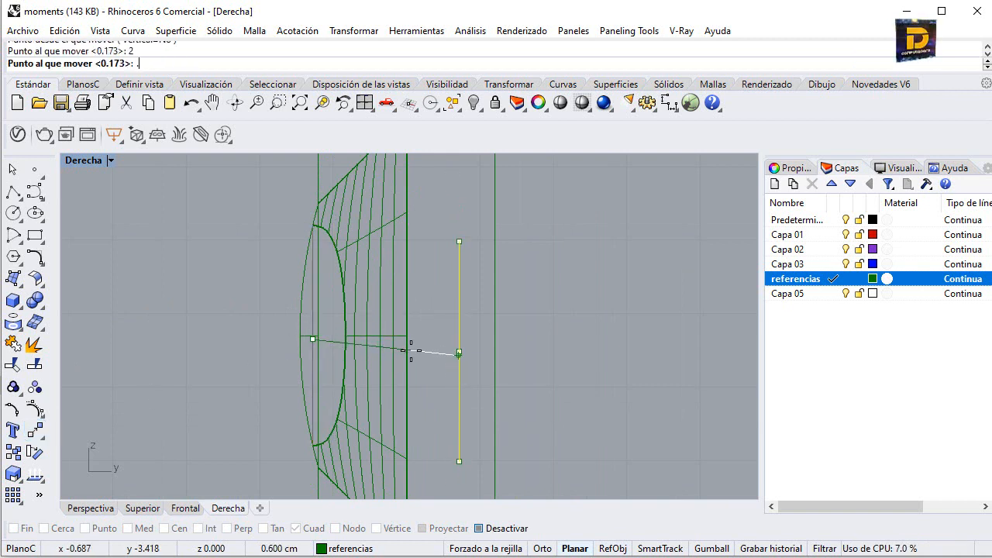
type("5")
key("Return")
key("F8")
key("F8")
type(".")
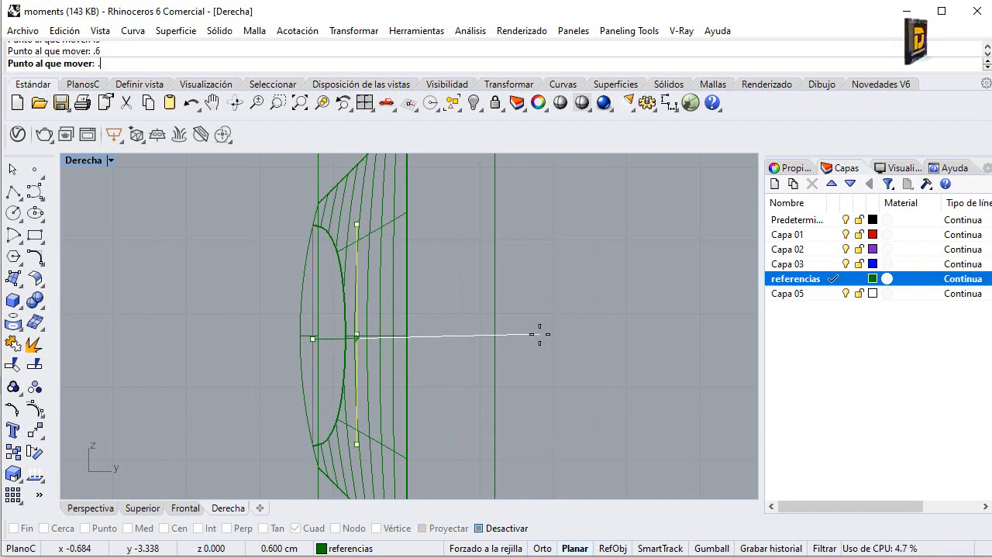
type("55")
key("Return")
key("F8")
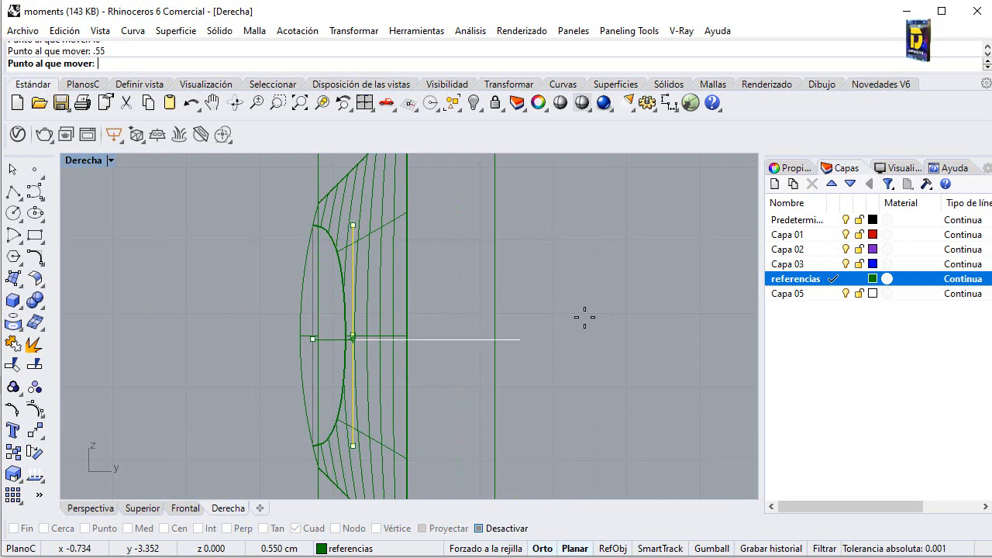
left_click(609, 317)
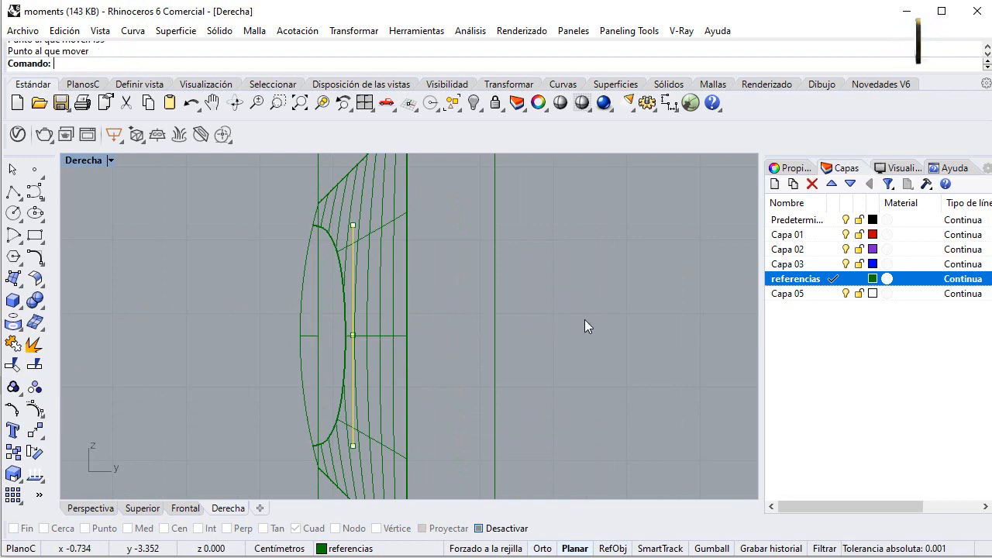
Step: Isolate the trimmed front surface and the circle in the perspective view, hiding all other objects
double_click(81, 160)
right_click_drag(435, 214, 449, 175)
double_click(428, 163)
right_click_drag(322, 334, 483, 334)
scroll(430, 350, "up", 2)
right_click_drag(526, 308, 484, 353)
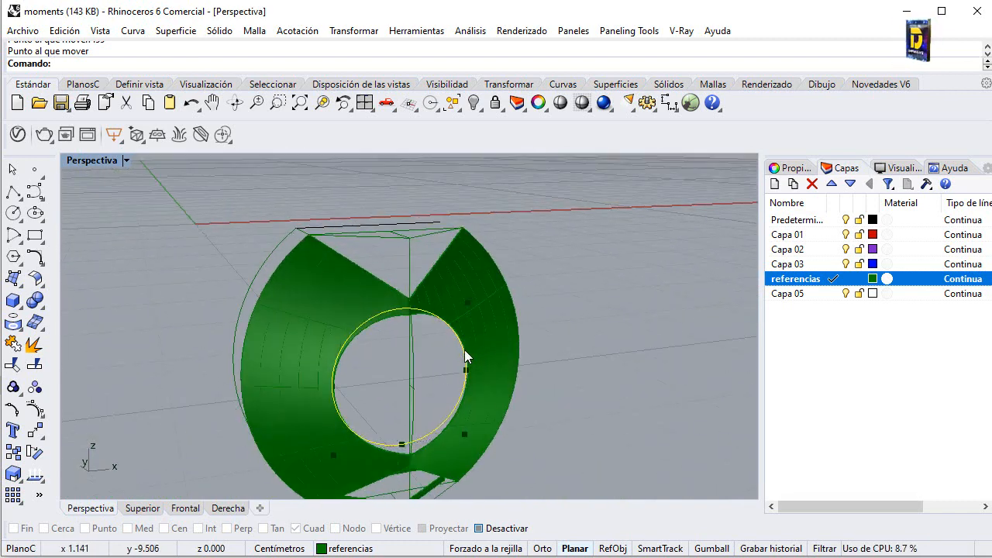
left_click(336, 303)
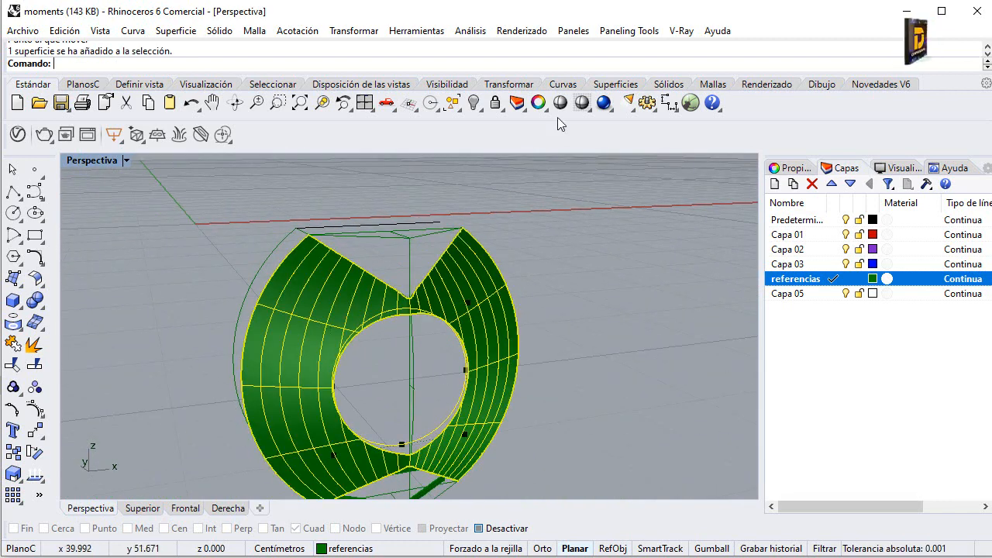
left_click(474, 102)
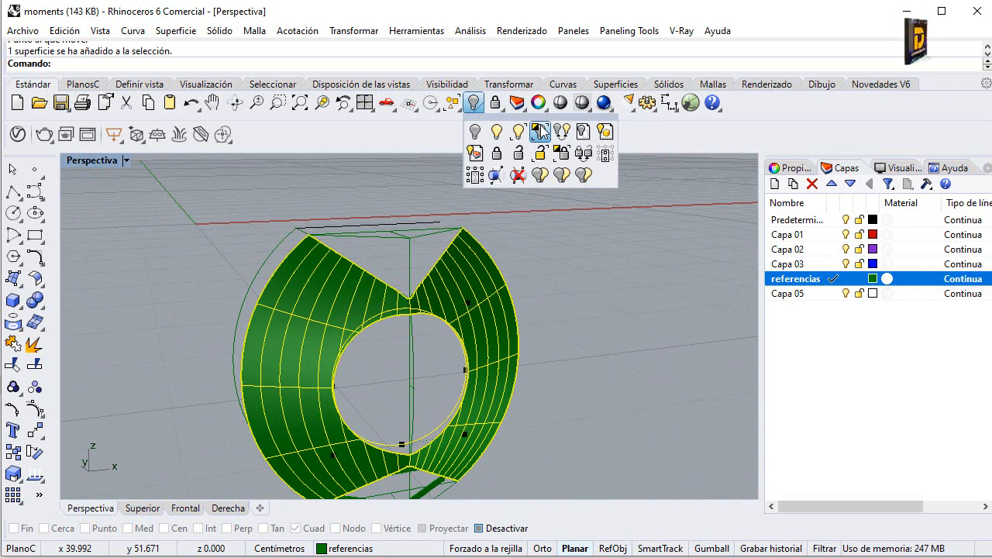
left_click(540, 132)
Step: Examine the gap between the front surface's round opening and the recessed circle, especially along its lower edge
left_click(411, 280)
right_click_drag(411, 280, 456, 348)
left_click(458, 348)
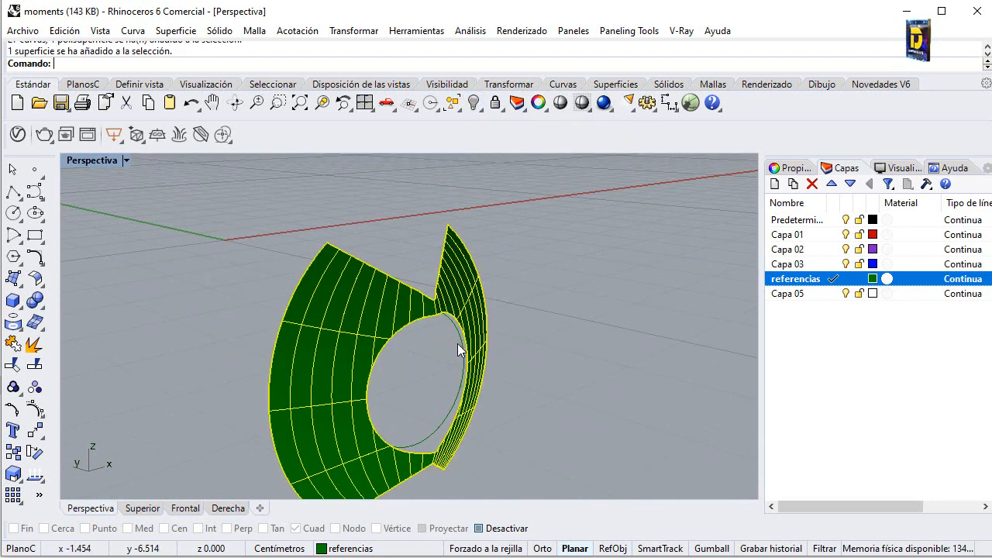
left_click(456, 336)
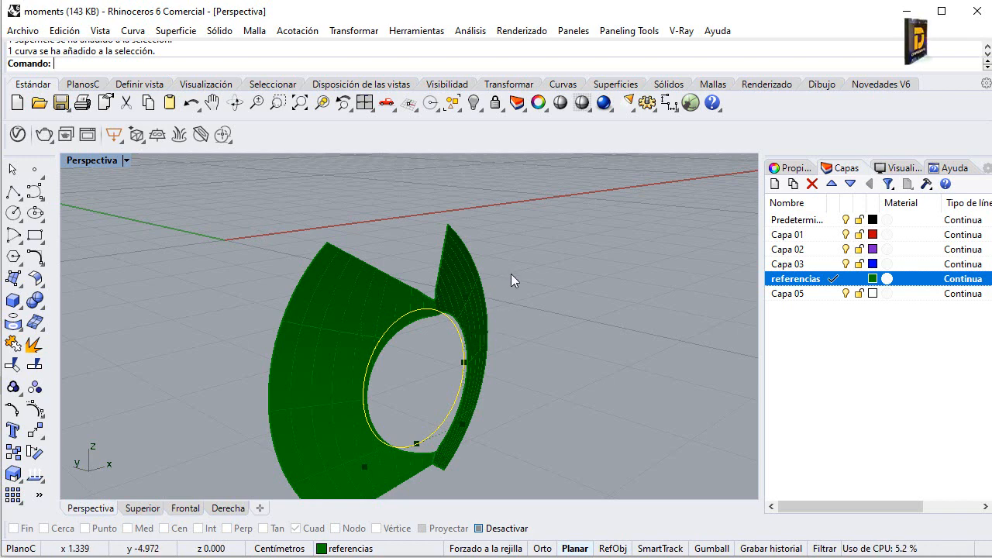
left_click(482, 317)
right_click_drag(562, 273, 574, 265)
key("Escape")
scroll(441, 462, "up", 11)
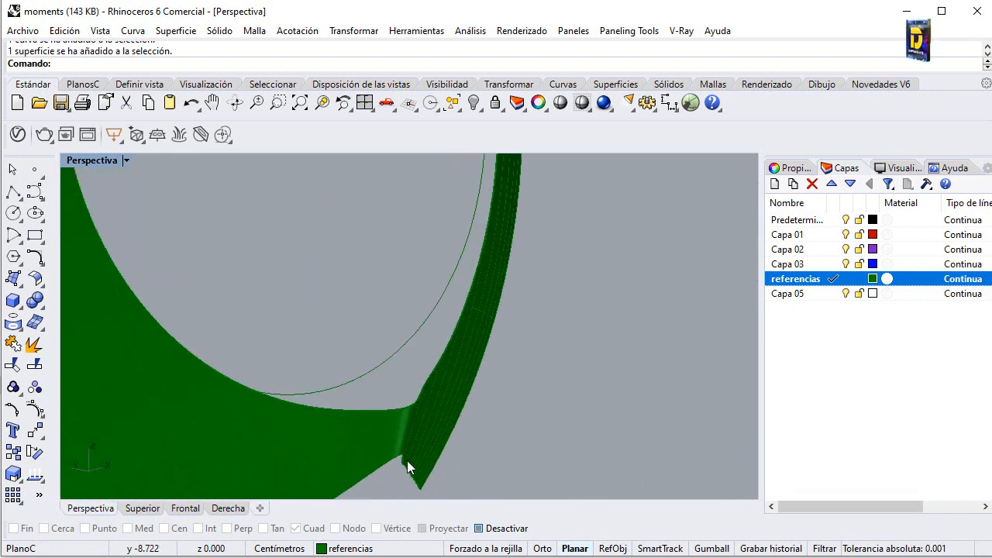
right_click_drag(405, 463, 388, 411)
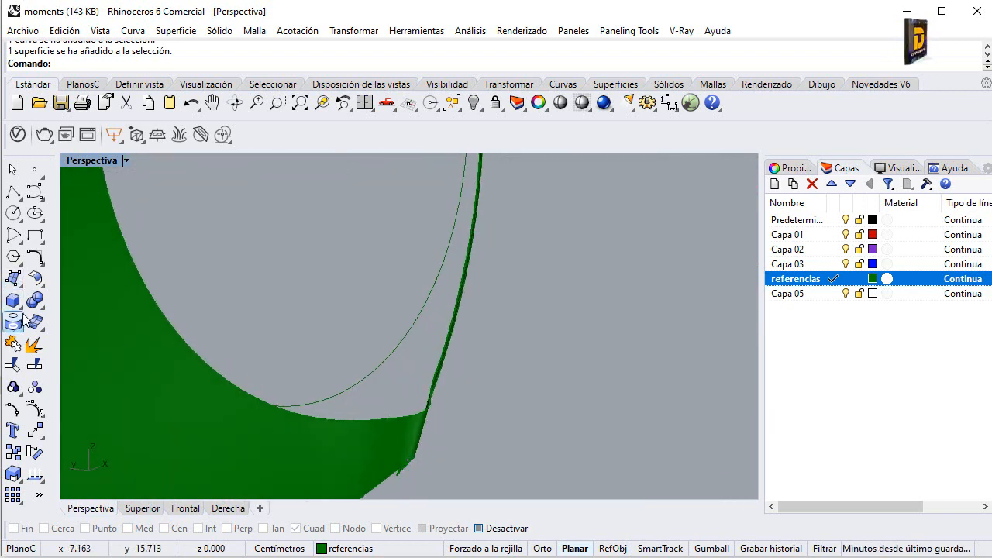
scroll(184, 294, "down", 3)
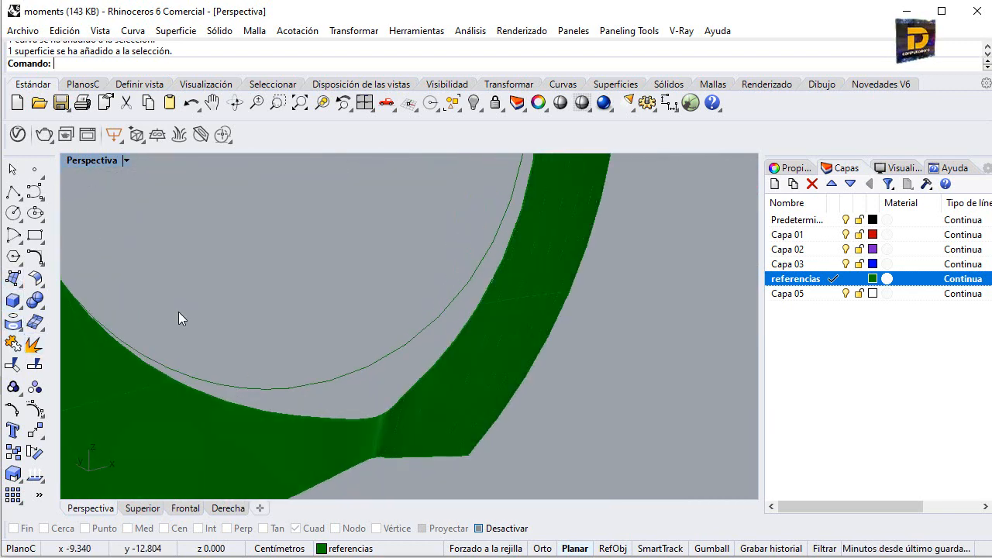
Step: Duplicate the front surface's round opening edge as a curve
left_click(21, 329)
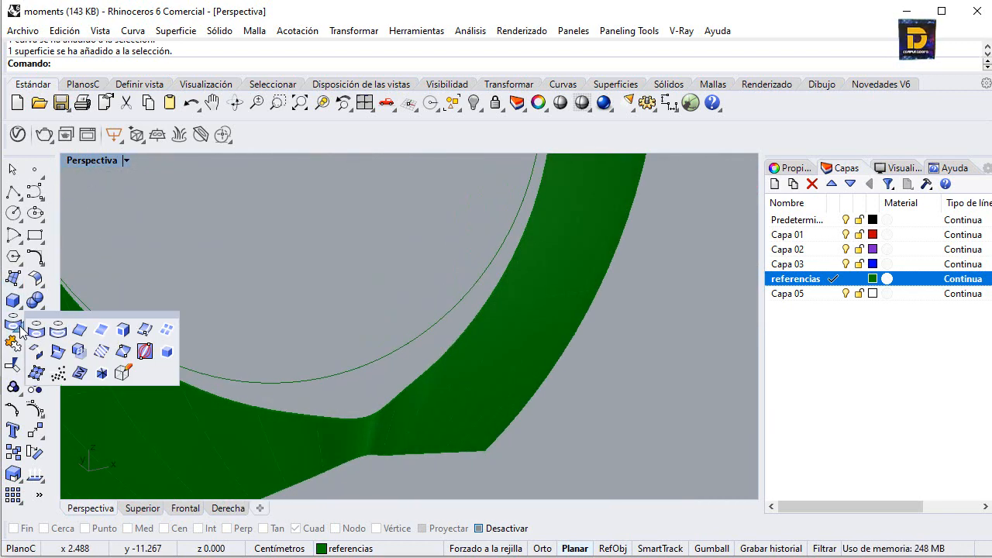
left_click(79, 329)
left_click(398, 392)
scroll(429, 408, "down", 5)
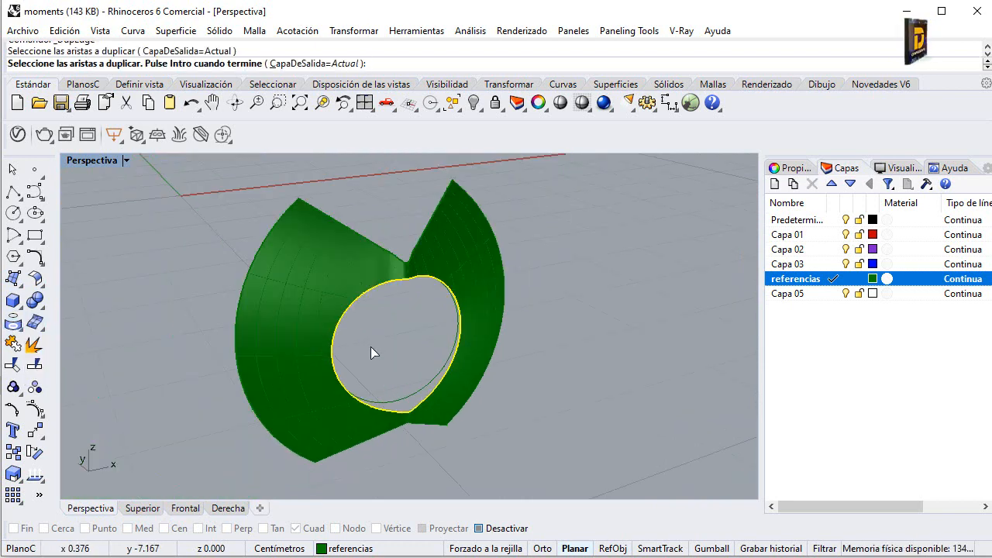
key("Return")
Step: Re-enable object snaps and draw a straight polyline from the upper point of the opening's edge to the top of the recessed circle
left_click(13, 192)
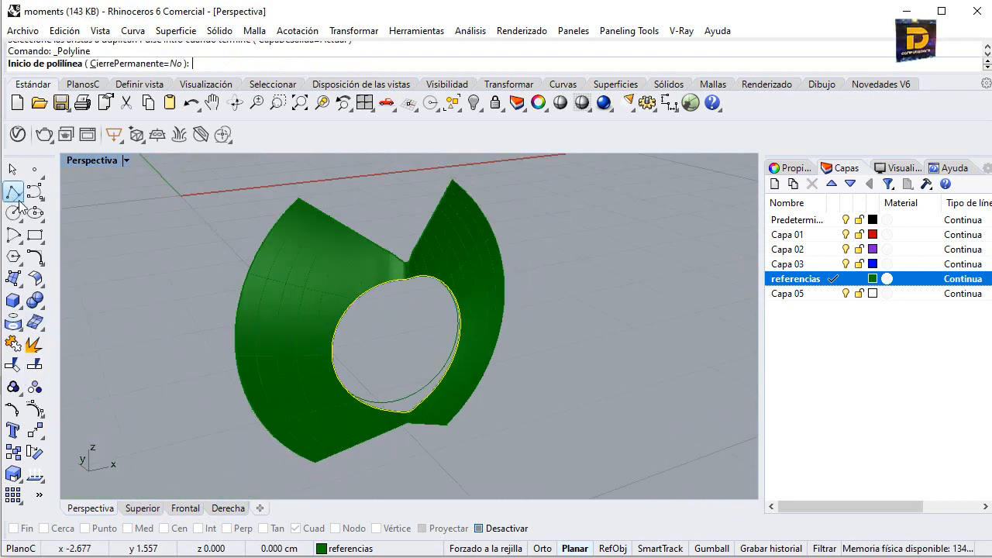
right_click_drag(431, 349, 387, 203)
scroll(388, 217, "up", 5)
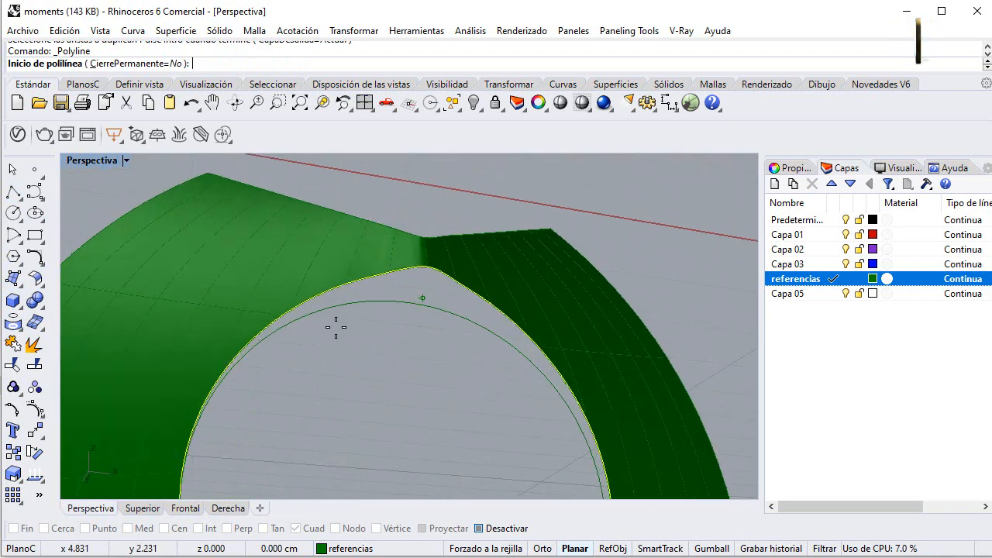
left_click(496, 528)
left_click(427, 268)
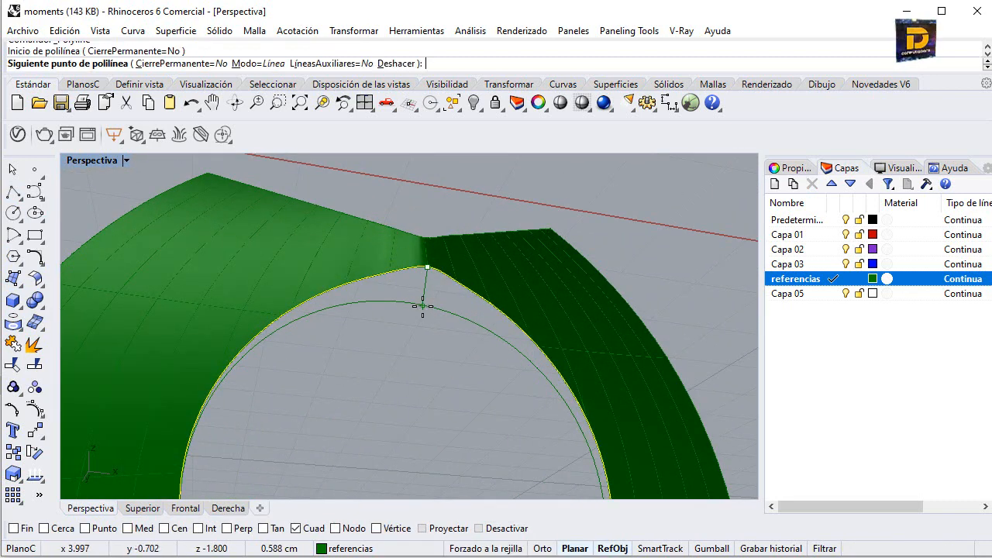
left_click(408, 303)
key("Return")
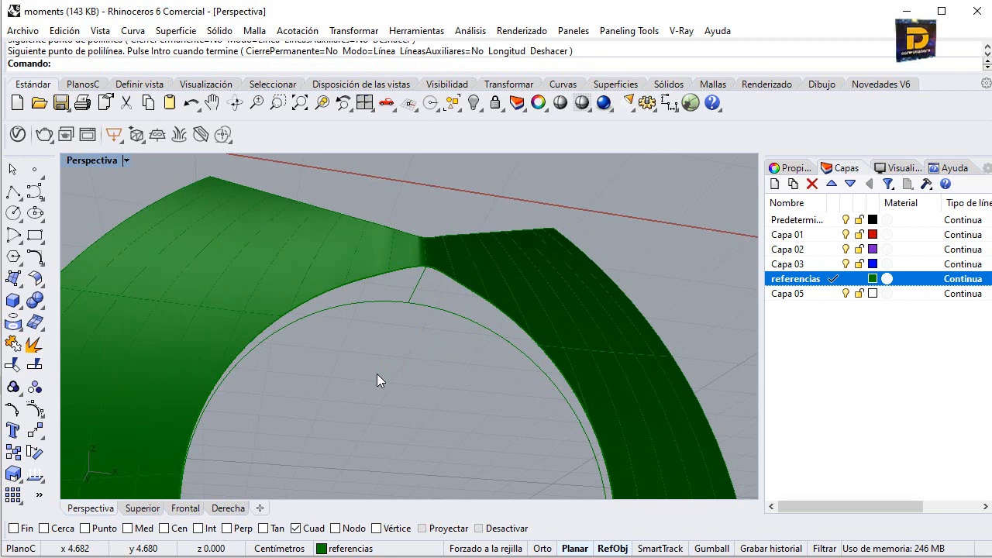
Step: Sweep the connecting line along two rails, the duplicated opening curve and the recessed circle, to form the recess wall
left_click(19, 291)
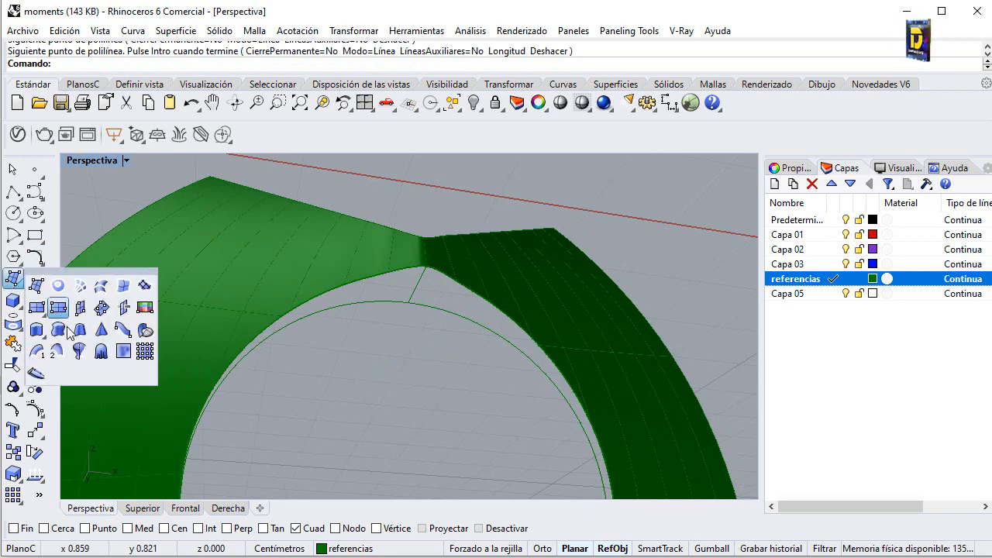
left_click(68, 344)
left_click(453, 283)
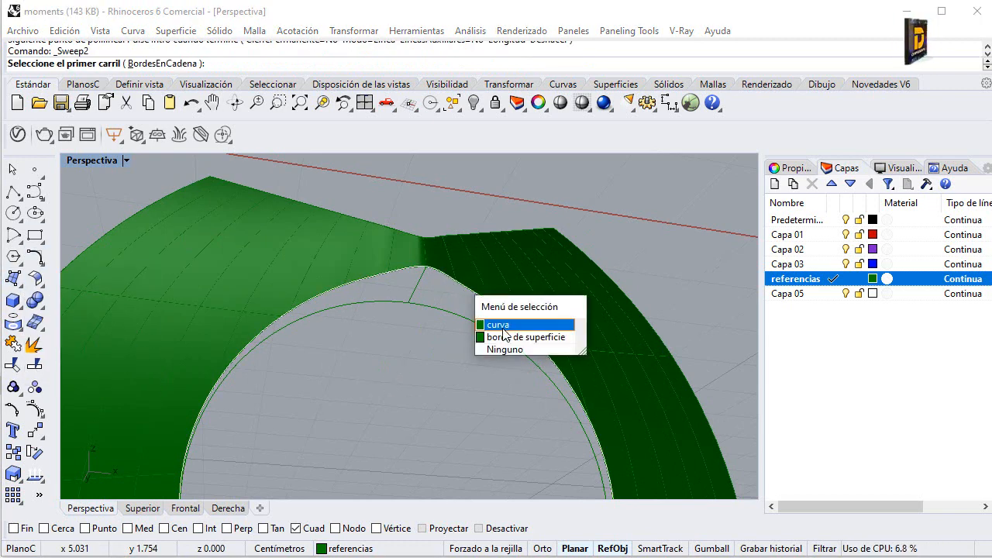
left_click(474, 323)
left_click(446, 316)
left_click(410, 299)
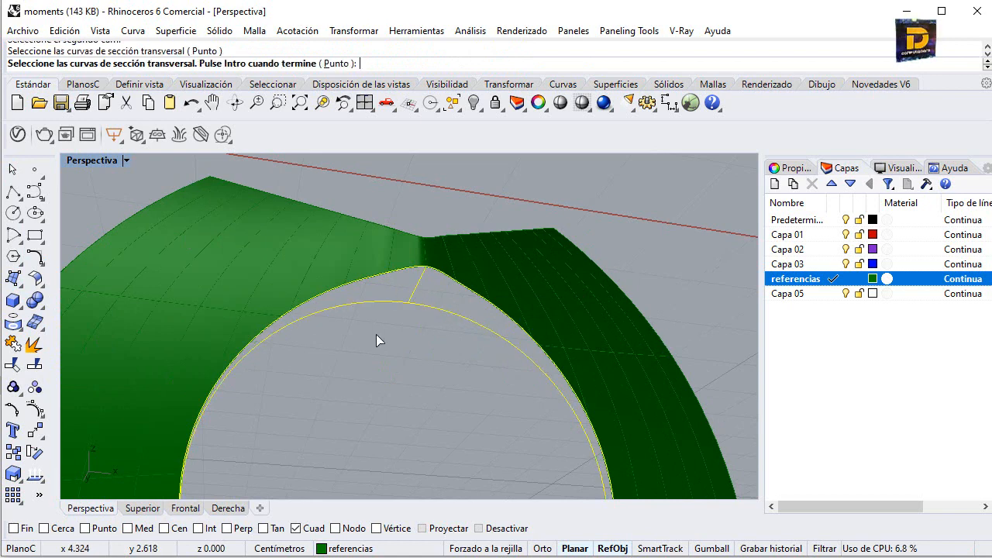
key("Return")
scroll(435, 302, "down", 8)
right_click_drag(438, 268, 473, 117)
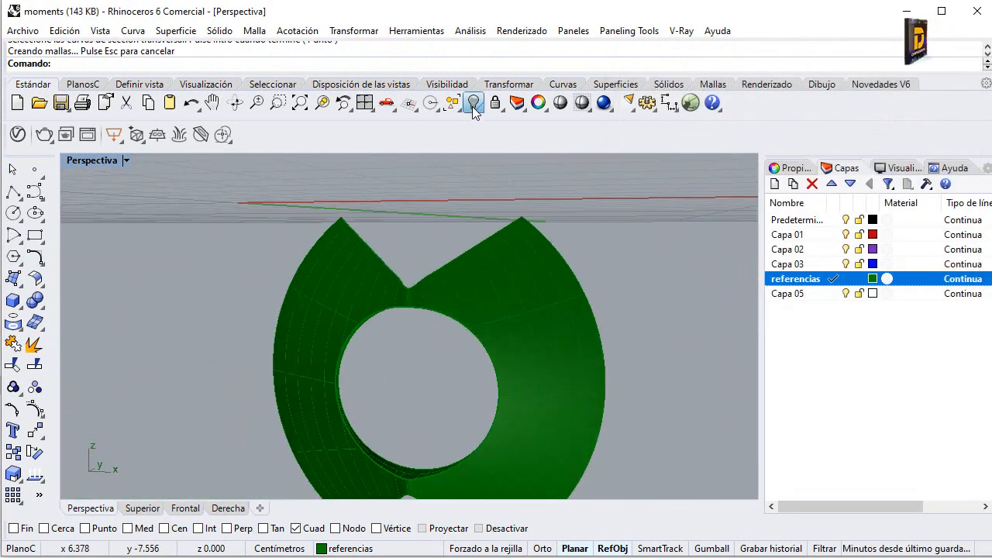
Step: Show all hidden objects and close the recessed circle with a planar surface made from its curve
left_click(474, 105)
right_click_drag(370, 277, 365, 372)
left_click(12, 284)
left_click(60, 287)
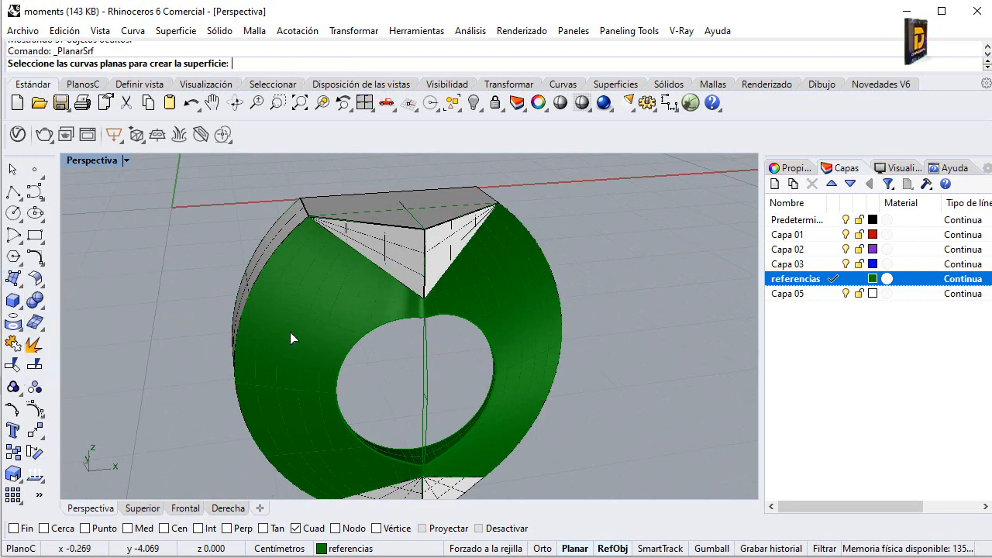
scroll(453, 440, "up", 6)
left_click(457, 445)
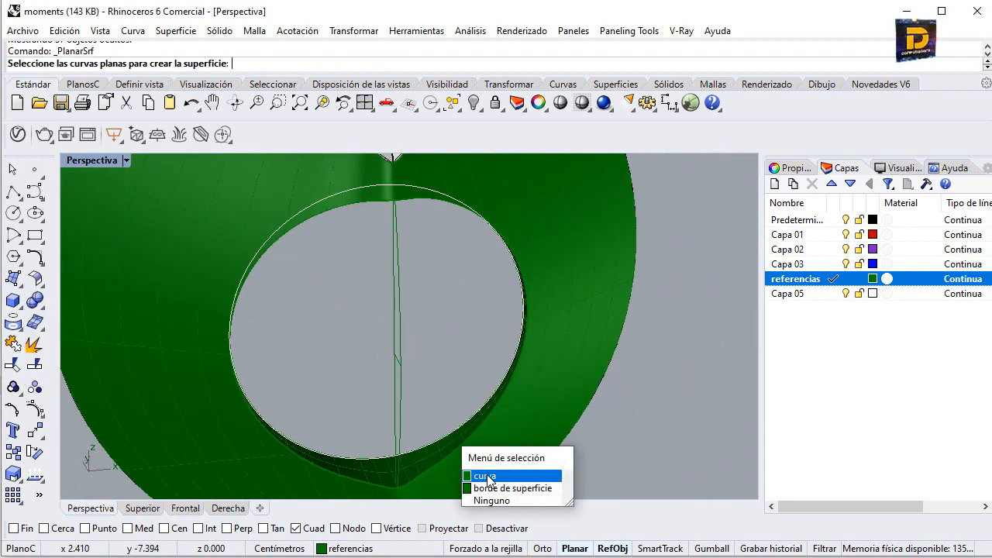
left_click(484, 473)
key("Return")
scroll(465, 380, "down", 6)
Step: Close the open back of the bottle body with a planar surface built from its rear side, upper and lower edge curves
right_click_drag(480, 376, 379, 297)
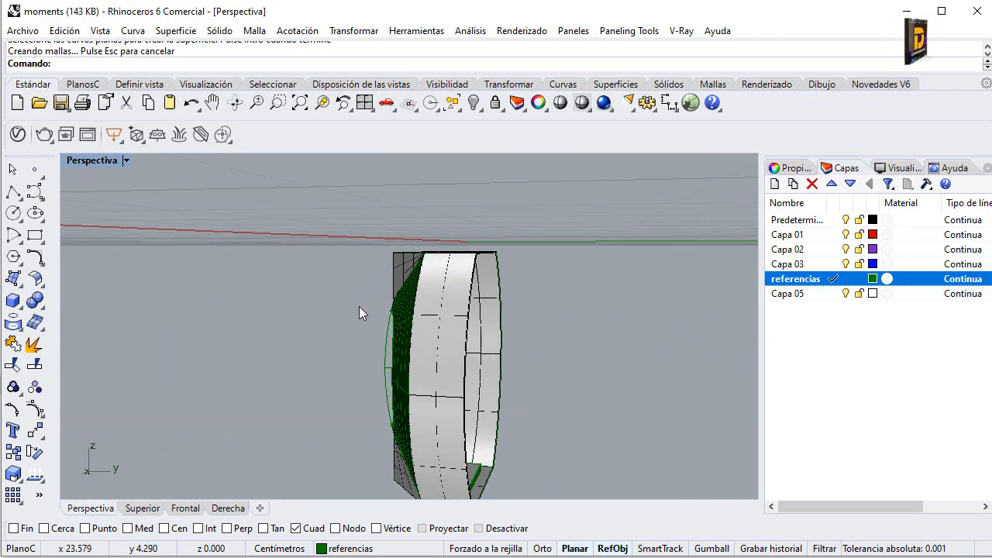
right_click_drag(358, 306, 370, 338)
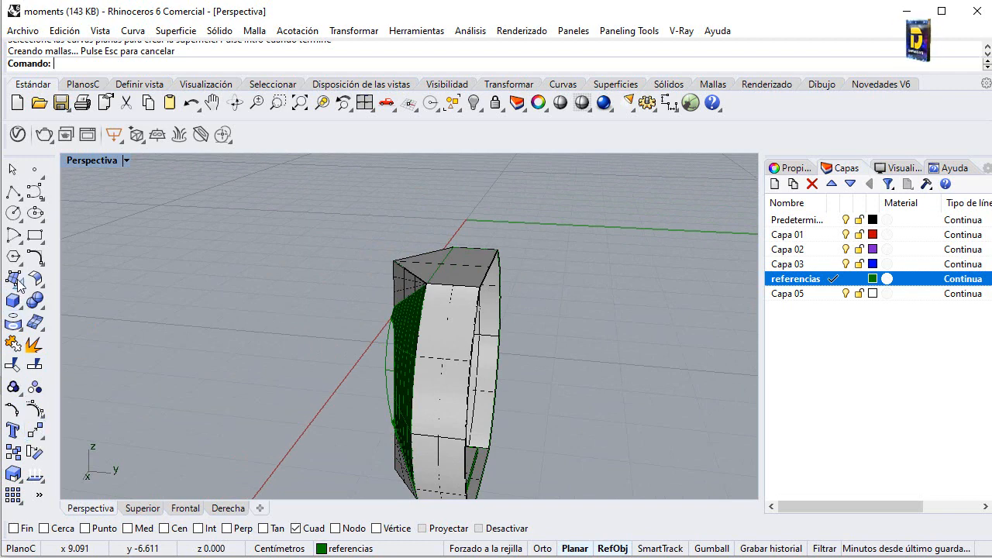
left_click(17, 281)
left_click(59, 287)
left_click(478, 316)
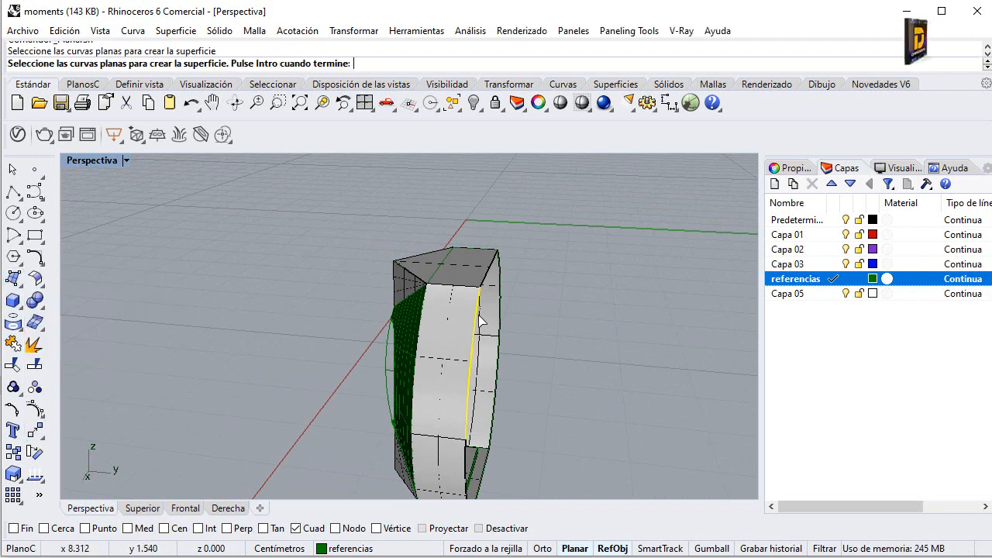
left_click(487, 285)
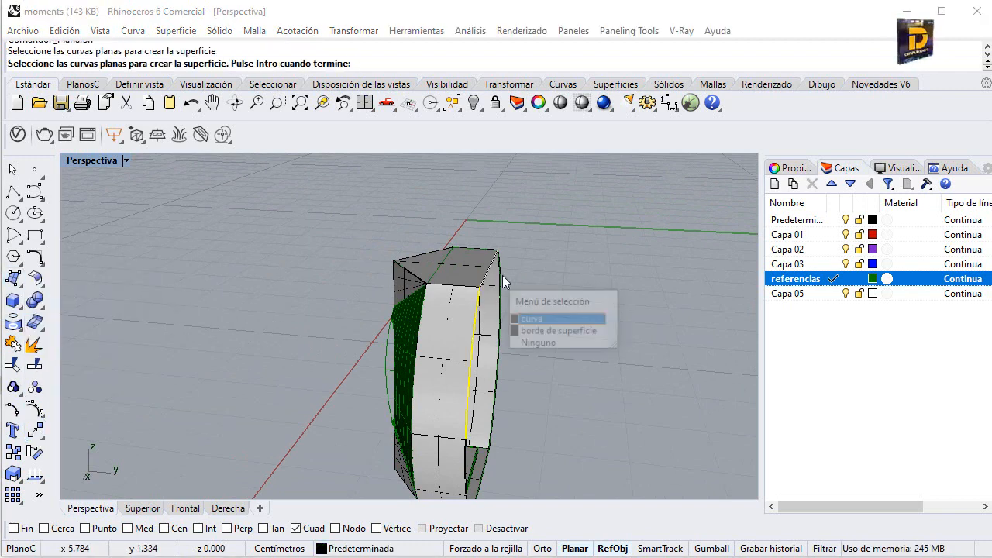
right_click(531, 324)
left_click(526, 320)
left_click(524, 319)
right_click_drag(510, 282, 479, 285)
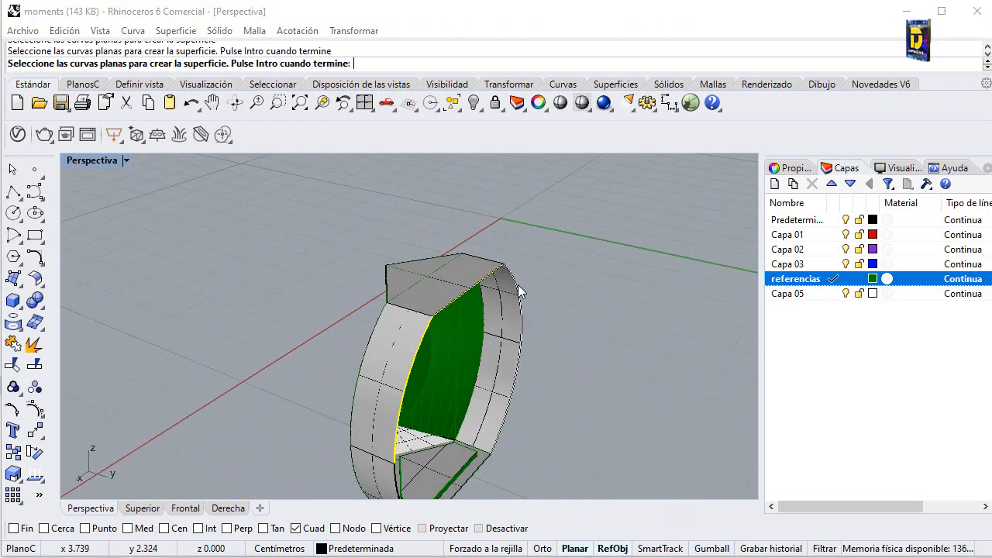
left_click(518, 290)
left_click(557, 329)
right_click_drag(542, 341, 434, 390)
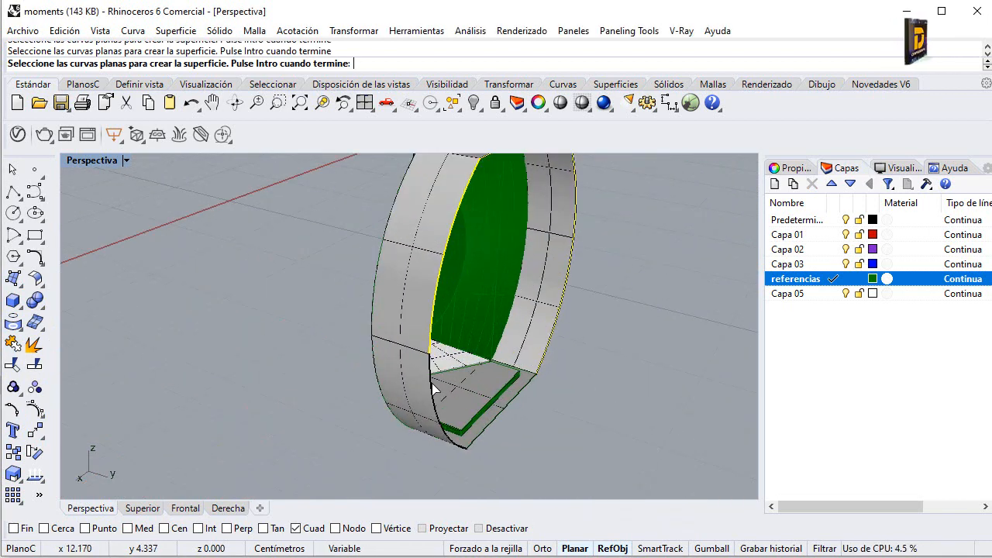
left_click(477, 448)
left_click(514, 483)
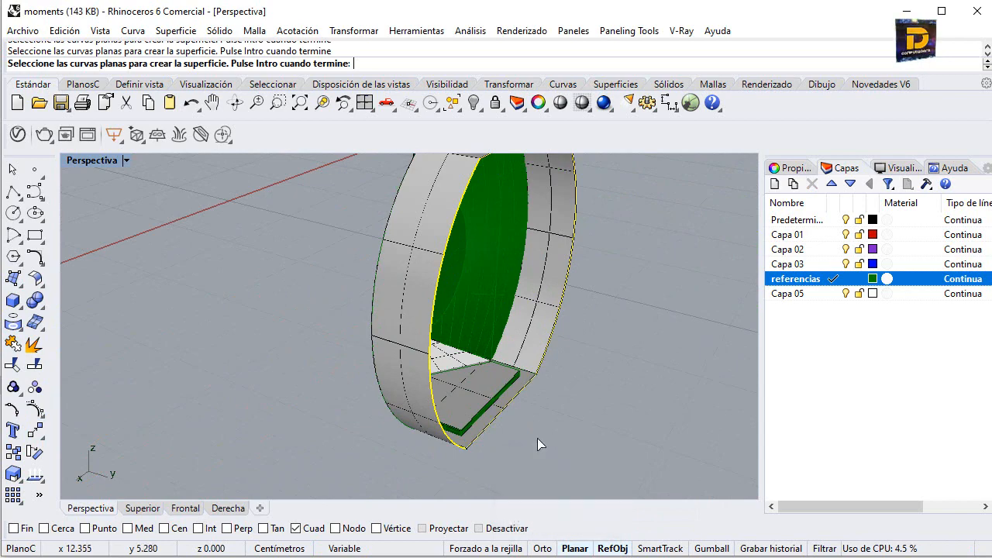
key("Return")
scroll(535, 426, "down", 5)
right_click_drag(438, 368, 359, 322)
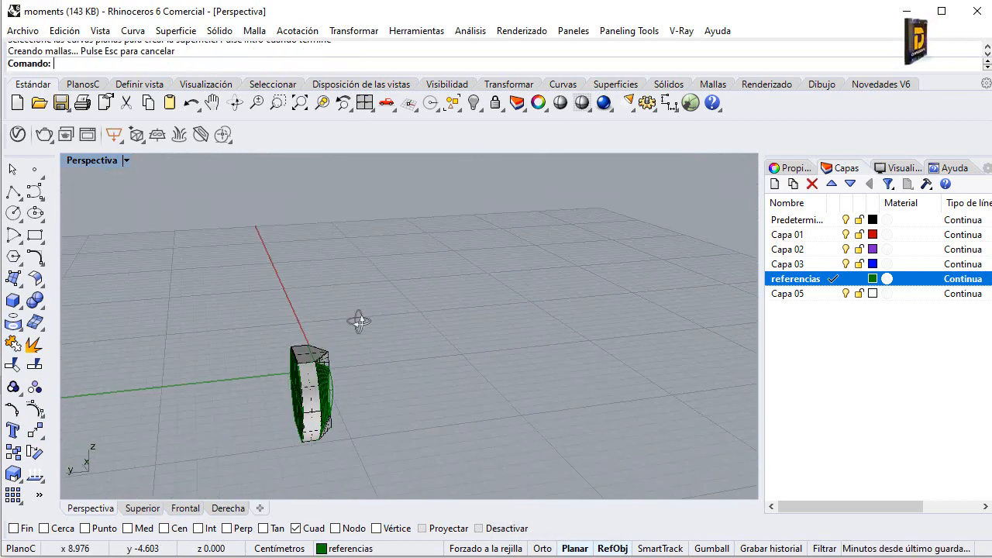
scroll(268, 359, "up", 6)
mouse_move(270, 362)
right_mouse_down()
mouse_move(264, 350)
mouse_move(349, 367)
mouse_move(286, 359)
right_mouse_up()
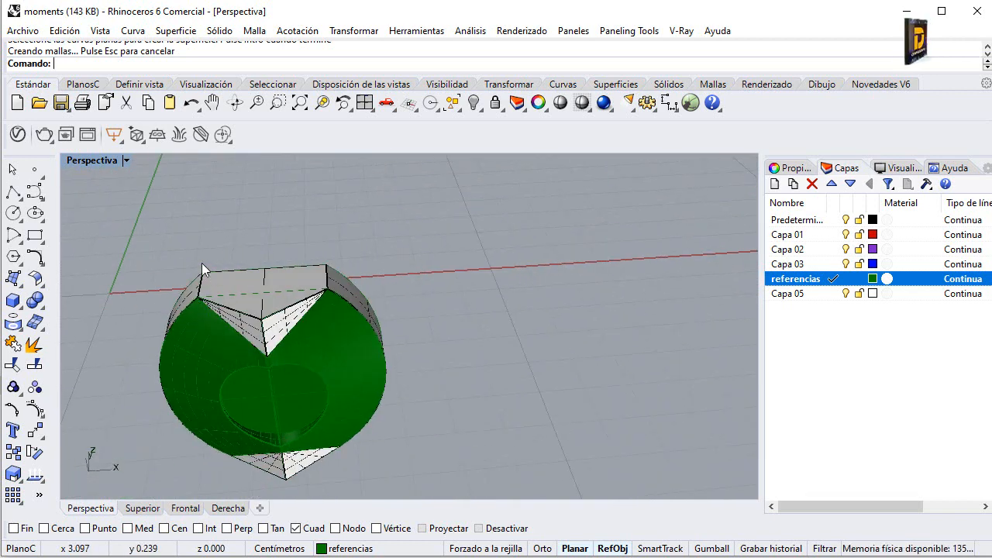
Step: Restore the four-view layout and move the front surface, recess wall and circular recess face to the Predeterminada layer
double_click(89, 160)
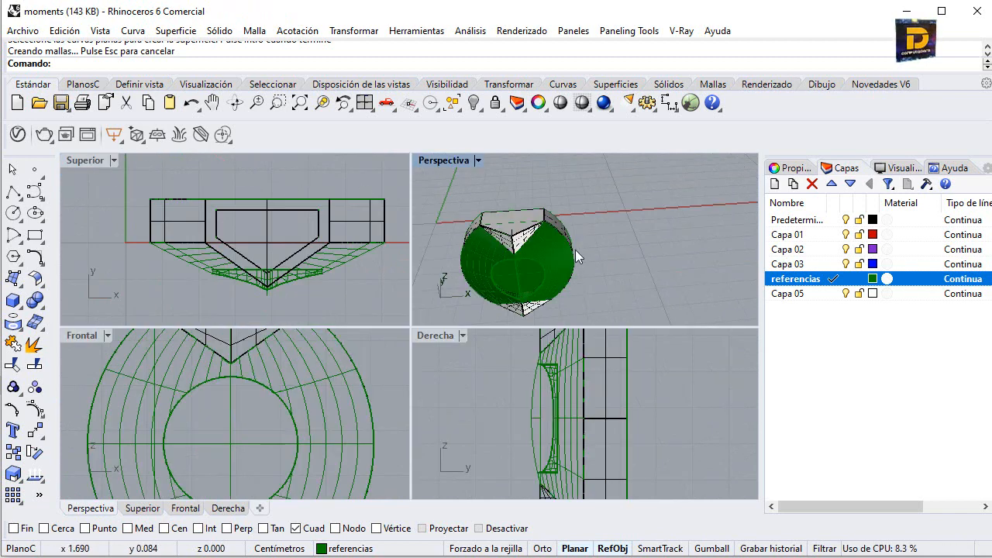
scroll(575, 249, "up", 6)
left_click(508, 198)
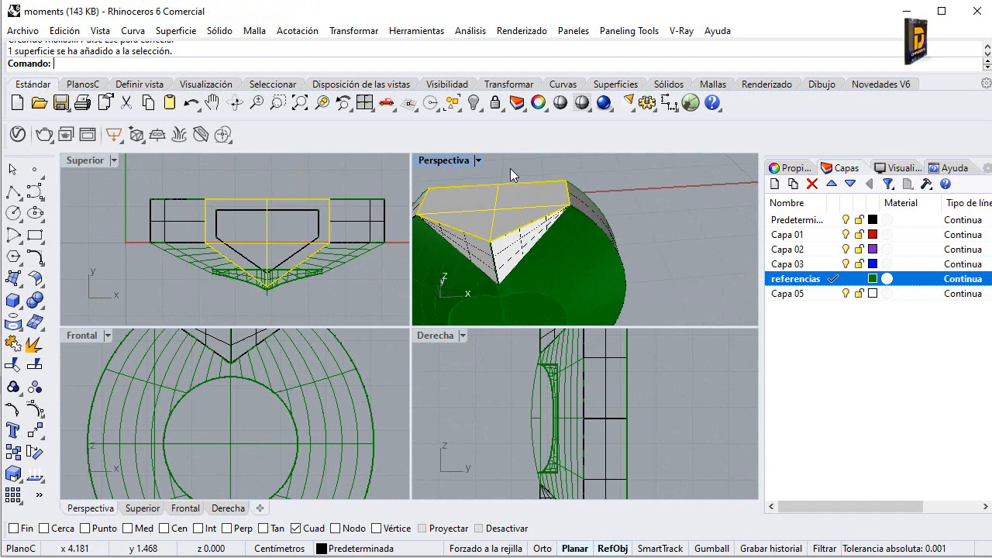
scroll(578, 242, "down", 3)
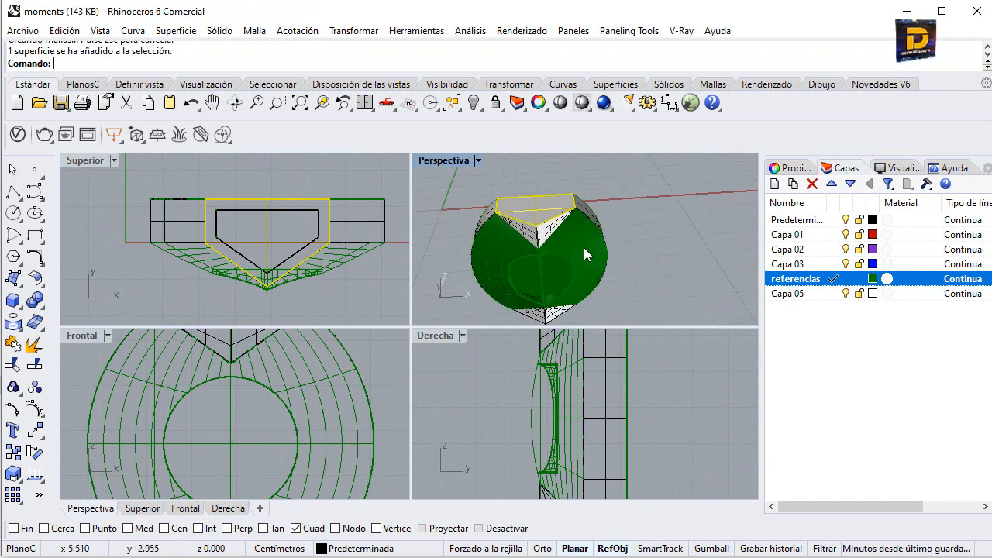
left_click(584, 249)
right_click_drag(596, 248, 612, 273)
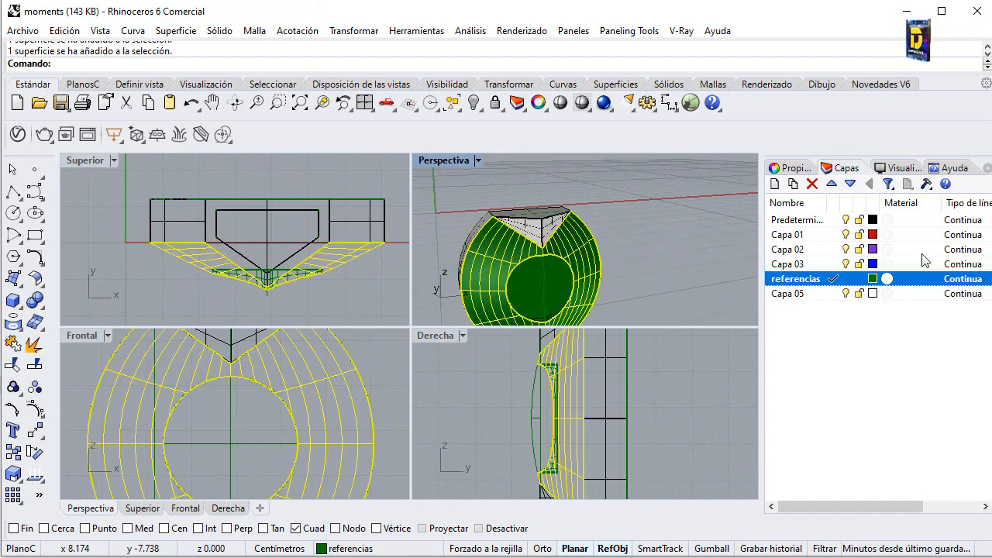
scroll(544, 276, "up", 6)
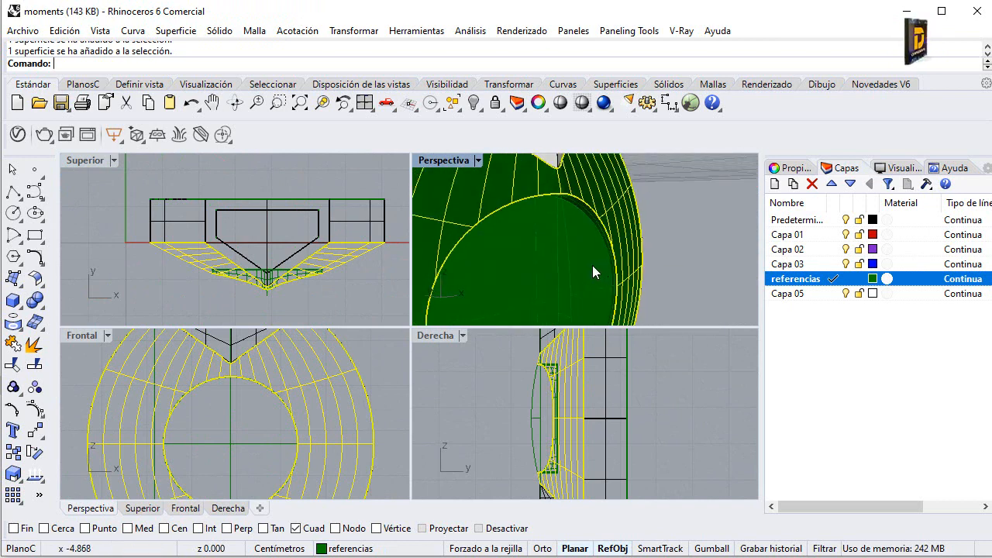
left_click(609, 244, "shift")
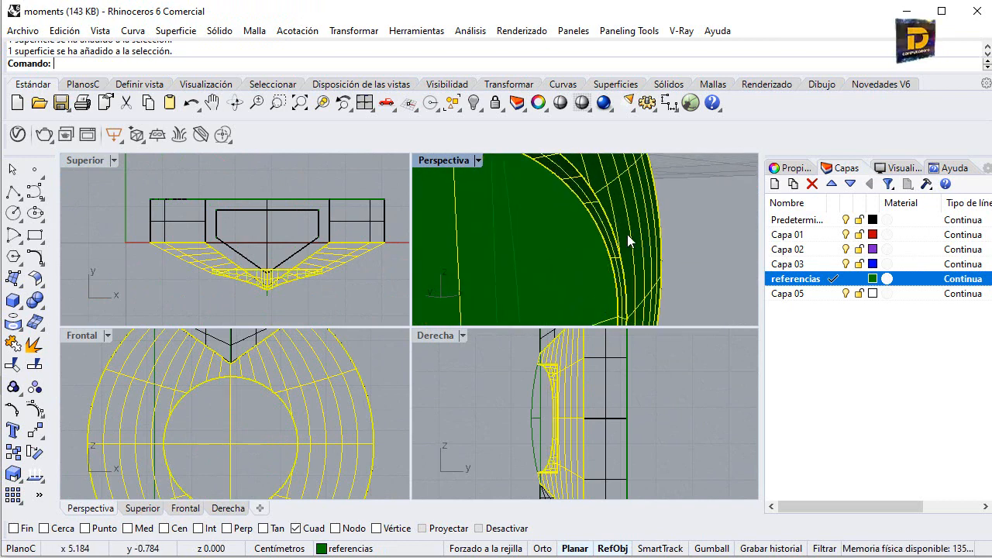
right_click(793, 220)
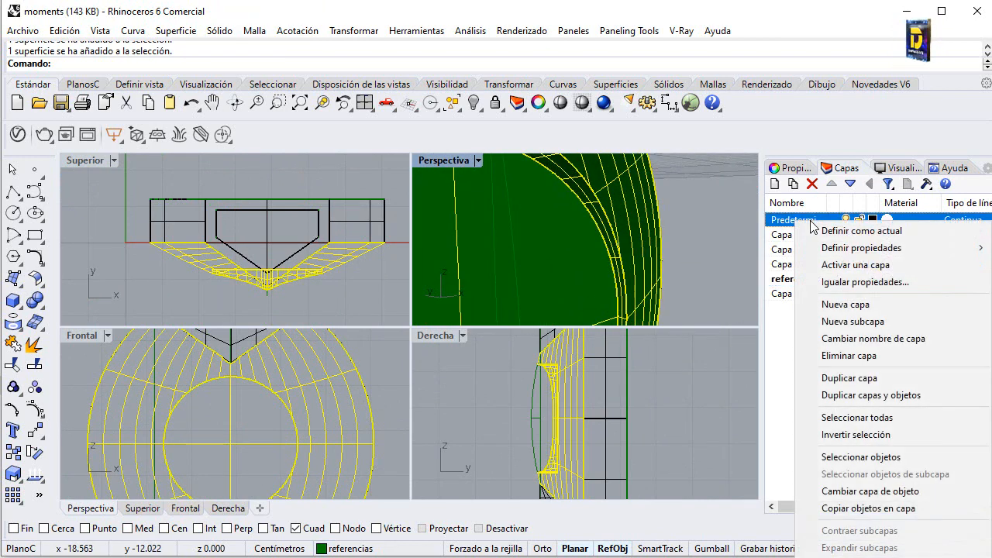
left_click(854, 491)
key("Escape")
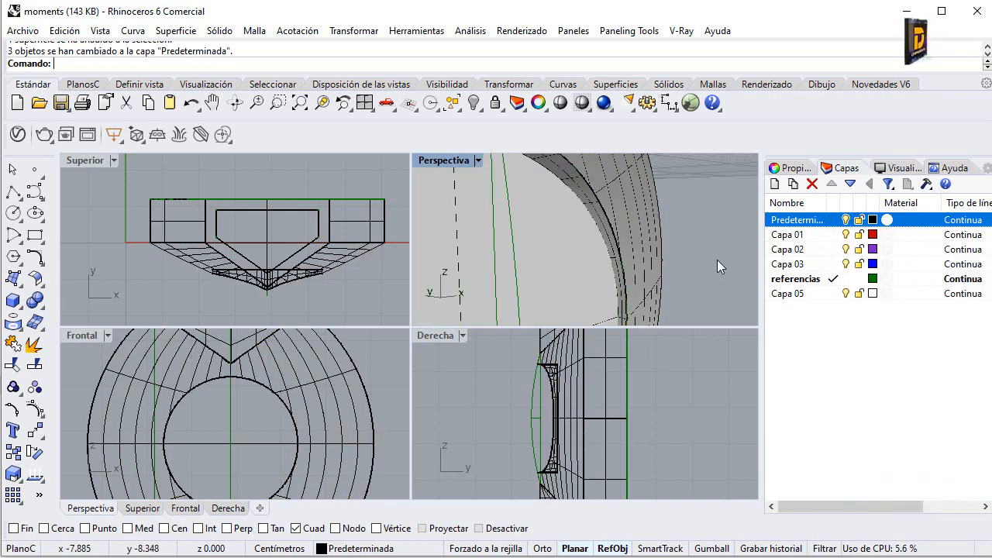
scroll(716, 260, "down", 5)
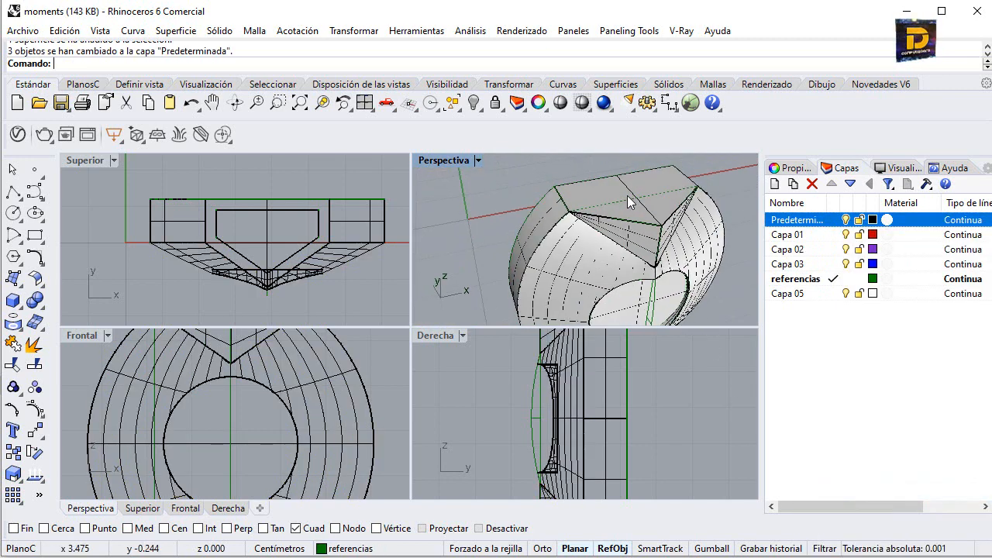
Step: Isolate the planar top surface of the bottle body, hiding everything else
left_click(628, 201)
left_click(608, 233)
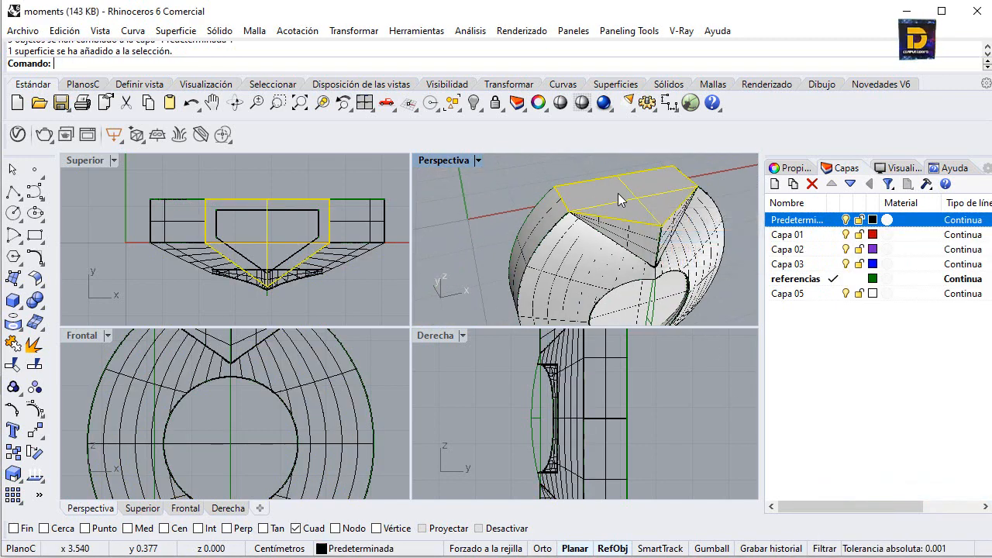
left_click(483, 112)
left_click(543, 133)
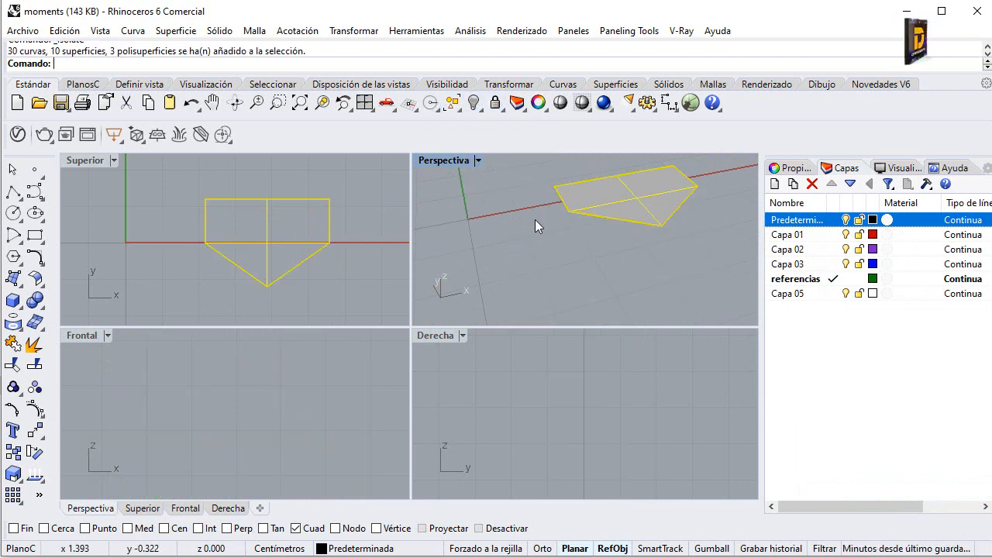
key("Escape")
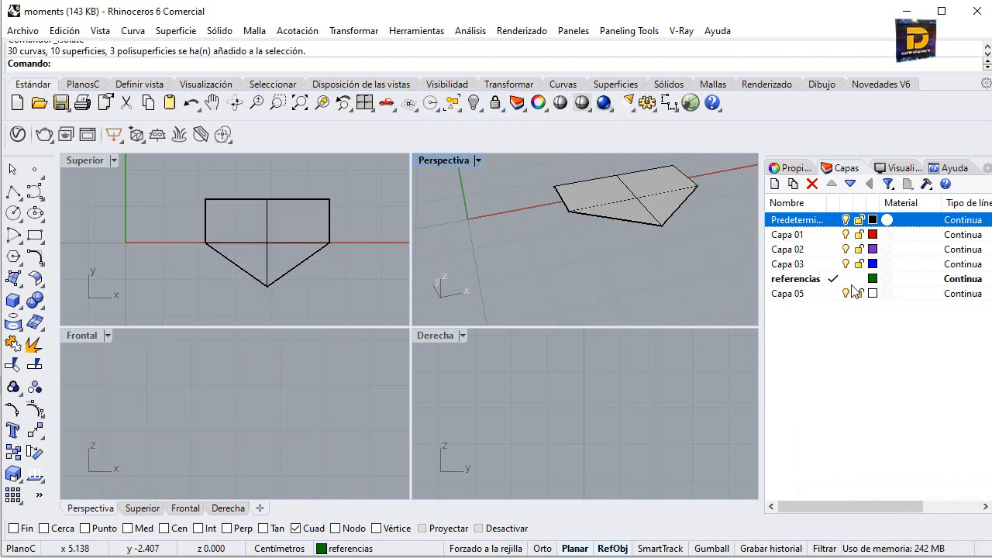
Step: Draw a horizontal line across the rectangular part of the top face, between the midpoints of its two short side edges
left_click(13, 192)
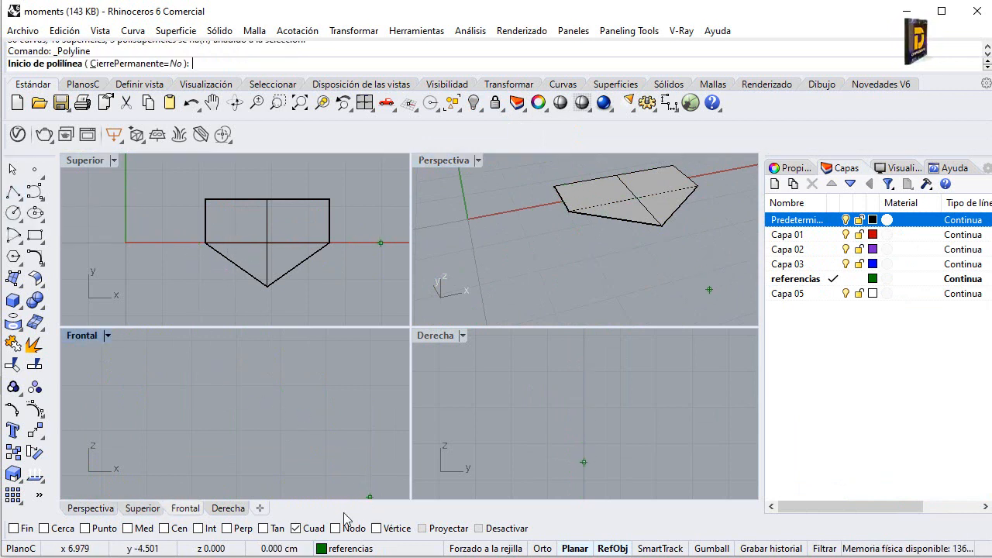
right_click(145, 528)
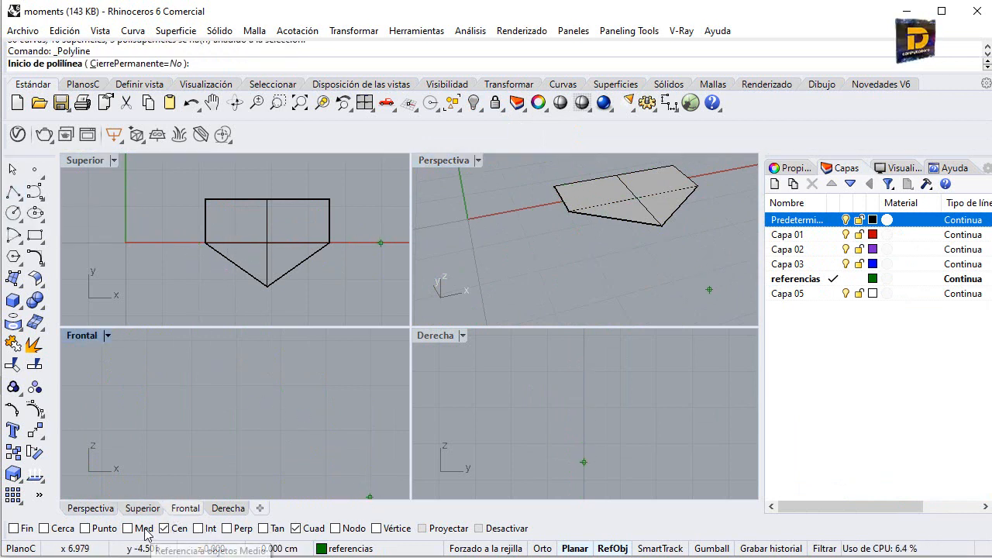
left_click(205, 222)
left_click(329, 222)
key("Return")
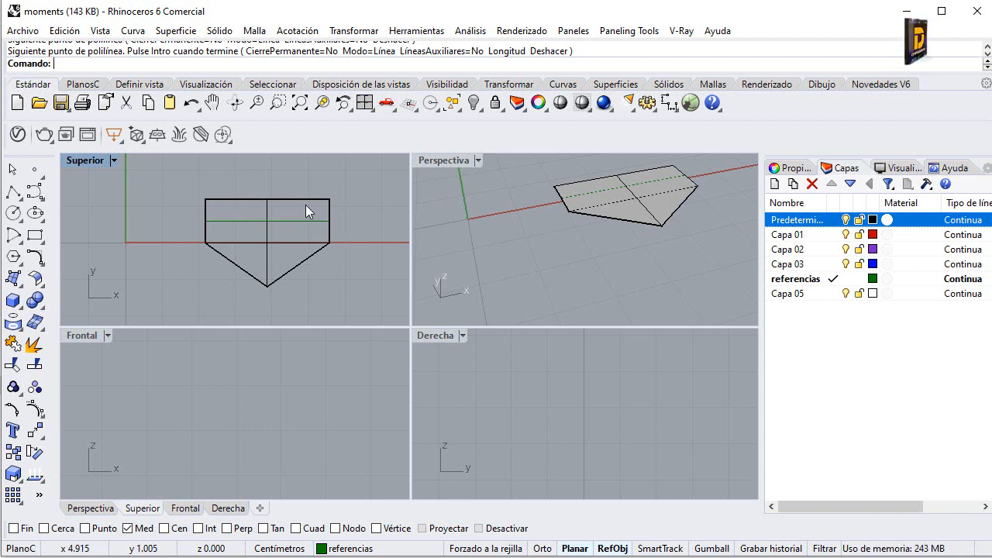
Step: Draw an ellipse centred on the line's midpoint, with half-axes of 0.6 cm to the rear edge and 1.7 cm to the side edge
left_click(37, 221)
left_click(268, 221)
scroll(271, 199, "up", 2)
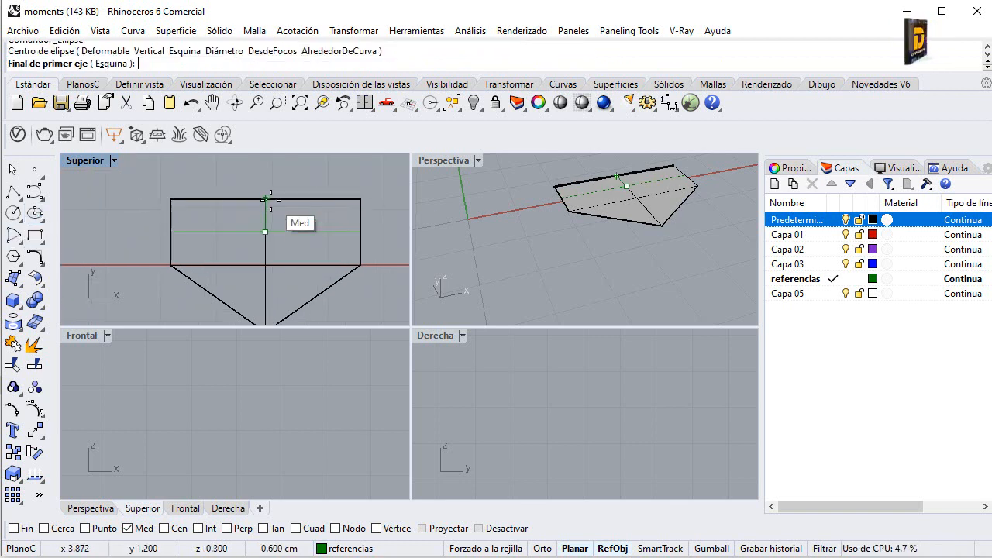
left_click(266, 199)
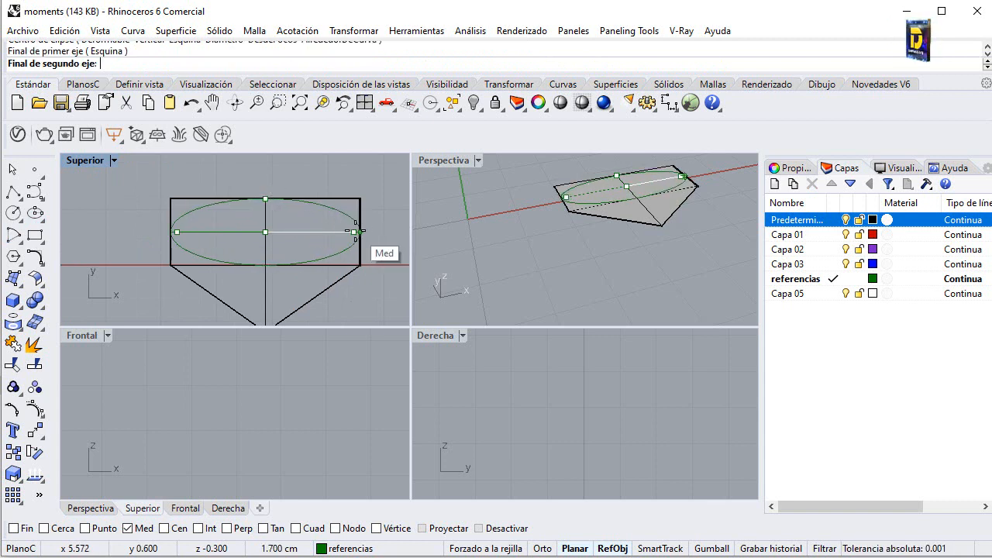
left_click(358, 232)
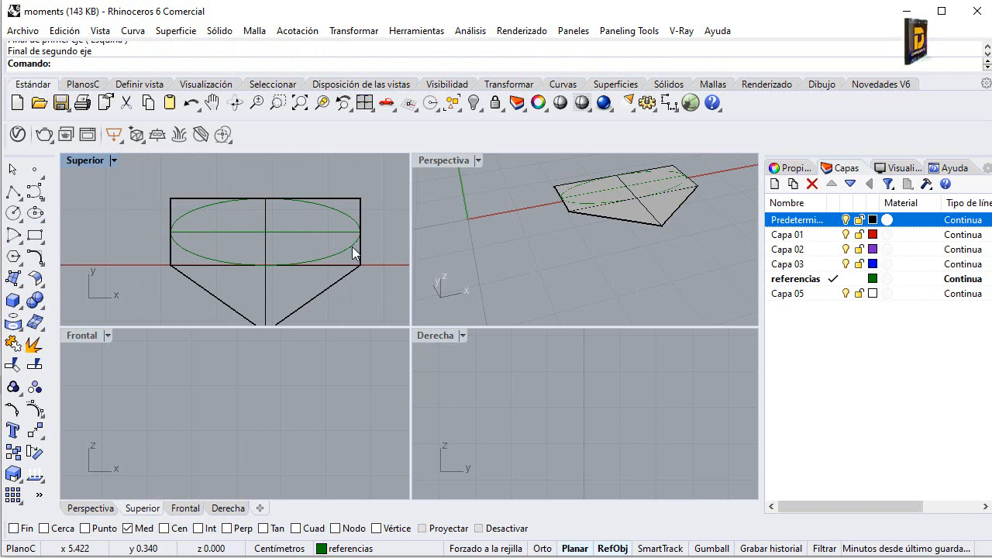
left_click(333, 249)
right_click_drag(310, 247, 317, 217)
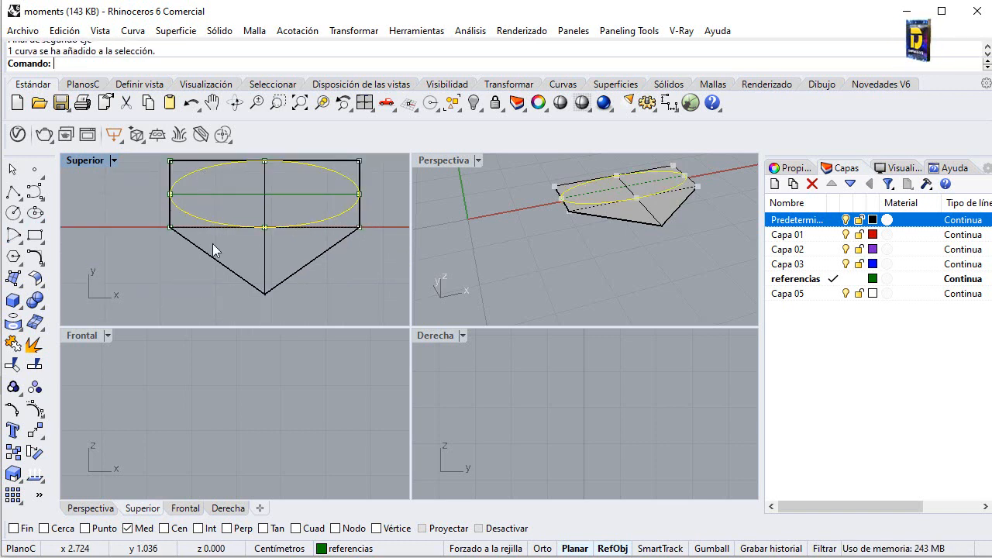
left_click(226, 271)
key("Escape")
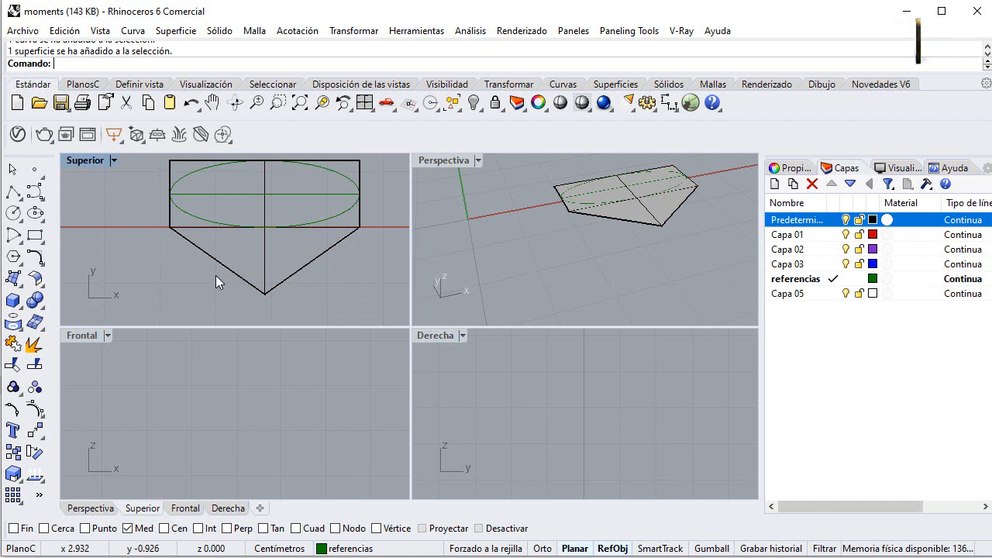
left_click(232, 223)
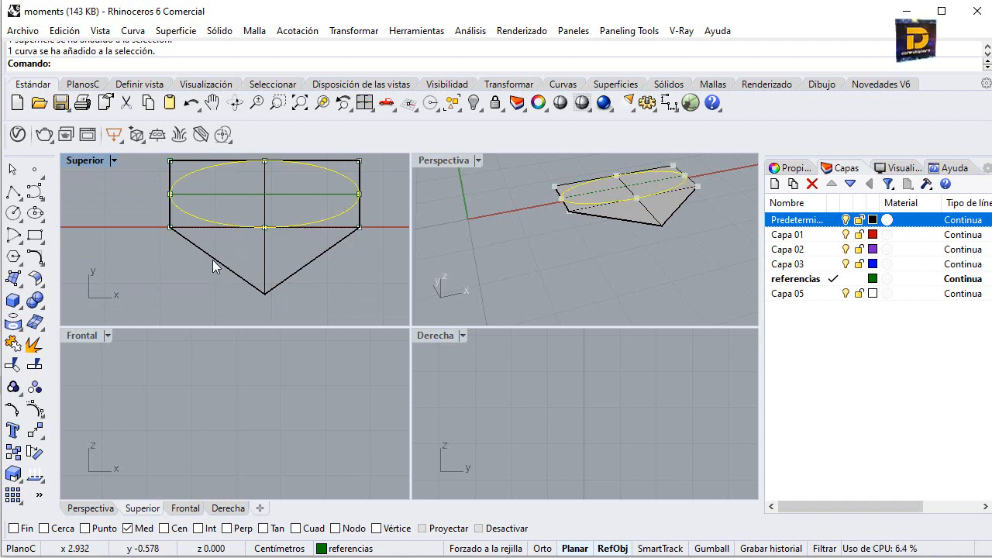
left_click(212, 260)
left_click(194, 217)
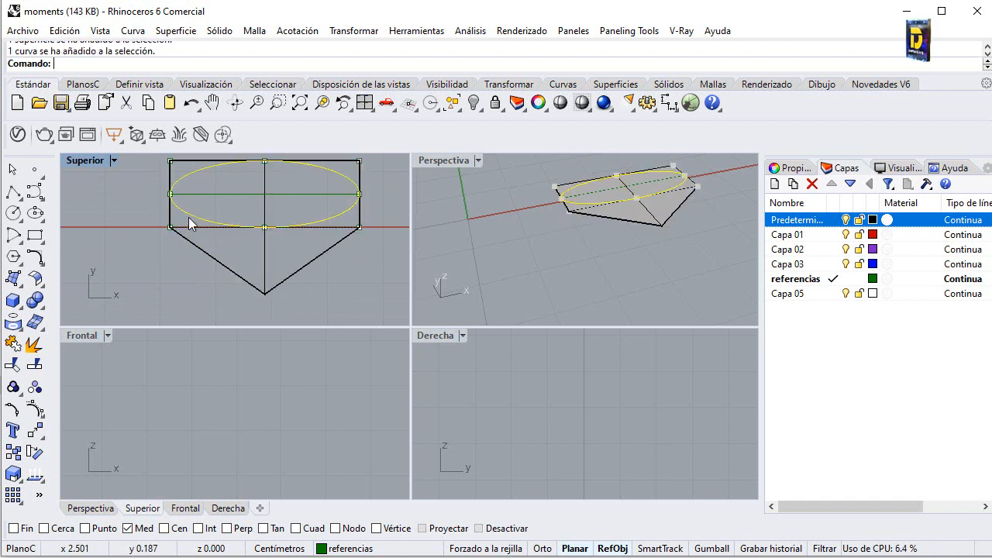
left_click(174, 271)
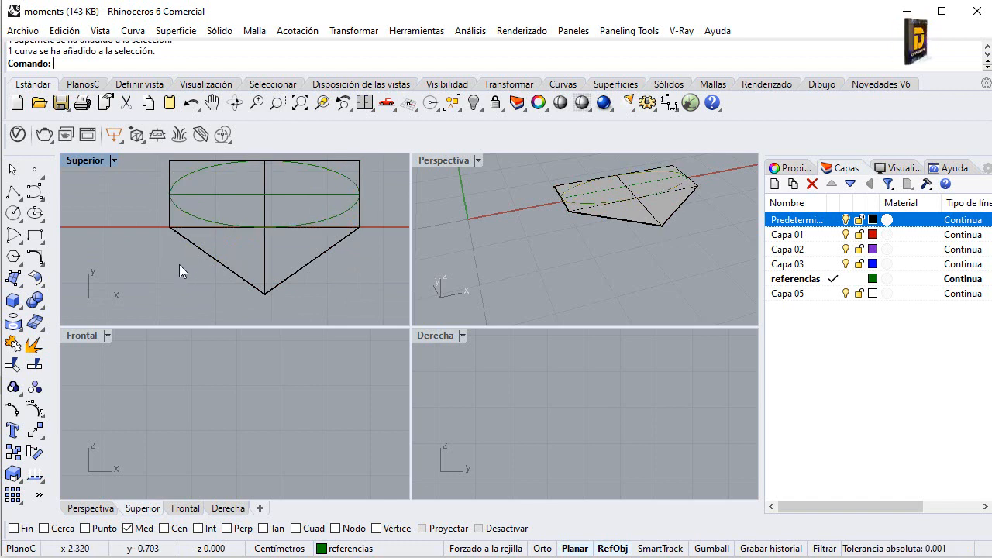
Step: Duplicate the two sloping front edges of the top face and join them into one V-shaped curve
left_click(13, 322)
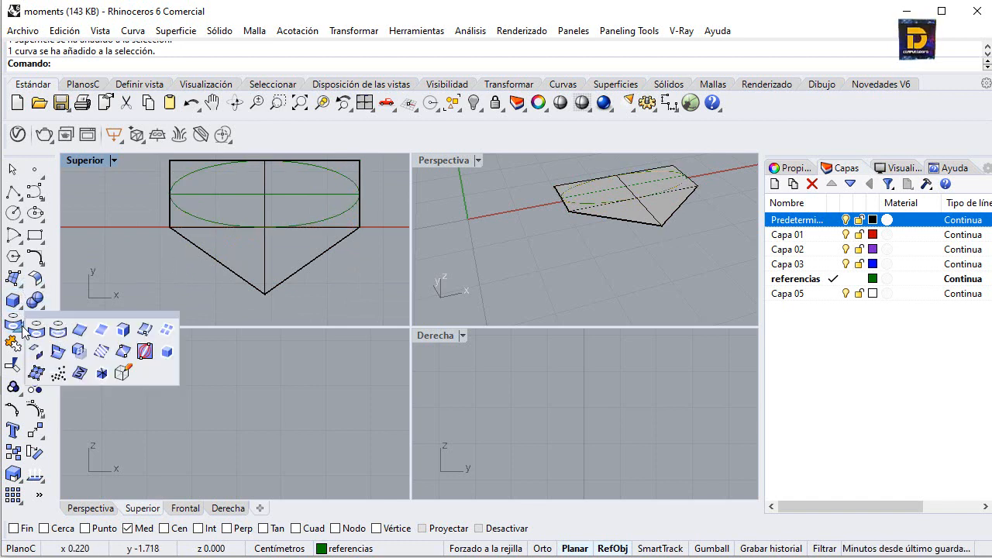
left_click(82, 330)
left_click(230, 271)
left_click(304, 265)
key("Return")
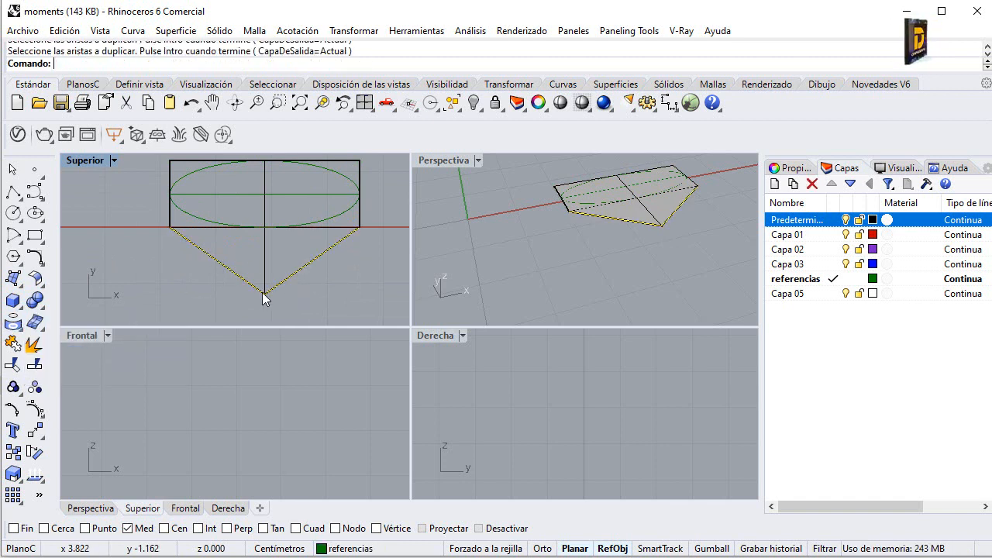
left_click(13, 344)
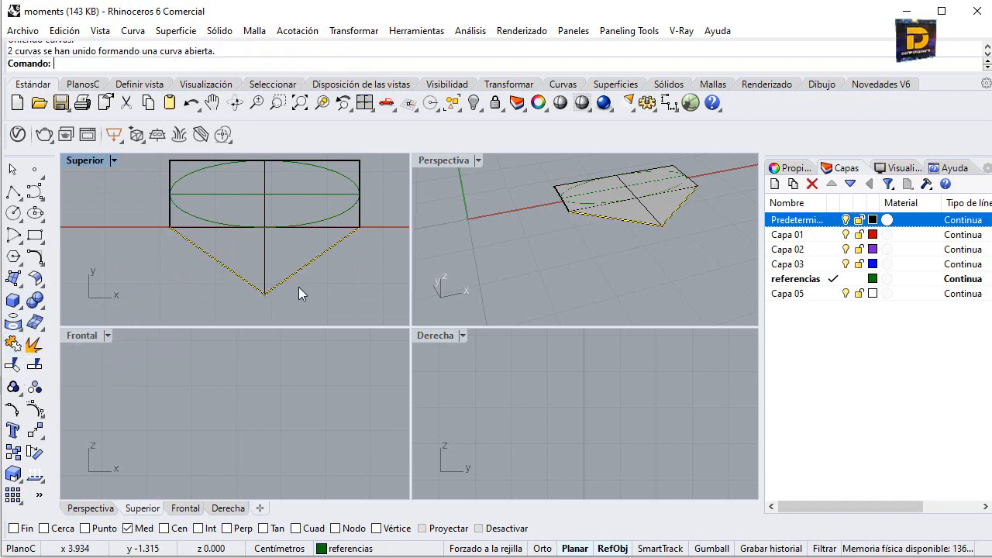
Step: Offset the V-shaped curve inward with flat caps, using the through-point option and a Near-snapped point on the ellipse's front arc
left_click(36, 259)
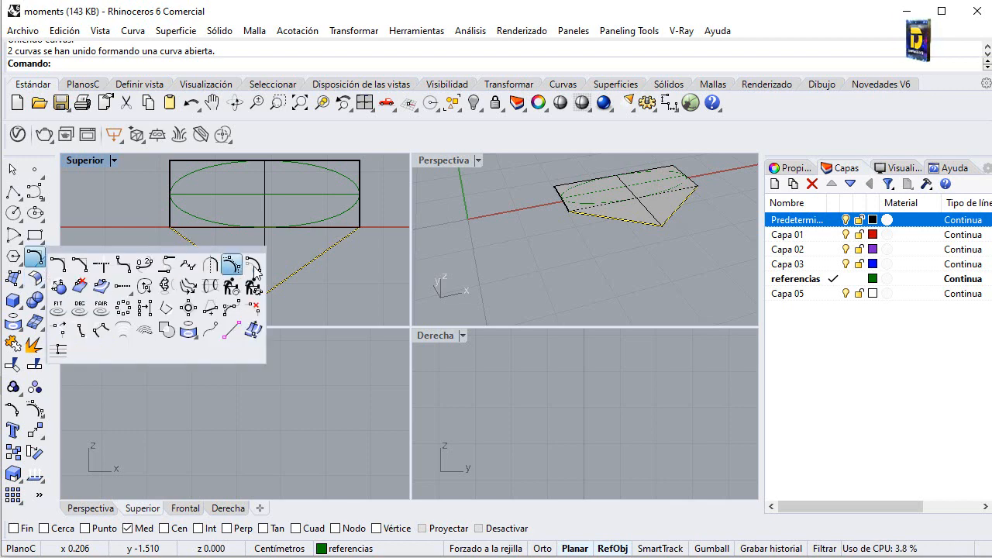
left_click(255, 265)
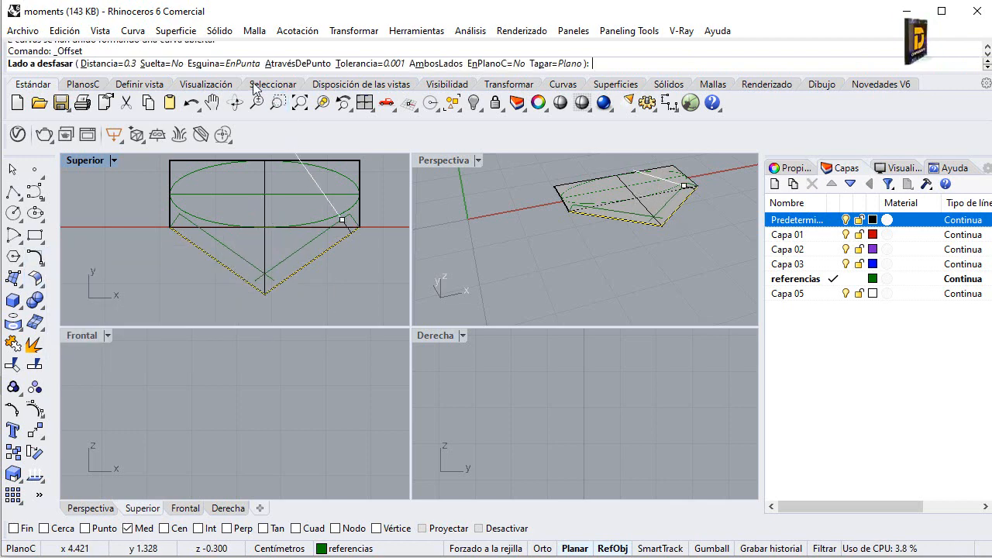
left_click(289, 64)
scroll(200, 227, "up", 5)
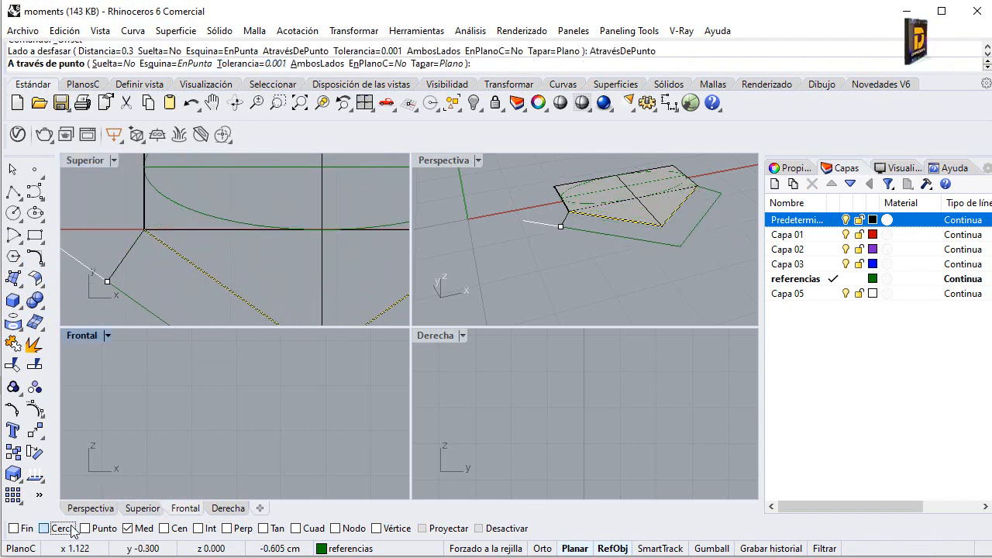
left_click(44, 528)
right_click_drag(211, 192, 207, 237)
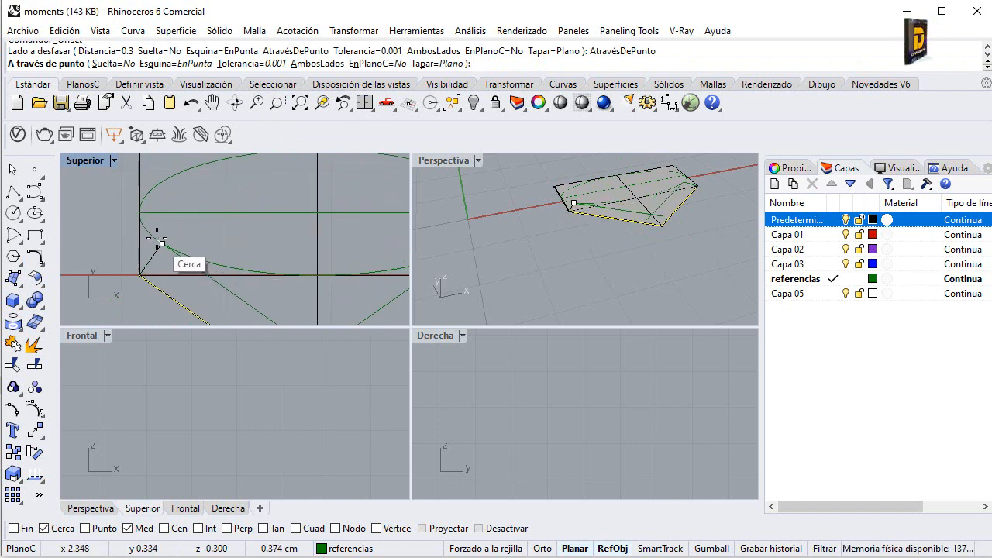
scroll(162, 244, "down", 2)
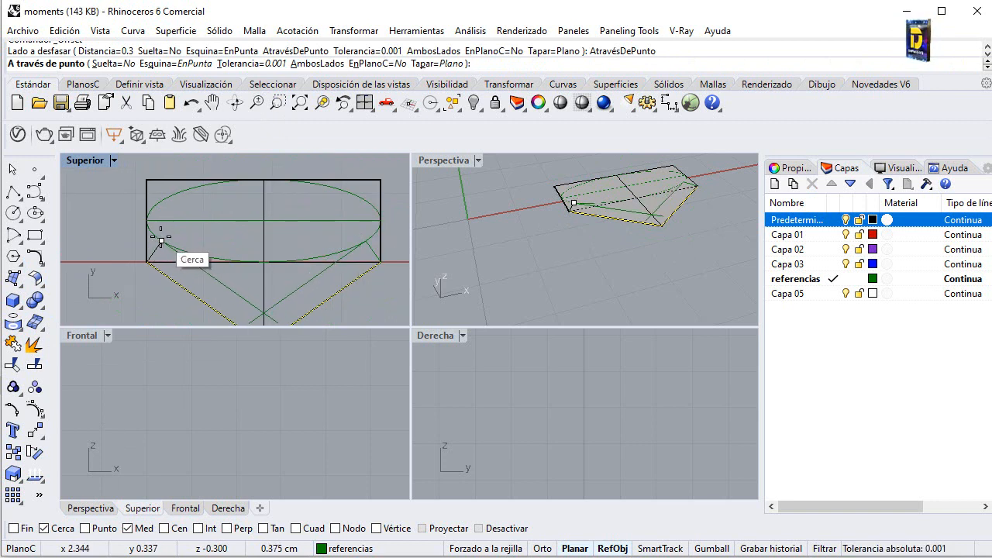
scroll(162, 242, "up", 3)
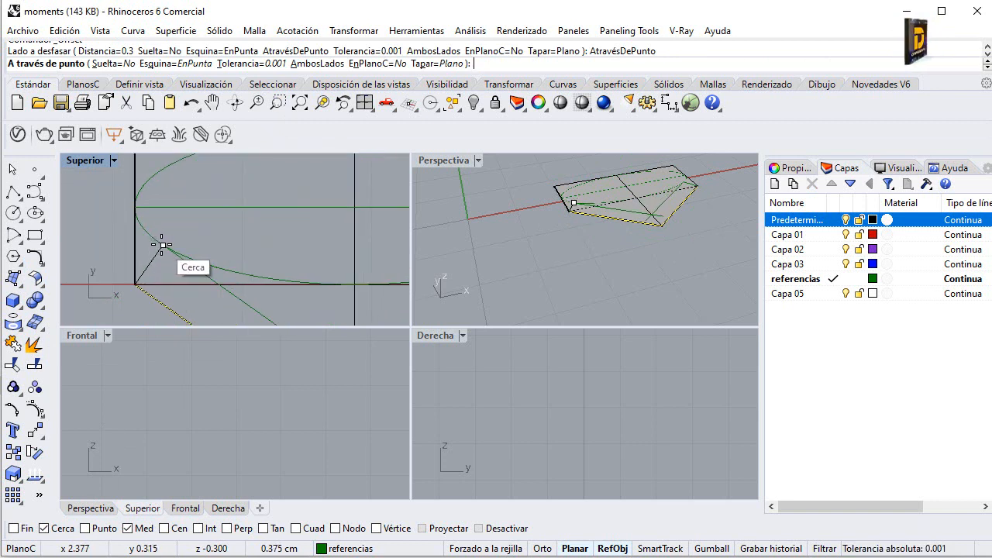
left_click(162, 245)
scroll(205, 233, "down", 3)
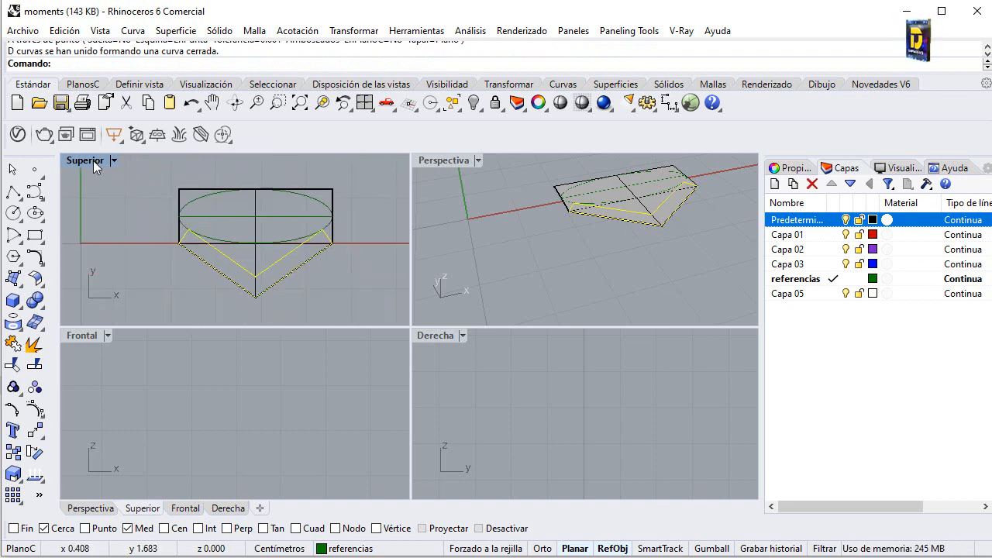
Step: Explode the closed offset curve and delete the two short cap segments joining the inner V to the face corners
key("ctrl+m")
right_click_drag(403, 356, 335, 314)
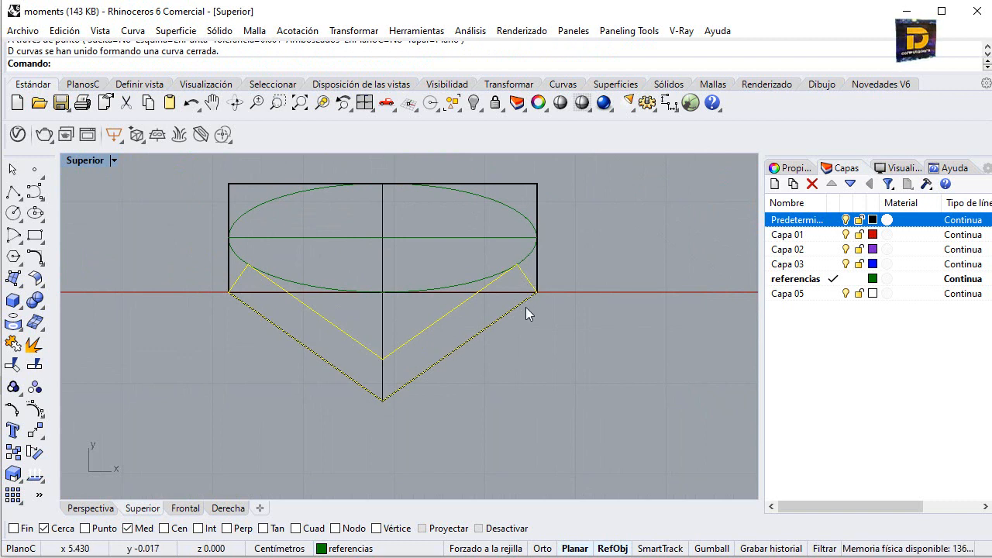
left_click(531, 286)
left_click(33, 344)
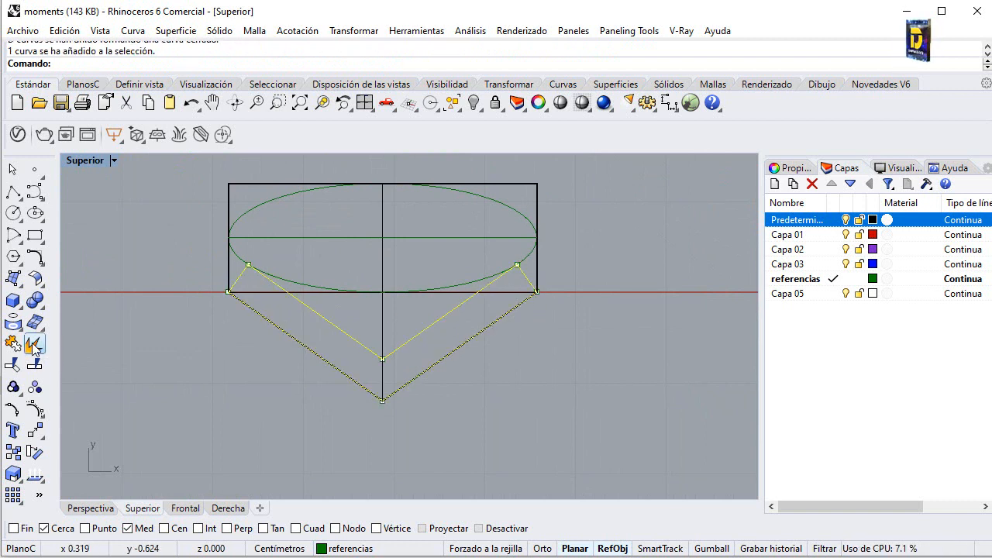
key("Escape")
left_click(526, 278)
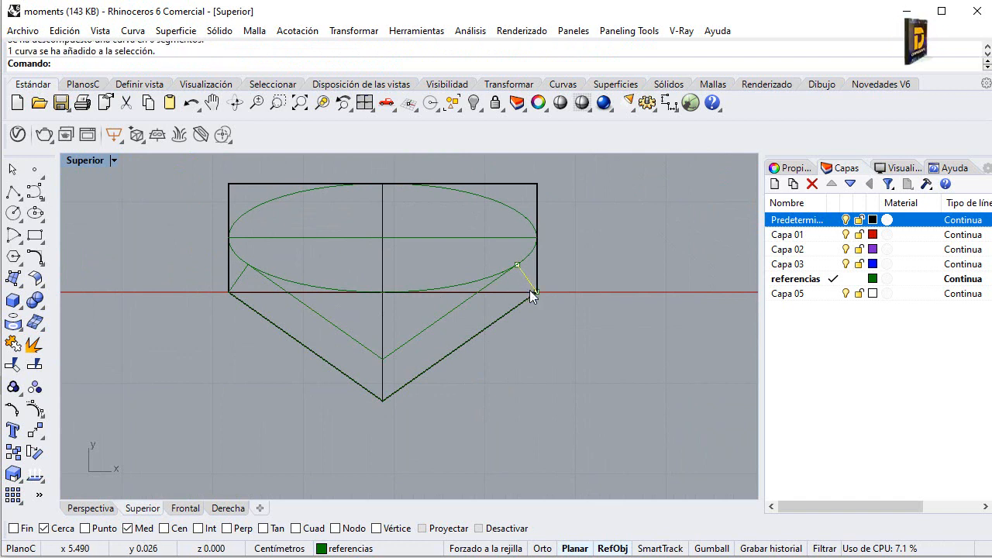
key("Delete")
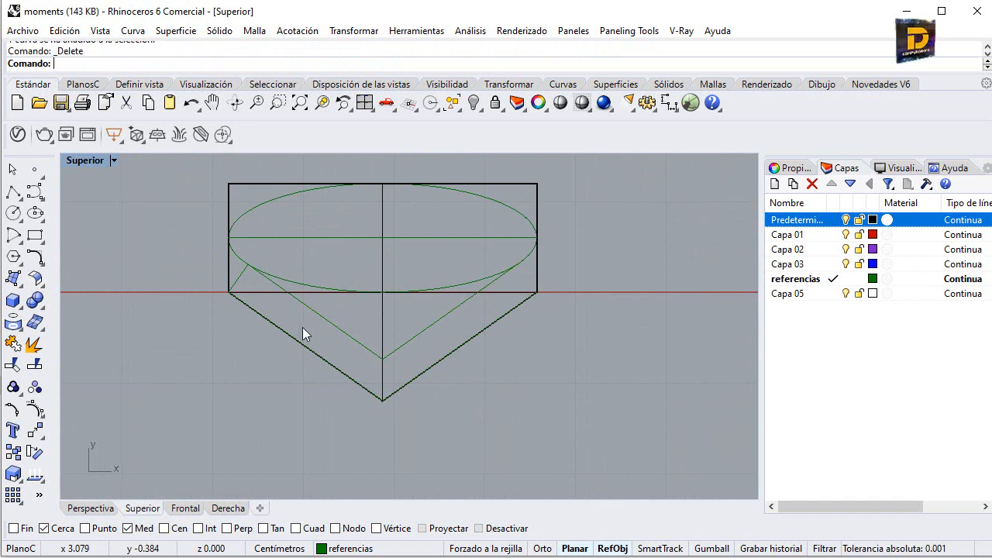
left_click(237, 277)
key("Delete")
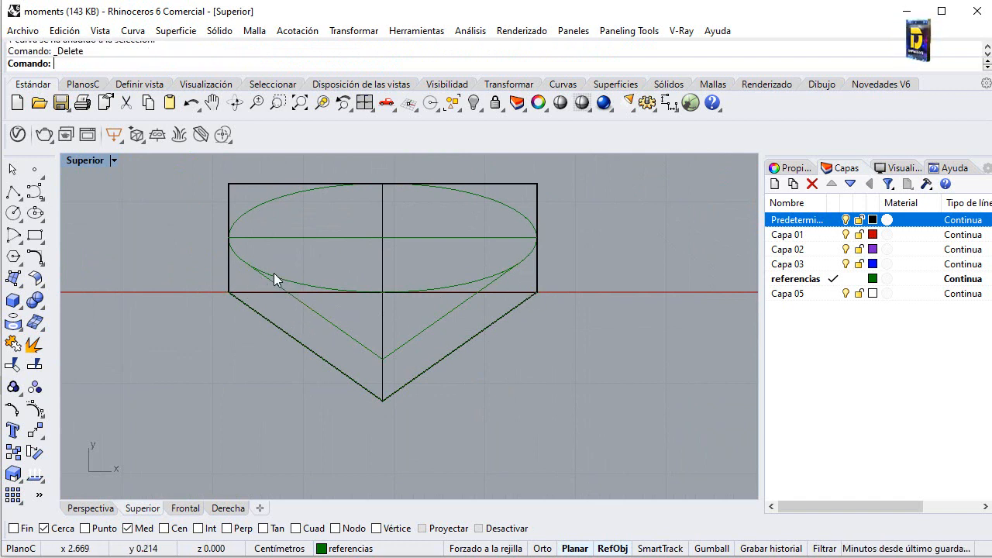
Step: Trim away the front arc of the ellipse between the two inner V lines, using those lines as cutters
left_click(326, 314)
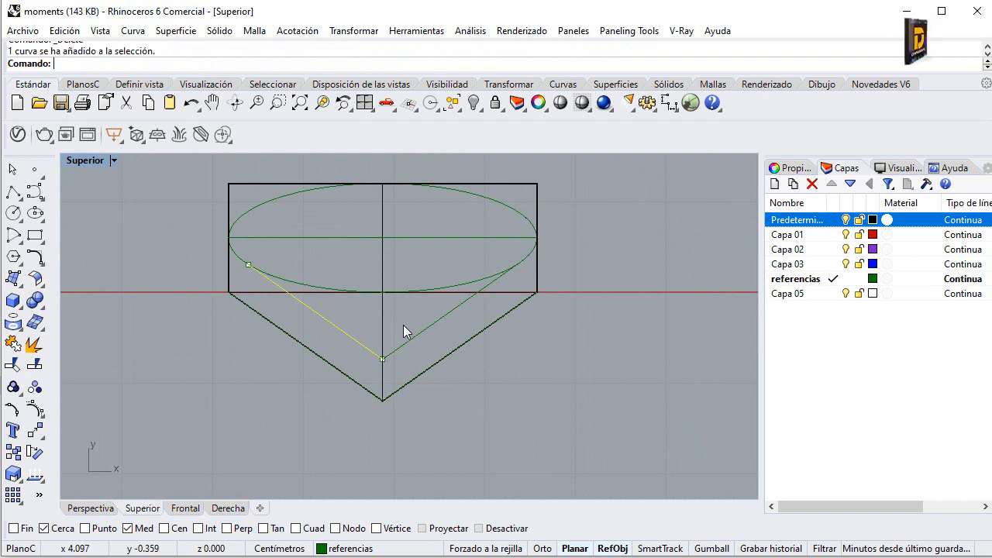
left_click(416, 332)
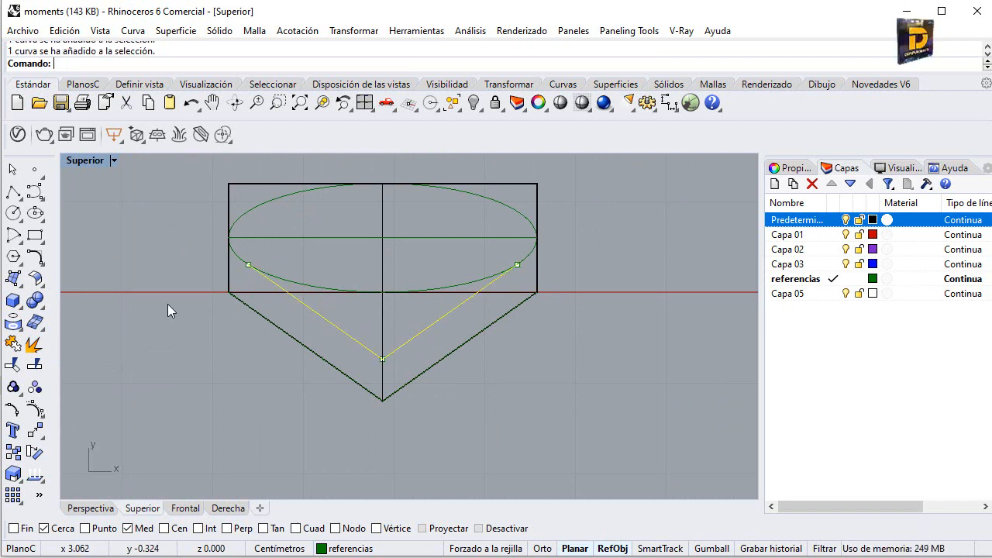
left_click(13, 365)
left_click(319, 285)
key("Return")
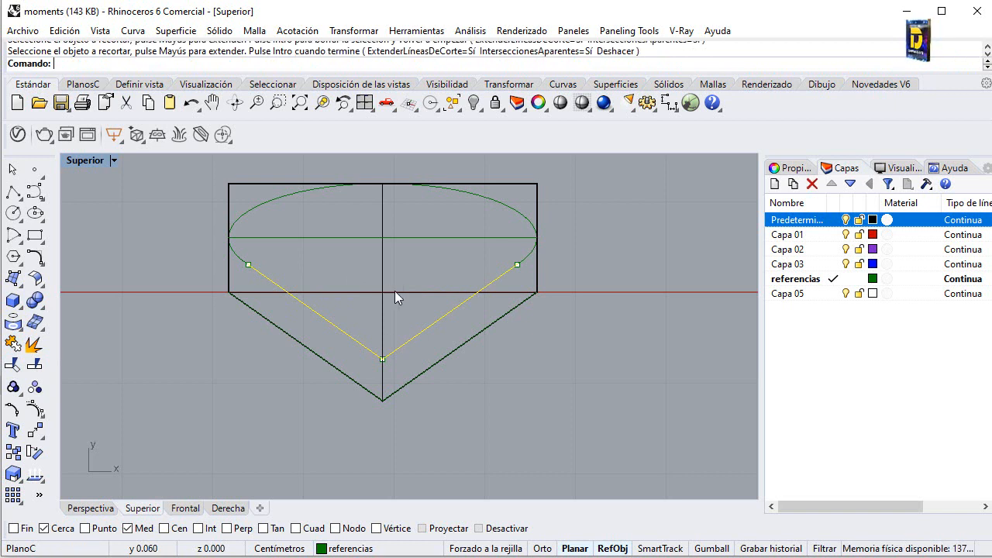
scroll(395, 290, "down", 3)
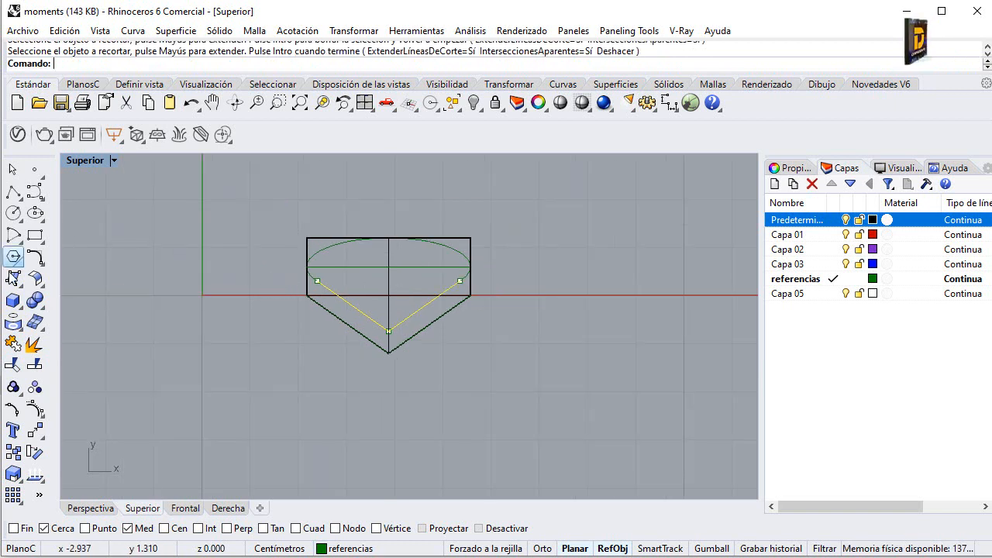
key("Escape")
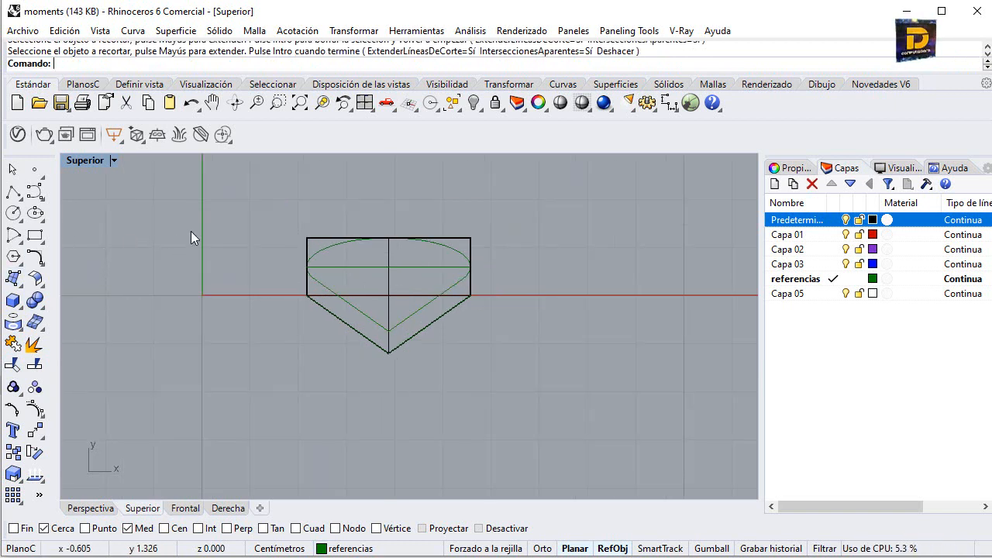
Step: Try to join the ellipse arc and the left inner V line
scroll(318, 281, "up", 3)
left_click(317, 281)
left_click(364, 318)
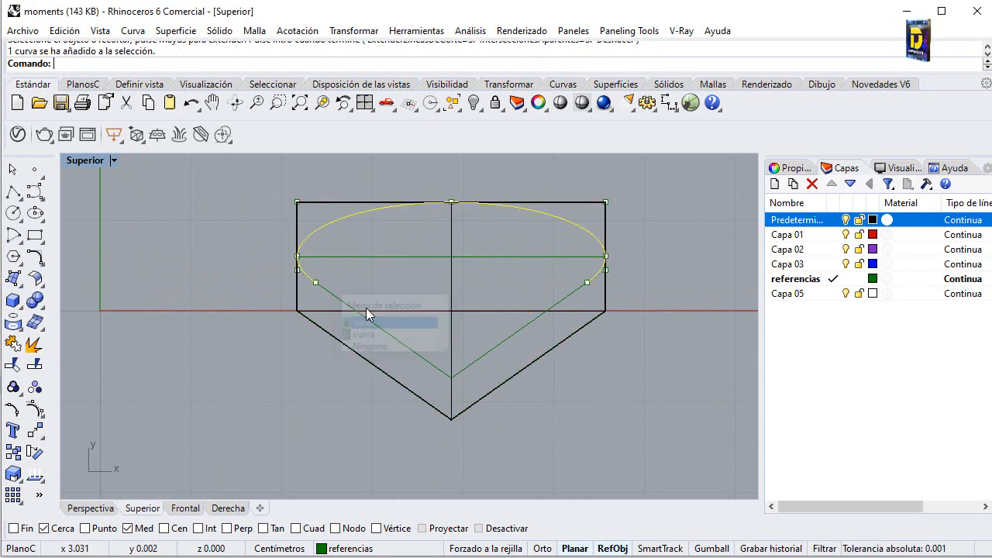
left_click(334, 296)
left_click(13, 344)
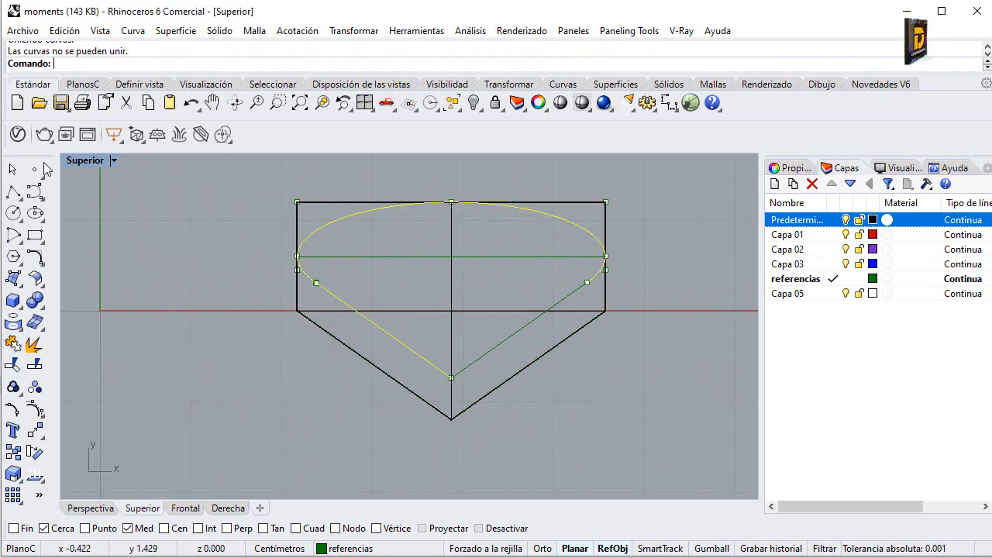
Step: Add the right inner V line to the selected arc and left line, and join the two V lines into one curve
double_click(99, 161)
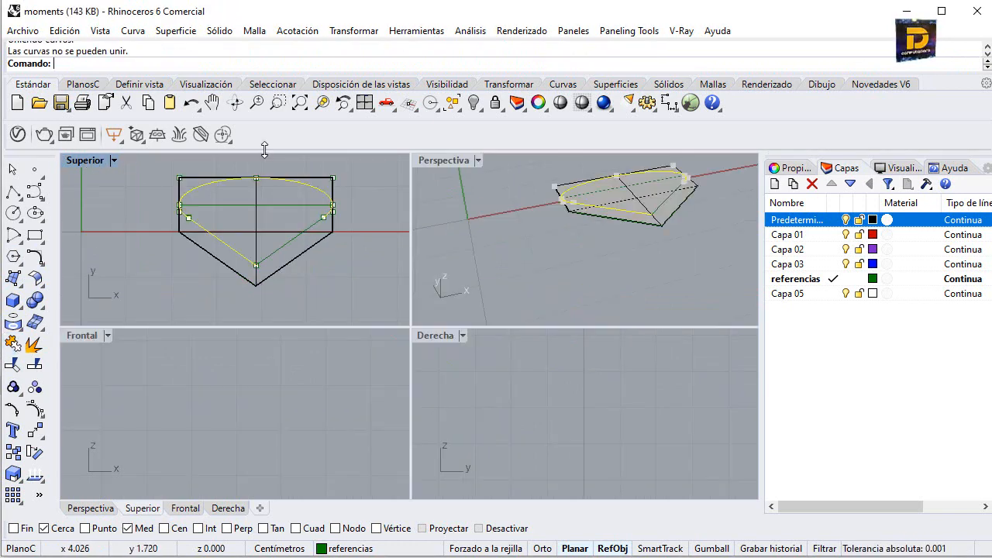
left_click(315, 195)
scroll(198, 223, "up", 3)
left_click(197, 223, "shift")
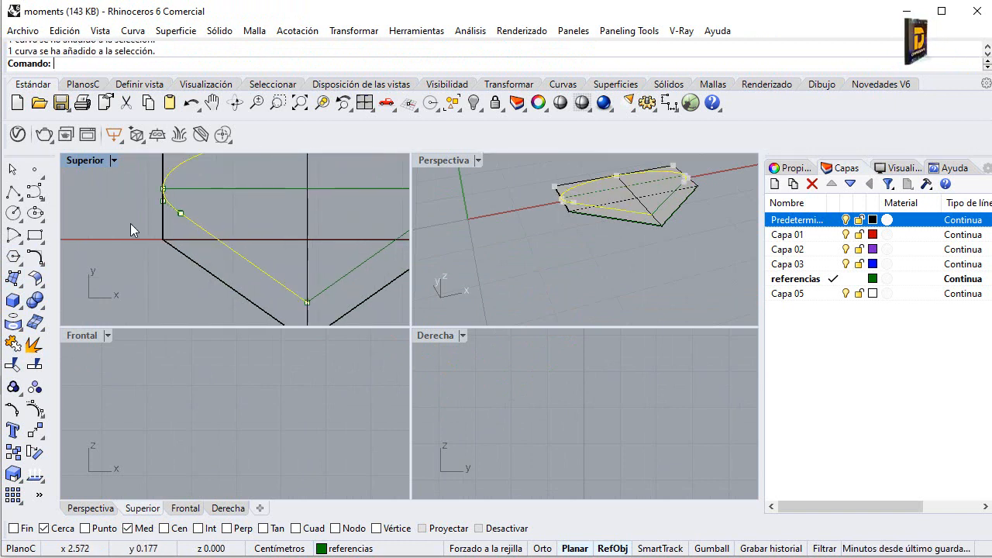
left_click(353, 270, "shift")
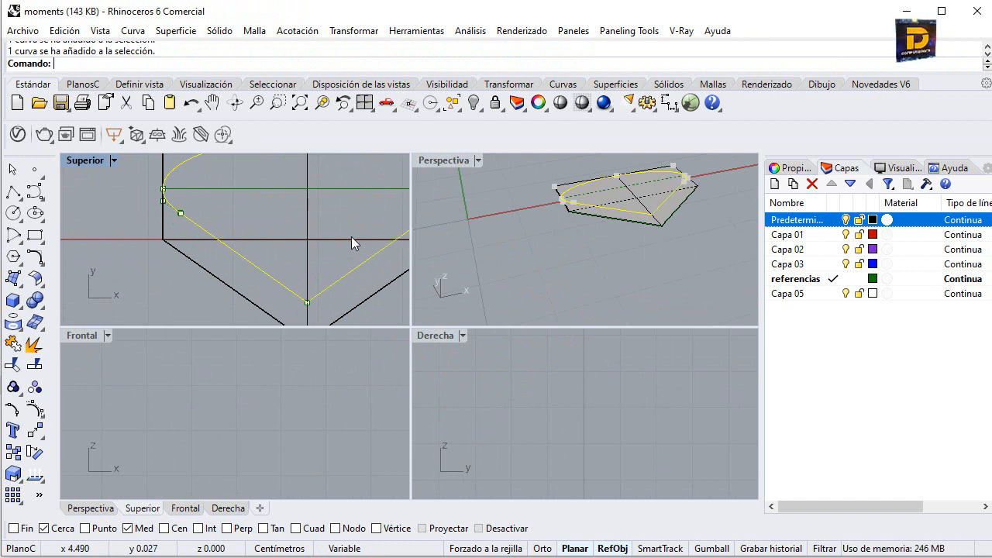
right_click_drag(367, 243, 291, 258)
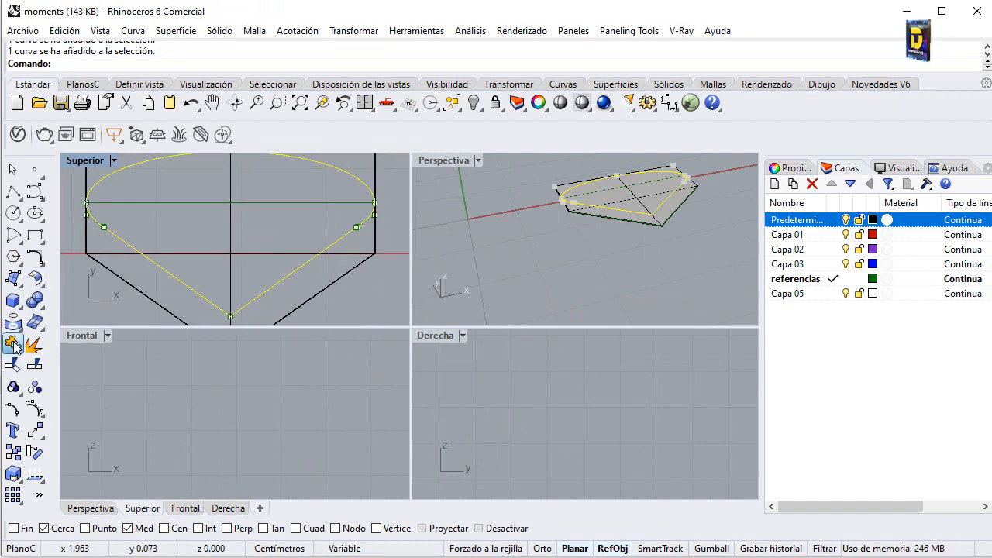
left_click(13, 343)
left_click(171, 200)
left_click(151, 264)
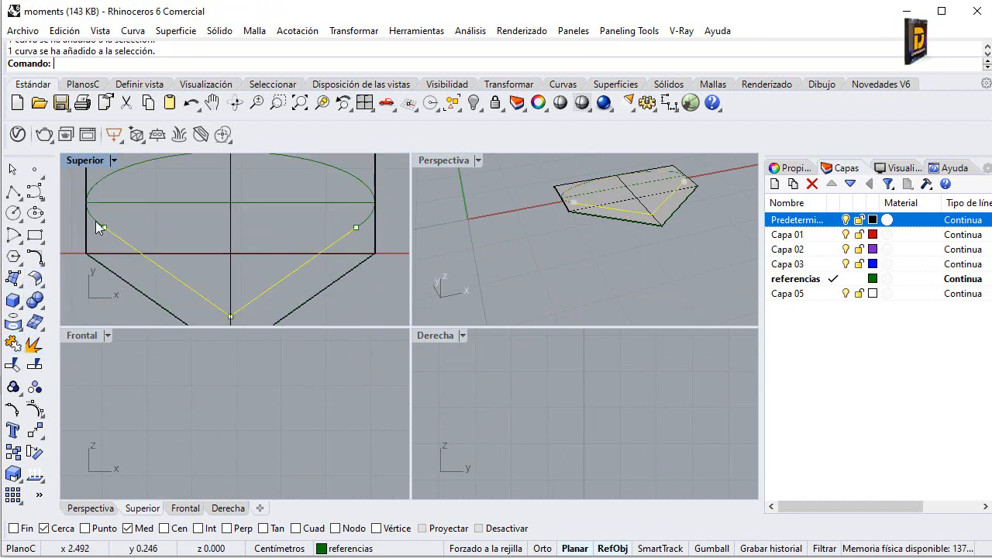
Step: Close the gap at the inner V's left side by moving its endpoint onto the ellipse arc's end with only the End snap active
right_click_drag(105, 201, 180, 217)
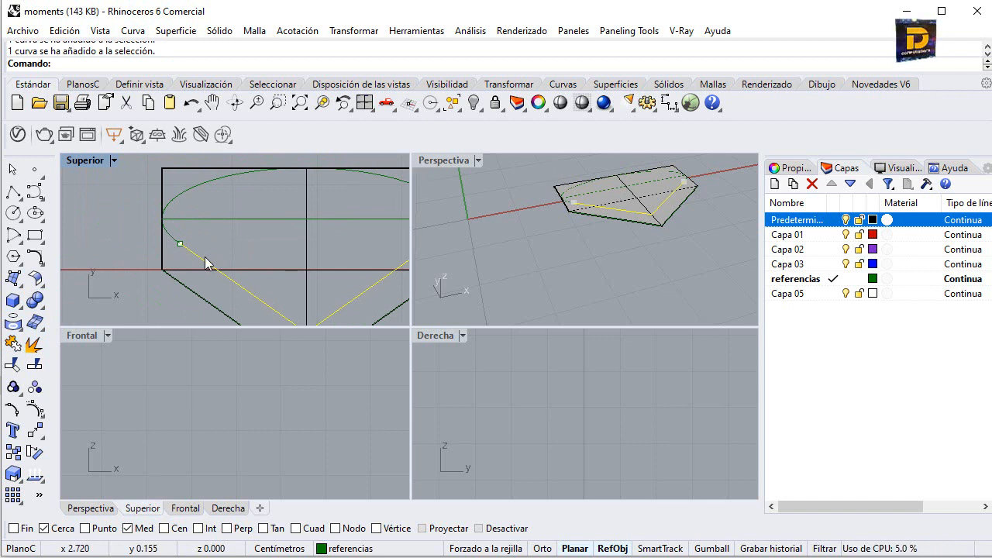
scroll(186, 248, "up", 5)
left_click(175, 247)
right_click_drag(192, 258, 174, 273)
double_click(70, 162)
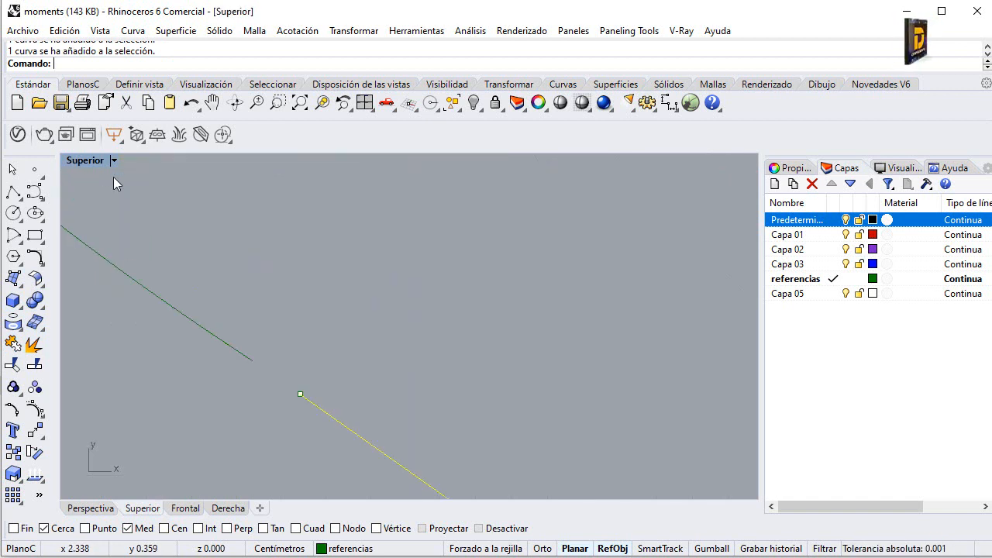
right_click_drag(156, 214, 252, 201)
right_click_drag(387, 374, 332, 304)
left_click_drag(341, 312, 328, 296)
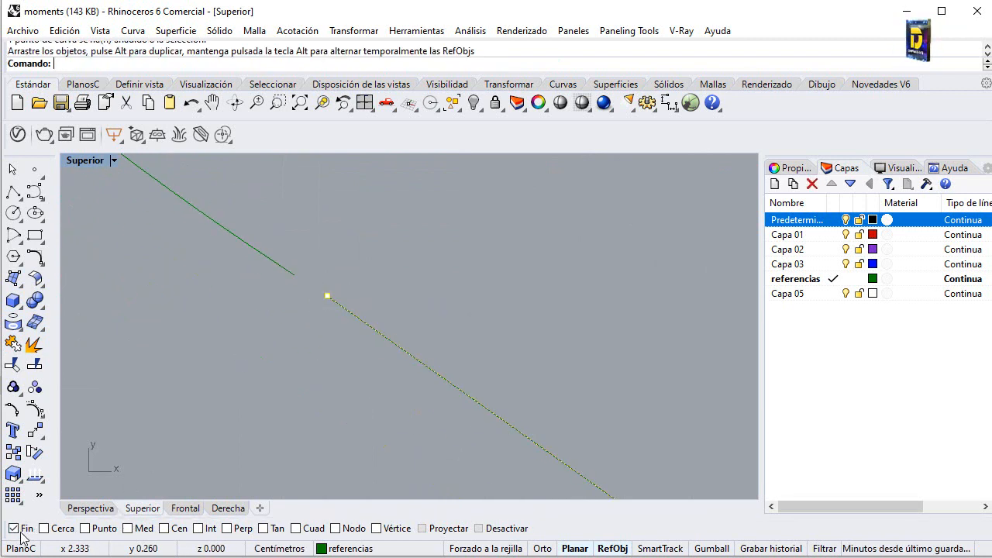
left_click_drag(327, 296, 295, 274)
Step: Move the inner V's right endpoint onto the adjacent end of the ellipse arc
scroll(247, 290, "down", 15)
scroll(516, 291, "up", 10)
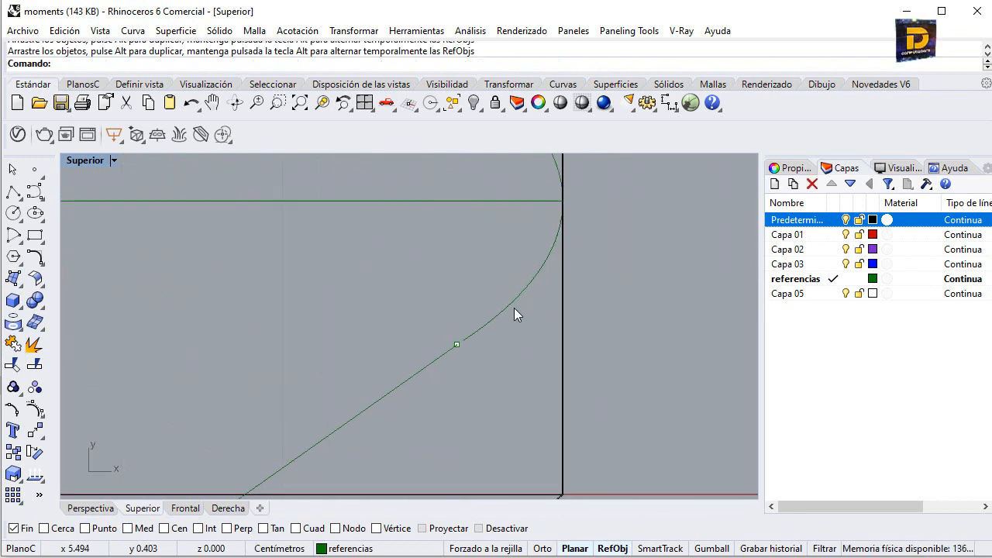
left_click_drag(409, 369, 421, 353)
scroll(460, 340, "down", 10)
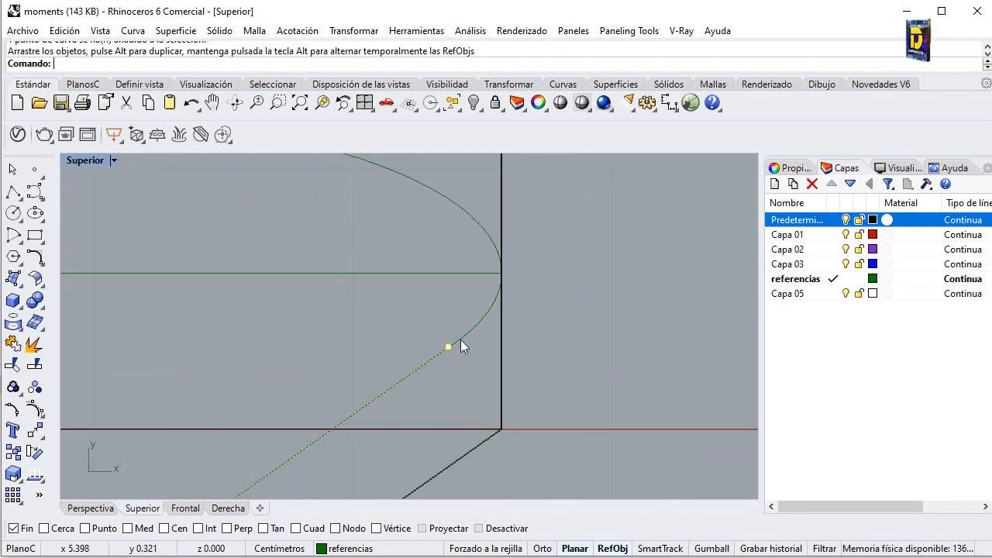
scroll(399, 347, "up", 12)
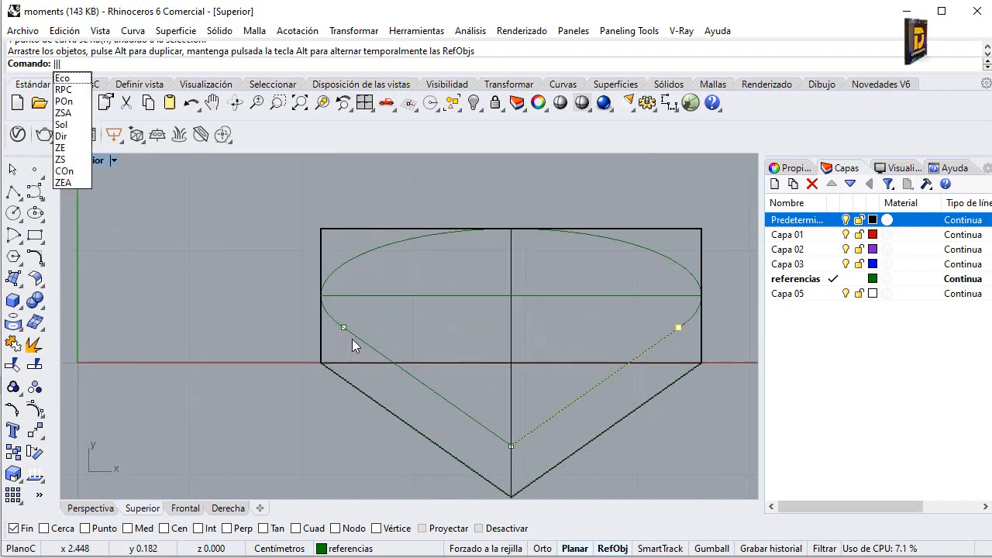
Step: Join the ellipse arc and the inner V into one closed curve
key("Escape")
key("Escape")
key("Escape")
left_click(350, 330)
left_click(331, 319, "shift")
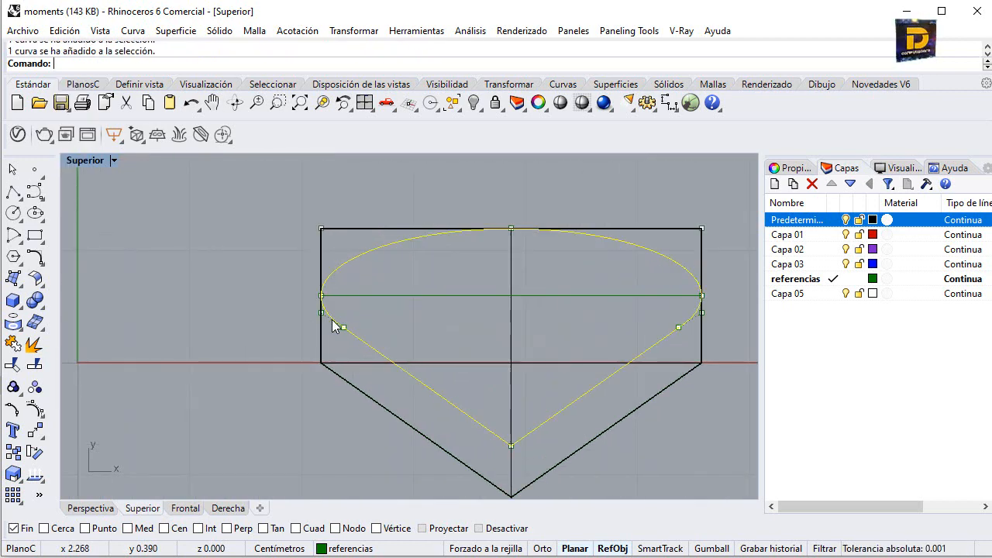
left_click(14, 343)
left_click(358, 283)
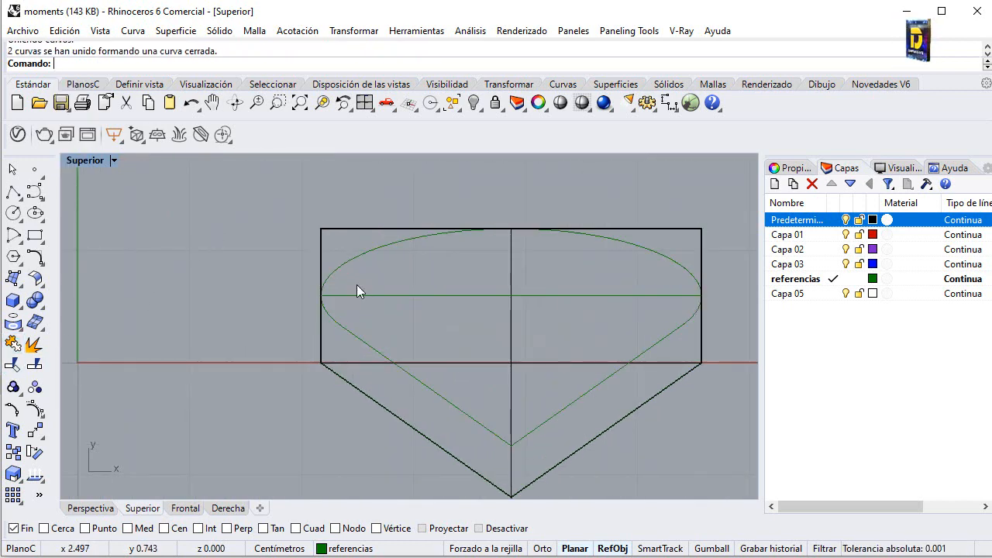
Step: Offset the closed outline inward by 0.12 cm and delete the original outline
left_click(349, 255)
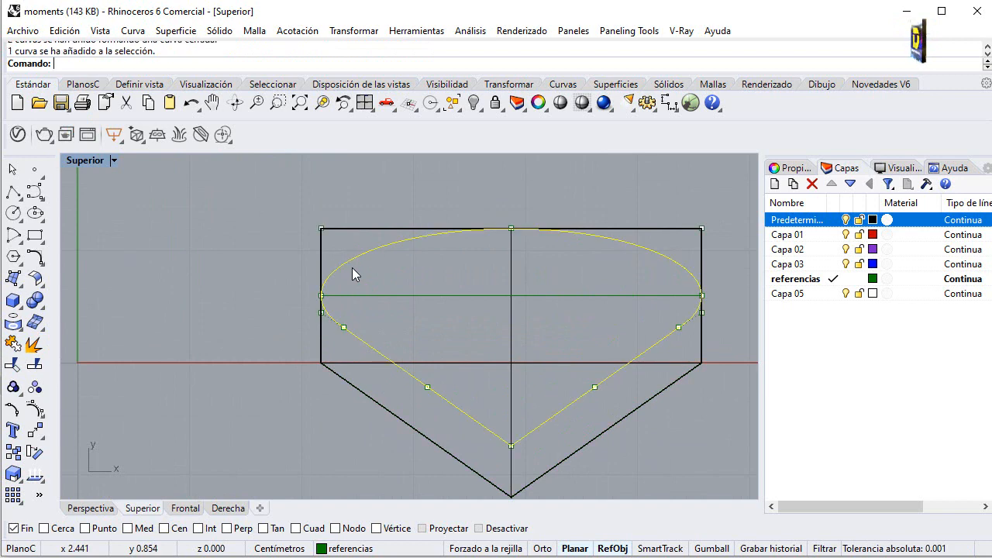
left_click(35, 257)
left_click(253, 265)
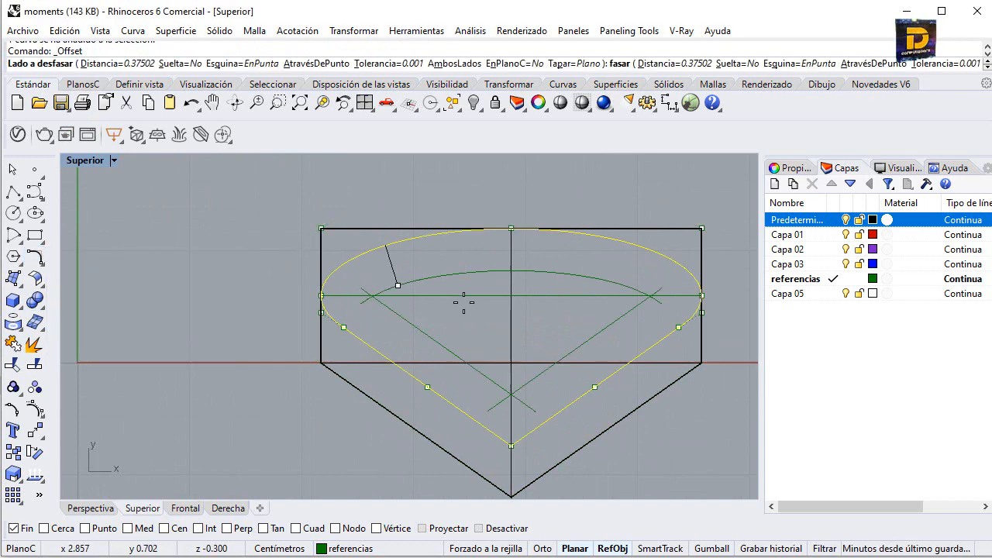
left_click(108, 63)
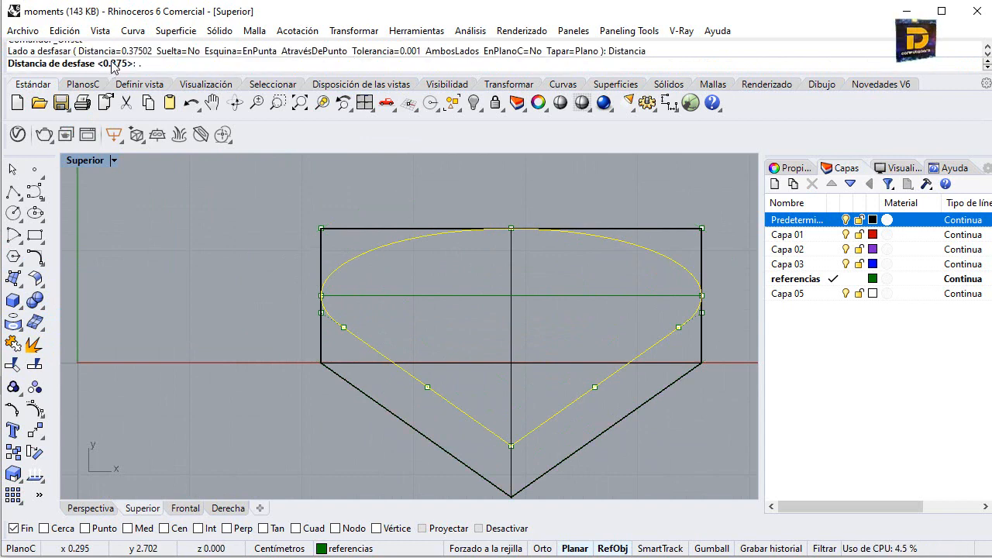
type(".12")
key("Return")
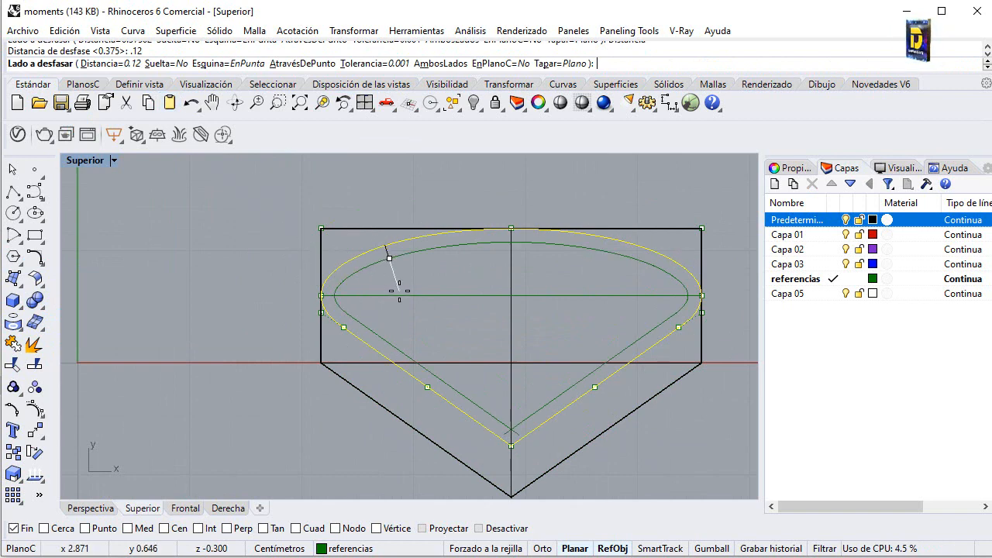
left_click(392, 281)
key("Delete")
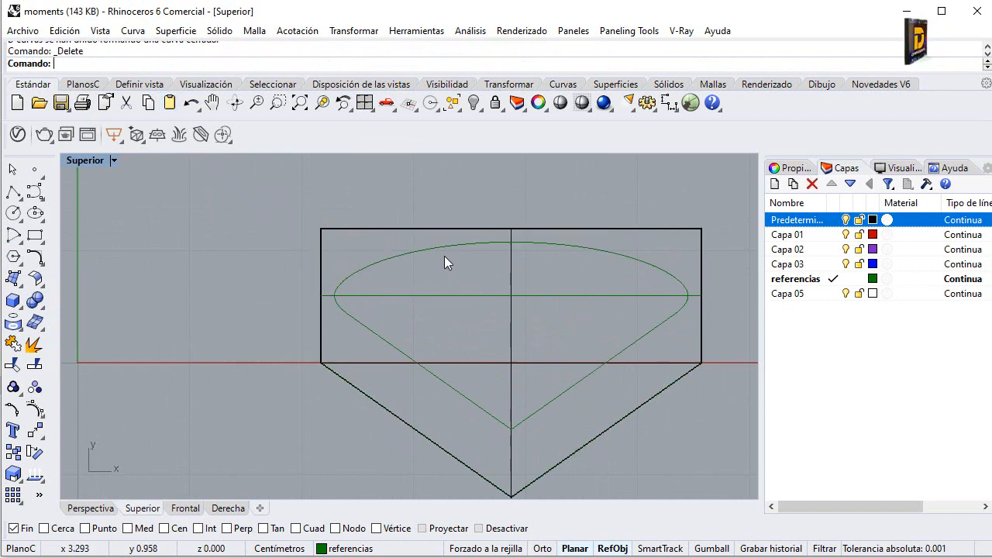
Step: Split the body's top surface using the offset outline as the cutting object
left_click(427, 249)
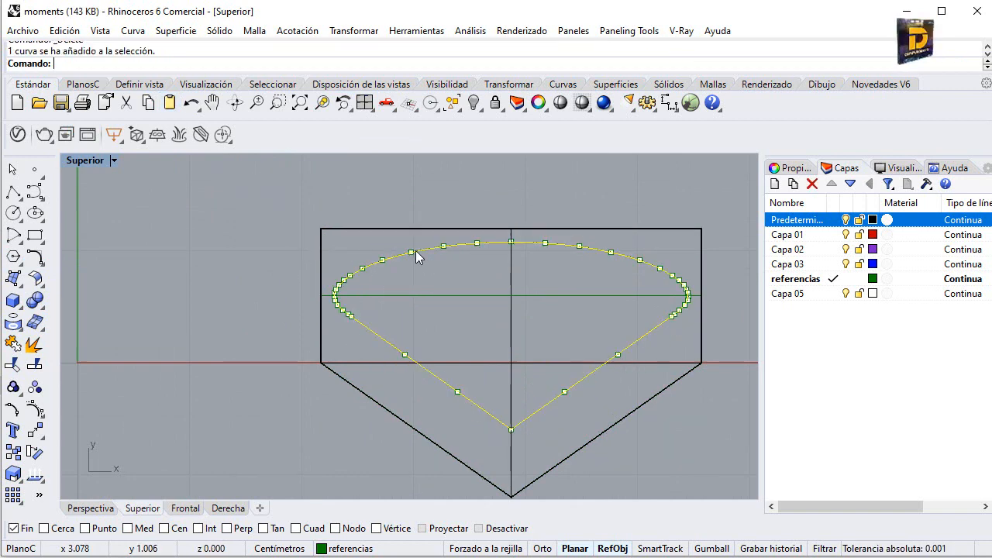
double_click(82, 161)
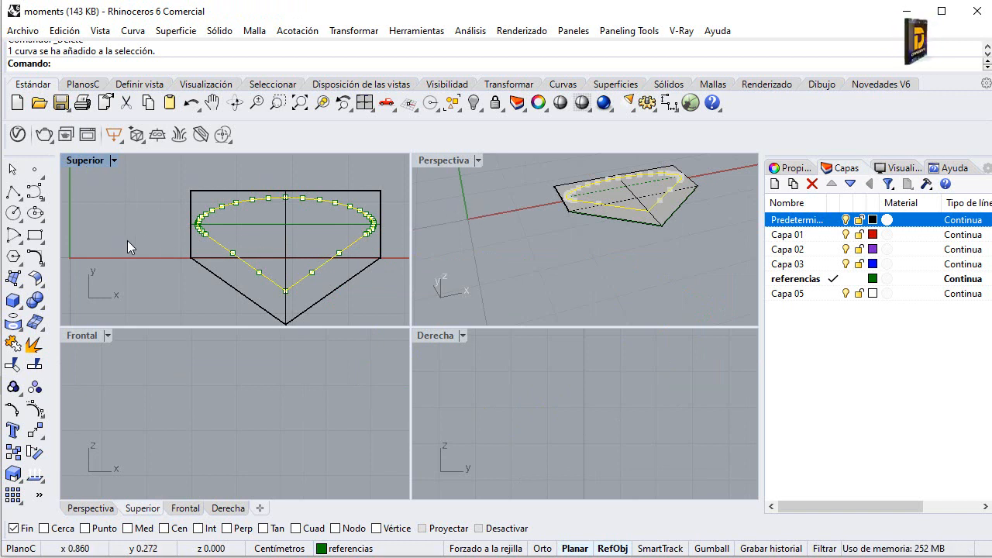
left_click(161, 237)
left_click(209, 194)
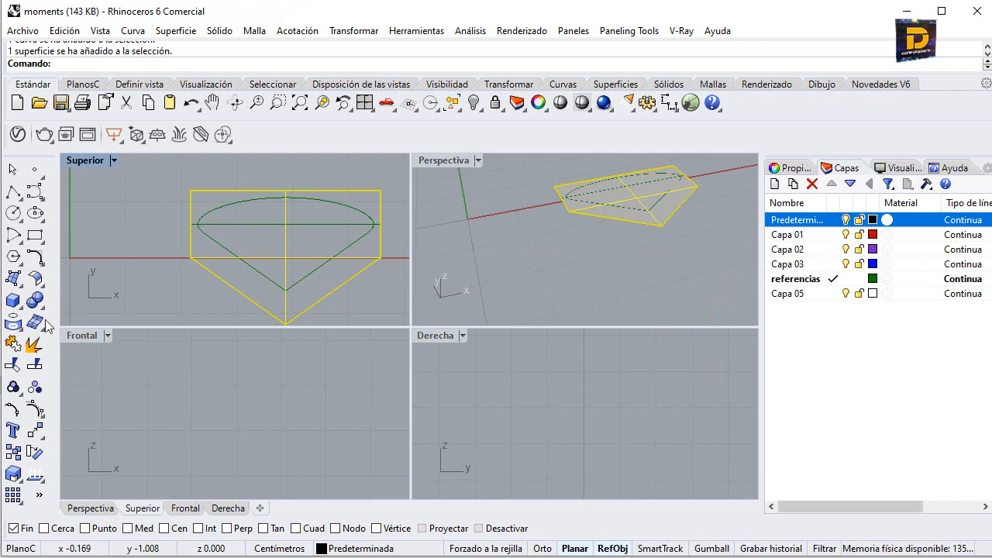
left_click(37, 366)
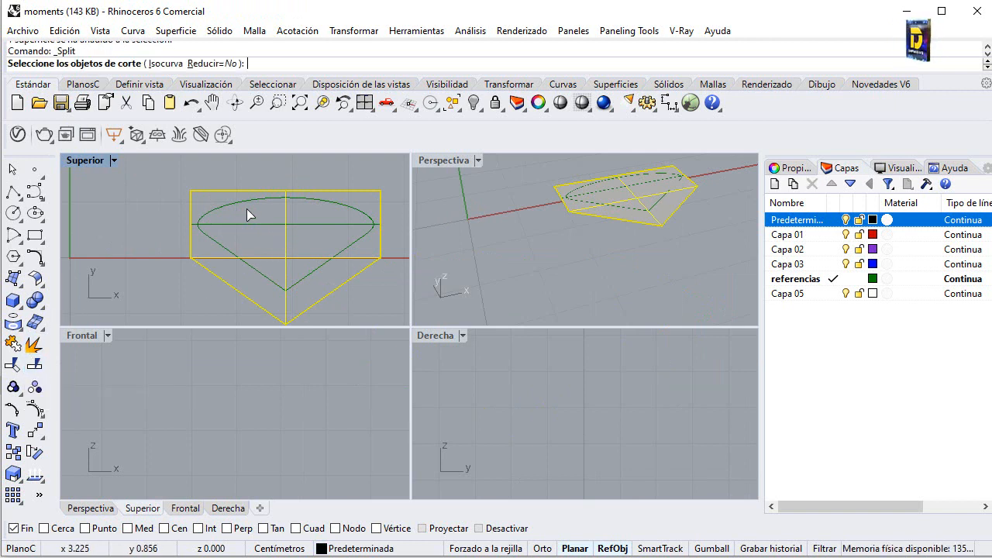
left_click(251, 205)
key("Return")
Step: Move the inner piece of the split surface straight up by 0.12 cm in the front view
left_click(626, 193)
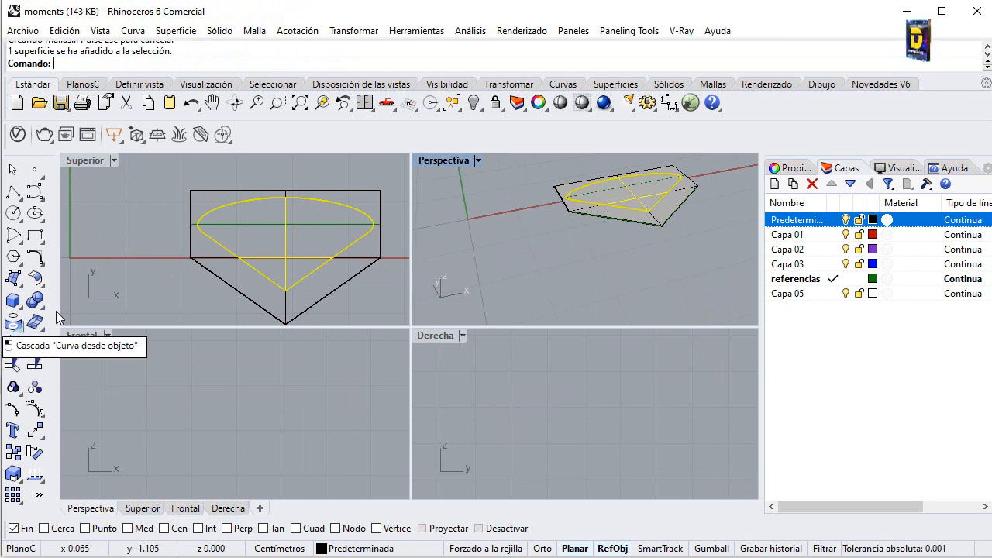
scroll(307, 387, "down", 10)
scroll(305, 391, "up", 5)
scroll(305, 391, "up", 1)
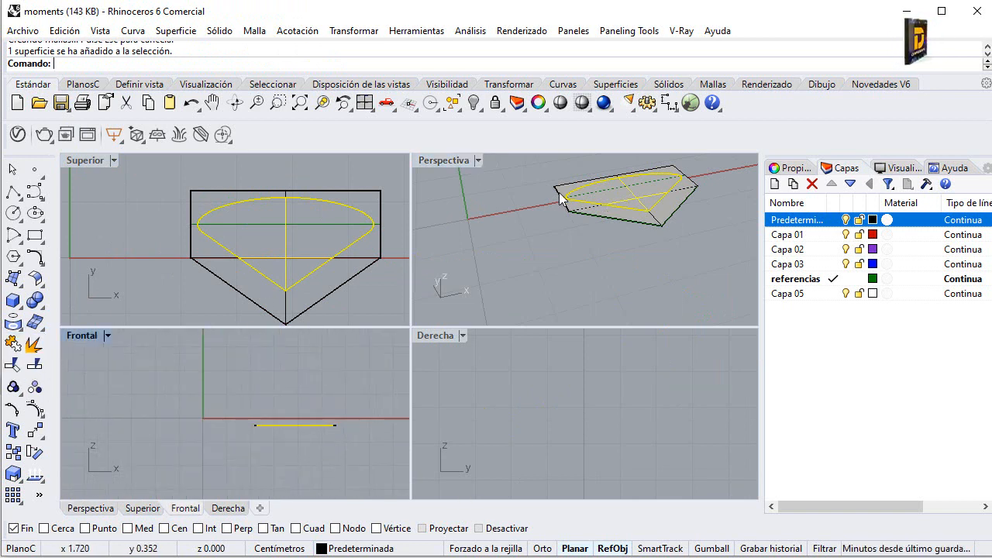
left_click(34, 430)
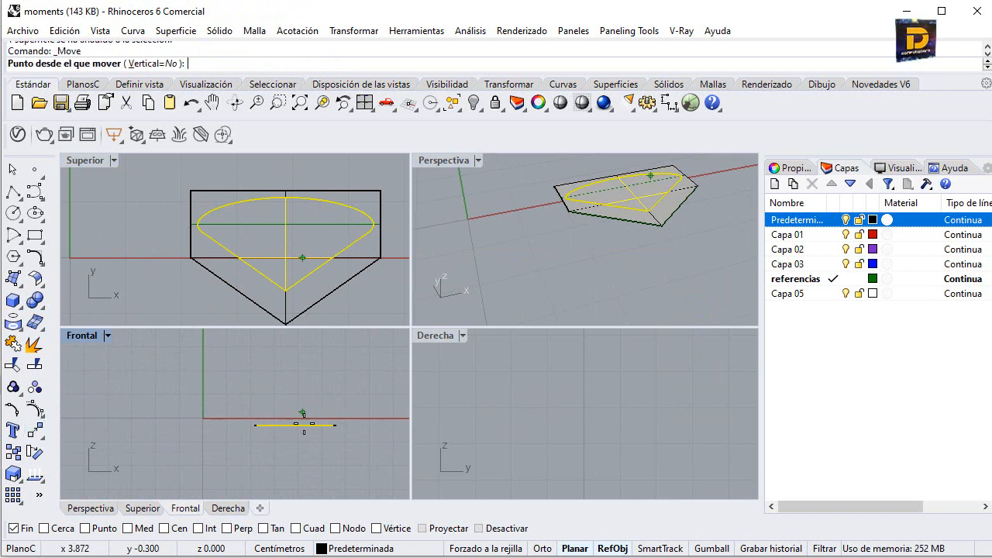
left_click(295, 425)
type(".12")
key("Return")
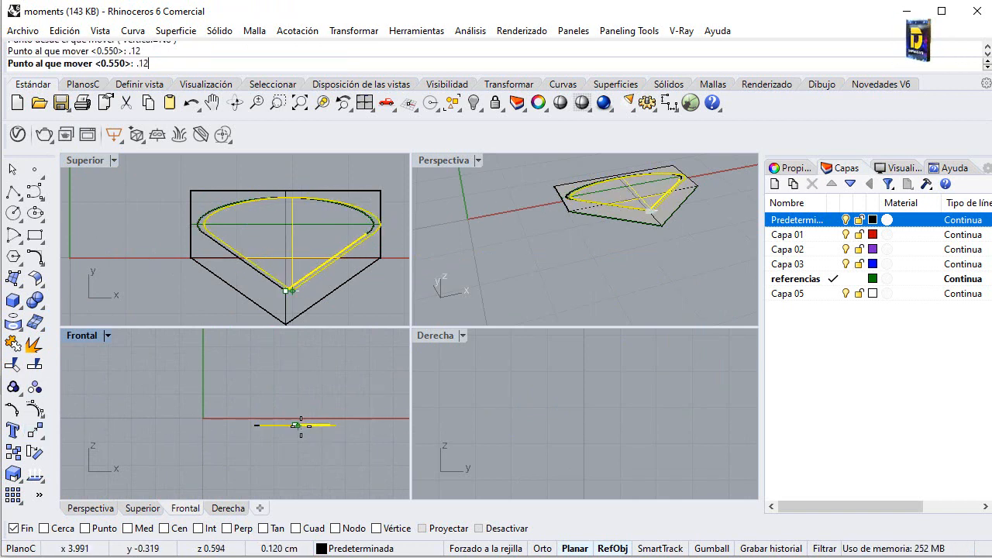
left_click(319, 370, "shift")
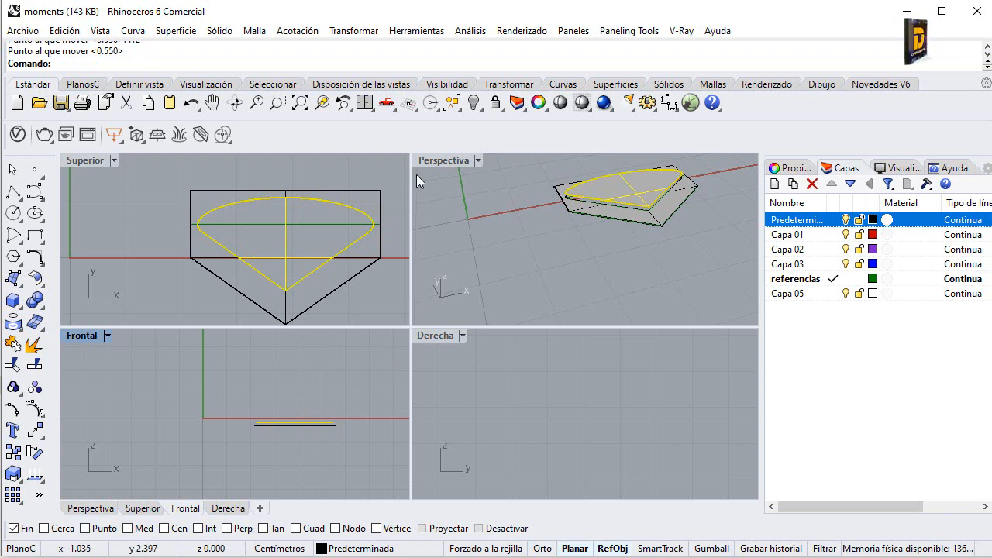
Step: Maximize the perspective view and select the raised inner surface
double_click(444, 160)
scroll(527, 245, "up", 5)
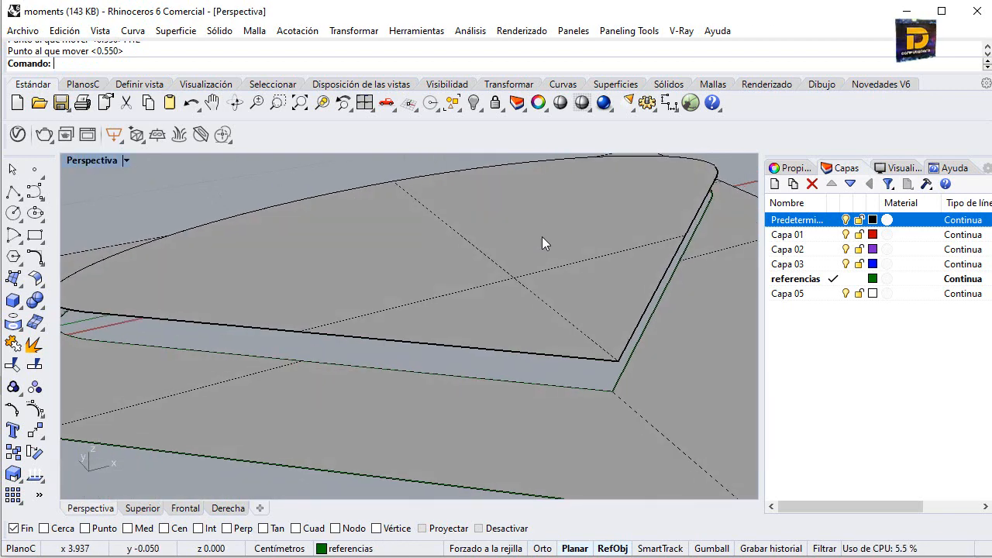
left_click(474, 351)
scroll(488, 310, "down", 5)
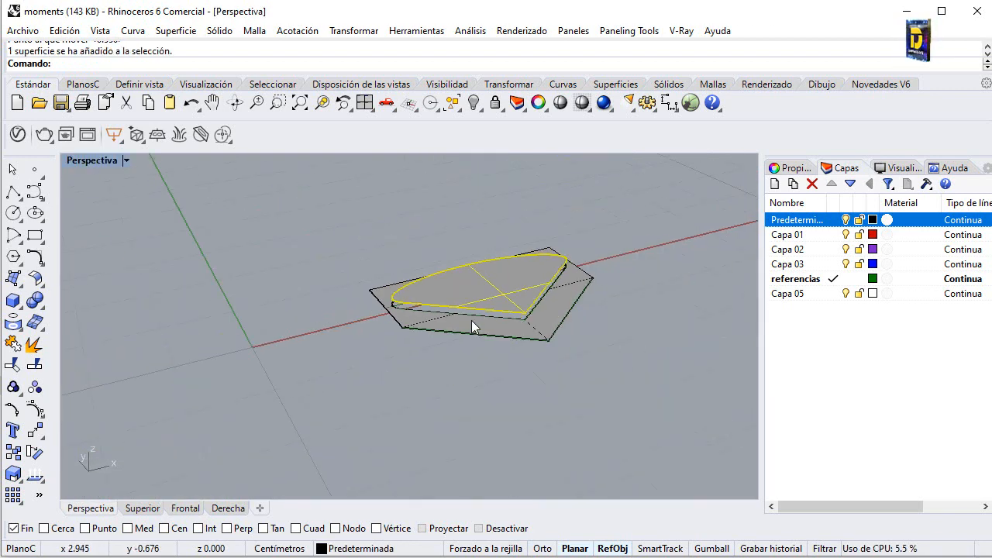
left_click(434, 306)
left_click(380, 422)
left_click(457, 259)
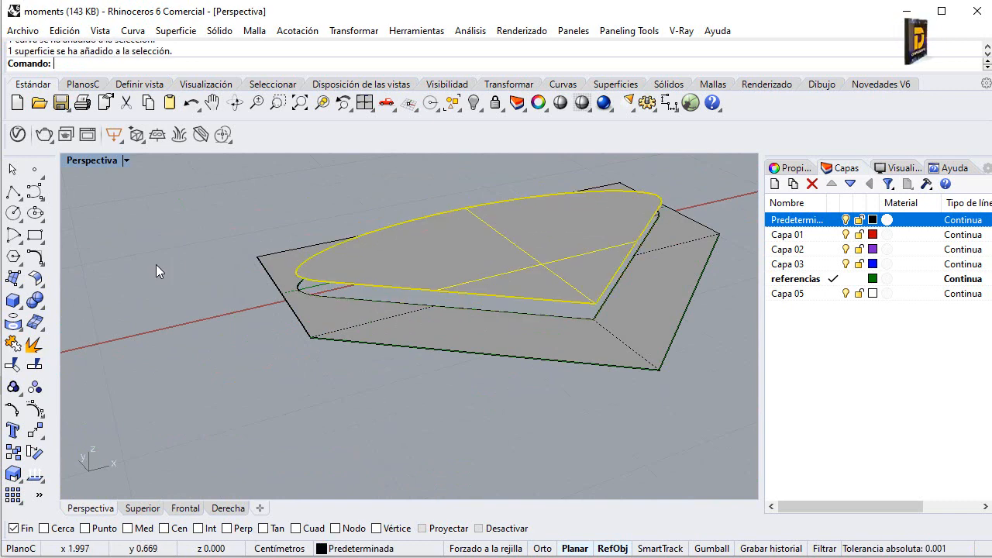
Step: Duplicate the border of the raised surface and draw a polyline joining its front corner to the lower curve's matching corner
left_click(13, 325)
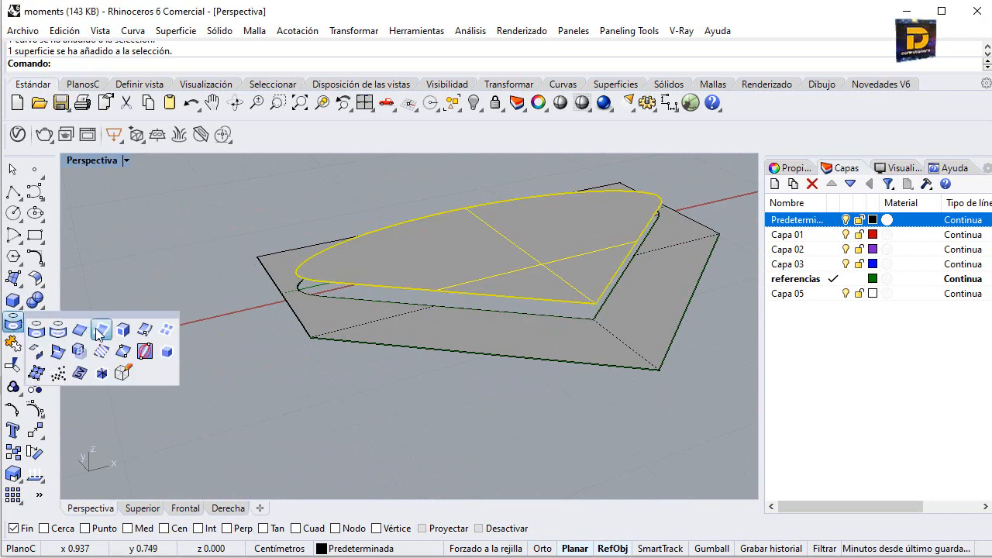
left_click(102, 330)
left_click(13, 192)
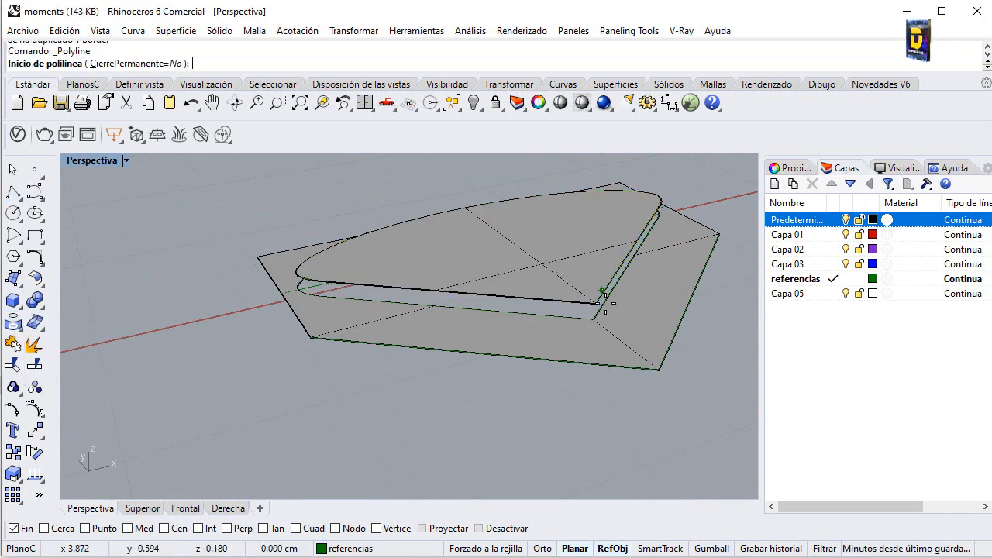
left_click(594, 318)
left_click(594, 303)
left_click(594, 303)
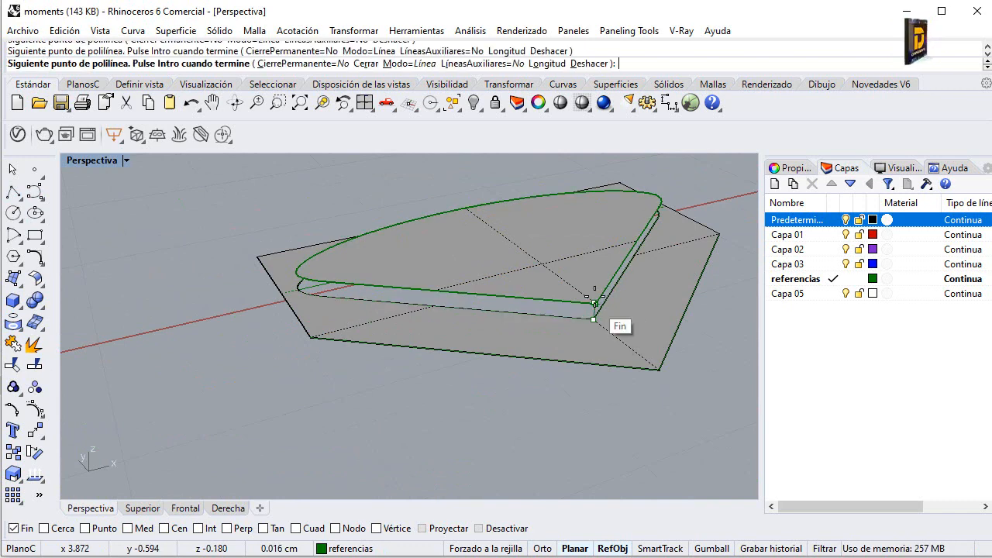
right_click(611, 261)
right_click(606, 307)
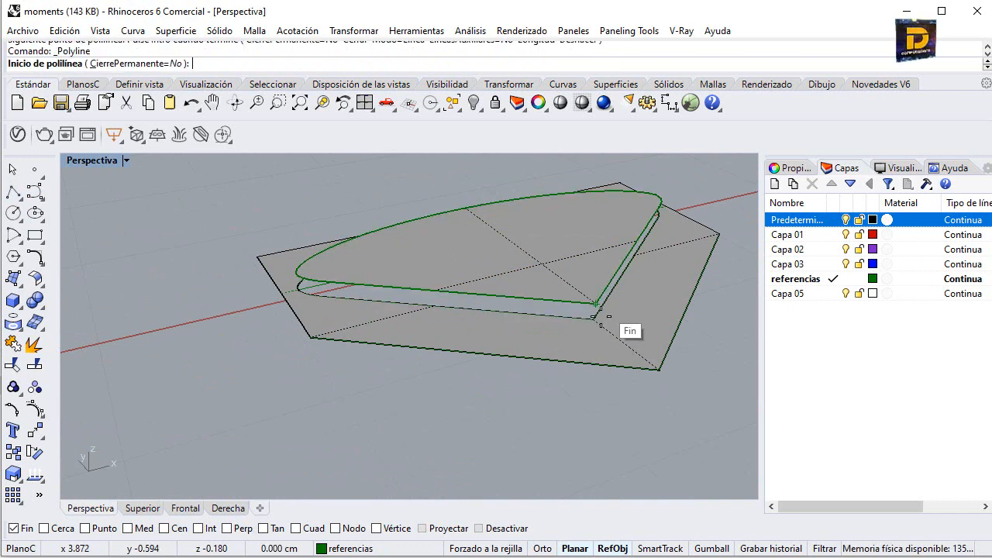
scroll(597, 317, "up", 10)
left_click(582, 326)
left_click(587, 276)
right_click(588, 276)
scroll(588, 276, "down", 8)
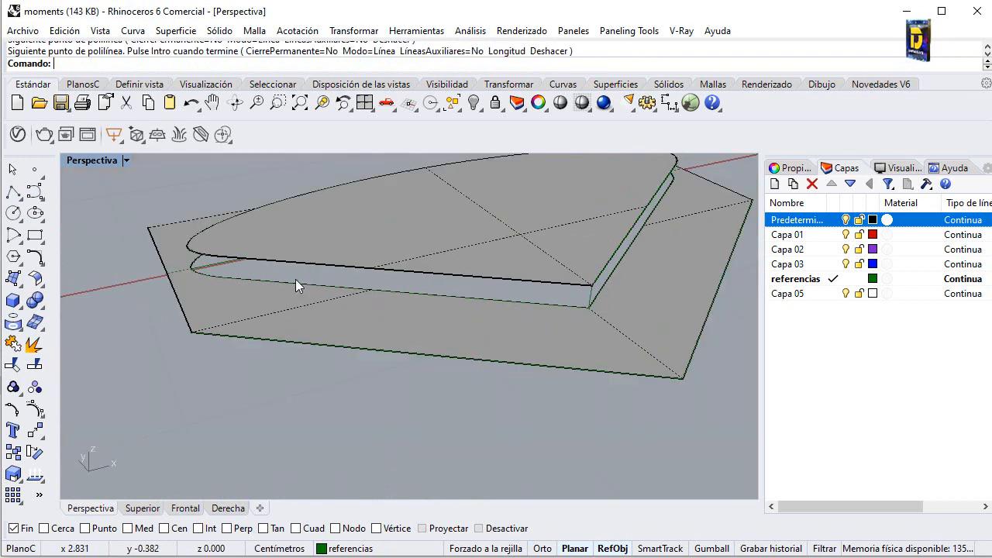
Step: Create a two-rail sweep using the raised surface's border and the lower curve as rails and the short corner line as cross section
left_click(15, 281)
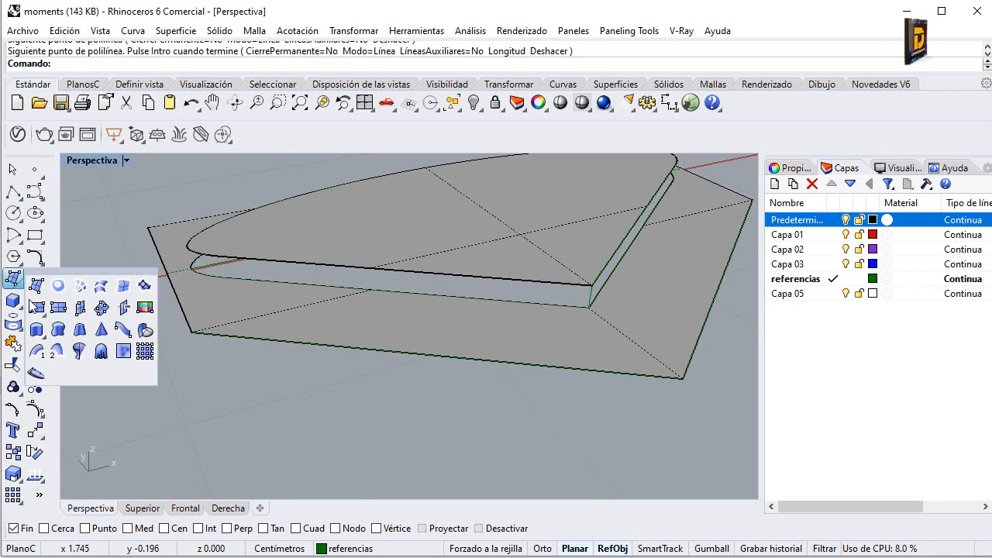
left_click(57, 352)
scroll(543, 288, "up", 5)
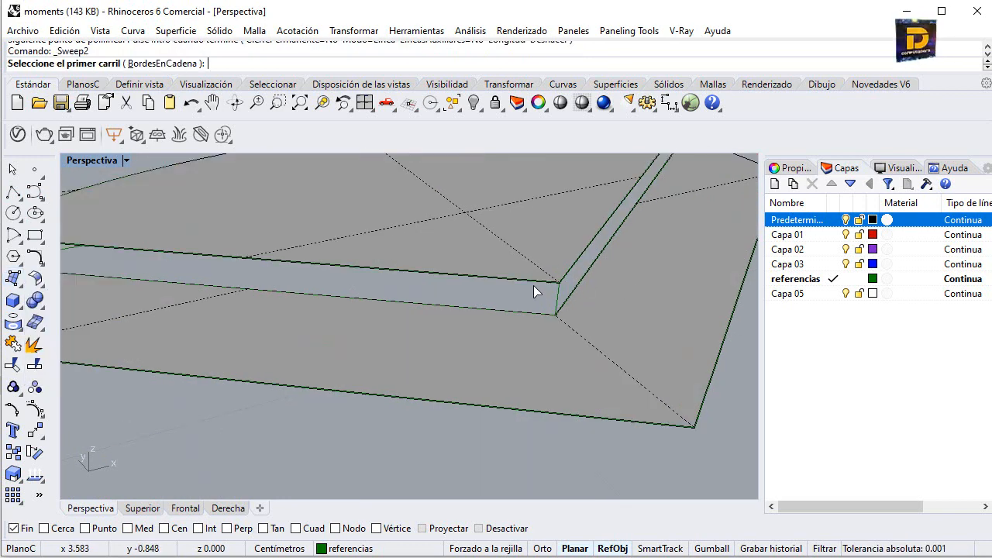
left_click(555, 296)
left_click(574, 326)
left_click(552, 324)
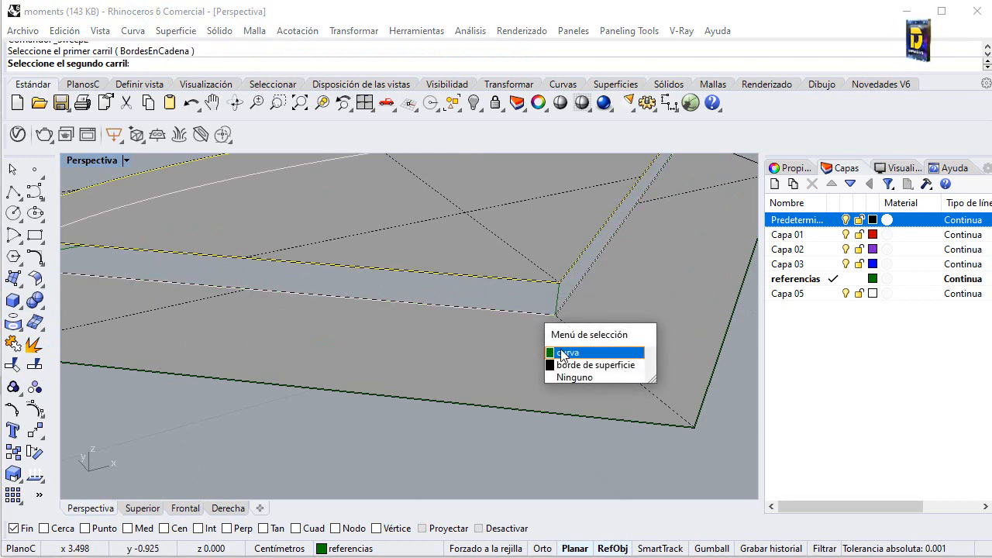
left_click(570, 350)
left_click(555, 305)
key("Return")
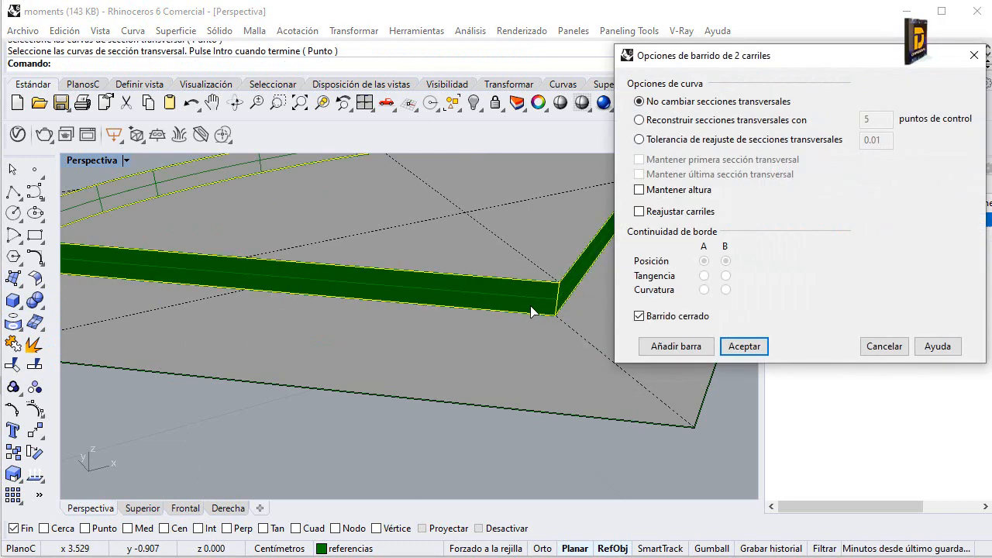
Step: Show all hidden objects of the ring model and switch to the four-view layout
scroll(548, 346, "down", 12)
right_click_drag(600, 325, 515, 291)
scroll(515, 291, "up", 2)
left_click(473, 102)
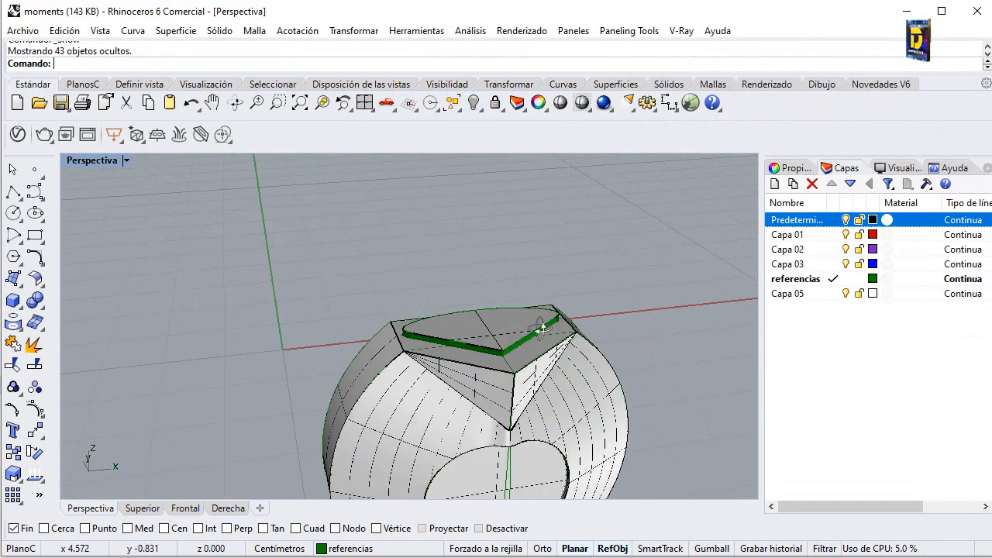
right_click_drag(540, 329, 440, 297)
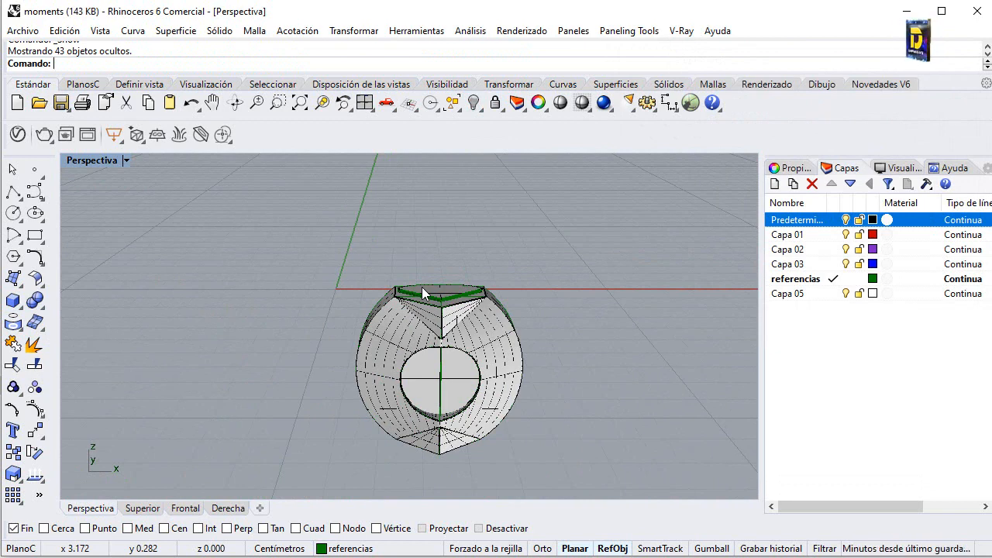
double_click(78, 160)
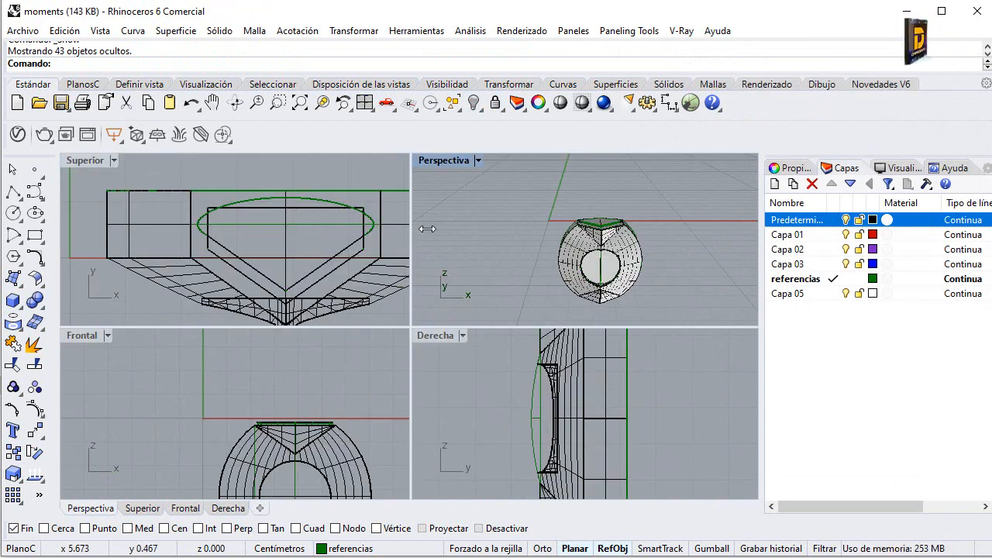
right_click_drag(634, 211, 584, 256)
scroll(589, 208, "up", 10)
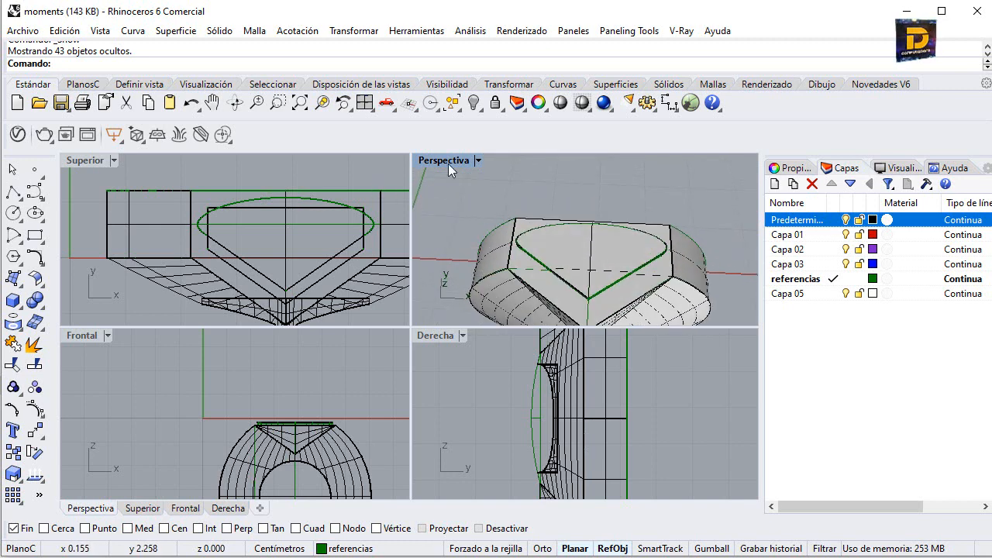
Step: Isolate the pointed flat surface on top of the ring
left_click(581, 256)
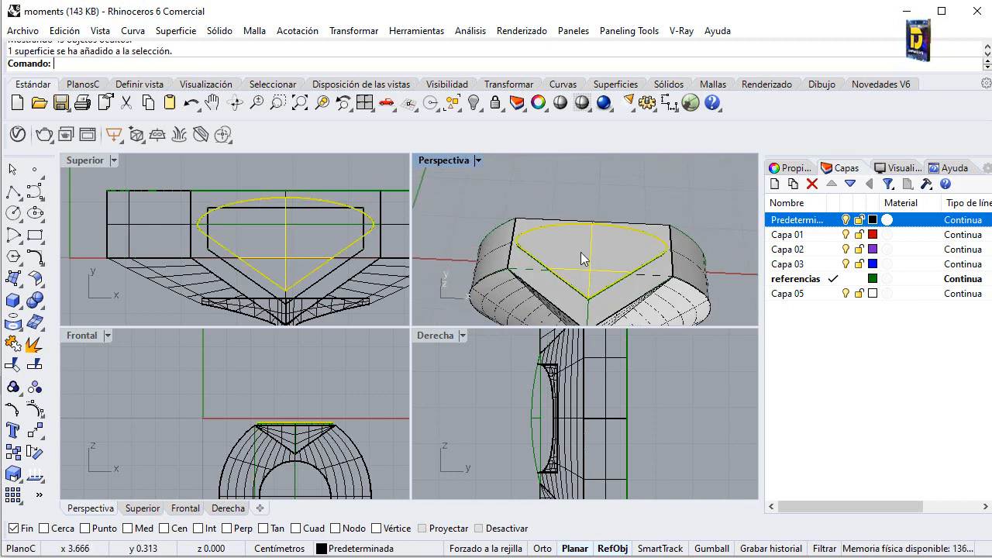
left_click(479, 110)
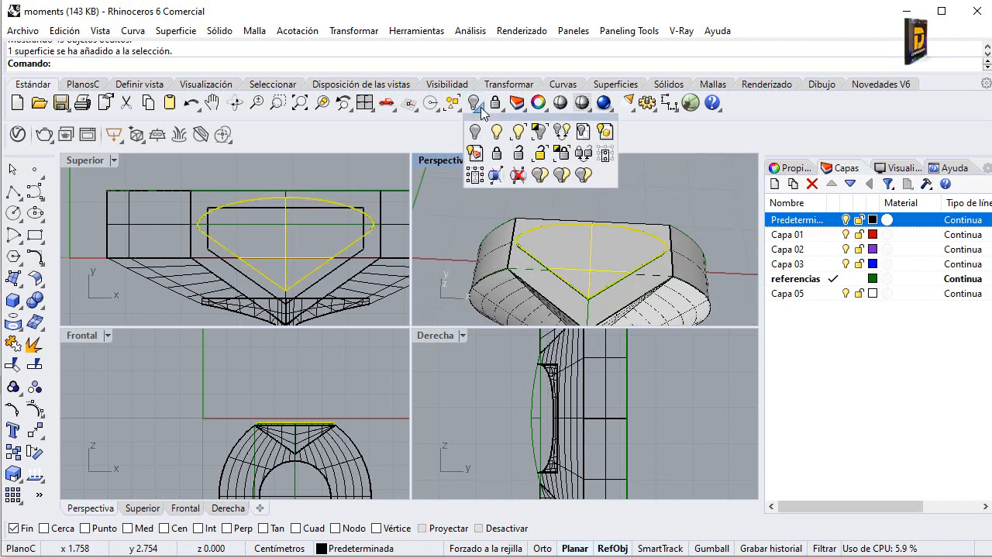
left_click(541, 131)
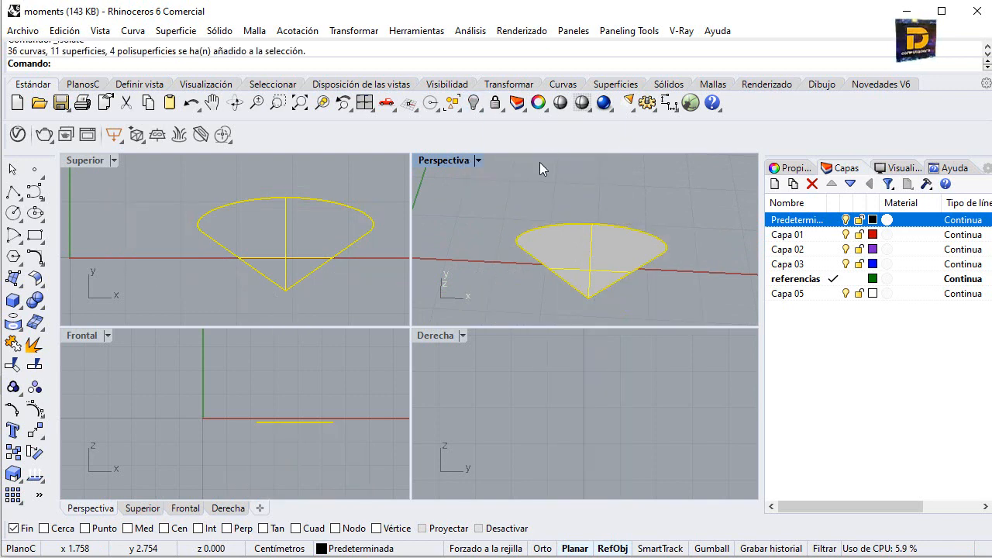
Step: Draw a centre line from the isolated surface's pointed tip to the arc's quadrant with the Cuad snap enabled, and select that line
left_click(13, 190)
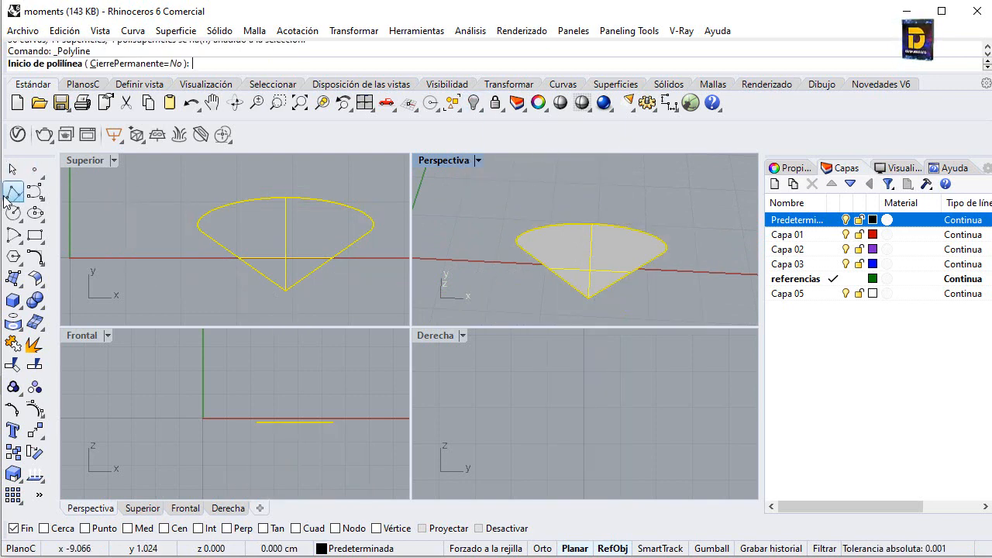
left_click(286, 291)
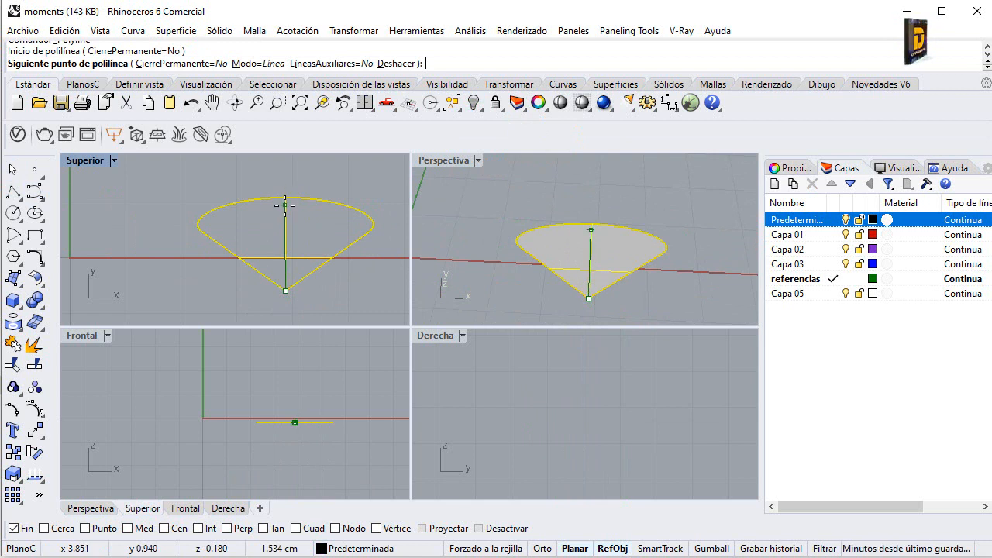
left_click(313, 530)
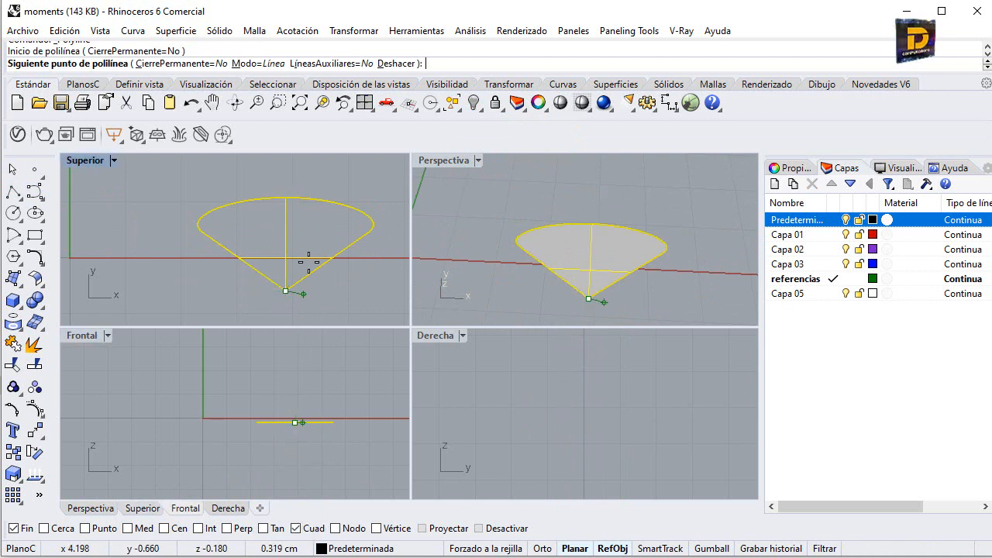
left_click(285, 197)
right_click(294, 208)
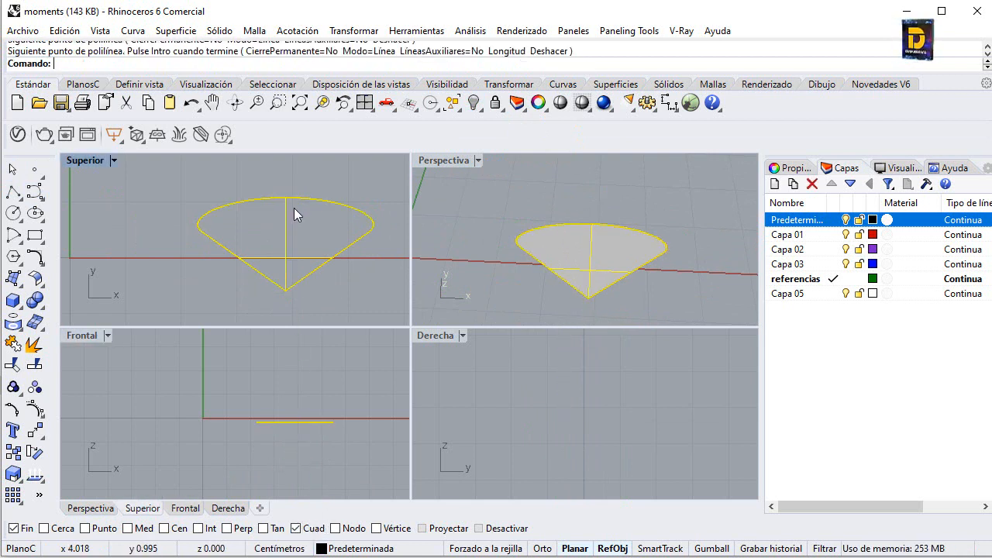
left_click(527, 223)
left_click(593, 246)
key("Return")
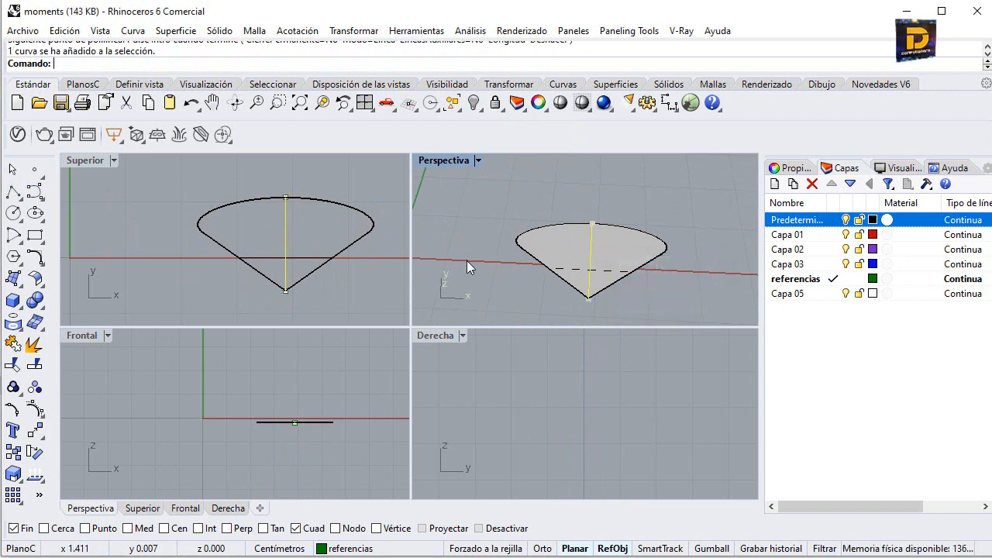
Step: Draw a circle about 0.6 cm in diameter centred on the centre line's midpoint with the Med snap enabled, and select it
left_click(14, 214)
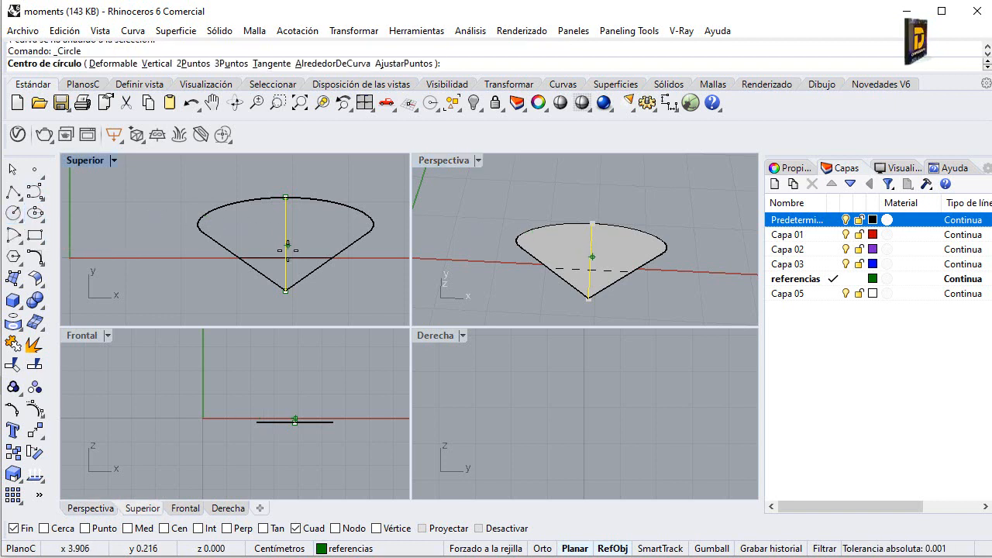
left_click(145, 528)
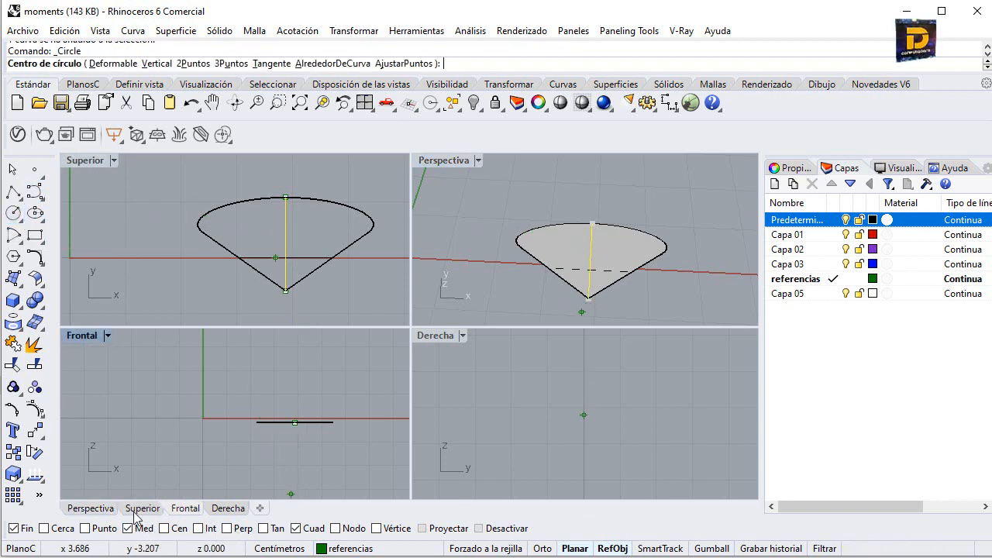
left_click(288, 245)
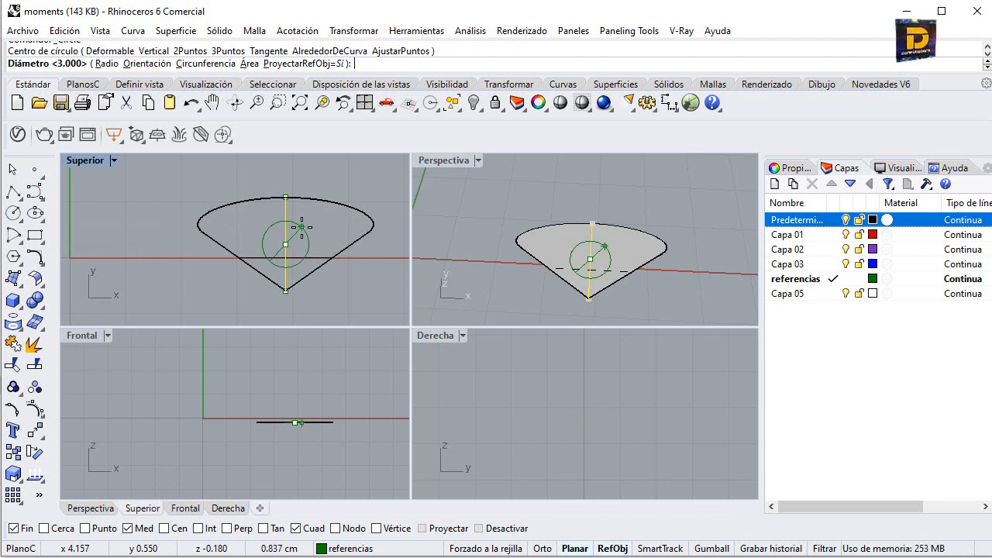
left_click(303, 242)
left_click(304, 243)
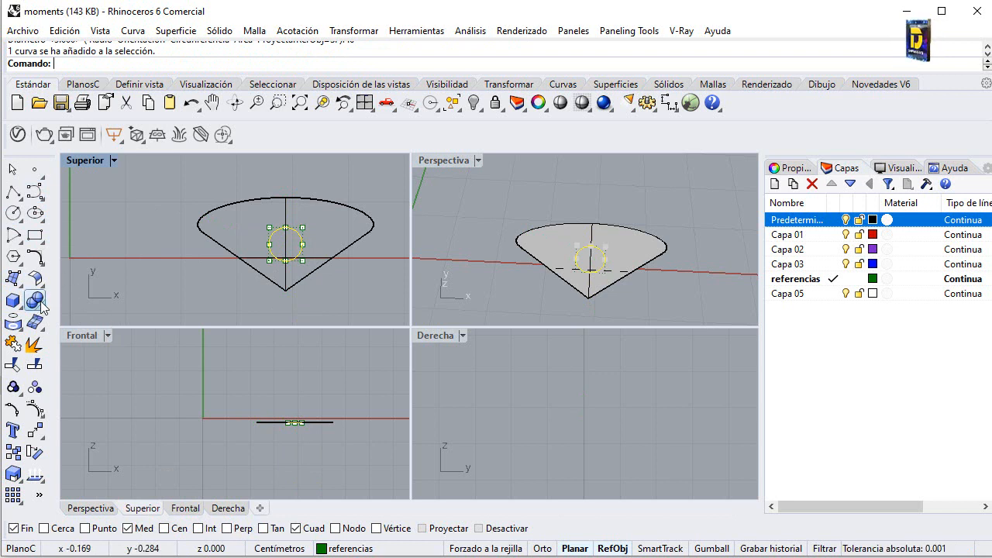
Step: Try to extrude the circle as a capped solid by 0.6 cm to both sides
left_click(14, 305)
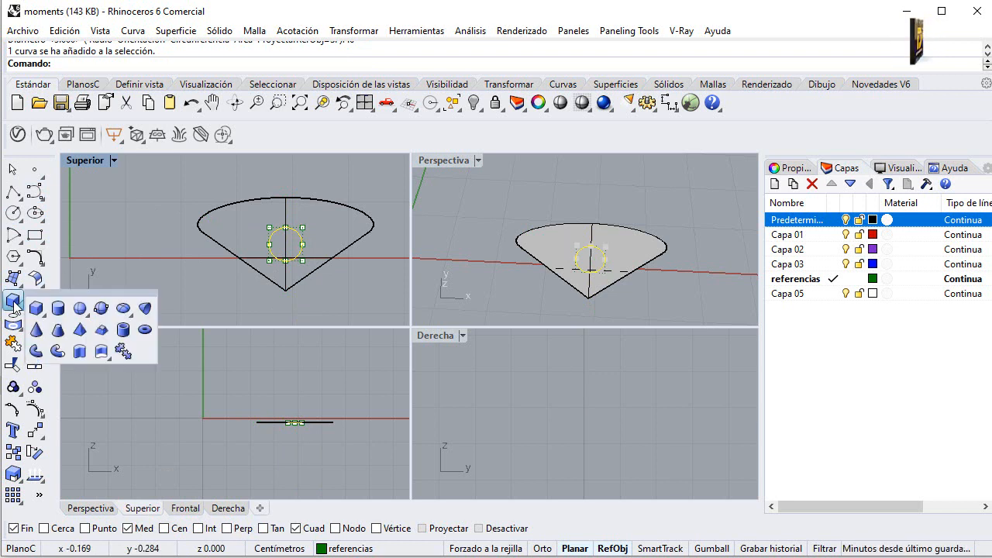
left_click(78, 353)
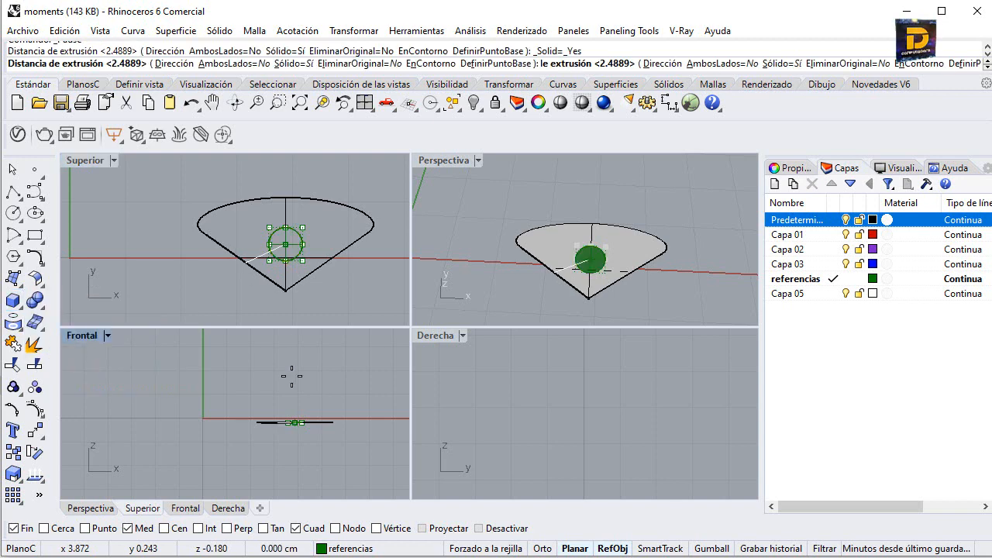
left_click(253, 64)
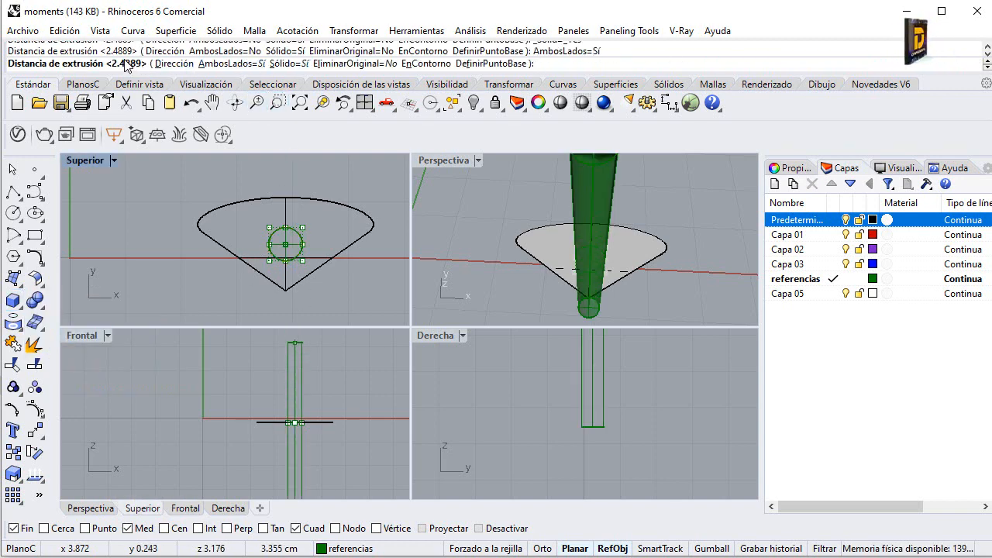
type(".6")
key("Return")
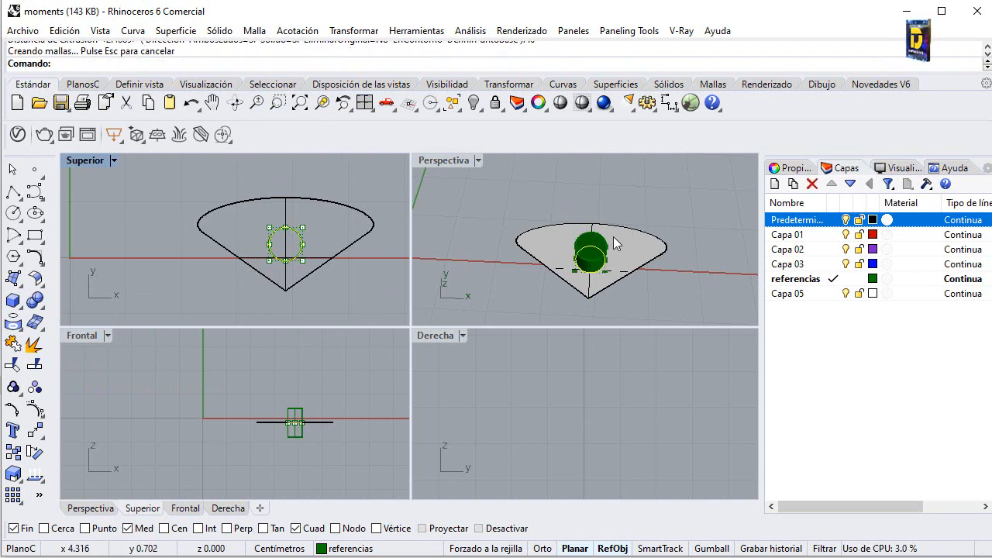
key("ctrl+z")
Step: Extrude the circle by 0.6 cm to both sides with Sólido set to No, and maximize the perspective view
key("Return")
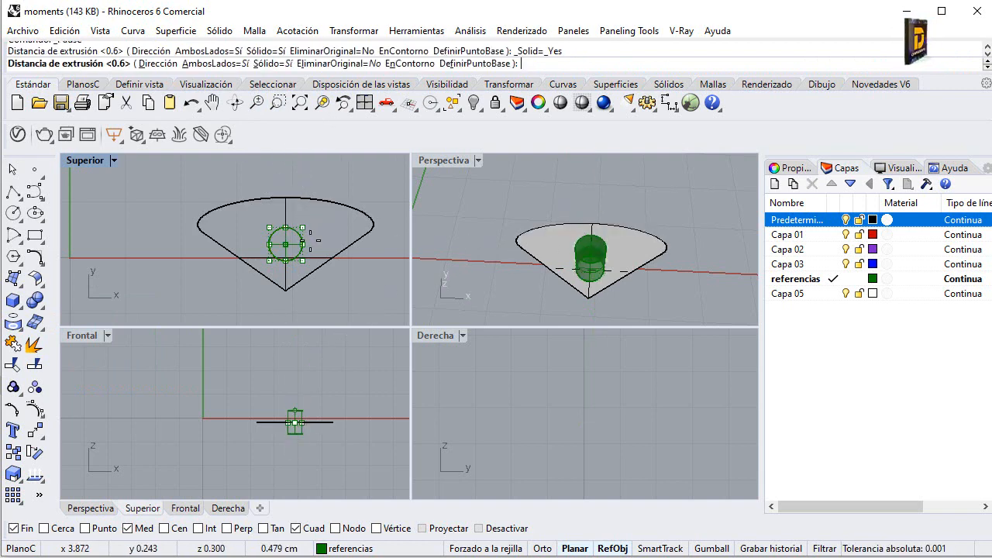
left_click(283, 66)
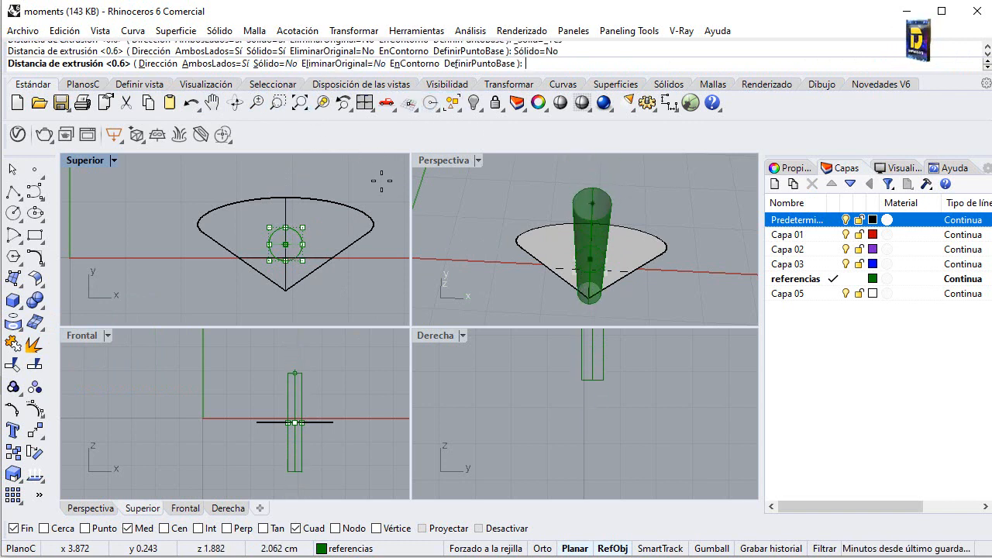
type(".")
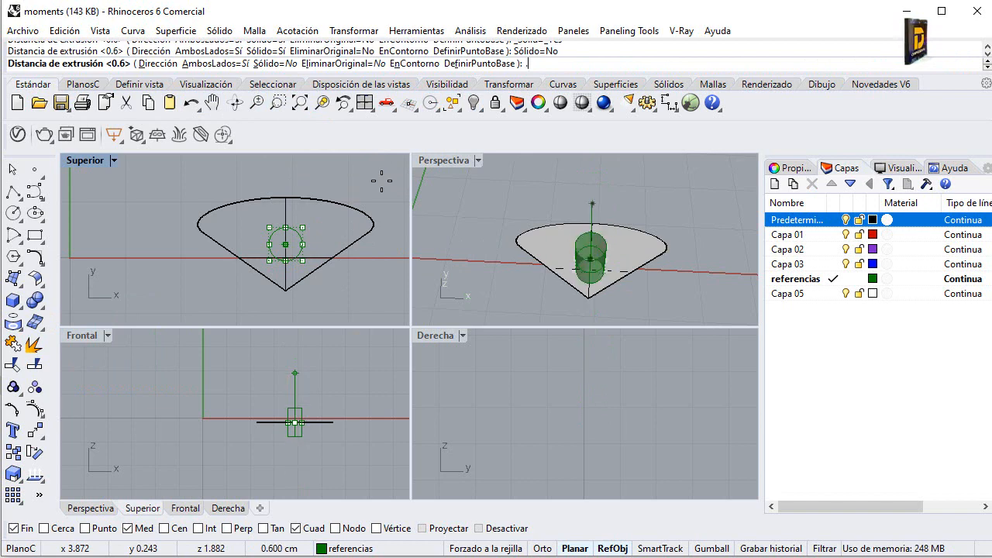
type("6")
key("Return")
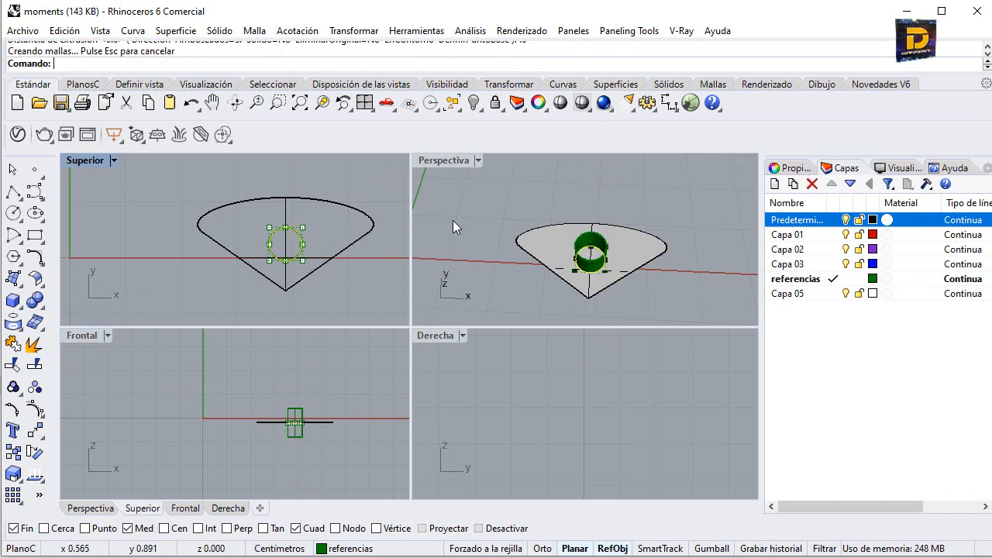
right_click_drag(513, 196, 497, 168)
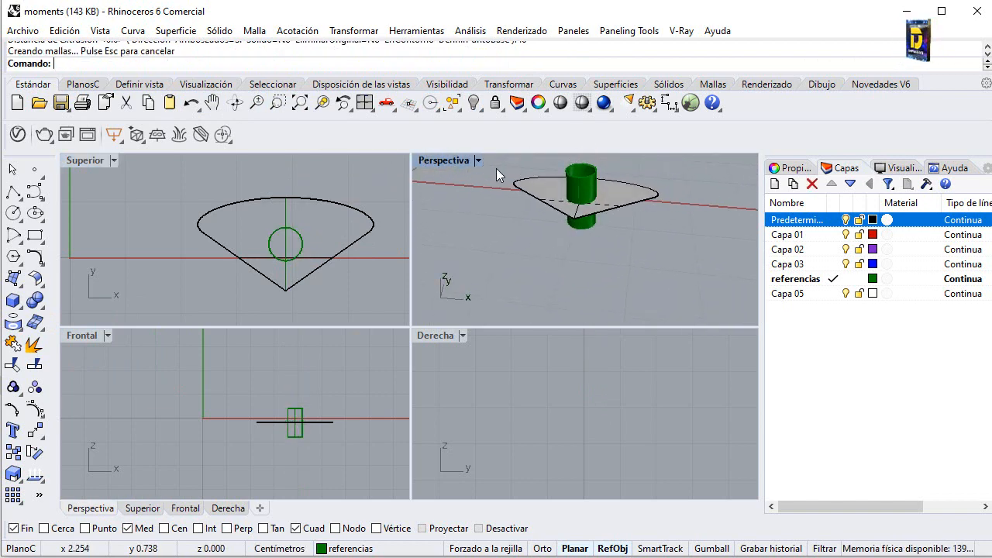
double_click(443, 159)
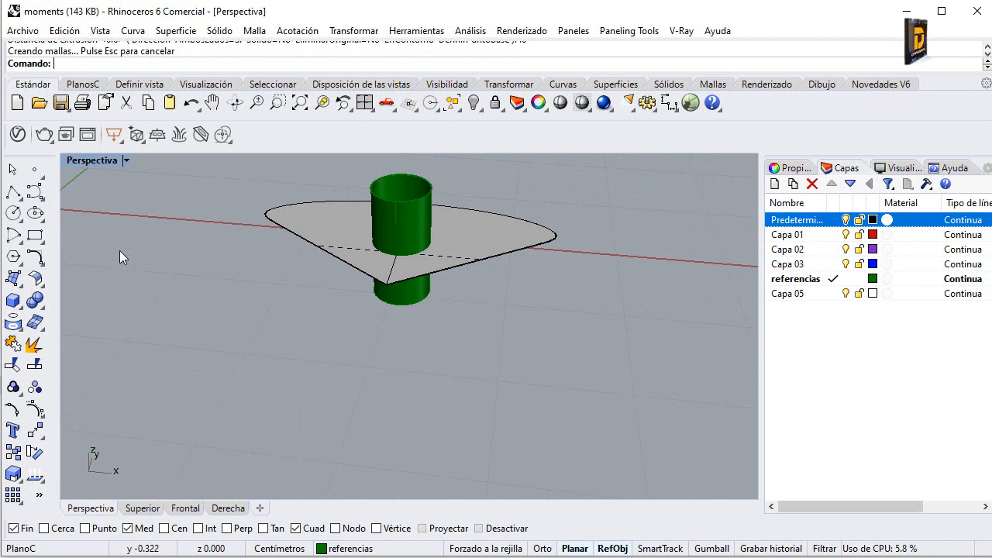
Step: Fillet the cylinder surface into the flat plate with a 0.2 cm radius
left_click(200, 134)
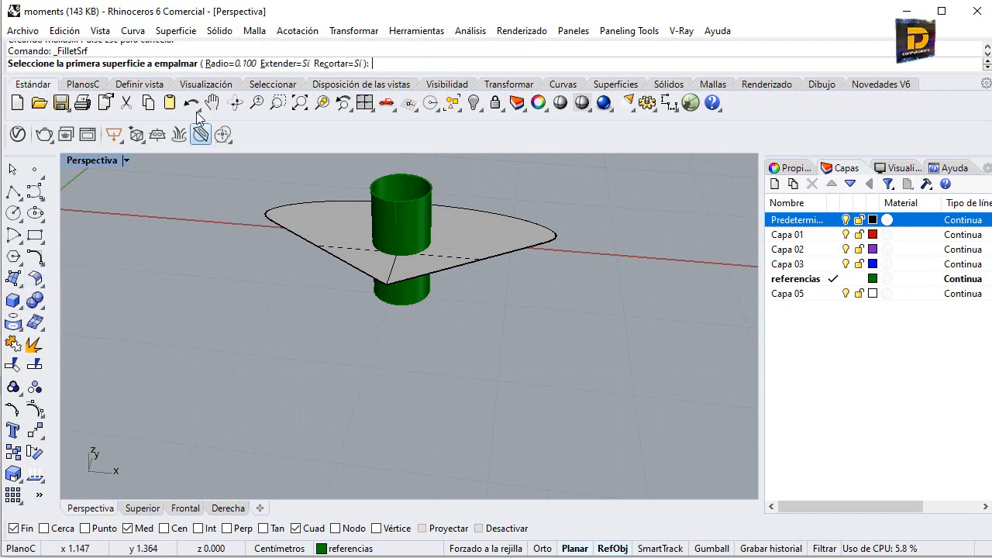
left_click(231, 64)
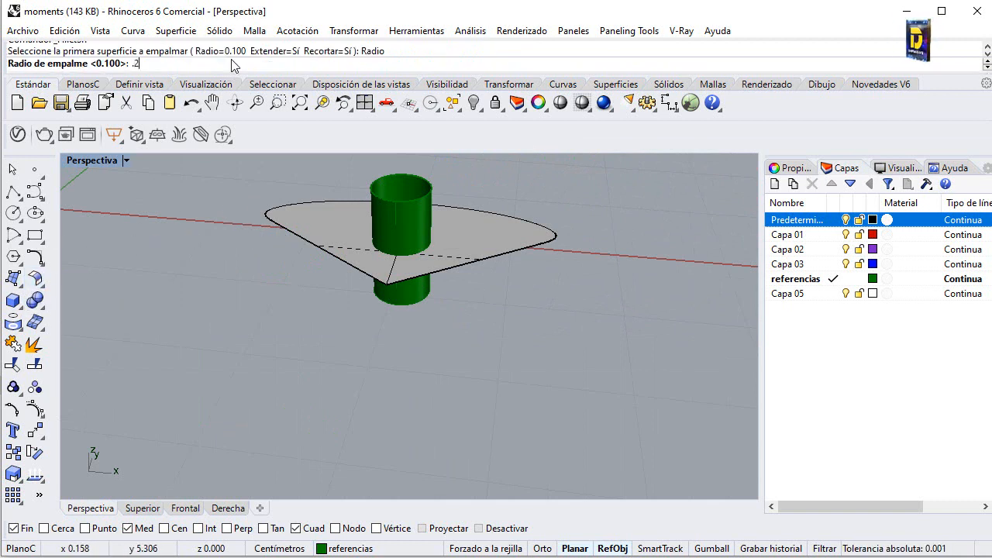
type(".2")
key("Return")
scroll(397, 245, "up", 3)
left_click(397, 245)
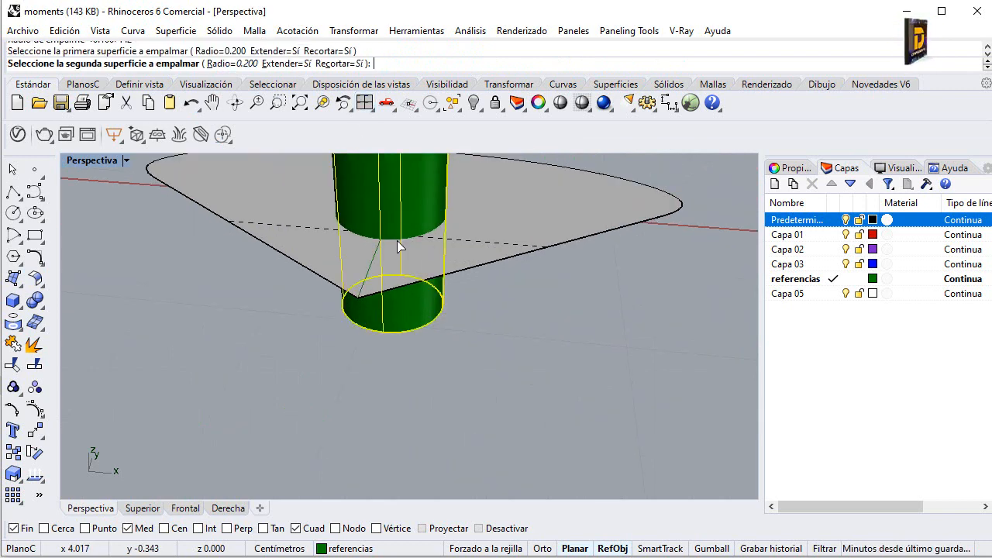
left_click(397, 245)
right_click_drag(396, 236, 481, 269)
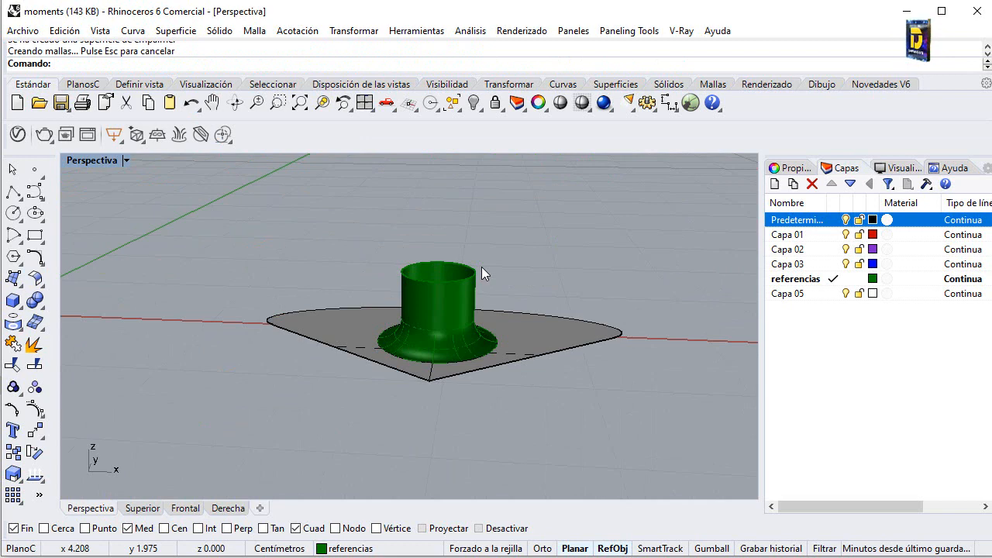
right_click_drag(436, 333, 453, 288)
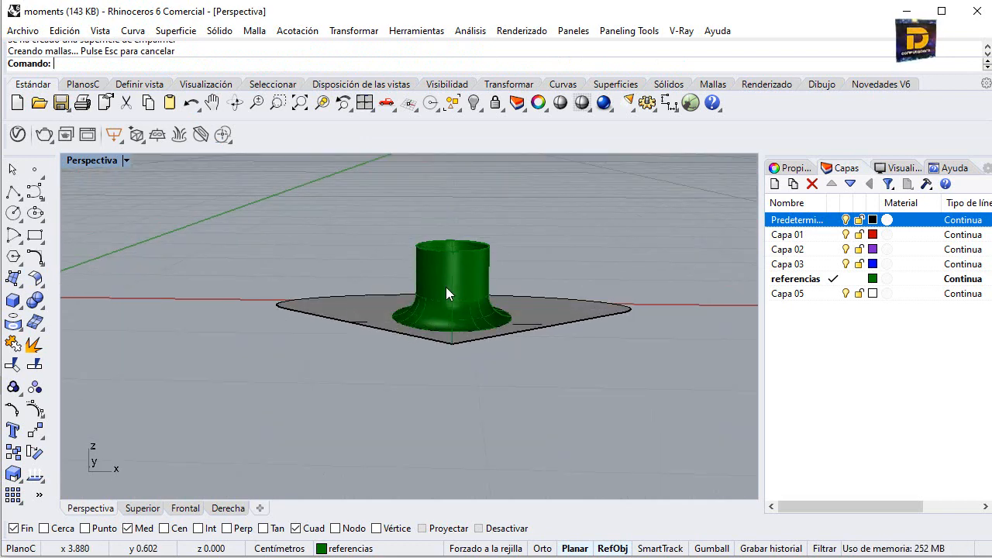
Step: Maximize the front view around the filleted cylinder and make Capa 01 the current layer
double_click(90, 161)
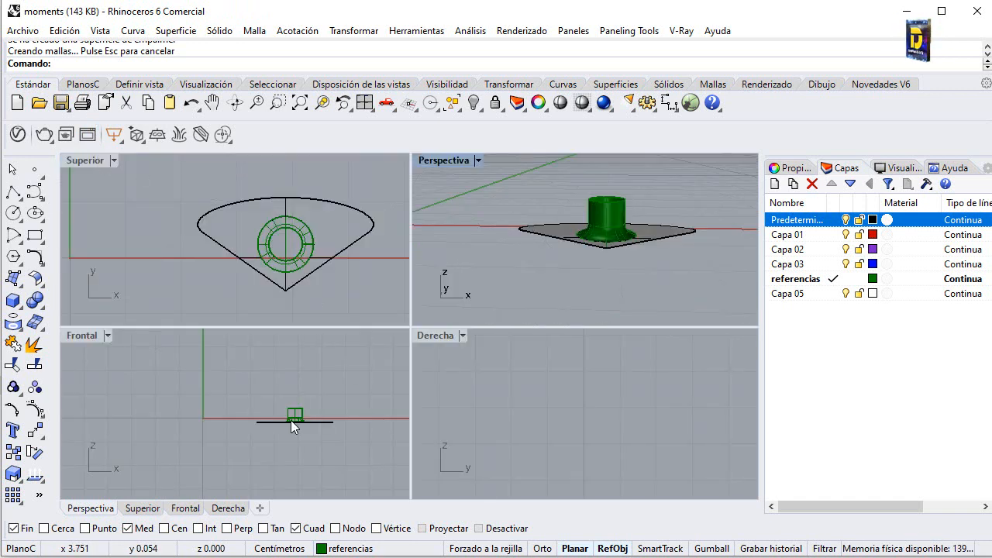
scroll(291, 420, "up", 5)
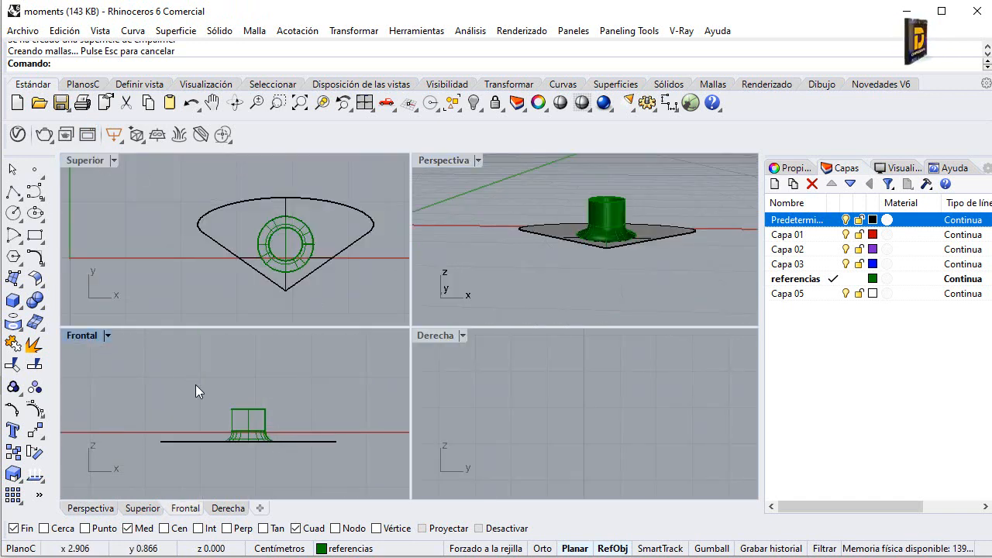
scroll(246, 411, "up", 3)
double_click(89, 338)
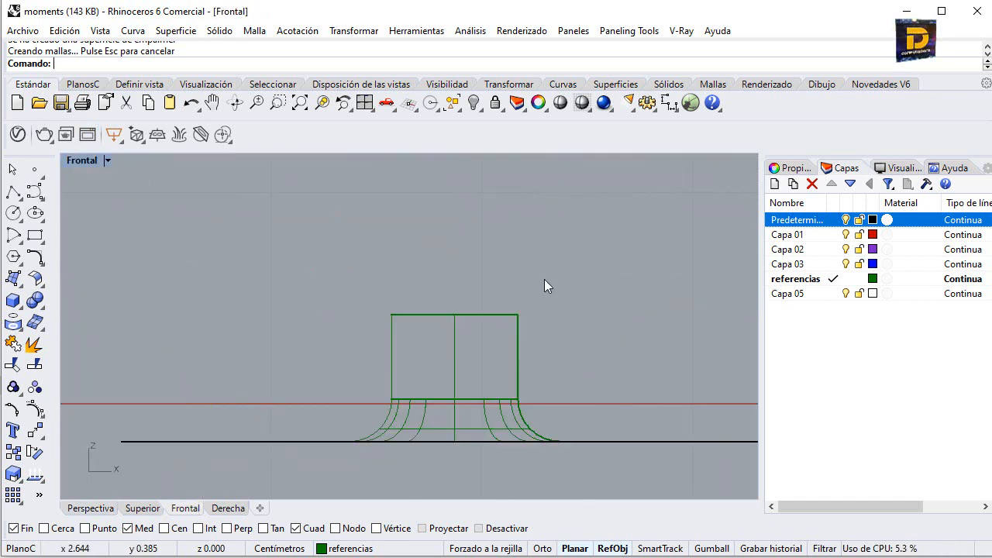
left_click(836, 235)
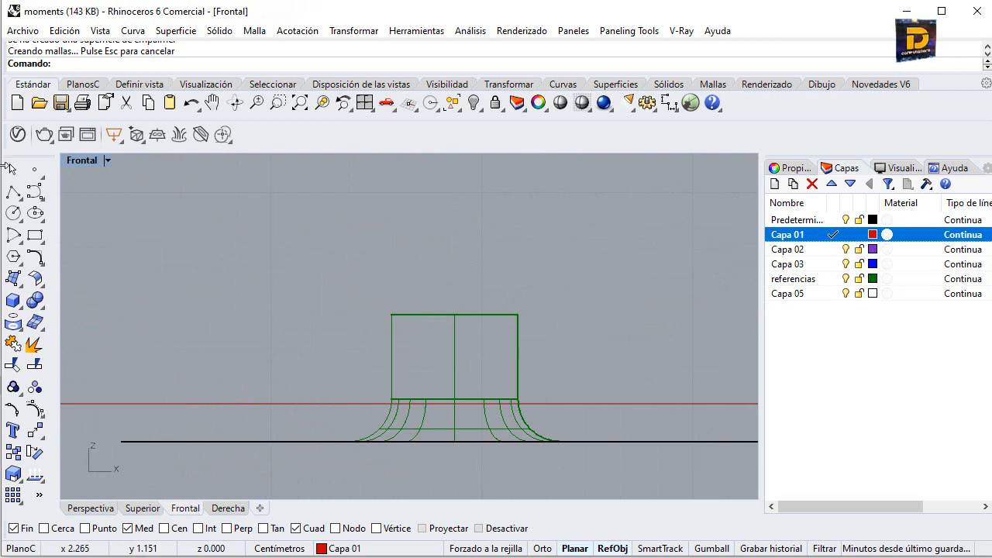
Step: With all object snaps off, start a polyline just outside the cylinder's upper left edge with a vertical 0.35 cm segment upward
left_click(14, 191)
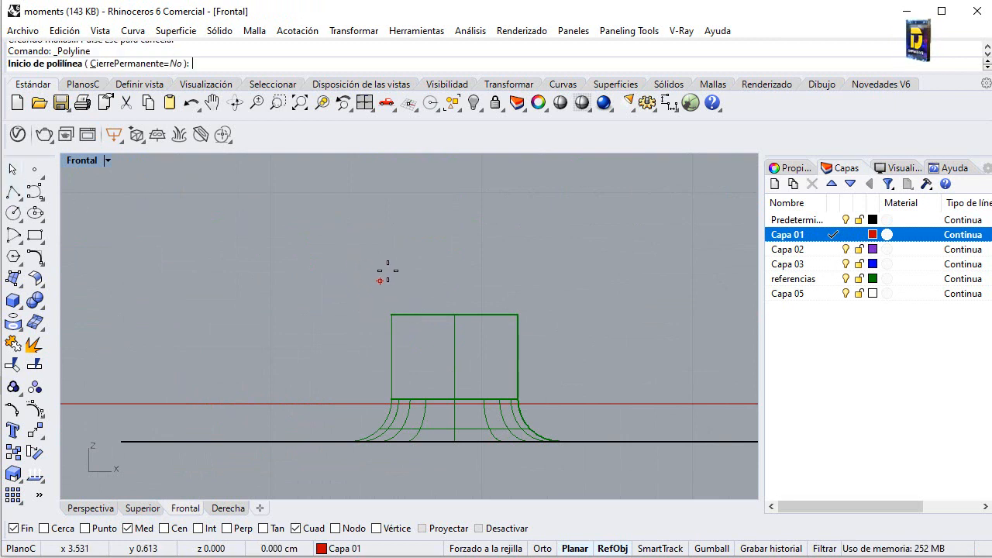
scroll(392, 314, "up", 4)
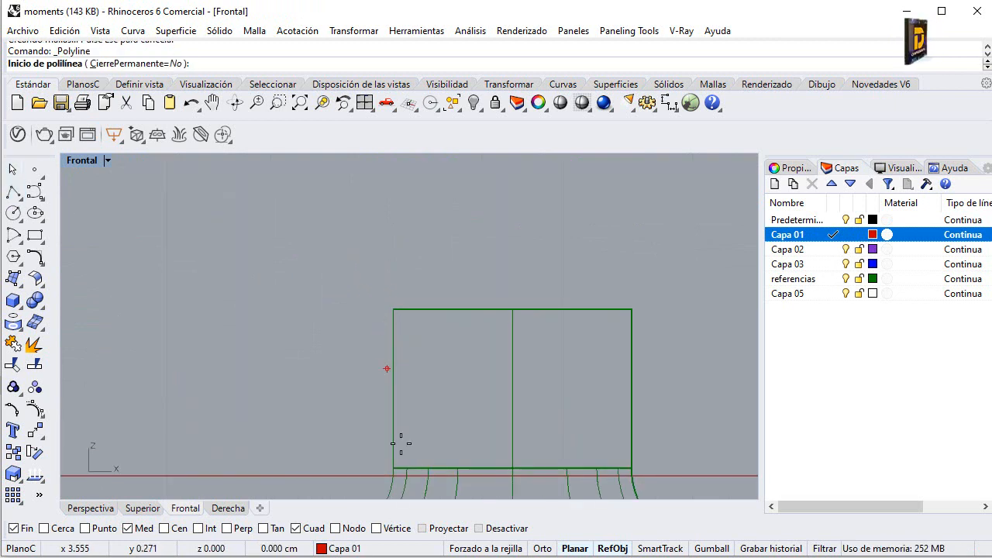
left_click(506, 528)
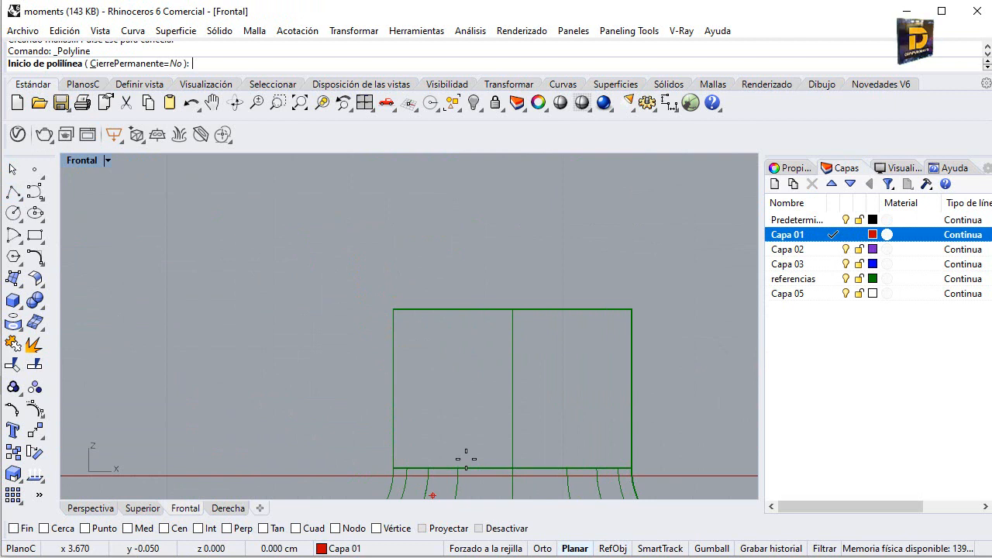
scroll(383, 314, "up", 1)
left_click(387, 333)
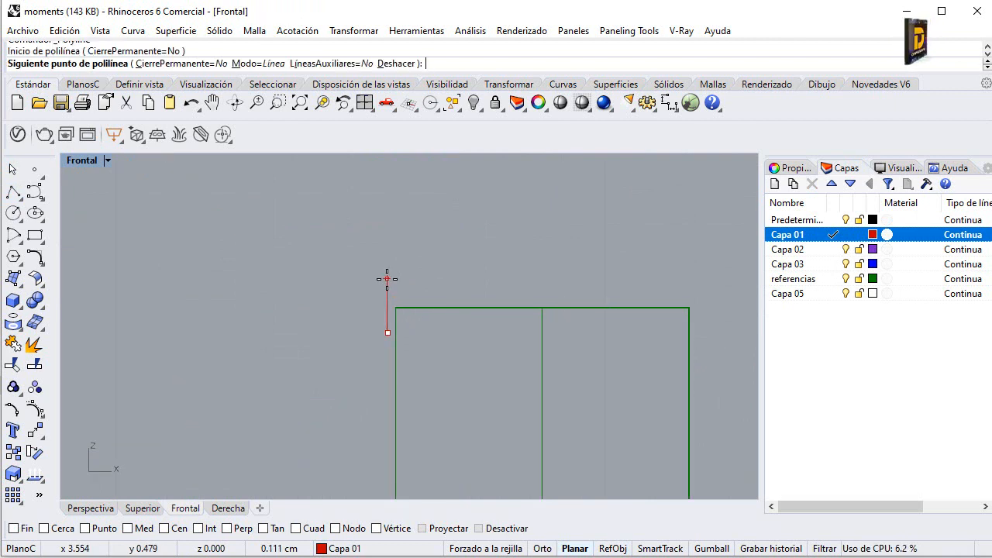
type(".35")
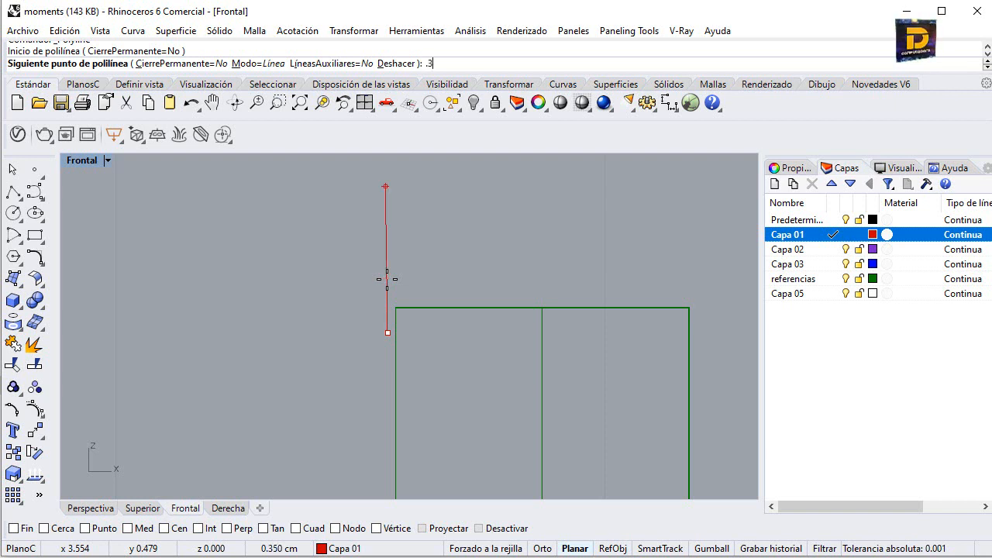
key("Return")
scroll(387, 273, "down", 3)
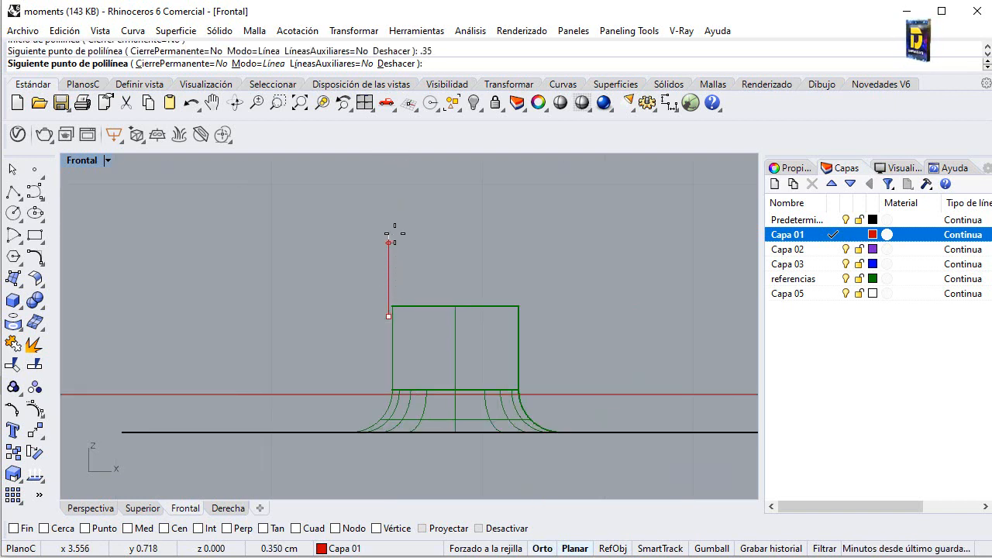
left_click(394, 233)
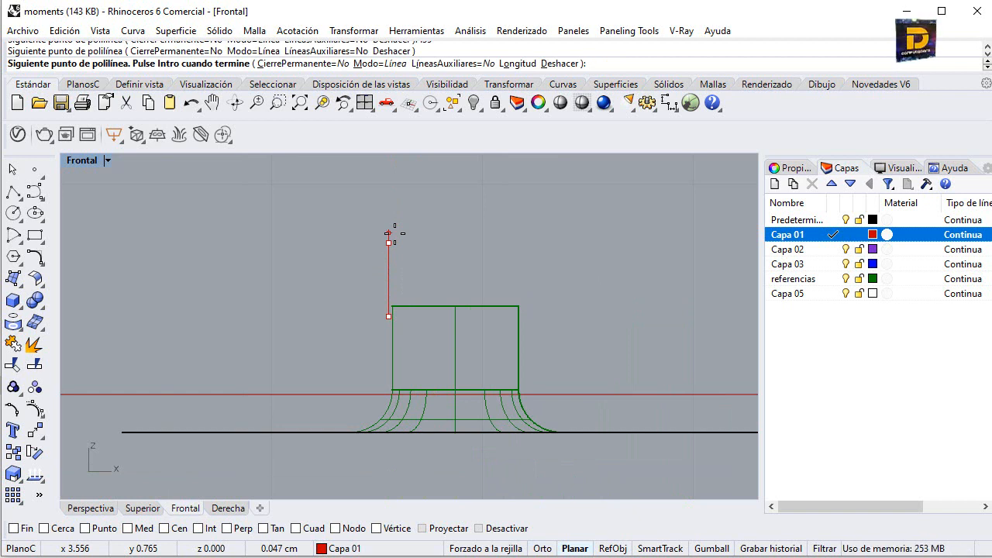
Step: Continue the polyline with a horizontal 0.12 cm segment to the right and a vertical 0.35 cm segment upward
type(".12")
key("Return")
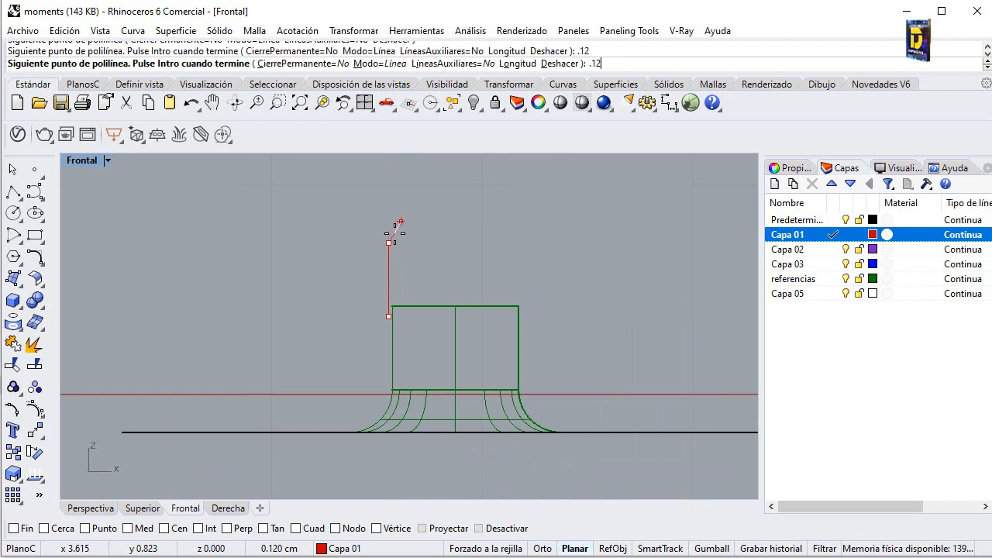
left_click(428, 237, "shift")
left_click(428, 237, "shift")
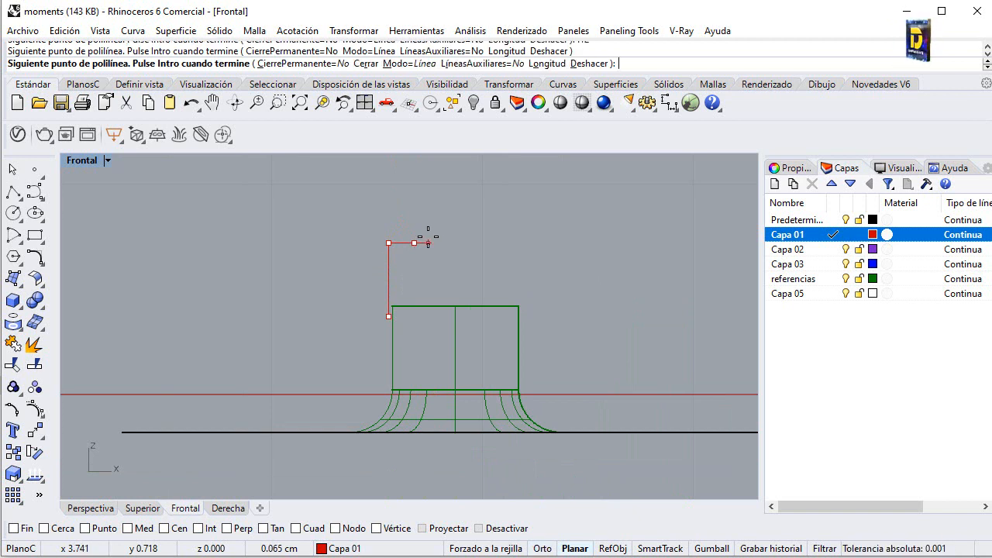
type(".35")
key("Return")
scroll(386, 224, "down", 3)
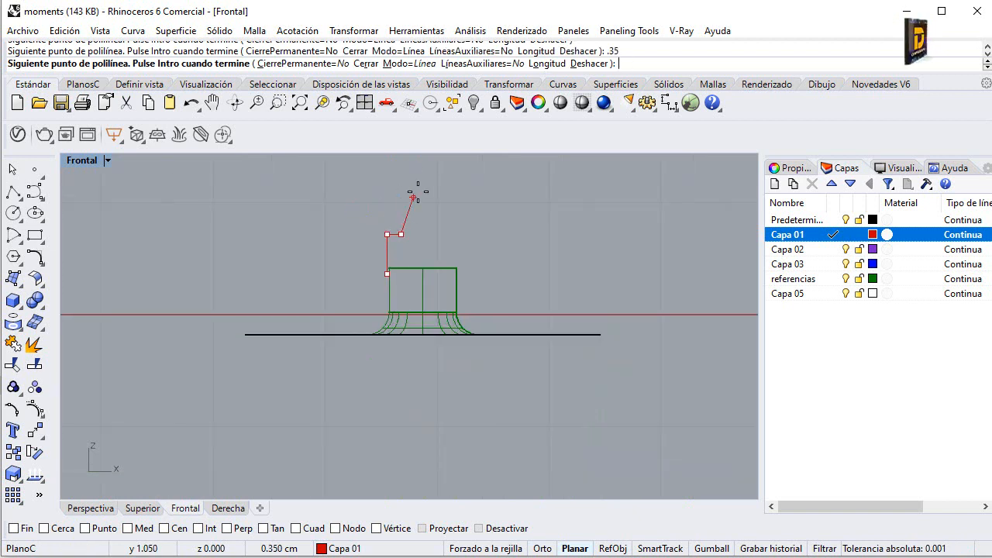
key("F8")
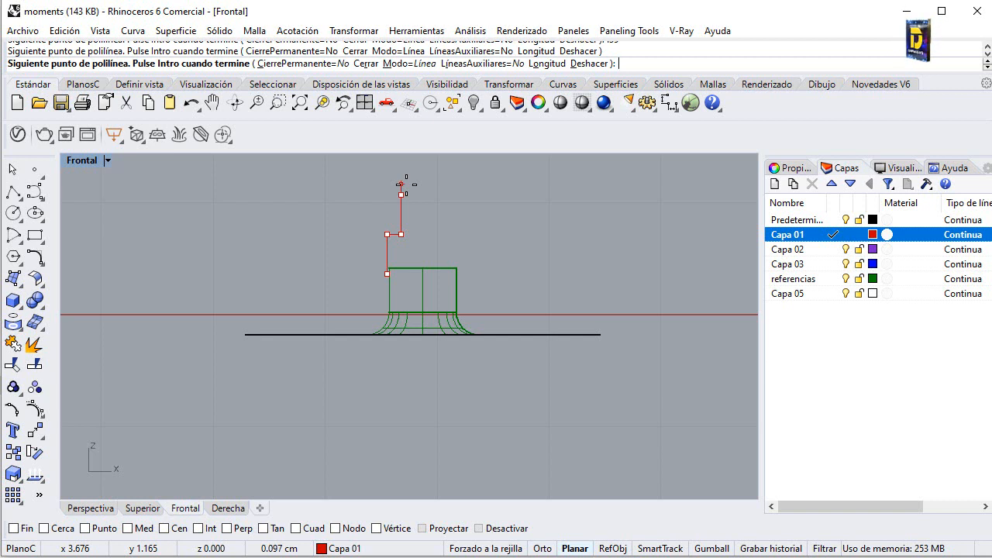
Step: Add a horizontal 0.12 cm segment back to the left and a vertical 0.6 cm segment upward, and finish the polyline
key("Return")
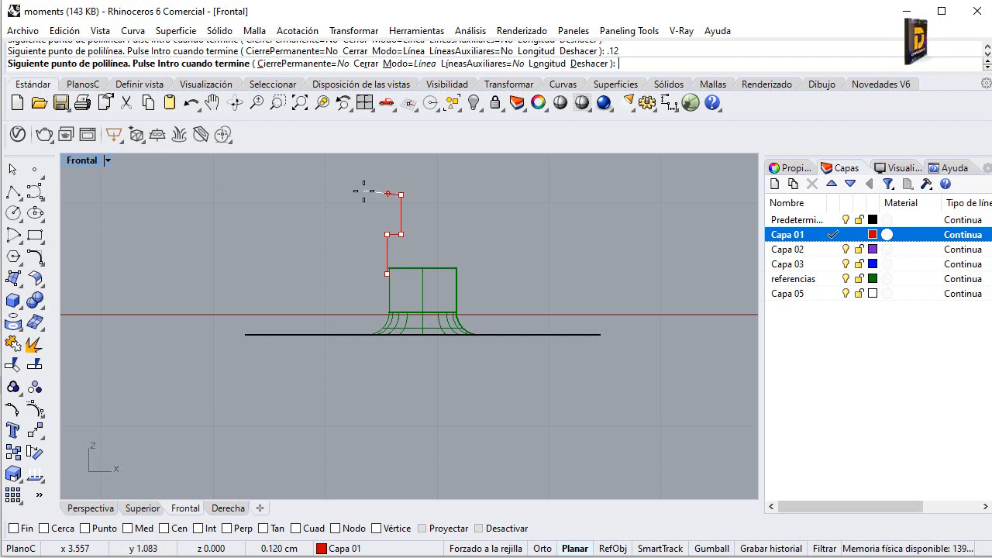
key("F8")
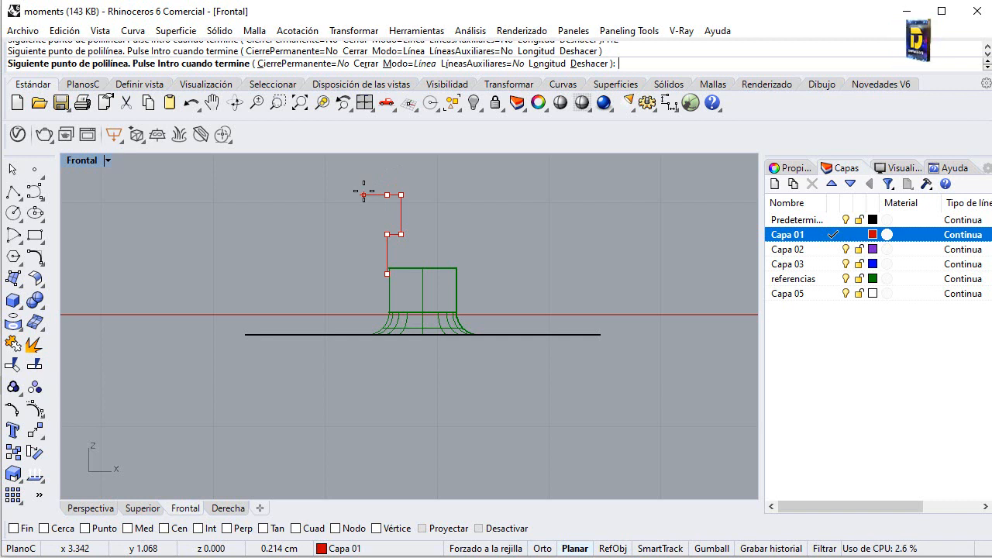
type(".6")
scroll(383, 217, "down", 5)
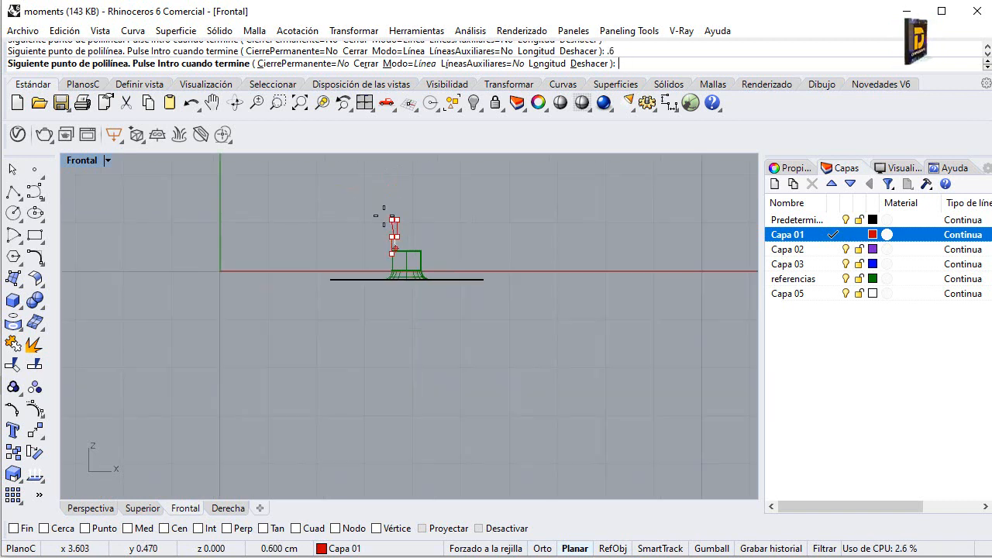
key("Return")
left_click(394, 237, "shift")
right_click(394, 237)
scroll(396, 271, "up", 4)
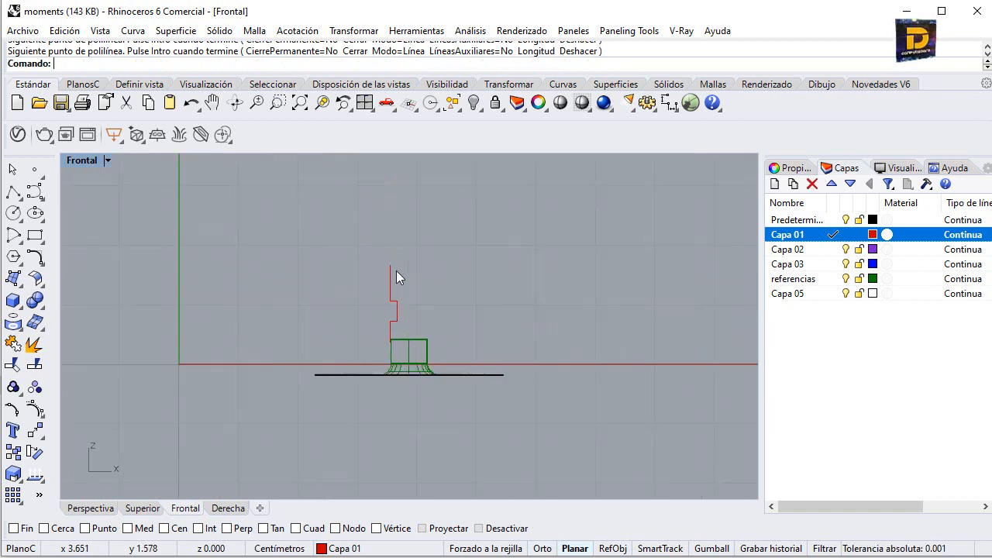
Step: Revolve the stepped profile a full circle around the cylinder's vertical axis, starting the axis at its top centre with the Cen snap
left_click(391, 276)
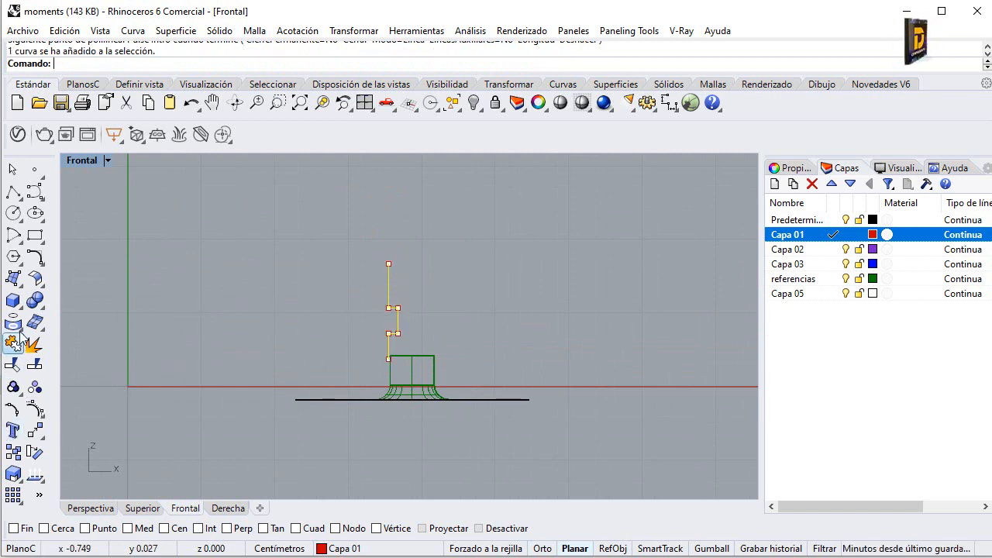
left_click(15, 279)
left_click(79, 351)
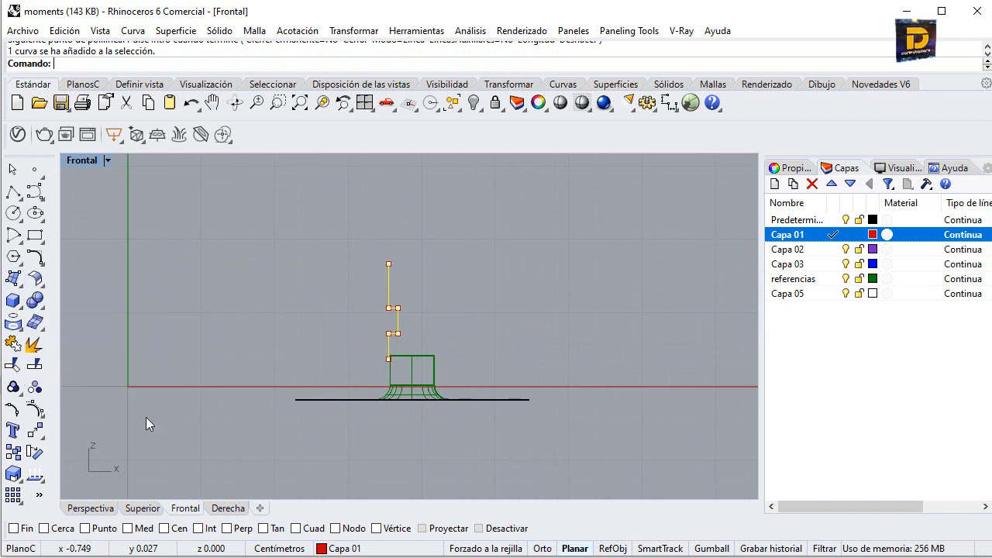
left_click(164, 528)
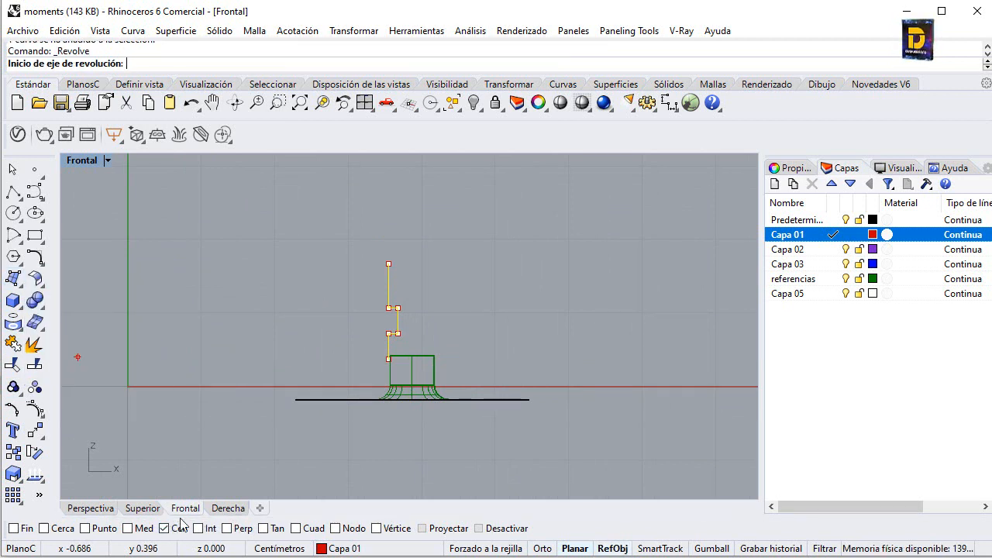
left_click(420, 363)
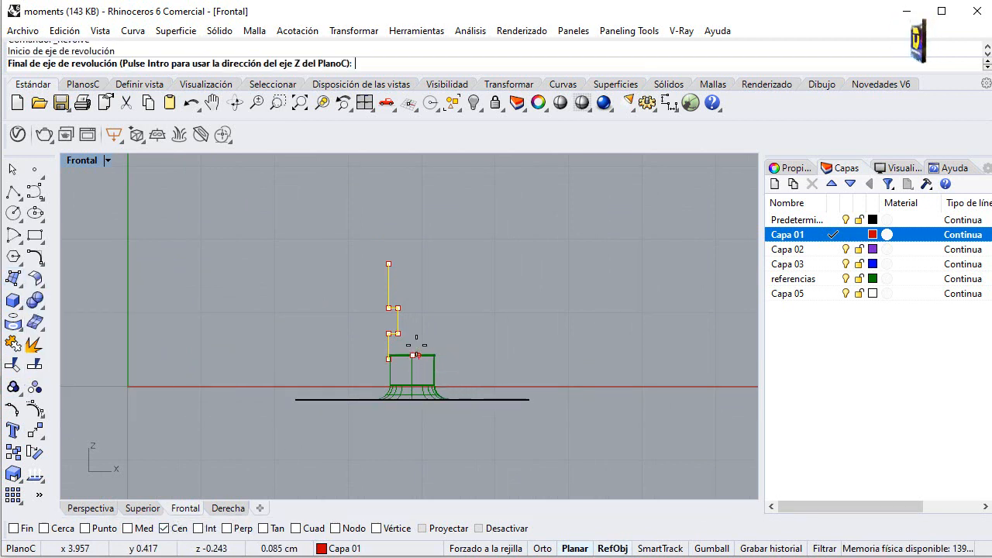
left_click(412, 454)
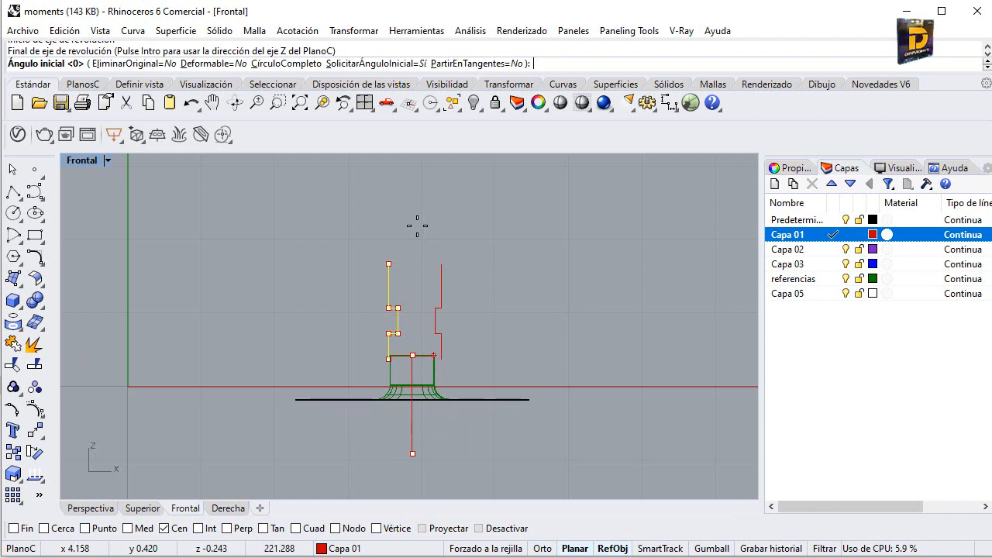
left_click(309, 63)
Step: Restore the four-view layout and close the revolved body's top opening with a planar surface from its upper edge
double_click(75, 158)
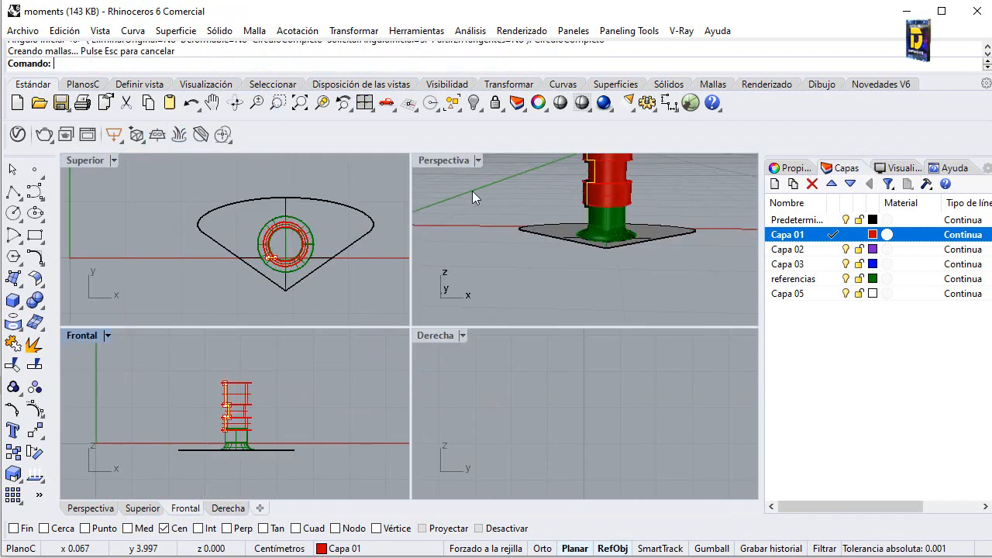
scroll(530, 225, "up", 6)
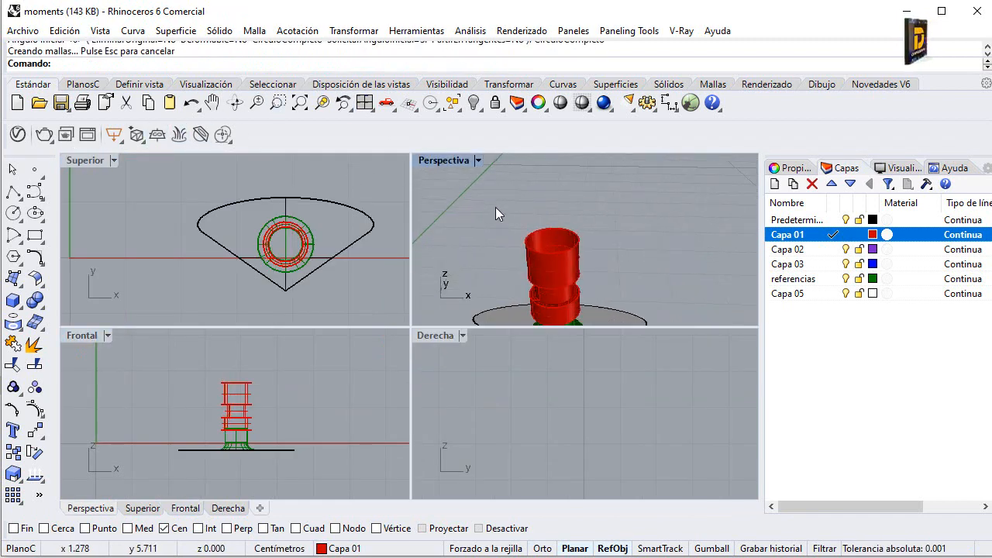
left_click(9, 280)
left_click(58, 287)
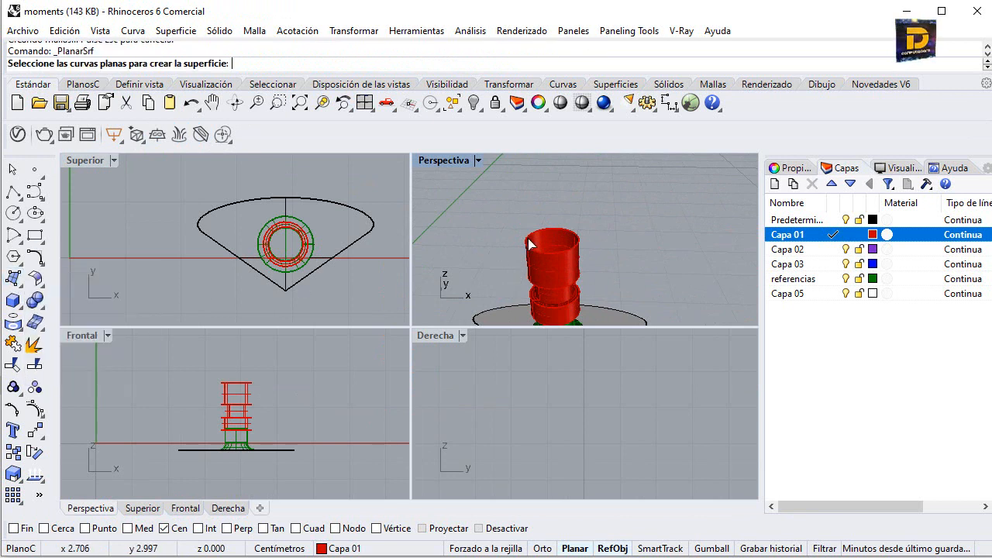
left_click(530, 237)
key("Return")
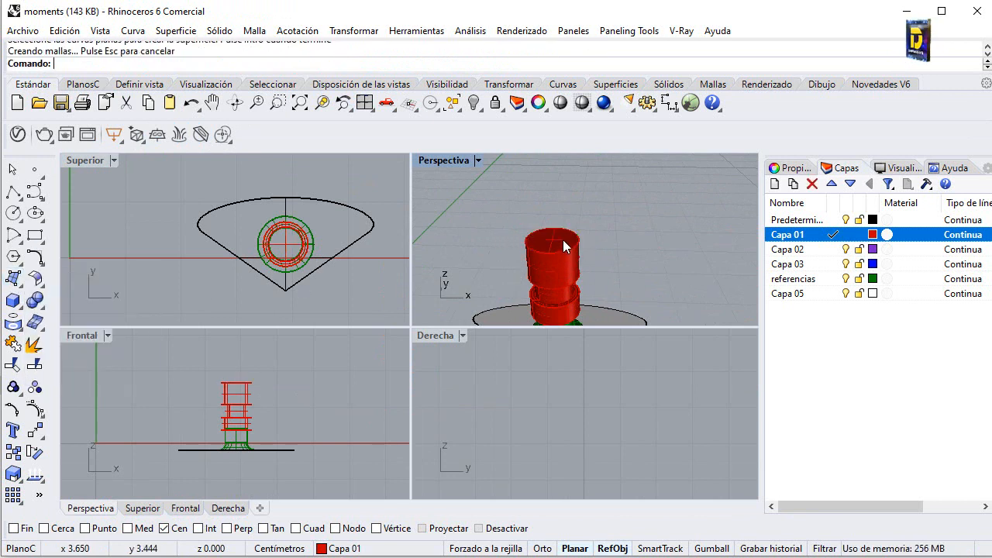
Step: Fillet the edge between the top cap surface and the side wall of the stepped body with a 0.08 cm radius
scroll(561, 252, "up", 5)
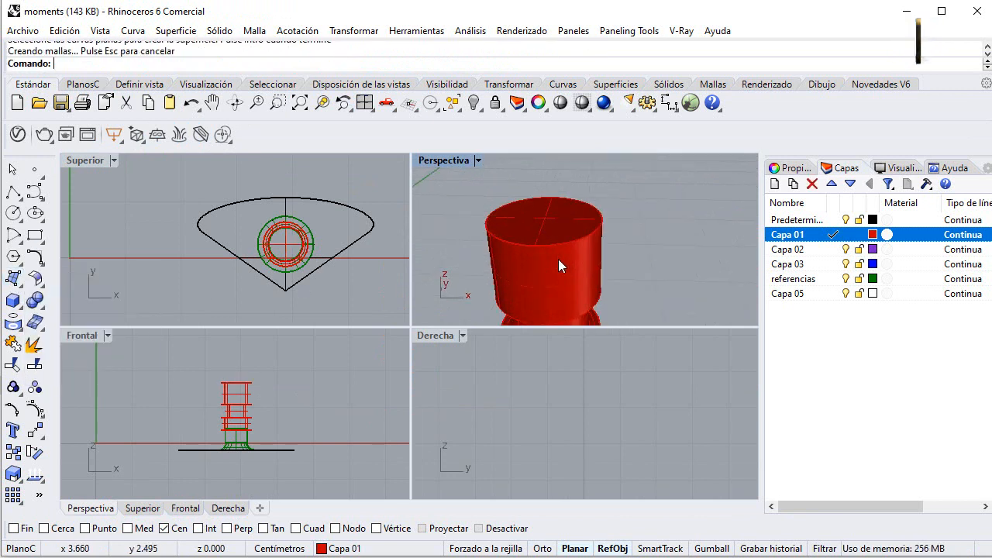
left_click(34, 279)
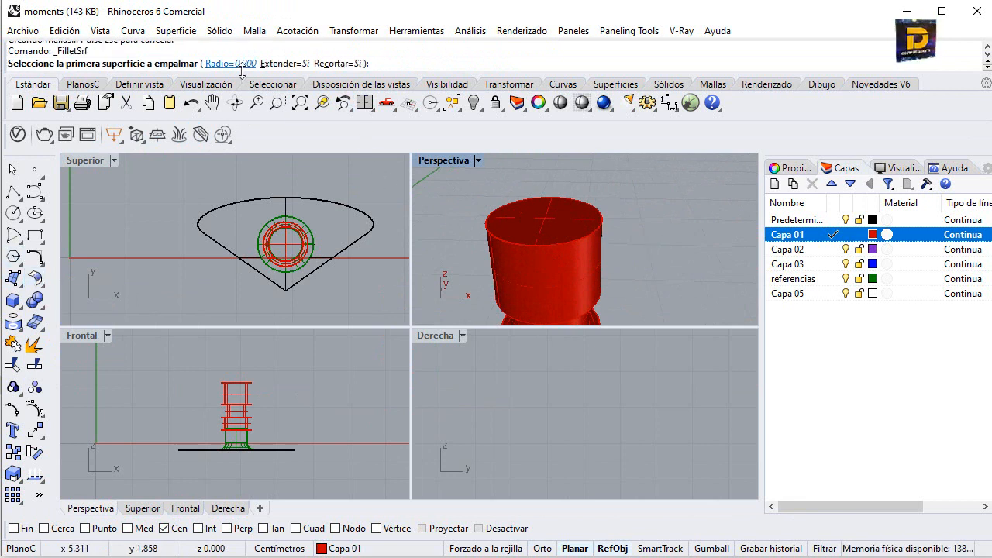
type(".0")
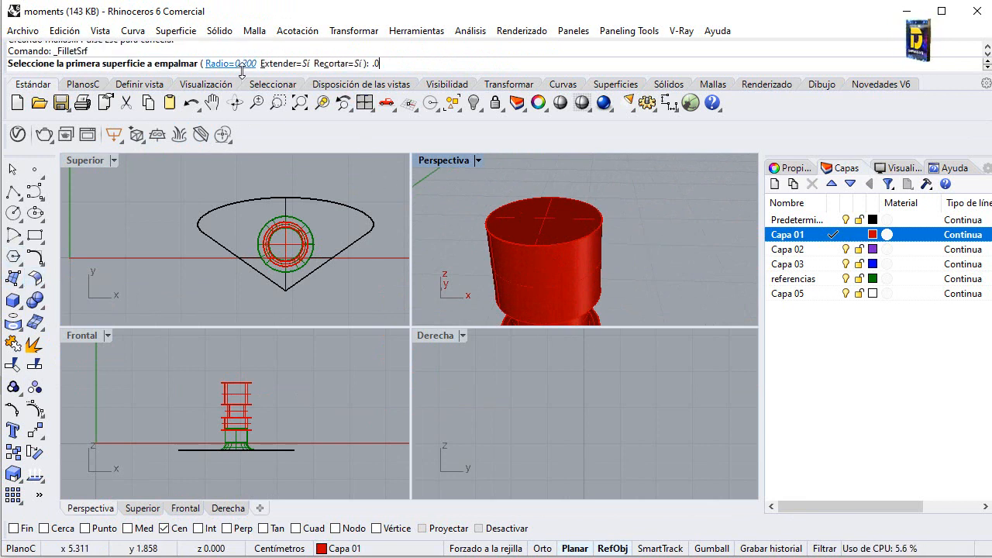
type("8")
key("Return")
scroll(566, 226, "up", 5)
scroll(578, 198, "down", 2)
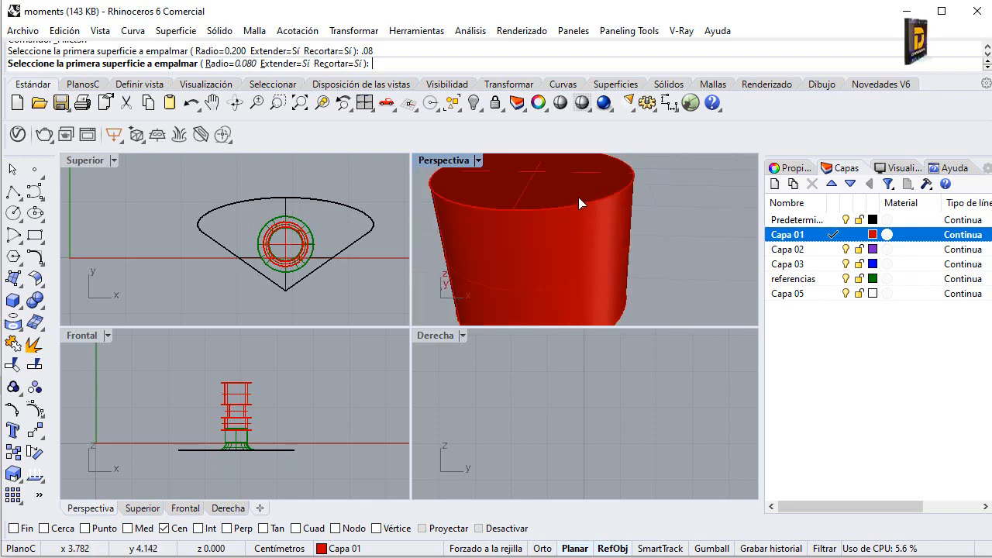
left_click(579, 198)
left_click(577, 214)
scroll(605, 186, "down", 5)
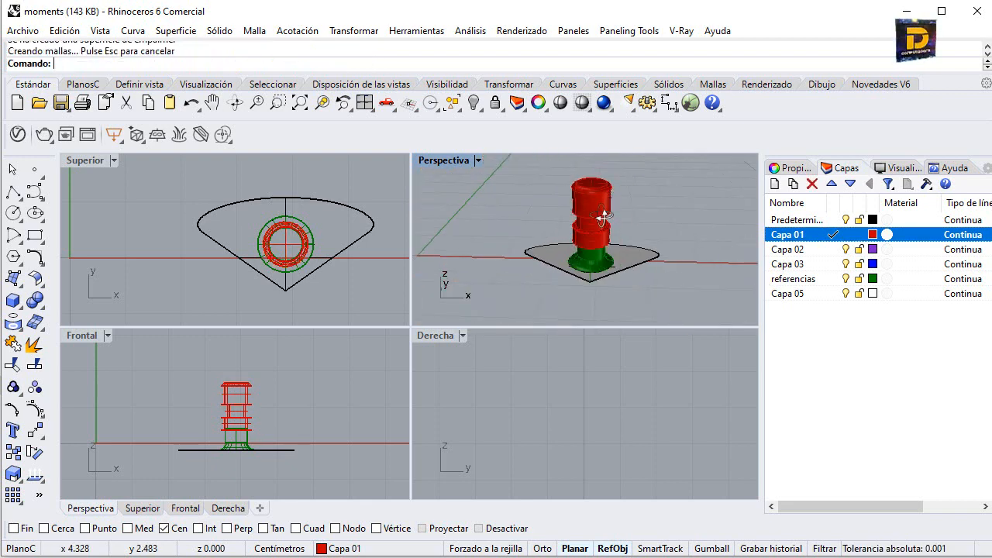
right_click_drag(605, 186, 422, 247)
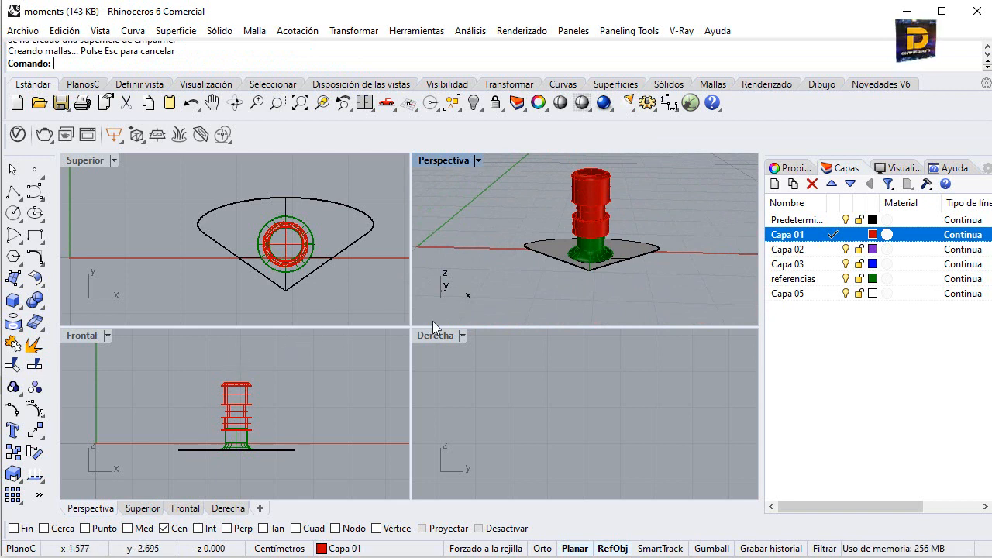
Step: Join the stepped body's surfaces, including the filleted cap
left_click_drag(200, 354, 282, 443)
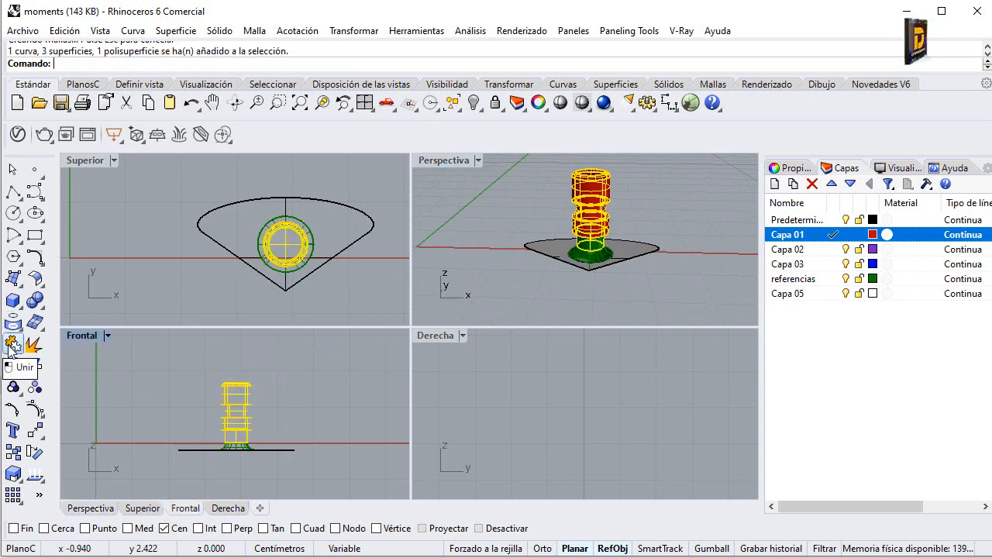
left_click(13, 344)
left_click(169, 278)
scroll(589, 200, "up", 3)
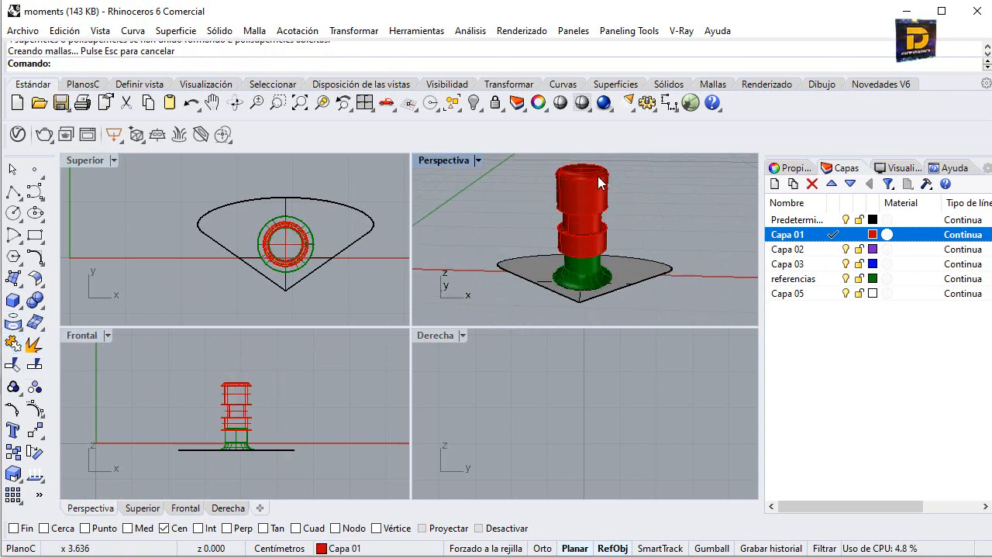
Step: Hide the top plate and the green cylinder with its blend, leaving only the red stepped body in view
scroll(602, 181, "up", 2)
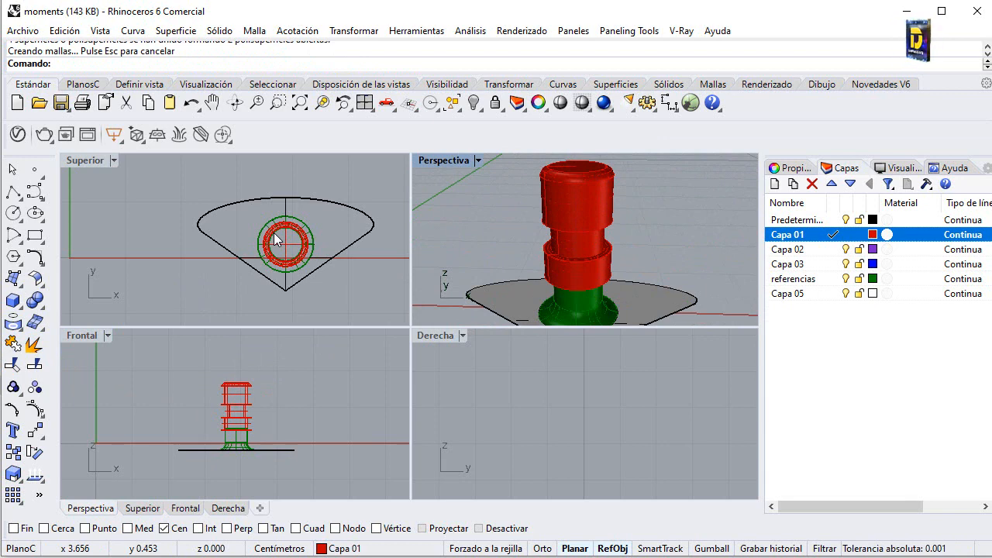
right_click_drag(558, 215, 543, 186)
left_click_drag(683, 205, 567, 245)
left_click(474, 103)
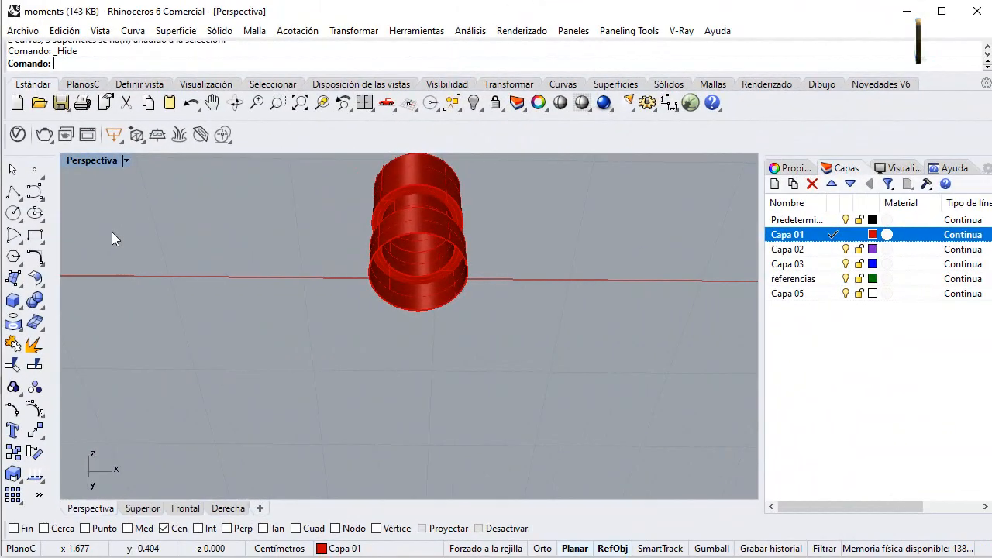
left_click(13, 278)
left_click(80, 286)
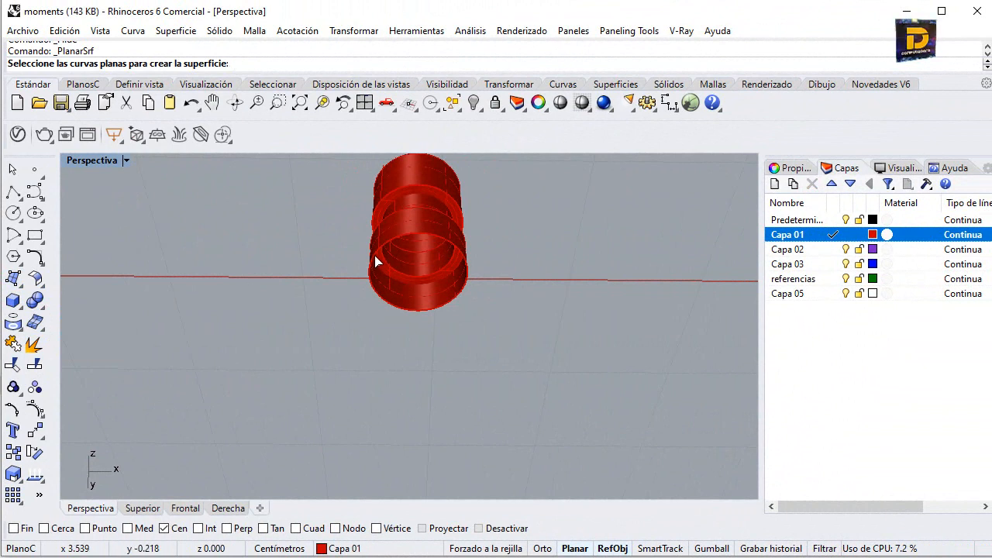
key("Escape")
Step: Close the open bottom of the stepped body with the Cap Planar Holes command
left_click(35, 300)
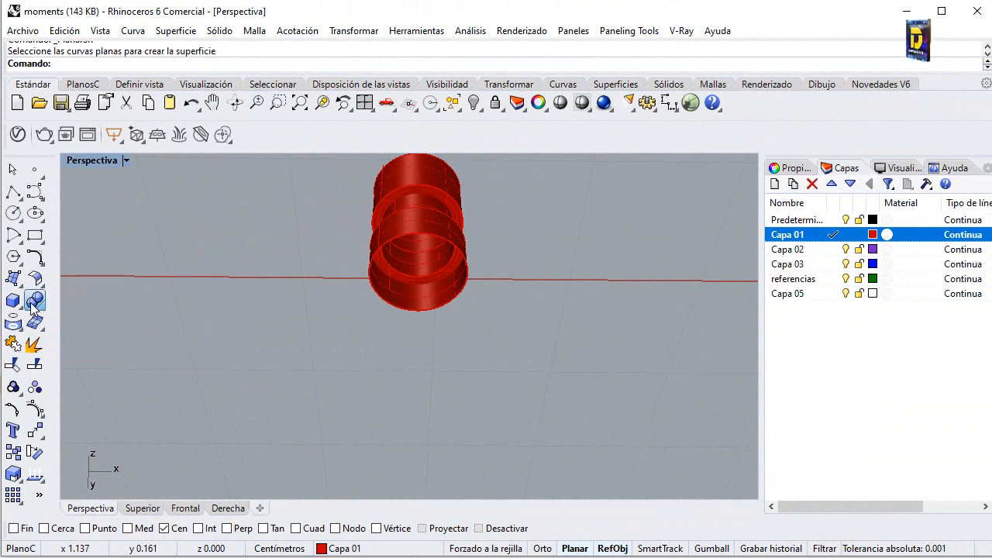
left_click(61, 330)
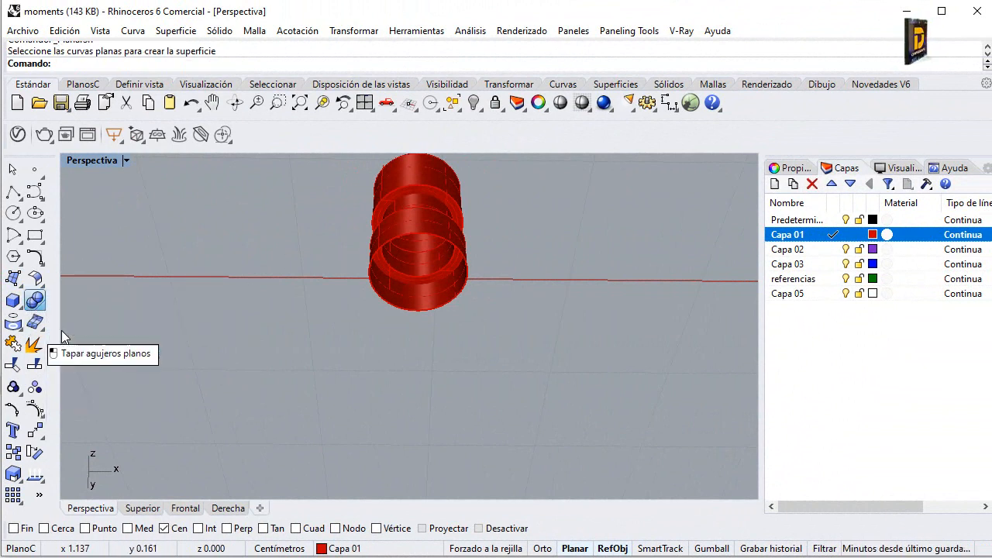
left_click(408, 227)
right_click(342, 246)
mouse_move(416, 217)
right_mouse_down()
mouse_move(418, 233)
mouse_move(410, 210)
right_mouse_up()
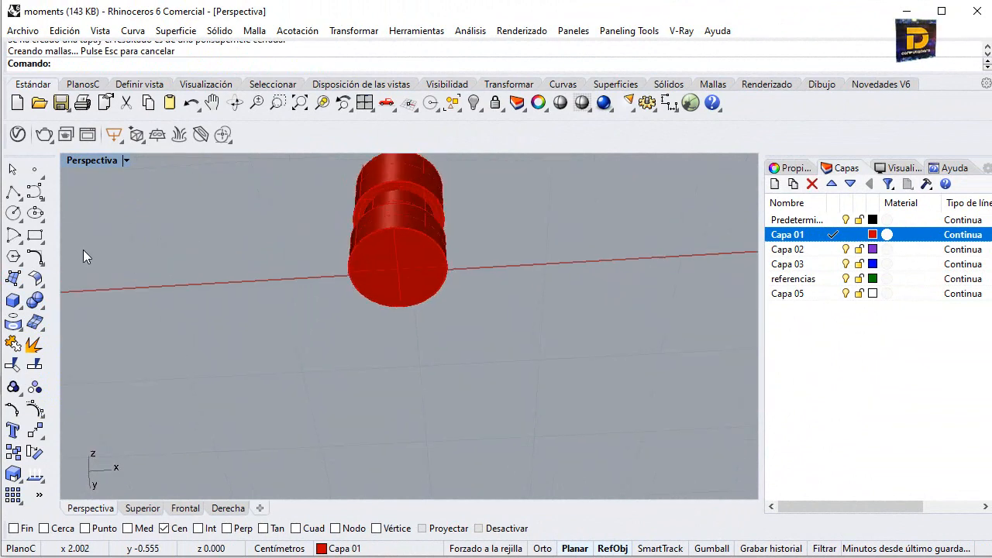
Step: Try to shell the stepped body with a 0.1 cm thickness, removing its bottom face, and undo the shell
left_click(34, 300)
left_click(144, 307)
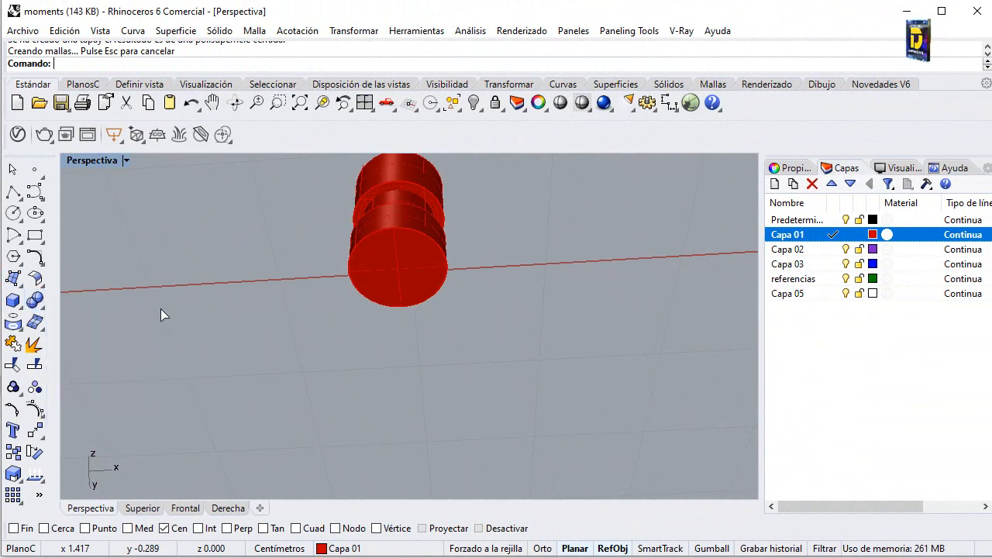
left_click(518, 50)
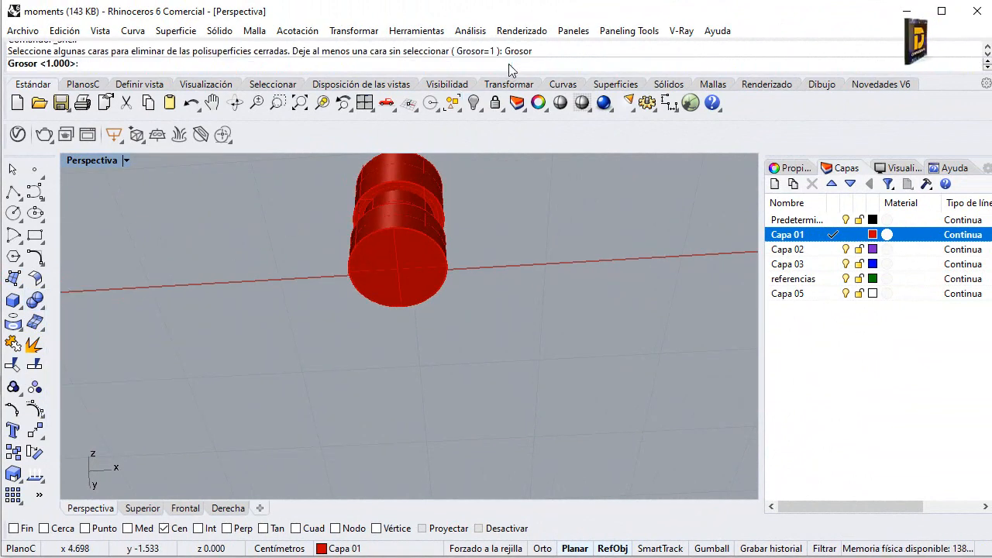
type(".1")
key("Return")
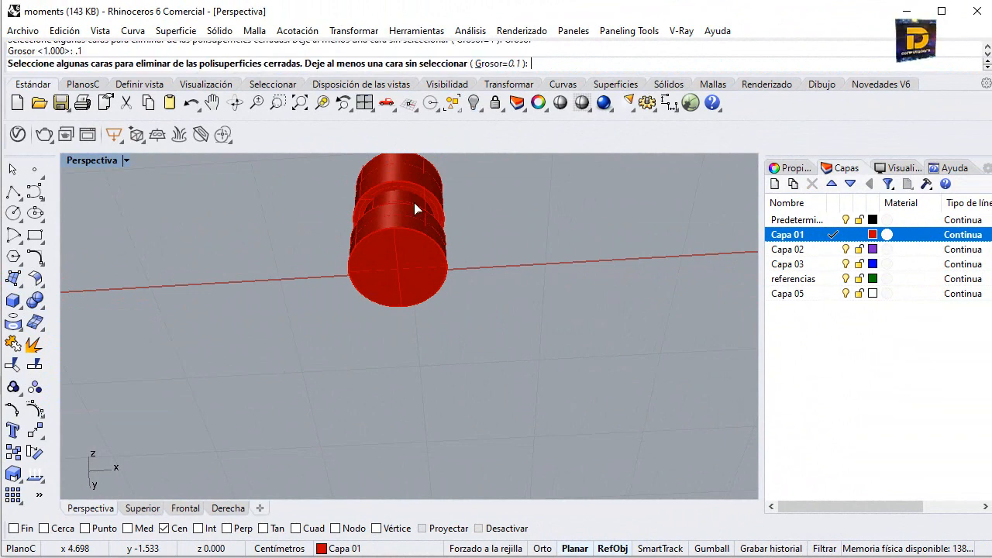
left_click(412, 263)
key("Return")
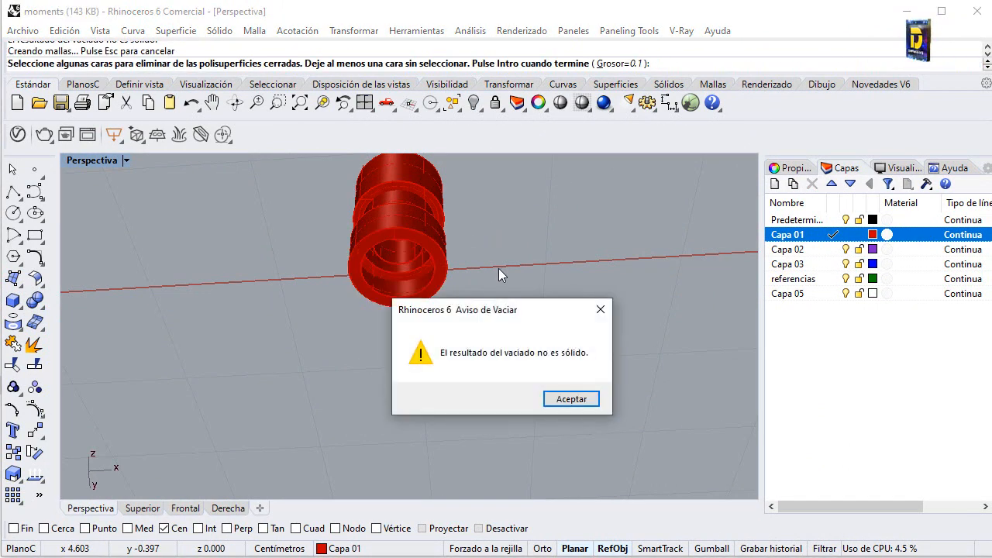
left_click(585, 397)
key("ctrl+z")
Step: Shell the stepped body with a 0.06 cm wall thickness, removing its bottom face
key("Return")
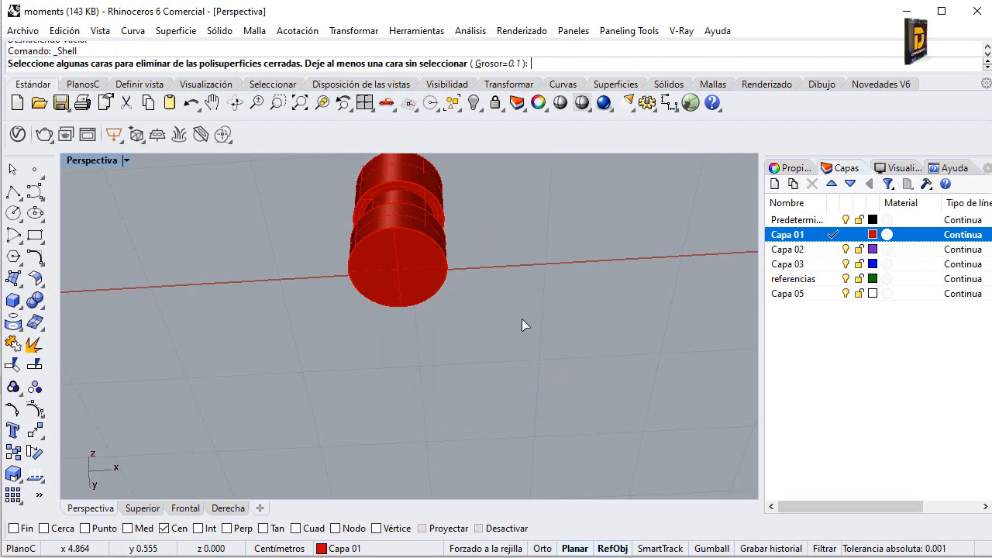
left_click(502, 51)
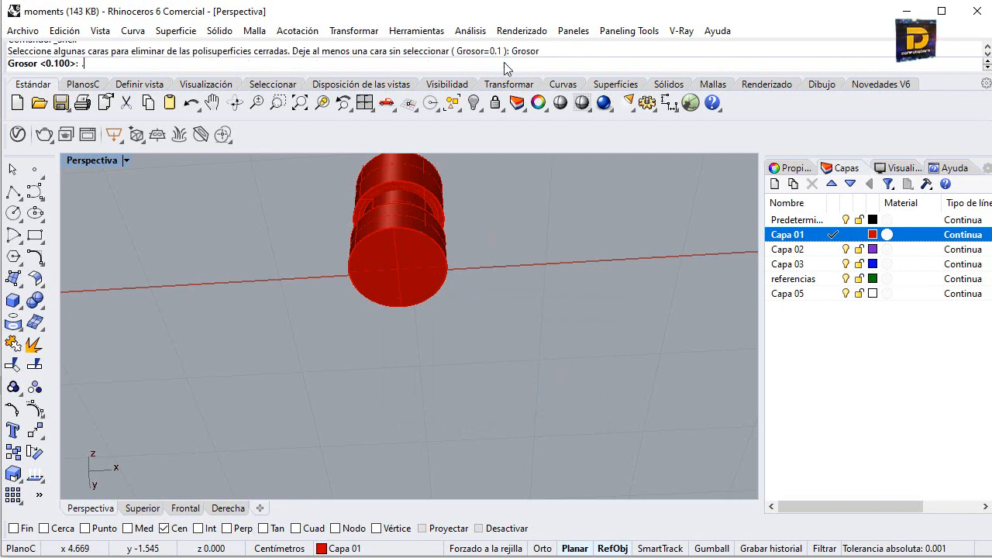
type(".06")
key("Return")
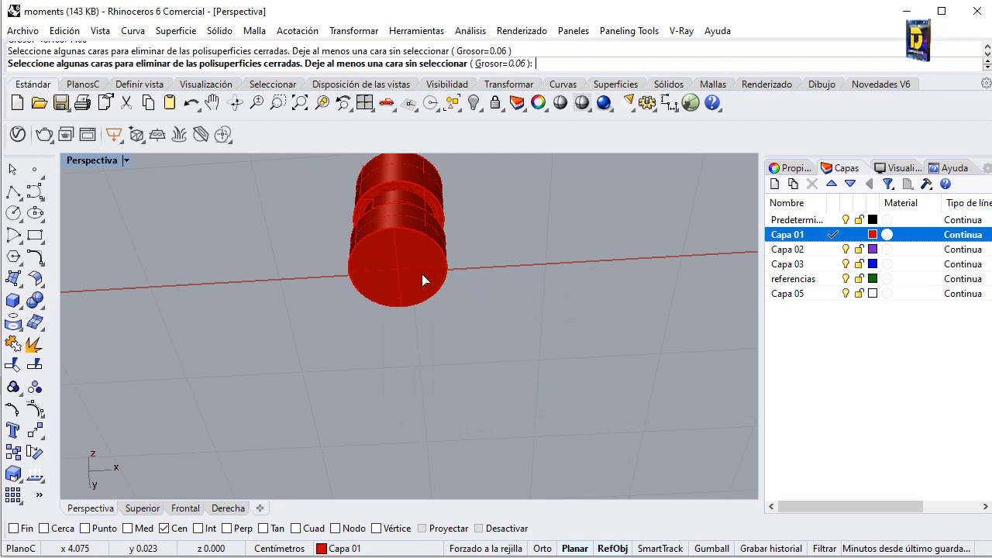
left_click(421, 273)
key("Return")
scroll(459, 255, "down", 3)
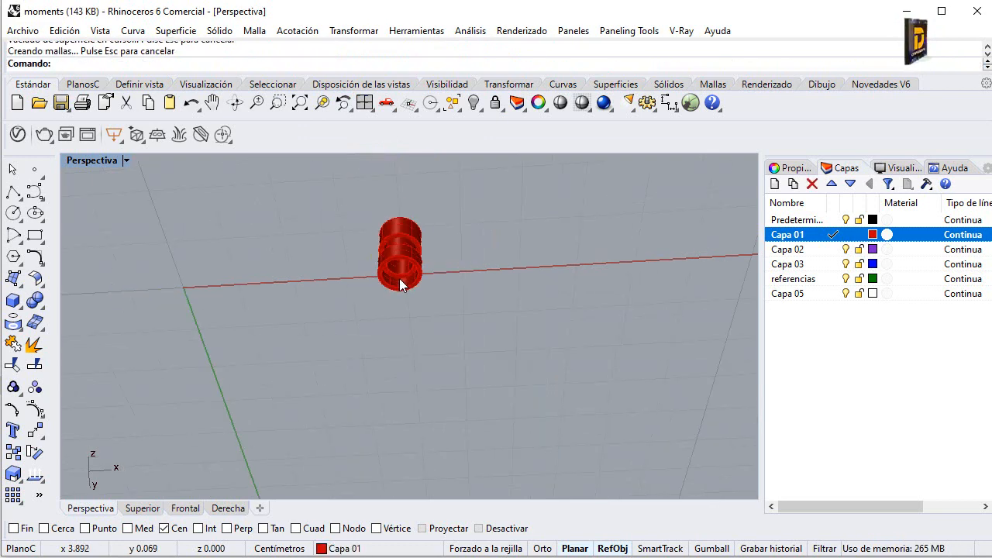
right_click_drag(459, 255, 272, 271)
Step: Restore the four-view layout and show all hidden objects of the ring
double_click(102, 162)
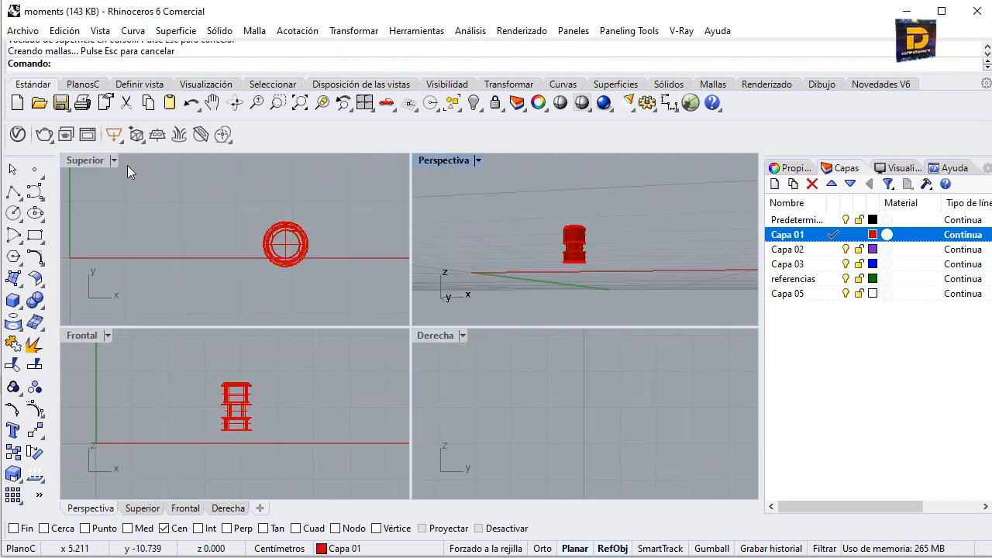
right_click(474, 102)
right_click_drag(567, 186, 594, 223)
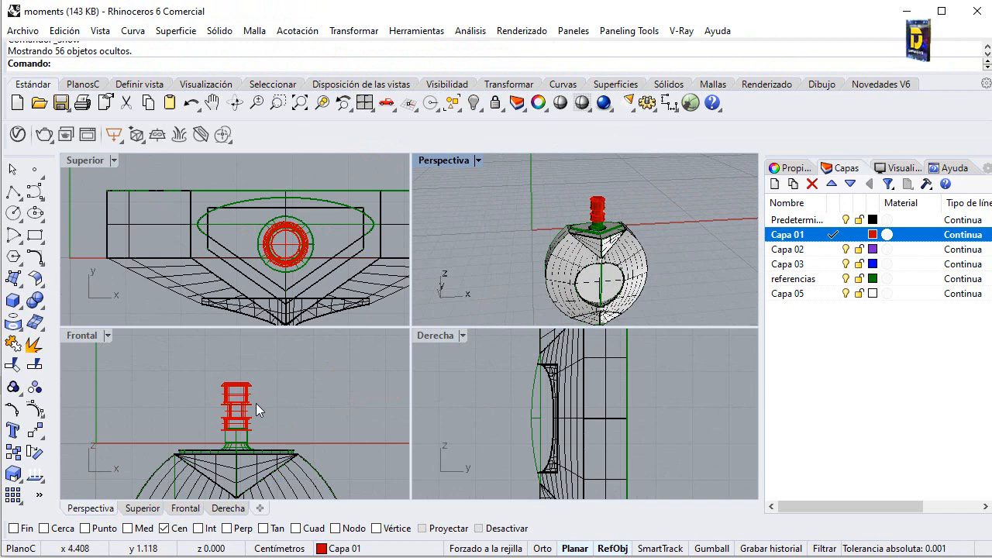
scroll(255, 403, "up", 2)
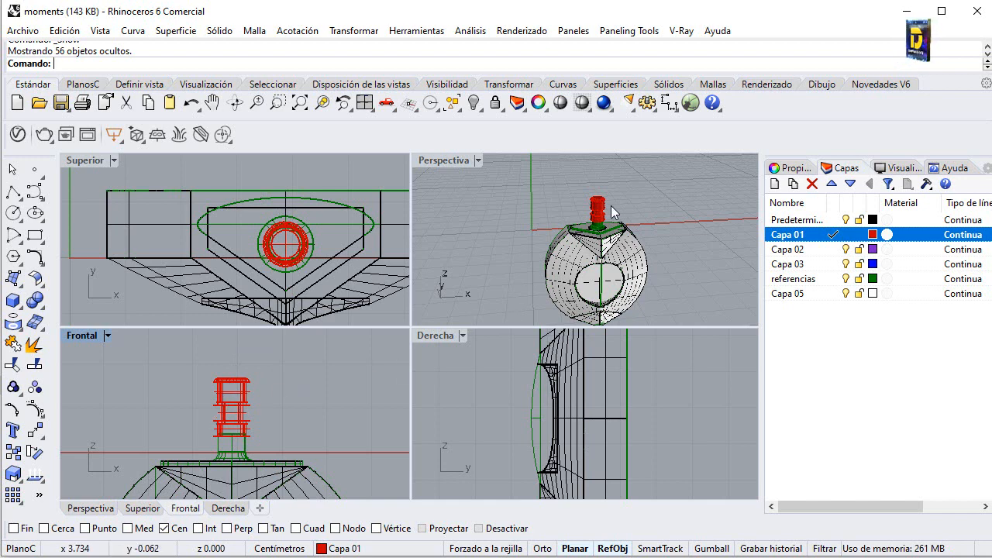
scroll(596, 216, "up", 5)
scroll(597, 221, "up", 2)
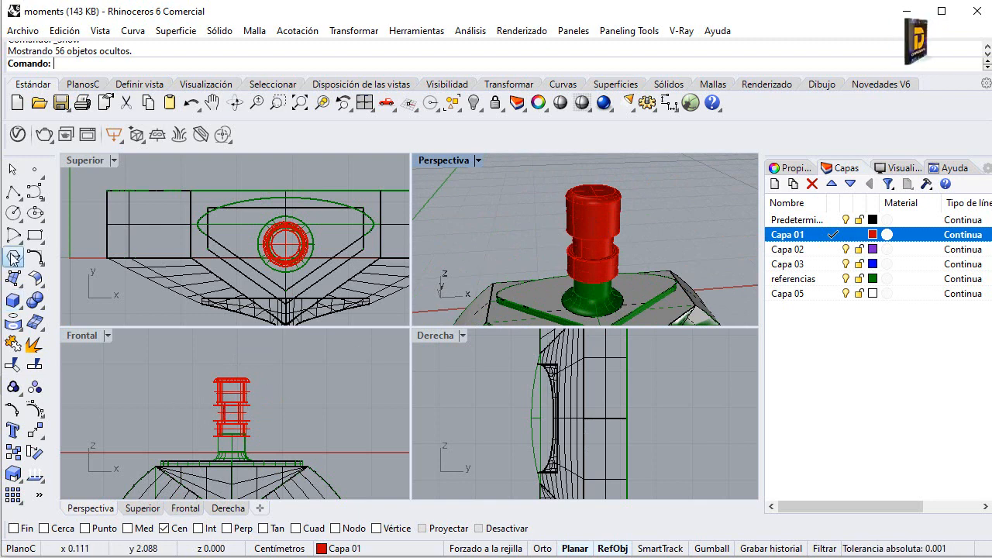
left_click(12, 212)
scroll(245, 390, "up", 5)
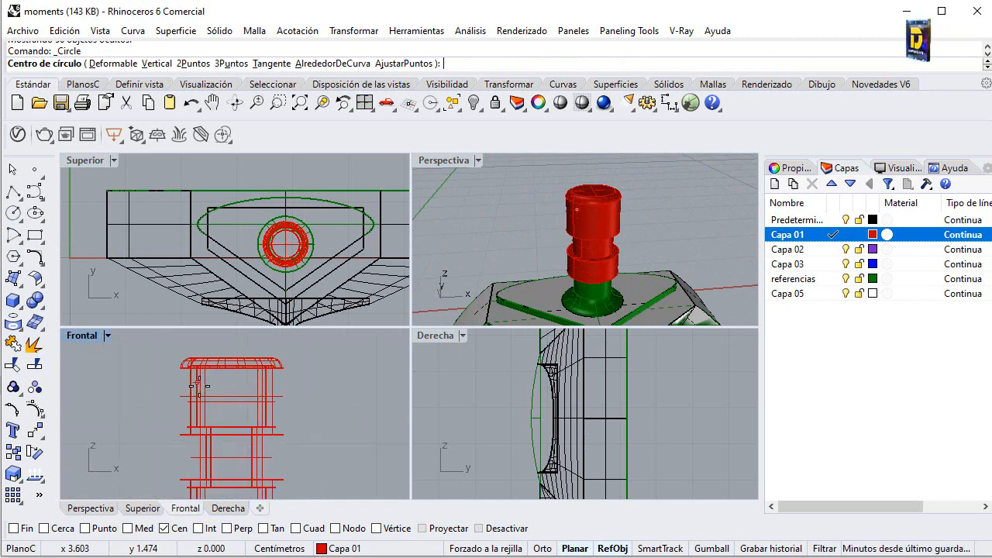
left_click(12, 190)
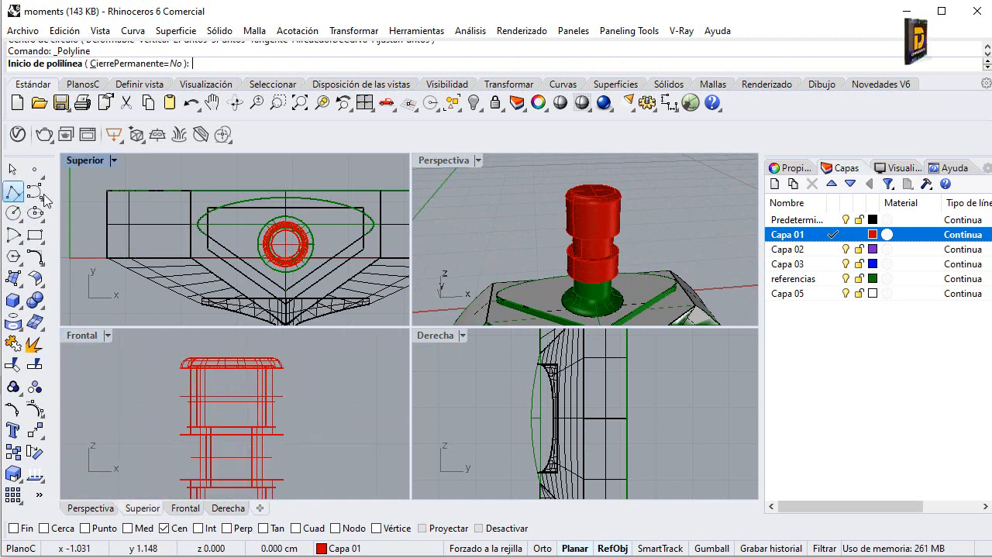
key("Escape")
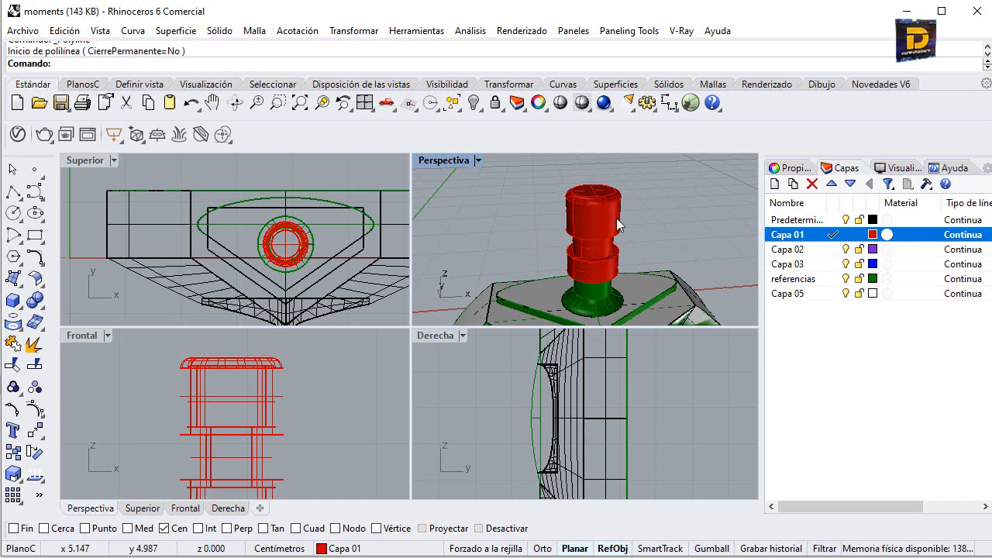
Step: Isolate the red stepped body so that all other objects are hidden
left_click(617, 219)
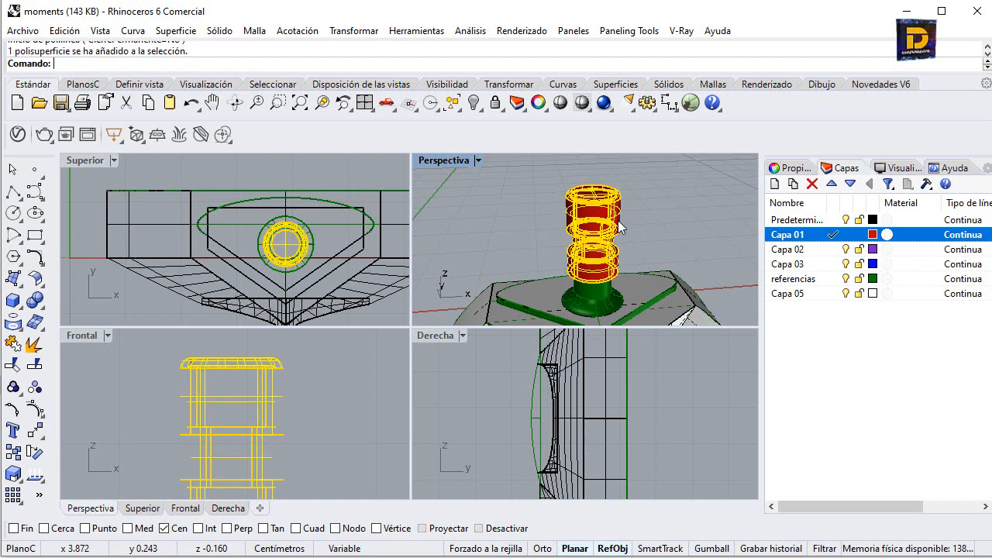
left_click(475, 103)
left_click(547, 134)
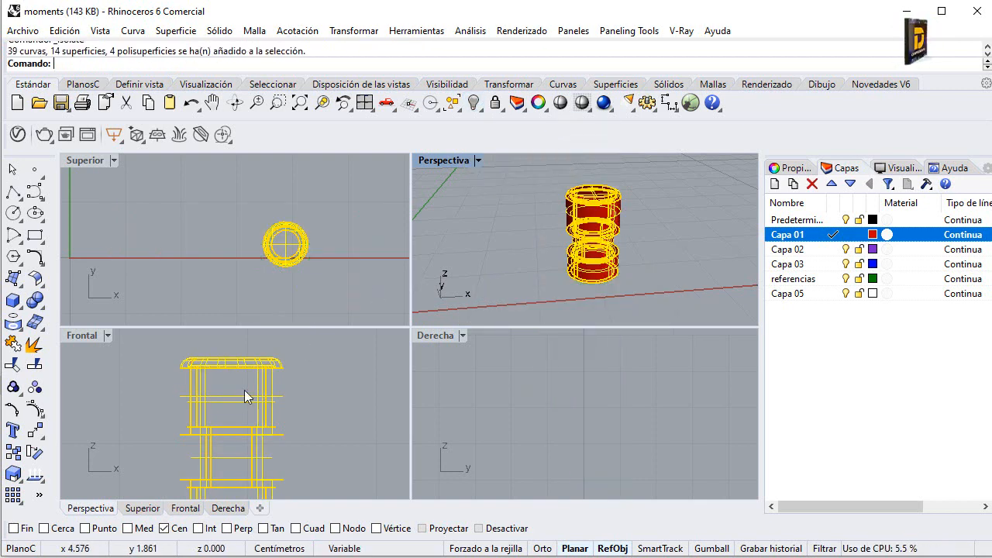
Step: Draw a vertical line down the front of the stepped body's upper section, from its upper edge to its lower edge, using the Quad snap
left_click(13, 192)
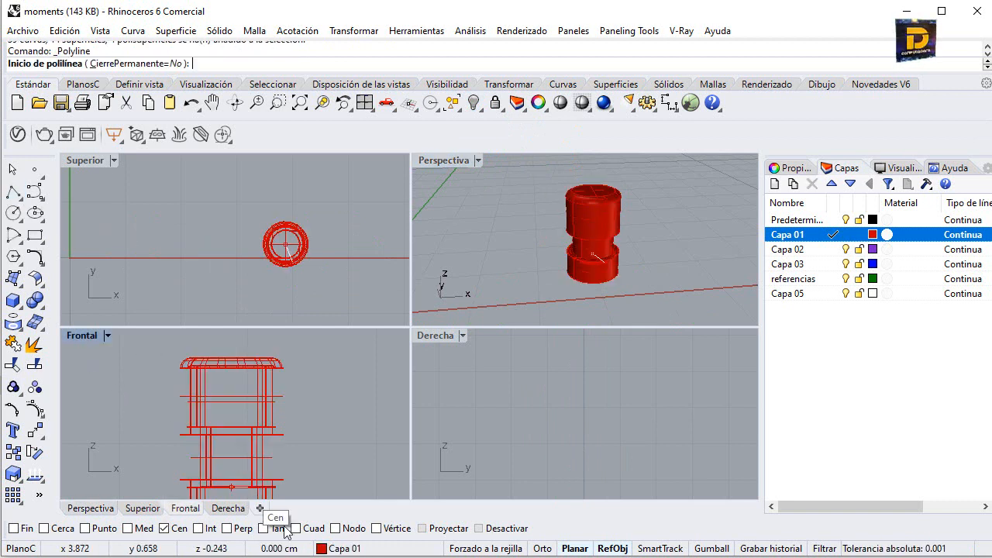
right_click(310, 531)
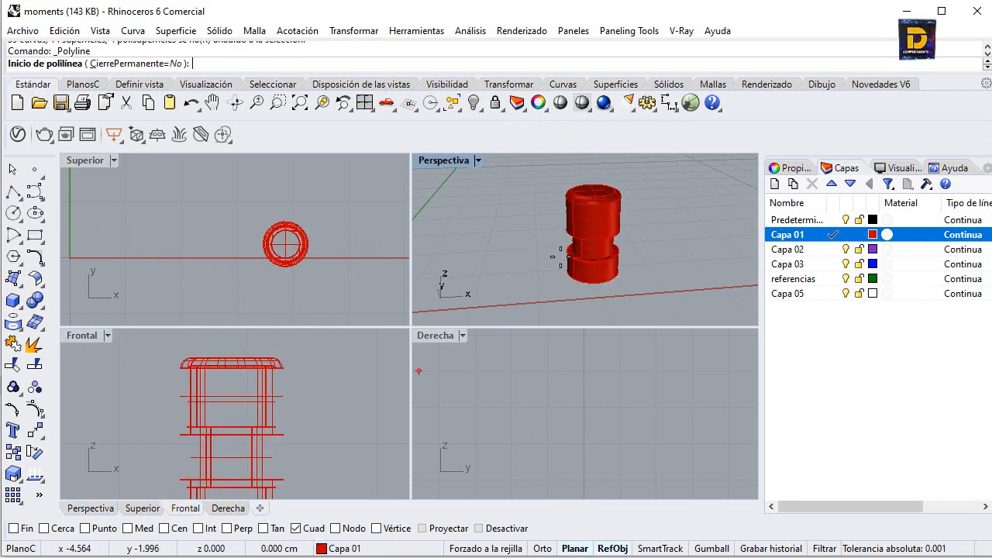
scroll(599, 204, "up", 3)
left_click(591, 203)
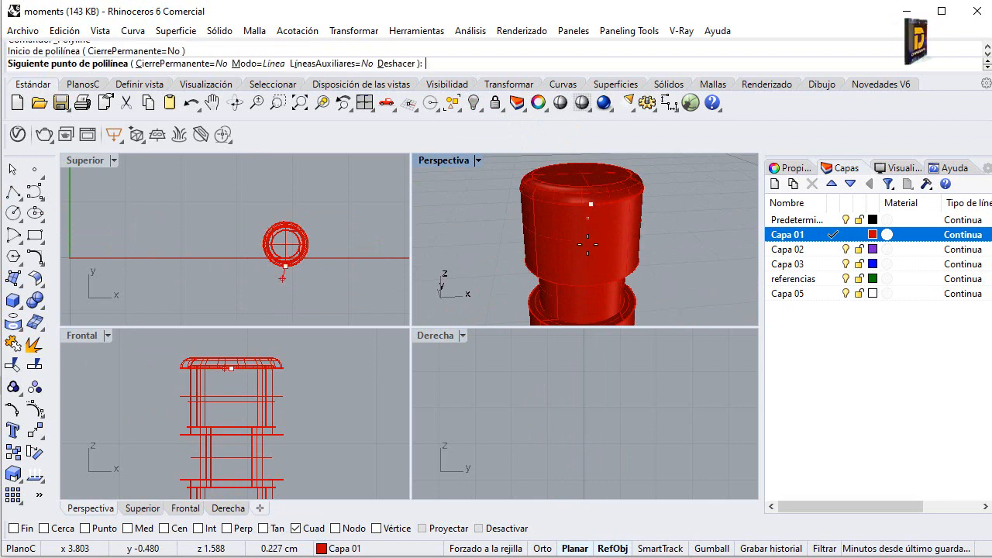
left_click(593, 284)
key("Return")
Step: Finish the vertical guide line on the stepped body's front and move it to the referencias layer
left_click(590, 235)
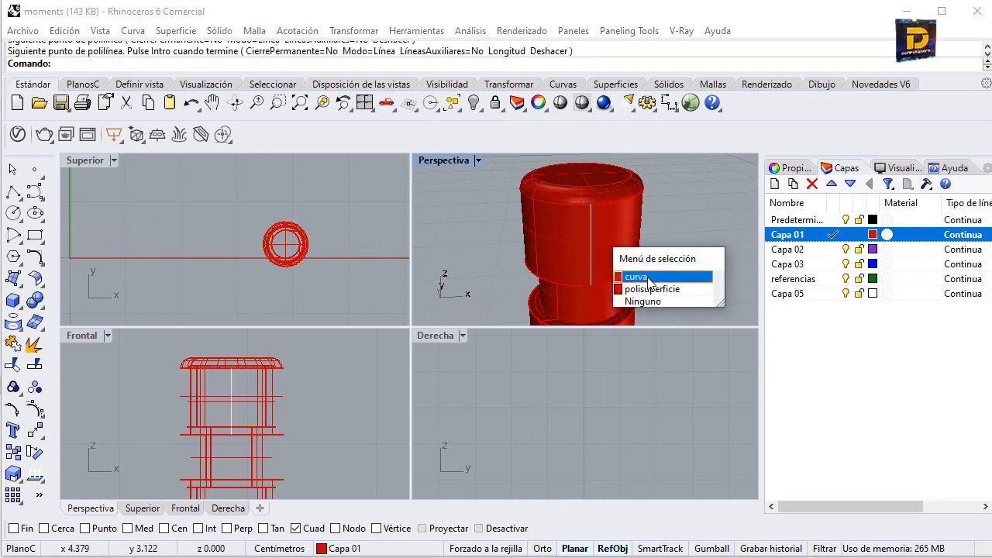
left_click(642, 276)
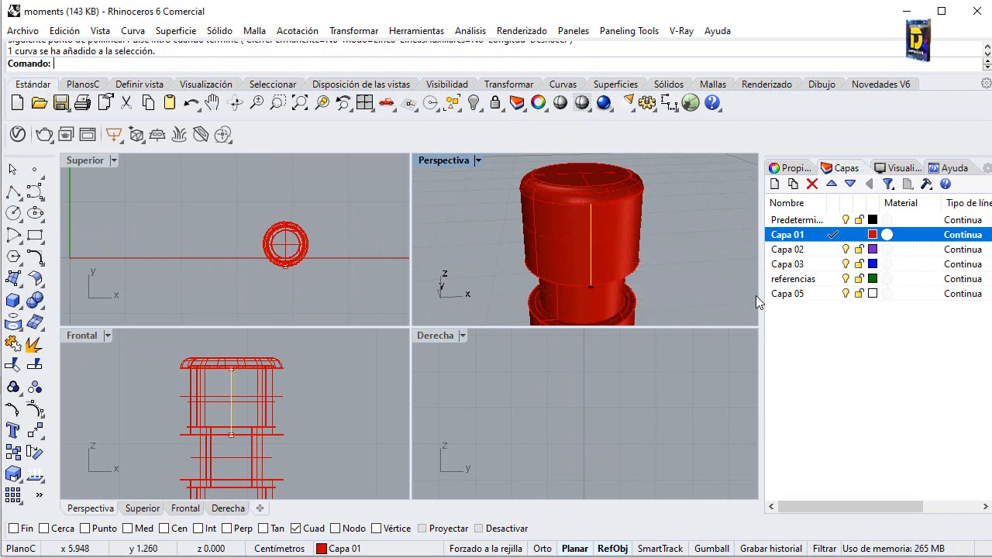
right_click(797, 279)
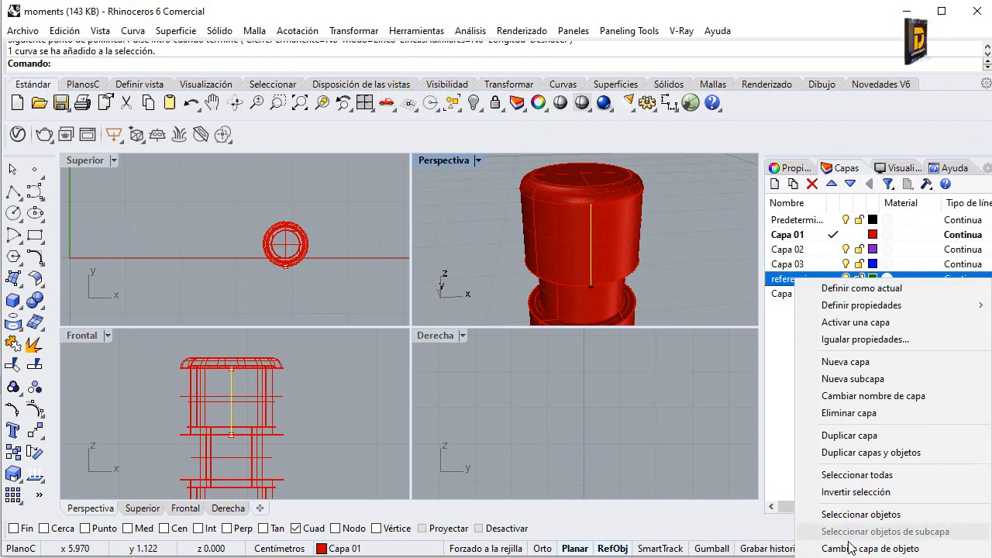
left_click(850, 548)
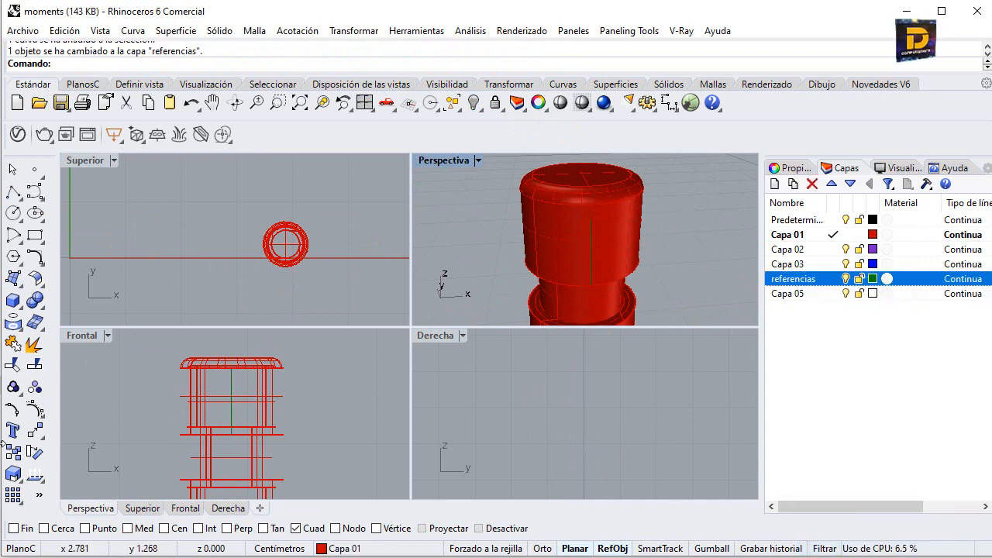
Step: Draw a 0.12 cm diameter circle in the front view, centred on the vertical guide line using the Mid snap
left_click(13, 213)
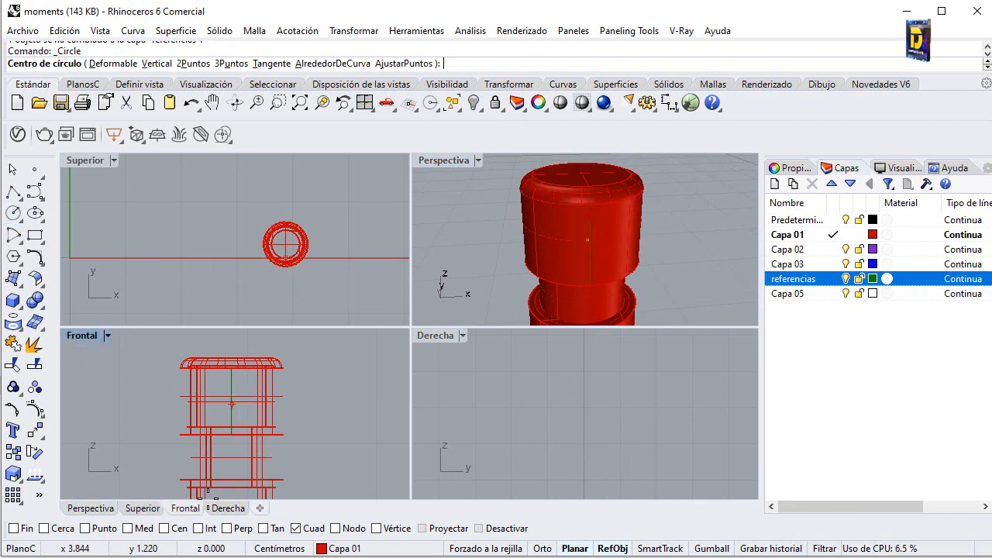
left_click(136, 528)
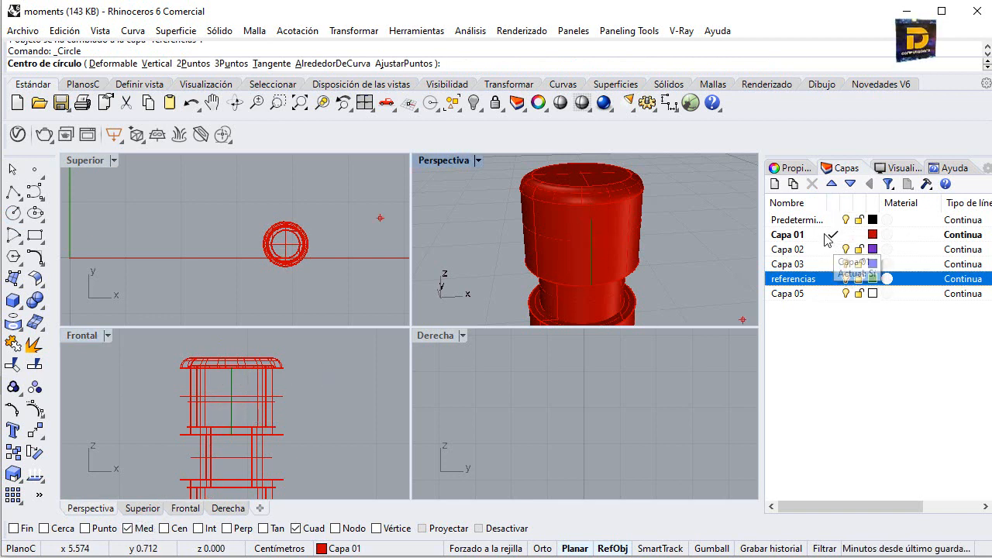
left_click(231, 401)
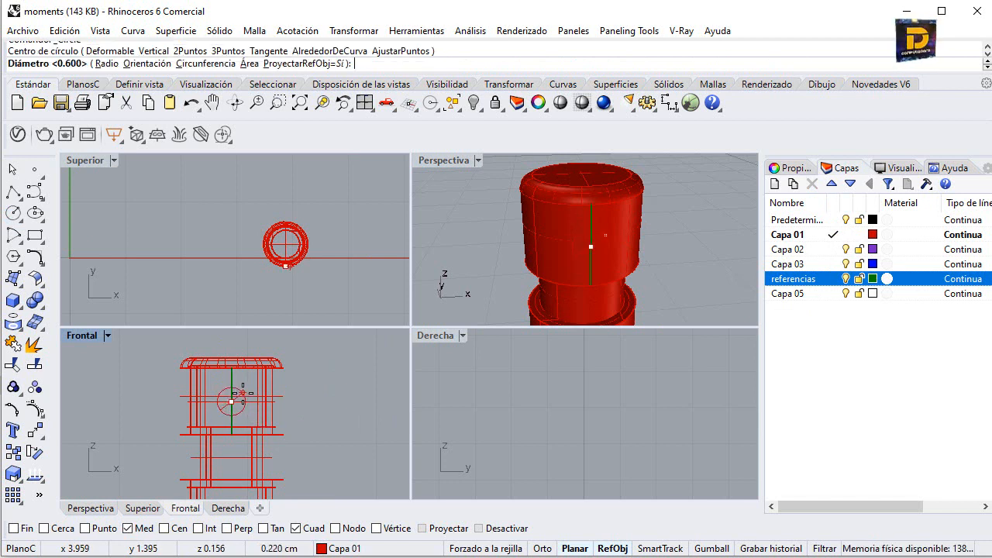
key("Return")
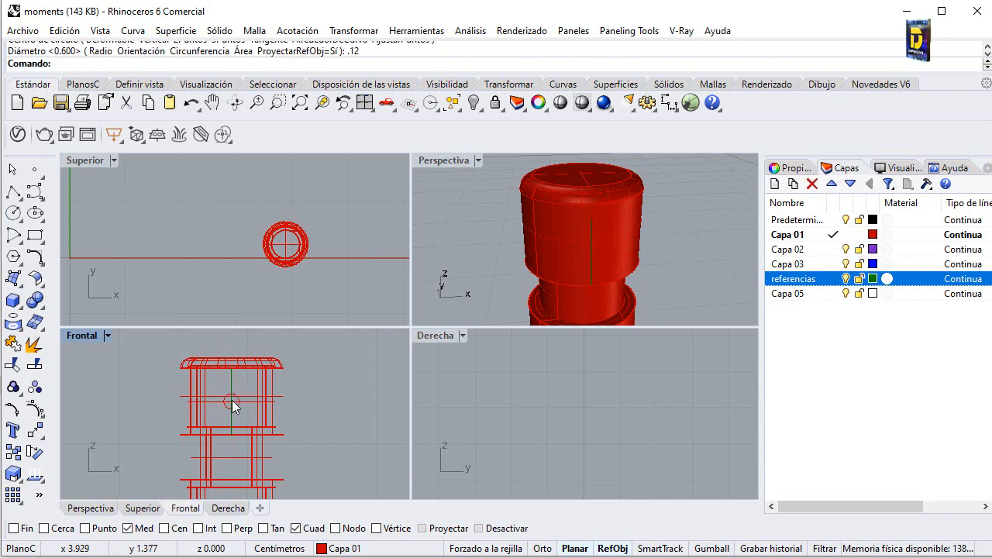
Step: Move the small circle 0.1 cm straight up along the guide line
left_click(235, 406)
key("Down")
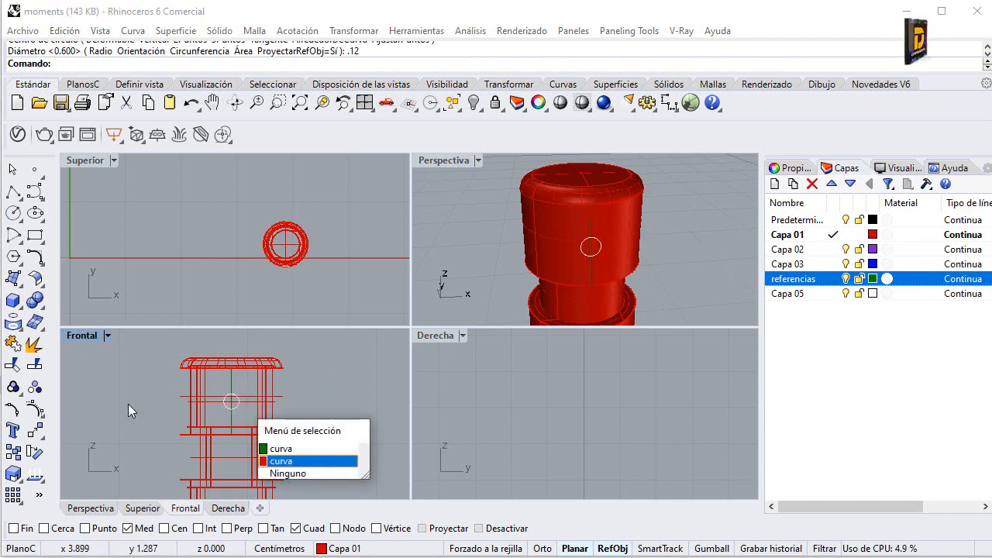
left_click(321, 461)
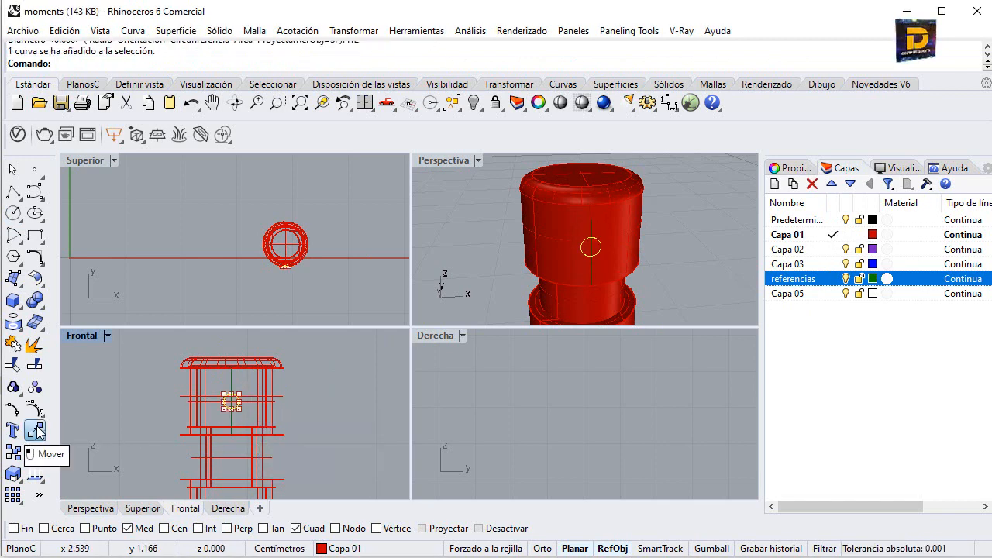
left_click(36, 433)
scroll(231, 405, "up", 3)
left_click(230, 413)
type(".")
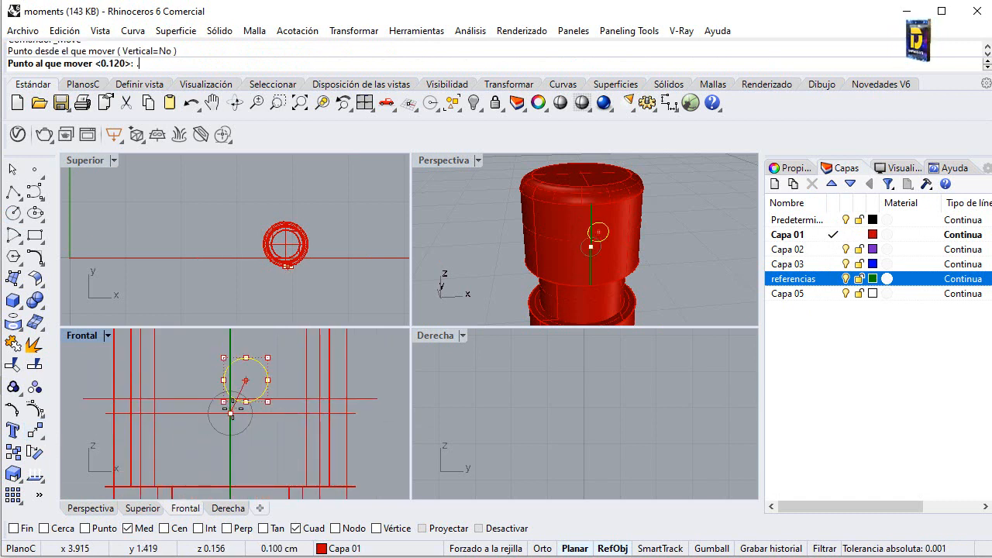
type("1")
key("Return")
scroll(241, 395, "down", 5)
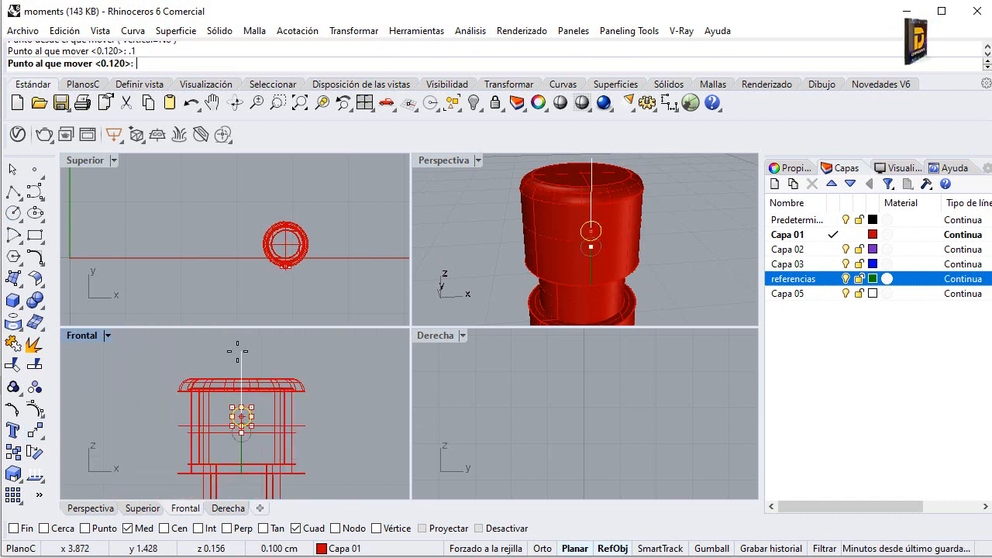
left_click(237, 351)
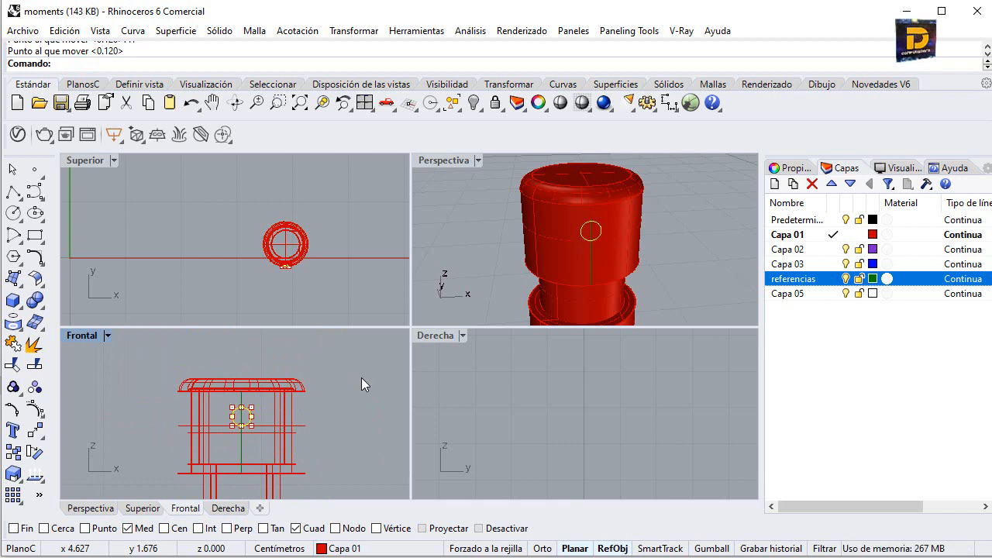
Step: Extrude the small circle 0.02 cm to both sides as a capped solid
scroll(560, 372, "up", 10)
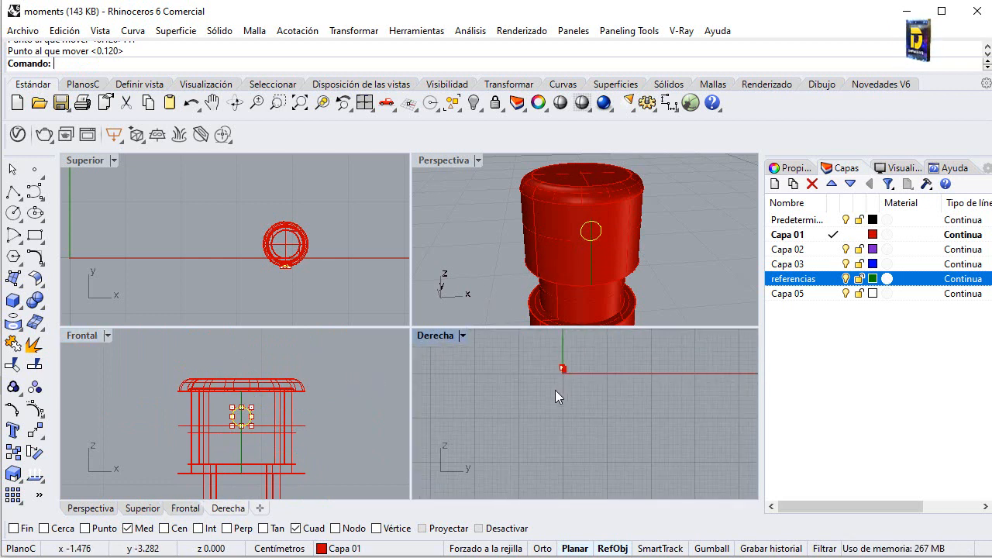
scroll(562, 353, "up", 5)
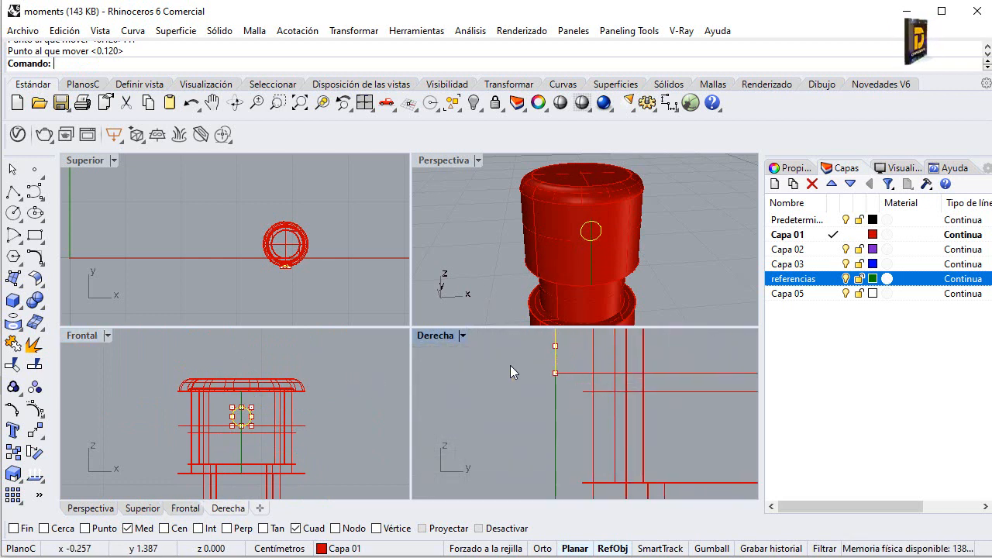
left_click(15, 303)
left_click(80, 352)
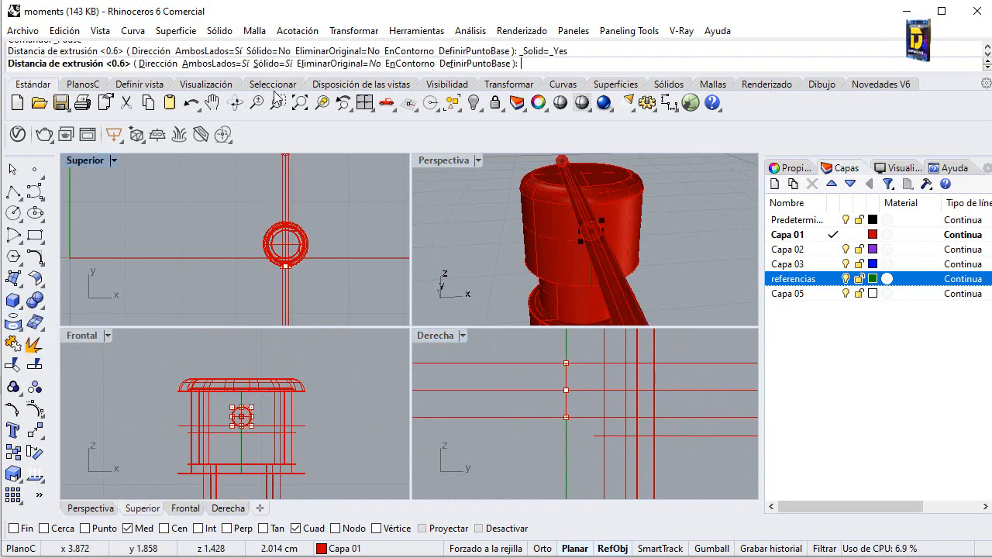
left_click(268, 64)
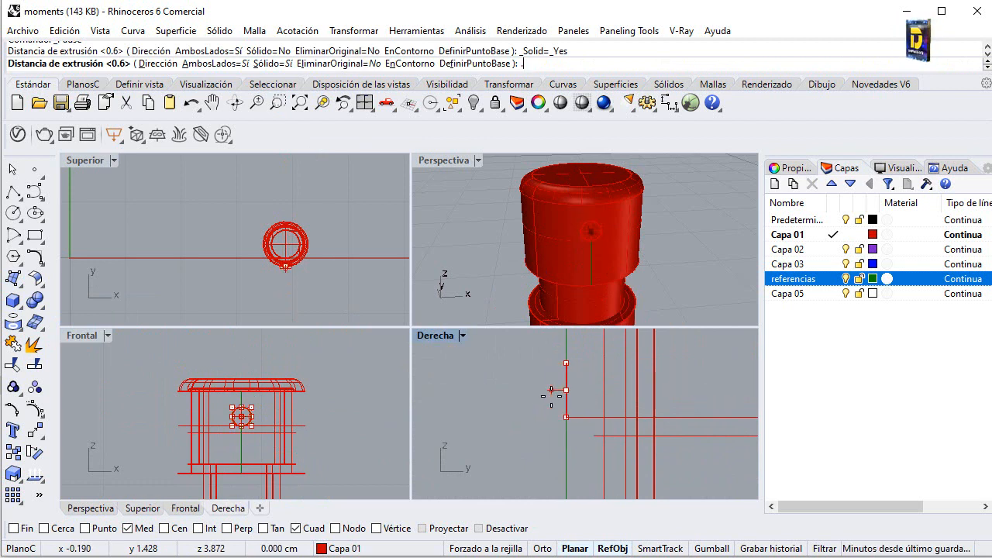
type("2")
key("Return")
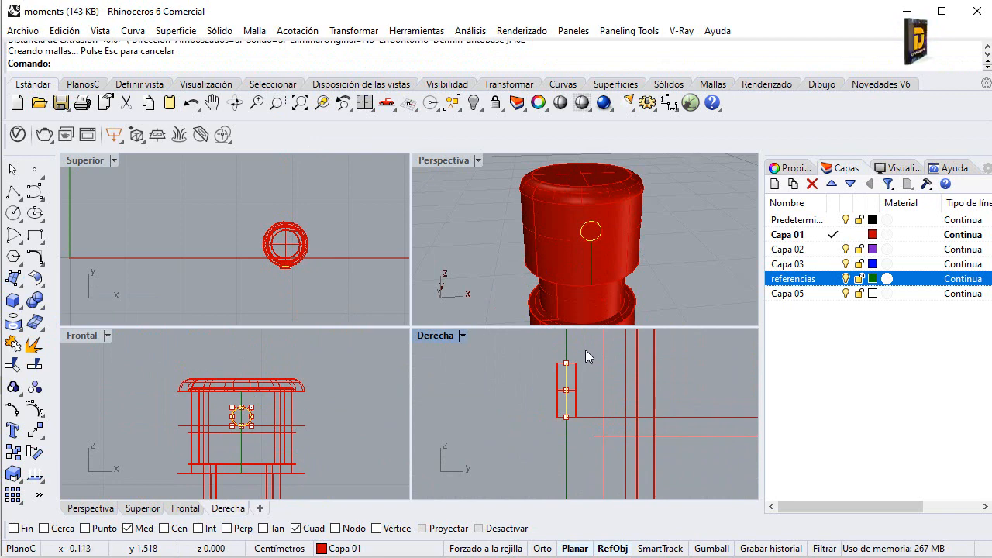
Step: Subtract the small extruded disc from the red stepped body with a Boolean difference
right_click_drag(585, 266, 574, 248)
scroll(649, 244, "down", 14)
right_click_drag(649, 244, 581, 247)
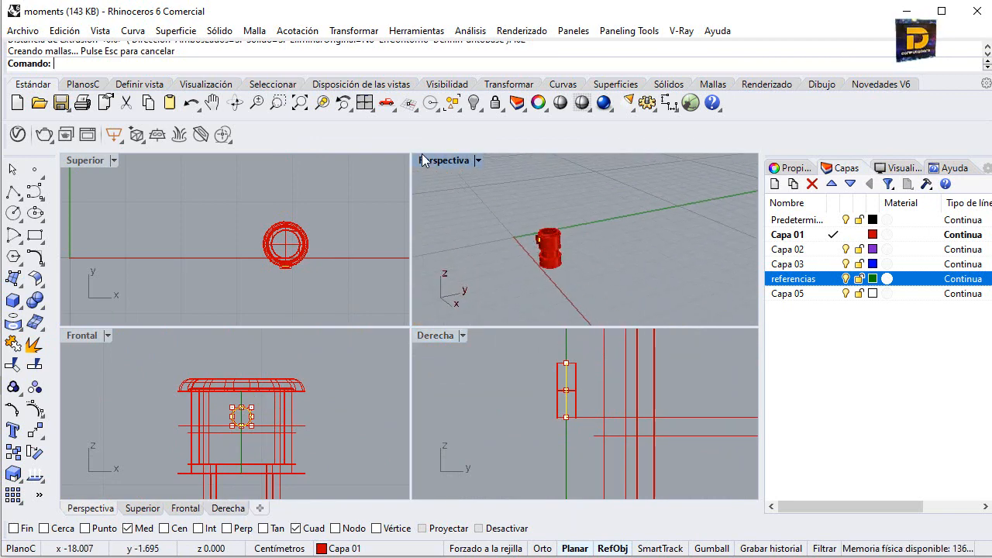
double_click(421, 155)
scroll(380, 318, "up", 8)
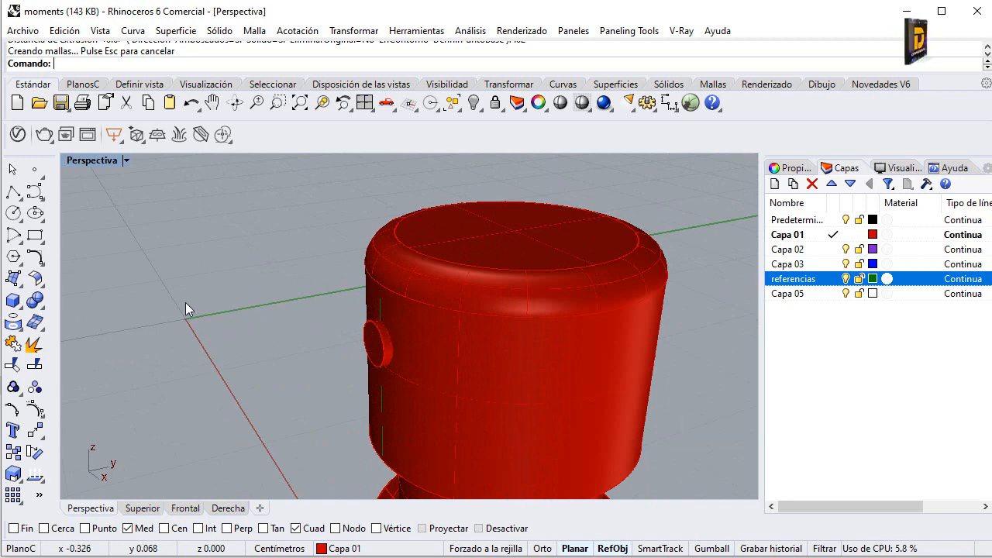
left_click(33, 301)
left_click(78, 310)
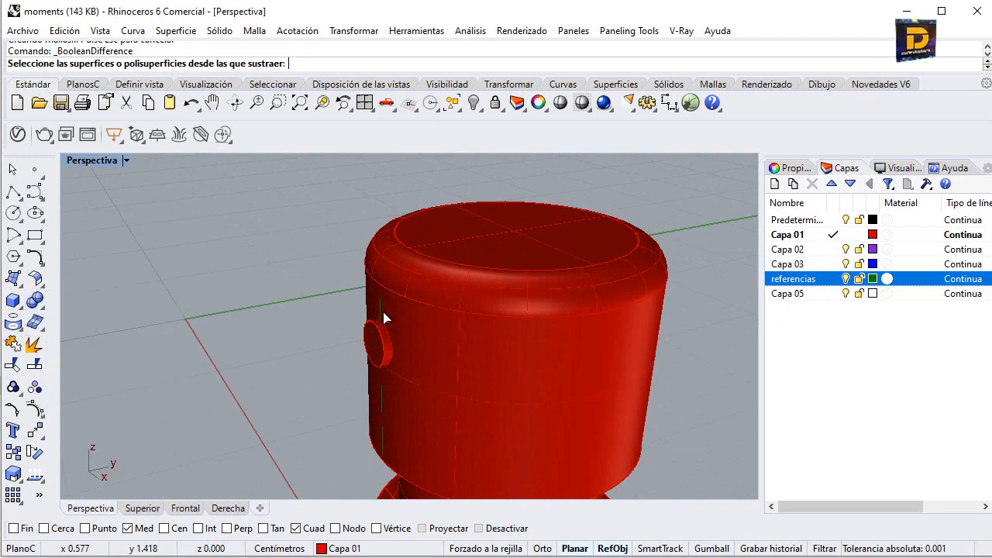
left_click(413, 311)
key("Return")
left_click(378, 351)
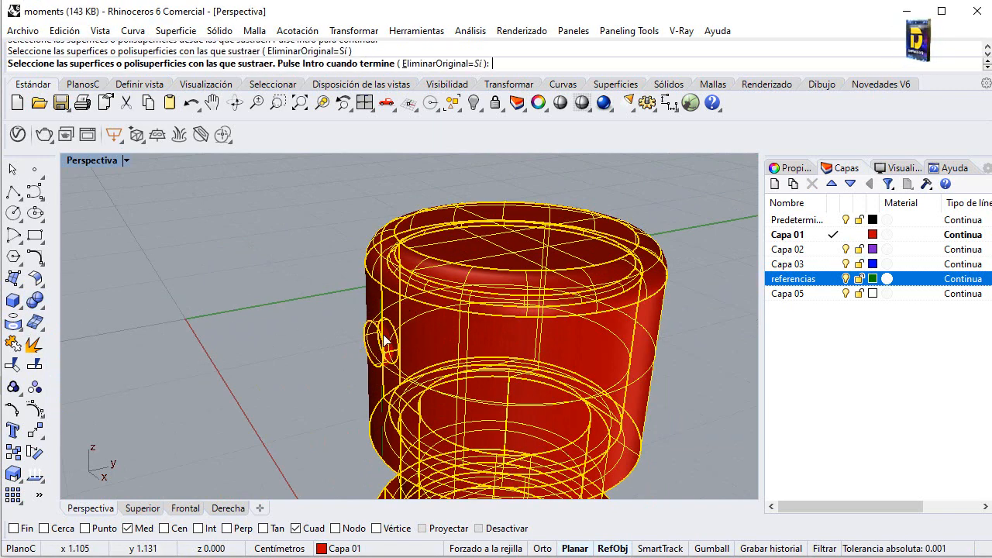
key("Return")
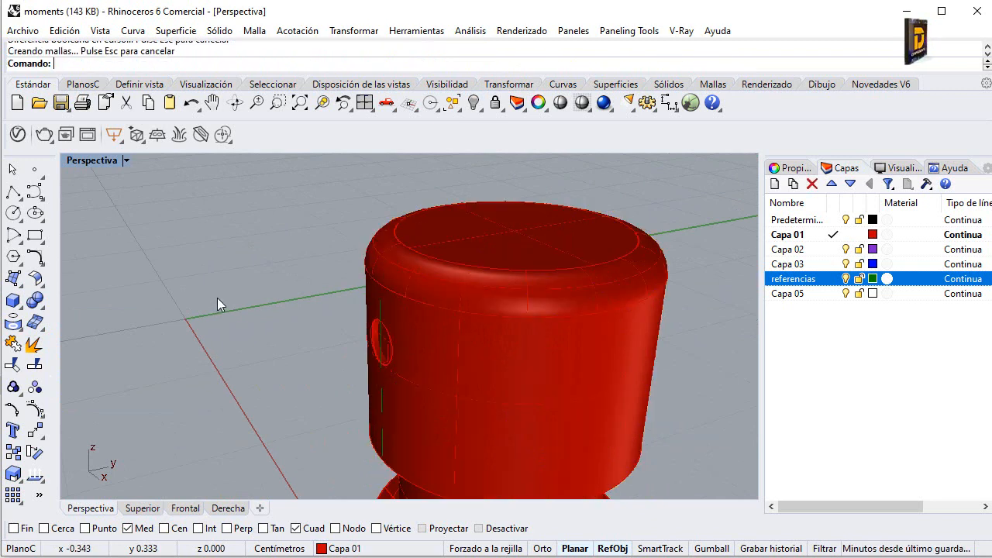
Step: Show all hidden objects of the ring again and save the moments file
right_click_drag(217, 297, 279, 290)
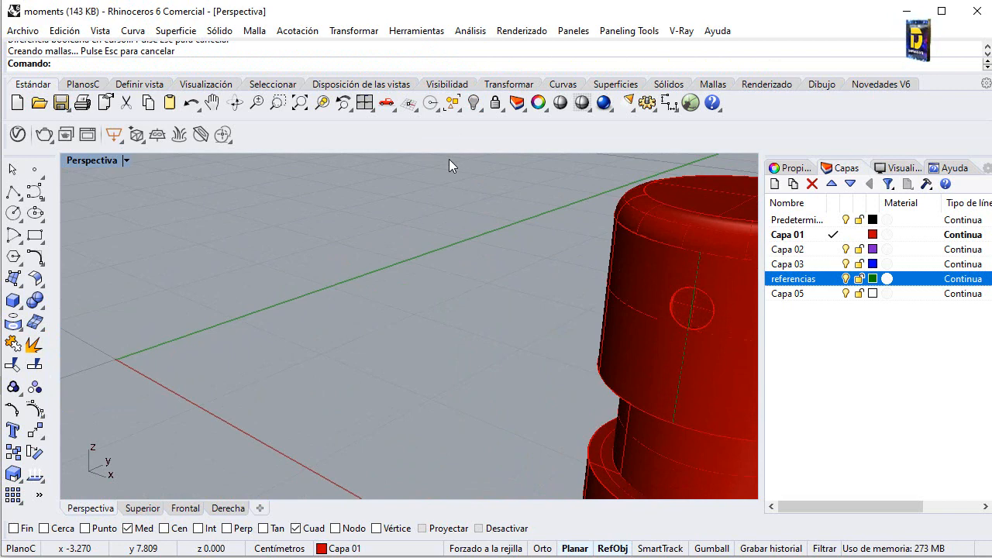
scroll(264, 257, "down", 8)
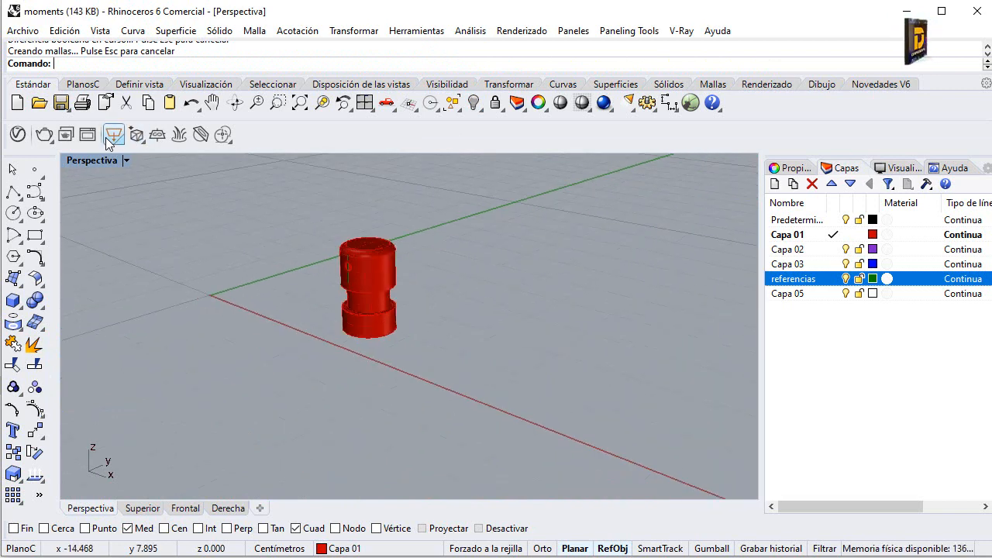
left_click(473, 102)
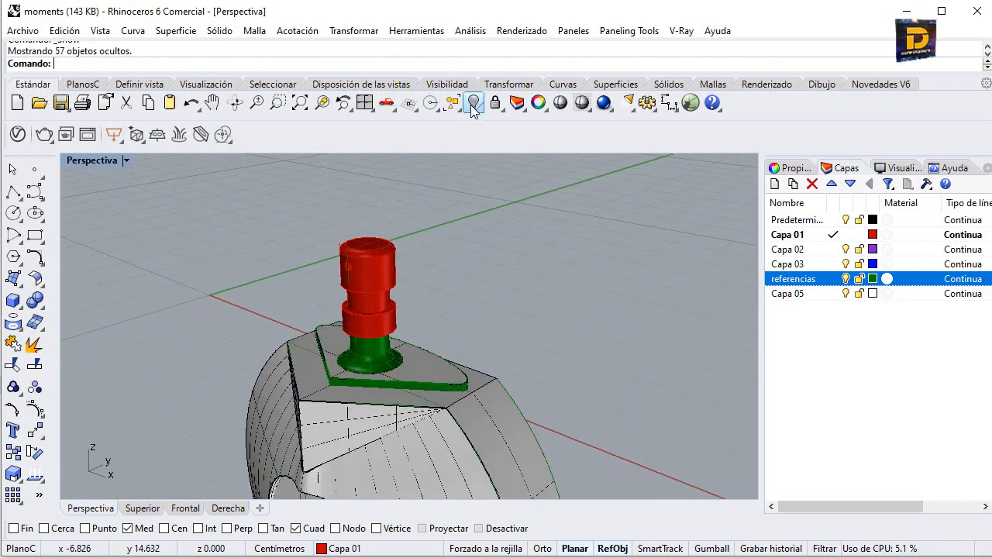
scroll(495, 214, "down", 5)
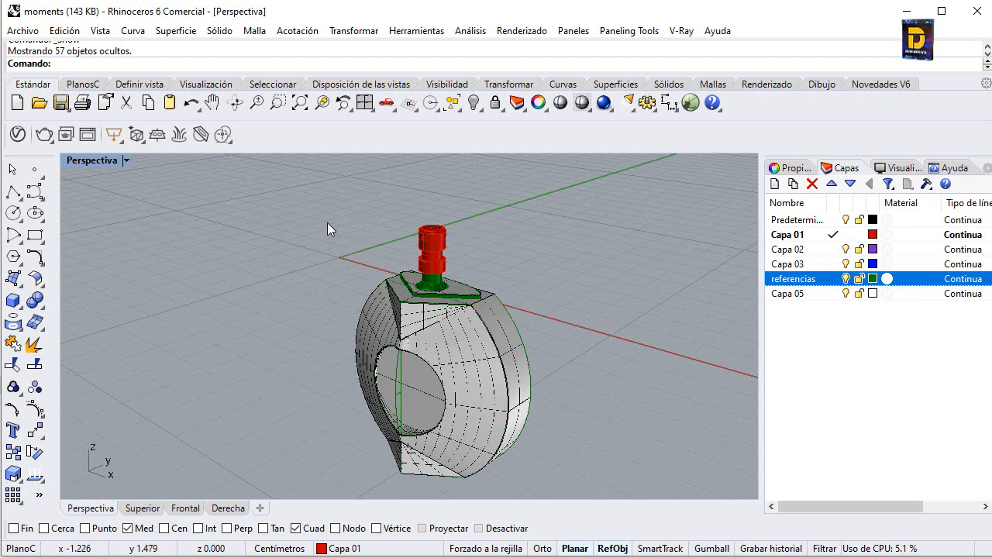
left_click(23, 30)
left_click(33, 102)
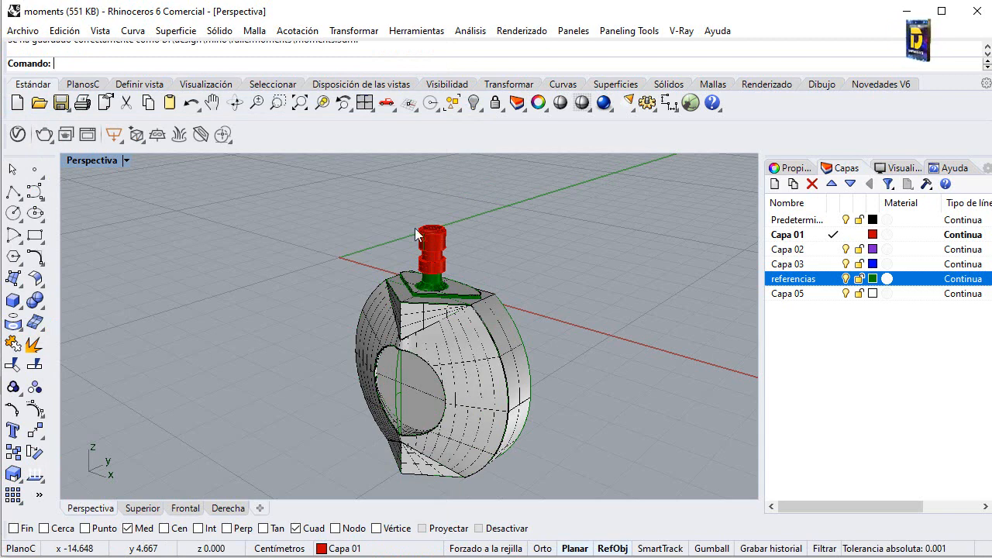
Step: Hide the ring's flat top surface, the green raised plate, the flared cylinder, the red stepped body and its vertical guide line
right_click_drag(417, 235, 362, 310)
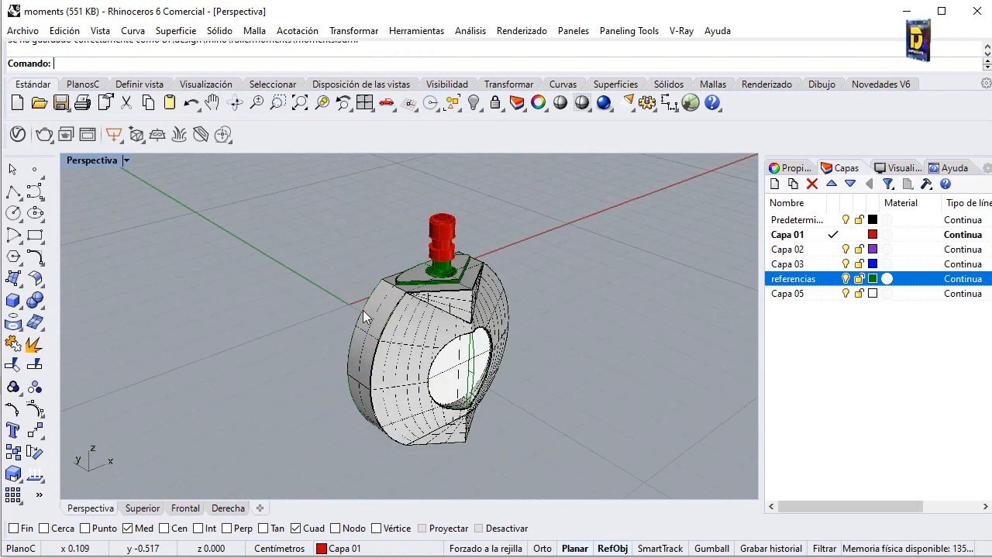
right_click_drag(362, 310, 350, 246)
scroll(351, 246, "down", 4)
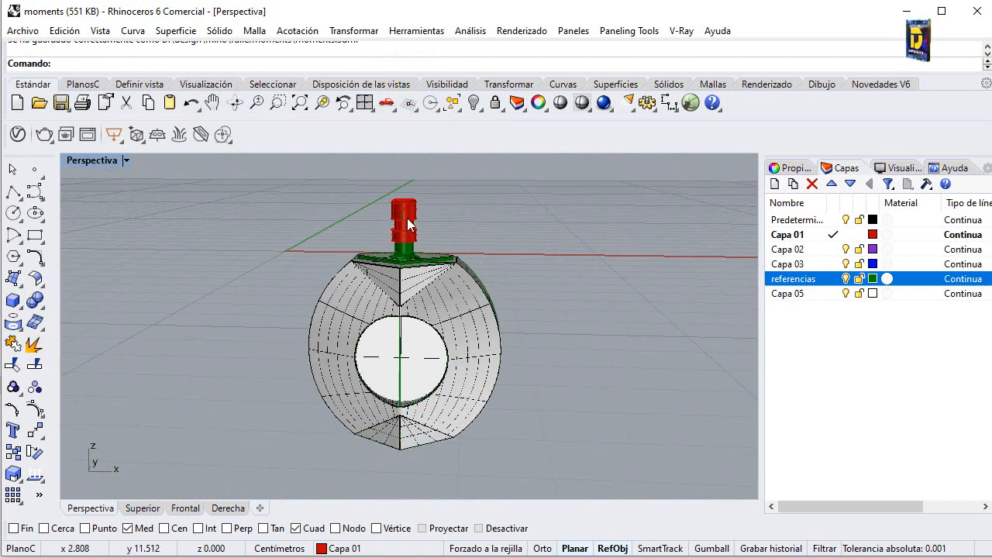
scroll(369, 275, "up", 6)
scroll(403, 294, "up", 5)
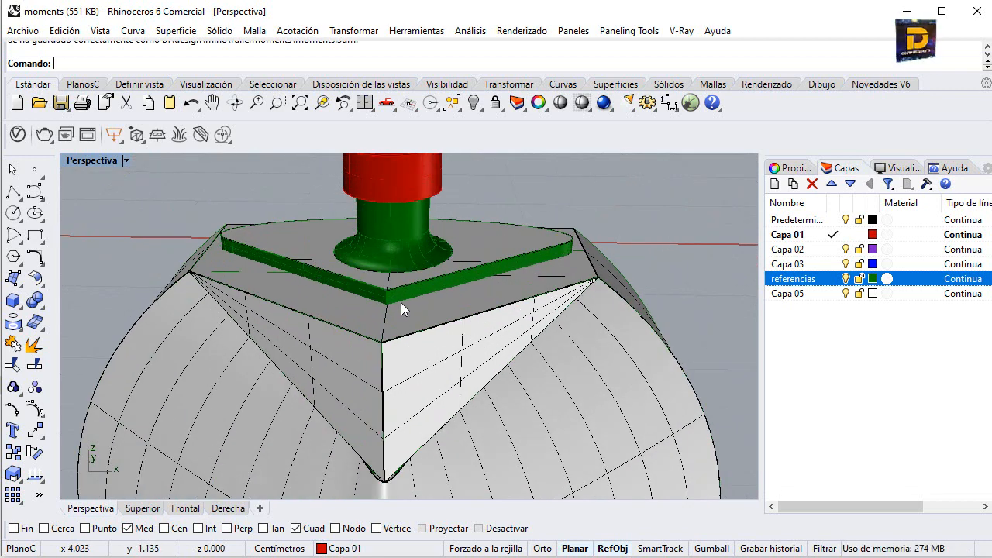
left_click(346, 308)
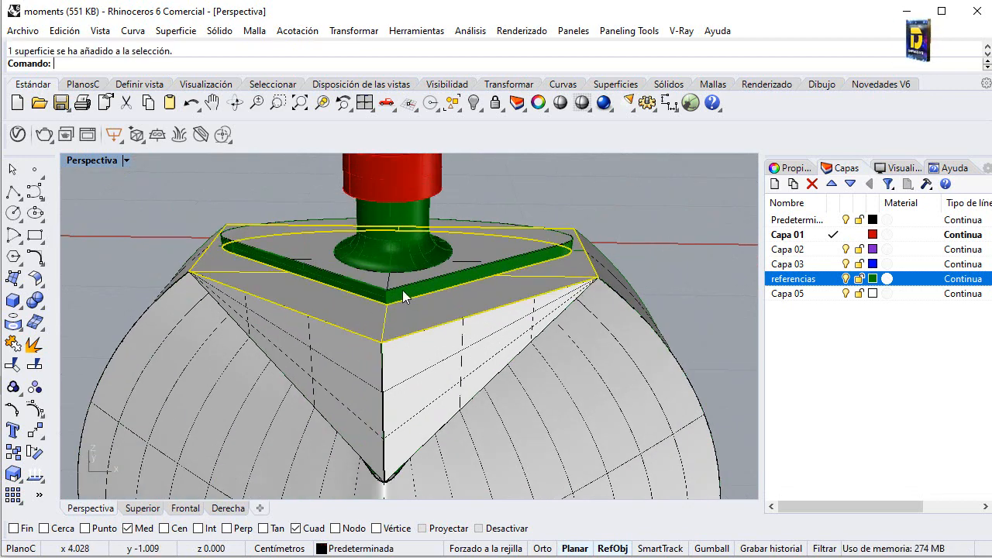
scroll(402, 291, "up", 3)
left_click(401, 301)
left_click(379, 293)
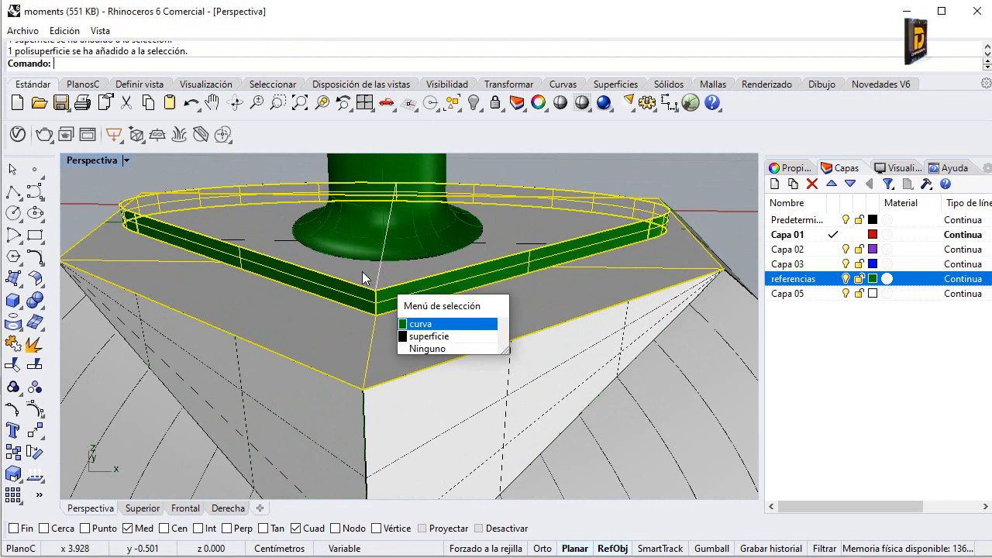
left_click(370, 231, "shift")
scroll(423, 262, "down", 10)
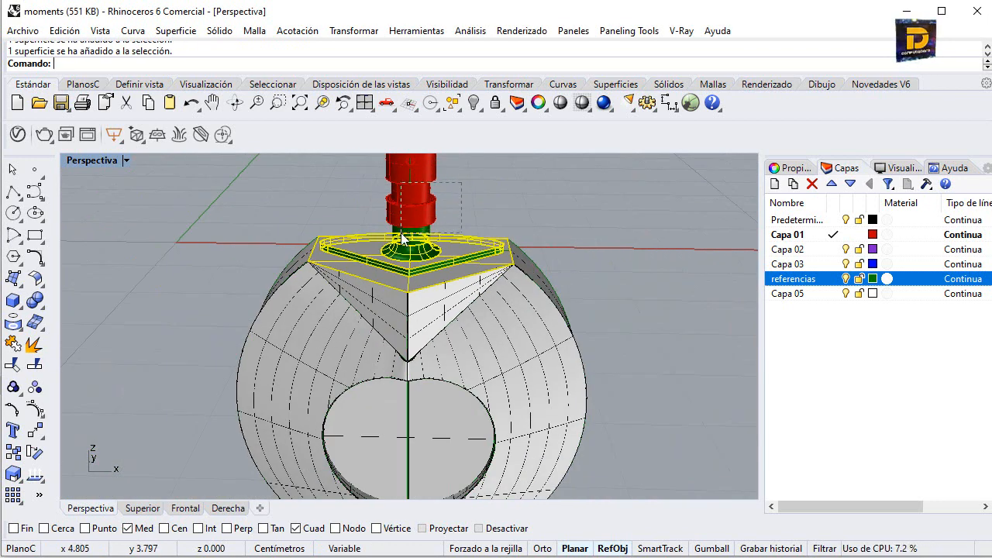
left_click_drag(462, 184, 403, 163, "shift")
left_click(475, 103)
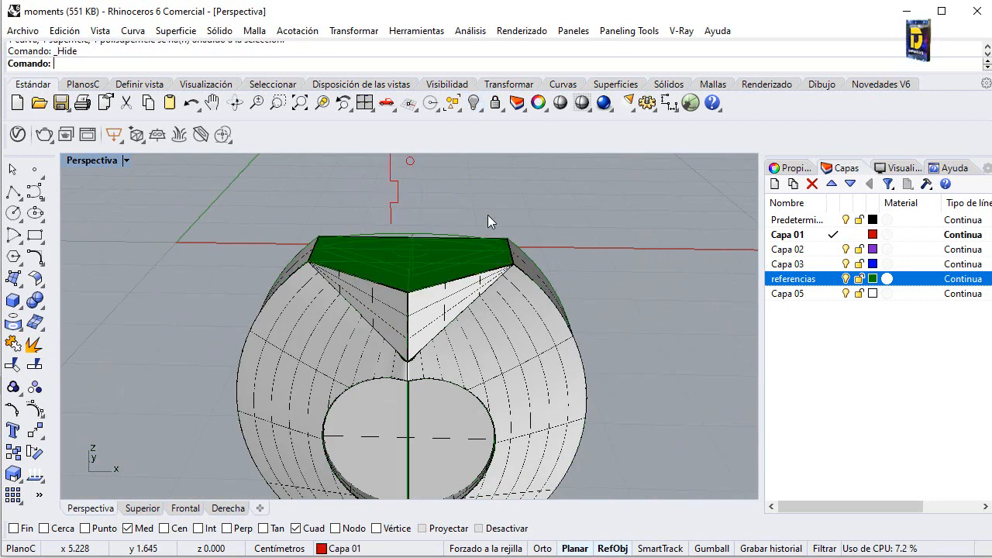
Step: Examine the ring's body, green top face and triangular front facets from several sides
right_click_drag(488, 216, 471, 253)
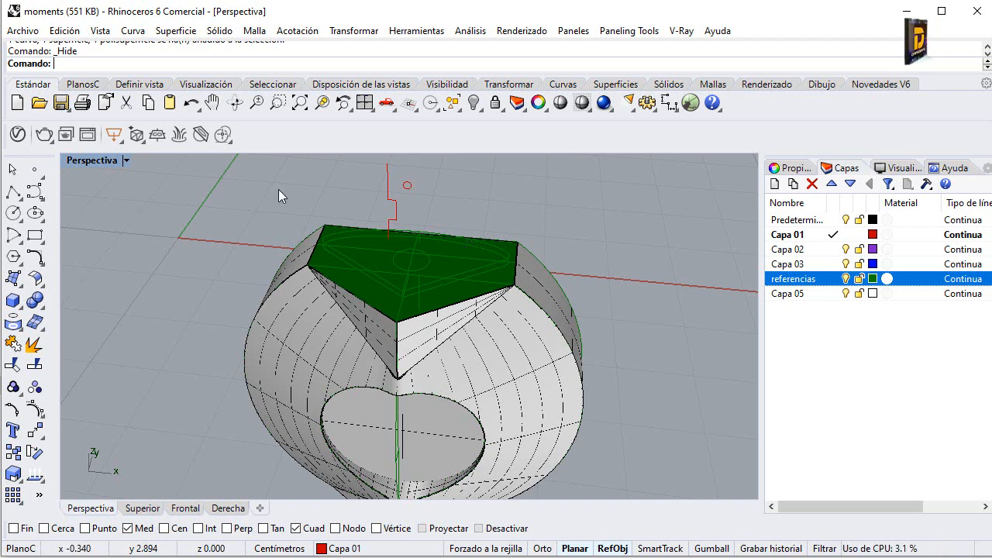
right_click_drag(280, 195, 612, 208)
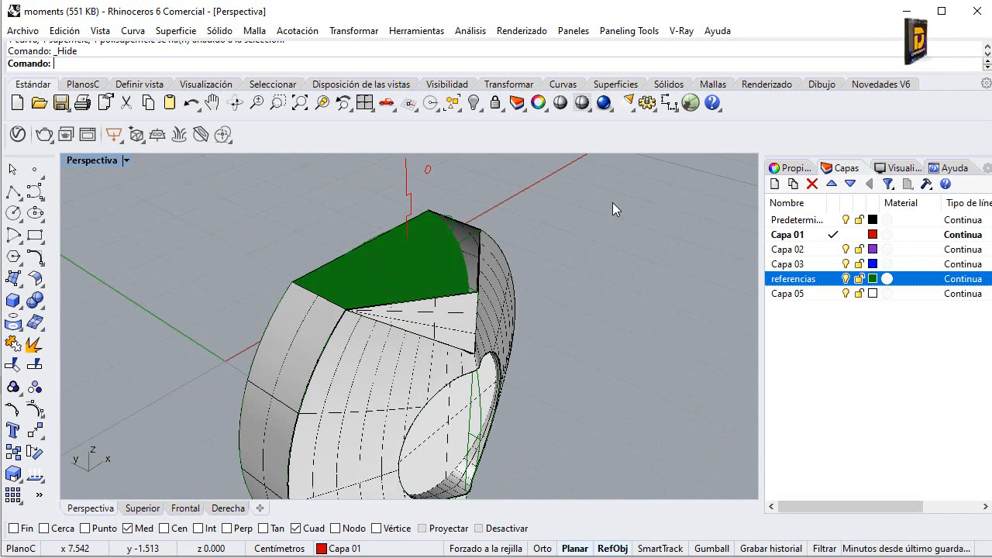
right_click_drag(613, 204, 437, 258)
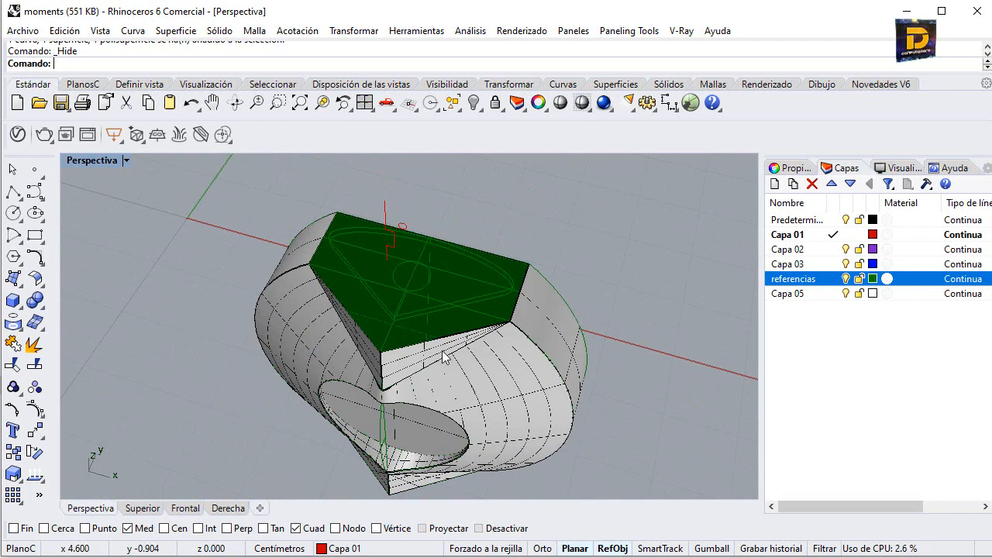
right_click_drag(445, 358, 503, 256)
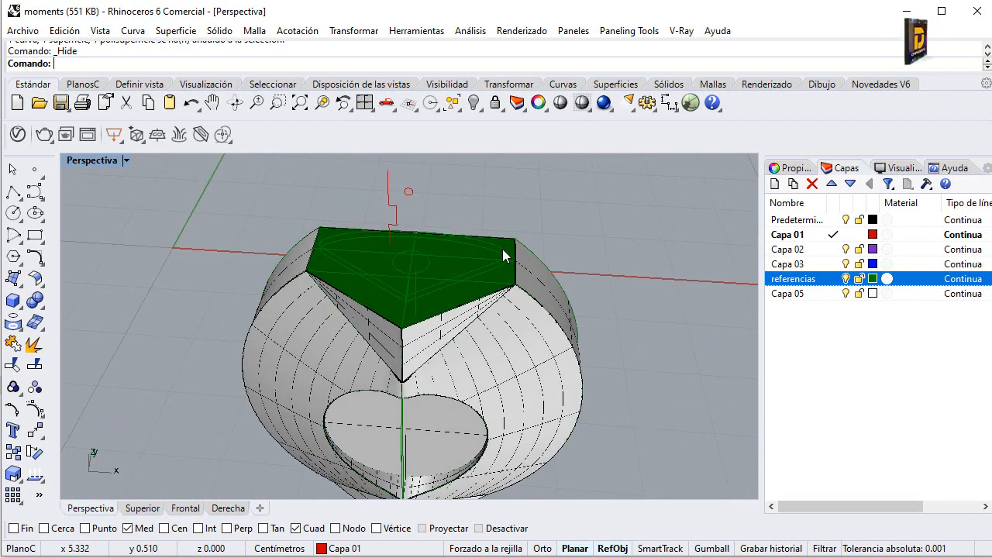
right_click_drag(463, 319, 435, 248)
scroll(516, 306, "down", 7)
scroll(478, 328, "up", 4)
right_click_drag(403, 329, 444, 323)
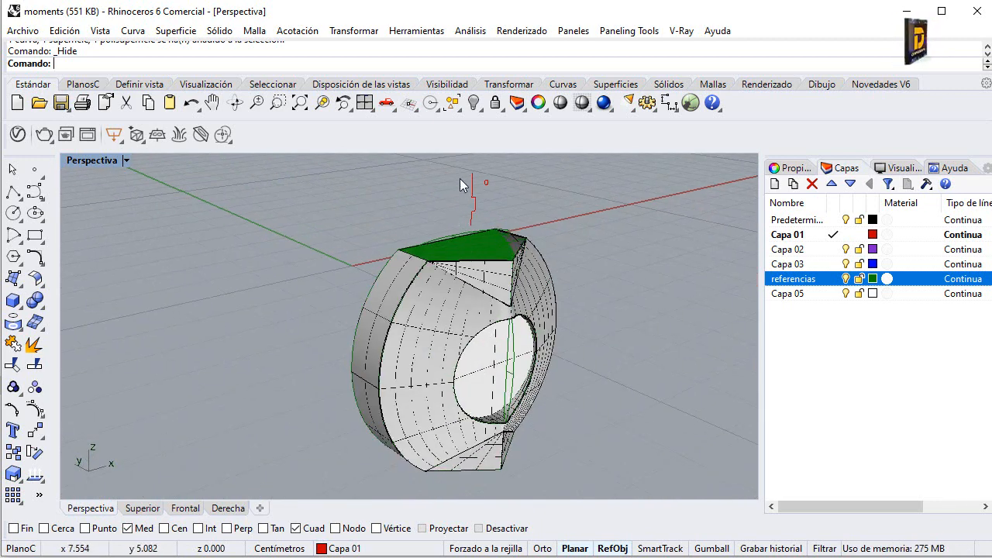
right_click_drag(460, 179, 427, 243)
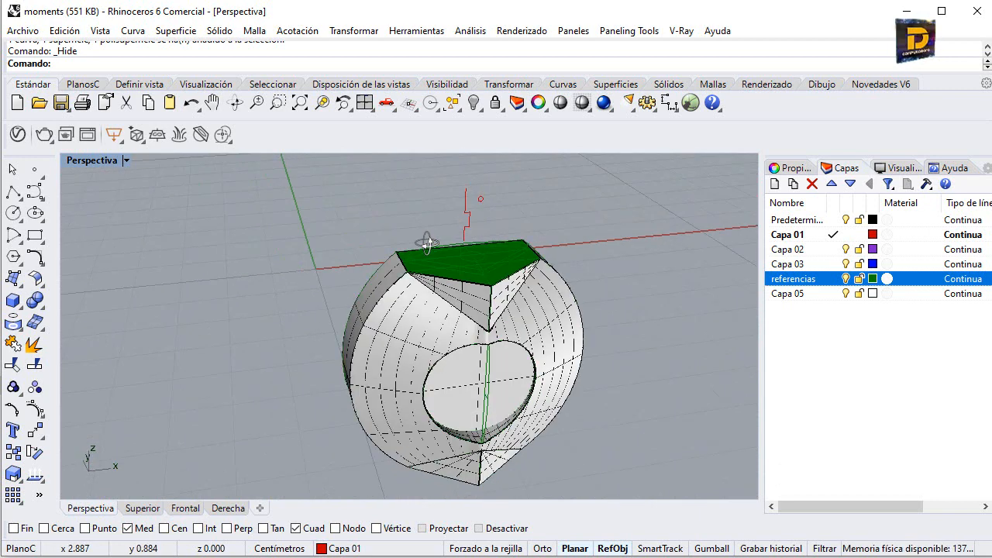
Step: Select all the curves in the model and hide them
left_click(461, 111)
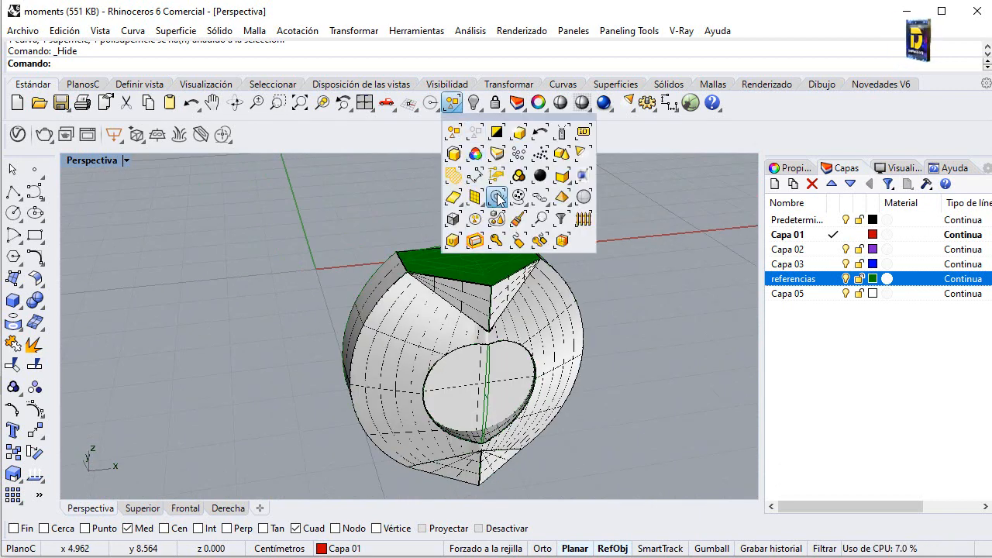
left_click(496, 198)
left_click(476, 101)
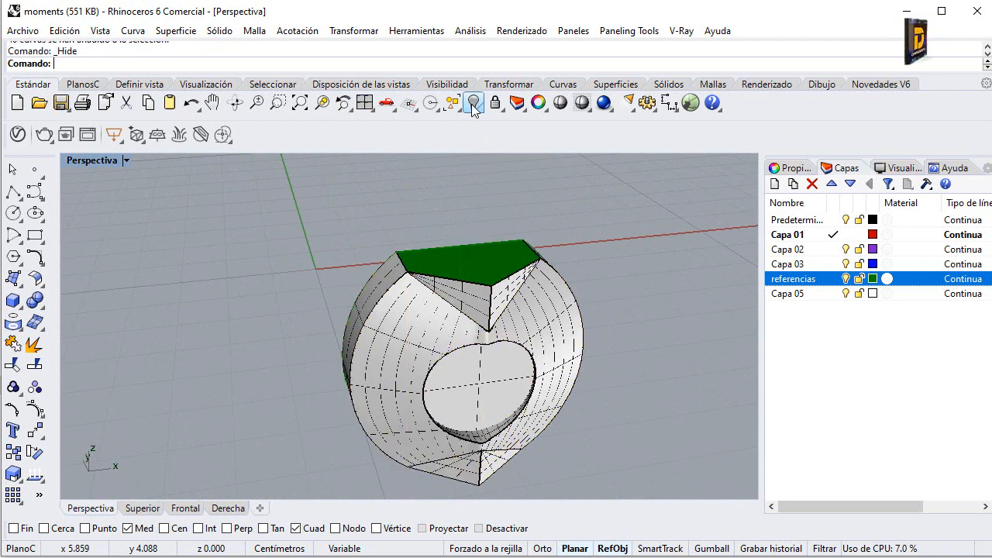
Step: Join all the visible surfaces and polysurfaces of the ring
left_click_drag(315, 197, 704, 499)
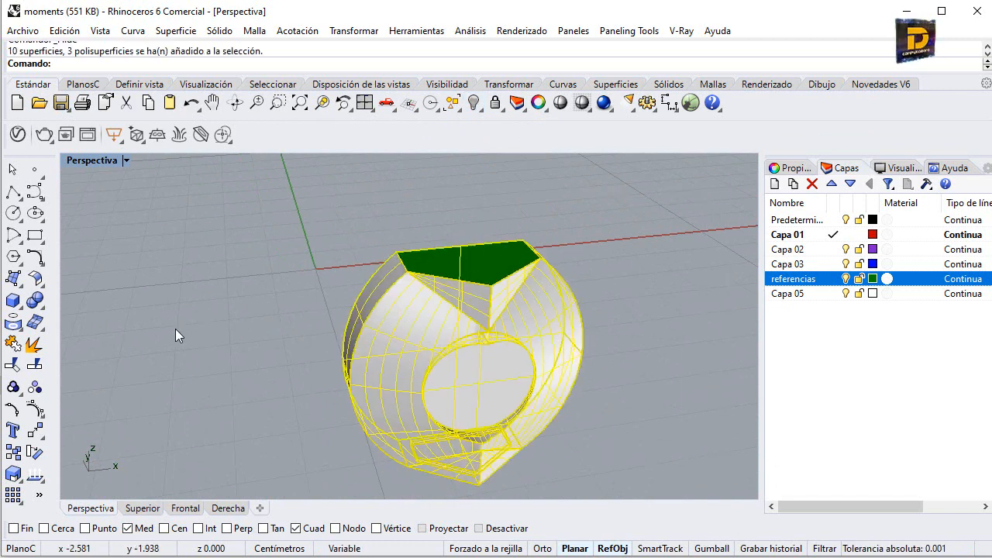
left_click(12, 343)
right_click_drag(254, 289, 356, 290)
right_click_drag(454, 329, 358, 332)
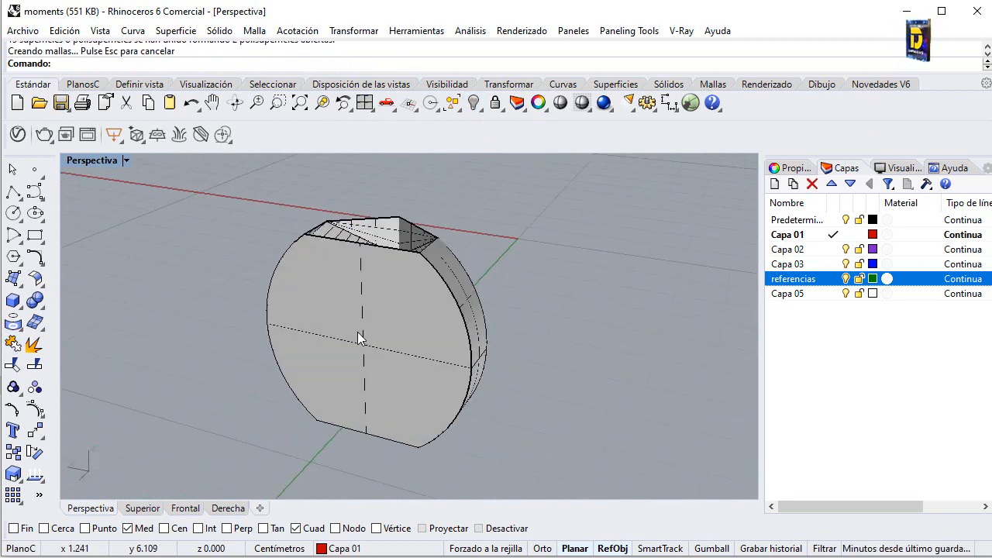
Step: Check whether the triangular facets under the top are joined to the ring body by moving the body aside, and undo the move
left_click(357, 331)
right_click_drag(470, 328, 503, 336)
scroll(457, 315, "up", 4)
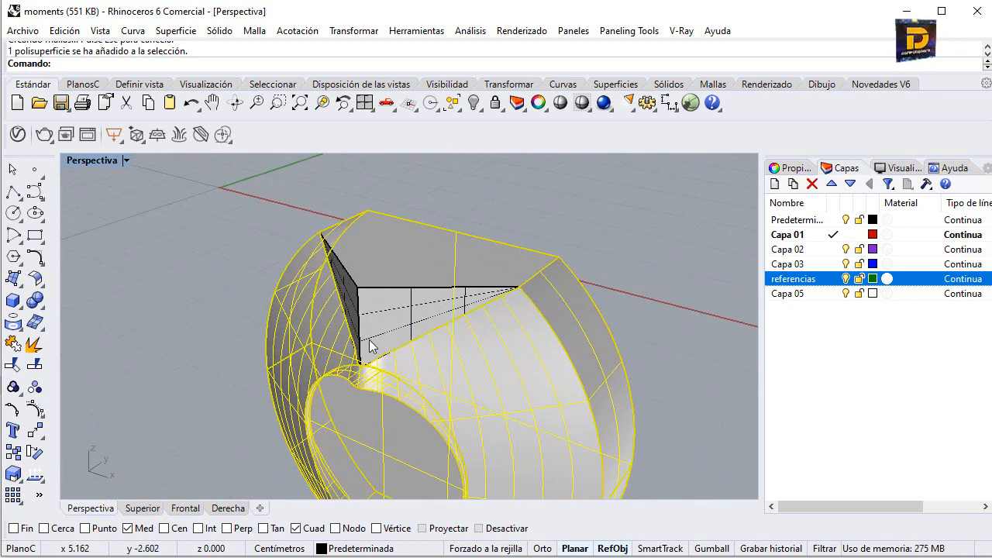
left_click(233, 334)
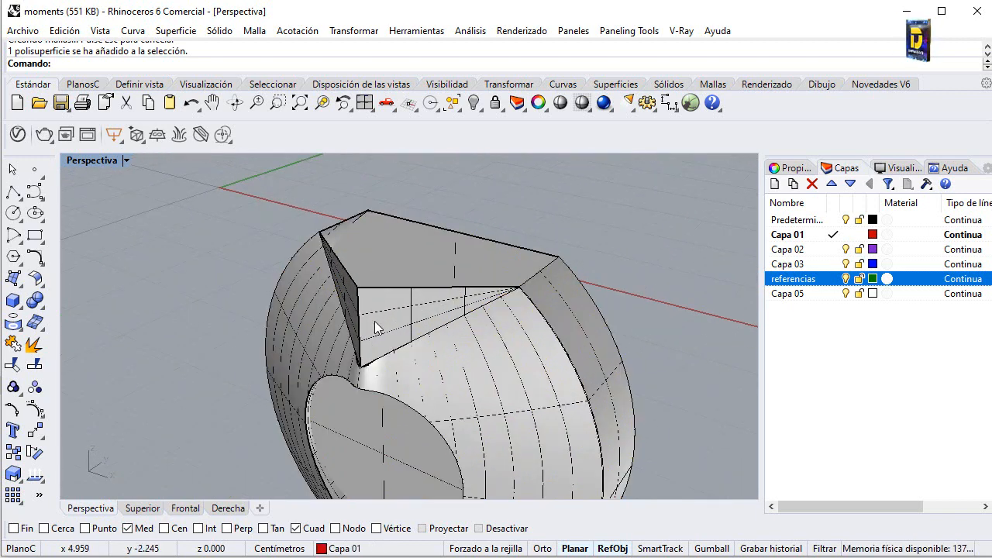
scroll(555, 333, "down", 6)
left_click_drag(518, 349, 624, 287)
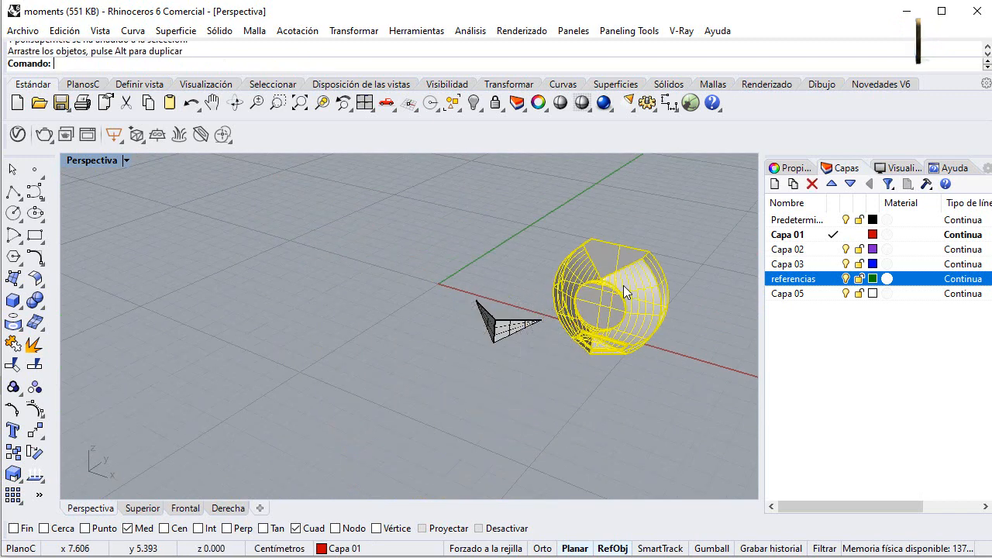
left_click(476, 326)
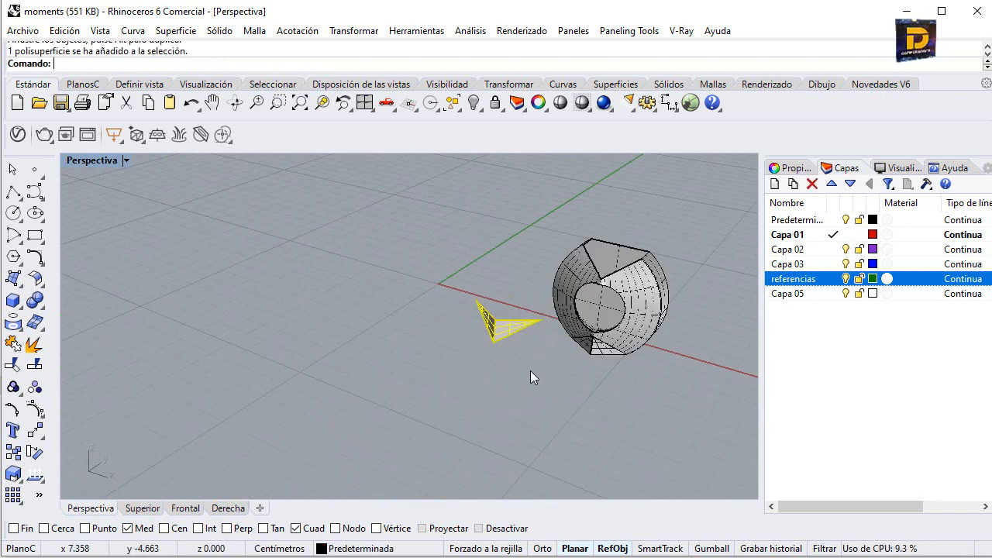
key("ctrl+z")
left_click(650, 273)
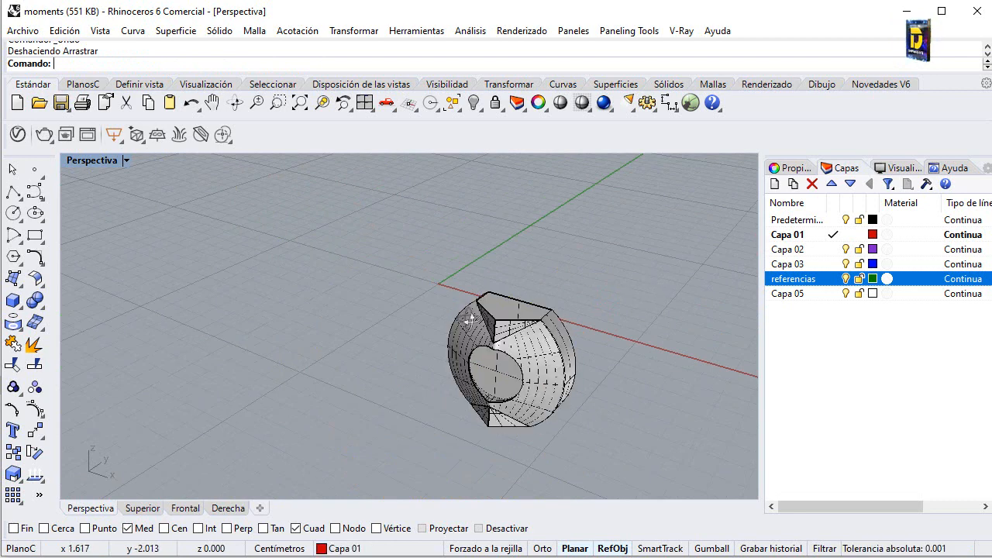
Step: Join the open edges between the triangular facets and the ring body with JoinEdge, accepting the required joining tolerance
scroll(526, 320, "up", 5)
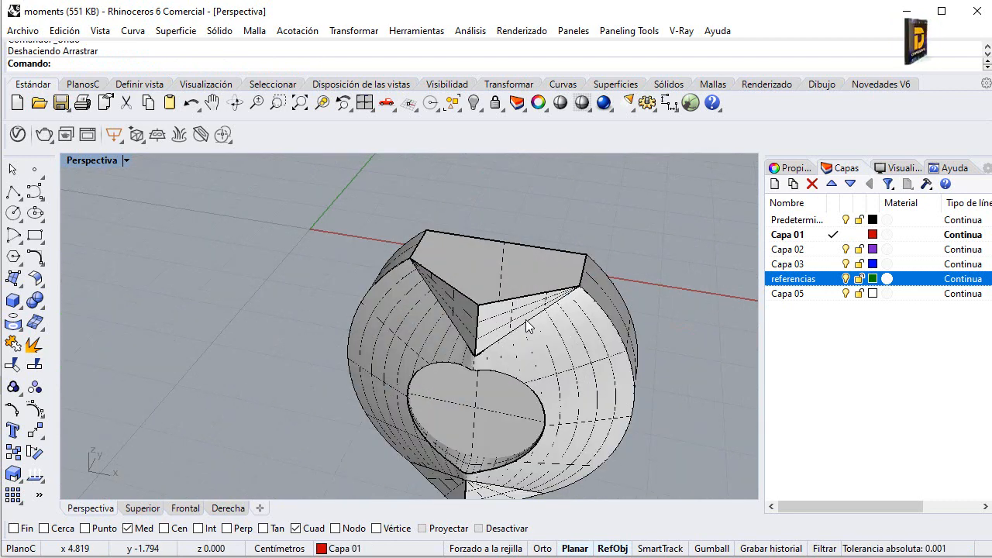
type("_JoinEdge")
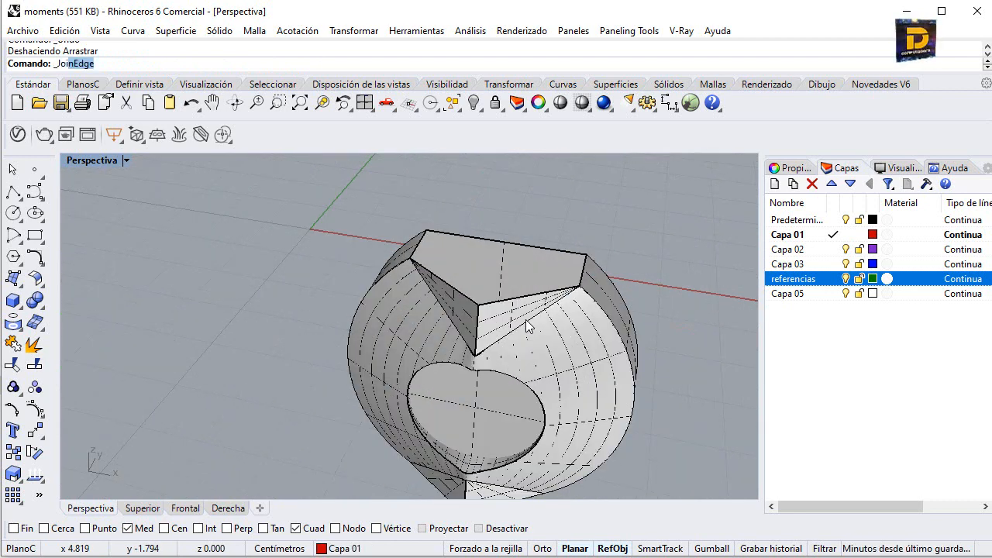
key("Return")
scroll(525, 320, "up", 3)
left_click(527, 325)
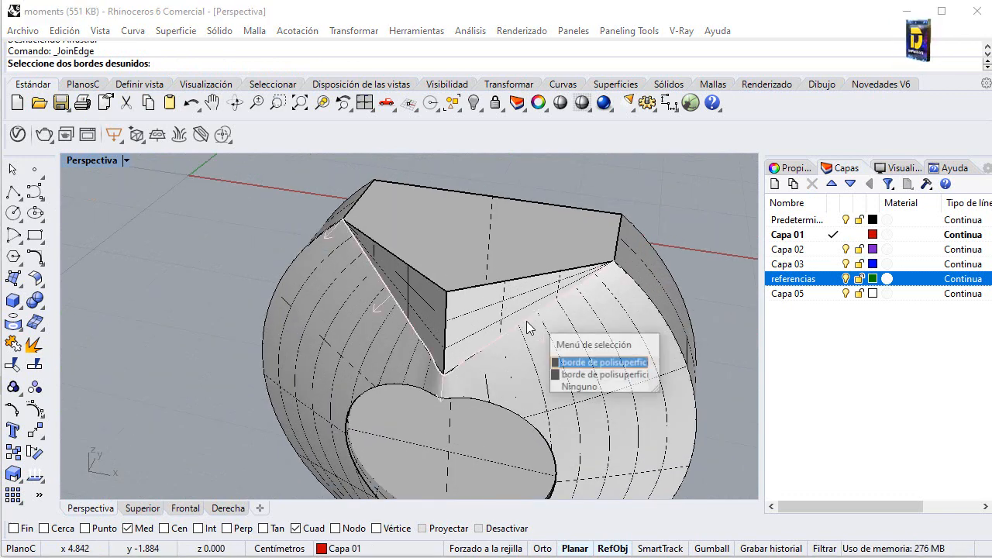
left_click(573, 362)
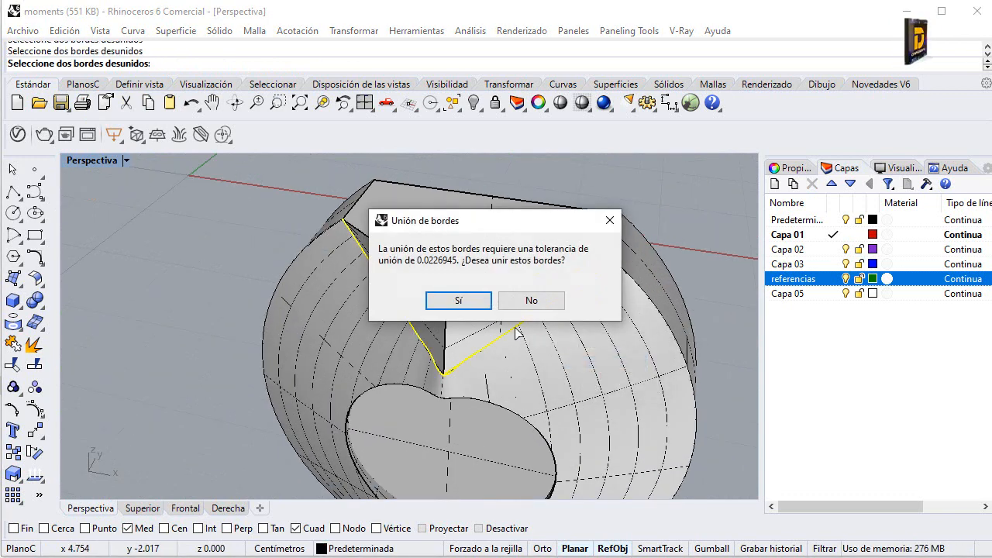
left_click(465, 300)
Step: Move the joined ring aside to check that it is one piece, and undo the move
left_click(499, 318)
scroll(545, 345, "down", 5)
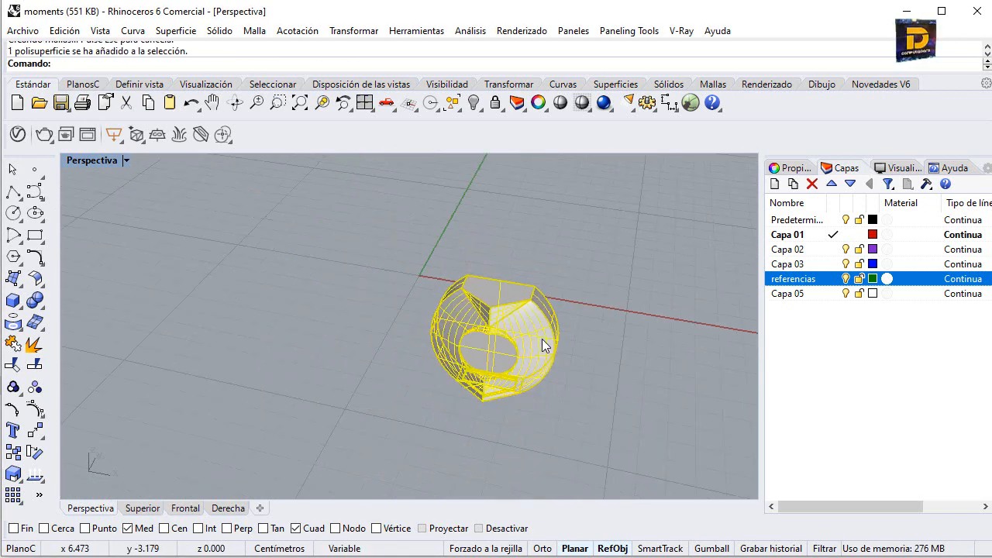
left_click_drag(545, 345, 328, 314)
key("ctrl+z")
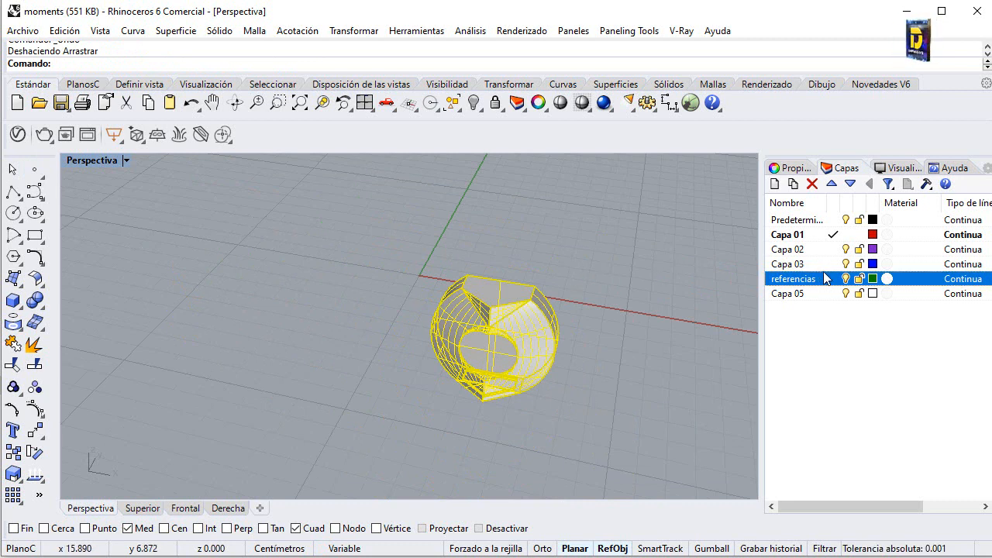
Step: Rename the layer Capa 03 as grosor and deselect the ring
left_click(792, 264)
left_click(794, 265)
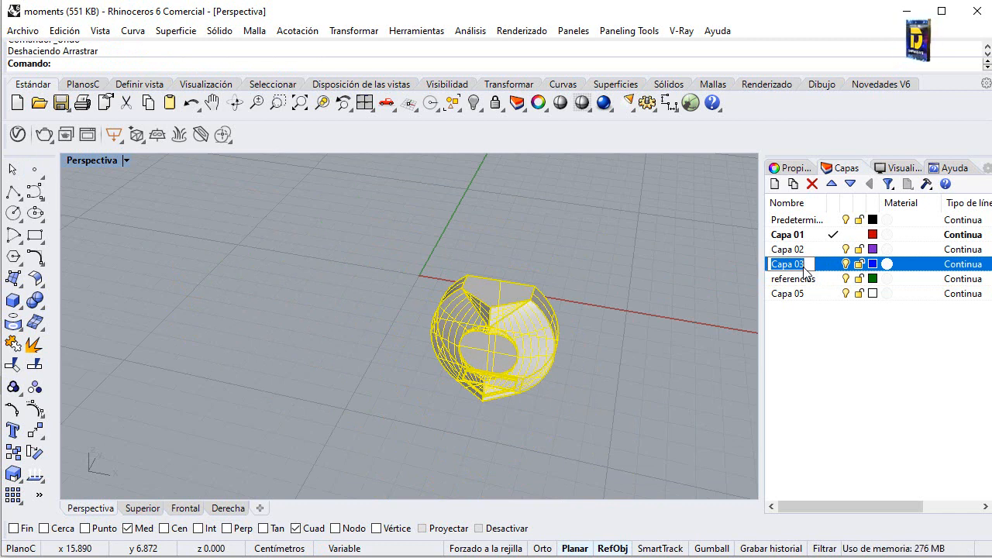
type("grosos")
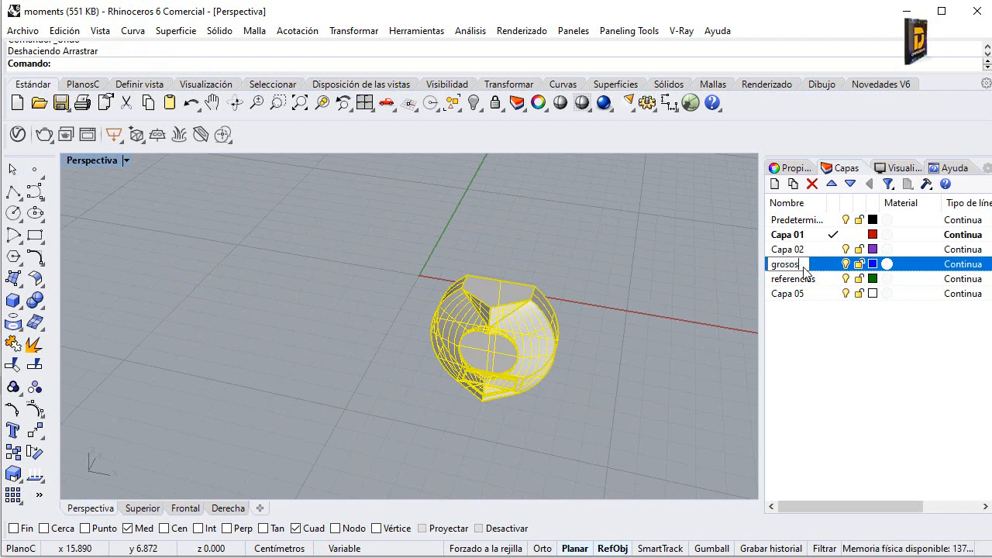
key("BackSpace")
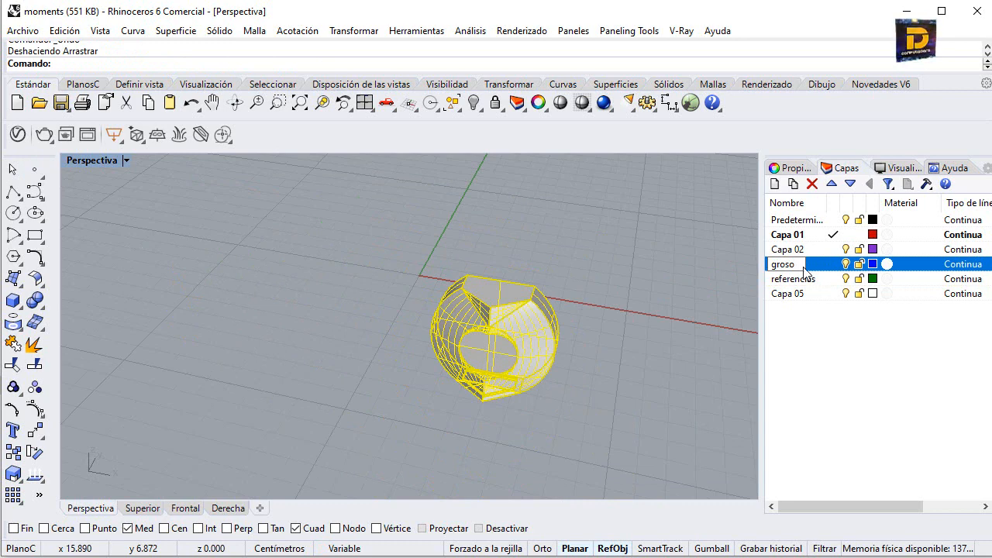
type("r")
key("Return")
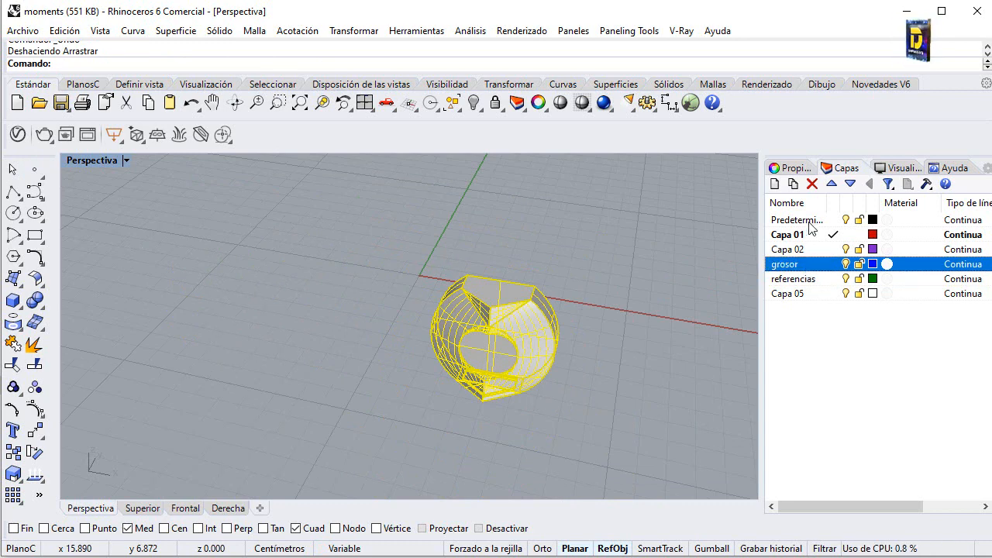
left_click(633, 248)
Step: Offset the joined ring polysurface by 0.12 cm as a solid with OffsetSrf, flipping all offset directions inward
mouse_move(534, 270)
right_mouse_down()
mouse_move(598, 365)
mouse_move(517, 285)
right_mouse_up()
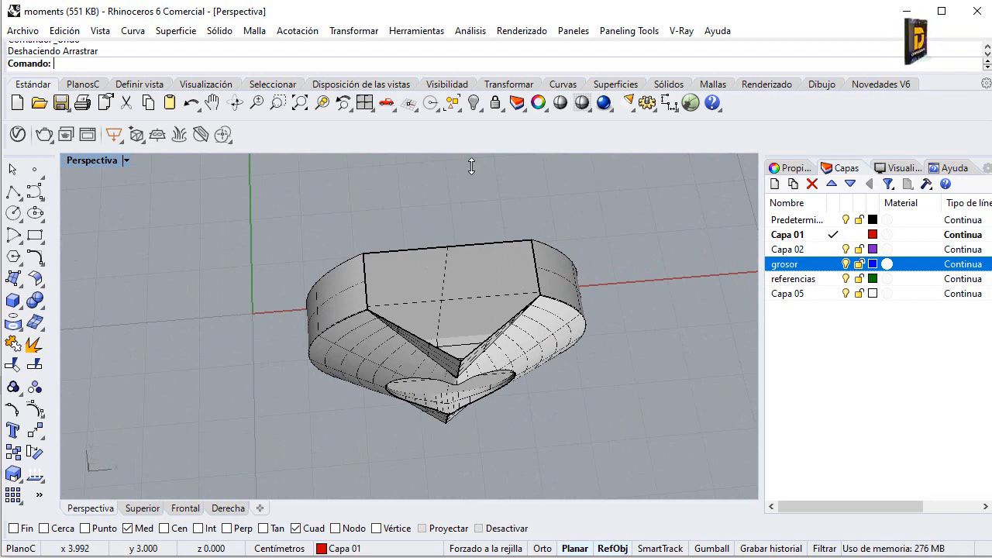
right_click_drag(471, 163, 486, 294)
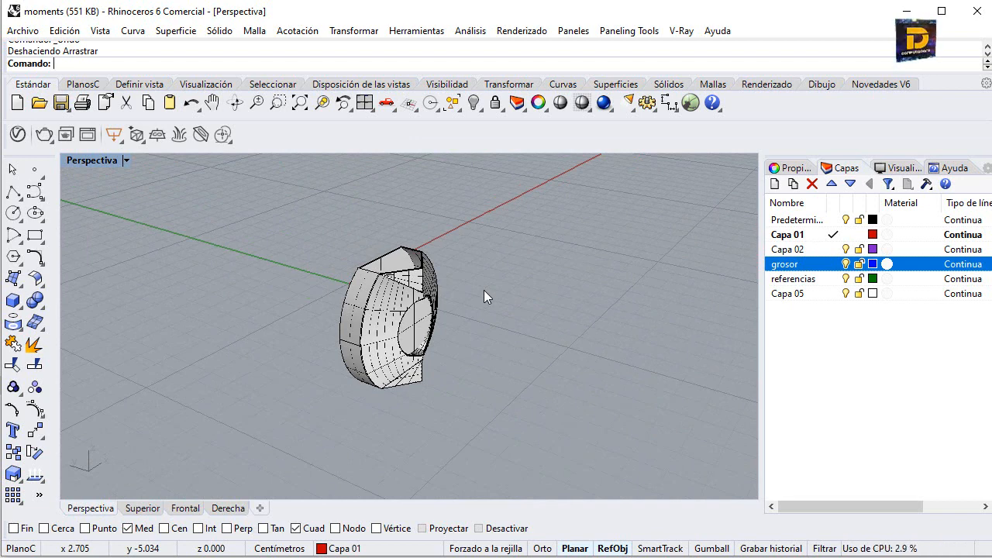
right_click_drag(484, 290, 393, 324)
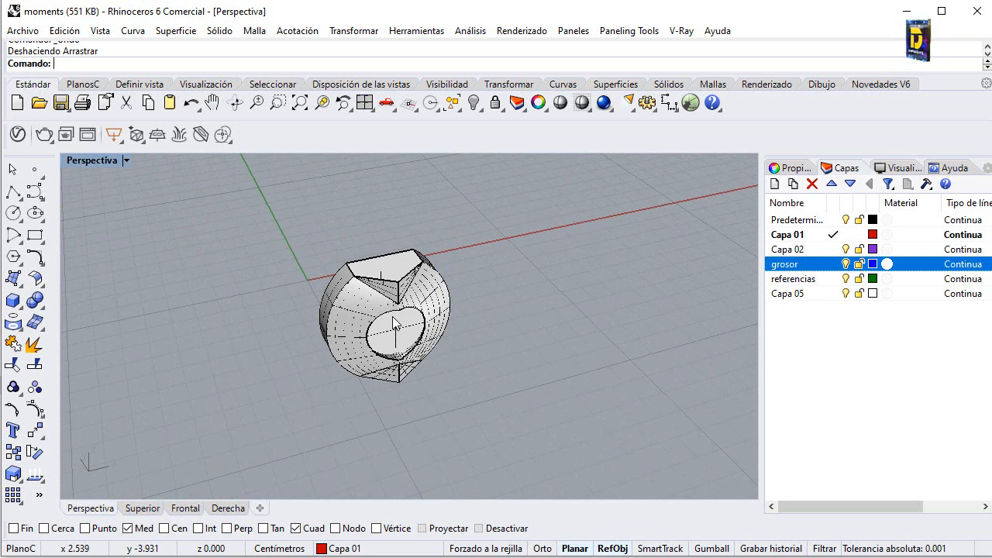
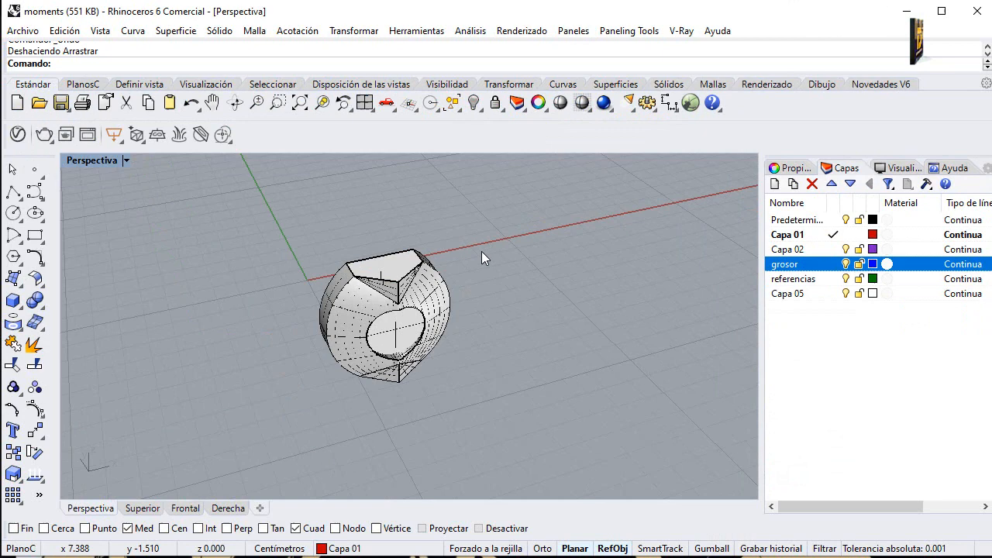
right_click_drag(481, 251, 431, 330)
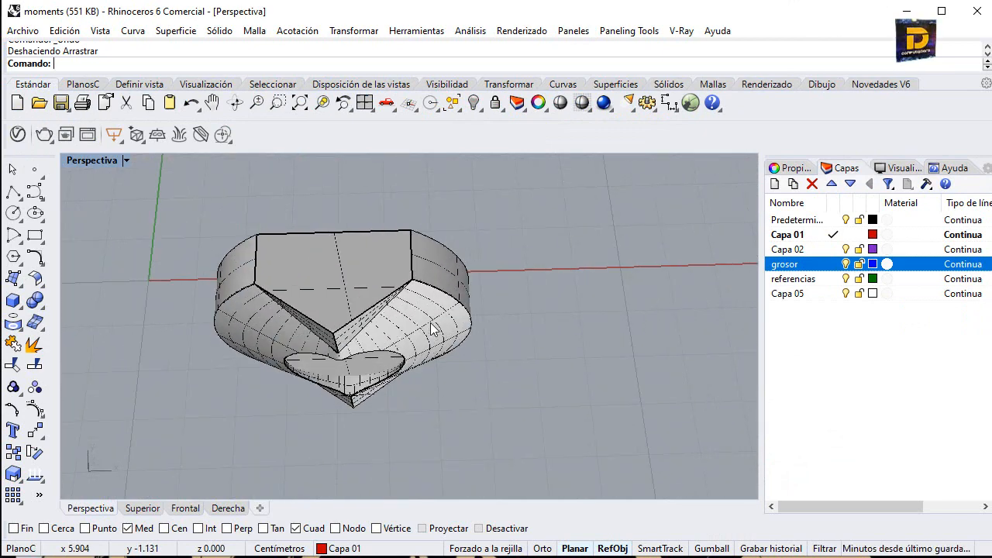
scroll(370, 295, "up", 3)
left_click(304, 300)
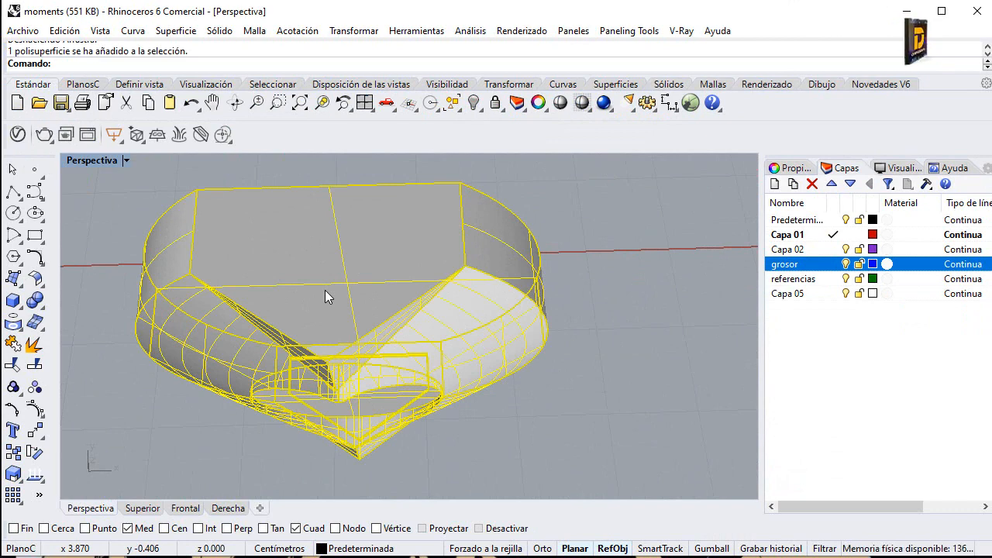
left_click(35, 278)
left_click(77, 309)
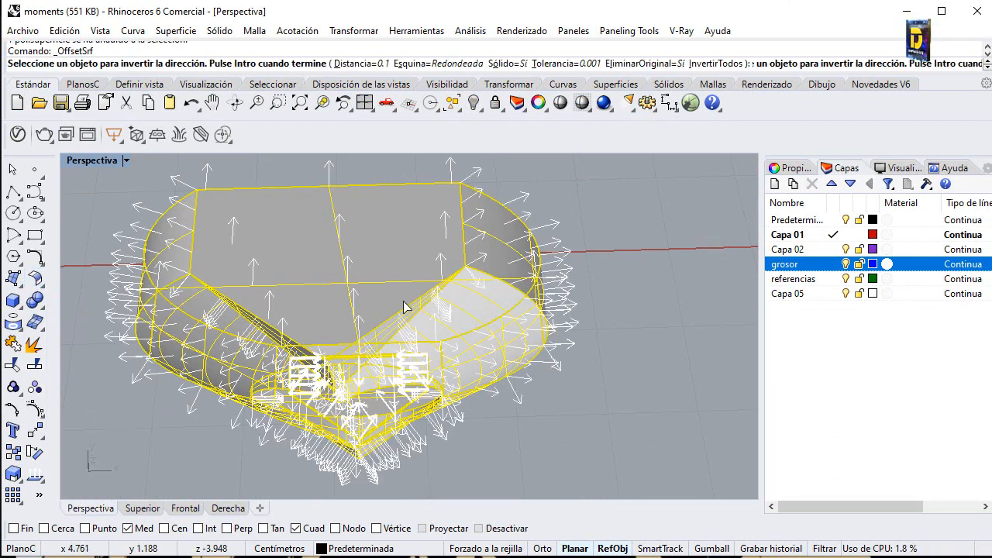
left_click(711, 65)
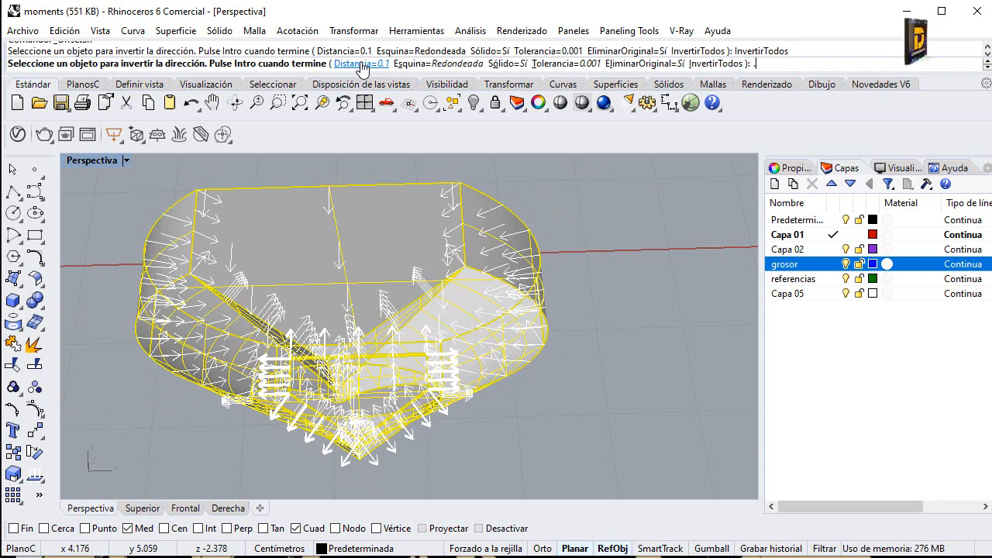
type(".12")
key("Return")
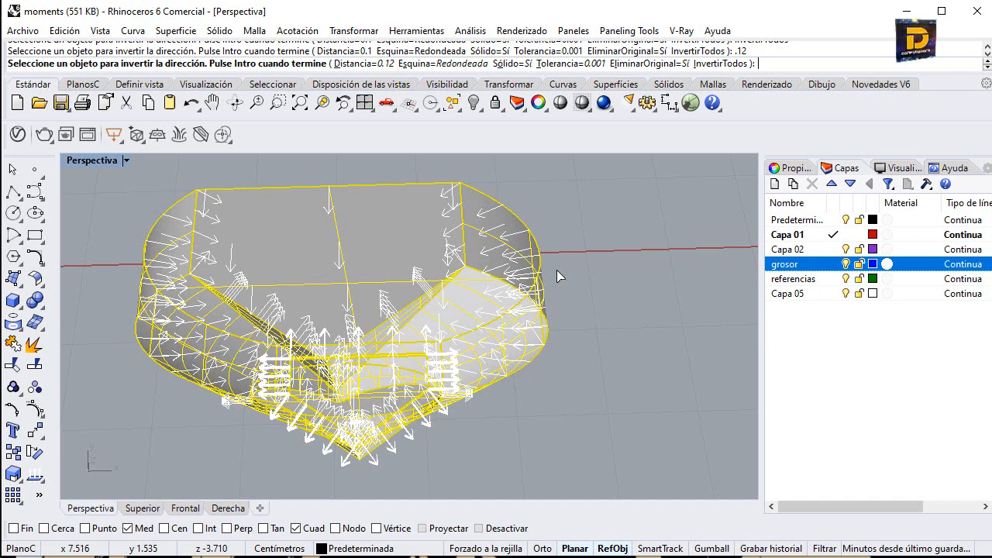
key("Return")
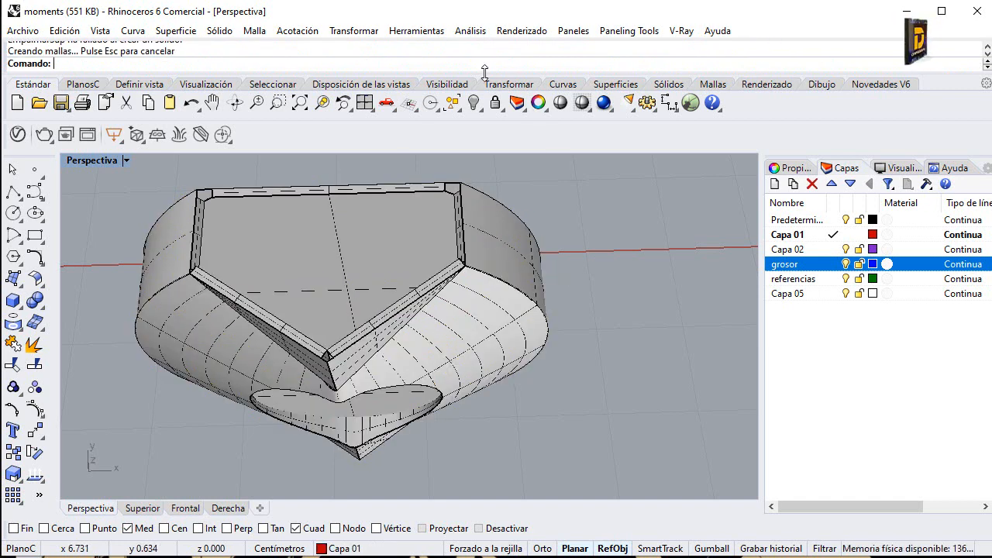
Step: Examine the thickened ring's rim, corners and interior, moving the ring aside from the oval face
scroll(317, 356, "up", 3)
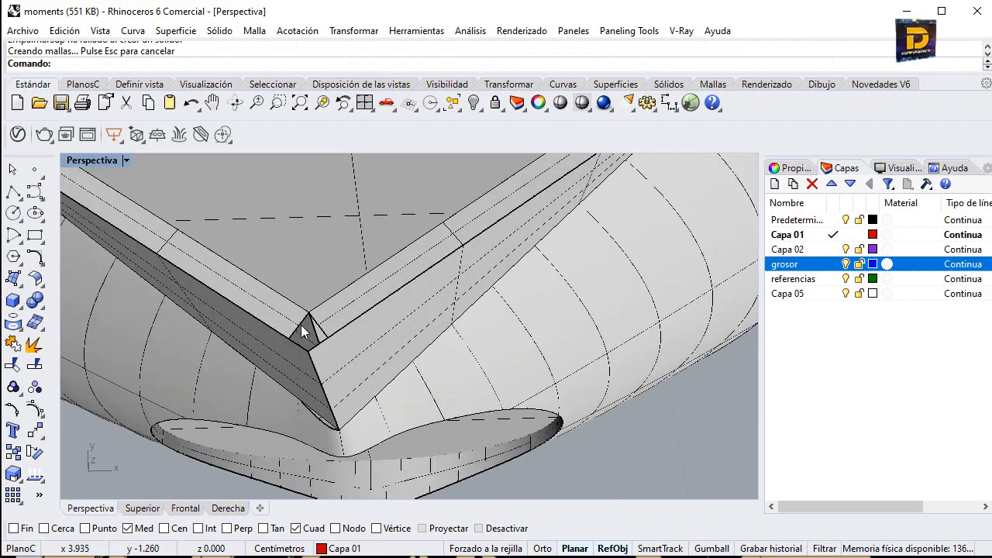
right_click_drag(301, 325, 557, 323)
scroll(427, 397, "down", 8)
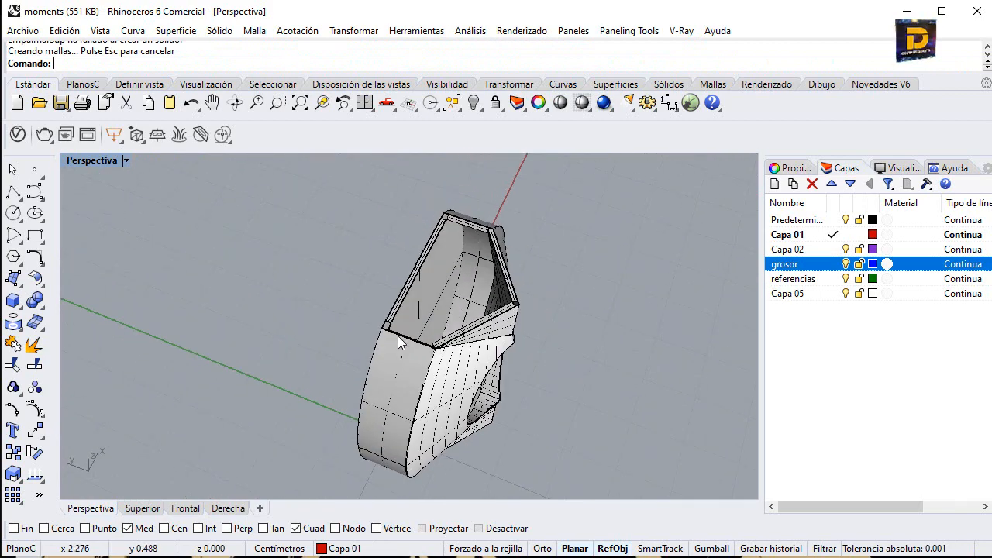
scroll(370, 314, "up", 5)
scroll(369, 308, "down", 4)
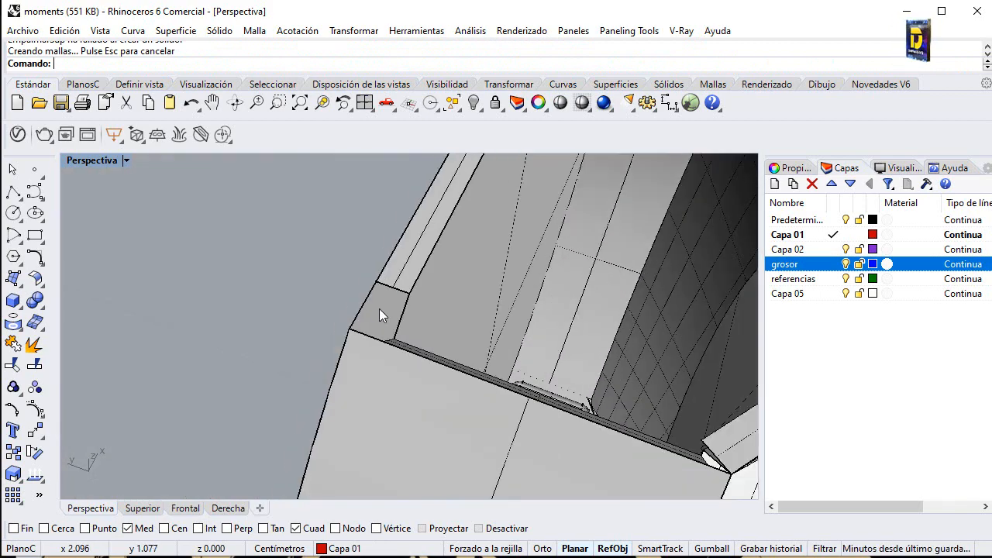
scroll(476, 303, "down", 3)
left_click_drag(476, 303, 319, 262)
scroll(362, 273, "down", 6)
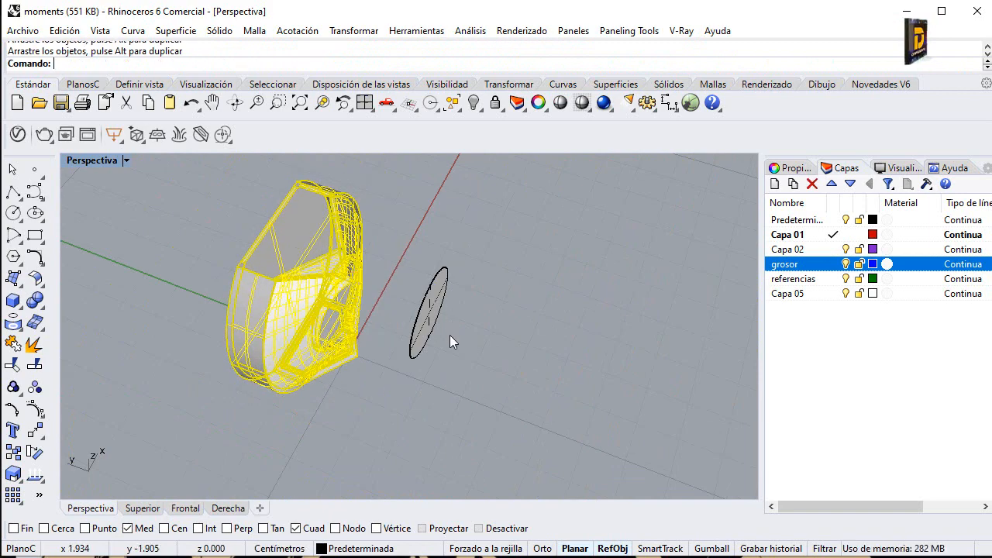
left_click(450, 335)
scroll(434, 306, "up", 7)
right_click_drag(386, 317, 285, 340)
scroll(338, 455, "up", 5)
scroll(535, 334, "down", 8)
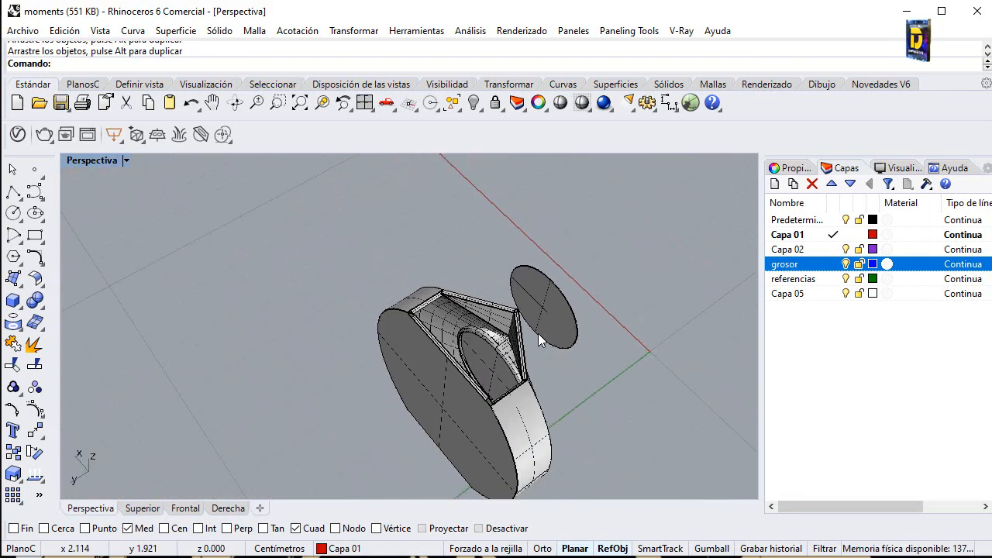
right_click_drag(538, 333, 457, 310)
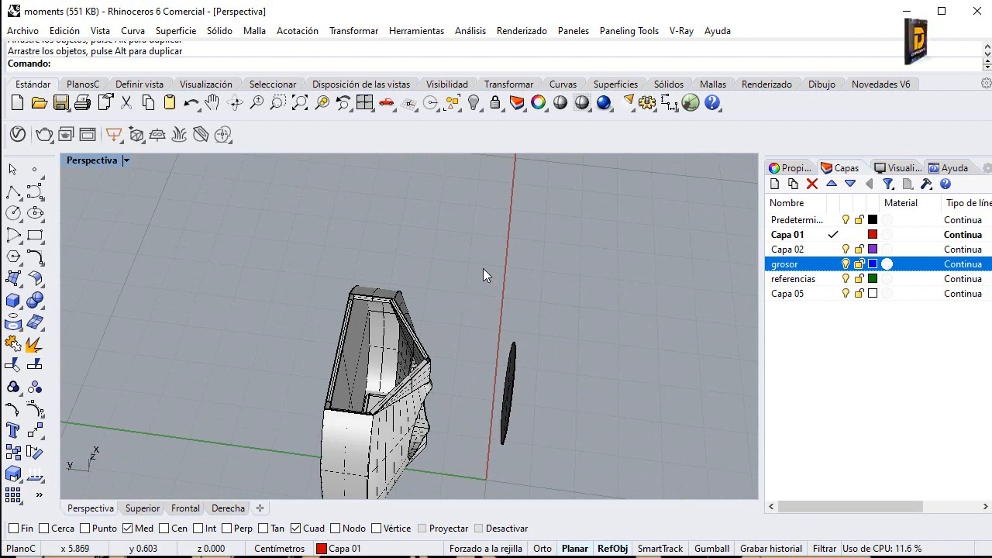
right_click_drag(480, 268, 408, 273)
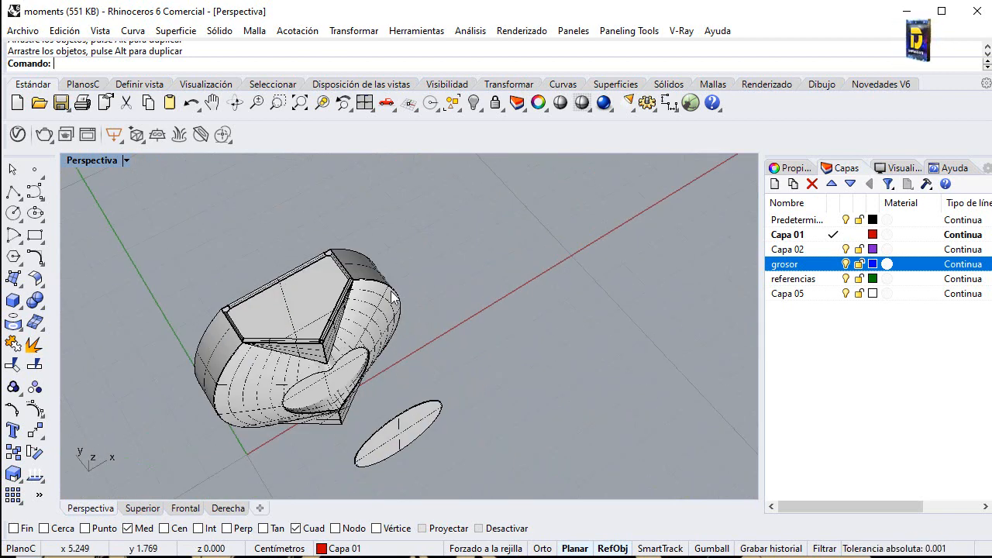
Step: Undo the ring's move and the solid offset, and make grosor the current layer
key("ctrl+z")
key("ctrl+z")
key("ctrl+z")
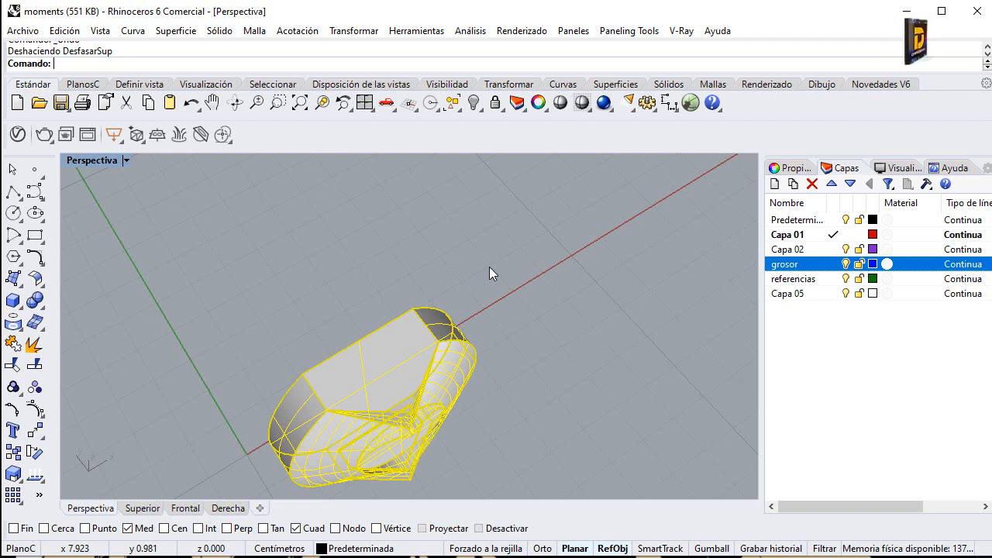
left_click(833, 264)
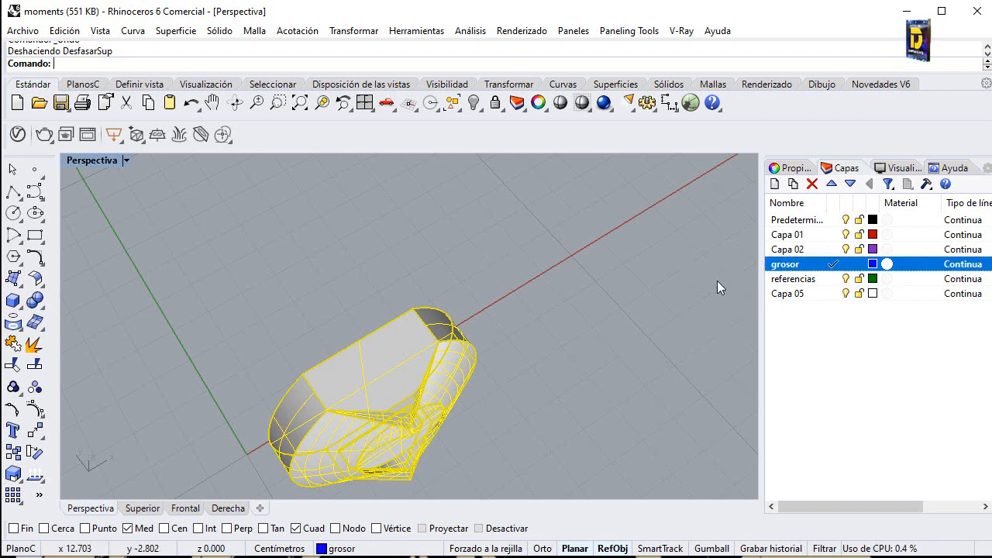
left_click(601, 308)
Step: Offset the ring polysurface 0.12 cm inward with OffsetSrf, flipping all directions and turning Solid off, and hide the original ring
scroll(376, 418, "up", 5)
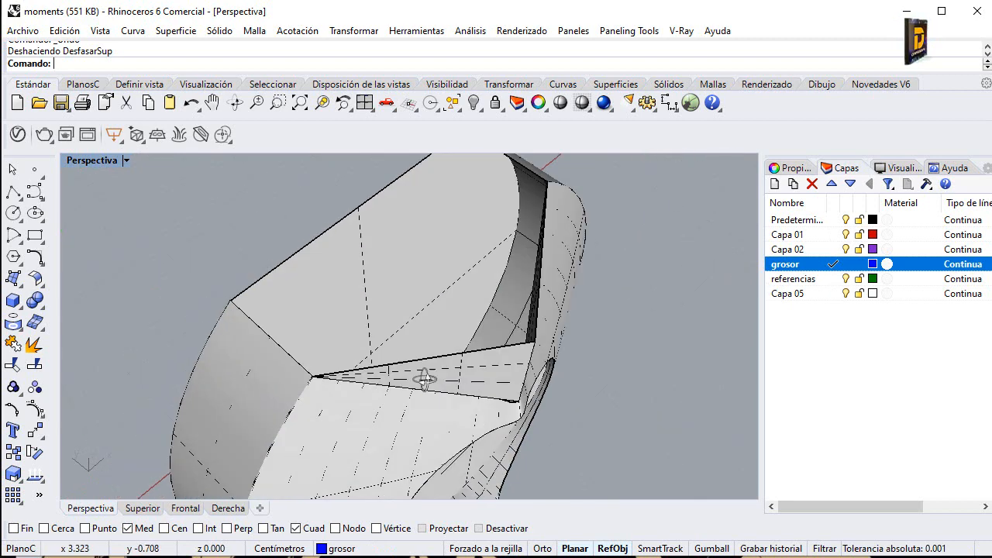
left_click(442, 300)
scroll(299, 266, "down", 5)
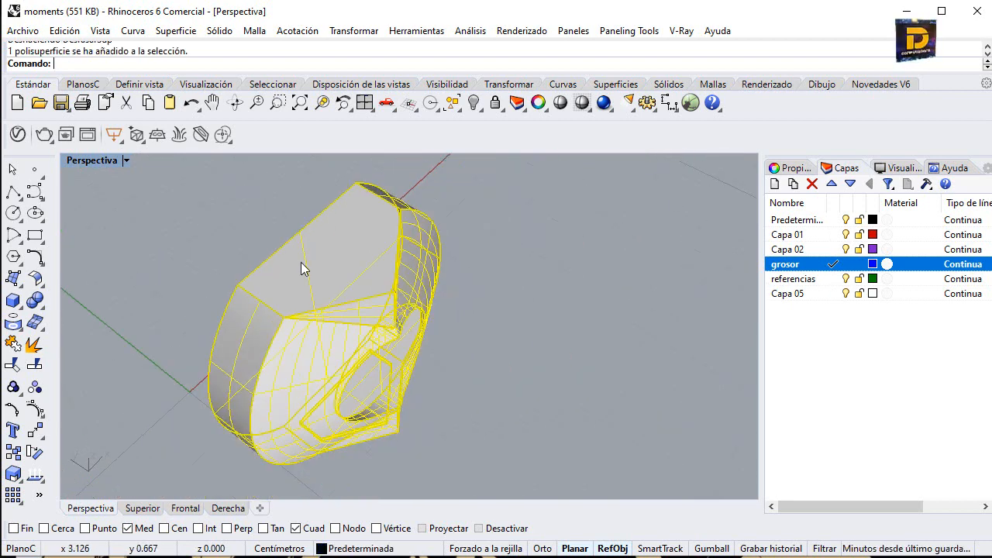
right_click_drag(299, 266, 255, 262)
left_click(43, 287)
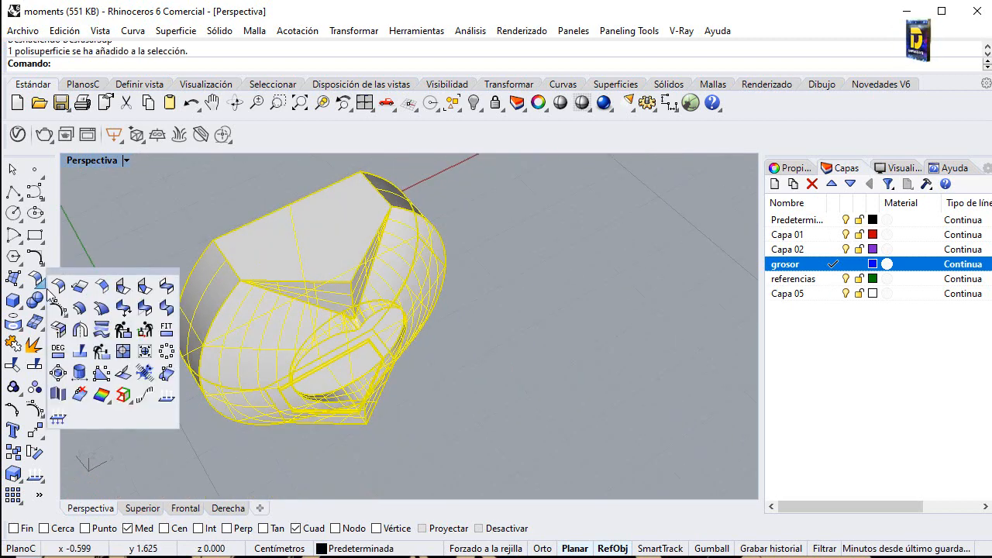
left_click(68, 310)
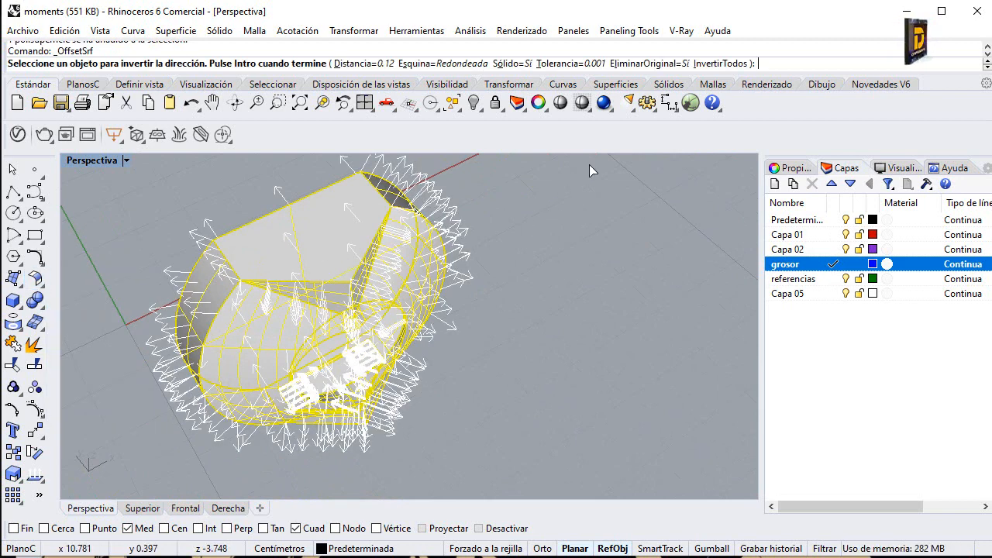
left_click(721, 63)
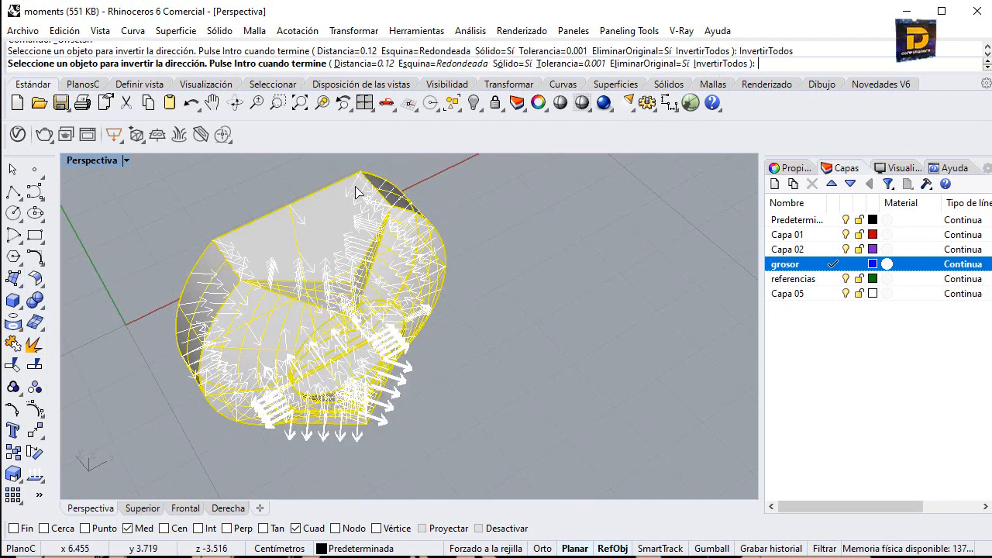
left_click(507, 64)
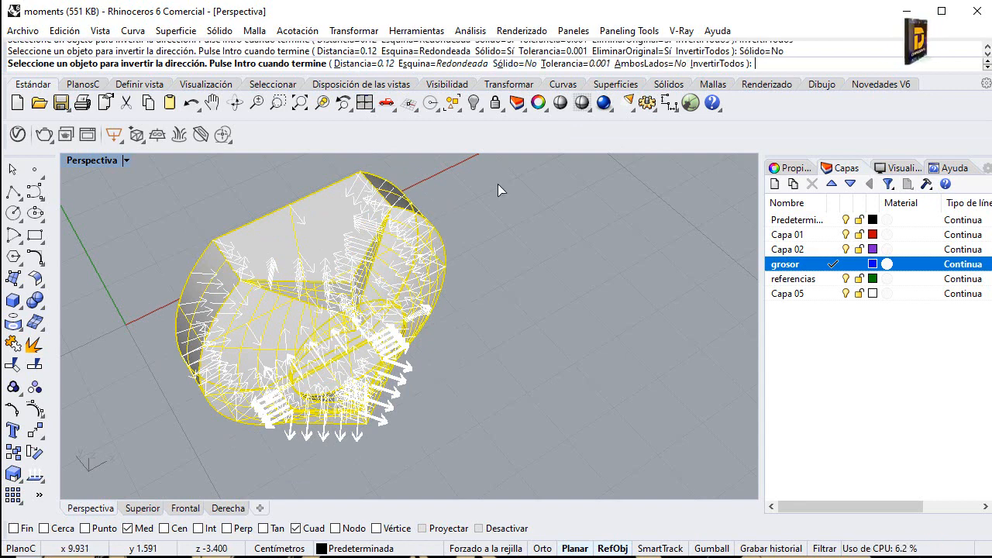
key("Return")
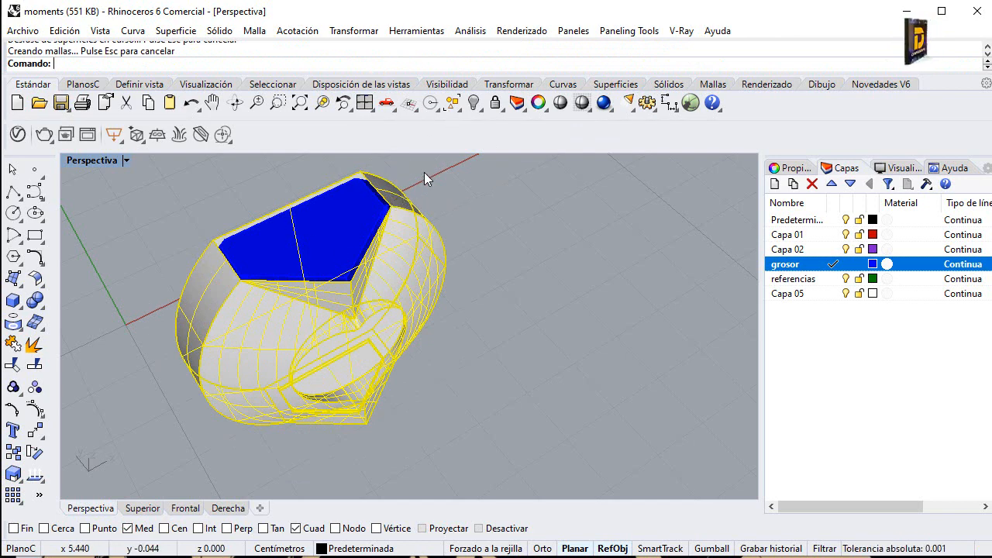
left_click(473, 103)
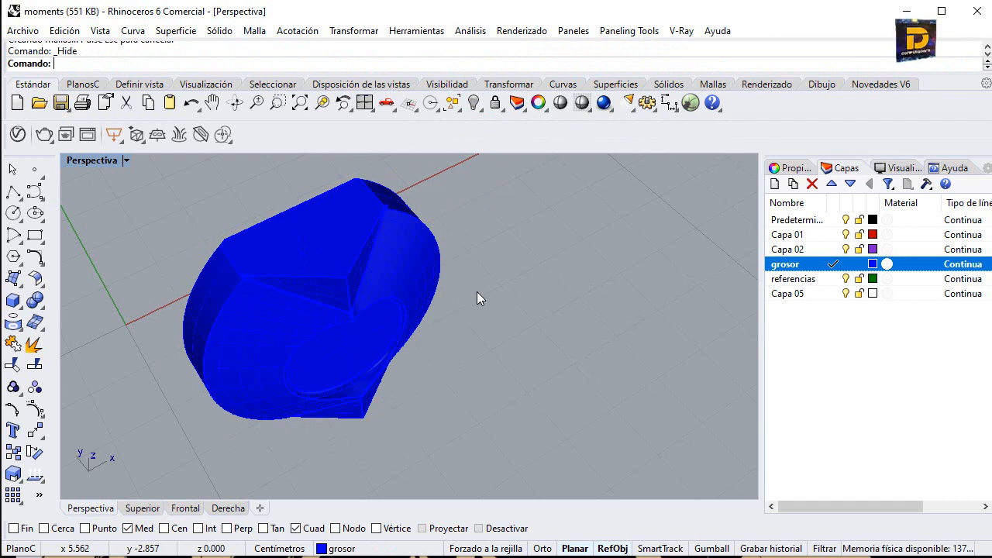
Step: Change the grosor layer's color to black so the inner offset's edges and shading can be distinguished
right_click_drag(476, 292, 929, 305)
left_click(873, 264)
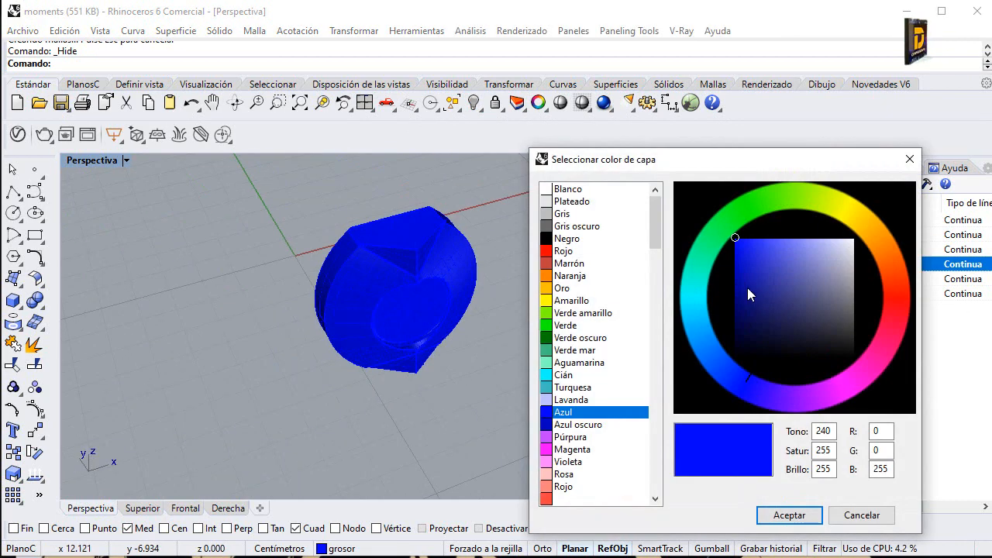
left_click(788, 515)
right_click_drag(623, 421, 426, 258)
scroll(486, 222, "up", 10)
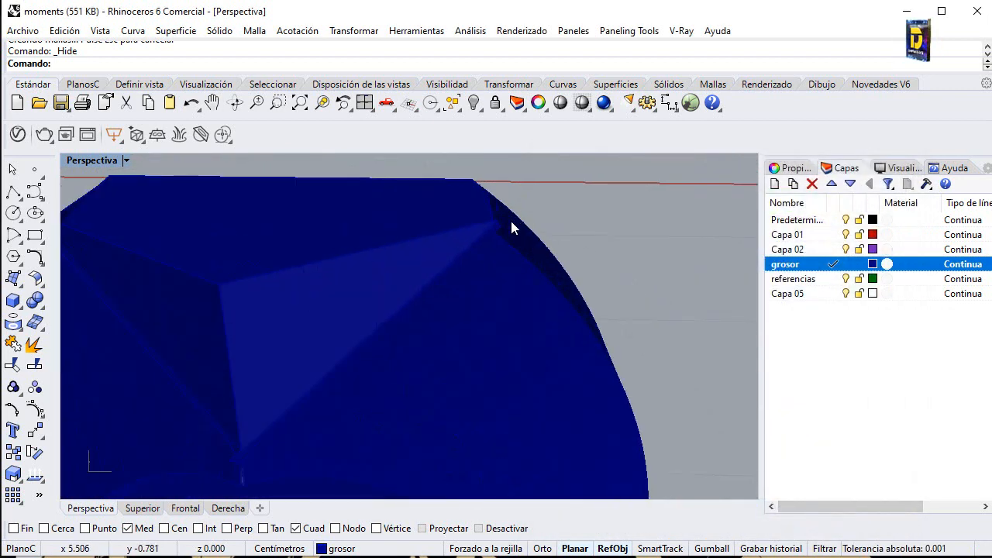
scroll(504, 207, "down", 5)
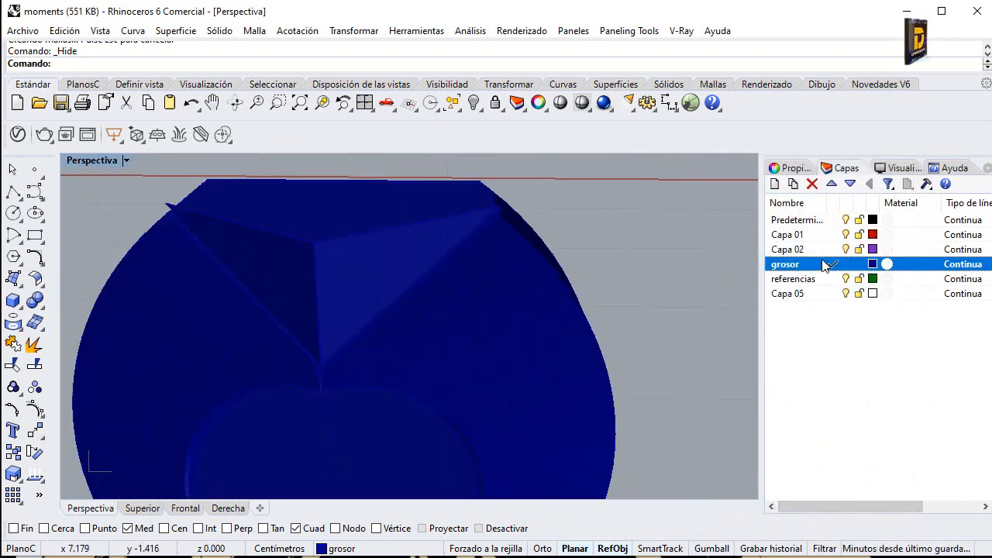
left_click(873, 265)
left_click_drag(806, 326, 857, 357)
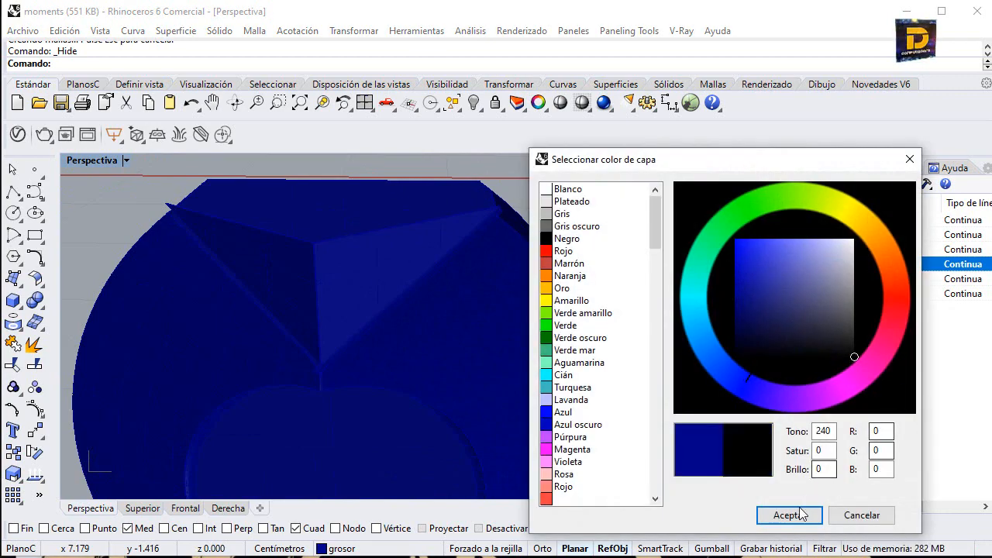
left_click(791, 513)
Step: Examine the inner offset for gaps and overlaps along the triangular facets, the finger hole and the recessed top
scroll(499, 208, "up", 10)
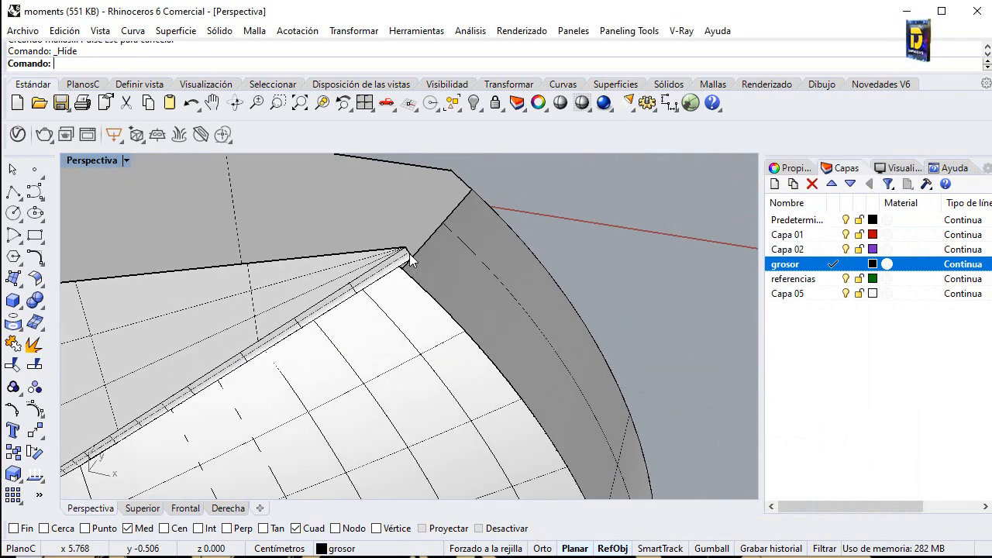
right_click_drag(405, 248, 463, 277)
scroll(415, 260, "down", 8)
scroll(463, 279, "up", 3)
scroll(598, 372, "up", 5)
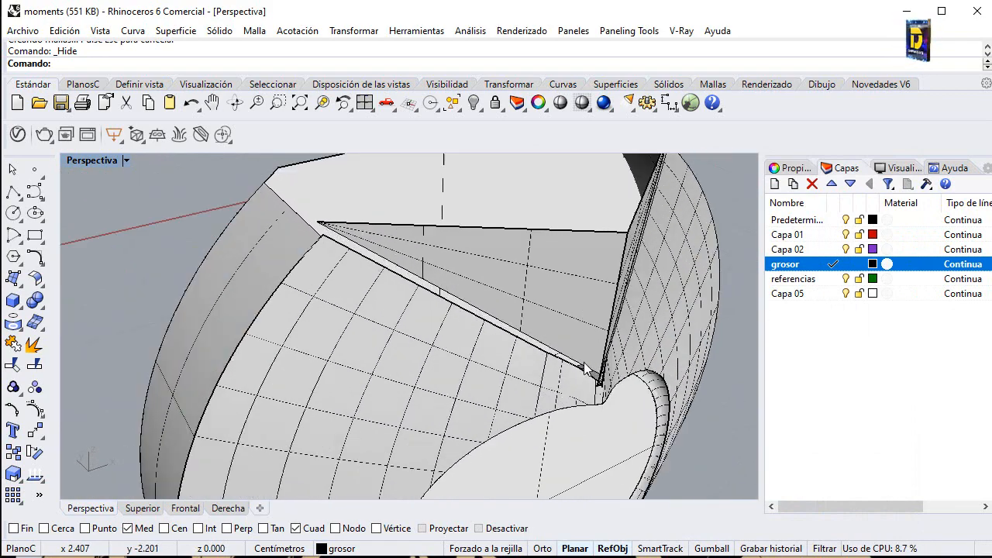
scroll(609, 376, "down", 2)
right_click_drag(614, 377, 483, 361)
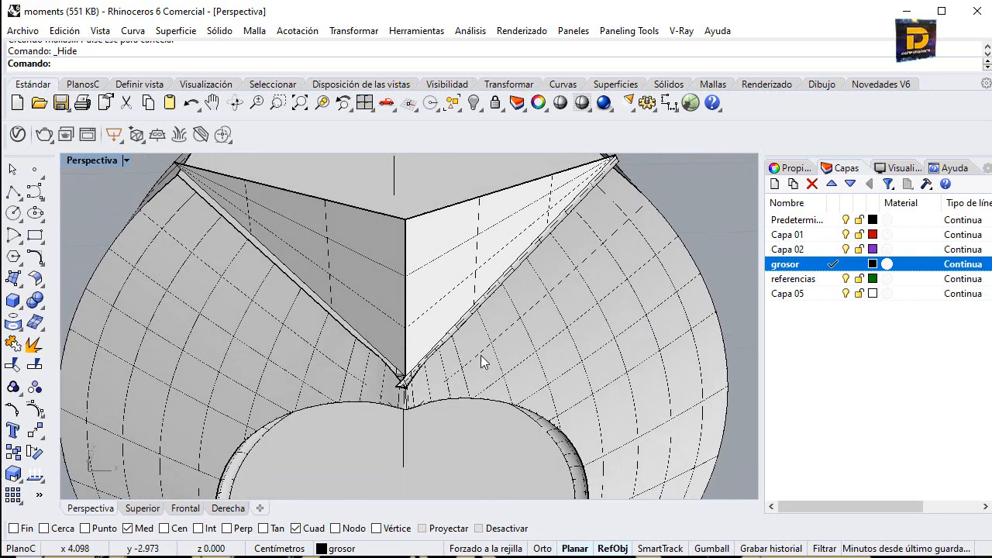
scroll(401, 395, "up", 2)
scroll(383, 392, "up", 2)
scroll(382, 392, "down", 5)
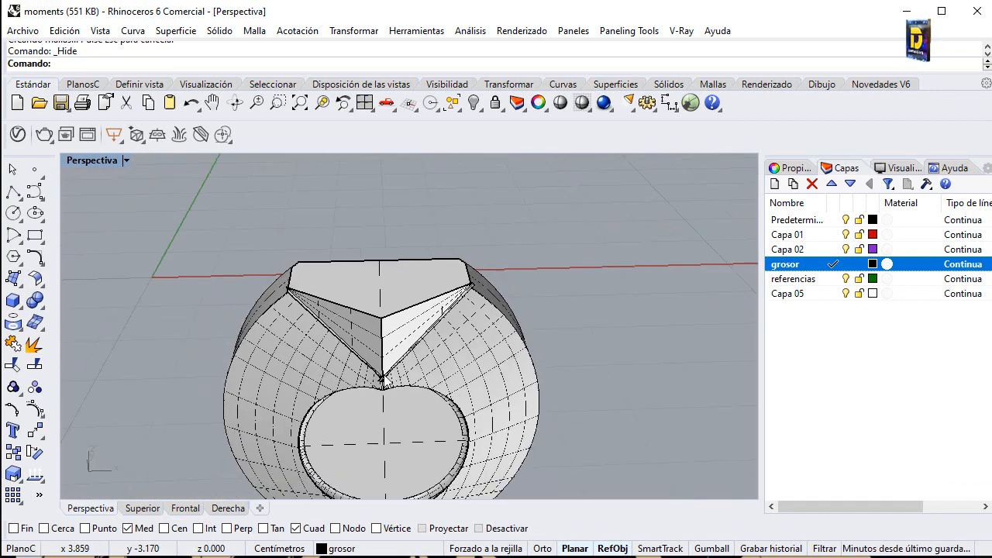
scroll(414, 313, "down", 4)
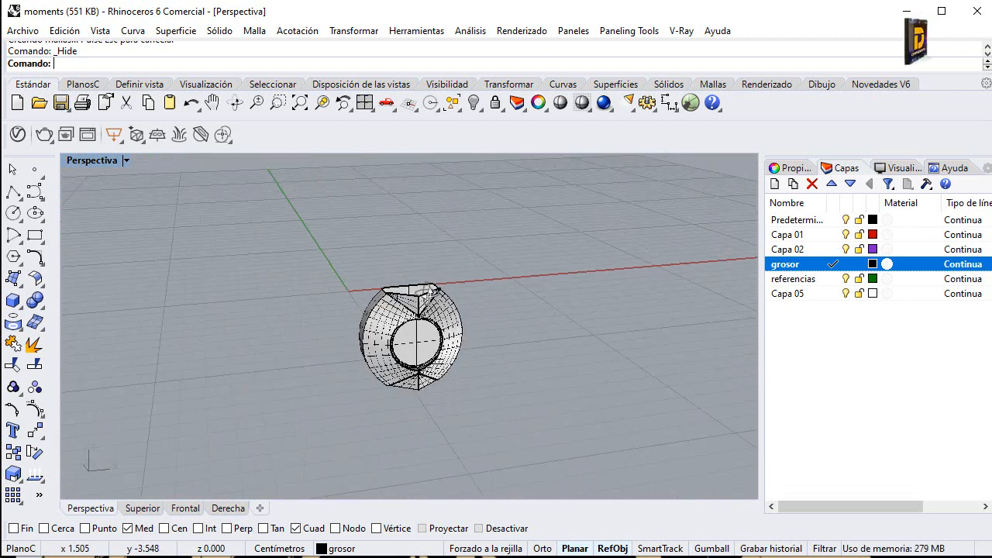
right_click_drag(414, 312, 447, 319)
scroll(447, 319, "up", 5)
scroll(445, 241, "up", 5)
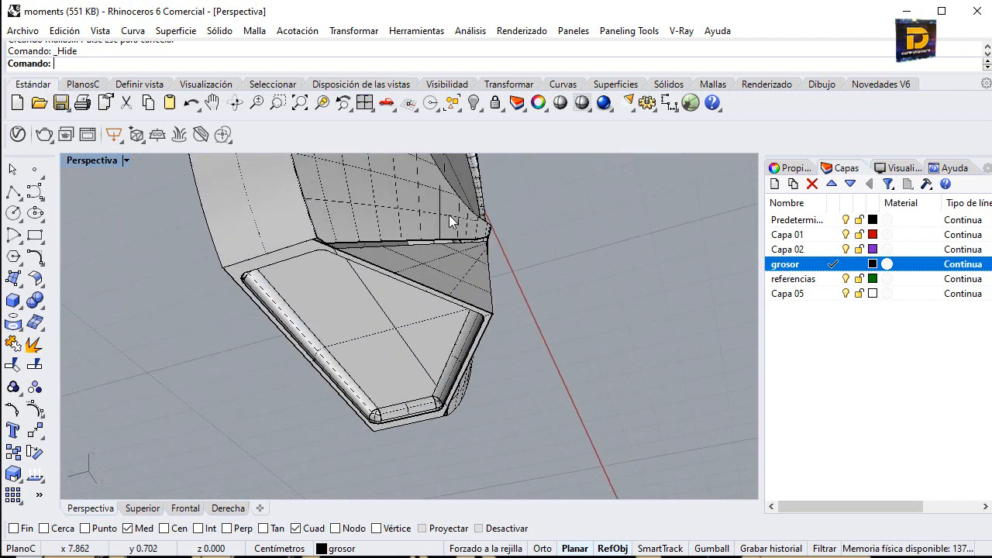
scroll(261, 255, "up", 2)
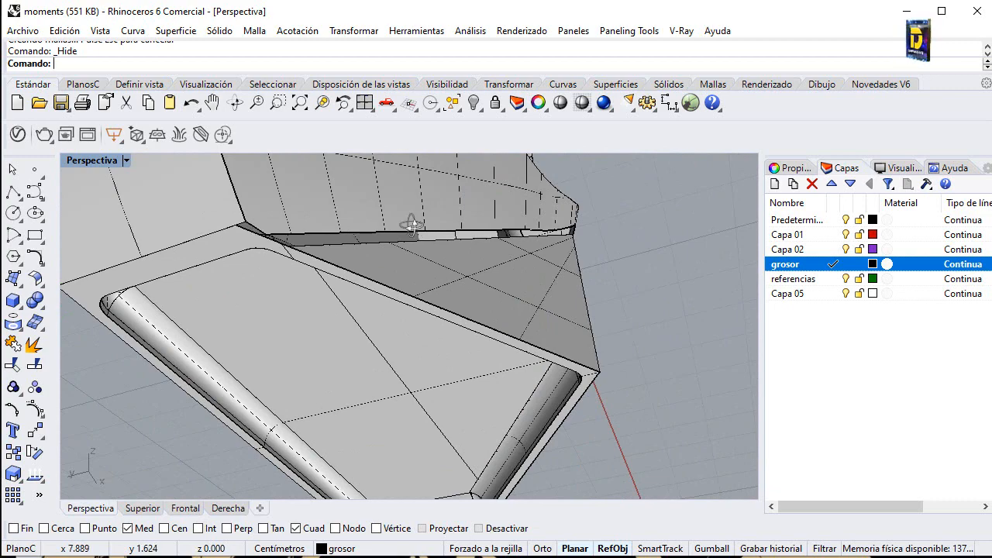
right_click_drag(412, 226, 340, 270)
scroll(340, 270, "down", 6)
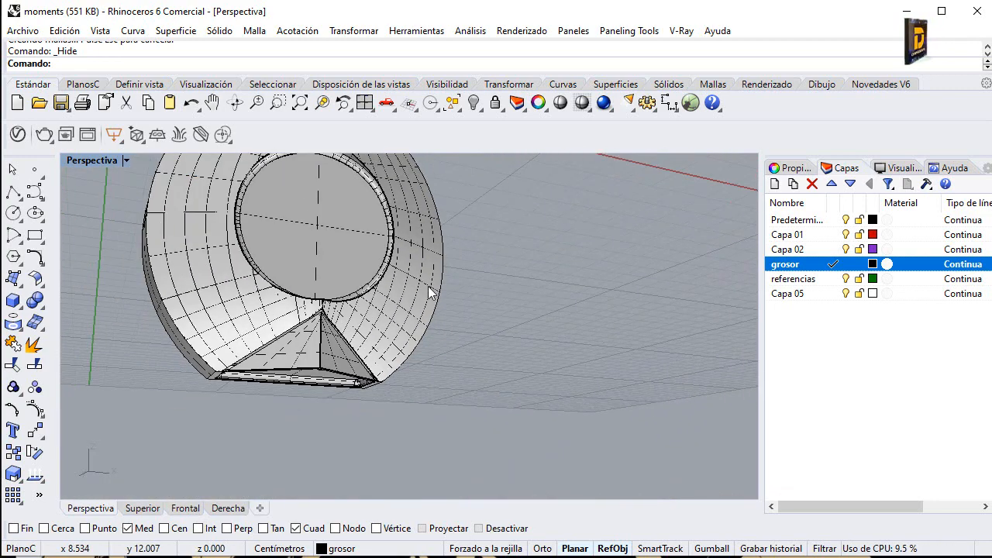
right_click_drag(431, 292, 408, 365)
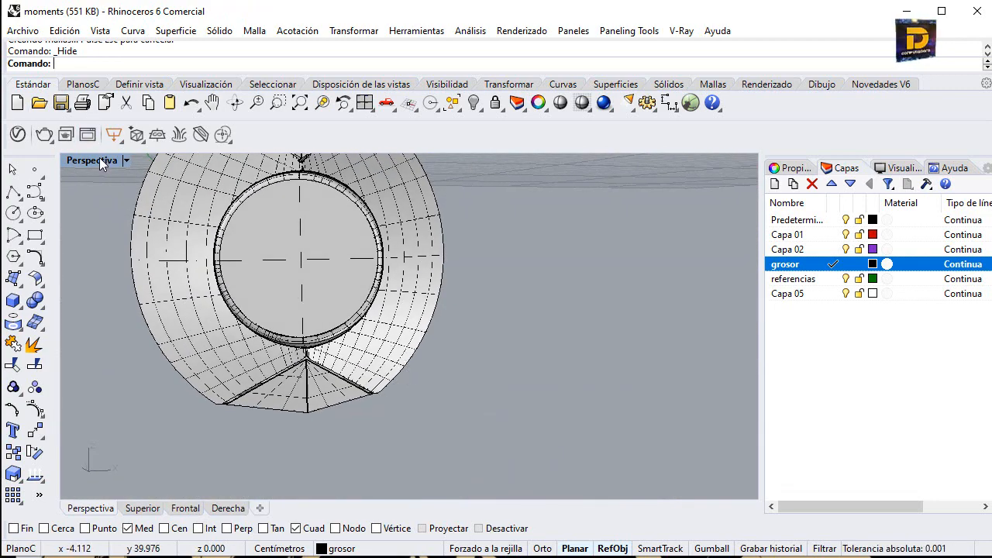
Step: Switch to the four-viewport layout and bring the whole ring into sight in the Frontal view
double_click(98, 161)
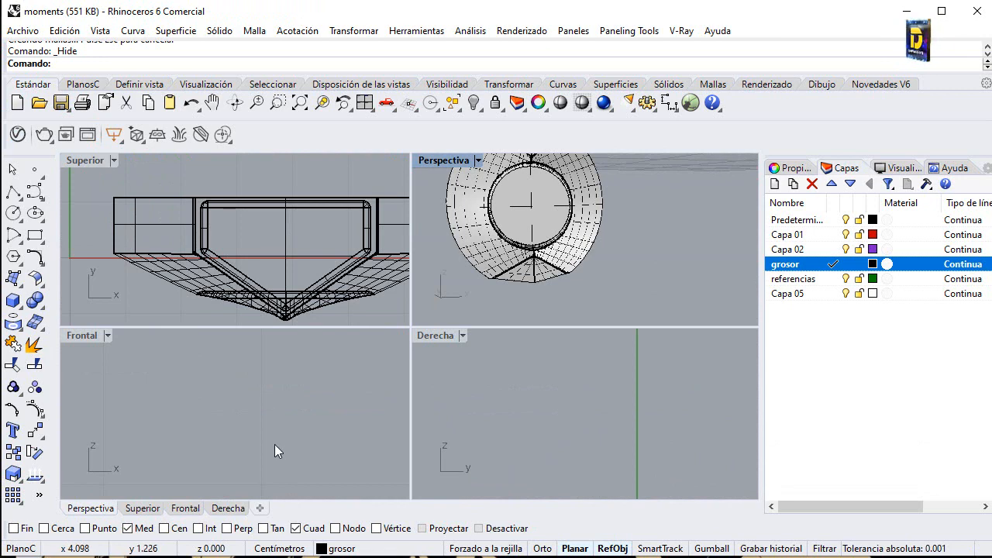
scroll(279, 402, "down", 5)
scroll(294, 430, "up", 3)
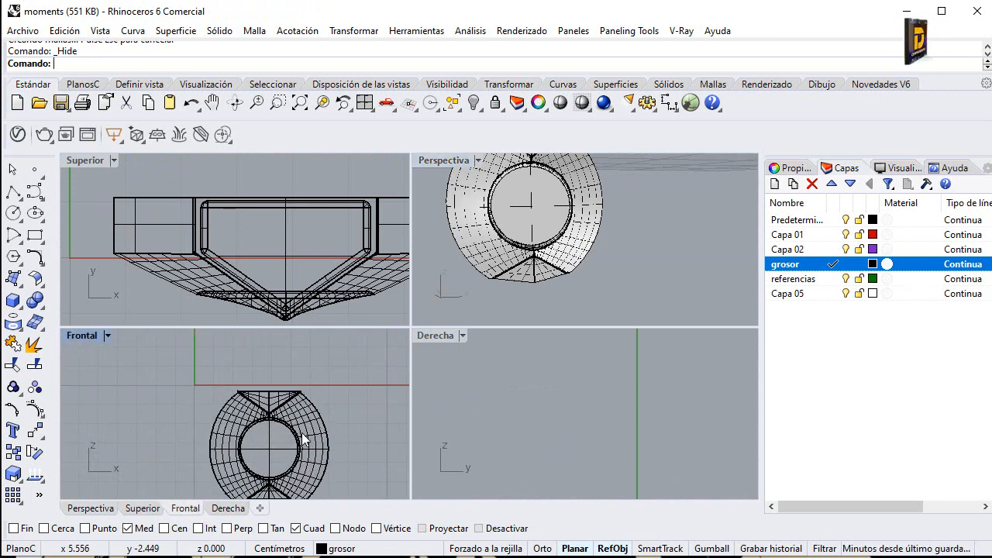
left_click(13, 192)
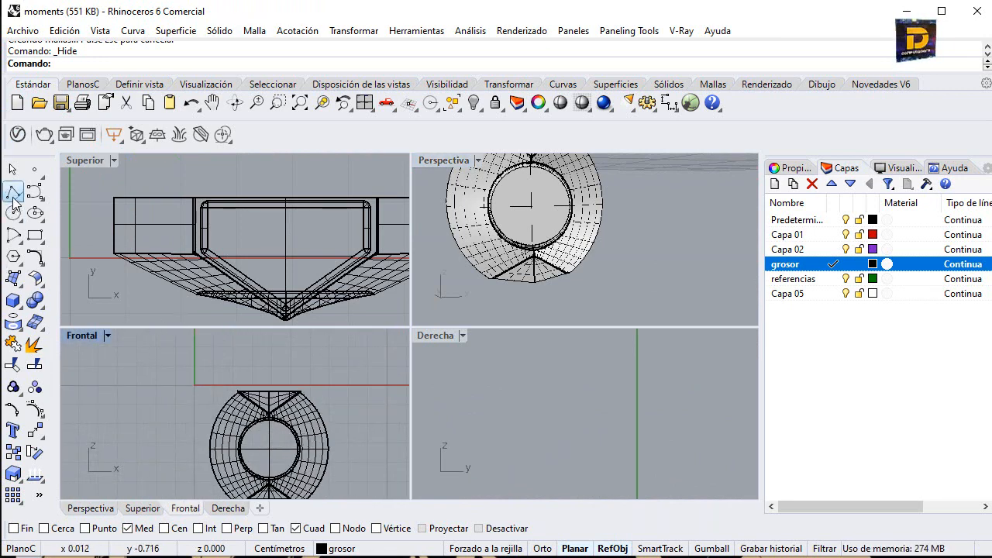
right_click_drag(694, 269, 412, 158)
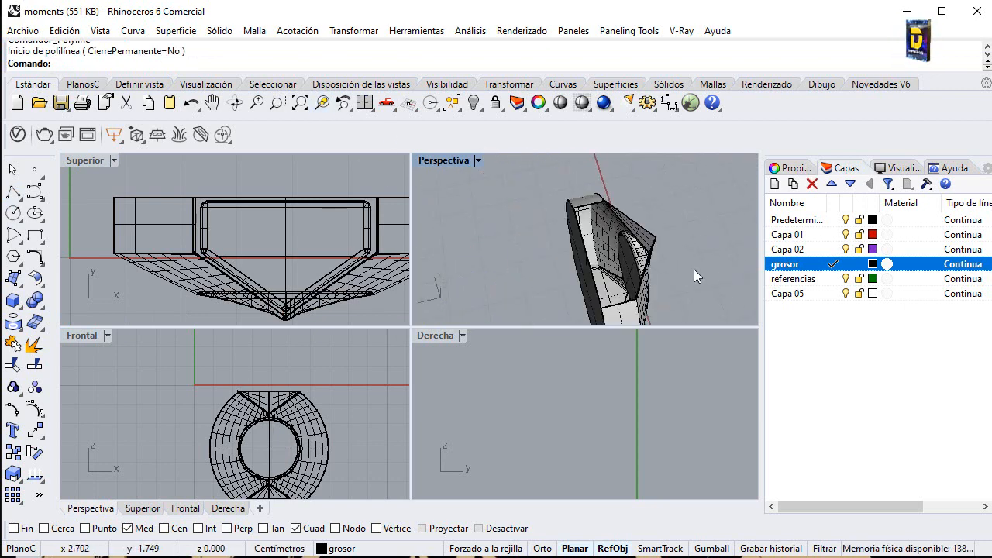
scroll(693, 268, "up", 5)
scroll(533, 222, "down", 2)
right_click_drag(533, 221, 602, 193)
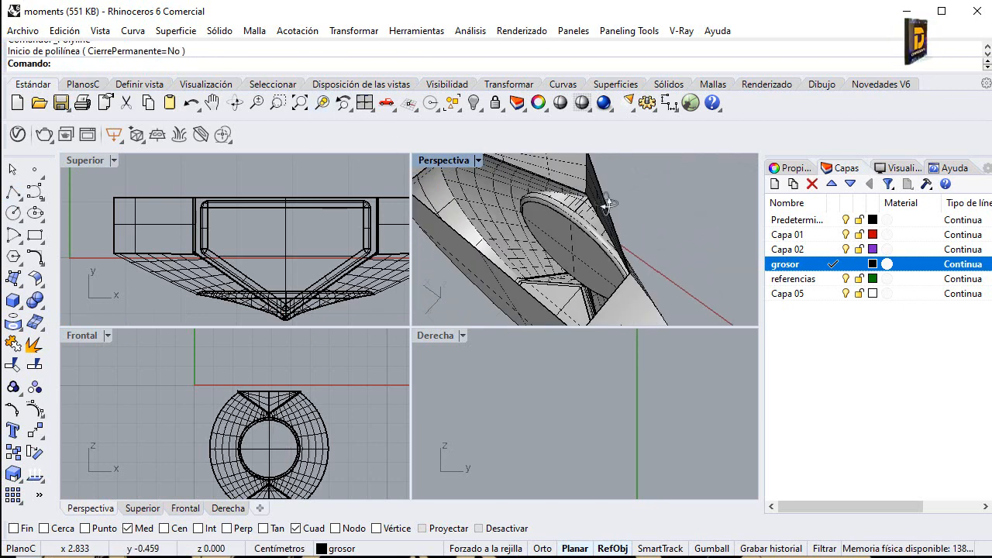
scroll(564, 220, "up", 4)
scroll(566, 220, "down", 6)
scroll(566, 220, "down", 5)
right_click_drag(497, 230, 662, 166)
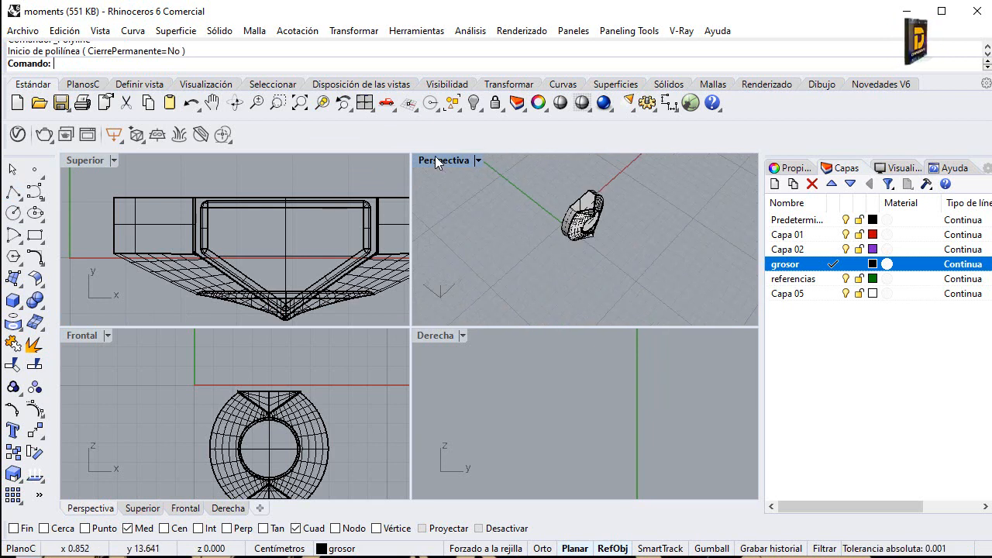
Step: In the Frontal view, draw a circle of 8 cm diameter centred on the ring's finger hole, on the referencias layer
double_click(83, 335)
left_click(13, 212)
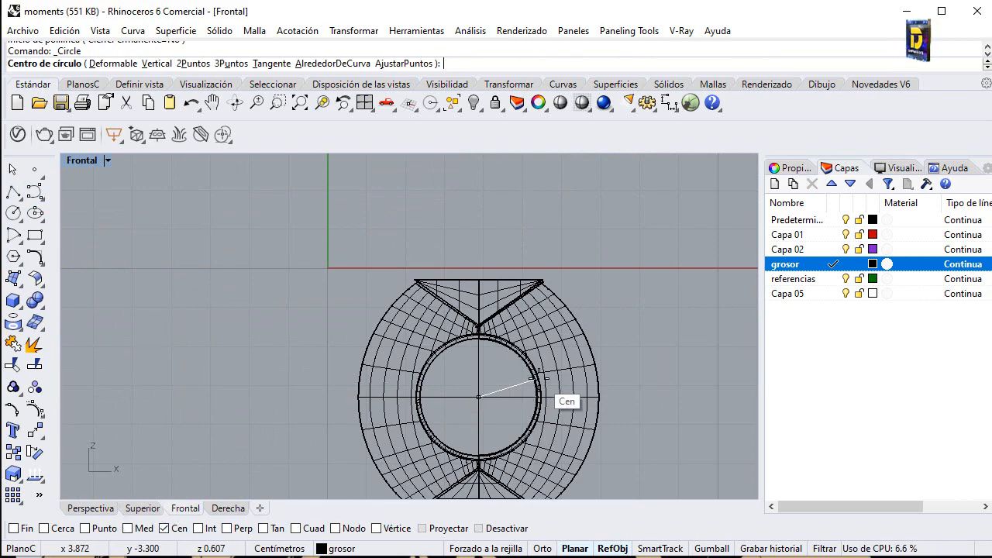
left_click(552, 395)
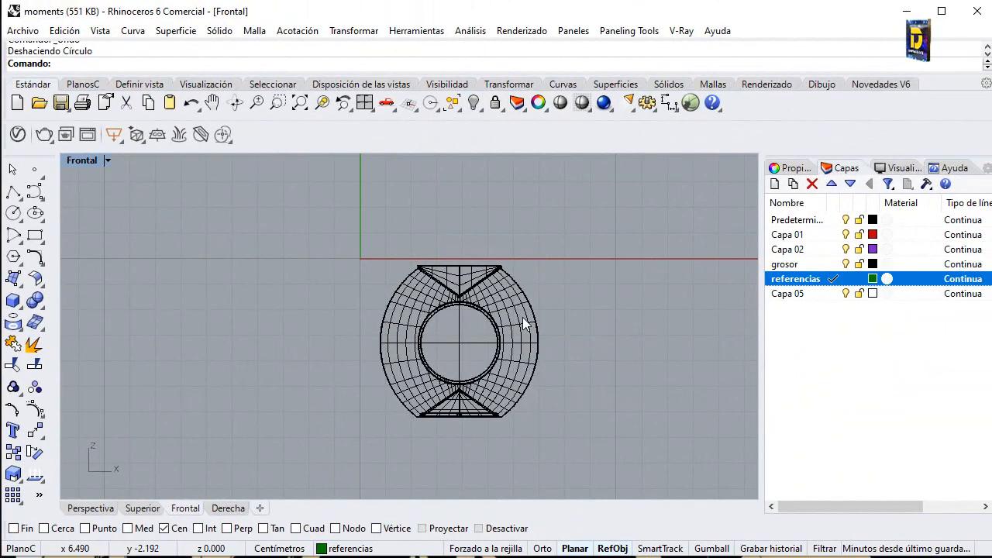
right_click(472, 341)
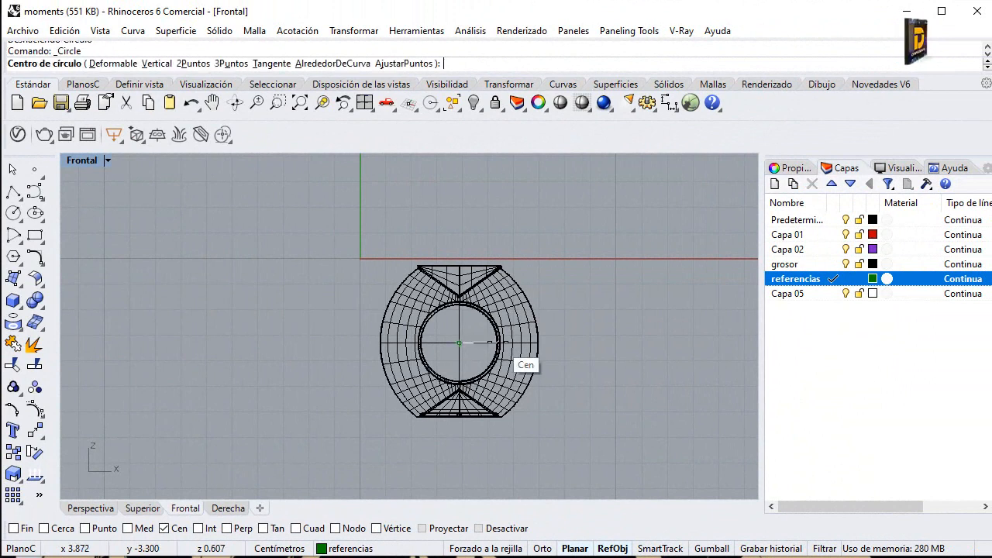
left_click(496, 341)
type("8")
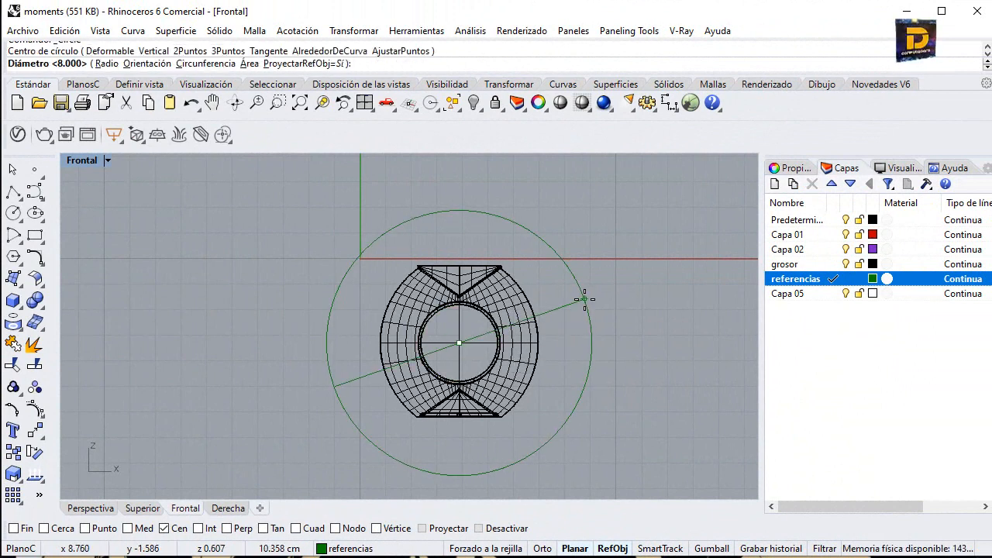
key("Return")
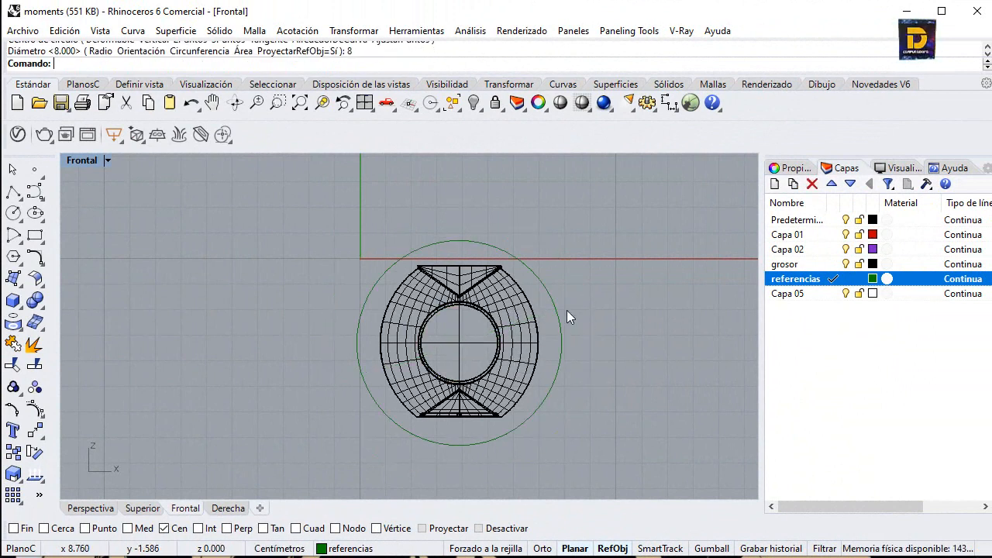
Step: Move the reference circle 2 cm straight up from its centre
left_click(562, 352)
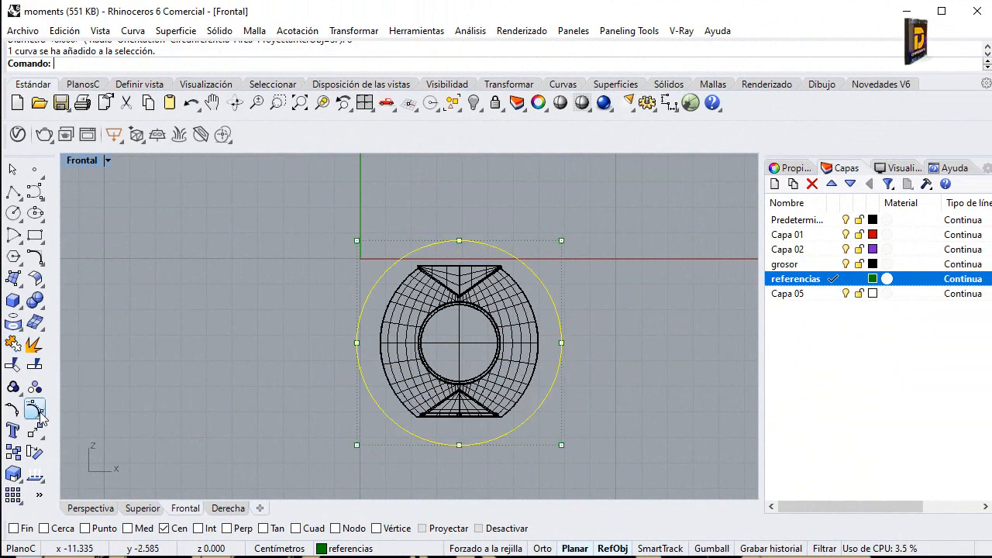
left_click(35, 410)
left_click(554, 361)
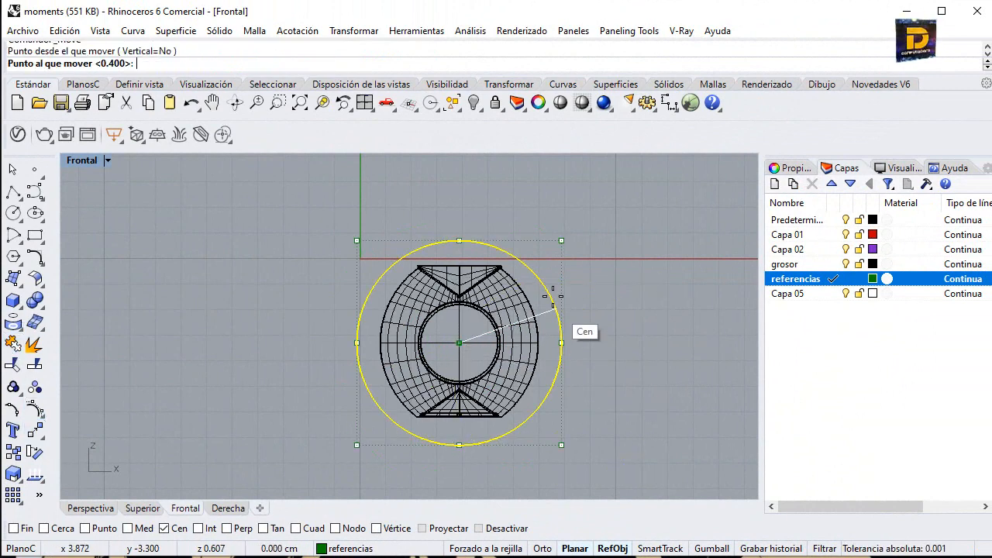
type("2")
key("Return")
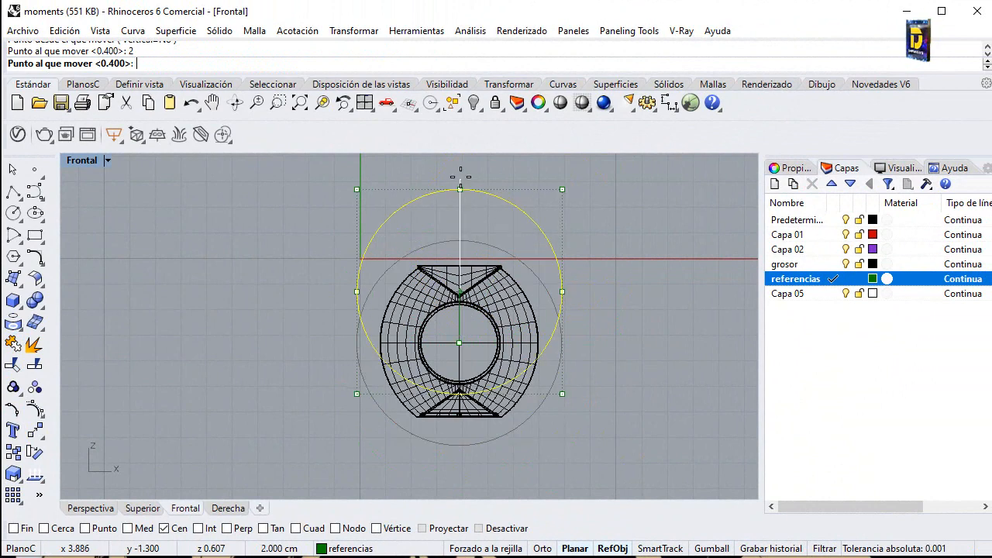
key("shift")
left_click(459, 167)
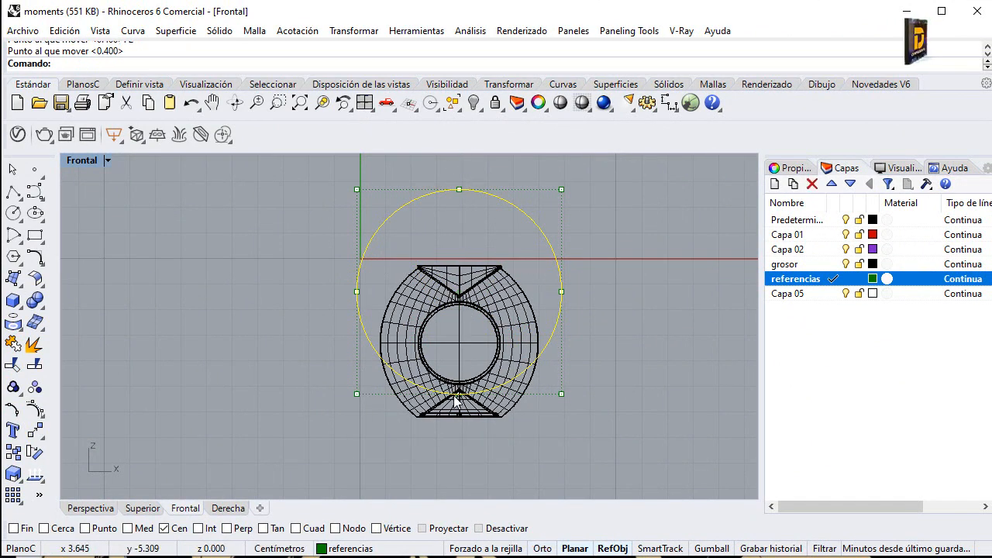
Step: Trim away the ring offset's bottom portion outside the circle, and delete the cutting circle
scroll(463, 393, "up", 5)
scroll(421, 394, "down", 3)
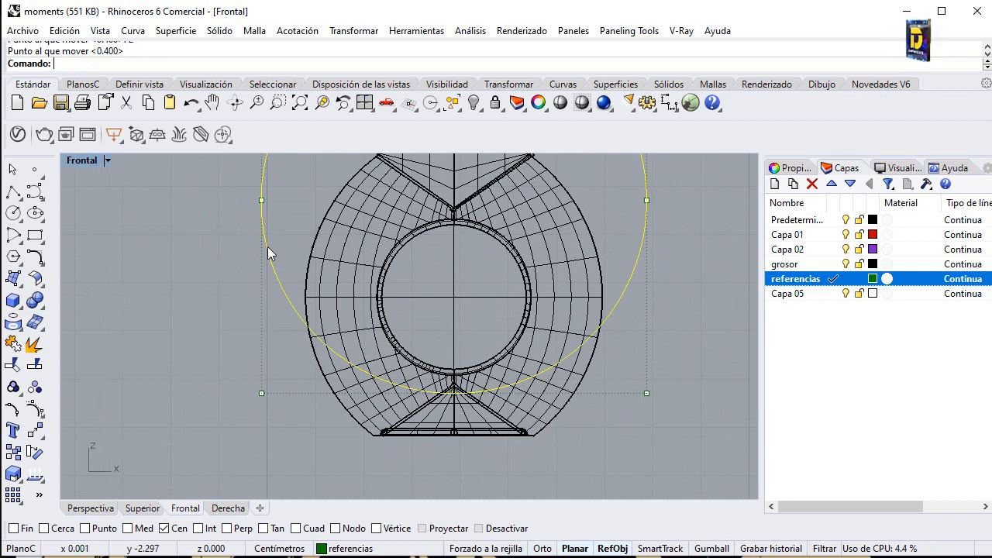
left_click(12, 364)
left_click_drag(318, 445, 310, 421)
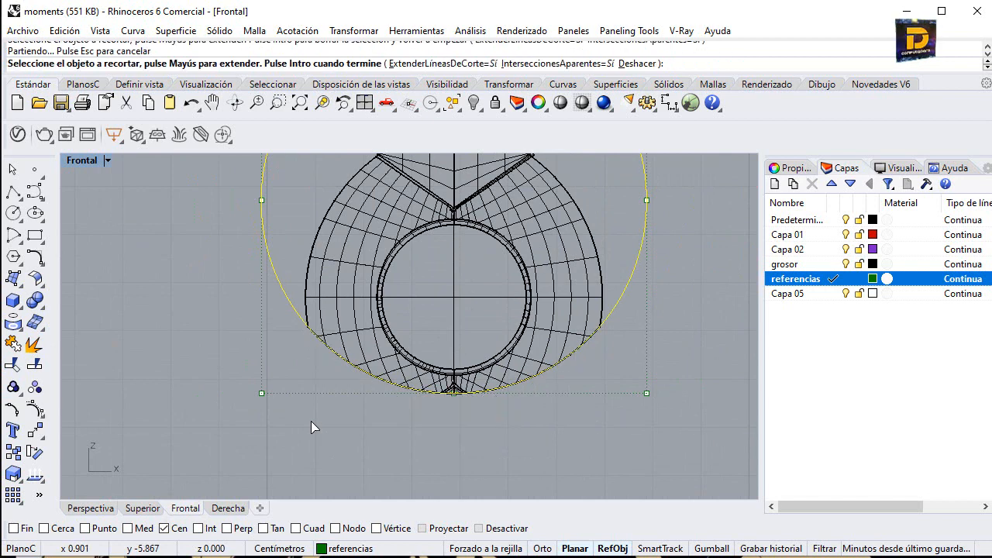
key("Return")
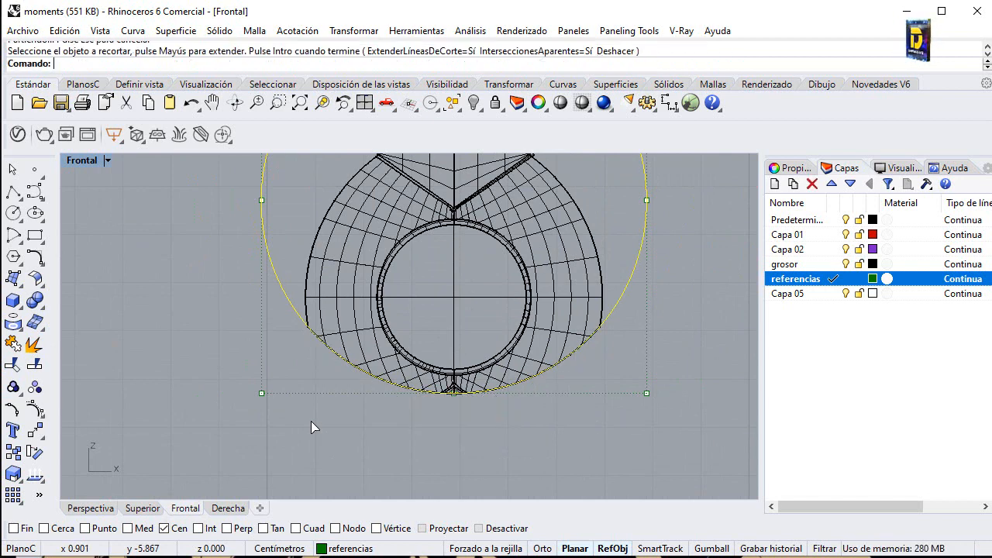
key("Delete")
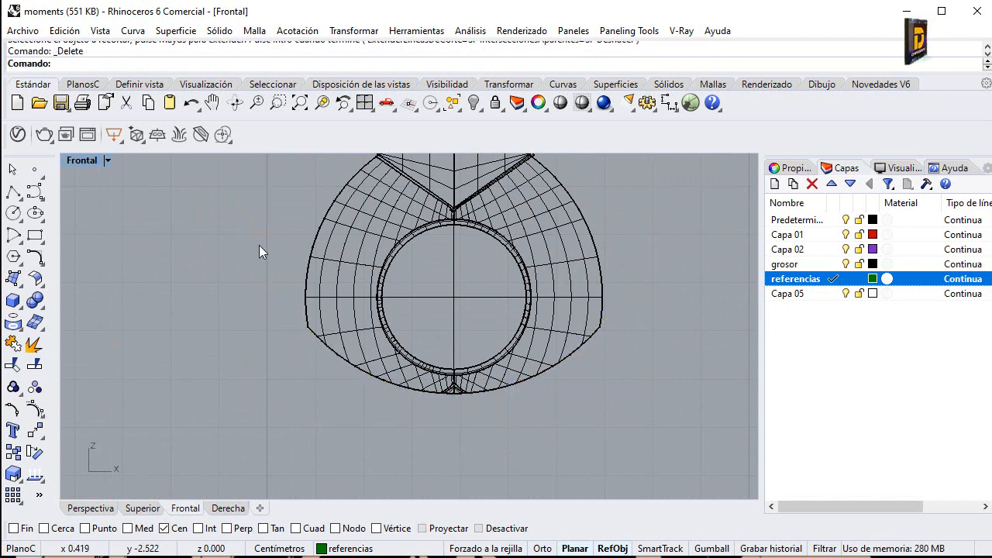
Step: Examine the trimmed underside of the ring and its finger hole in the Perspective view
double_click(85, 165)
right_click_drag(632, 197, 519, 177)
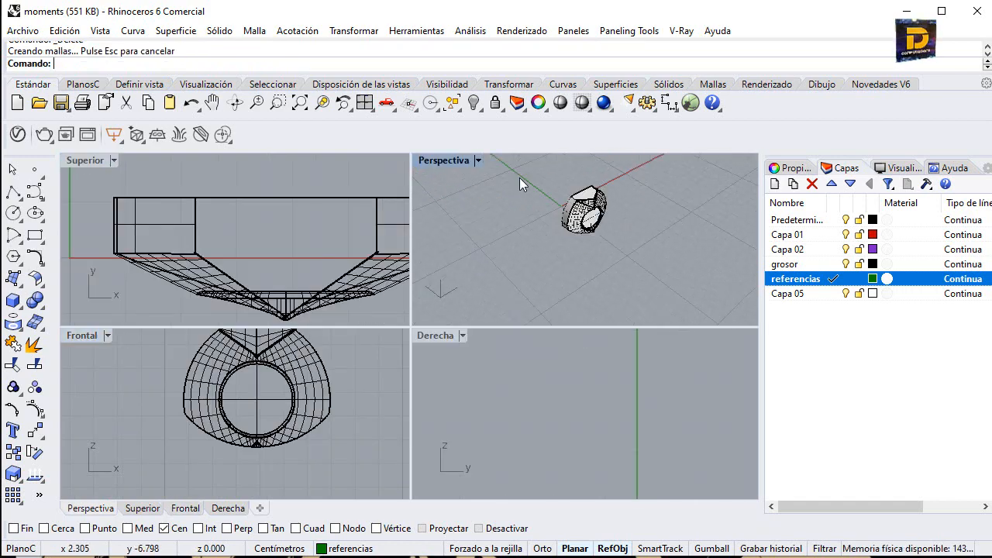
double_click(445, 162)
right_click_drag(477, 299, 424, 252)
scroll(419, 334, "up", 8)
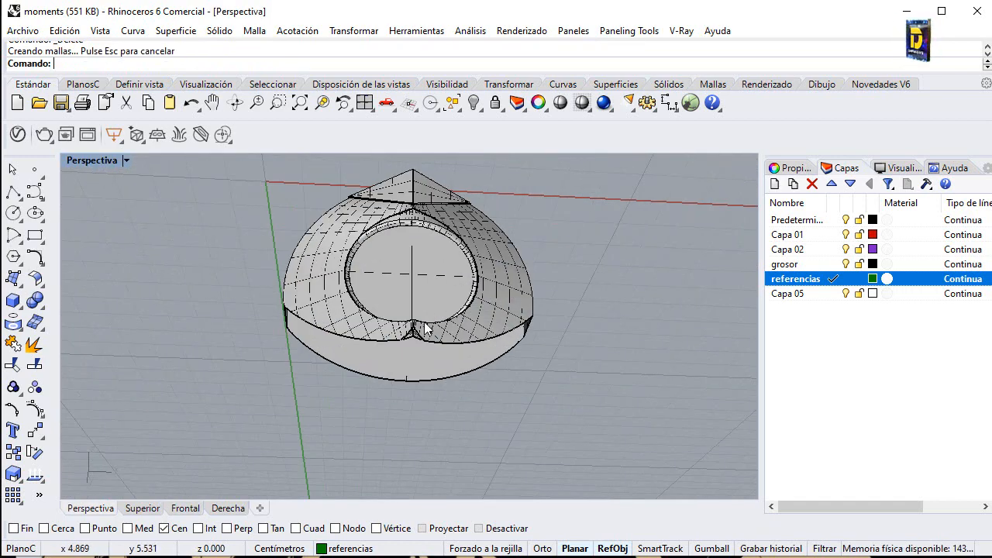
right_click_drag(385, 303, 418, 337)
scroll(419, 291, "up", 8)
scroll(469, 354, "down", 15)
Step: Delete the V-shaped faceted polysurface between the ring's flat top and its curved front
scroll(416, 327, "up", 10)
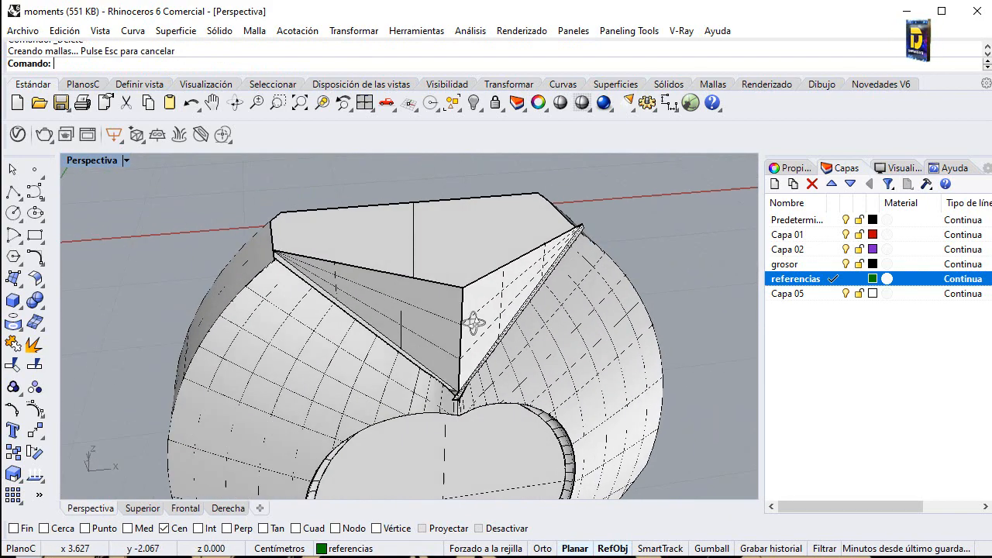
right_click_drag(474, 320, 418, 326)
left_click(413, 326)
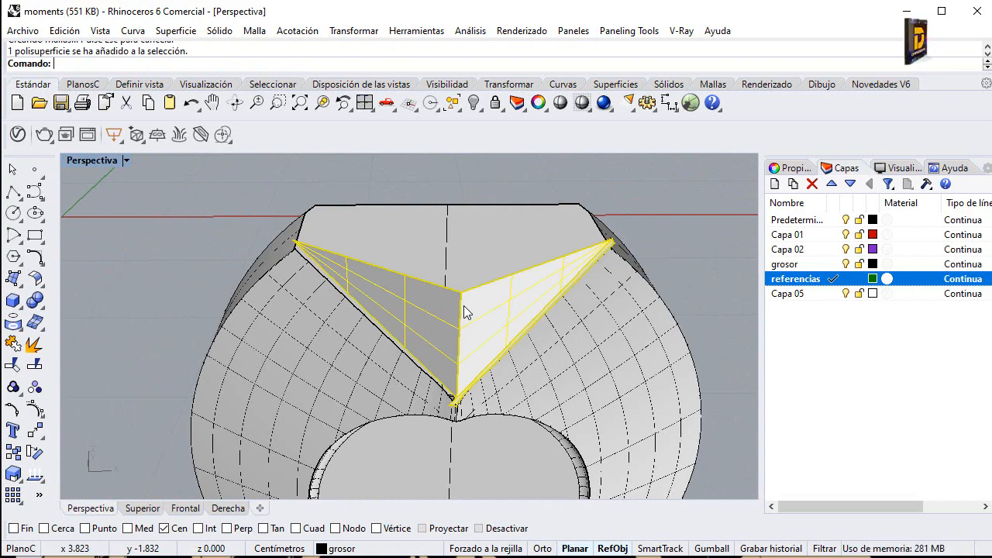
key("Delete")
scroll(460, 395, "up", 6)
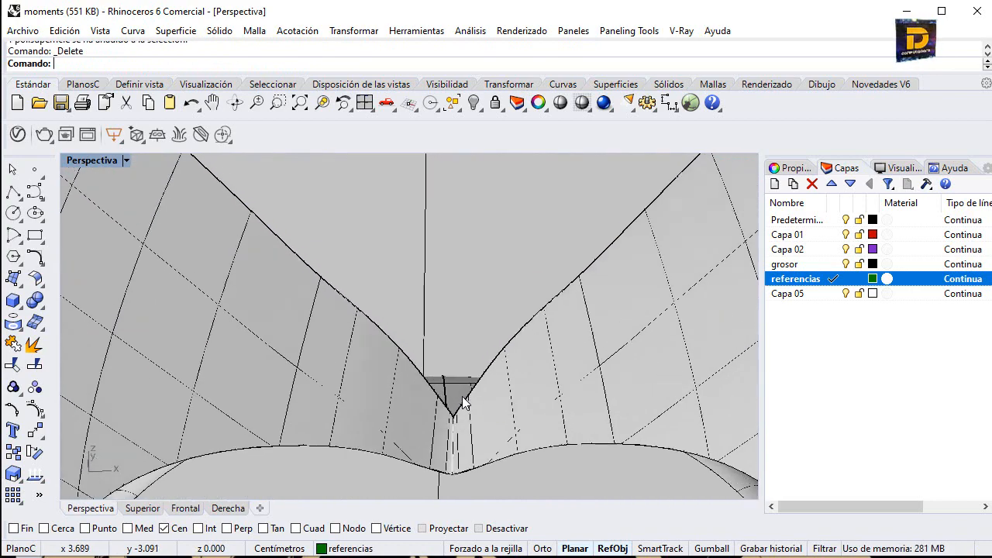
Step: Draw a straight polyline across the top opening, joining the two upper corners of the V-shaped gap with the End snap
scroll(459, 394, "down", 11)
right_click_drag(458, 387, 574, 309)
right_click_drag(419, 349, 355, 351)
left_click(14, 192)
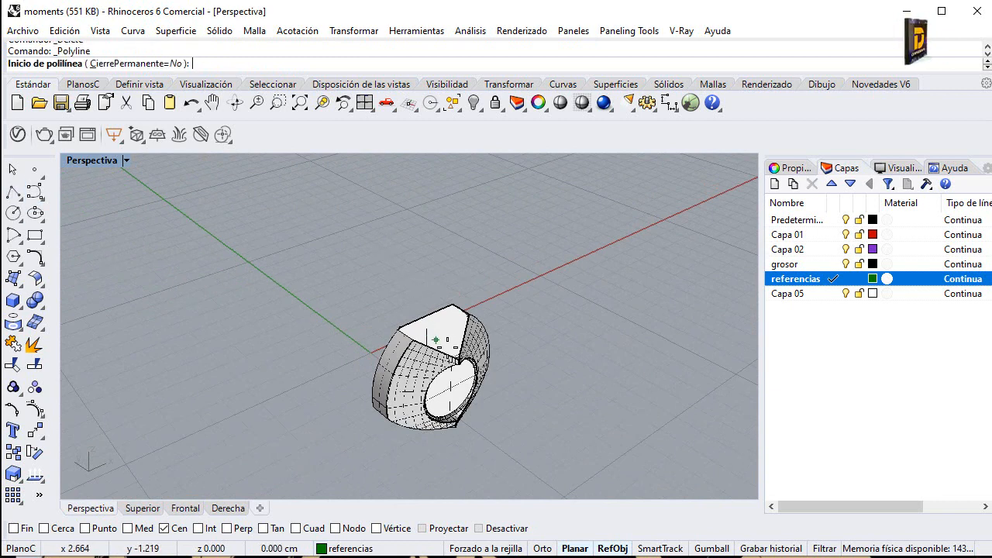
scroll(433, 348, "up", 5)
scroll(174, 346, "up", 4)
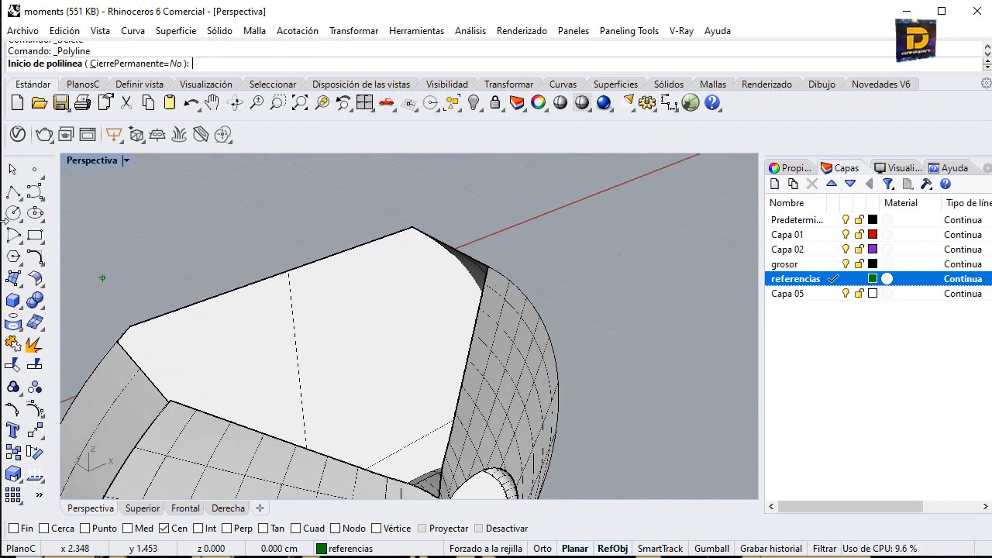
left_click(26, 530)
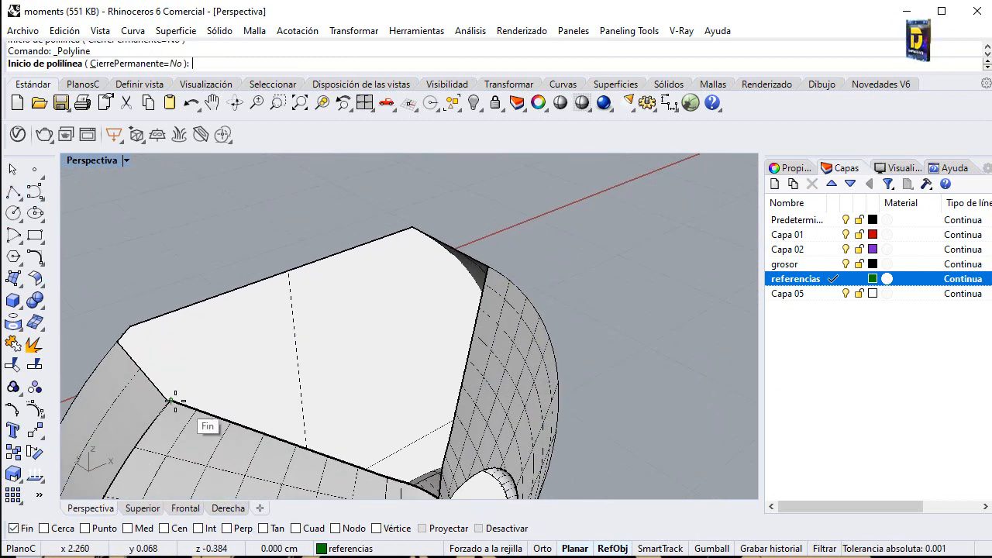
scroll(178, 397, "up", 3)
scroll(177, 397, "up", 2)
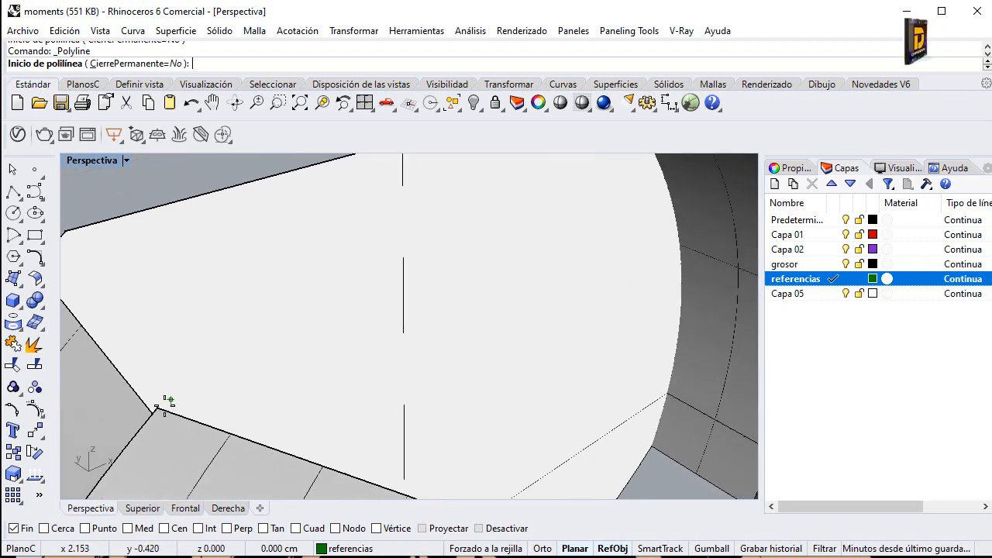
left_click(164, 409)
scroll(315, 348, "down", 5)
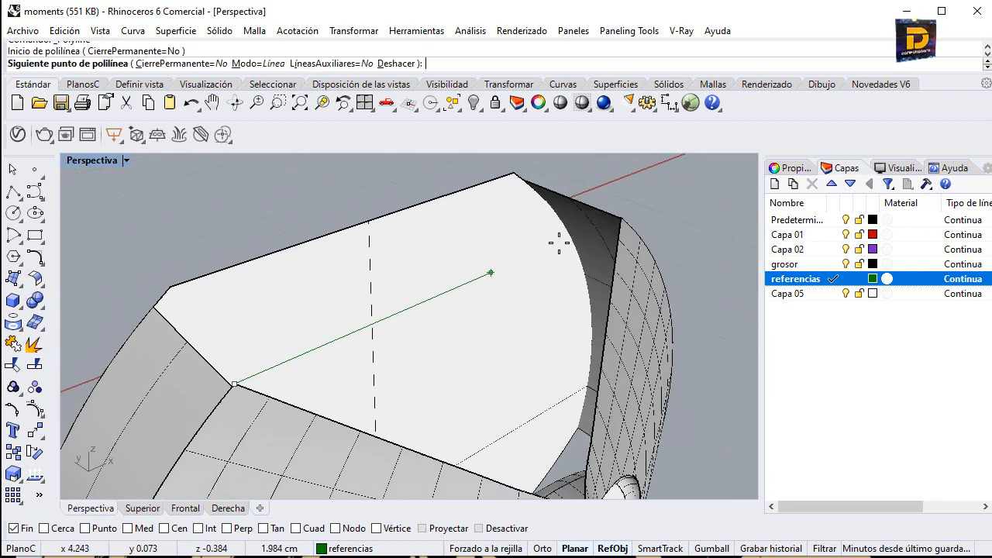
left_click(628, 213)
key("Return")
scroll(382, 314, "down", 1)
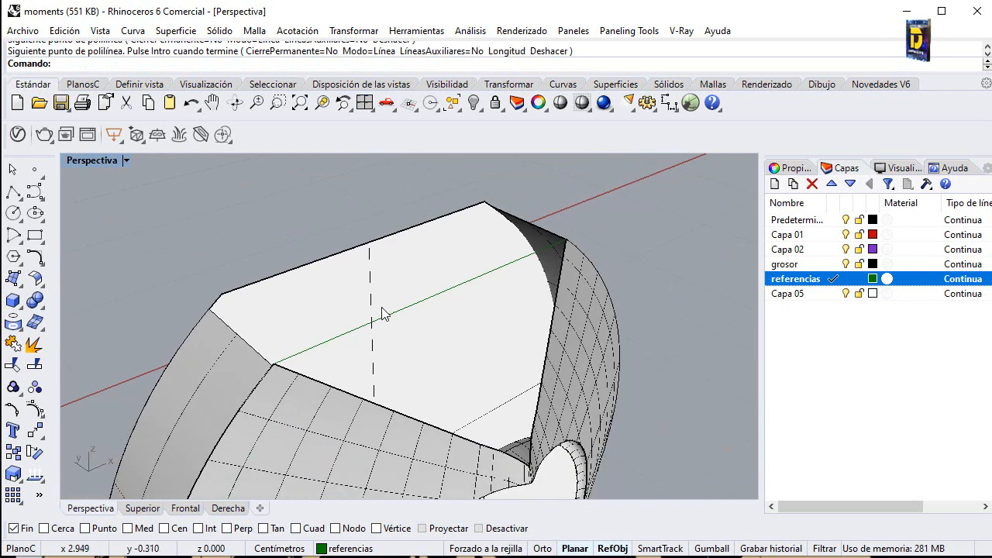
Step: Draw a 1 cm line from the midpoint of the cross line, perpendicular to it, toward the ring's front using Mid snap and Ortho
scroll(390, 309, "down", 1)
double_click(96, 163)
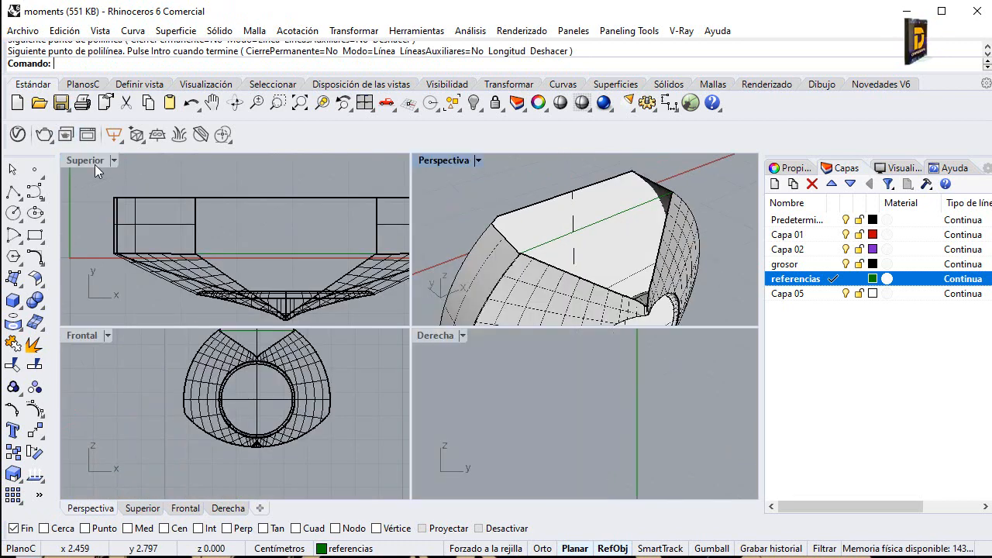
left_click(13, 193)
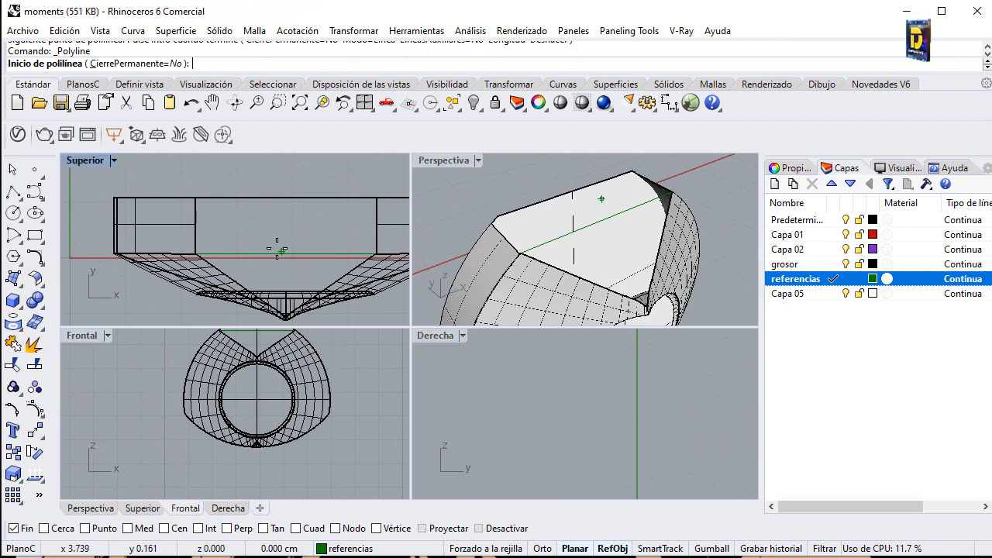
left_click(127, 528)
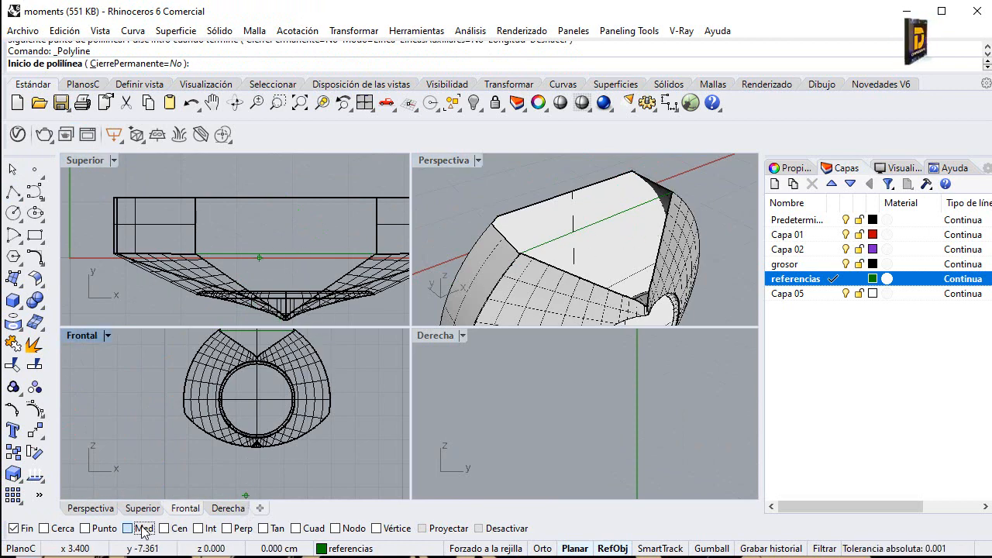
left_click(14, 528)
left_click(606, 220)
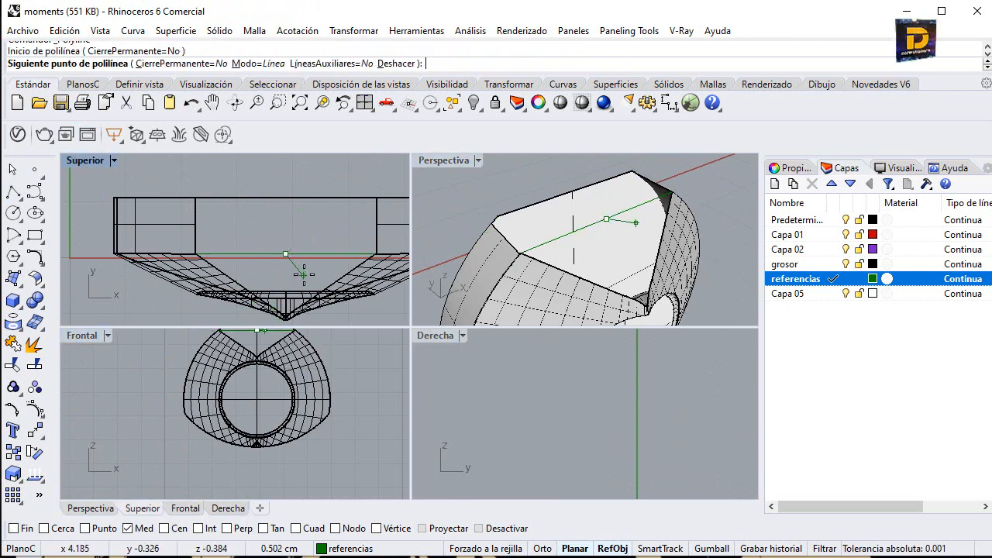
type("1")
key("Return")
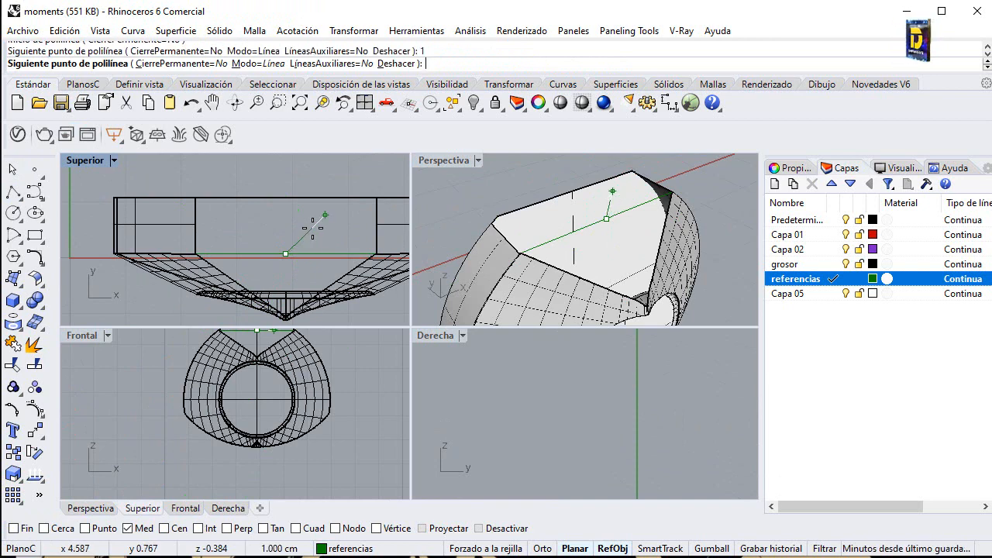
right_click_drag(335, 305, 320, 227)
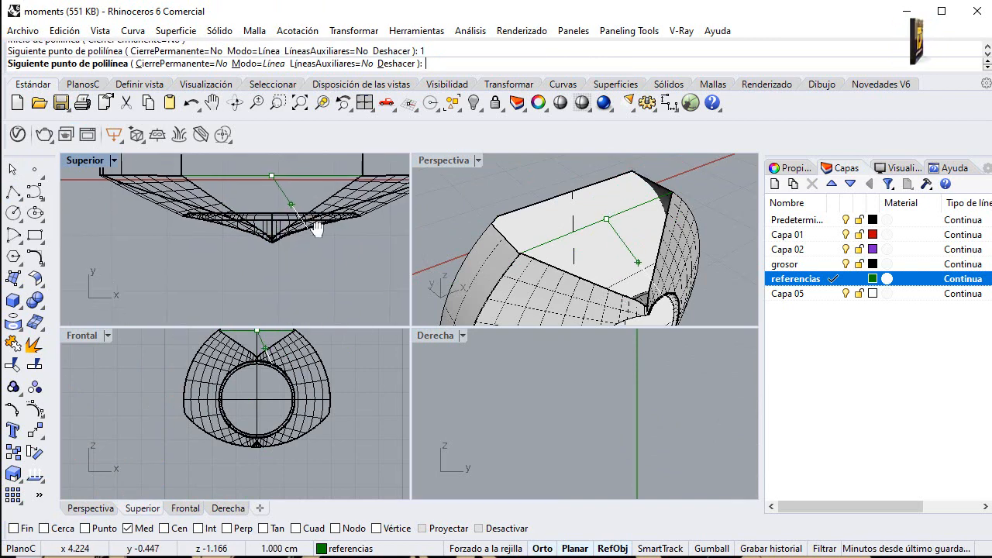
left_click(269, 276)
key("Return")
Step: Draw a line from the front end of the 1 cm line down to the lower tip of the V-shaped gap
double_click(454, 161)
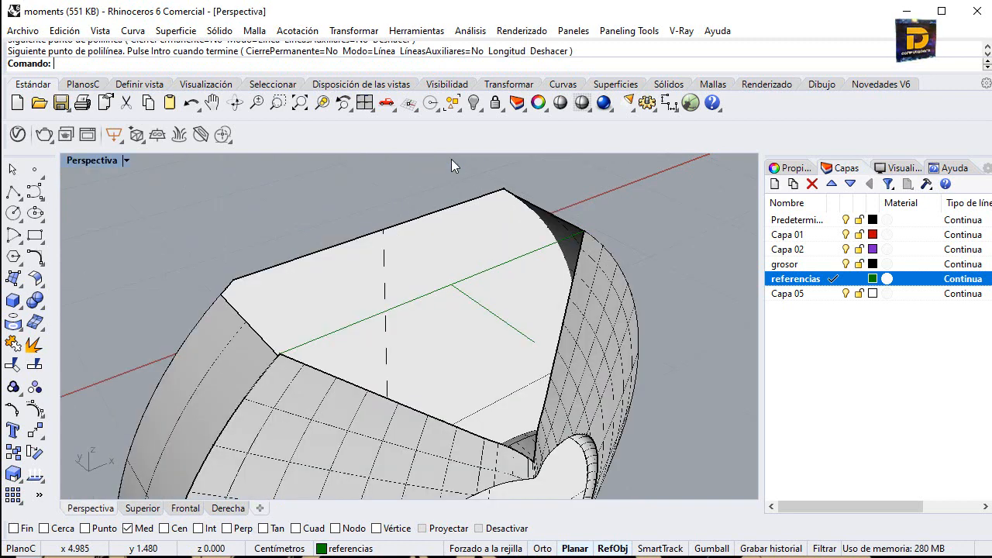
key("Return")
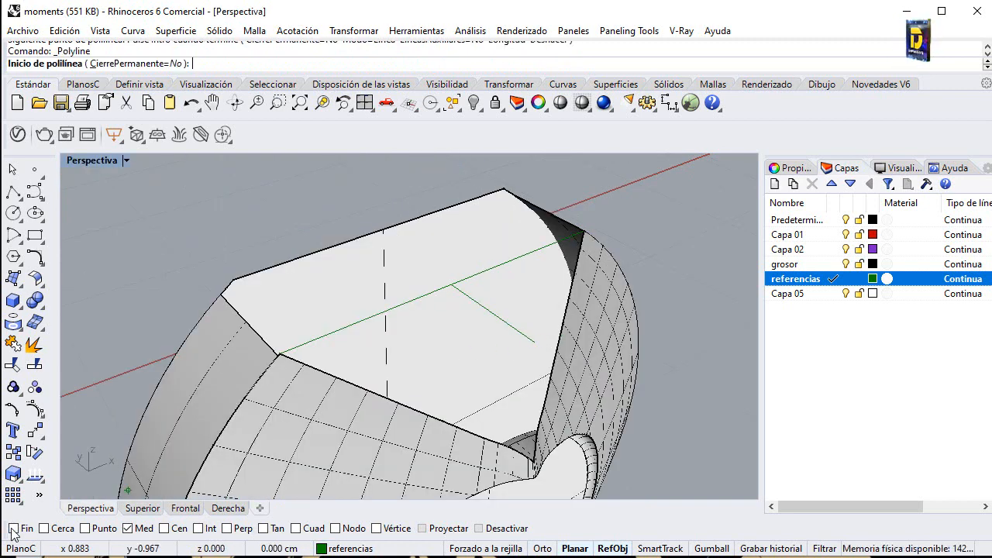
left_click(544, 357)
right_click_drag(534, 376, 502, 375)
scroll(538, 467, "up", 6)
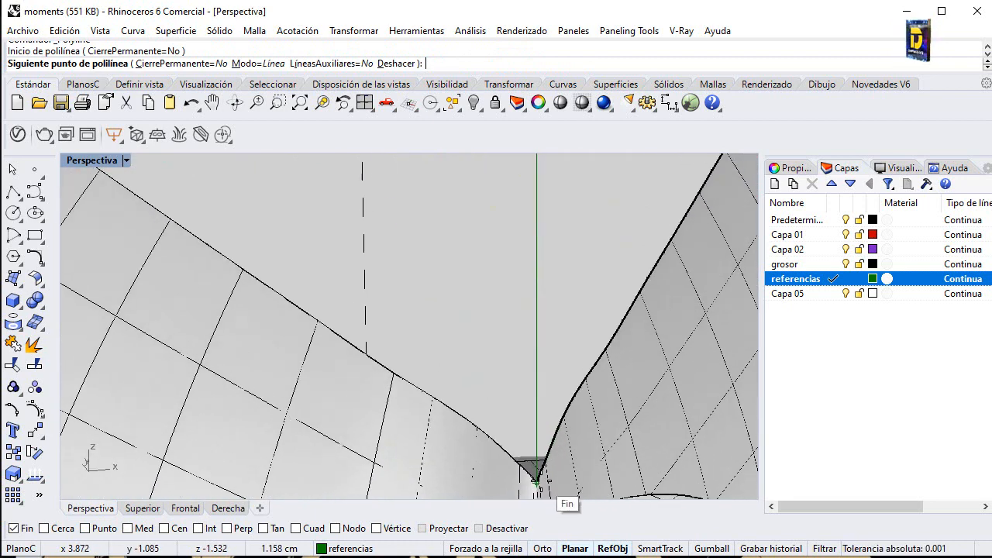
left_click(537, 481)
key("Return")
scroll(543, 473, "down", 3)
left_click(562, 423)
scroll(562, 301, "down", 7)
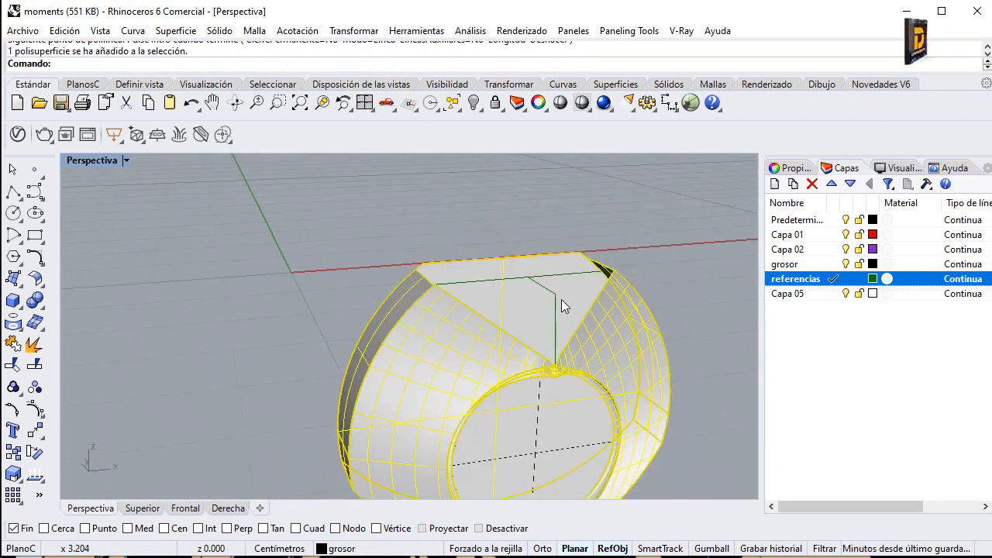
left_click(608, 208)
right_click_drag(608, 208, 610, 254)
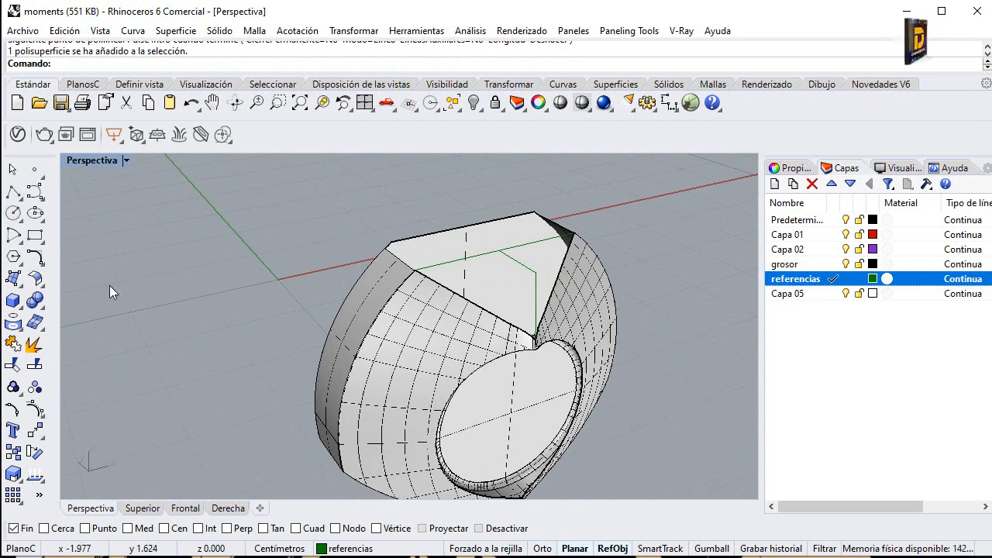
right_click_drag(553, 300, 329, 291)
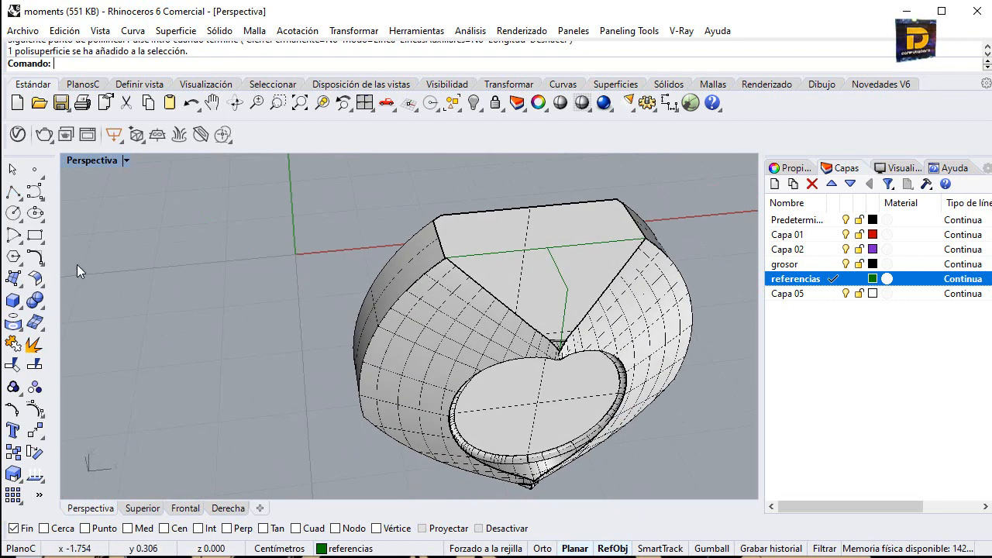
Step: Duplicate the two slanted edges of the V-shaped gap, from the upper corners to its lower tip, as curves on the referencias layer
left_click(13, 322)
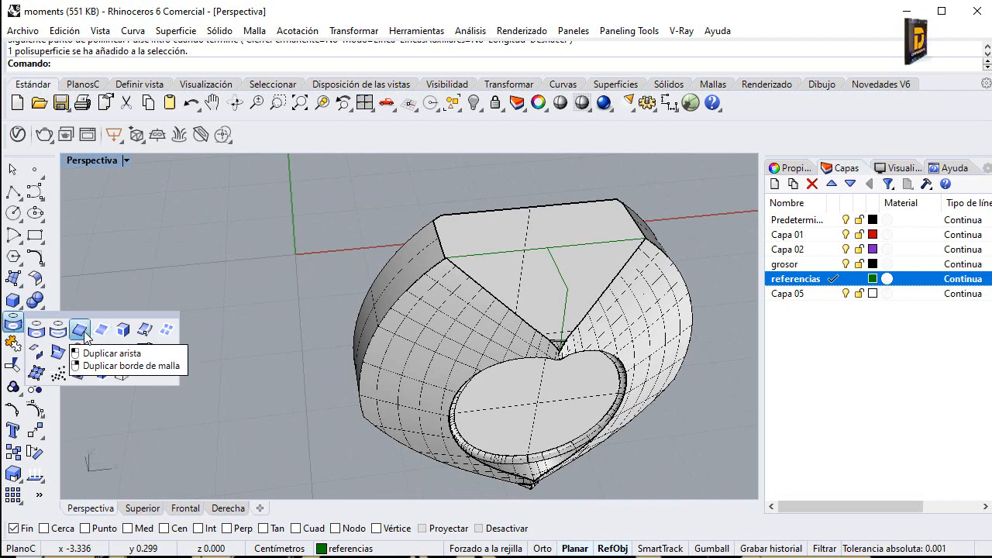
left_click(108, 331)
left_click(508, 309)
scroll(562, 349, "up", 4)
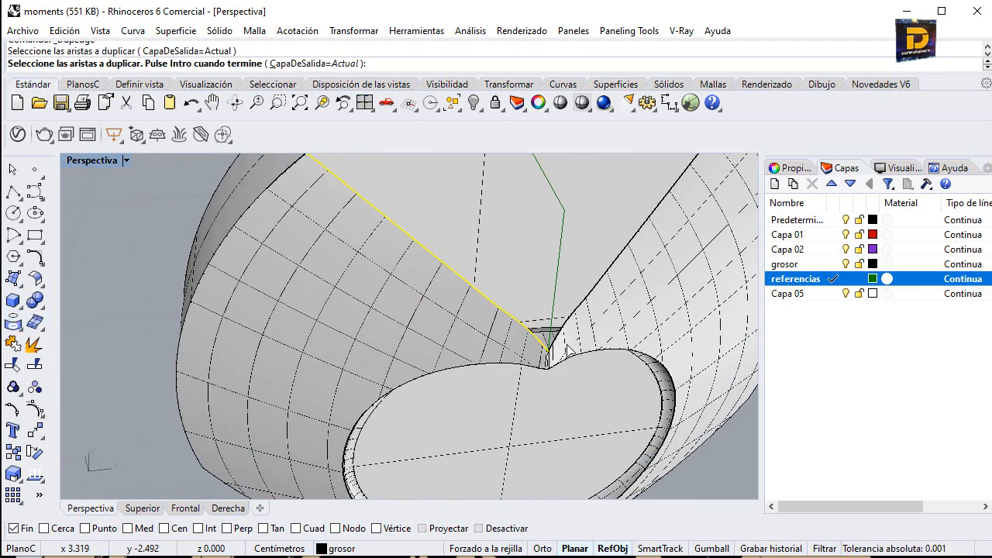
left_click(547, 352)
scroll(547, 352, "up", 3)
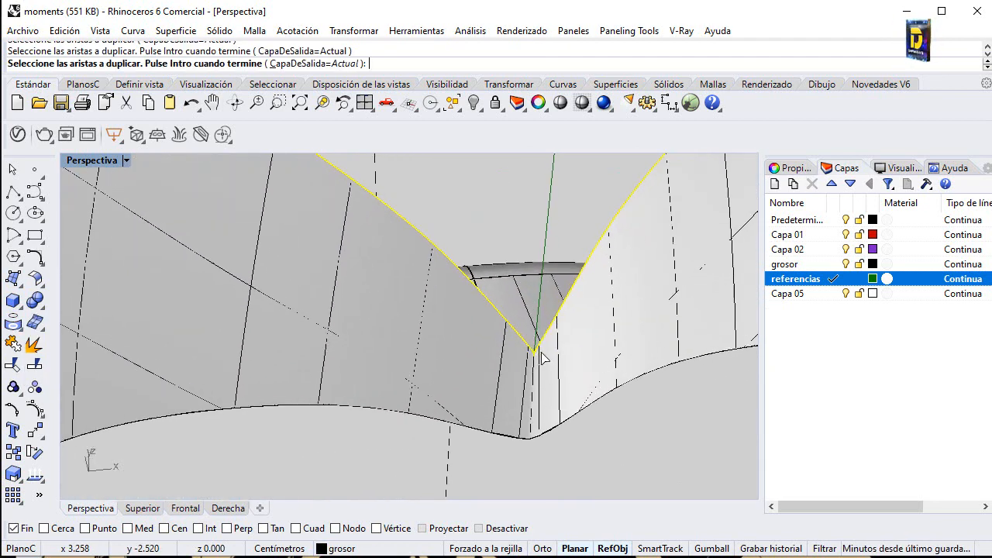
Step: Include the remaining side, back and small corner edges around the ring's top opening in the edge duplication and complete it
scroll(540, 356, "down", 8)
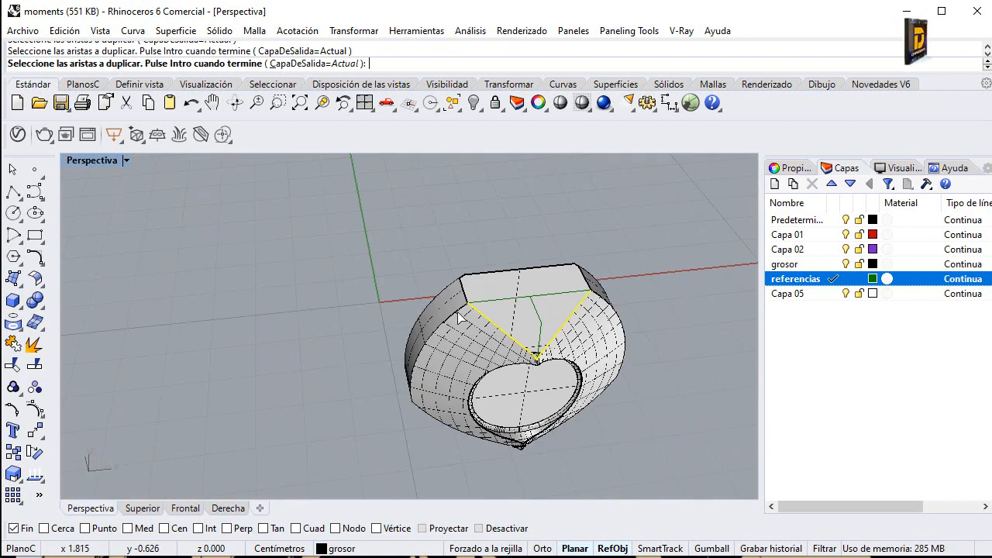
scroll(593, 276, "up", 5)
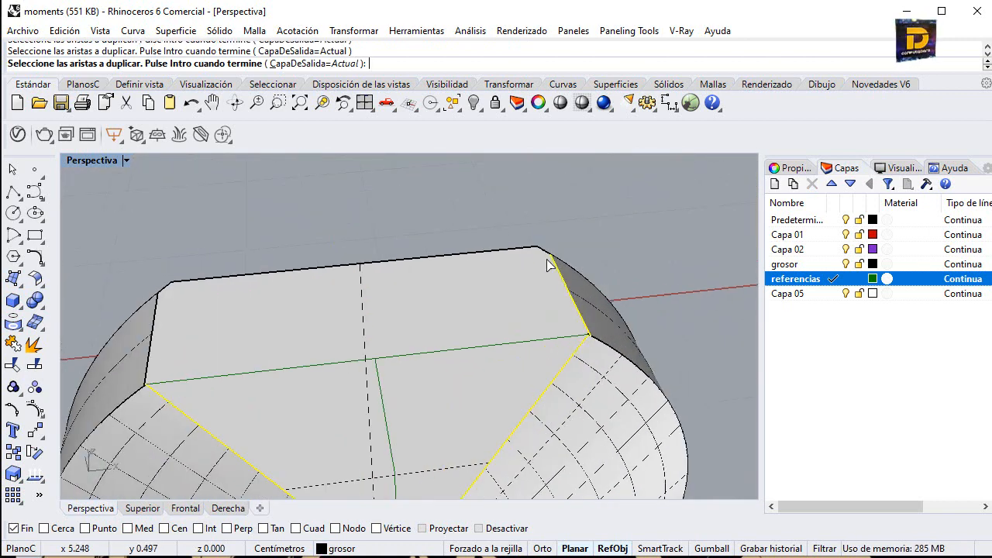
scroll(547, 265, "up", 2)
left_click(510, 246)
scroll(424, 257, "down", 3)
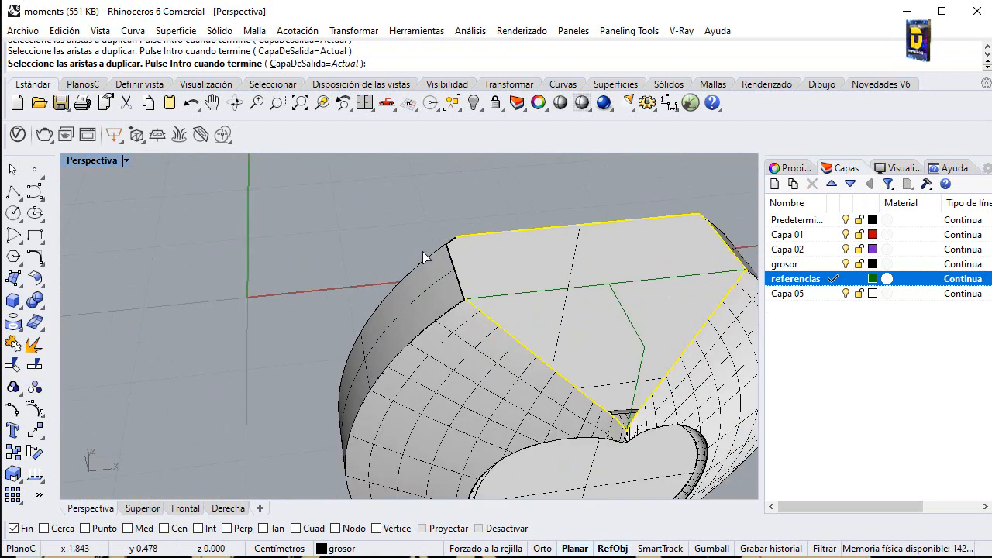
scroll(424, 257, "up", 2)
scroll(484, 350, "up", 3)
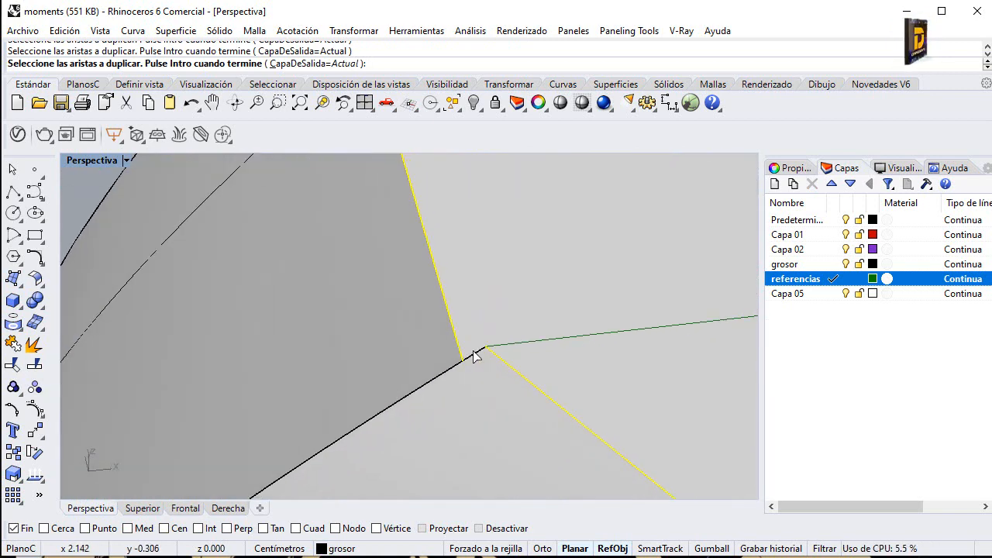
scroll(454, 343, "down", 5)
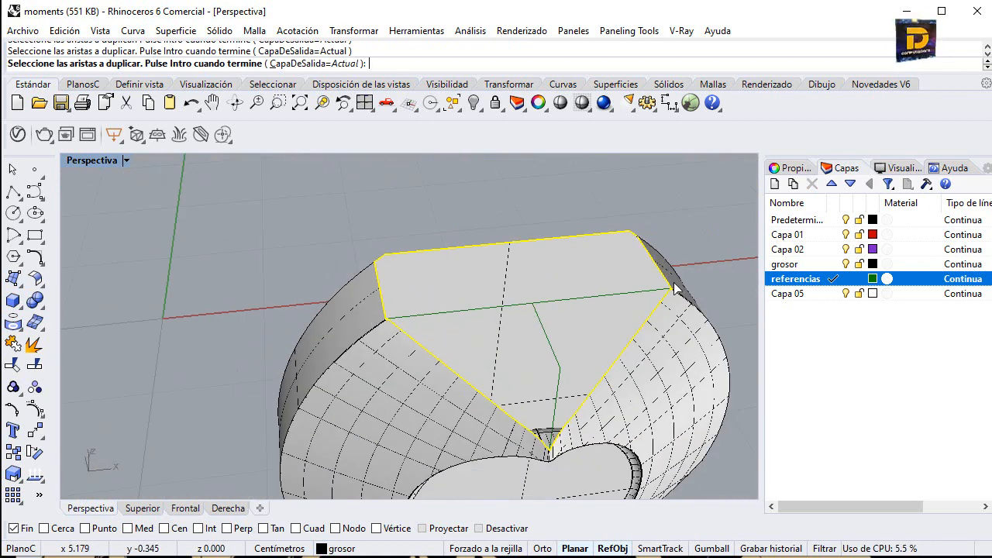
scroll(657, 303, "up", 5)
scroll(652, 306, "up", 1)
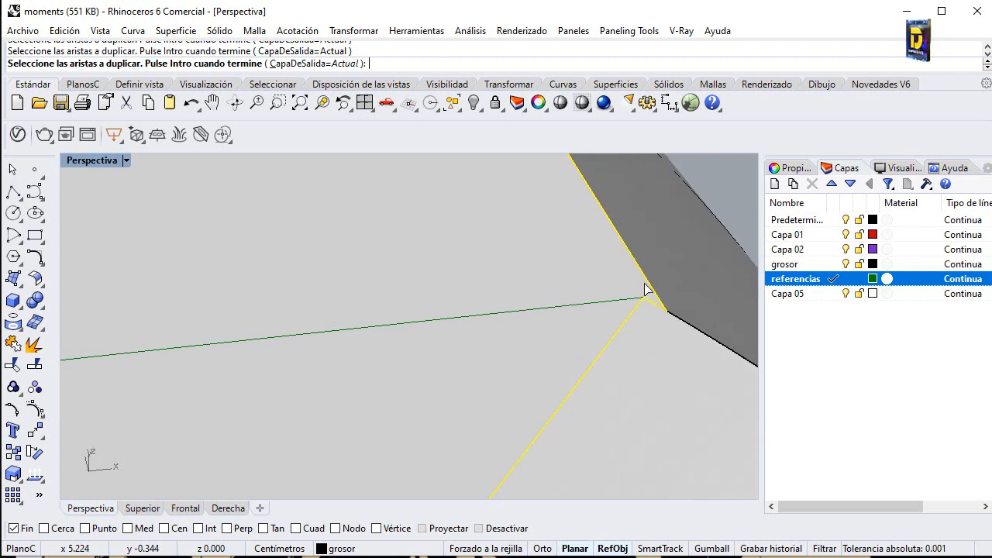
scroll(645, 289, "down", 8)
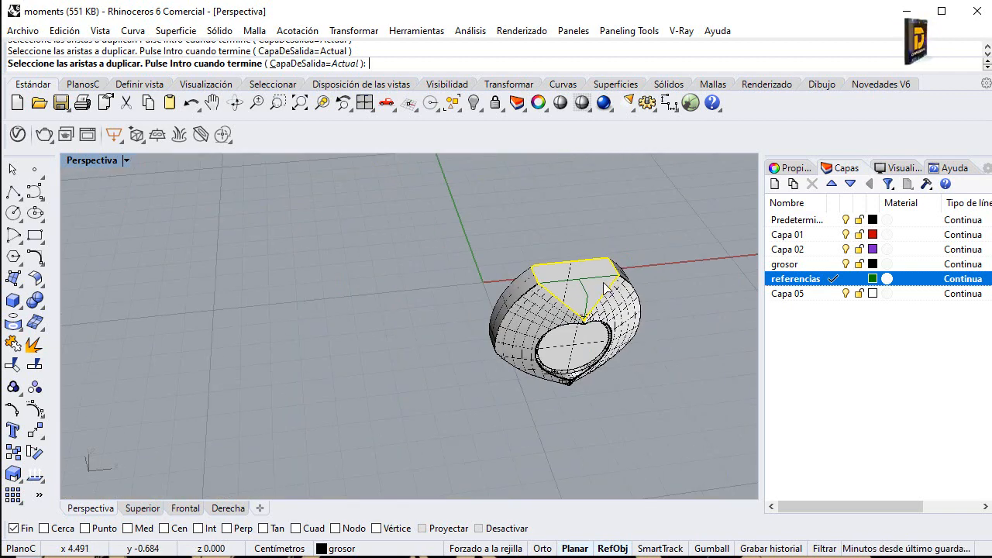
key("Return")
Step: Draw a line from the left upper corner of the V-shaped gap to the front end of the 1 cm line
right_click_drag(663, 401, 538, 226)
scroll(538, 225, "up", 6)
left_click(13, 192)
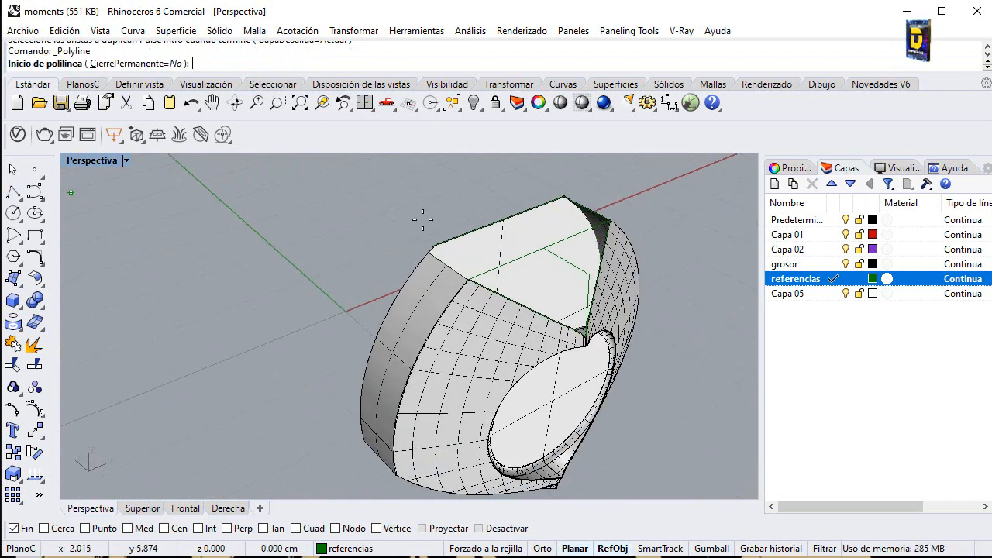
scroll(492, 278, "up", 4)
left_click(458, 279)
scroll(458, 279, "up", 3)
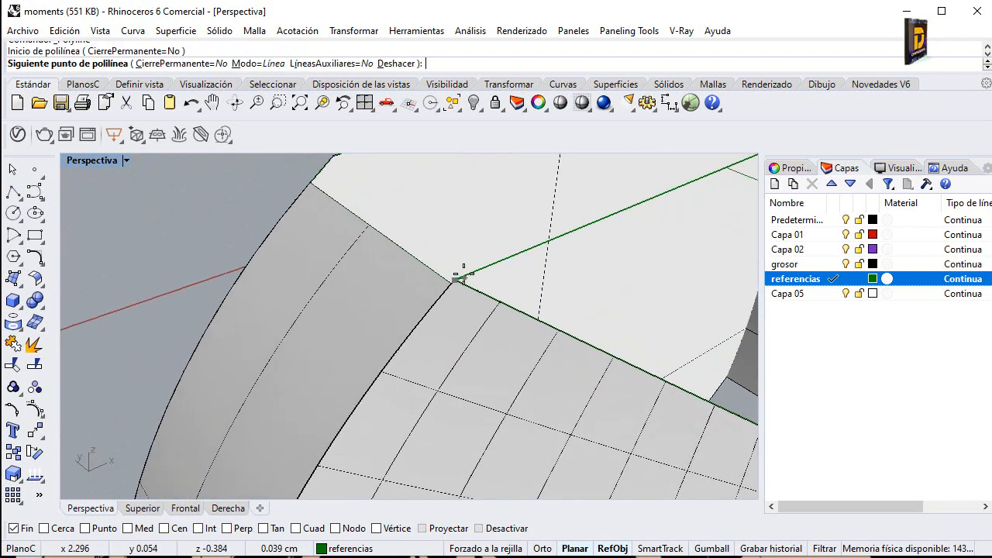
scroll(450, 263, "down", 5)
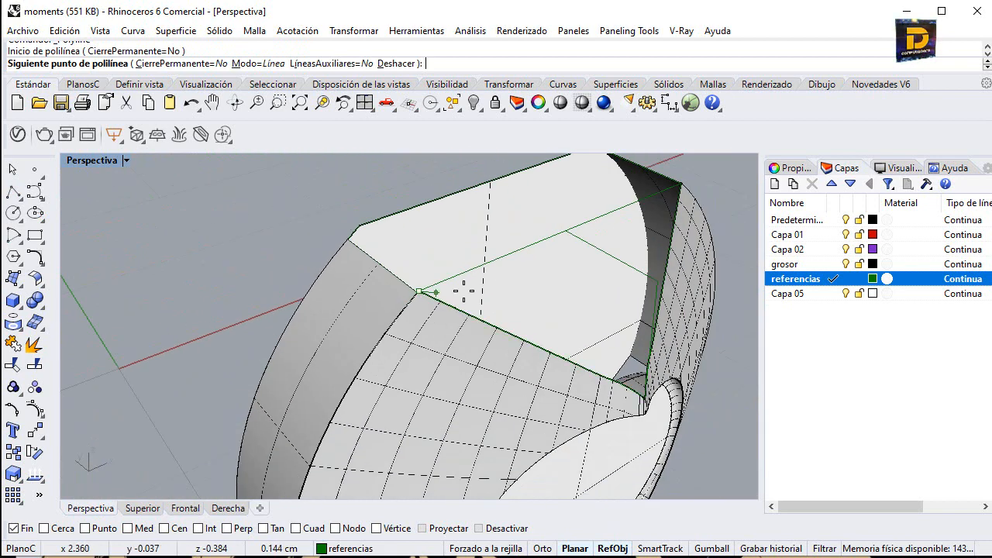
right_click_drag(421, 288, 638, 288)
right_click_drag(659, 225, 618, 261)
scroll(531, 282, "down", 6)
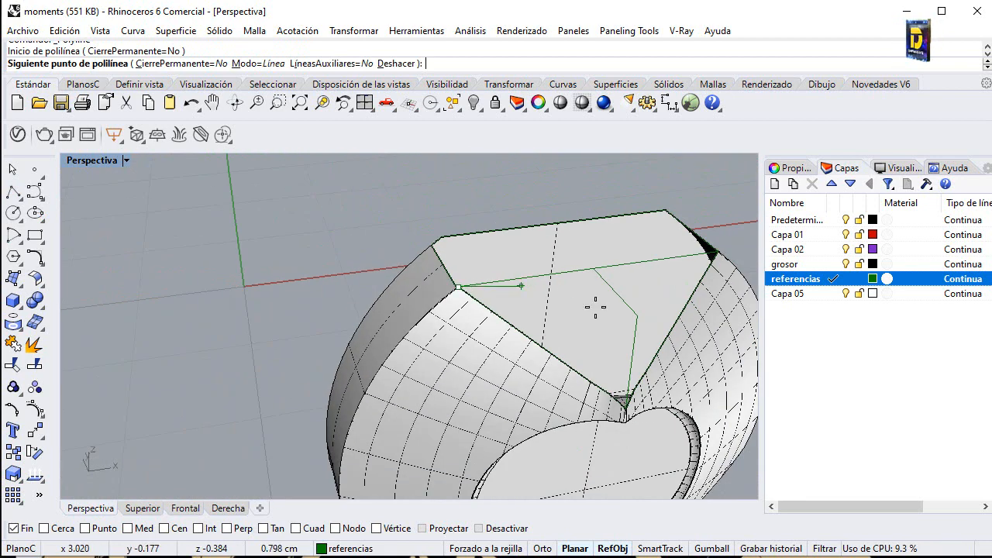
left_click(636, 315)
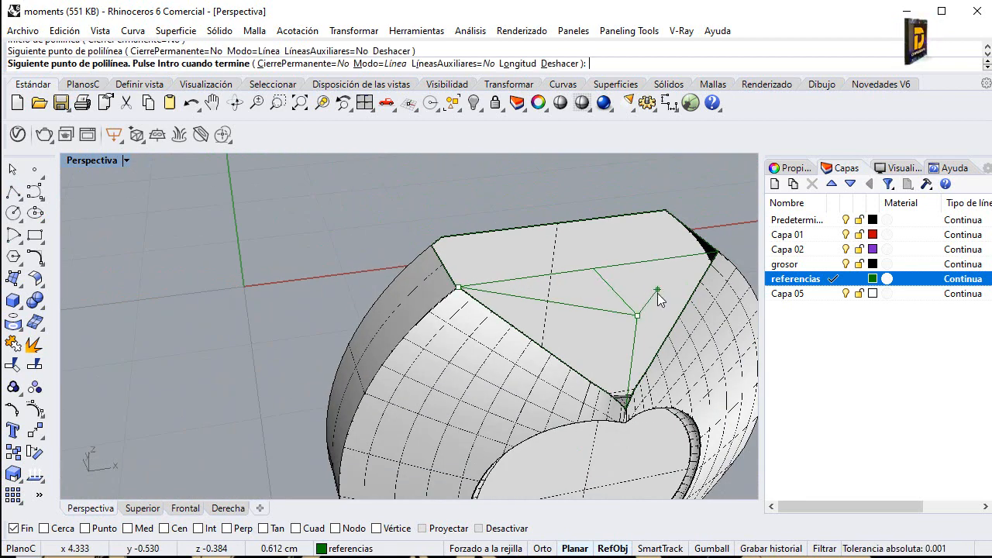
key("Return")
Step: Draw a line from the front end of the 1 cm line to the right upper corner of the V-shaped gap
key("Return")
left_click(639, 314)
scroll(719, 250, "up", 11)
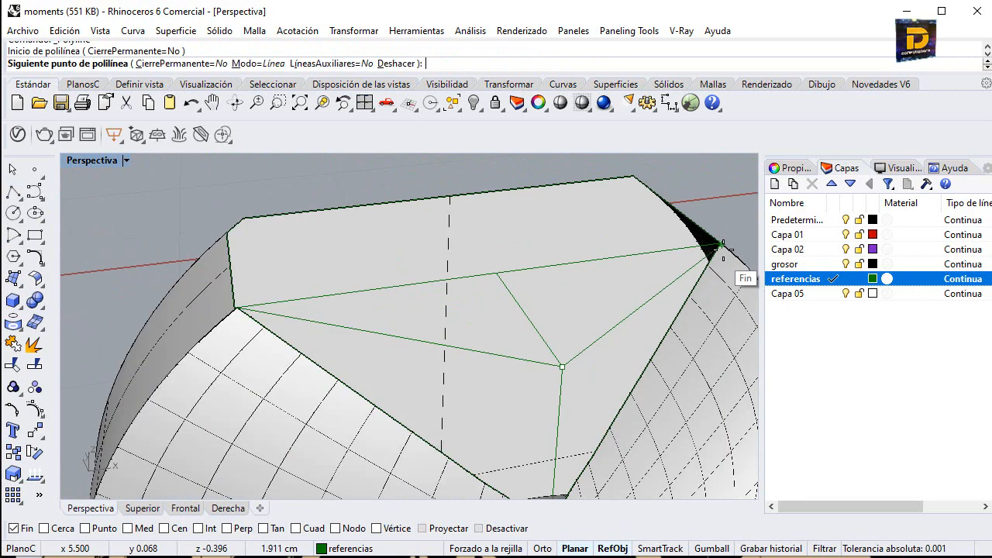
scroll(439, 248, "down", 8)
right_click_drag(439, 248, 411, 242)
scroll(411, 243, "down", 8)
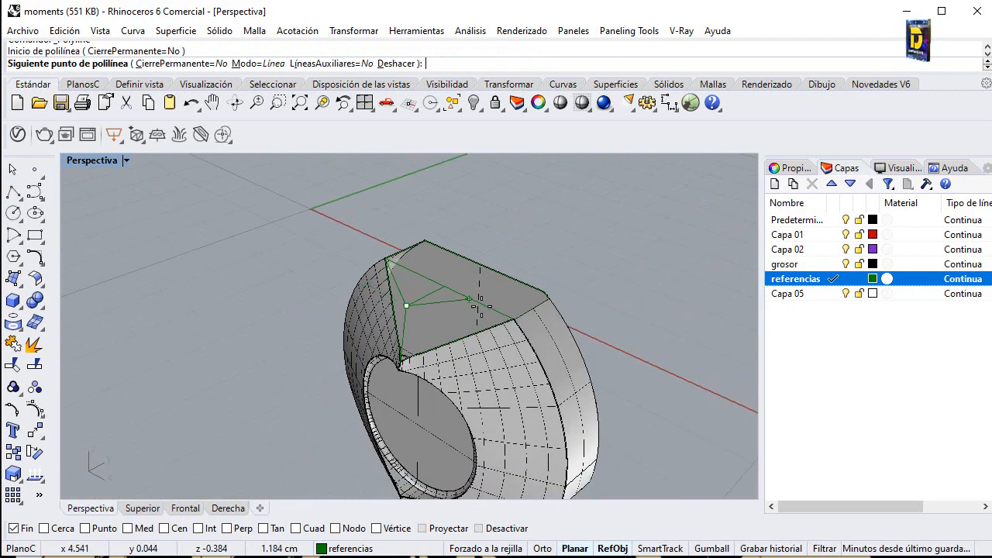
scroll(481, 304, "up", 10)
scroll(578, 333, "up", 6)
left_click(573, 371)
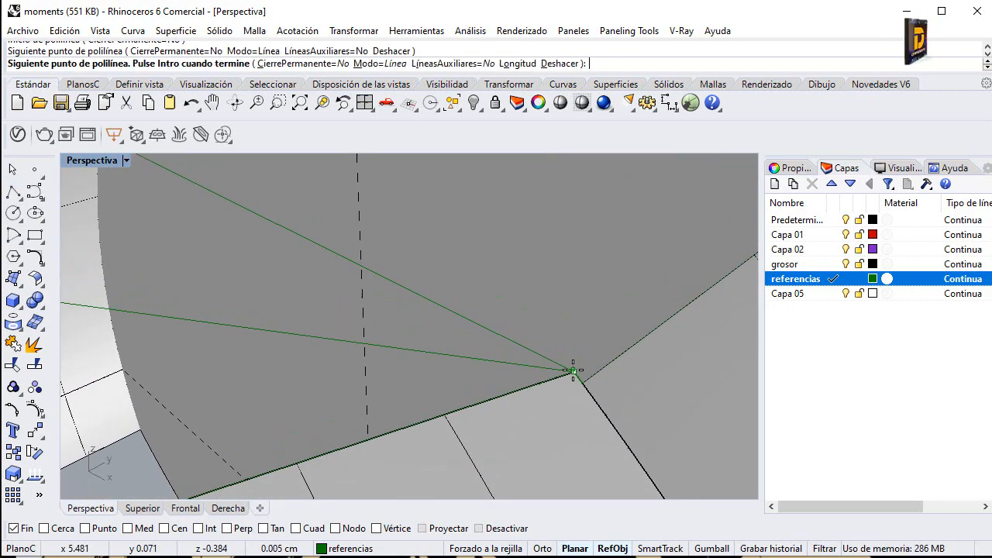
key("Return")
Step: Create a network surface for the right-hand facet from its slanted gap edge, the central descending line and the upper corner line
scroll(508, 288, "down", 8)
scroll(476, 287, "up", 4)
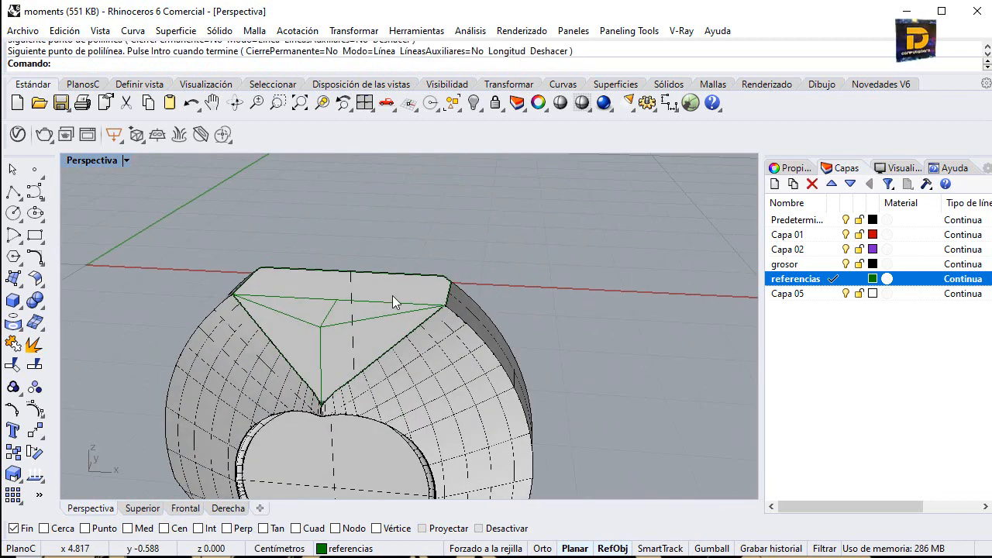
left_click(19, 283)
left_click(81, 286)
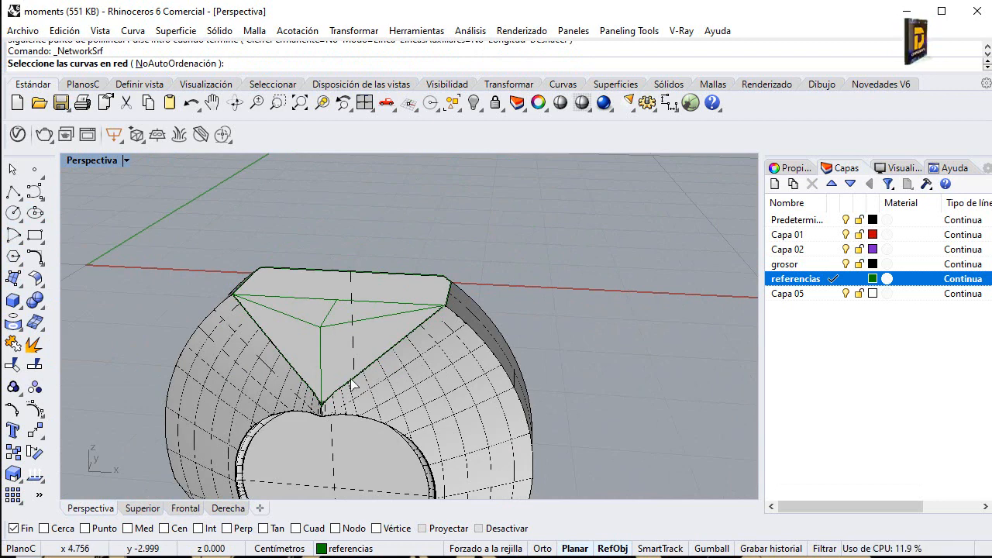
left_click(347, 391)
left_click(324, 385)
left_click(336, 323)
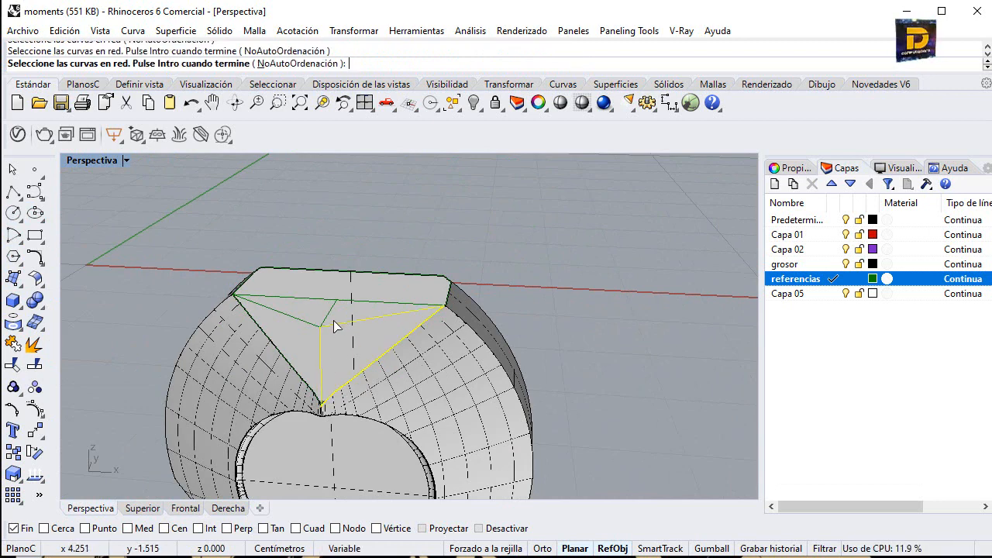
key("Return")
key("Return")
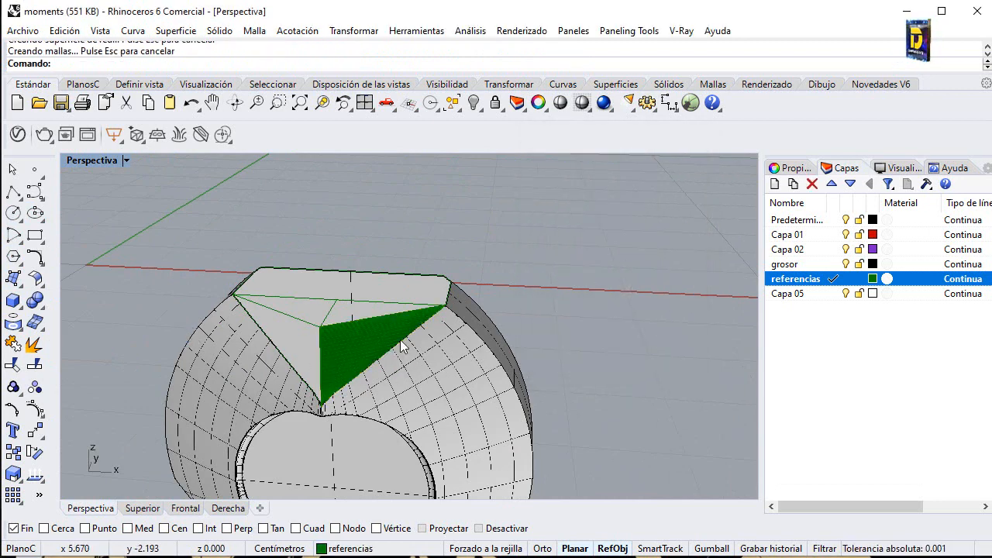
Step: Move the new facet surface to the grosor layer and make grosor the current layer
left_click(352, 342)
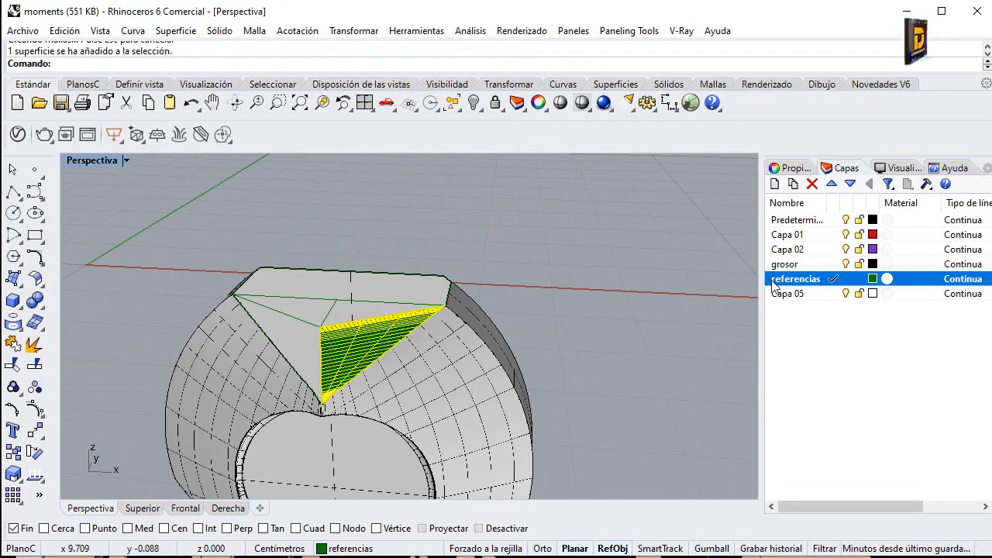
right_click(790, 267)
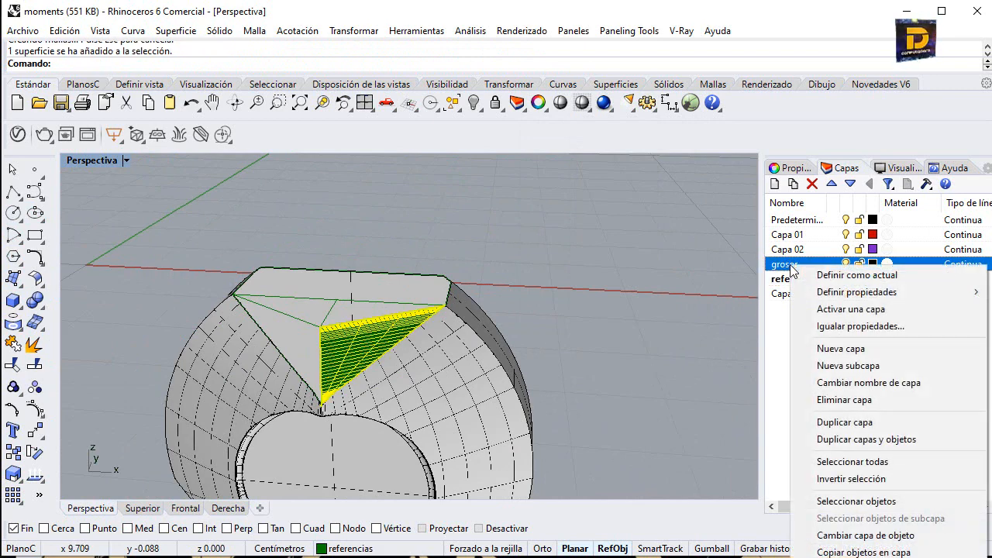
left_click(892, 535)
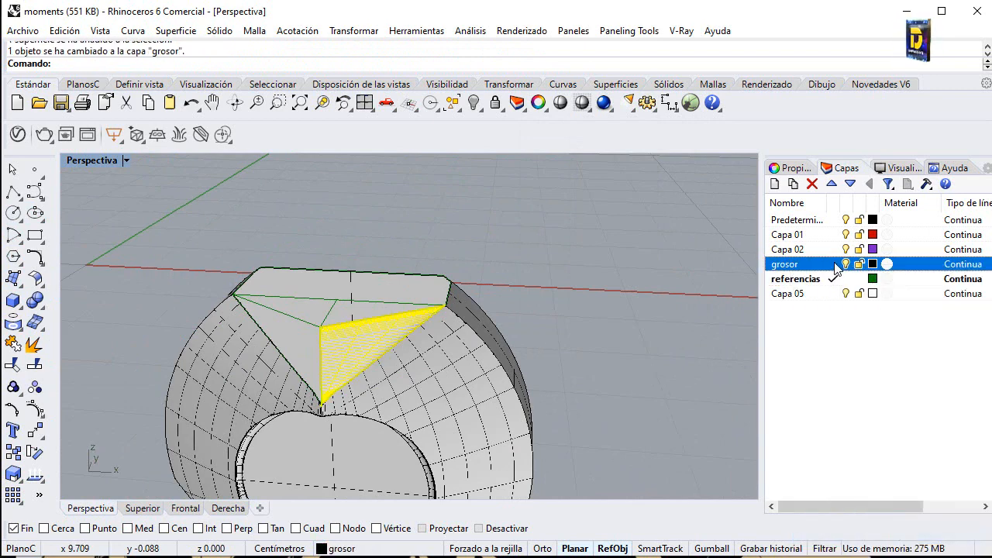
left_click(835, 265)
key("Escape")
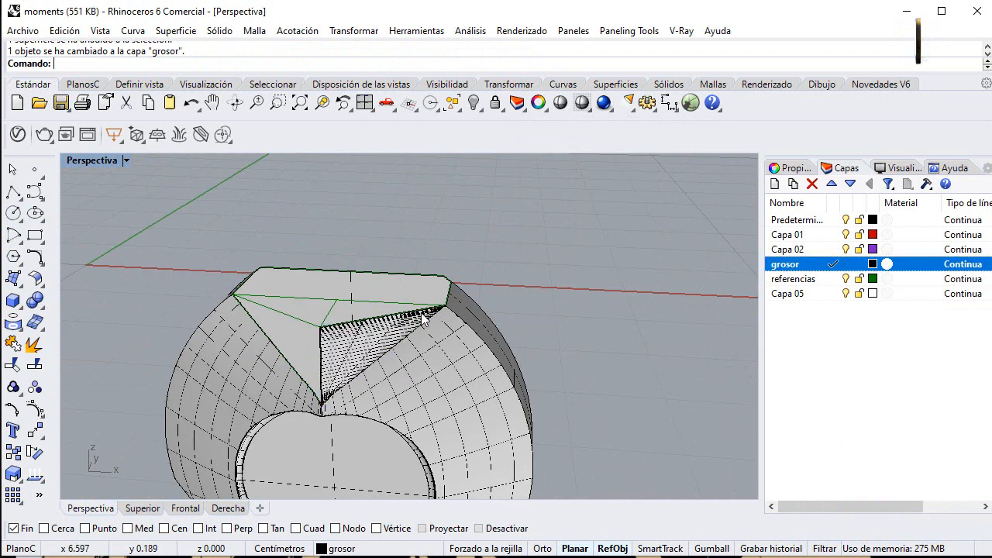
Step: Create a network surface for the left-hand facet from its slanted gap edge, upper corner line and shared central edge, keeping the default settings
left_click(16, 280)
left_click(79, 288)
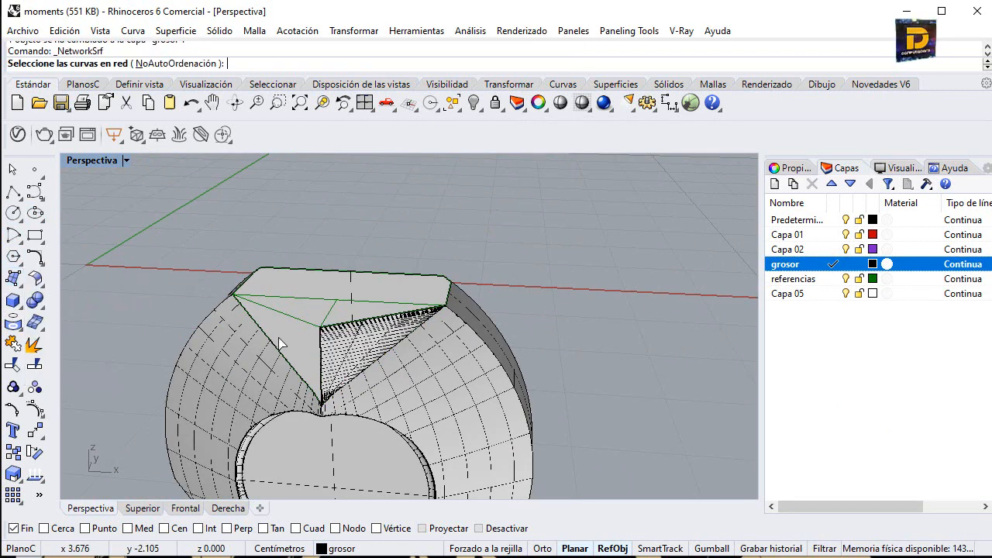
left_click(301, 369)
left_click(318, 385)
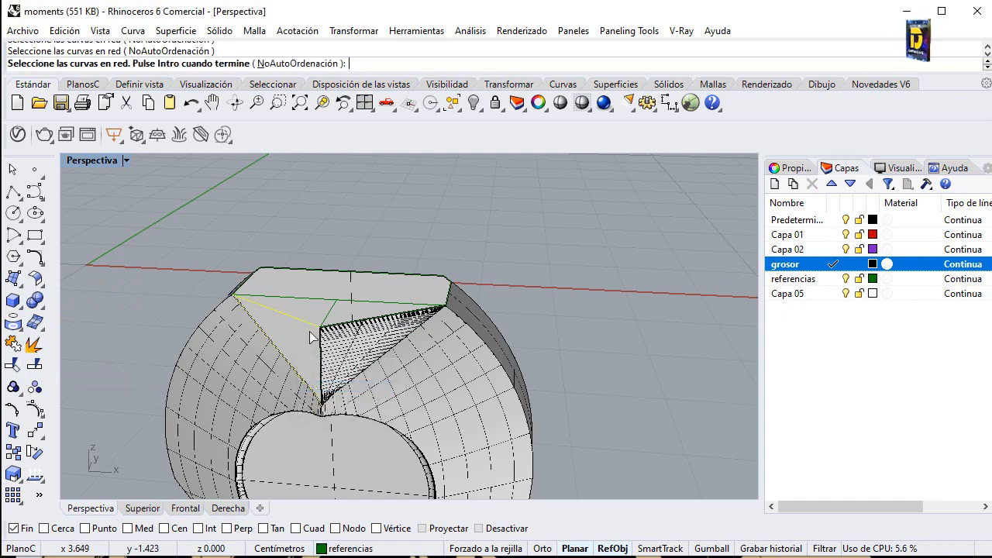
left_click(320, 356)
key("Return")
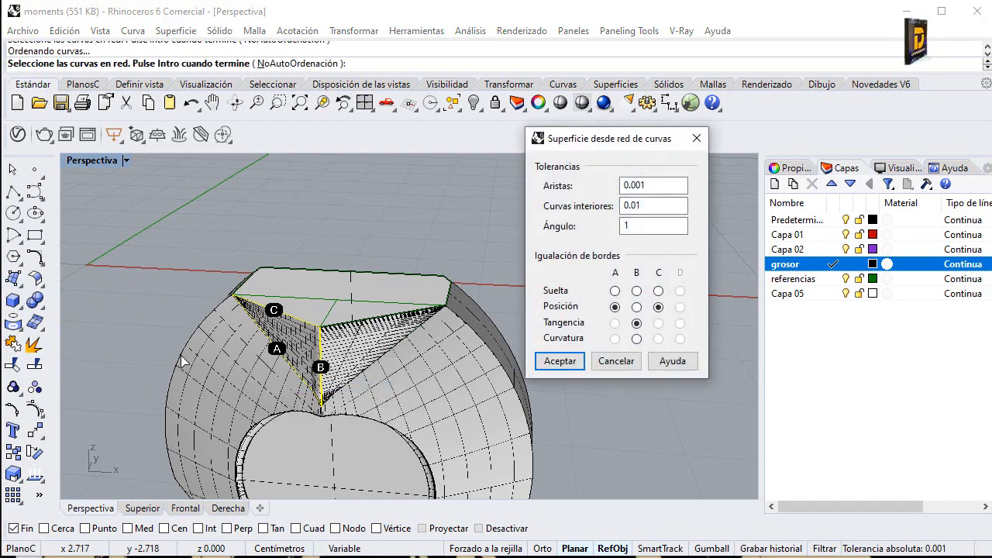
key("Return")
Step: Join the two triangular facet surfaces along their shared central edge into one polysurface
right_click_drag(180, 307, 286, 356)
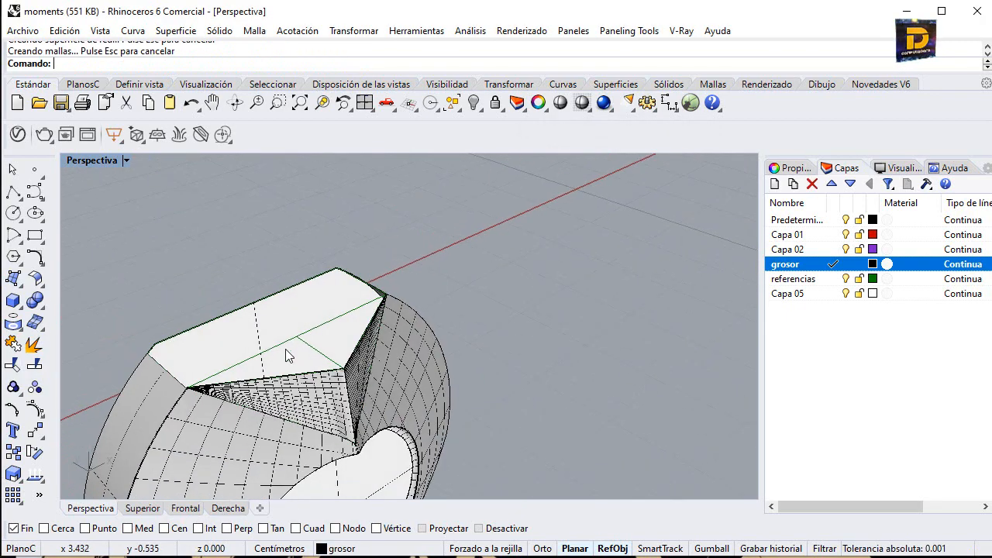
left_click(13, 343)
left_click(285, 400)
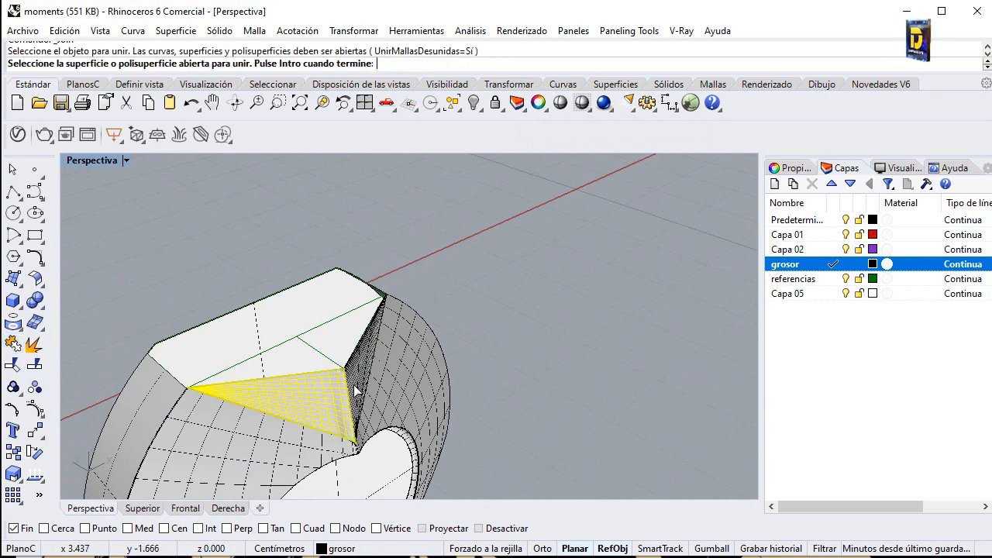
left_click(360, 389)
key("Return")
right_click_drag(618, 355, 391, 354)
scroll(388, 344, "up", 10)
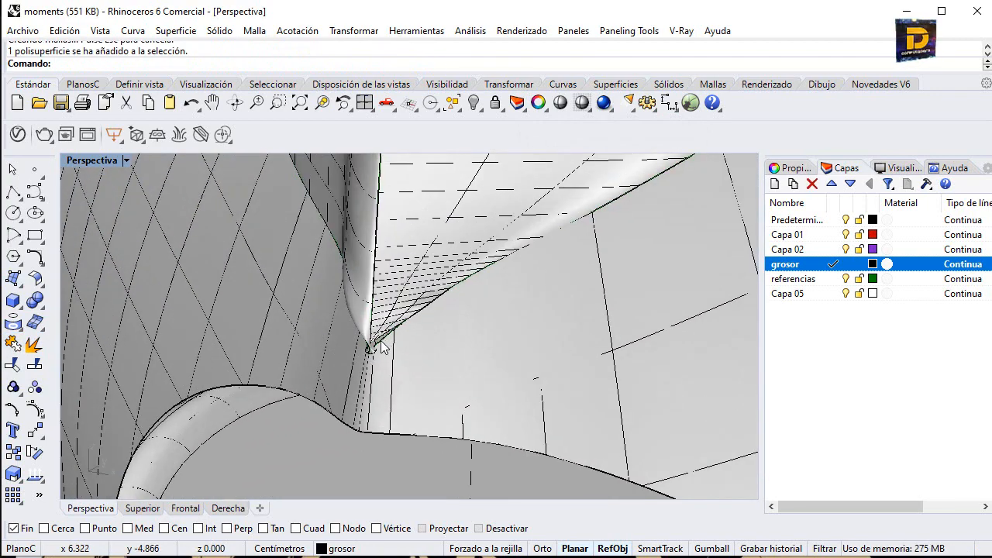
Step: Delete the joined facet polysurface from the V-shaped front of the ring
scroll(344, 328, "up", 6)
right_click_drag(344, 329, 528, 264)
left_click(471, 244)
key("Delete")
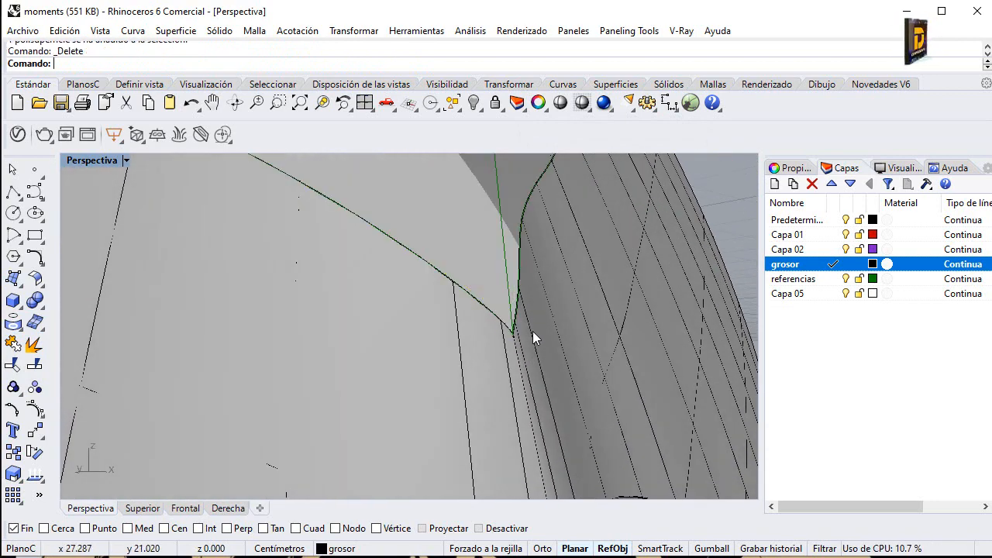
Step: Move the left slanted reference curve from its upper endpoint to the adjacent corner endpoint of the ring's side edge
right_click_drag(532, 331, 449, 388)
scroll(480, 368, "up", 8)
scroll(434, 398, "up", 8)
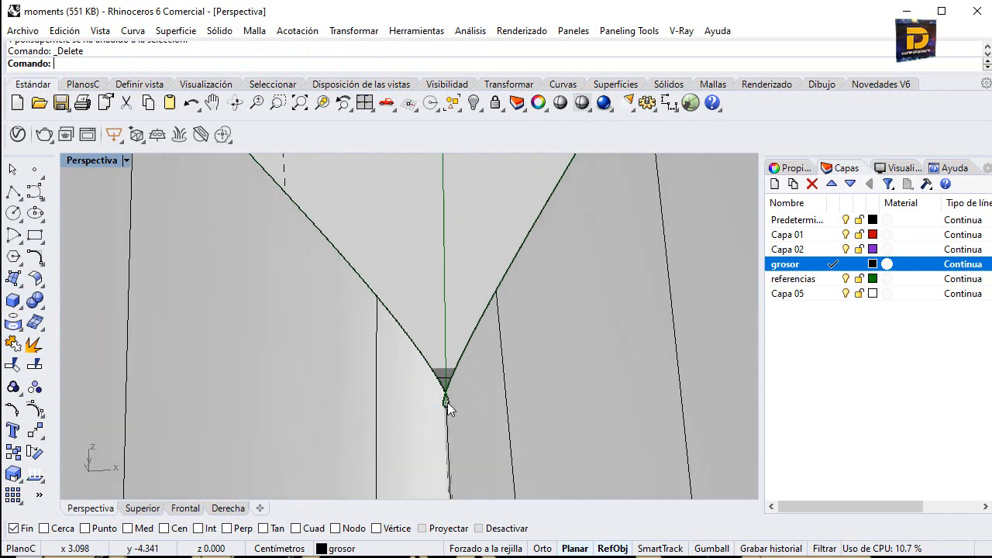
scroll(454, 398, "down", 10)
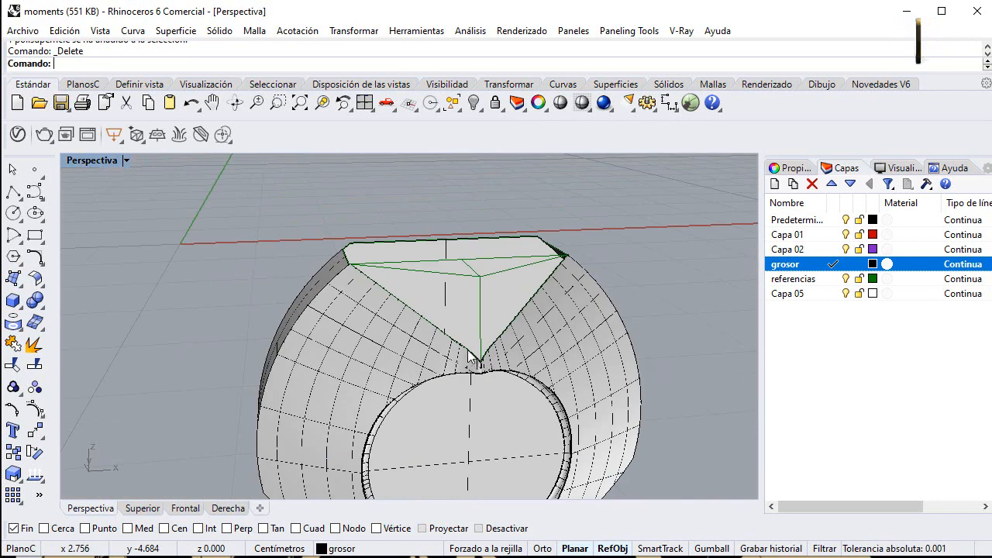
left_click(471, 357)
scroll(322, 221, "up", 2)
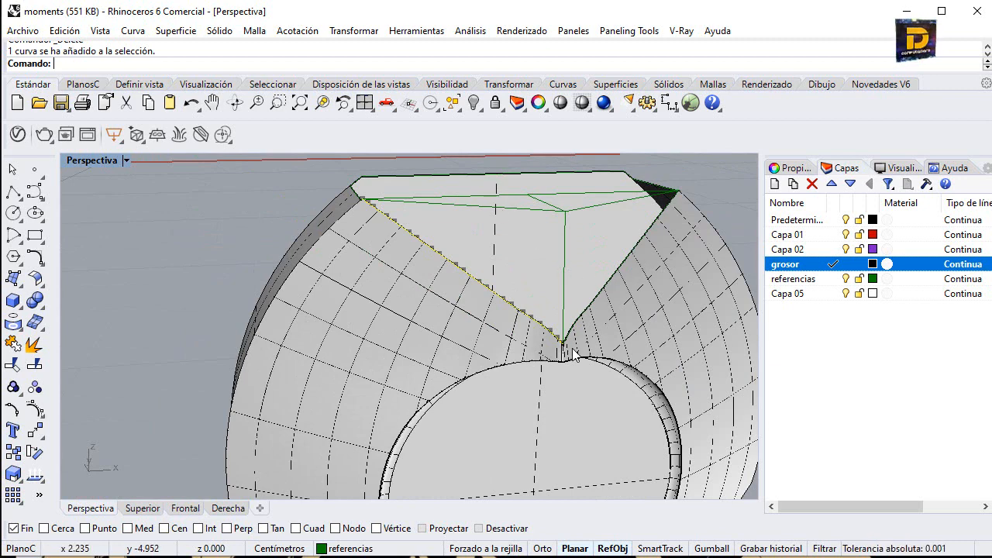
scroll(563, 340, "up", 3)
scroll(413, 284, "down", 4)
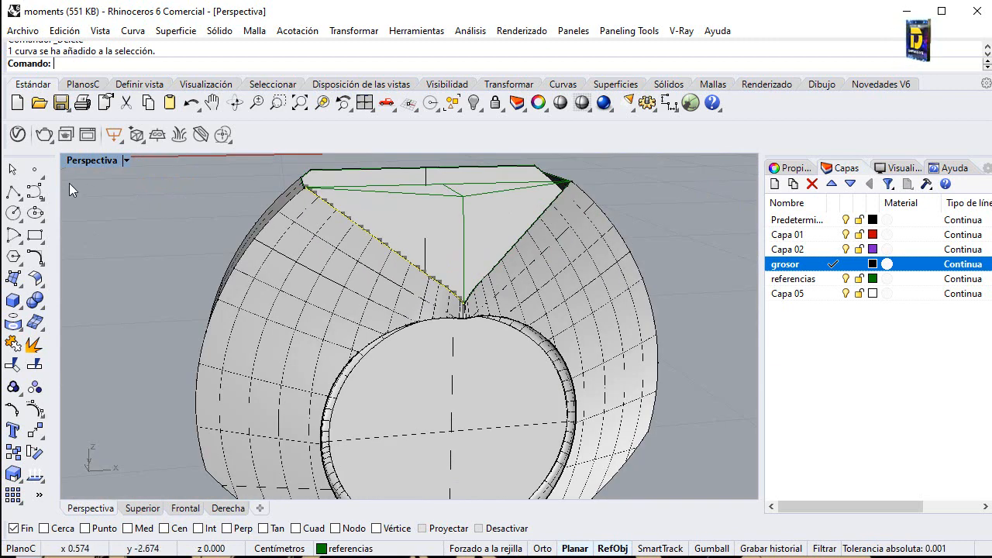
scroll(310, 197, "up", 5)
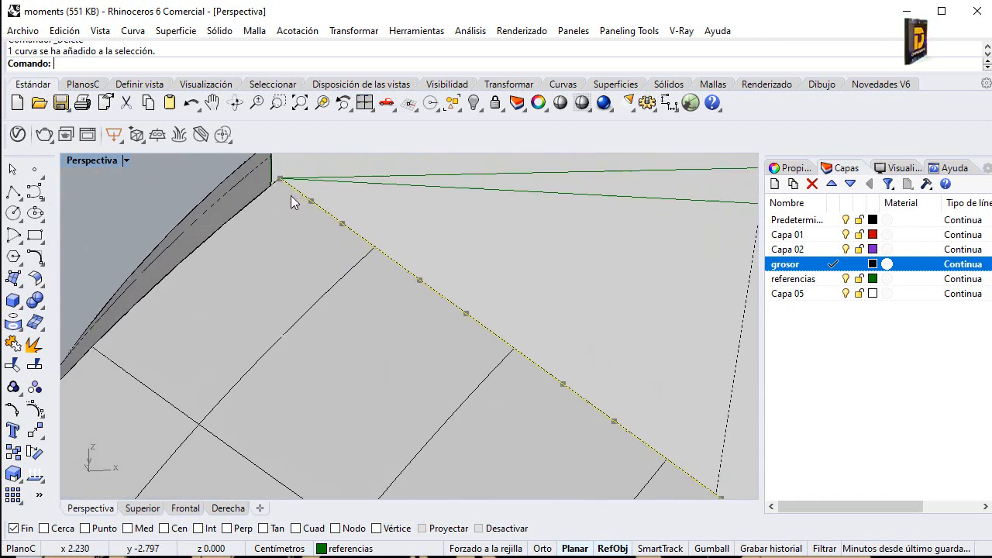
left_click(37, 432)
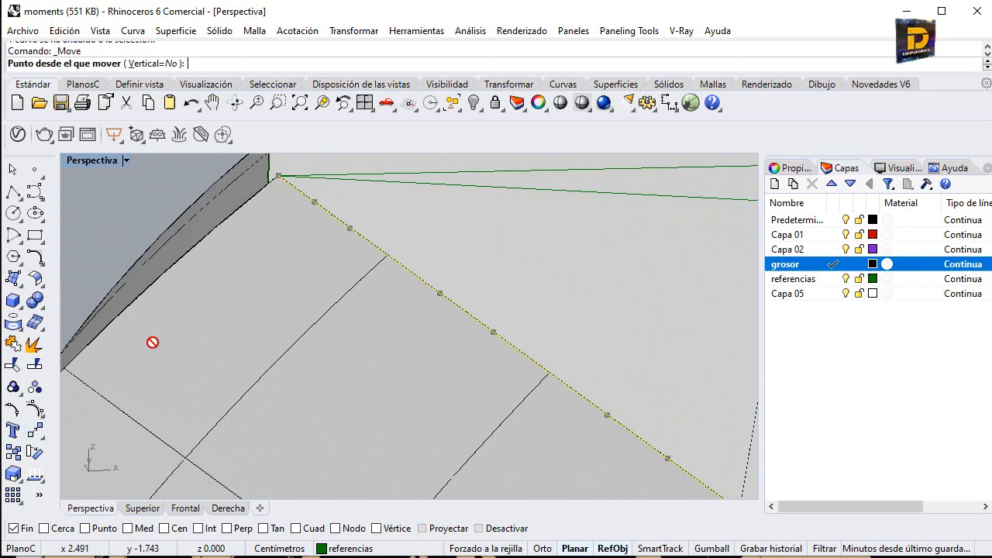
left_click(278, 175)
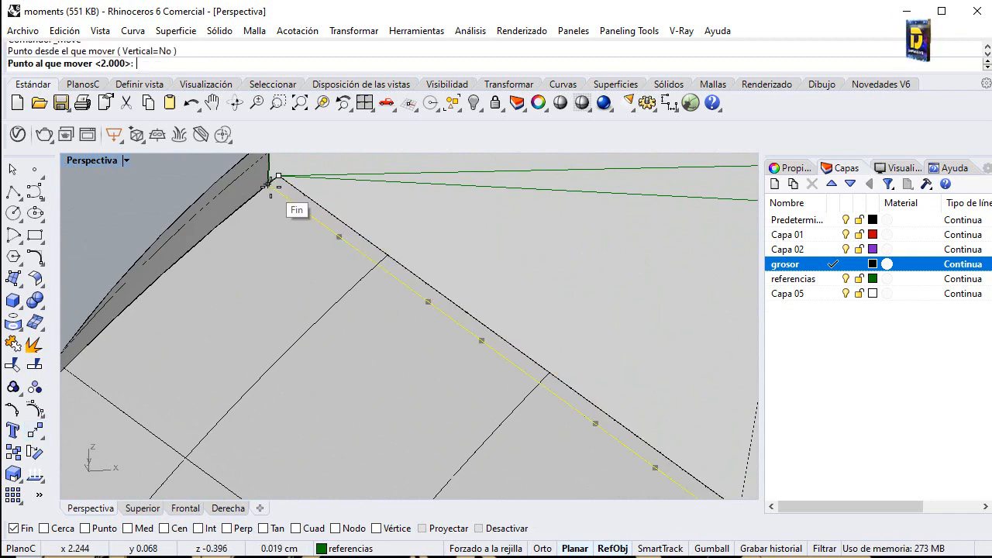
left_click(270, 183)
Step: Move the right slanted reference curve from its upper endpoint to the adjacent corner endpoint on the ring's right side
scroll(227, 197, "down", 7)
scroll(609, 269, "down", 3)
scroll(573, 278, "up", 8)
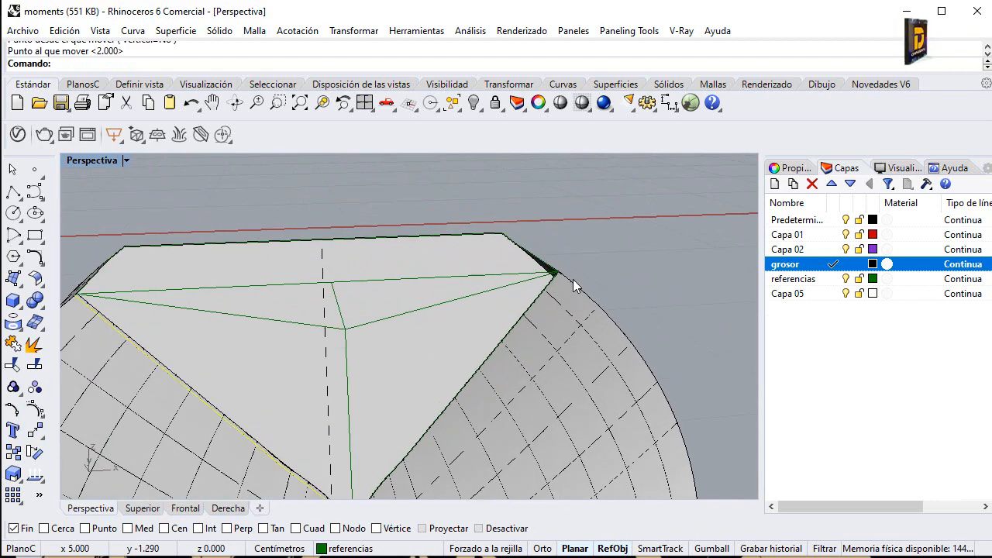
scroll(619, 225, "down", 10)
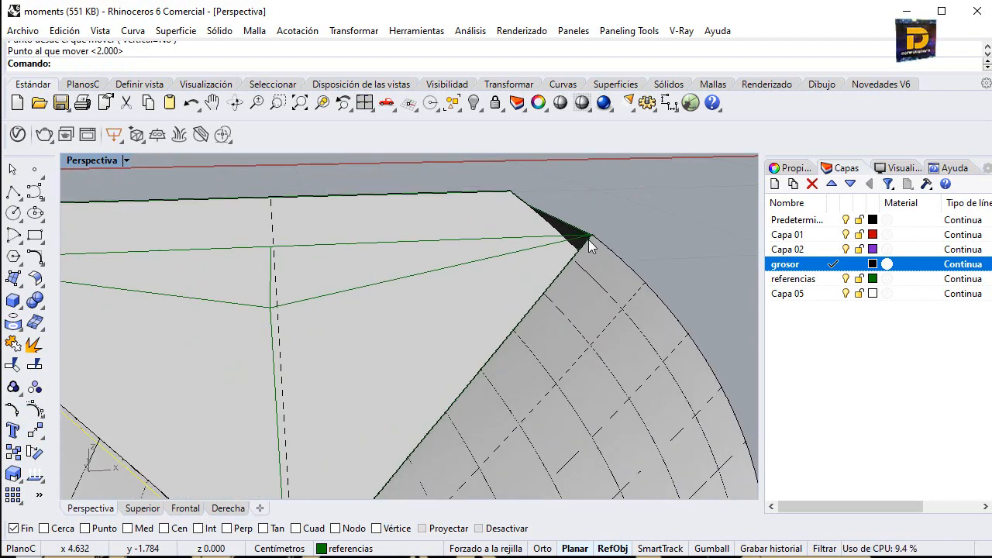
scroll(613, 253, "up", 10)
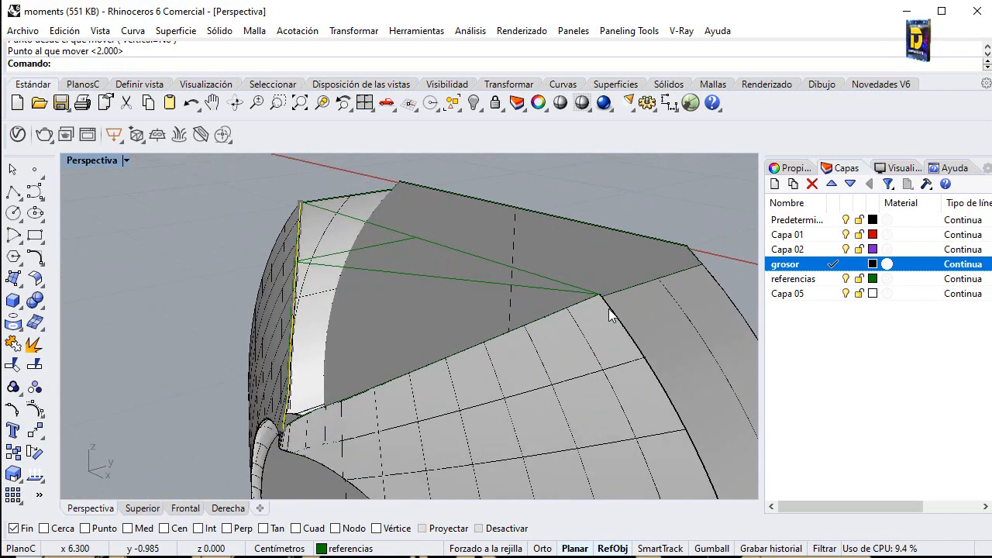
scroll(556, 297, "down", 3)
left_click(559, 297)
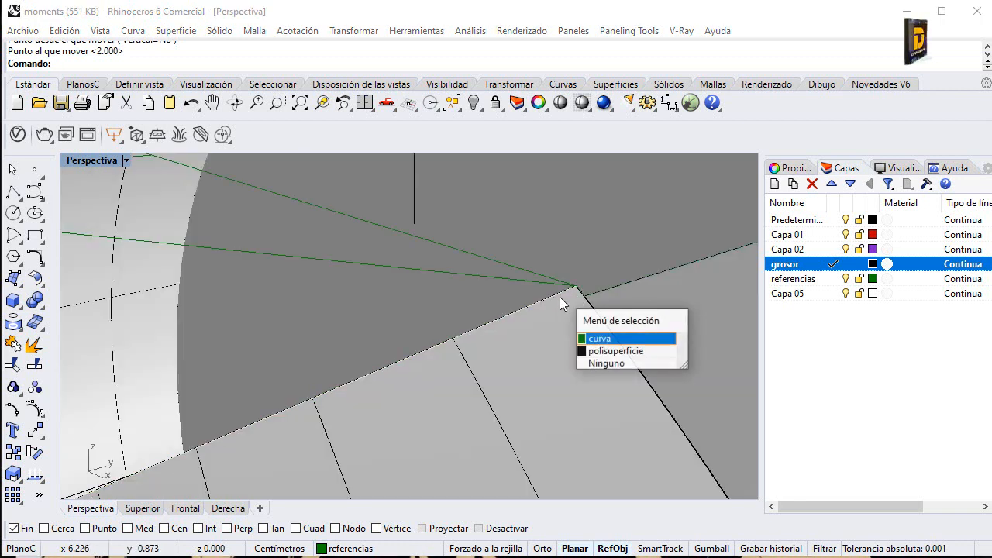
left_click(601, 332)
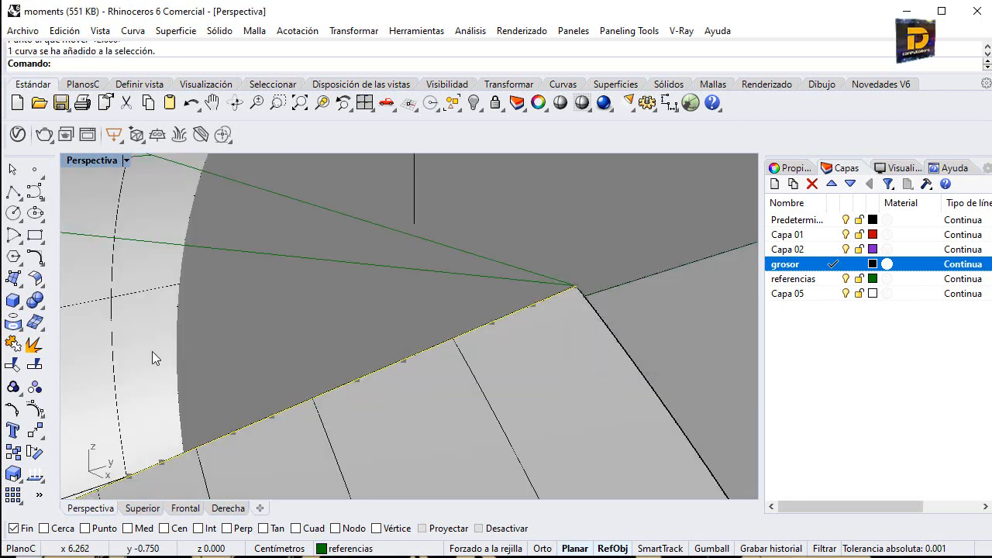
left_click(35, 431)
left_click(577, 286)
left_click(580, 296)
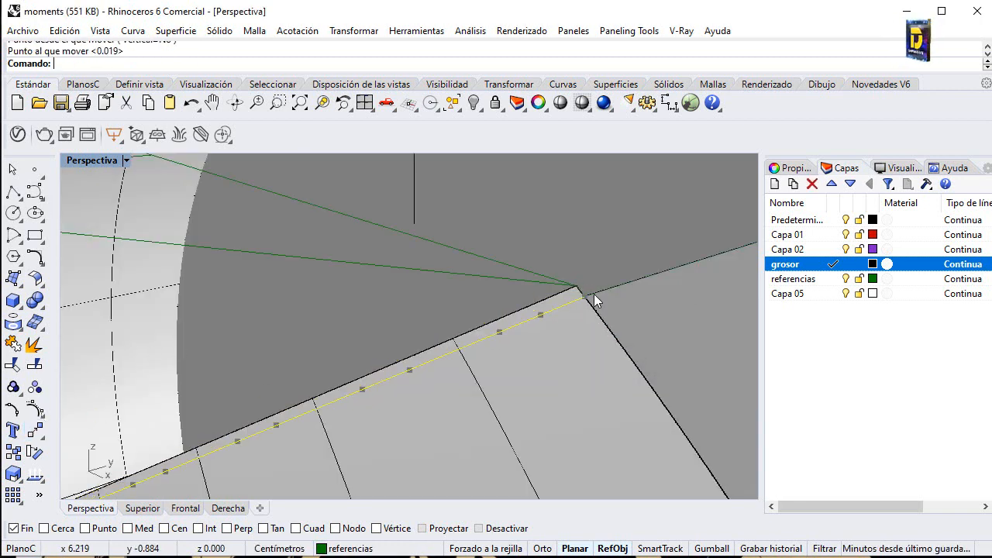
Step: Turn off the default layer and Capa 01
scroll(531, 275, "down", 5)
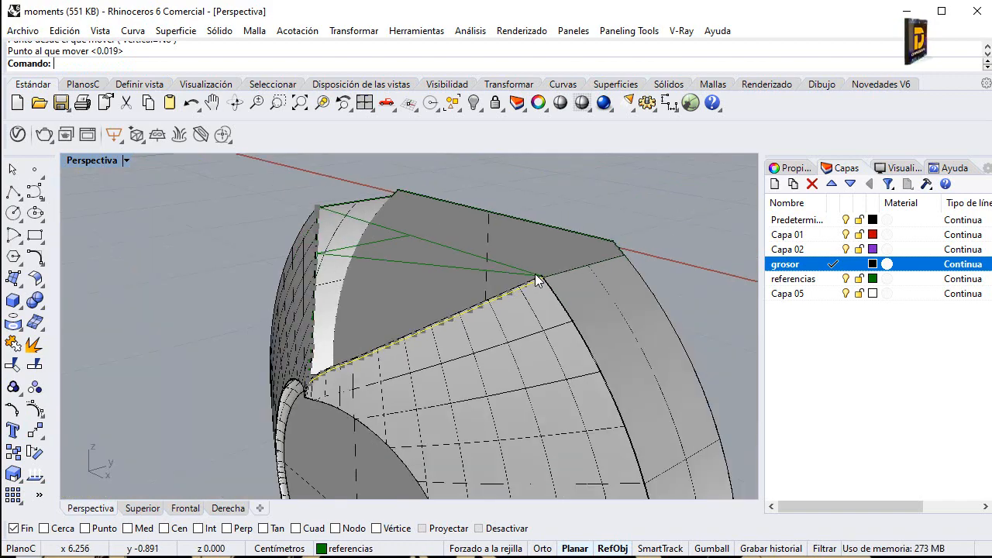
right_click_drag(369, 316, 433, 343)
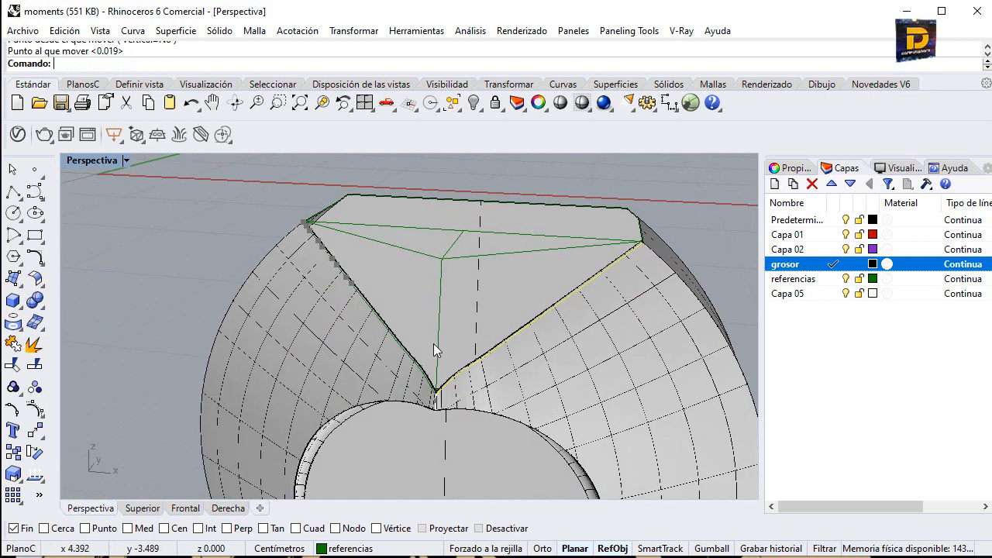
scroll(438, 400, "up", 3)
right_click_drag(438, 401, 434, 380)
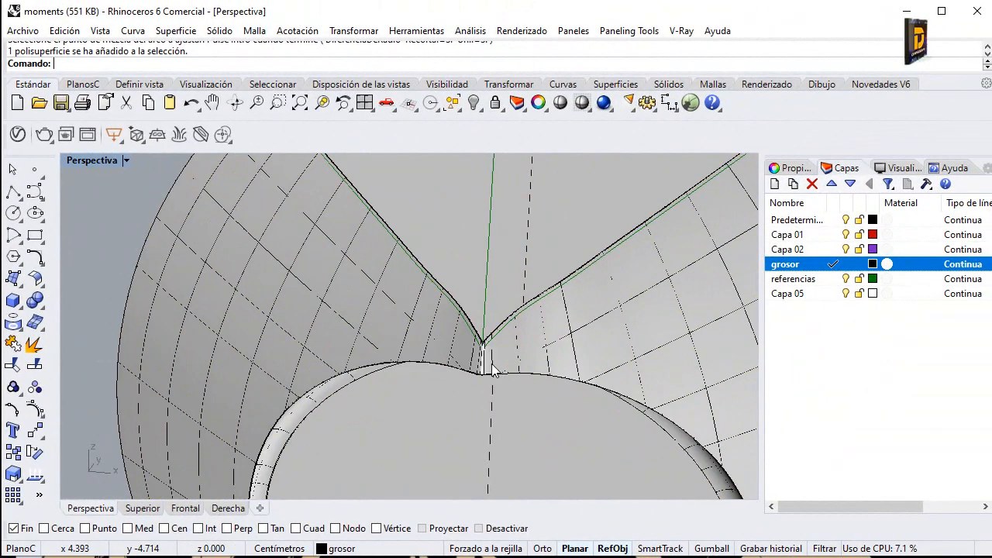
scroll(481, 339, "down", 5)
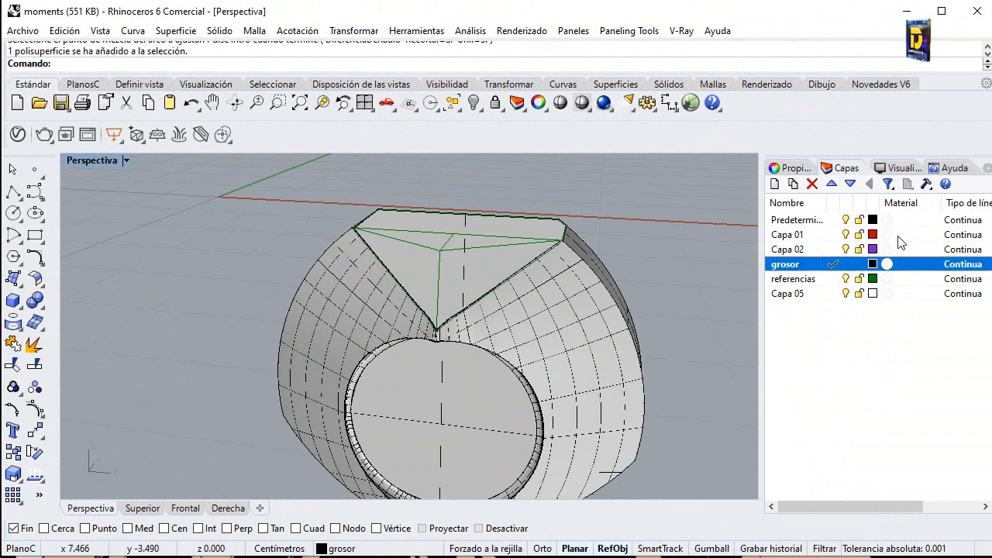
left_click(847, 220)
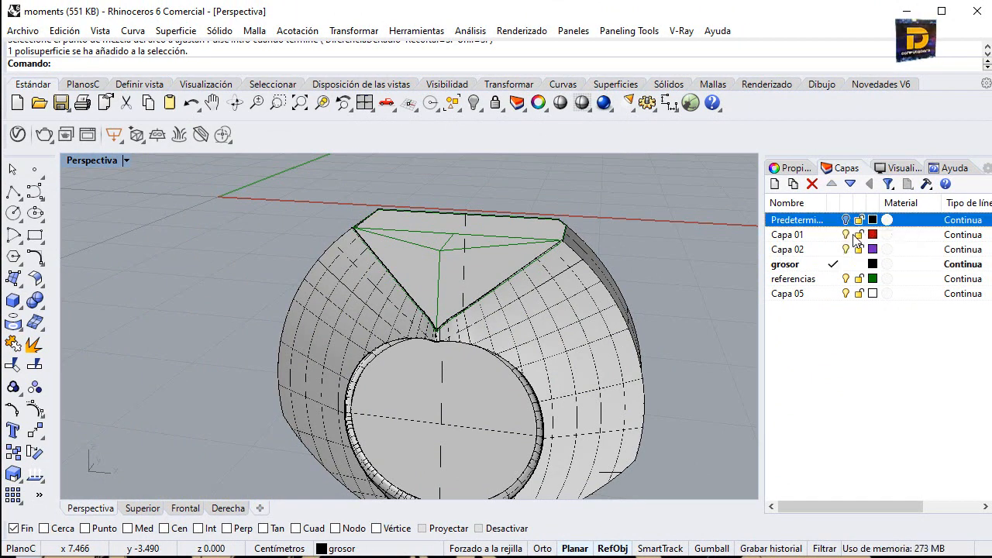
left_click(847, 234)
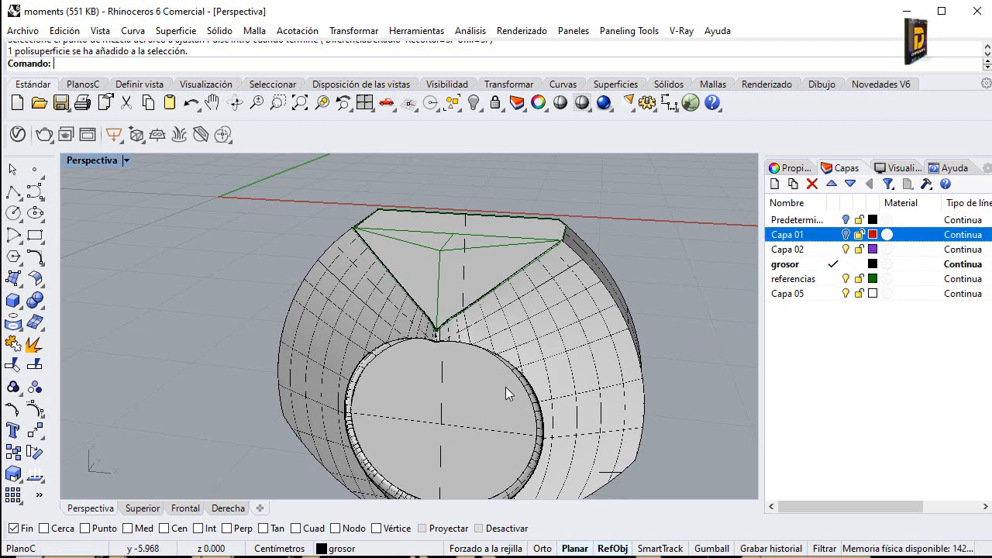
Step: Hide the ring body polysurface, leaving the green reference curves accessible
left_click(533, 311)
scroll(533, 312, "up", 2)
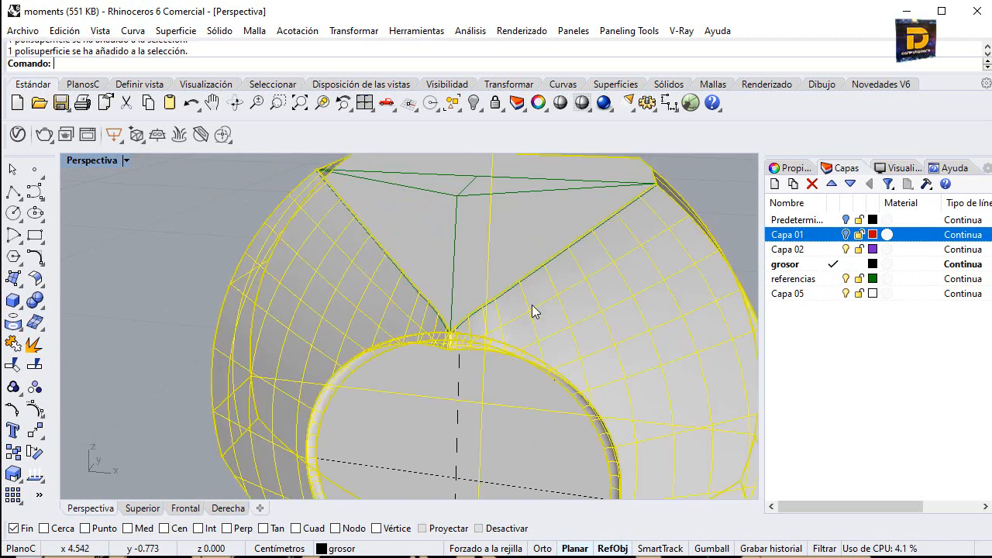
left_click(454, 104)
scroll(455, 341, "up", 3)
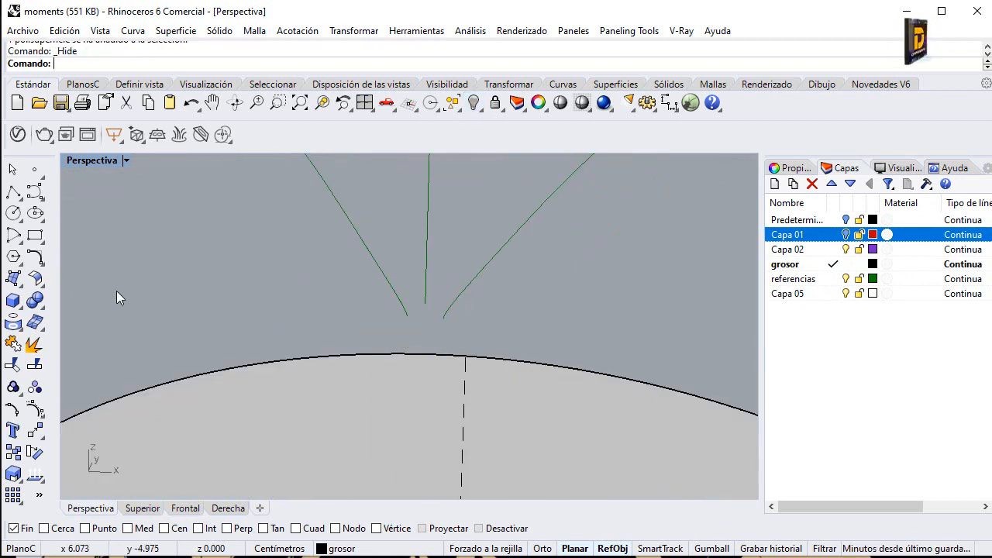
type("COnectar")
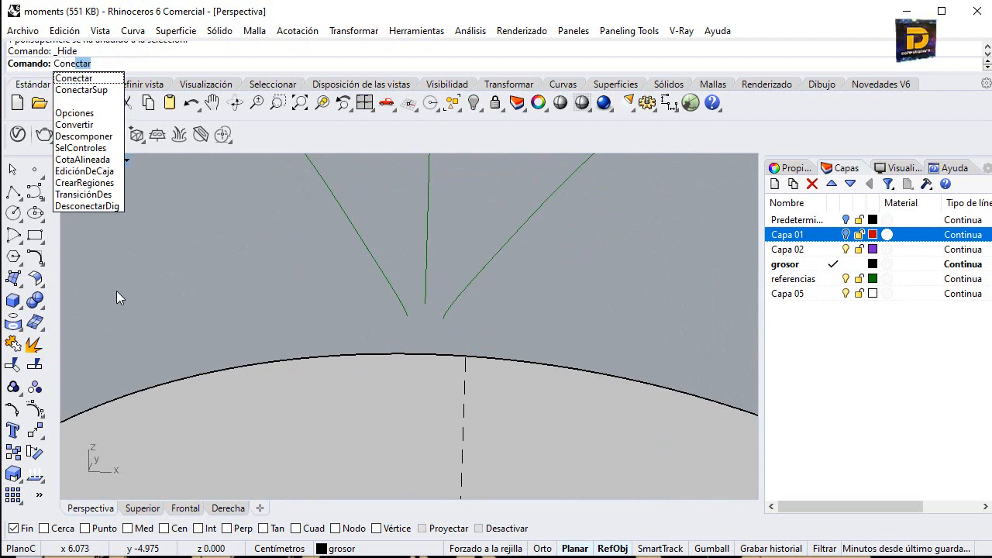
key("Return")
scroll(402, 312, "up", 4)
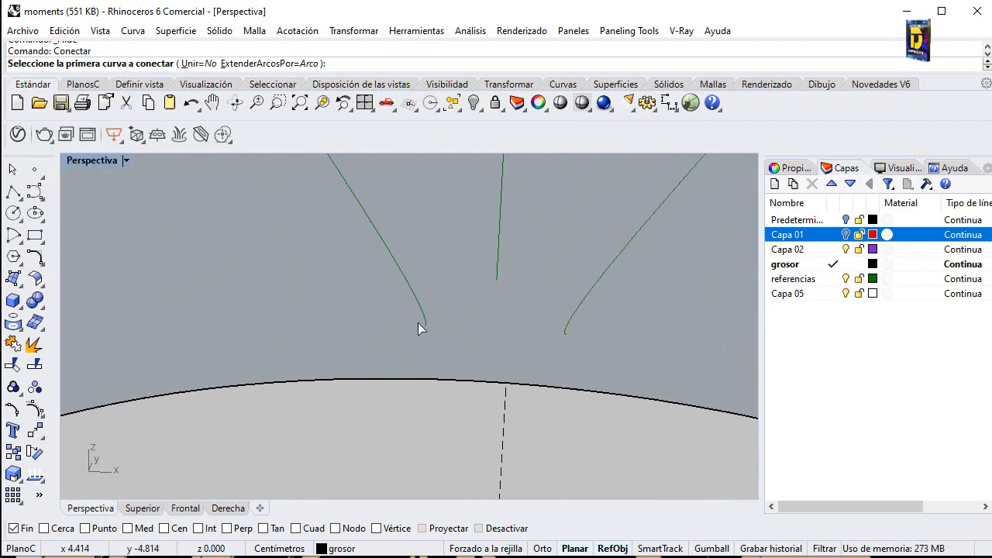
scroll(437, 333, "down", 4)
scroll(490, 338, "up", 2)
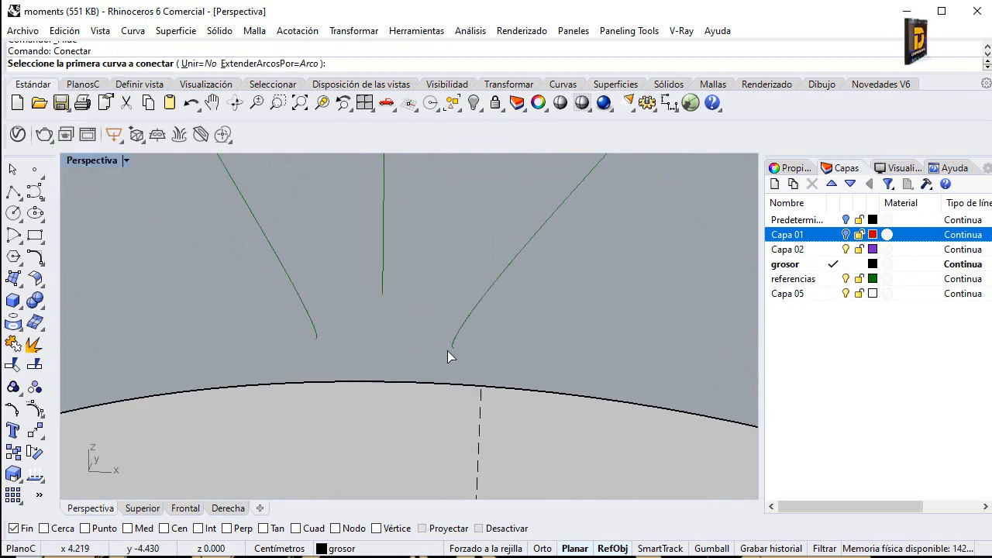
scroll(452, 354, "up", 1)
scroll(450, 350, "down", 1)
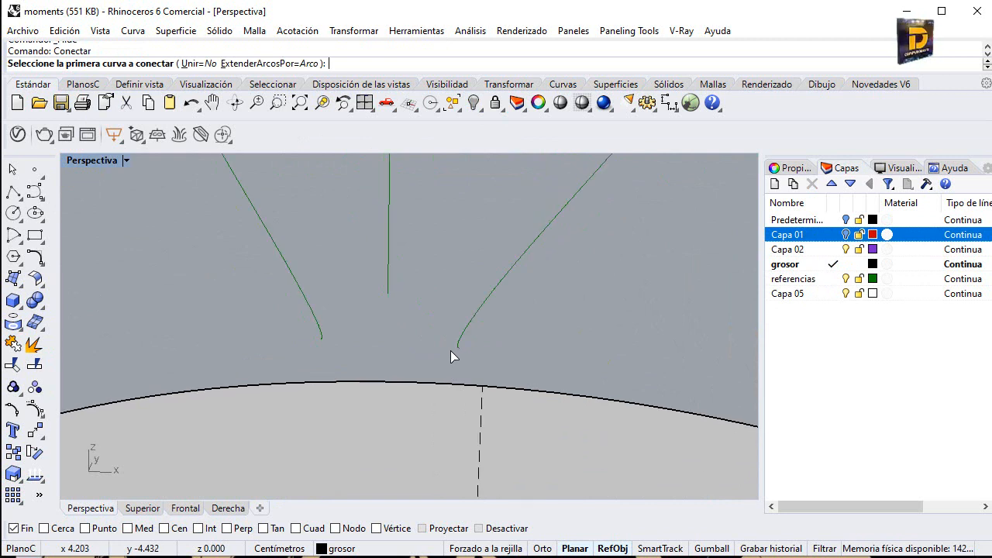
left_click(13, 193)
key("Escape")
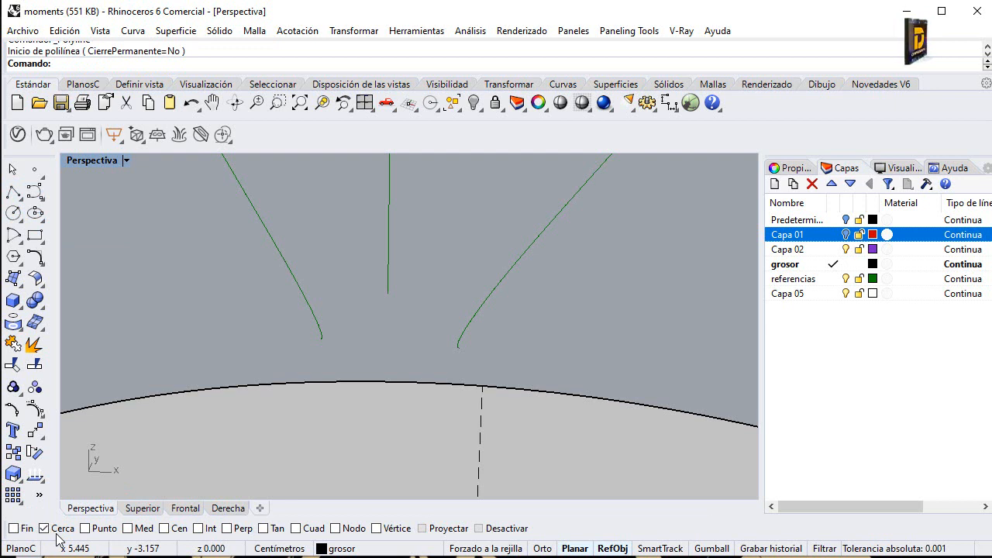
Step: With only the Near snap active, draw a straight line between the two slanted curves just above their hooked lower ends
scroll(330, 341, "up", 1)
scroll(324, 345, "down", 1)
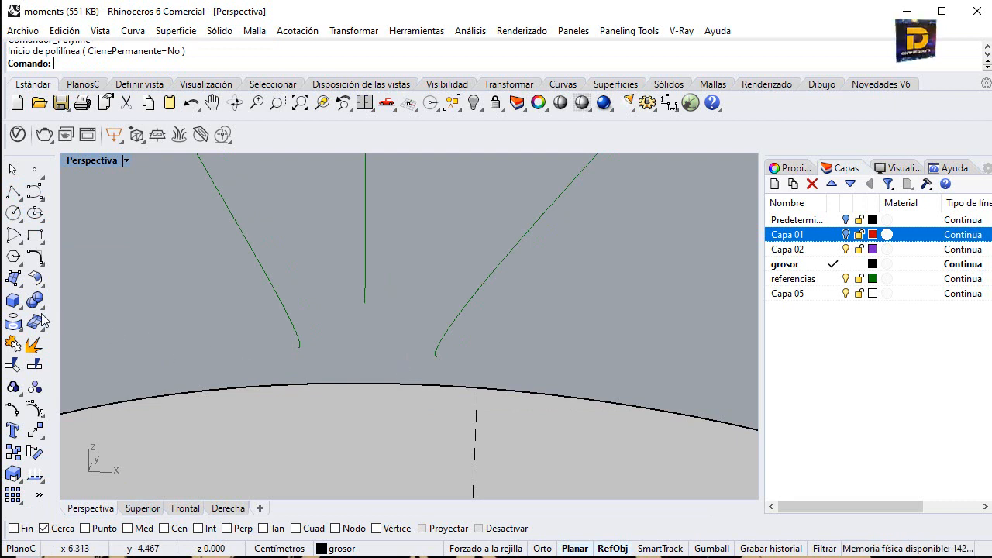
left_click(12, 192)
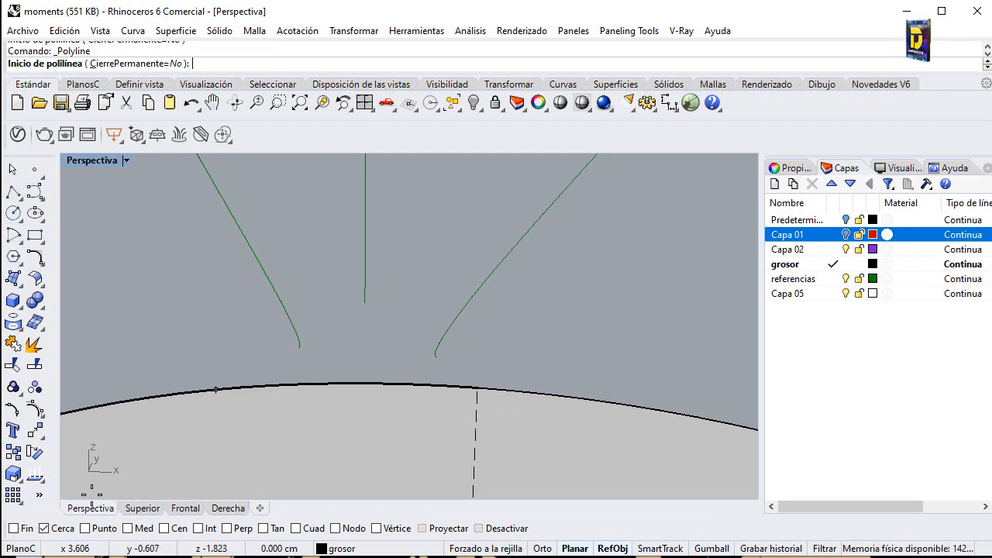
left_click(291, 322)
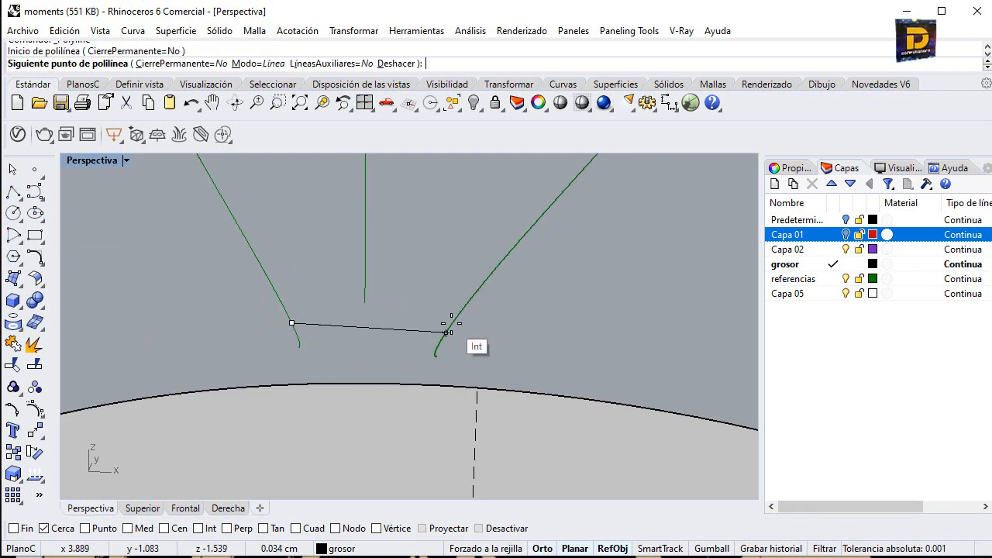
left_click(447, 331)
key("Return")
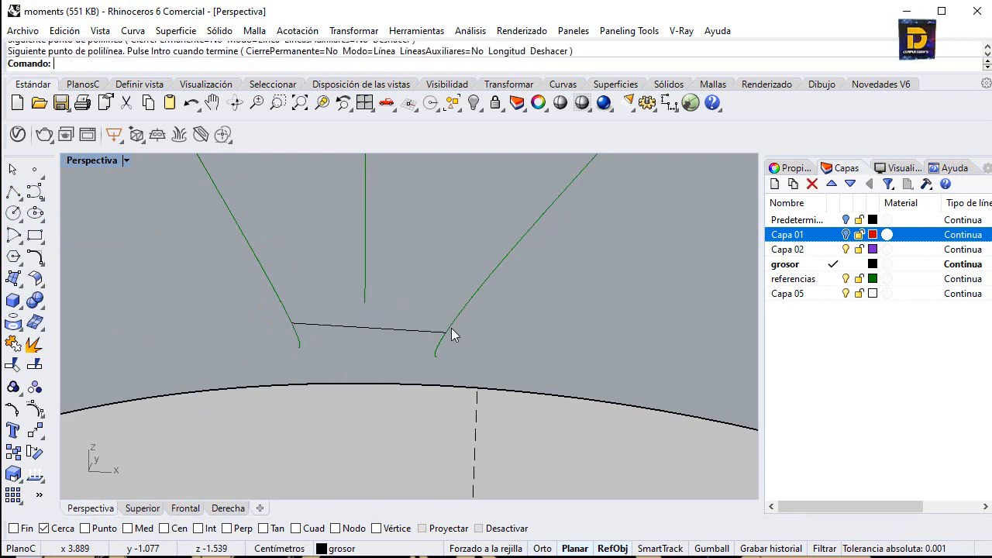
Step: Trim the hooked lower tips off both slanted curves using the connecting line as cutter, and delete the line
left_click(331, 326)
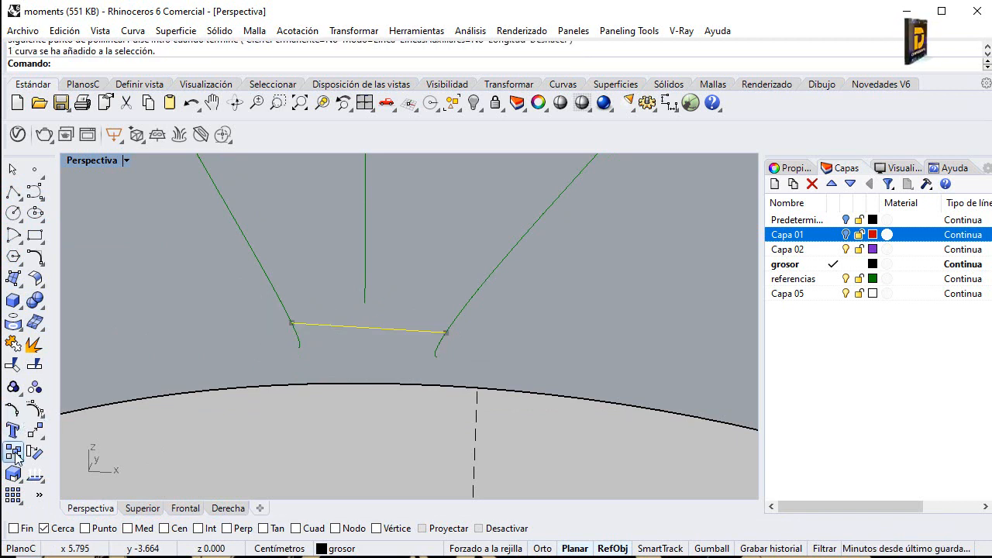
left_click(13, 365)
left_click(299, 345)
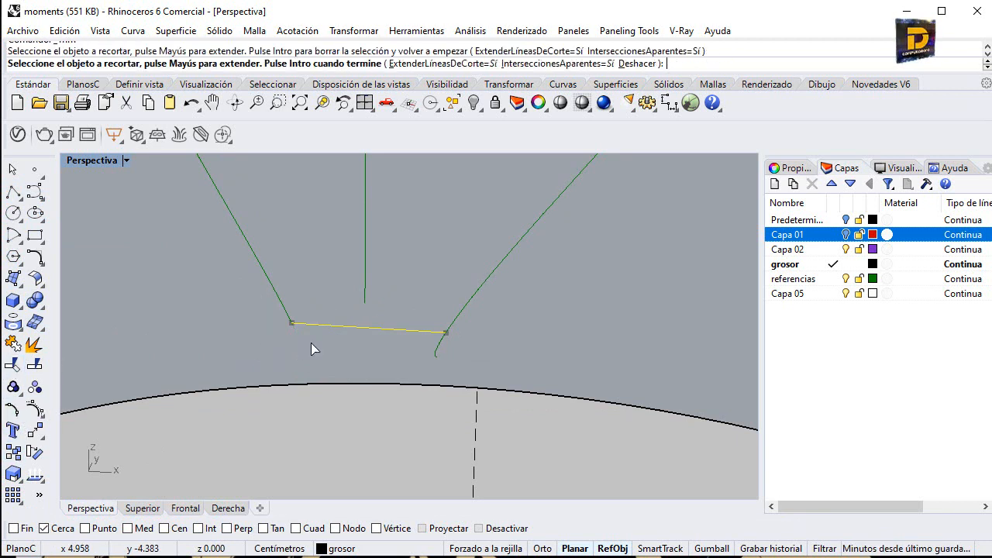
left_click(435, 351)
key("Return")
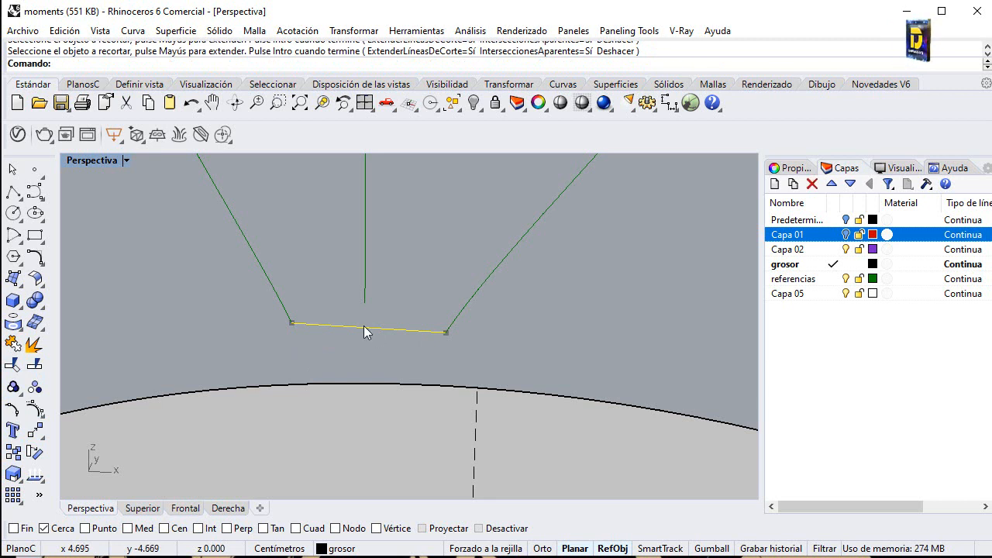
key("Delete")
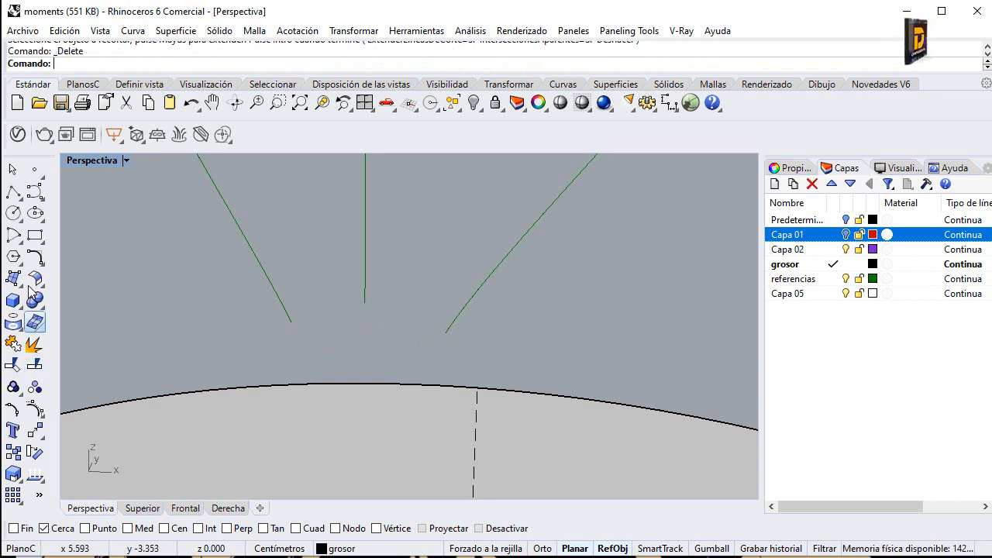
left_click(40, 261)
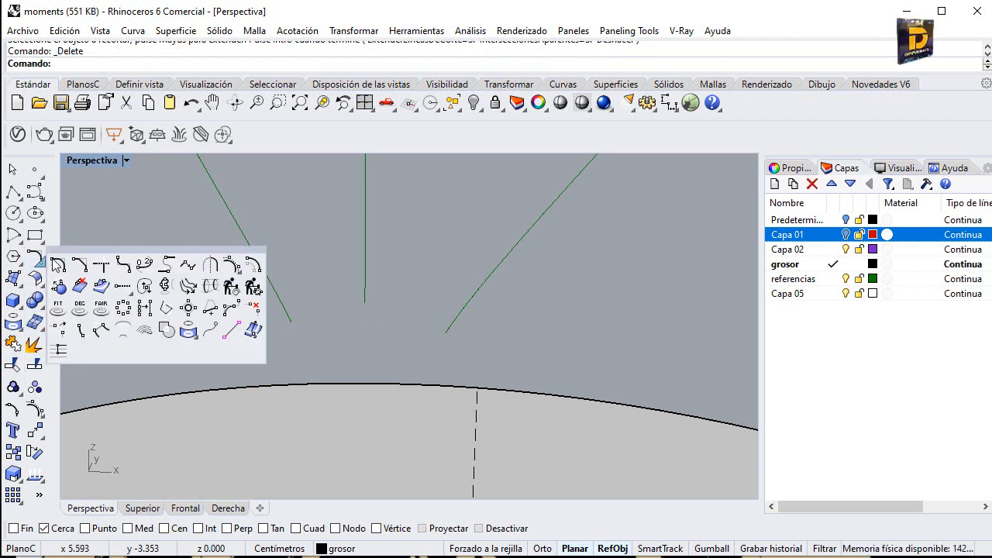
left_click(167, 267)
left_click(287, 328)
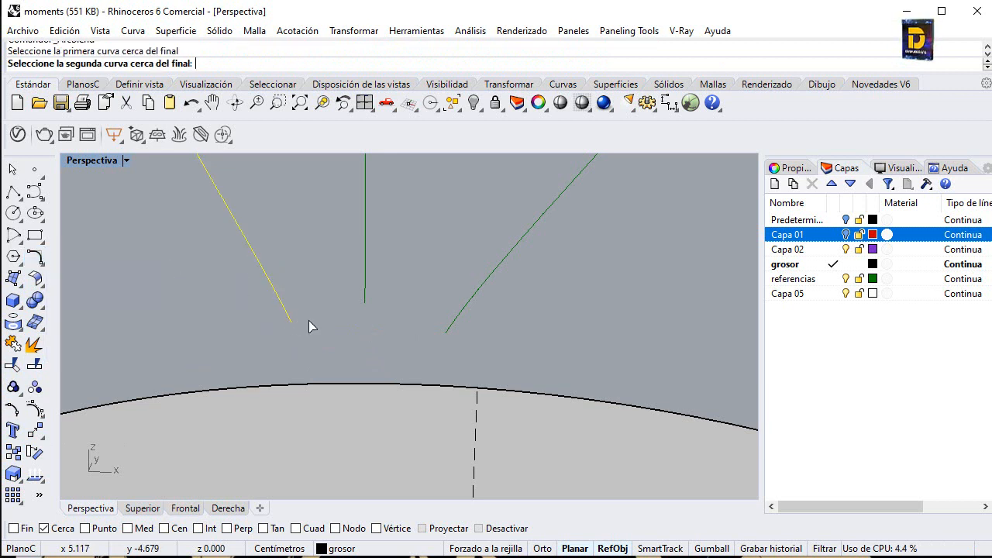
left_click(448, 341)
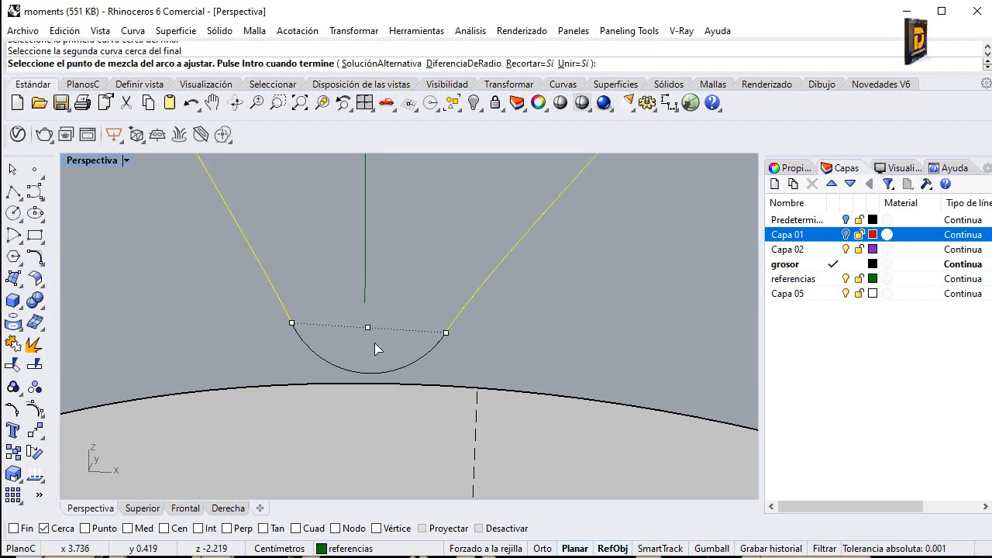
key("Escape")
Step: Join the lower ends of the two slanted curves with an arc blend, keeping Trim and Join set to Yes
left_click(32, 264)
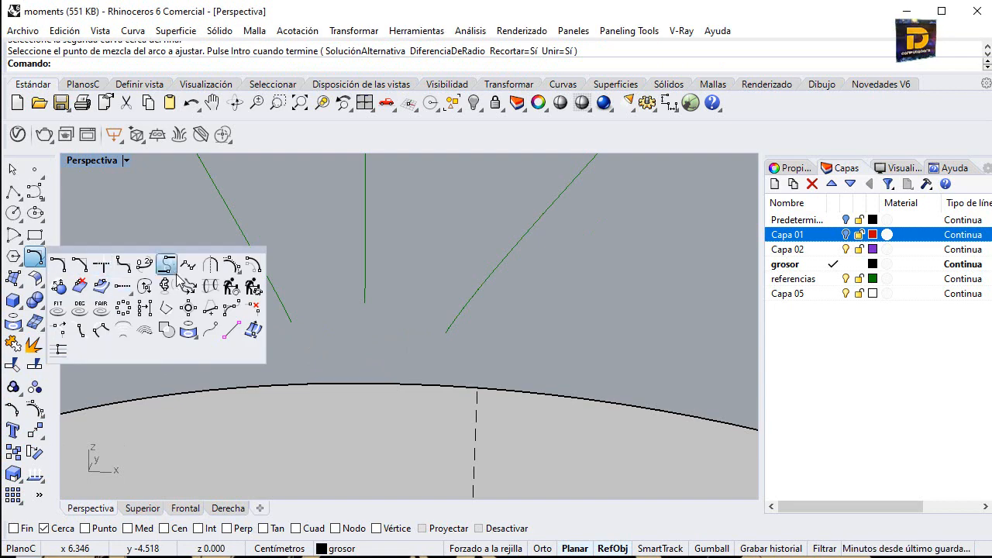
left_click(168, 264)
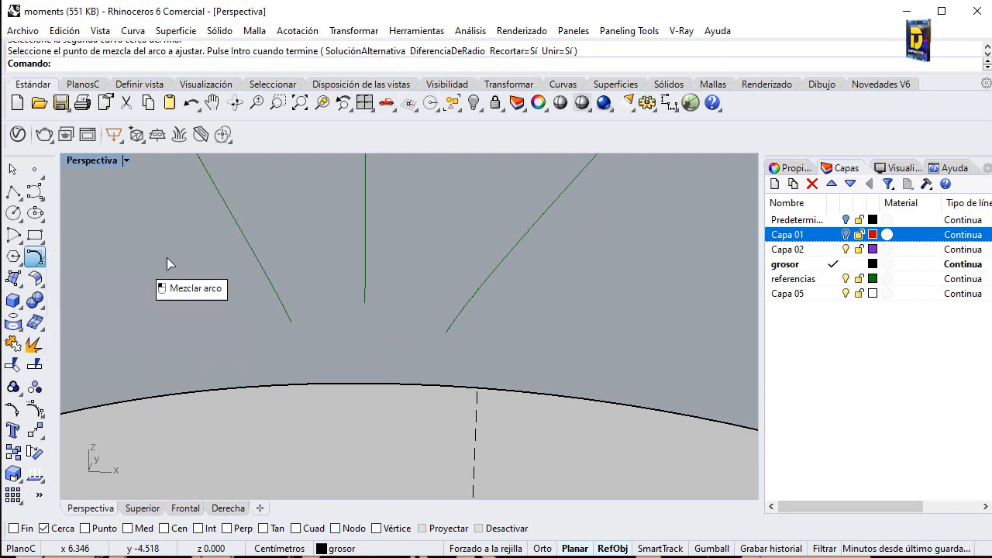
left_click(287, 319)
left_click(450, 334)
right_click(410, 338)
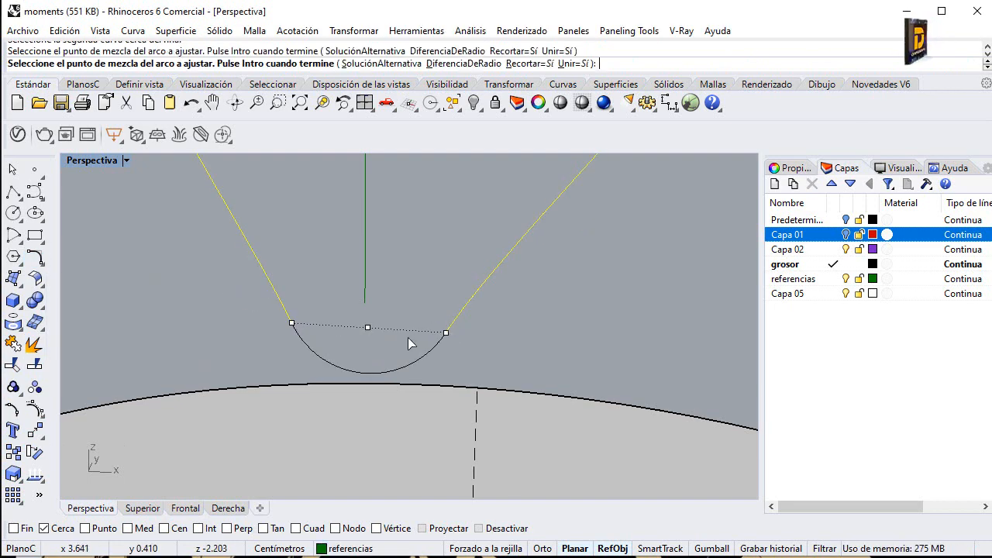
right_click_drag(411, 375, 434, 369)
Step: With the Quad snap enabled, extend the vertical reference line's lower end to the lowest point of the blend arc
left_click(431, 285)
scroll(429, 349, "down", 8)
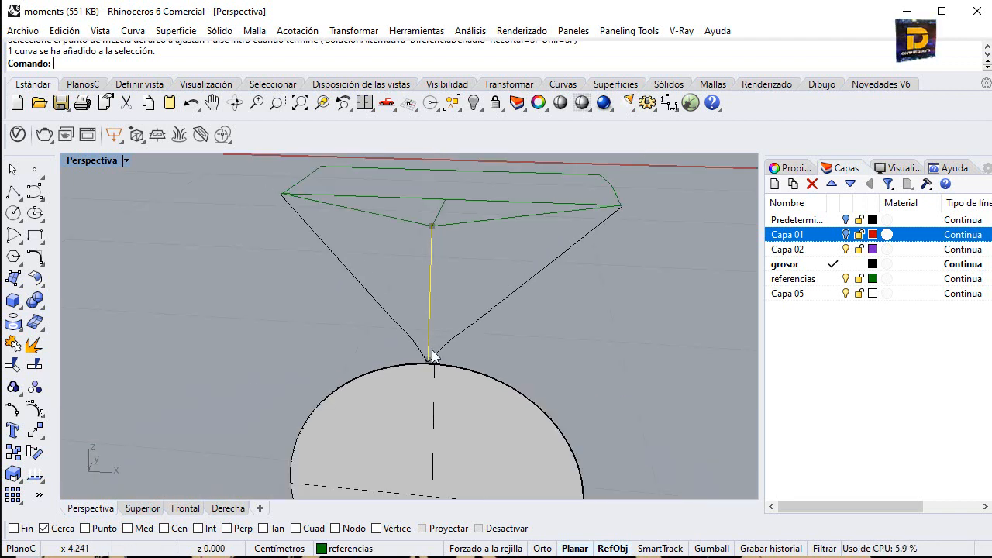
scroll(434, 352, "up", 3)
right_click_drag(576, 315, 435, 326)
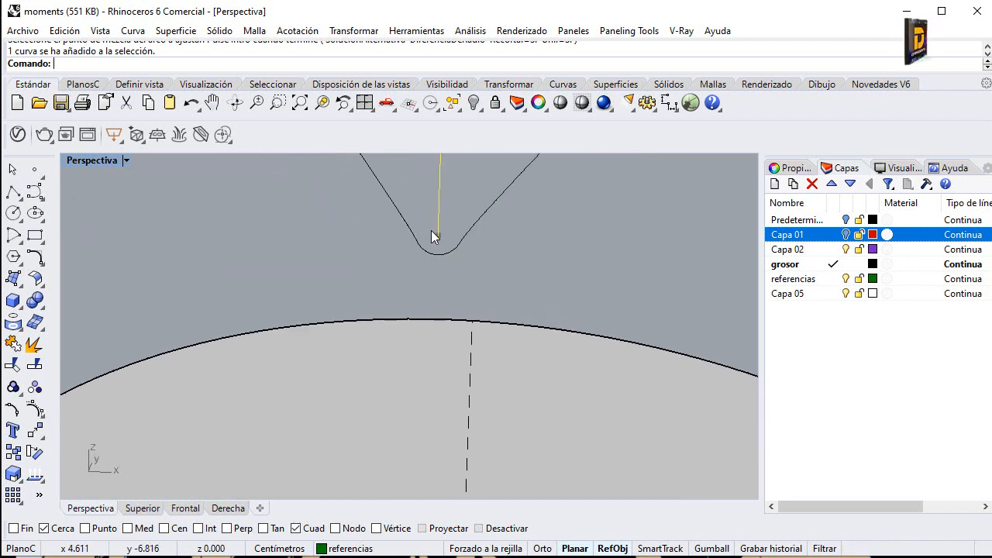
left_click_drag(437, 237, 438, 255)
Step: Split the joined V-shaped curve into two halves, using the vertical reference line as the cutting object
left_click(446, 254)
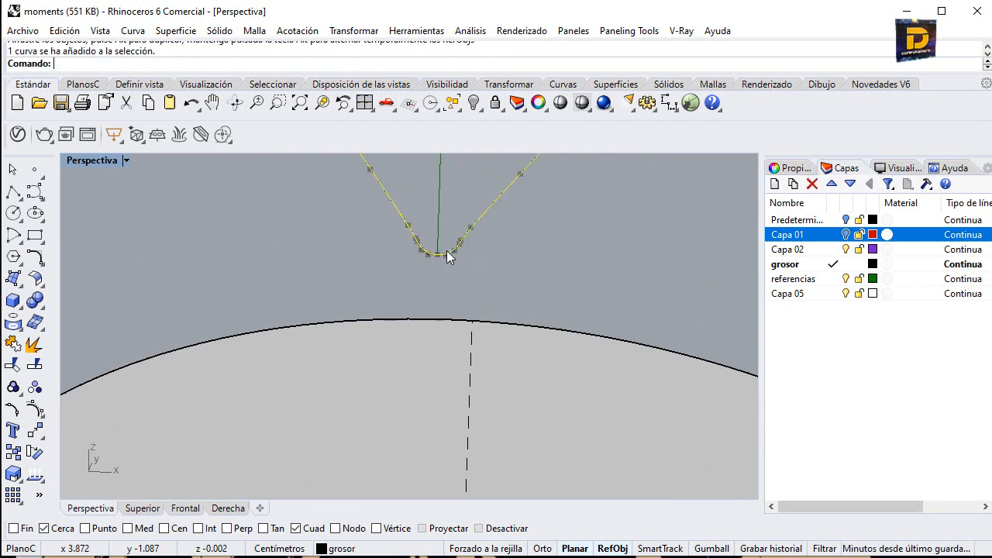
left_click(448, 296)
left_click(427, 251)
scroll(402, 278, "down", 5)
scroll(439, 297, "down", 3)
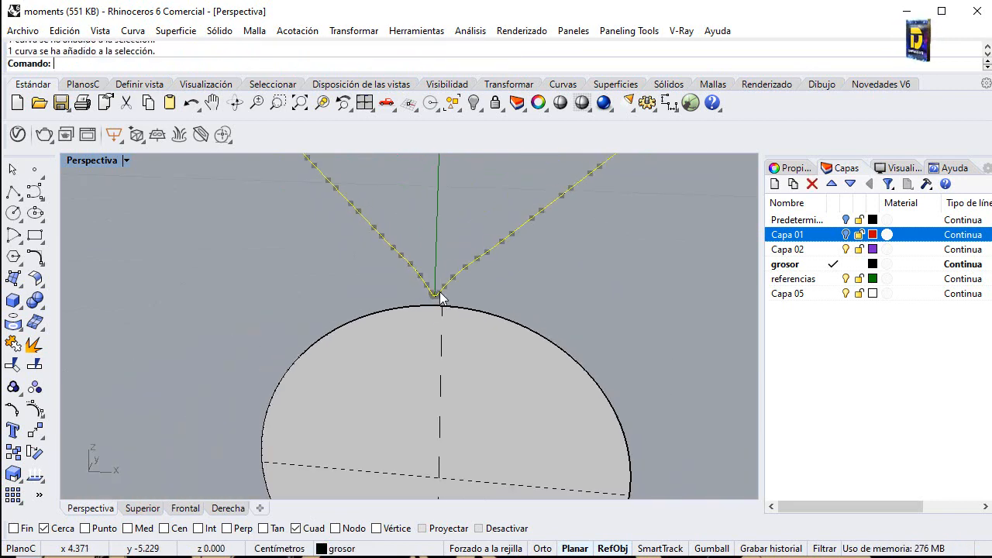
left_click(40, 367)
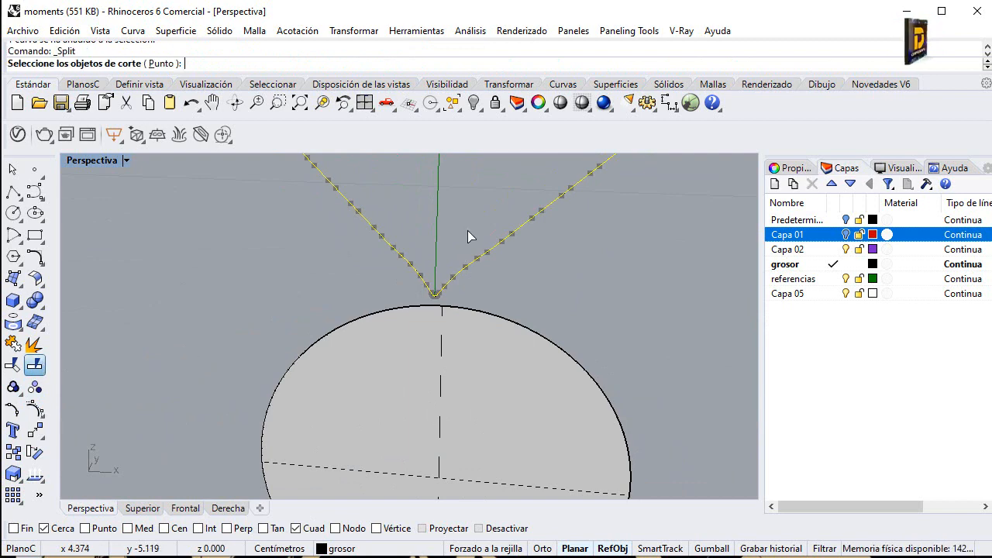
left_click(442, 237)
key("Return")
scroll(458, 283, "up", 2)
scroll(442, 293, "up", 1)
left_click(424, 314)
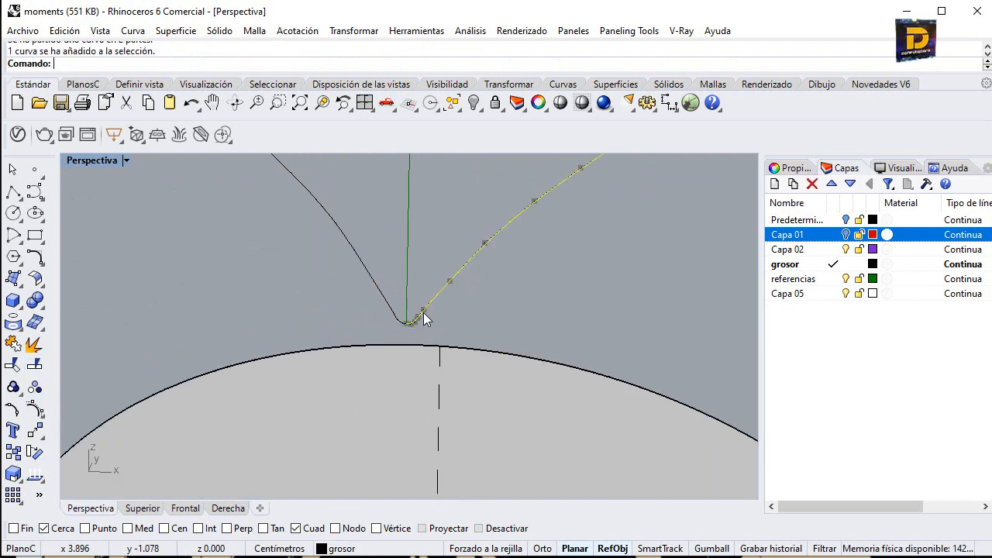
left_click(385, 311)
Step: Delete the tiny leftover curve segments at both upper front corners of the green outline
scroll(441, 294, "down", 5)
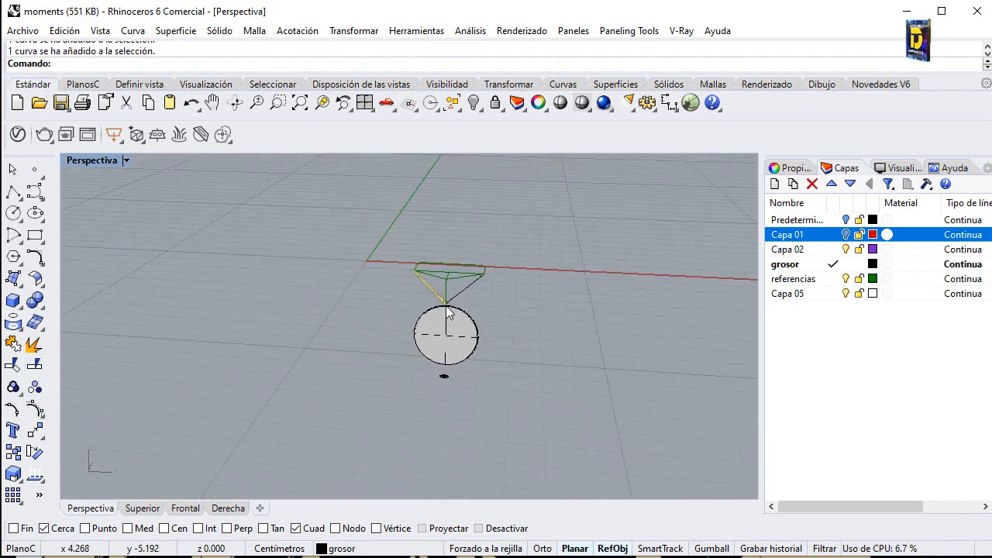
scroll(450, 245, "up", 8)
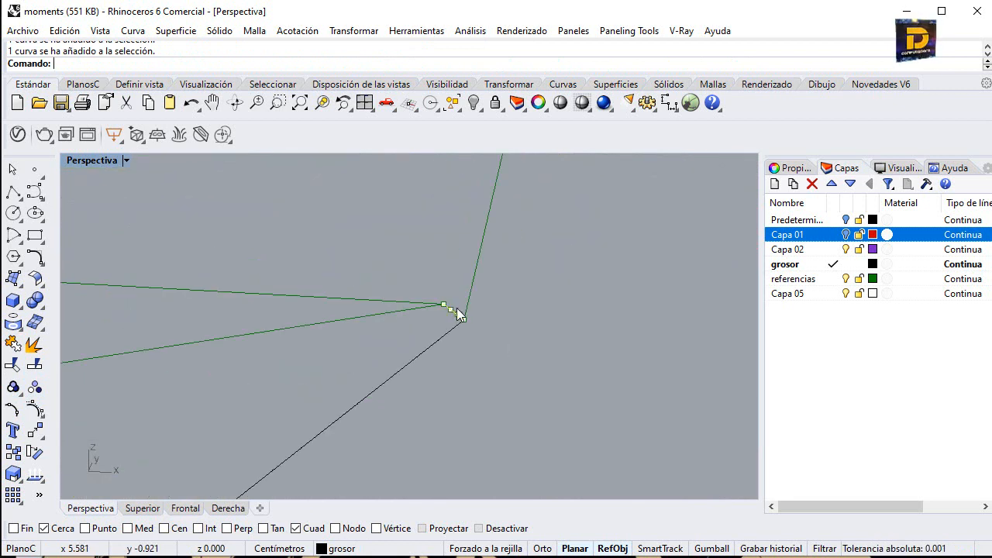
scroll(533, 325, "down", 2)
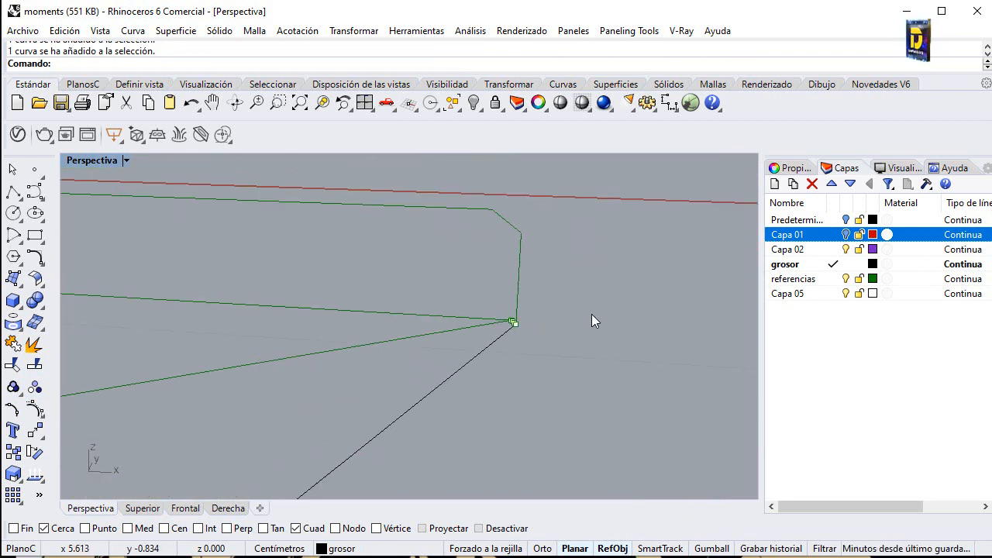
key("Delete")
scroll(588, 321, "down", 3)
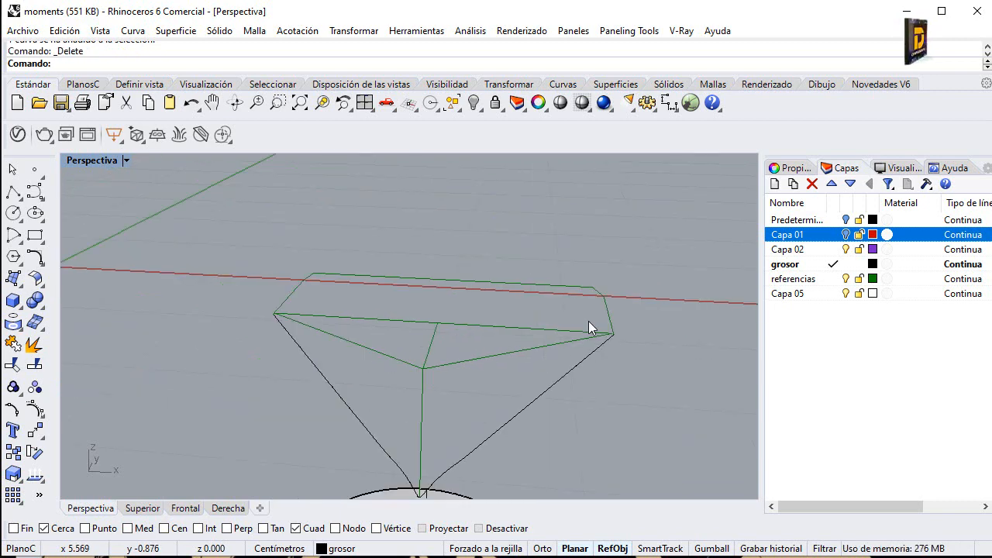
scroll(315, 320, "up", 5)
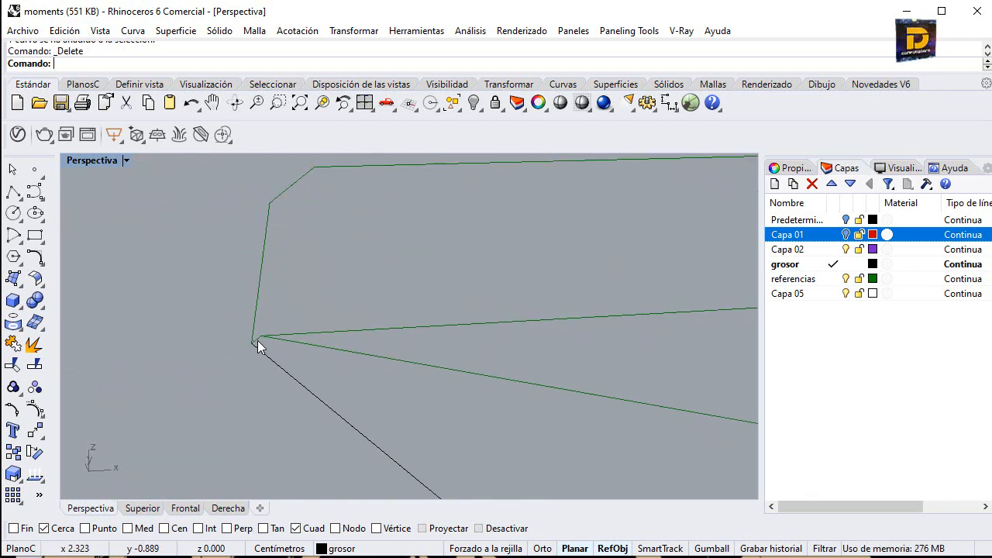
left_click(259, 339)
key("Delete")
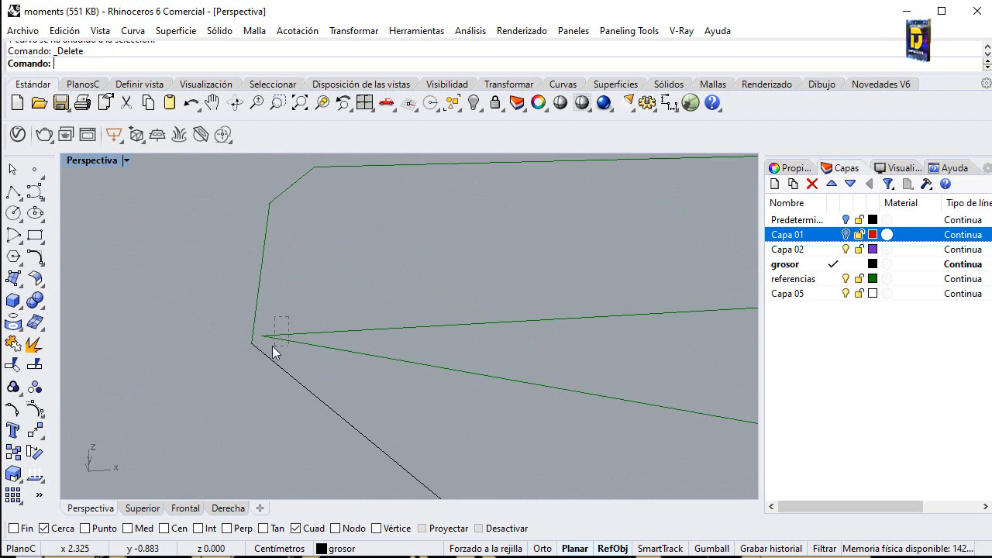
Step: With control points shown and only the End snap active, move the two green lines' left ends onto the outline's left front corner
left_click_drag(272, 346, 271, 347)
left_click(16, 474)
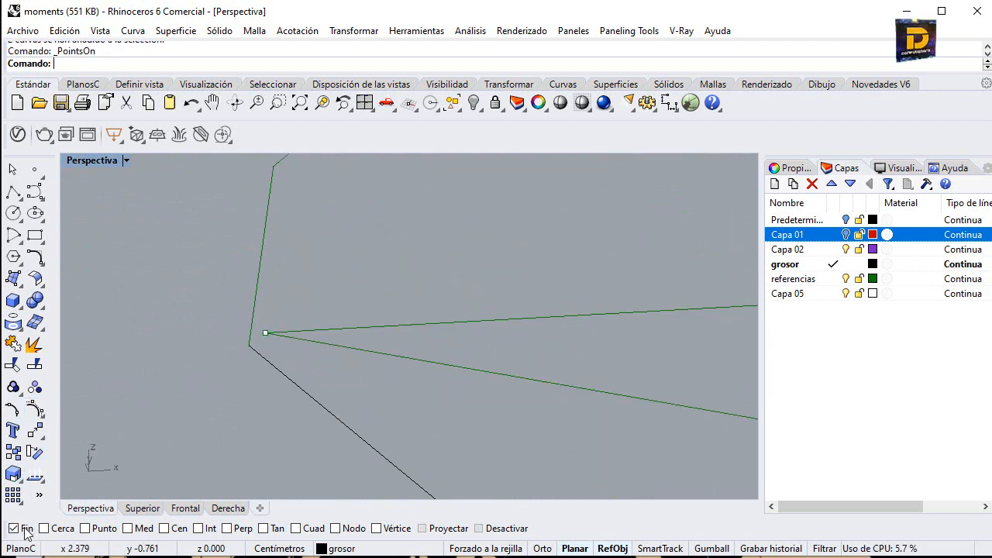
left_click_drag(275, 358, 248, 344)
scroll(197, 341, "down", 10)
right_click_drag(574, 351, 271, 329, "shift")
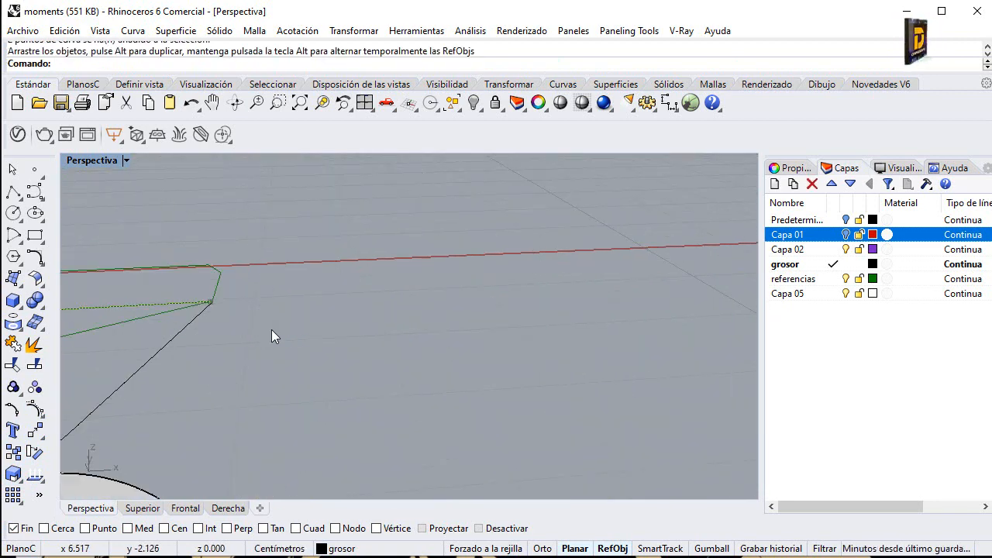
Step: Move the right end points of the straight and diagonal green lines onto the outline's right front corner
scroll(189, 286, "up", 4)
scroll(217, 309, "up", 10)
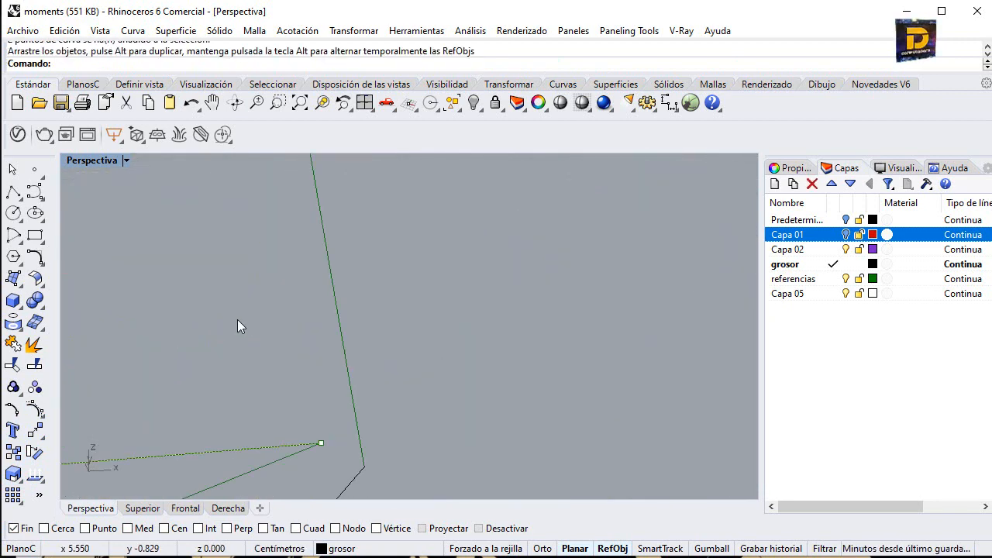
scroll(238, 319, "down", 2)
left_click(285, 380)
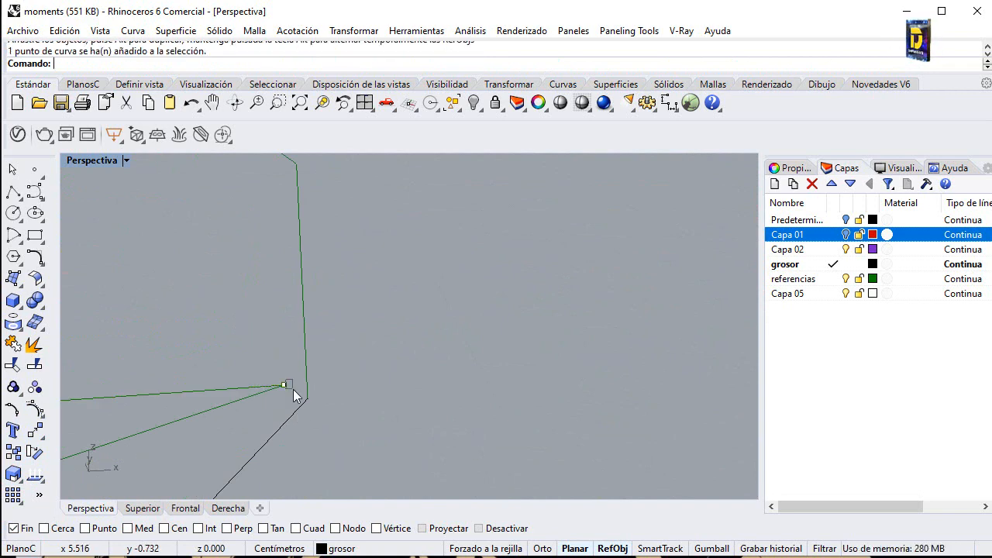
left_click_drag(313, 404, 307, 398)
scroll(459, 361, "down", 12)
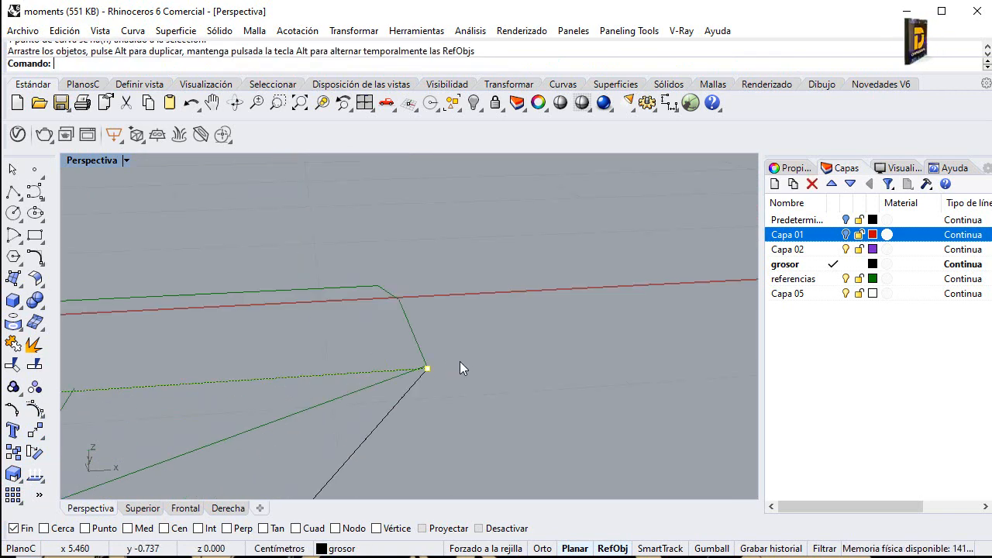
scroll(418, 376, "up", 2)
left_click(394, 368)
scroll(444, 351, "up", 3)
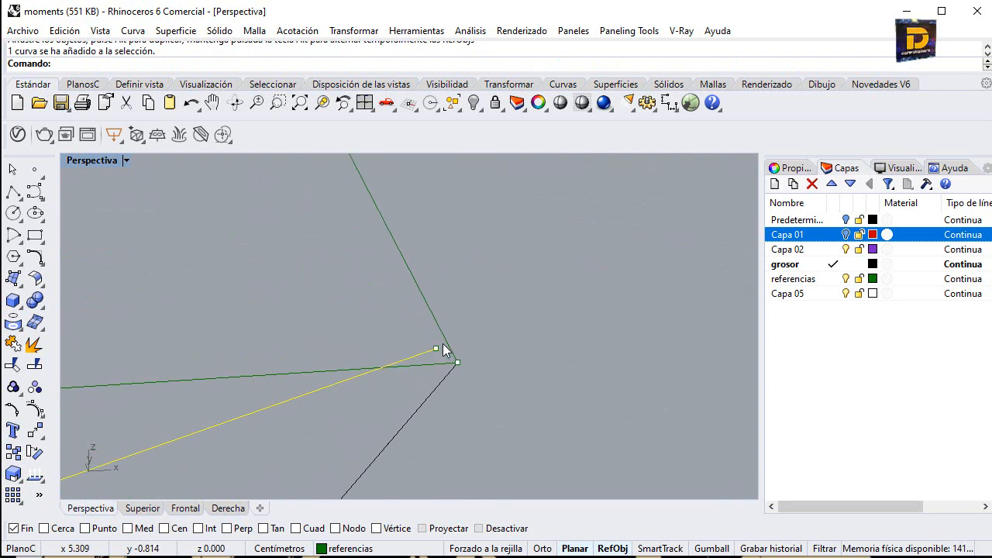
left_click_drag(438, 352, 458, 362)
scroll(497, 339, "down", 2)
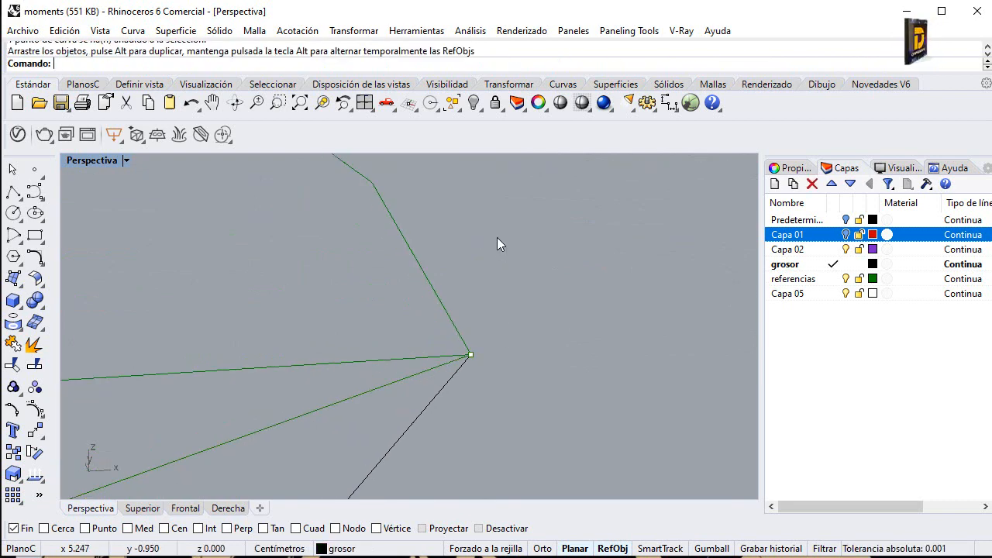
Step: Save the moments file
scroll(511, 263, "down", 5)
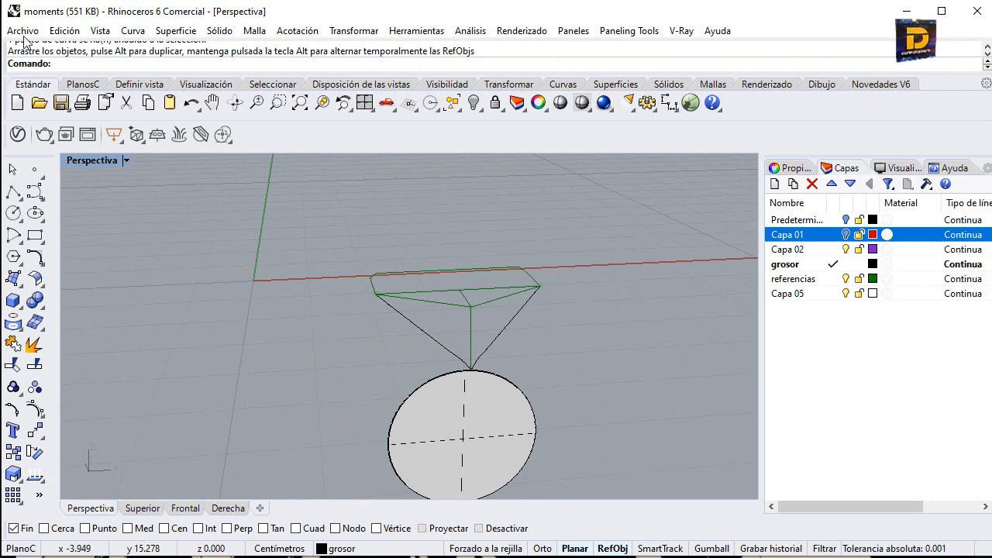
left_click(24, 31)
left_click(45, 101)
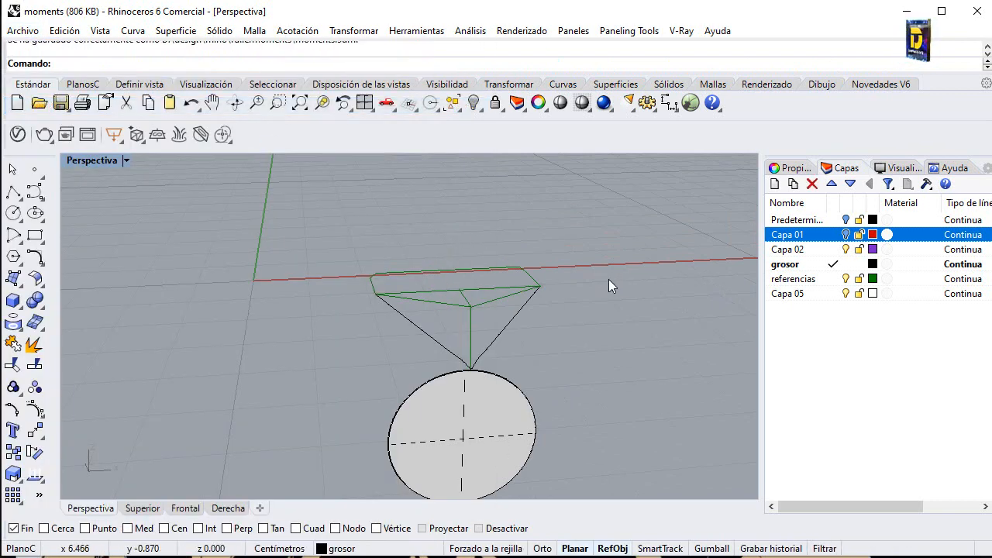
Step: Create the left front facet as a network surface from the left V curve, the upper diagonal line and the vertical line
right_click_drag(609, 286, 480, 312)
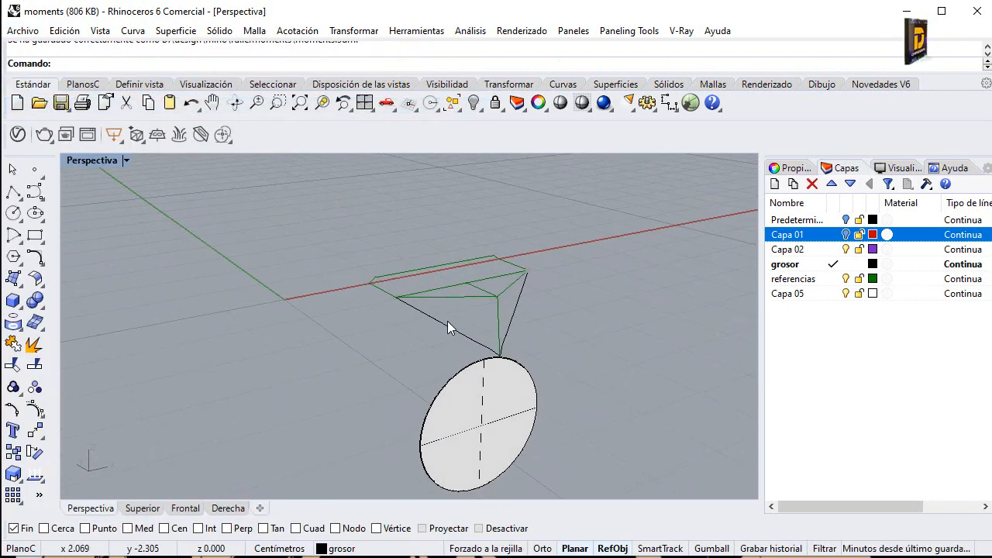
left_click(19, 281)
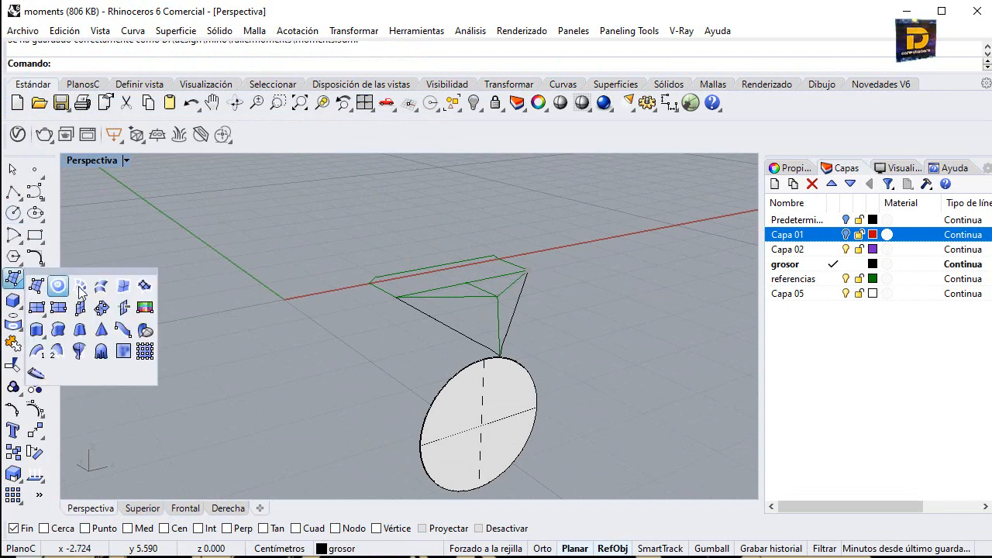
left_click(58, 286)
left_click(475, 341)
left_click(472, 298)
left_click(498, 324)
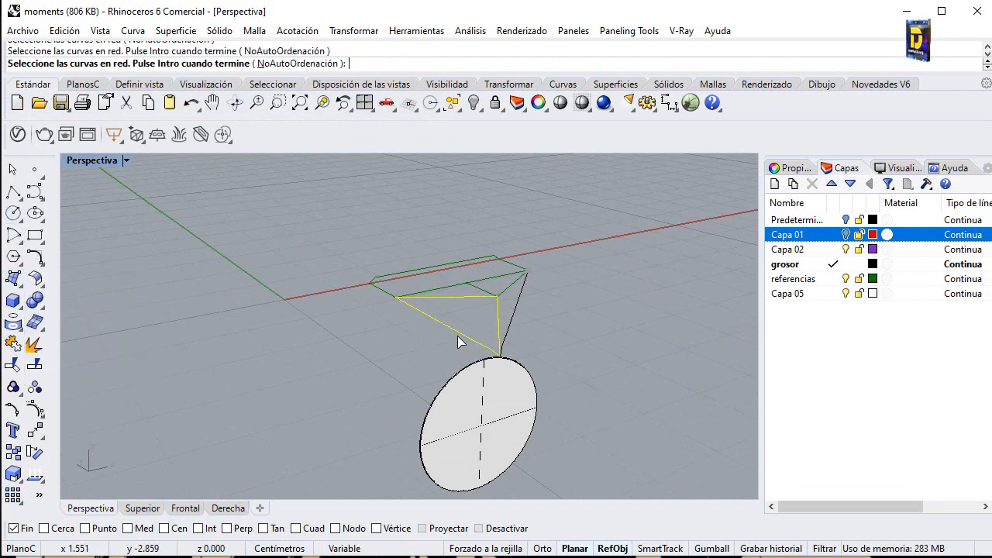
right_click(459, 342)
key("Return")
Step: Create the right front facet as a network surface from the right V curve, the vertical line and the right diagonal, with Position edge matching
scroll(485, 359, "up", 5)
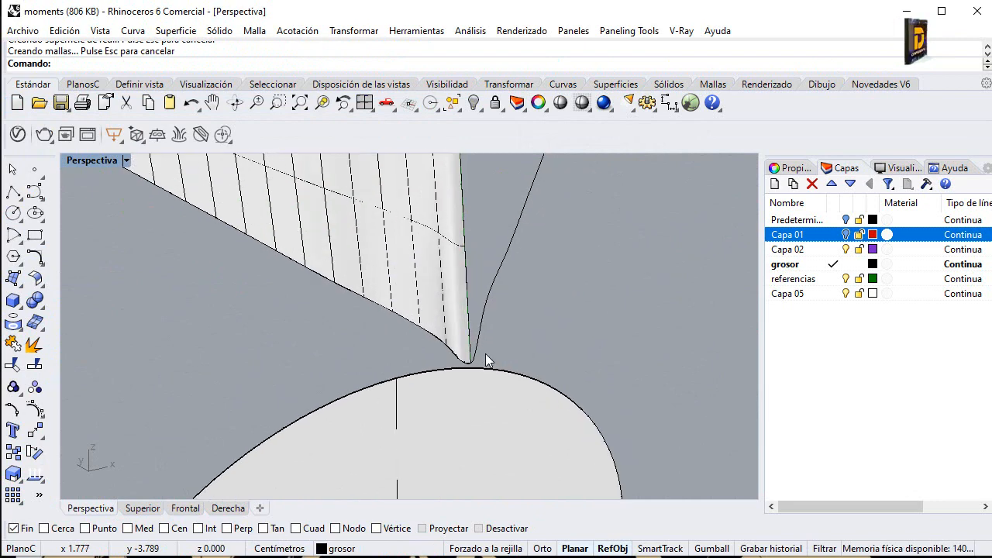
right_click(492, 347)
left_click(482, 324)
scroll(502, 341, "down", 8)
left_click(494, 259)
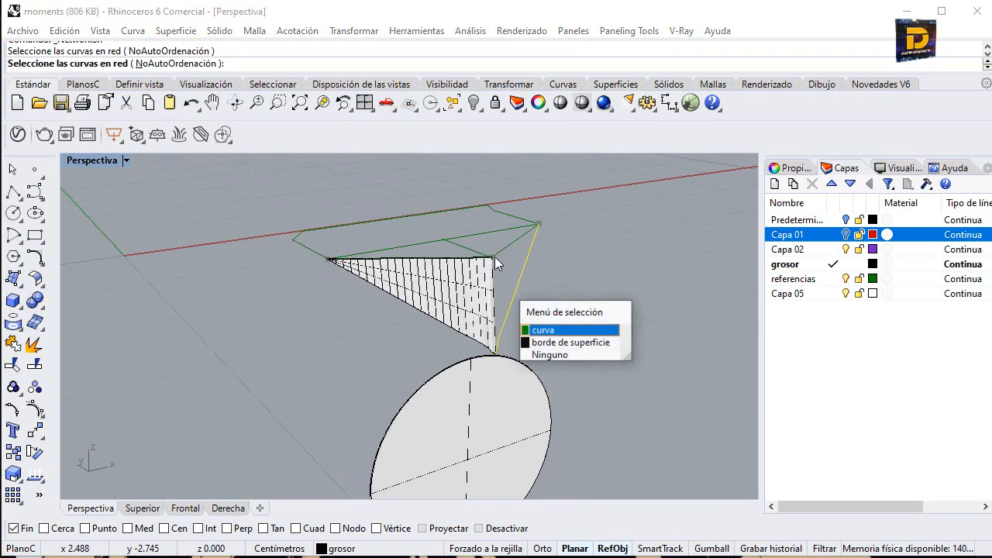
left_click(541, 332)
left_click(509, 248)
right_click(543, 307)
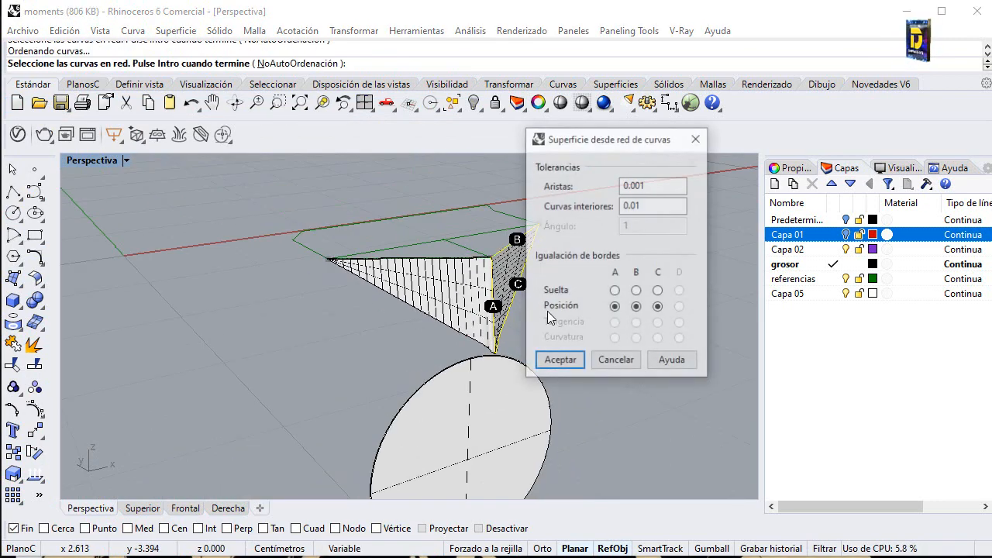
key("Return")
Step: Show all hidden objects and examine how the facets' lower tip meets the ring body
left_click(473, 104)
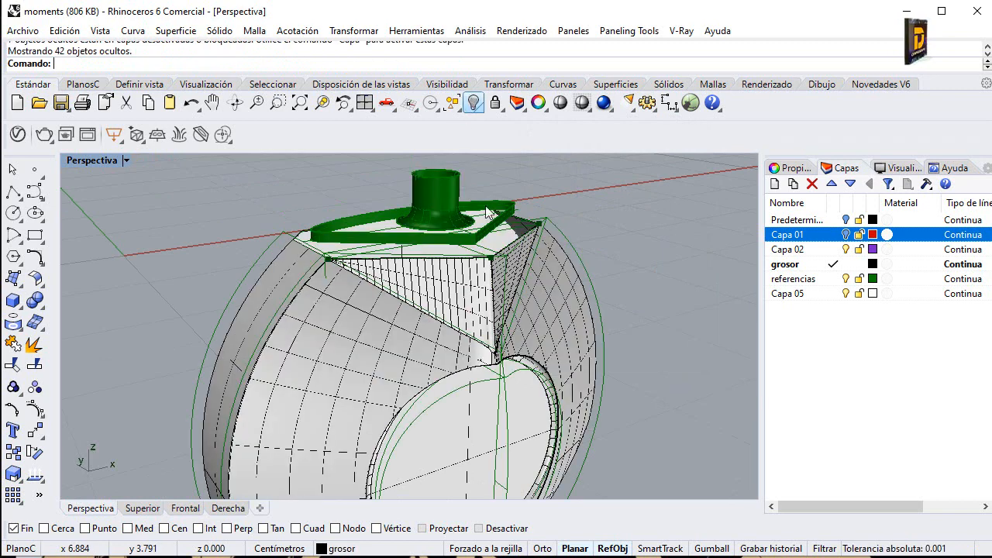
scroll(478, 388, "up", 6)
scroll(474, 387, "up", 4)
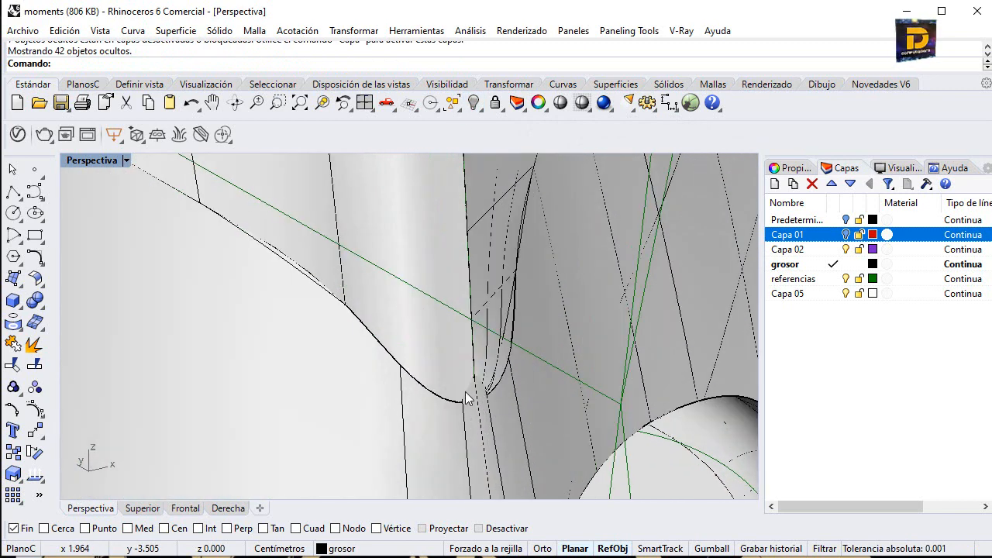
Step: Hide the front facets temporarily to examine the body's upper edge beneath them, and restore the hidden objects
left_click(302, 314)
left_click(294, 370)
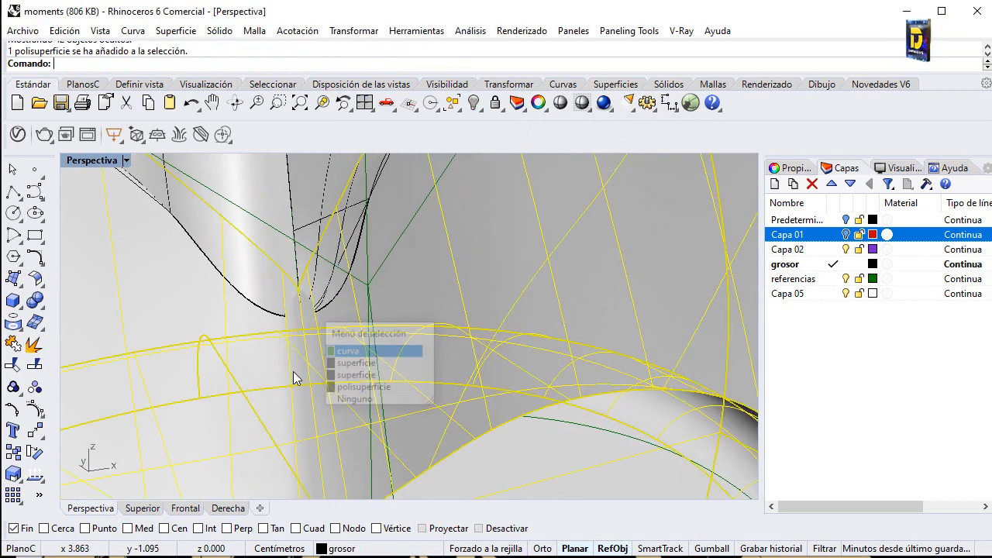
scroll(328, 336, "down", 5)
right_click_drag(370, 325, 365, 328)
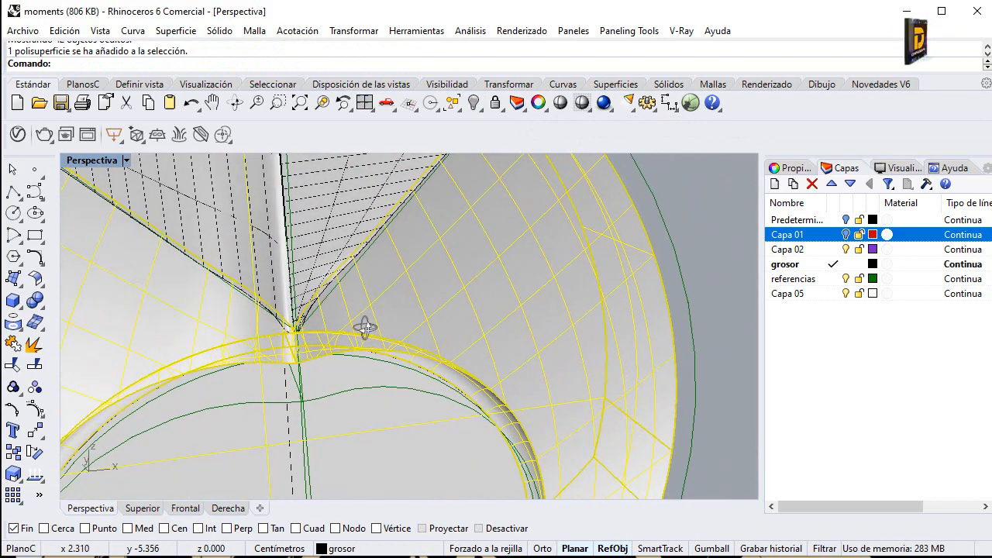
scroll(379, 332, "down", 6)
scroll(334, 307, "up", 6)
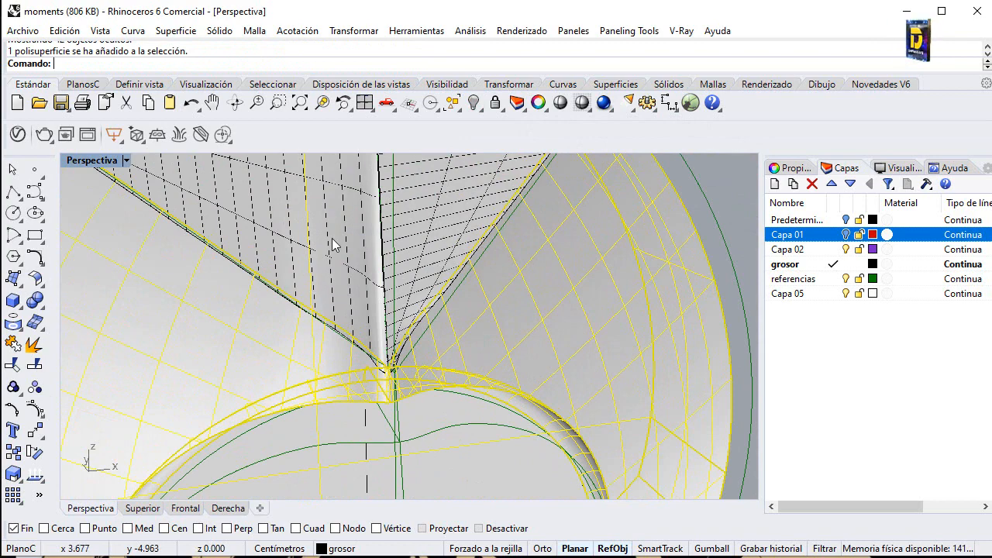
left_click(361, 240)
left_click(454, 102)
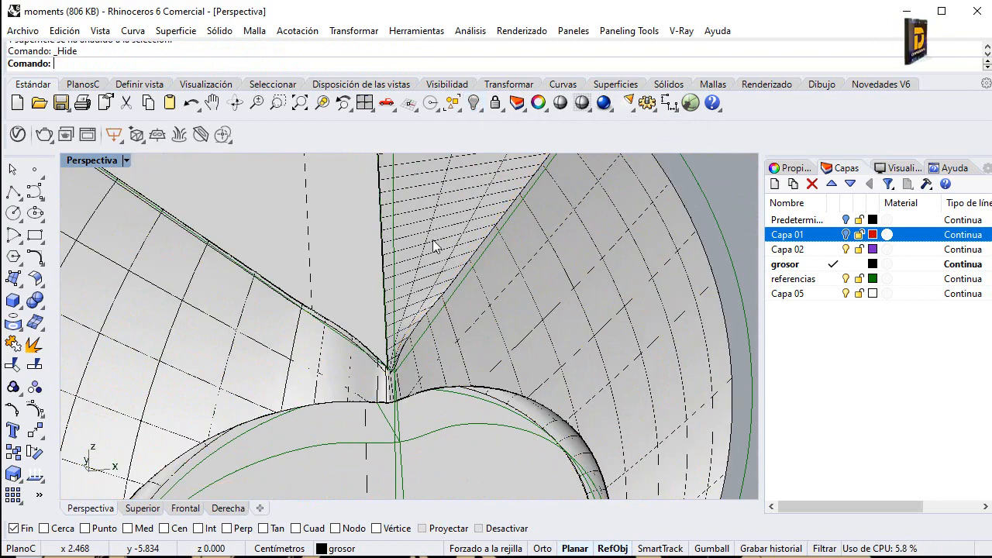
left_click(473, 104)
scroll(469, 273, "down", 4)
scroll(469, 273, "up", 5)
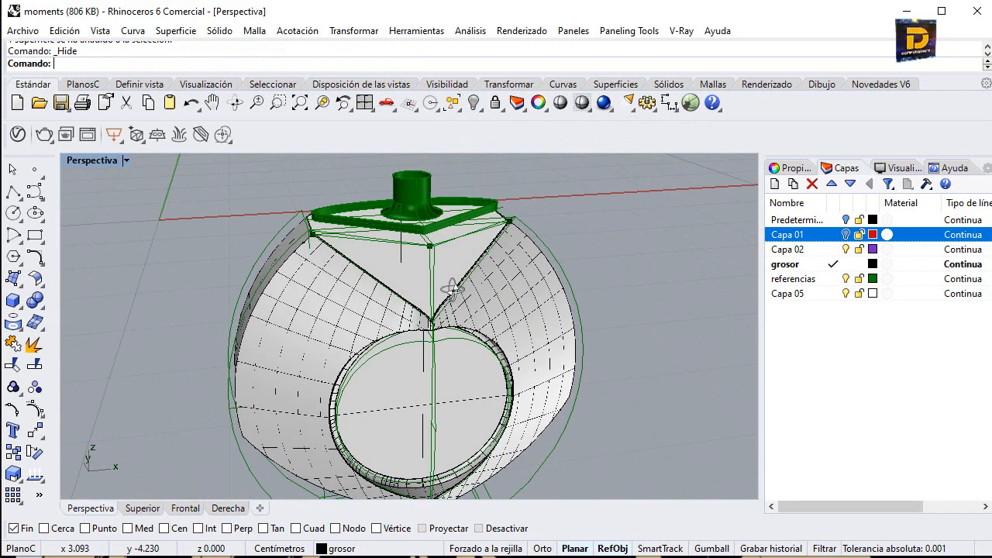
left_click(478, 266)
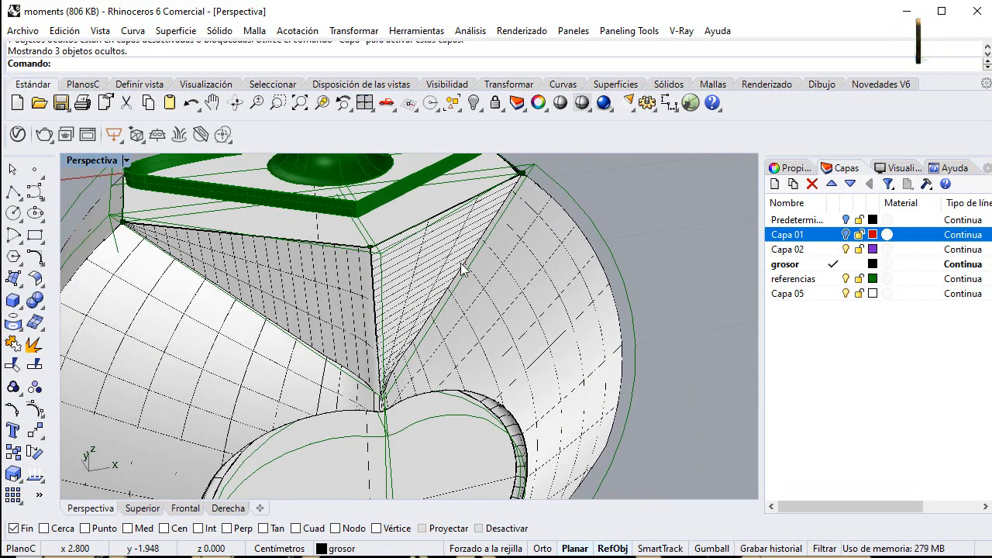
Step: Hide the green V-shaped reference curve running beside the front facets' lower edges
scroll(522, 184, "up", 2)
left_click(527, 178)
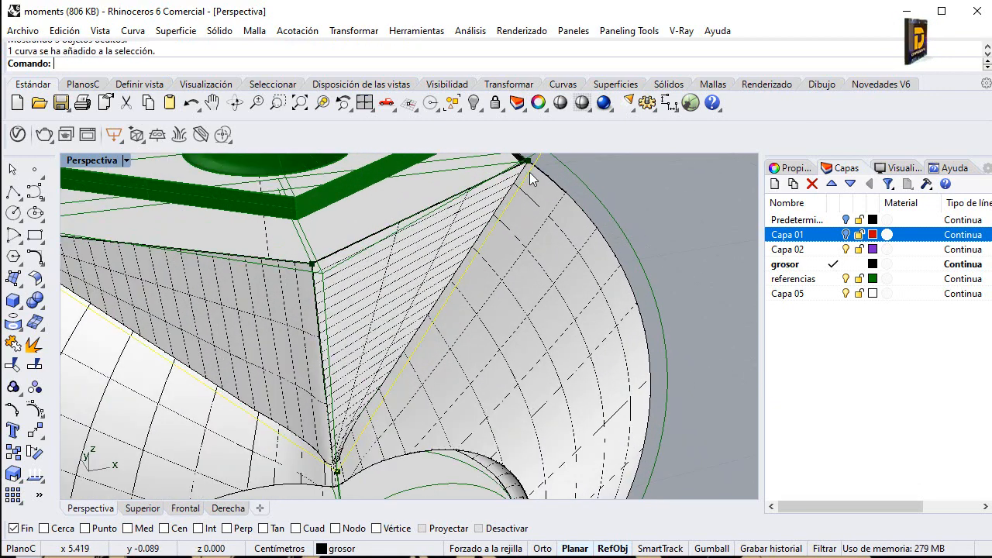
left_click(472, 104)
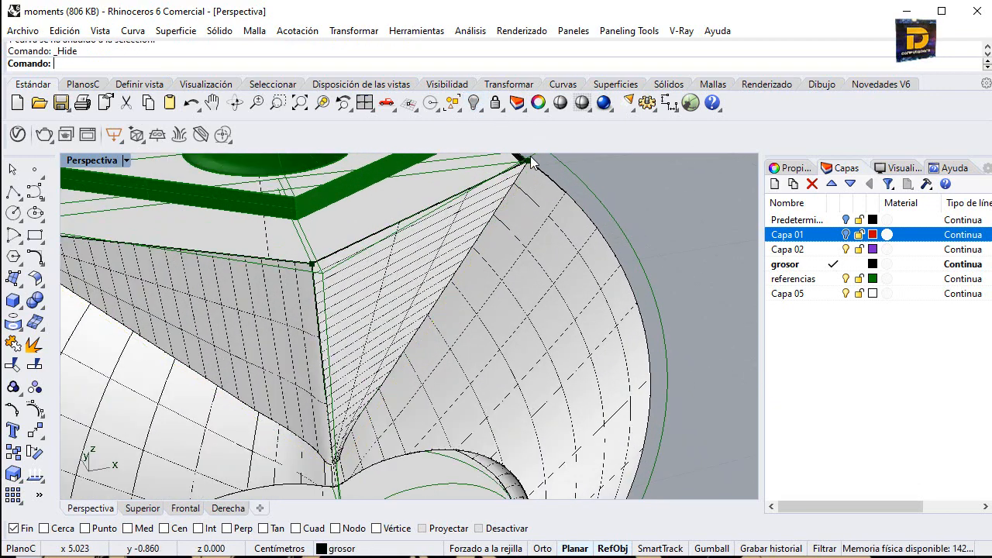
Step: Isolate the left and right rounded V curves together with the ring's outer body surface
double_click(101, 157)
scroll(348, 414, "down", 8)
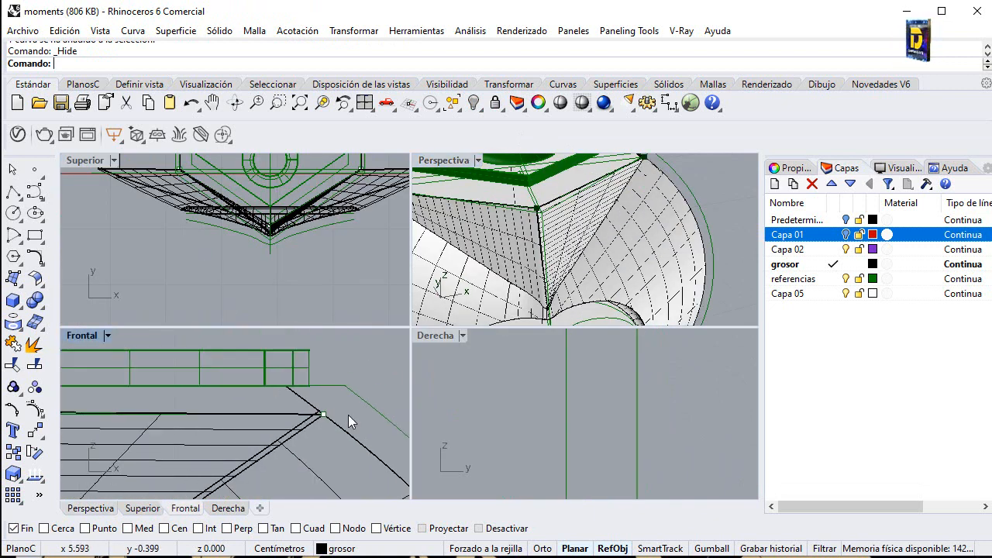
right_click_drag(205, 459, 274, 413)
scroll(274, 413, "up", 6)
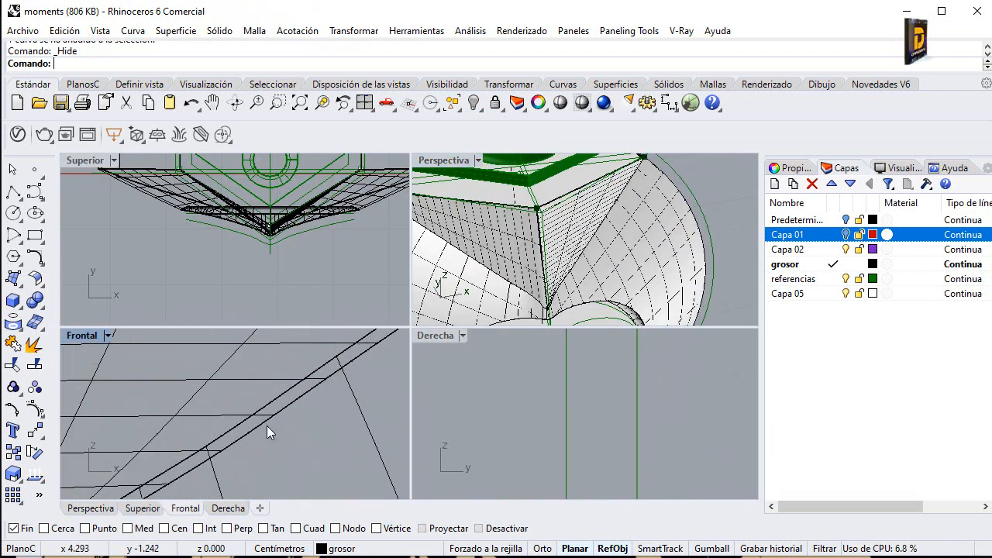
scroll(284, 413, "down", 5)
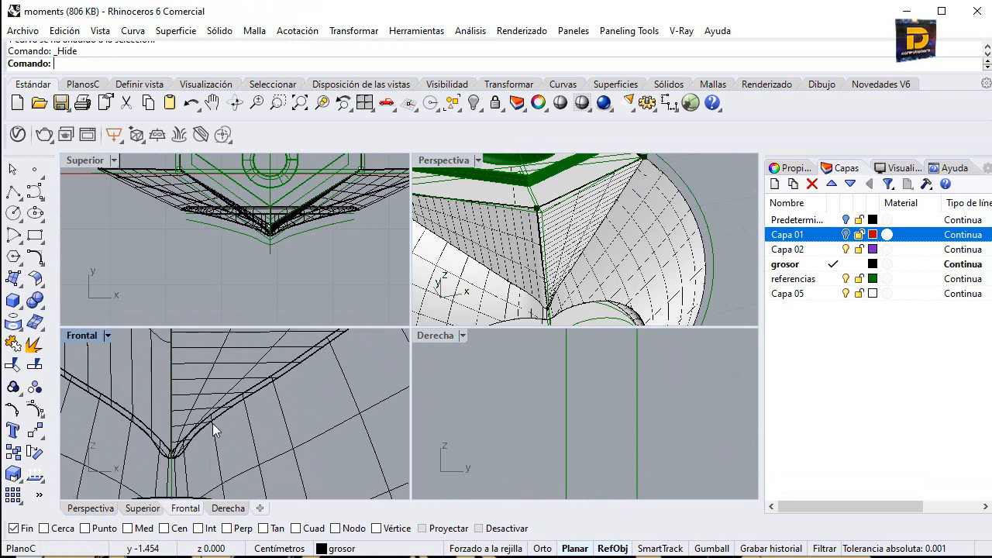
left_click(223, 417)
left_click(261, 455)
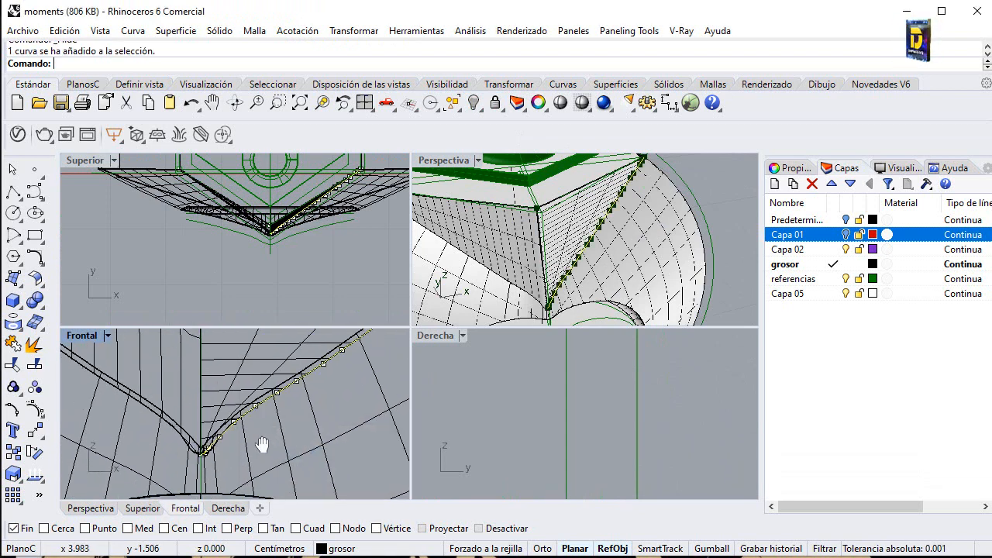
scroll(255, 448, "up", 2)
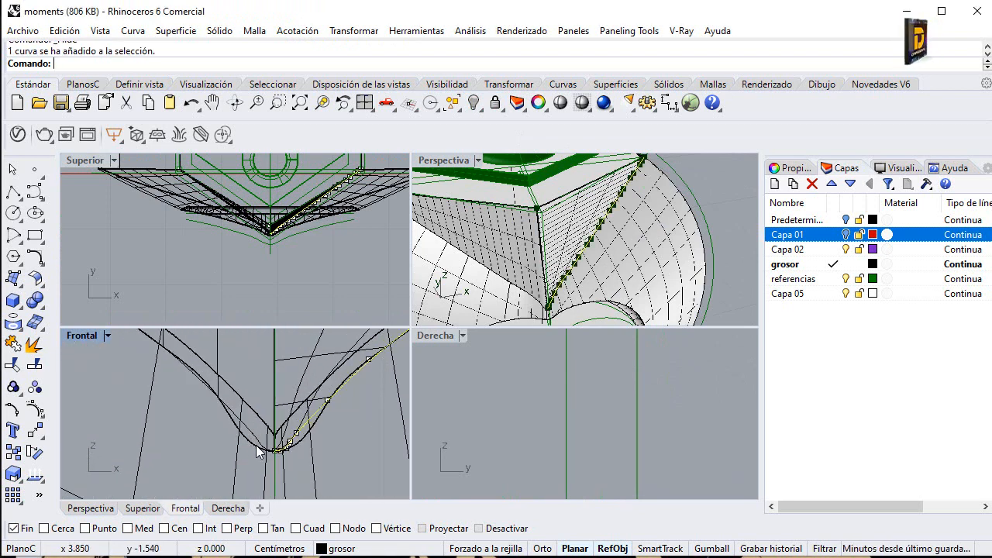
left_click(258, 454, "shift")
left_click(264, 400, "ctrl")
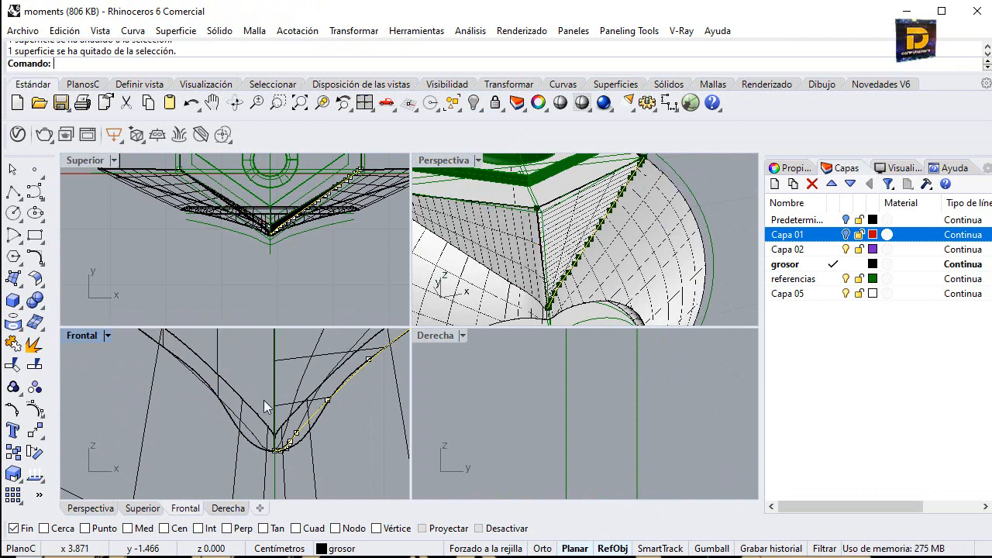
scroll(262, 453, "up", 1)
left_click(273, 459)
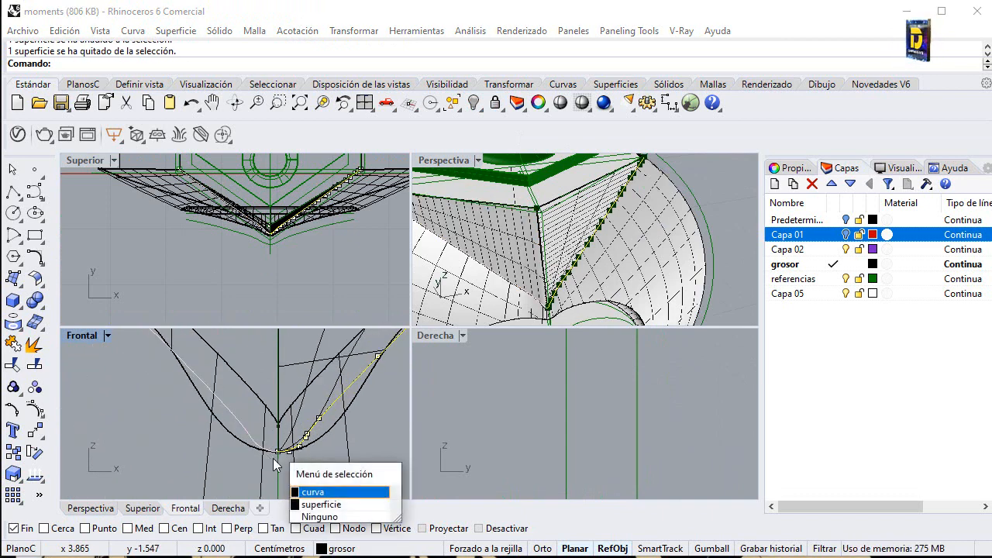
left_click(314, 492)
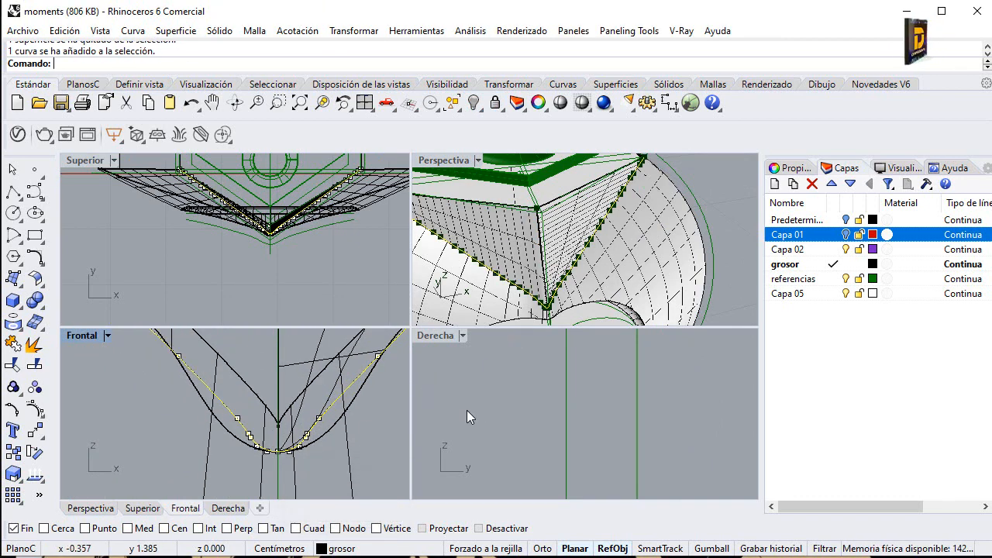
scroll(284, 422, "down", 7)
scroll(573, 280, "up", 5)
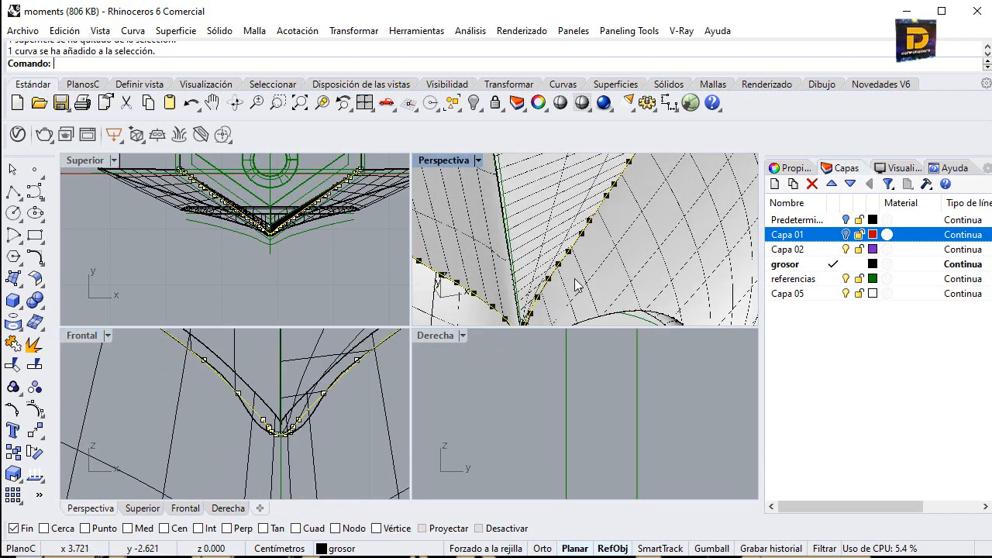
scroll(541, 253, "down", 7)
scroll(542, 263, "down", 3)
scroll(571, 237, "up", 5)
left_click(571, 238)
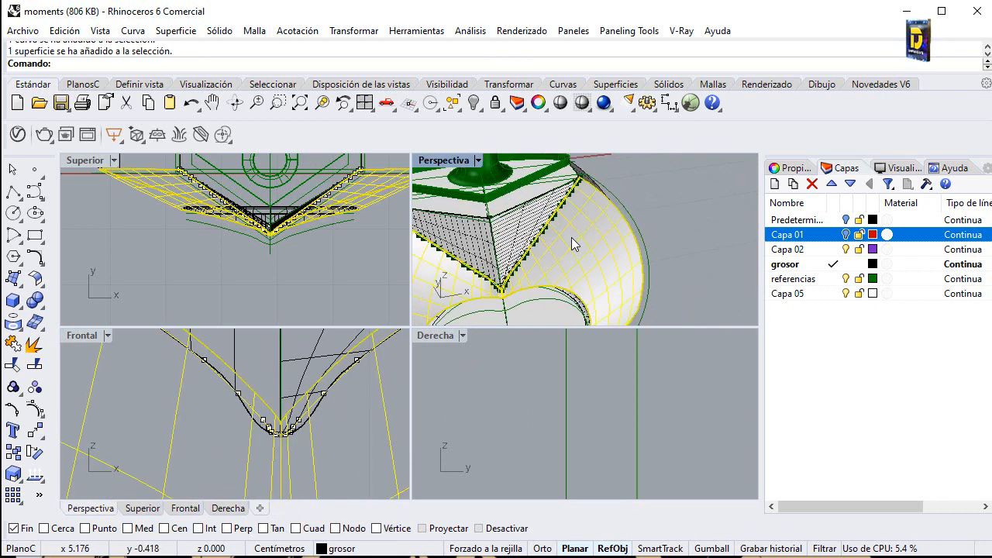
left_click(474, 102)
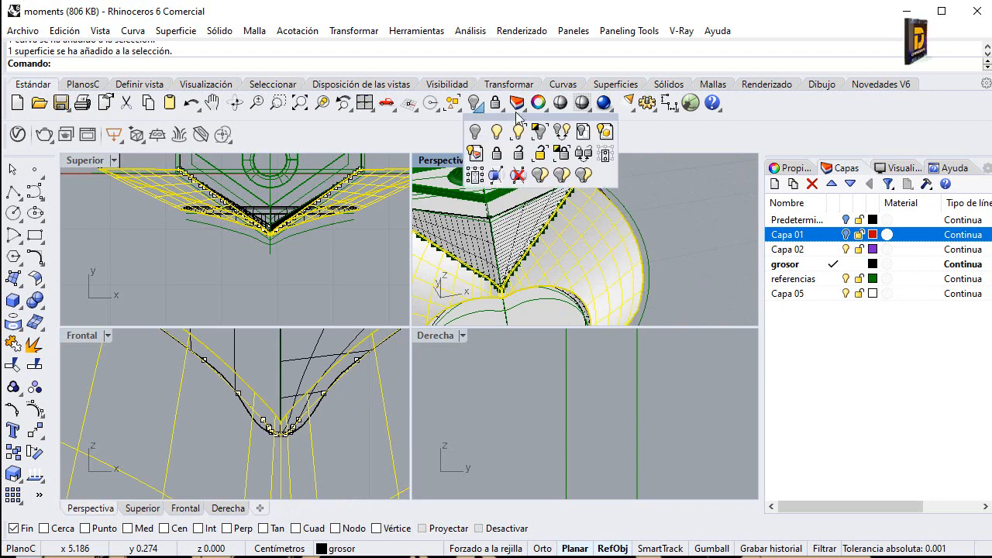
left_click(541, 132)
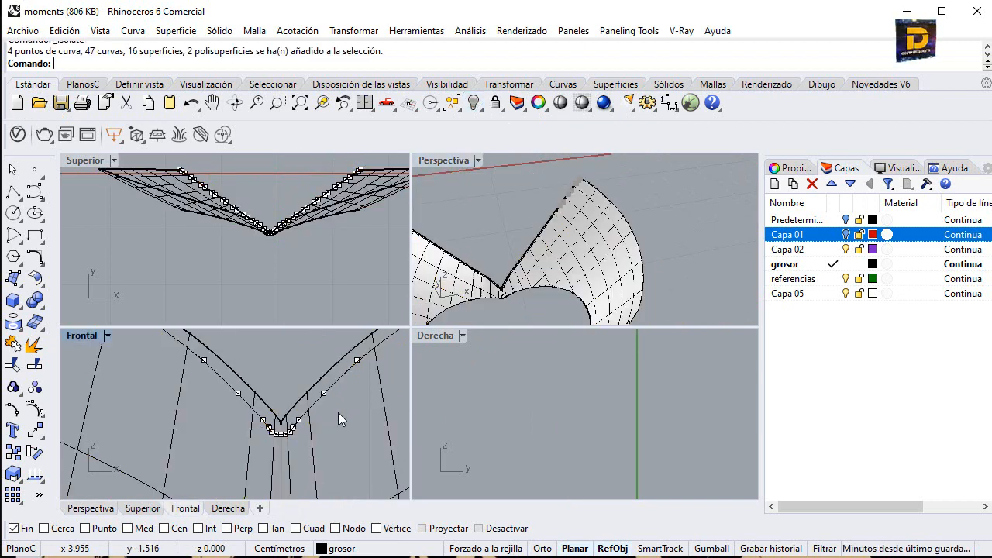
Step: Trim away the strip of the ring's outer surface above the two rounded V curves in the front view
left_click(323, 392)
left_click(268, 424, "shift")
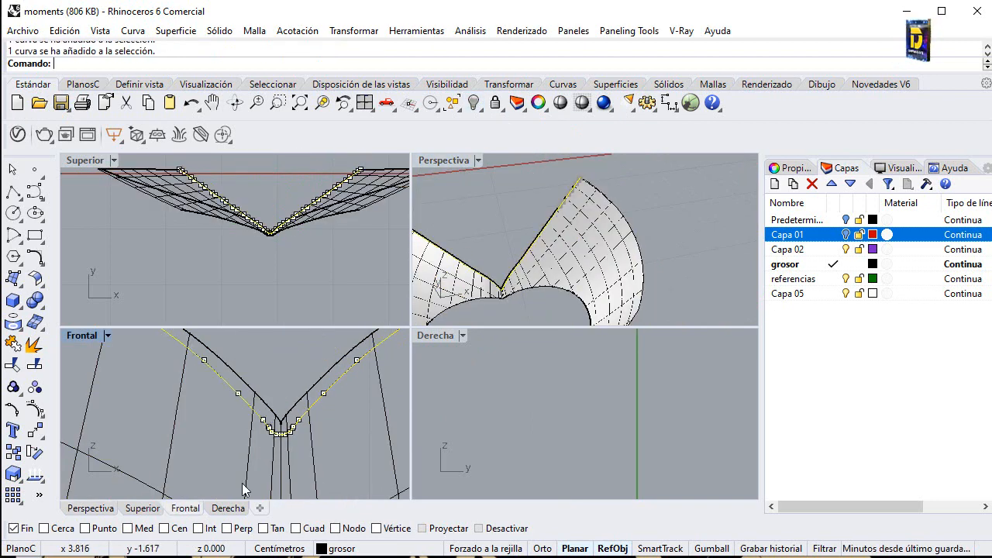
double_click(81, 335)
scroll(323, 378, "up", 3)
right_click_drag(95, 193, 294, 314)
scroll(286, 263, "up", 14)
scroll(198, 264, "down", 16)
scroll(181, 248, "down", 13)
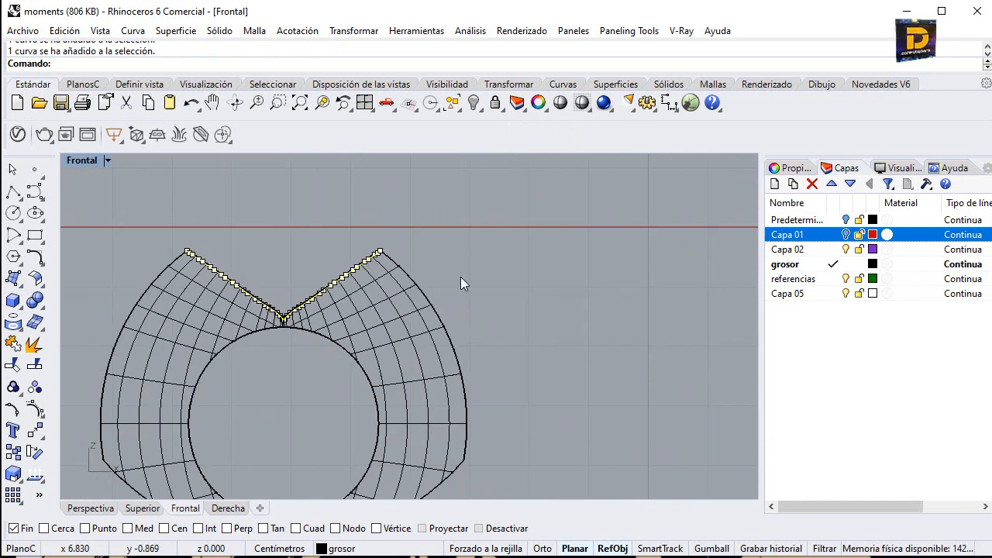
scroll(395, 253, "up", 20)
scroll(434, 242, "down", 12)
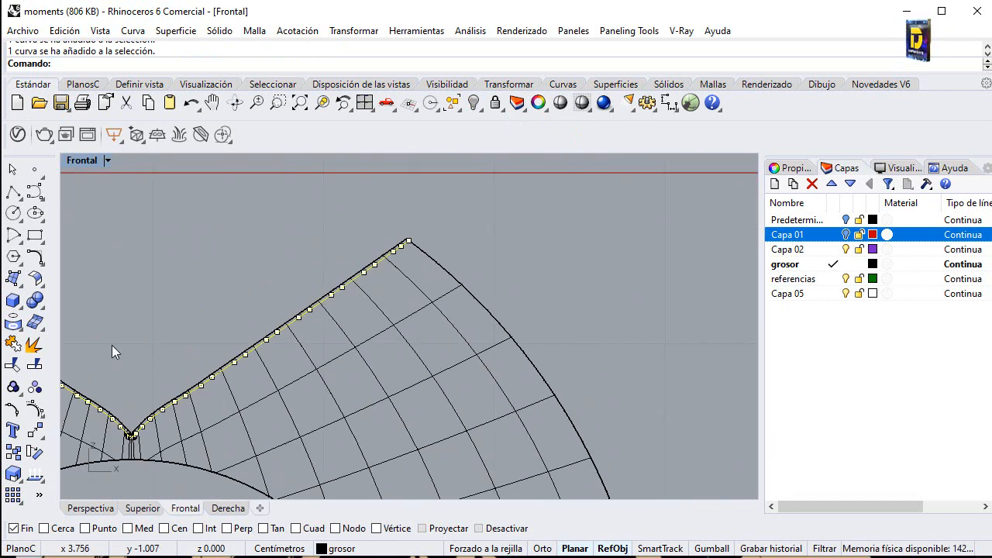
left_click(12, 365)
scroll(251, 361, "up", 5)
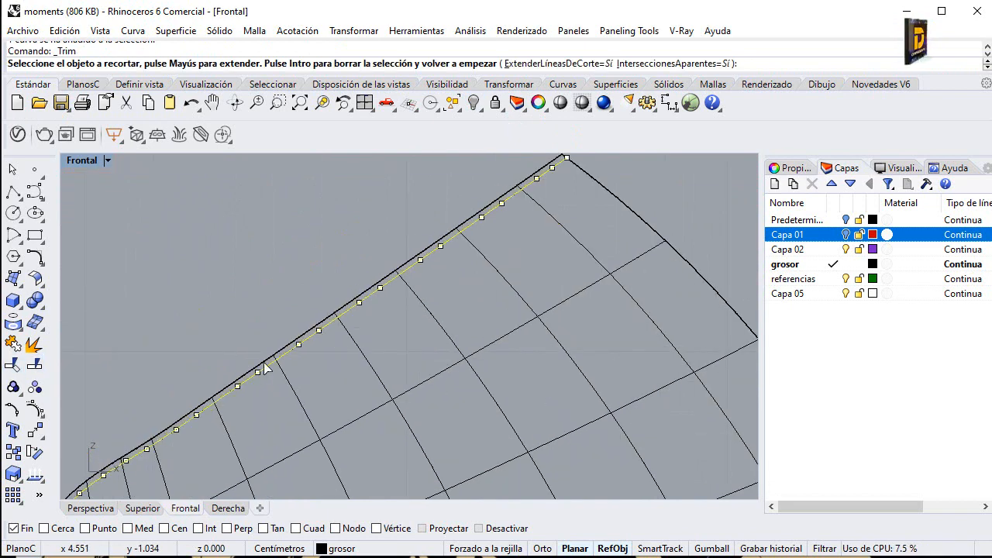
left_click(265, 364)
scroll(277, 326, "down", 10)
scroll(295, 372, "up", 8)
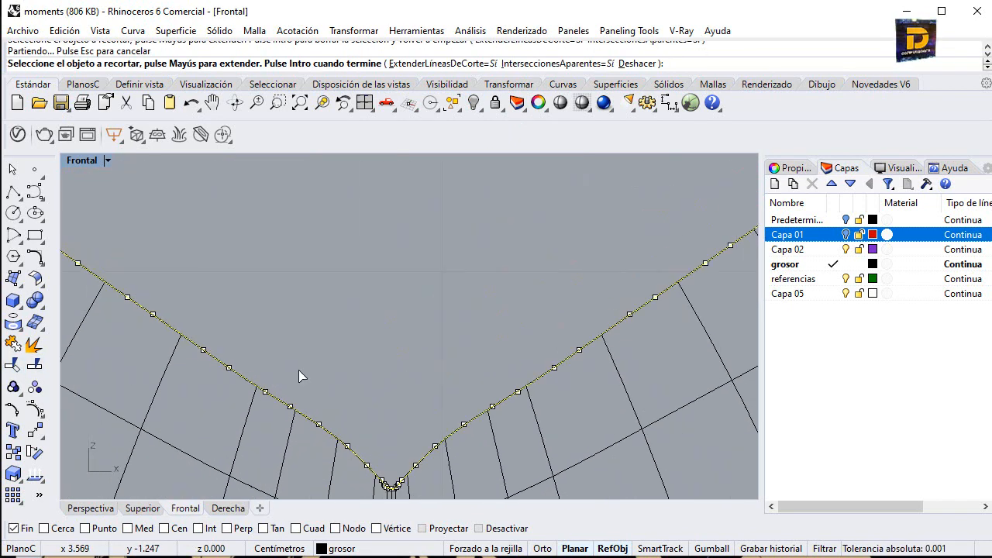
scroll(349, 360, "down", 4)
scroll(134, 241, "up", 4)
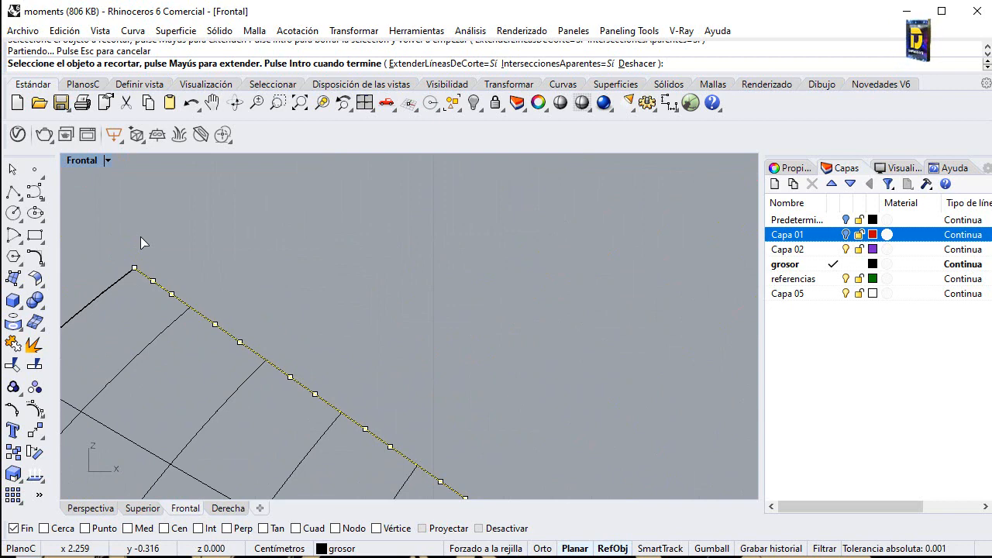
key("Return")
Step: Show all hidden objects and check the trimmed edge against the facets' lower tip
scroll(221, 246, "down", 6)
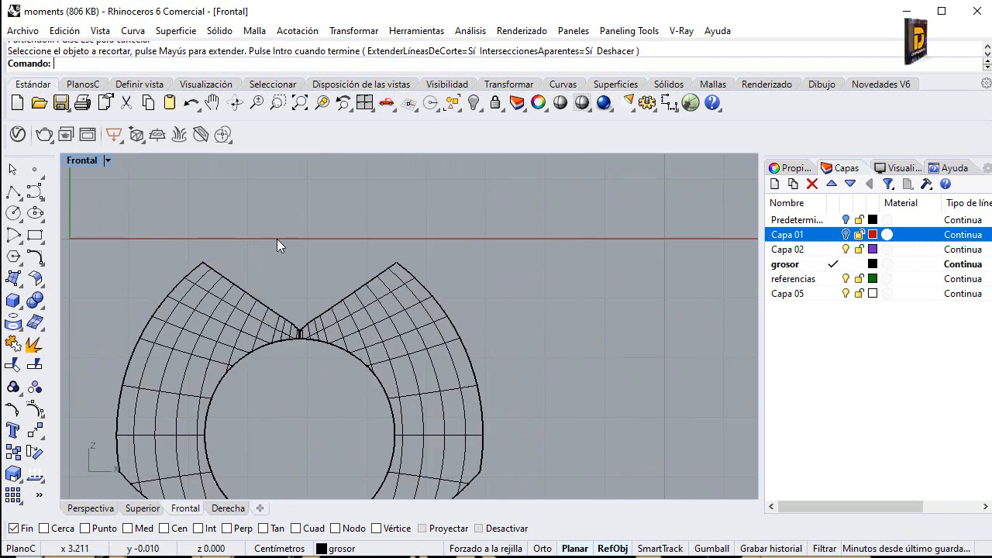
scroll(331, 321, "up", 6)
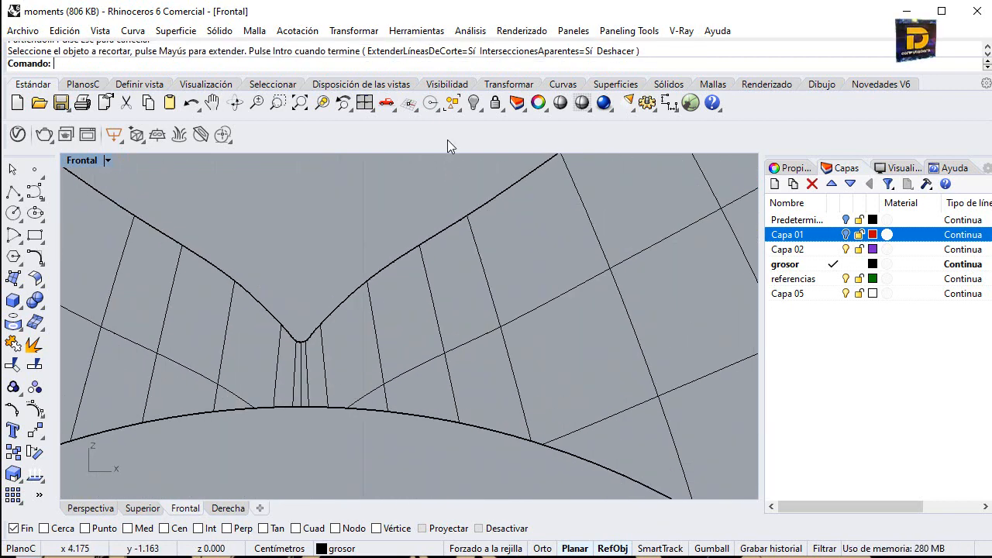
left_click(473, 103)
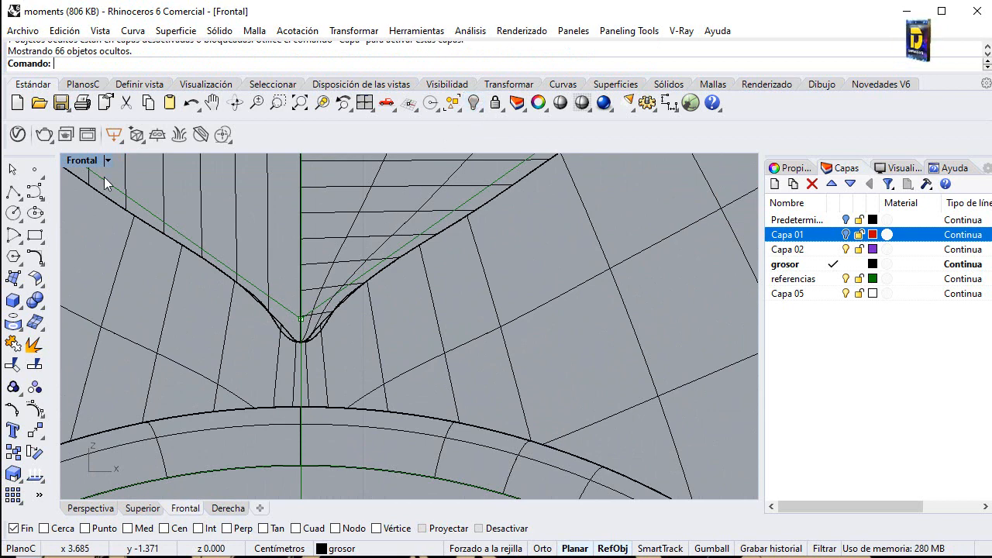
scroll(282, 329, "up", 1)
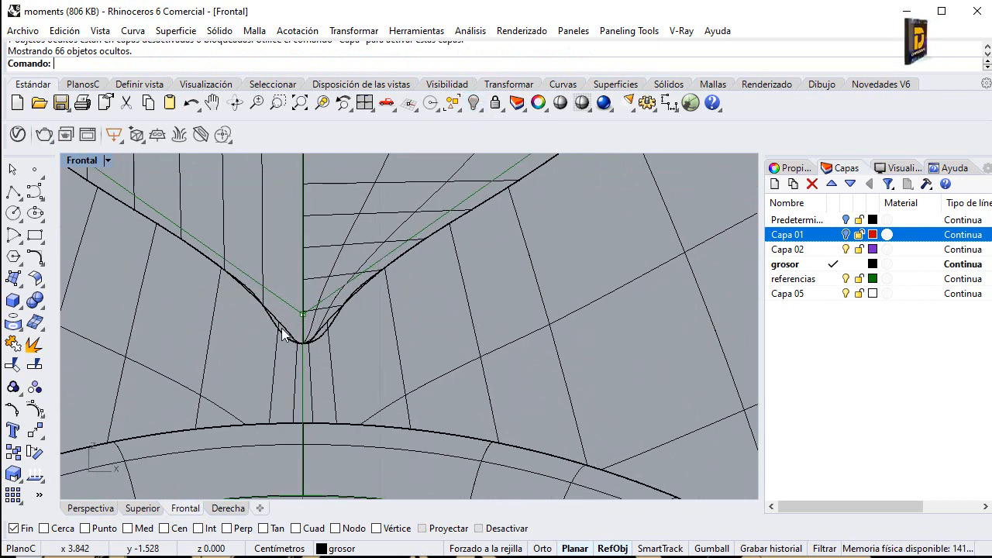
Step: Isolate the left and right rounded V curves together with the two front facet surfaces
left_click(303, 339)
left_click(328, 369)
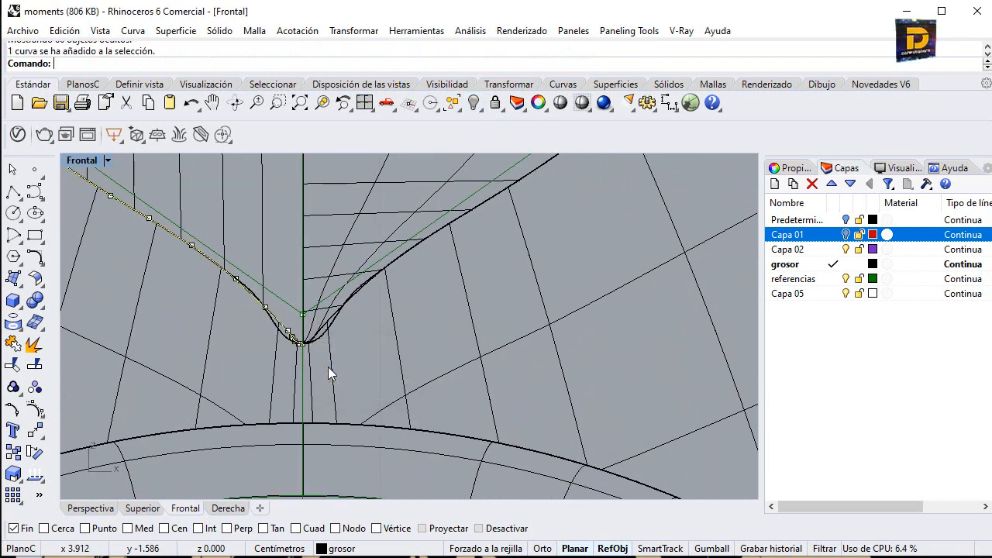
scroll(326, 336, "up", 4)
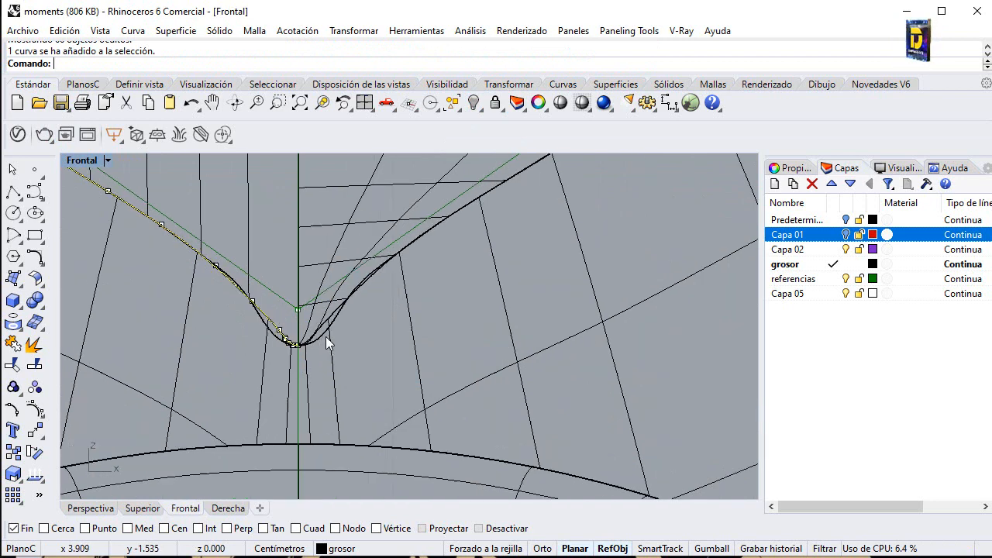
left_click(315, 325, "shift")
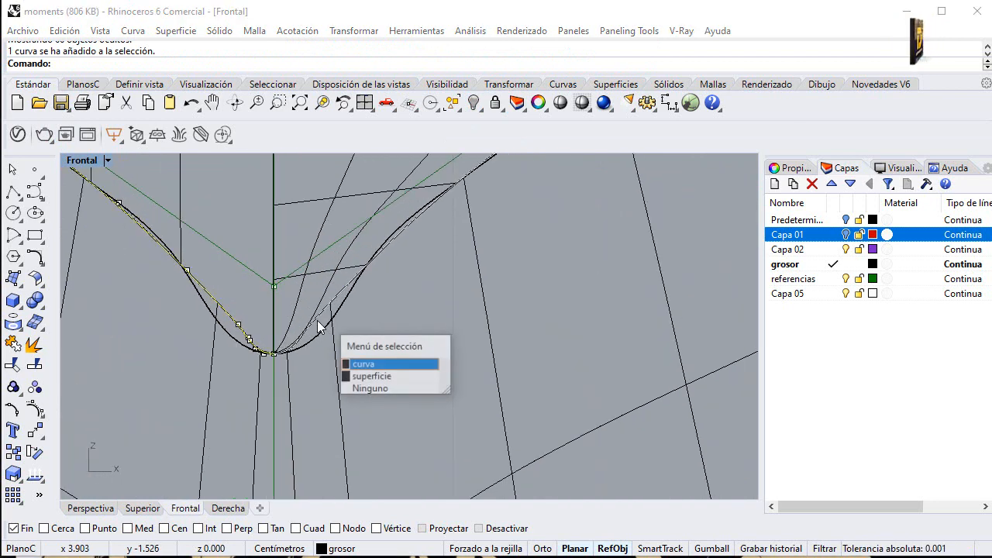
left_click(364, 366)
left_click(311, 239, "shift")
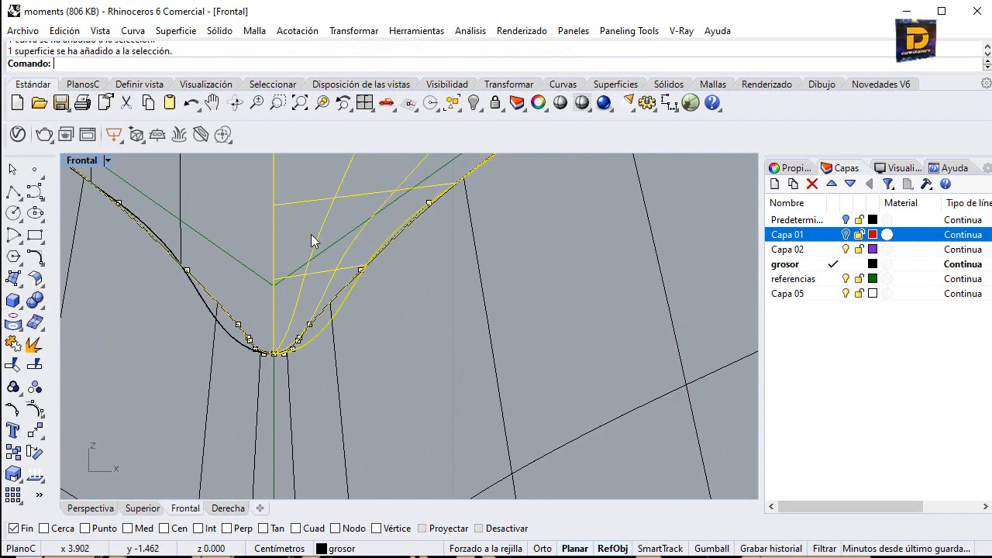
left_click(234, 259, "shift")
scroll(385, 272, "down", 4)
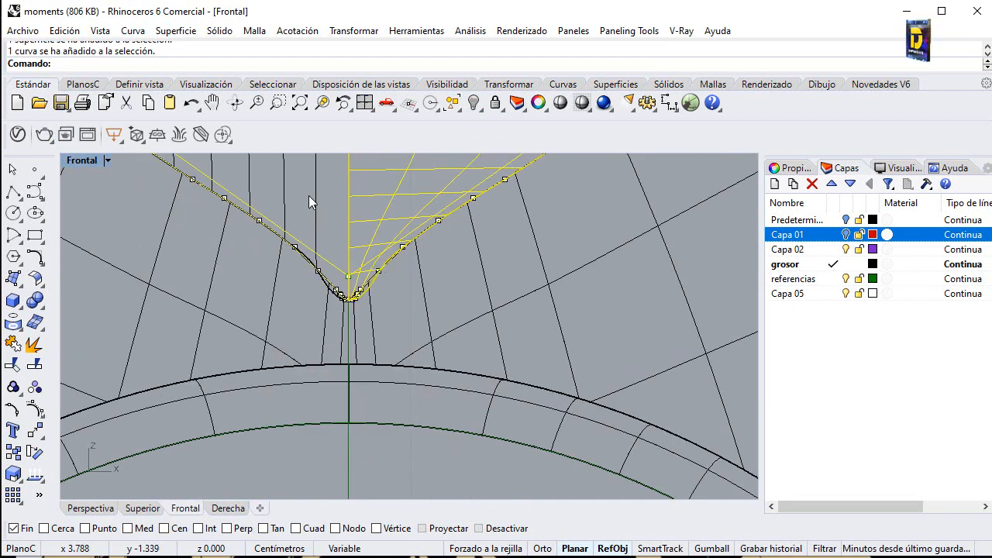
left_click(339, 279, "ctrl")
left_click(314, 226, "shift")
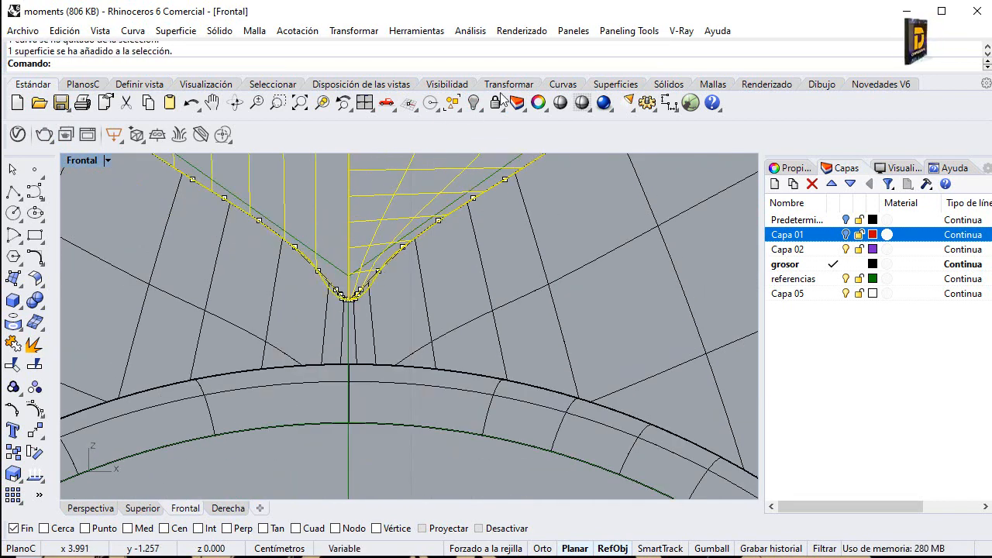
left_click(478, 109)
left_click(538, 133)
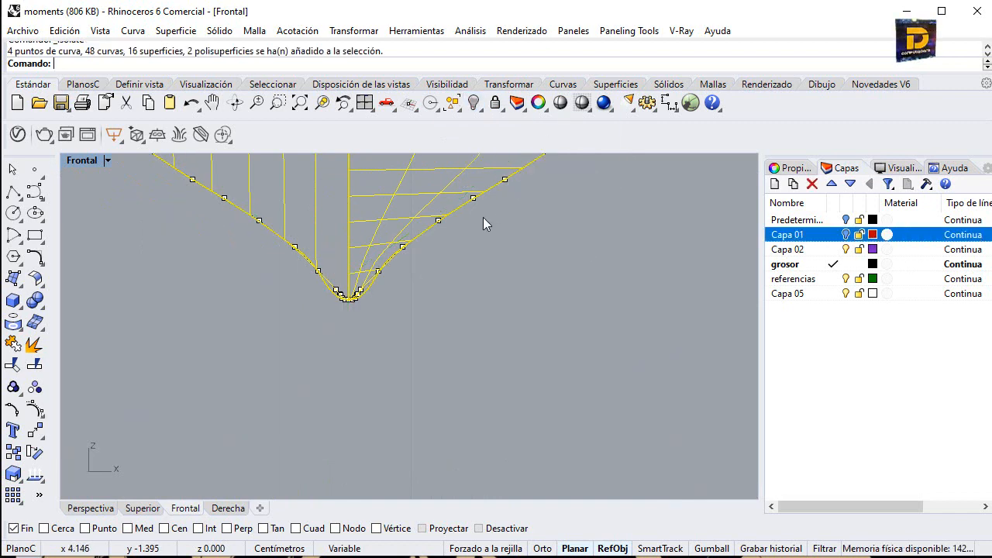
left_click(461, 283)
Step: Trim the bulging lower edges of both front facets back to the two rounded V curves in the front view
scroll(434, 256, "up", 4)
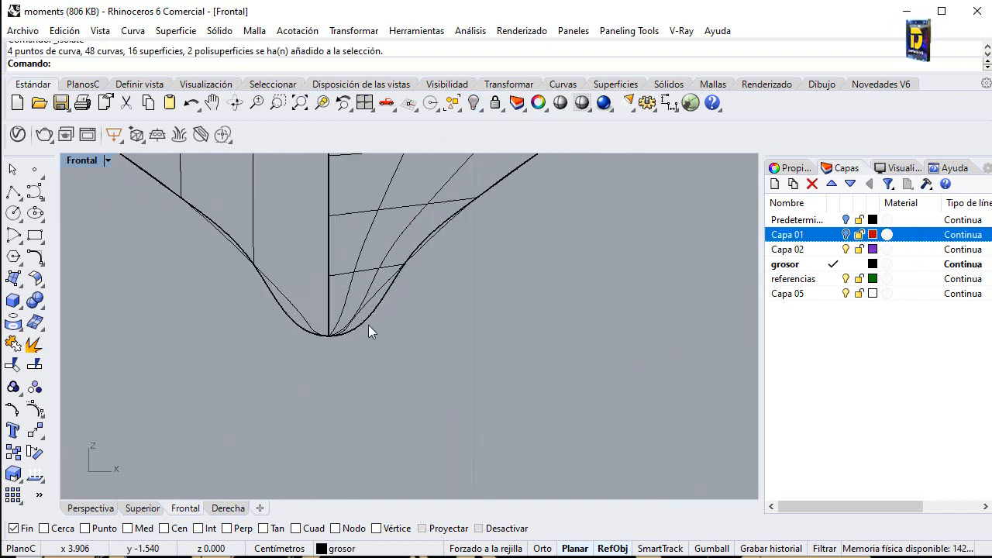
left_click(374, 291)
left_click(288, 315, "shift")
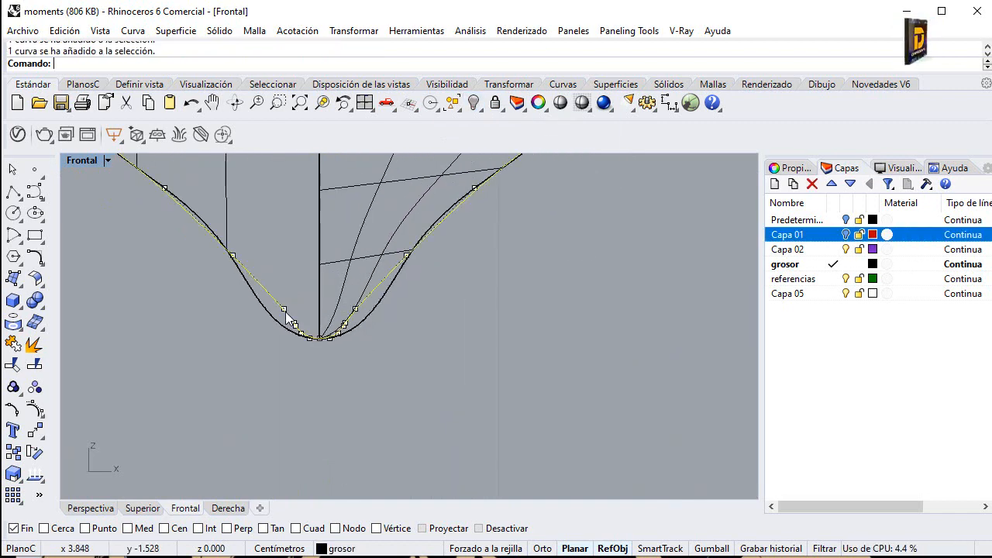
scroll(279, 302, "up", 2)
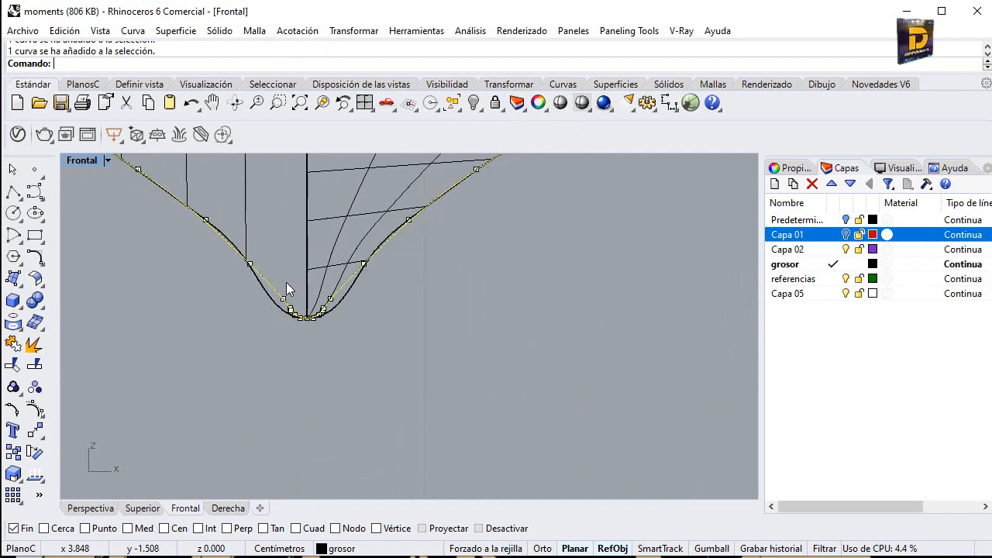
left_click(14, 364)
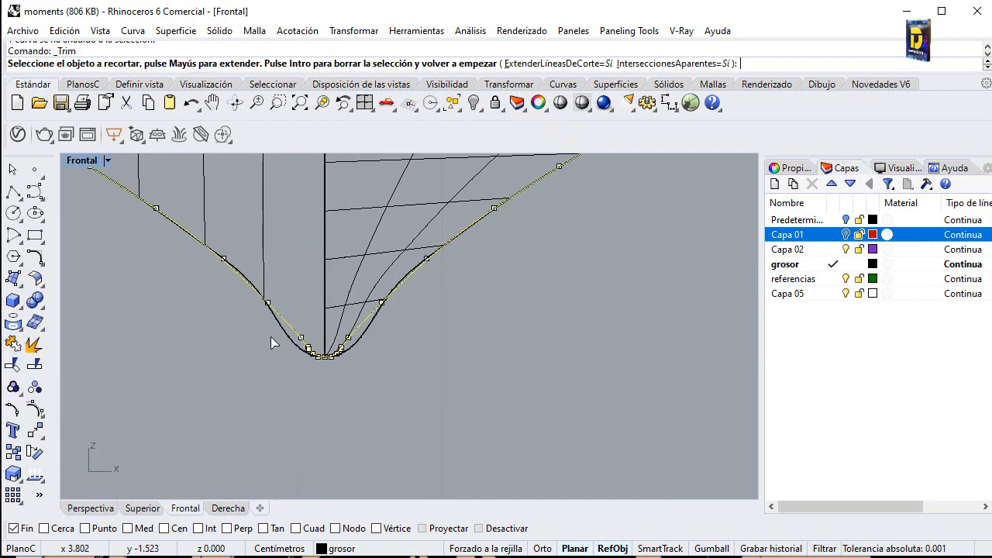
left_click(299, 339)
left_click(361, 337)
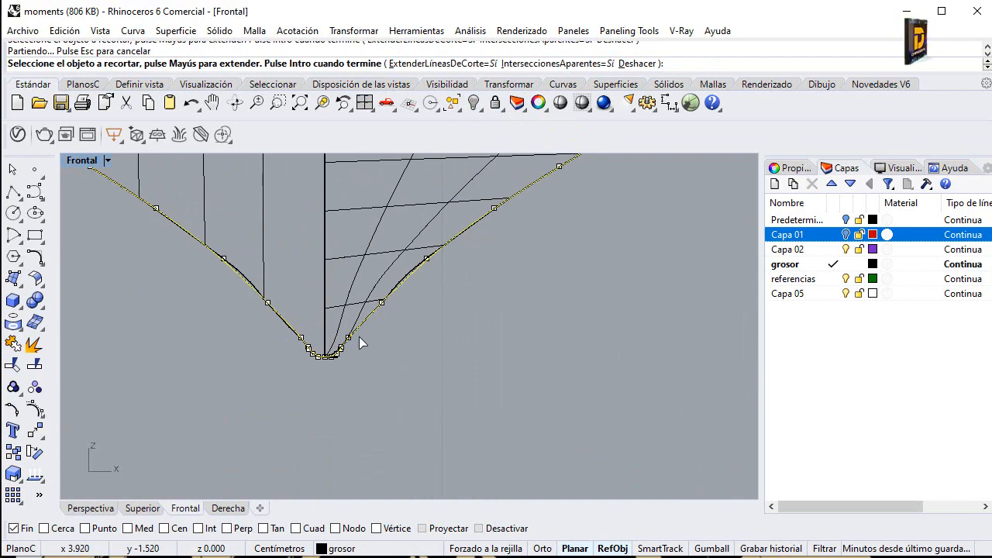
scroll(361, 343, "up", 5)
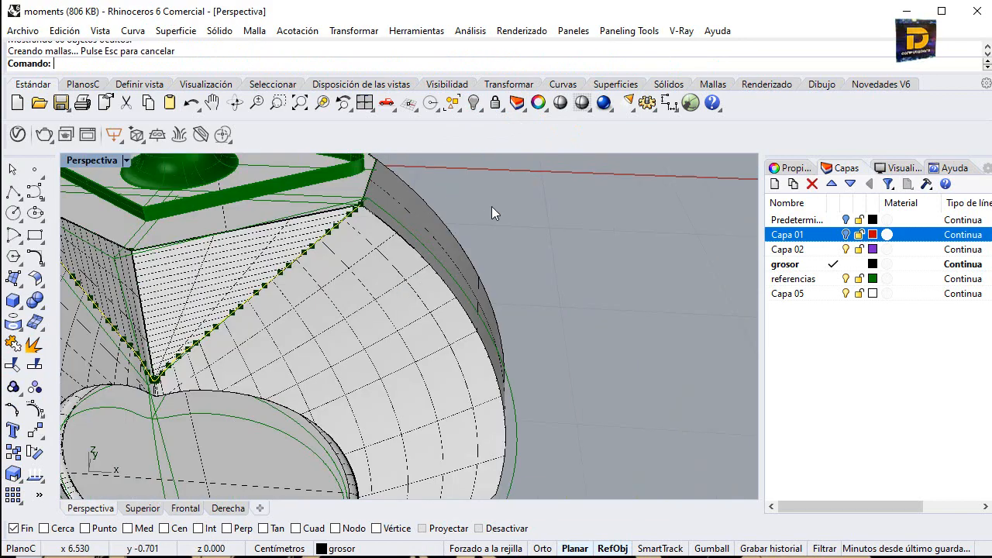
key("Escape")
Step: Try to join the right front facet with the ring's outer surface and the left facet, and undo the join
scroll(450, 323, "down", 3)
scroll(250, 348, "up", 7)
right_click_drag(253, 350, 289, 376)
scroll(291, 378, "down", 5)
left_click(293, 378)
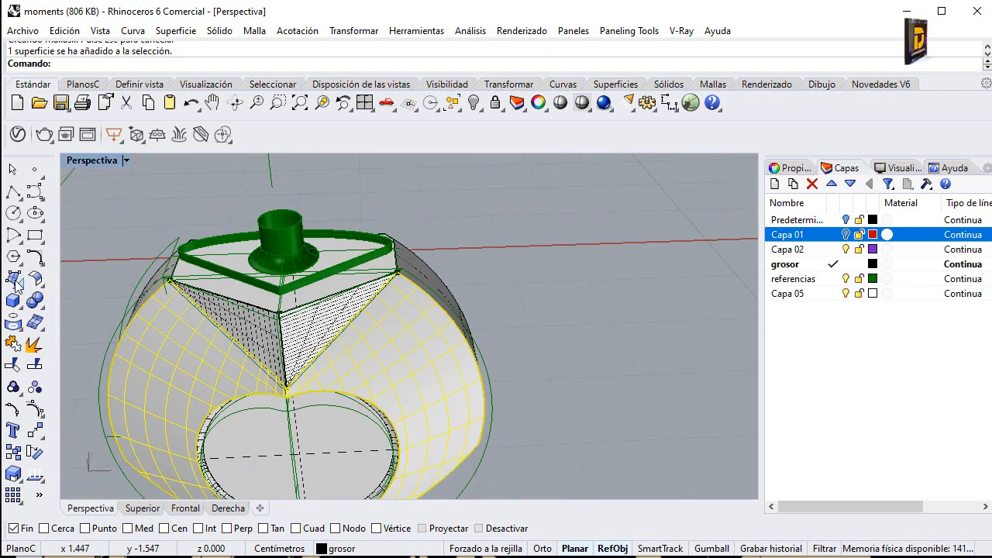
left_click(76, 281)
left_click(12, 343)
left_click(308, 346)
left_click(331, 371)
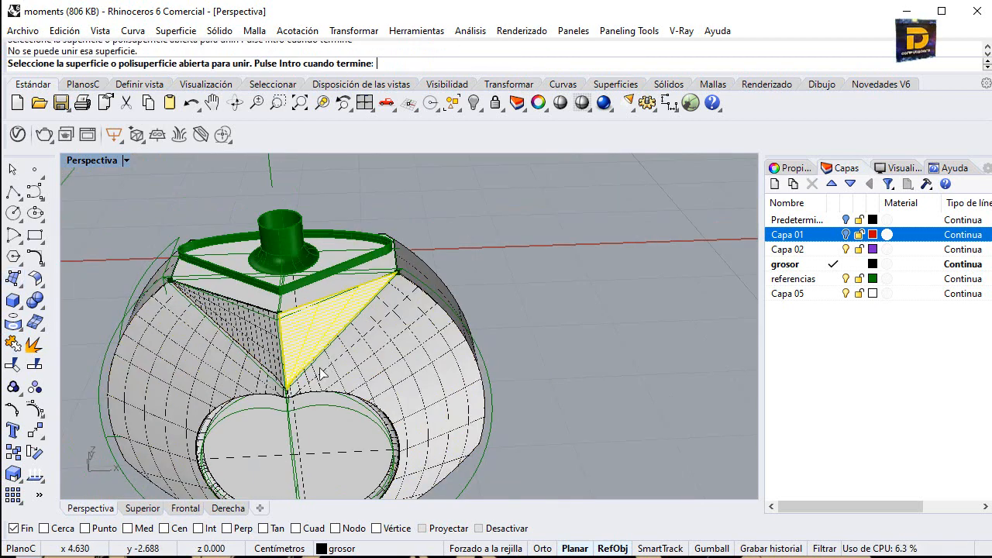
left_click(271, 352)
right_click(275, 348)
scroll(307, 364, "up", 7)
key("ctrl+z")
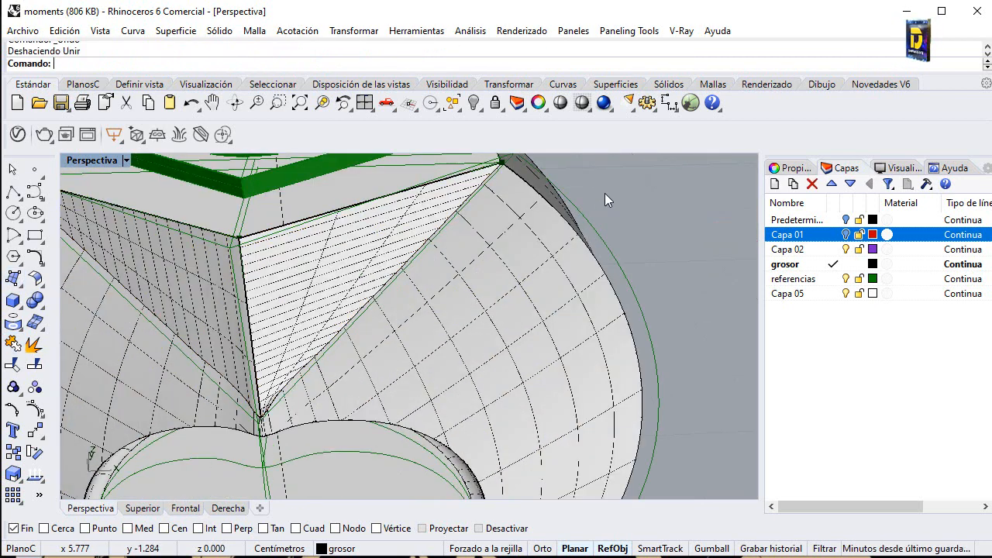
Step: Select the ring's outer body surface beside the front facets
left_click(352, 345)
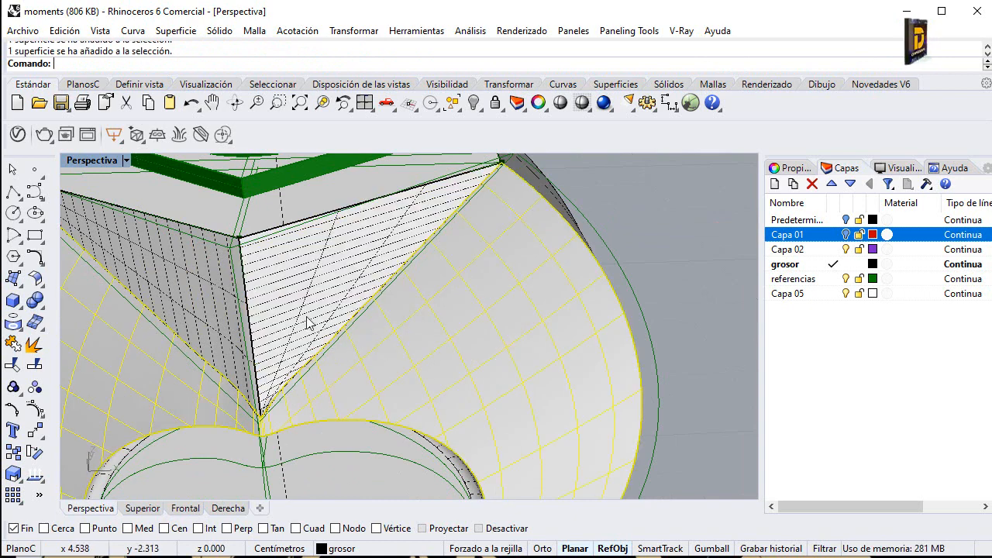
Step: Clear the surface selection and undo the last edge join on the bottle body
right_click_drag(304, 314, 332, 298)
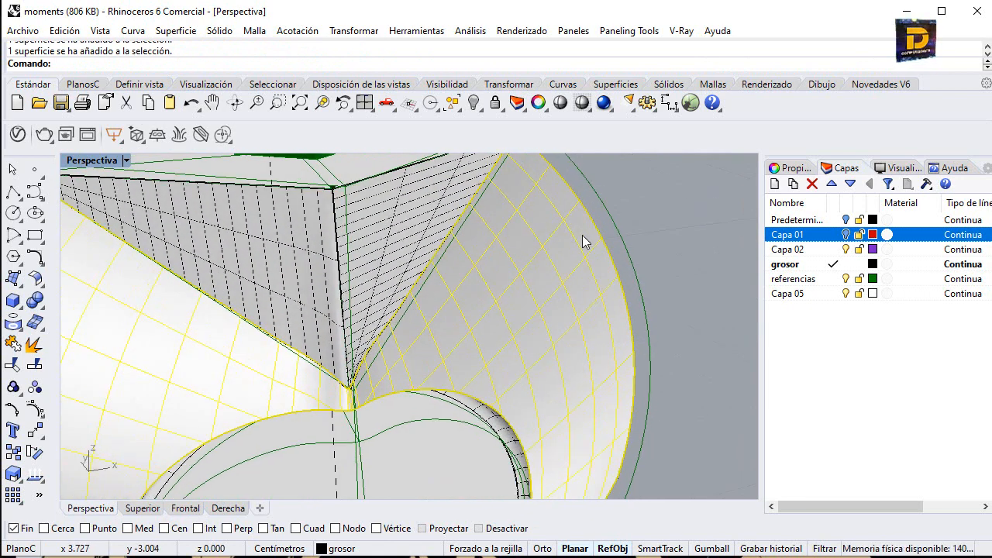
left_click(694, 229)
left_click(525, 308)
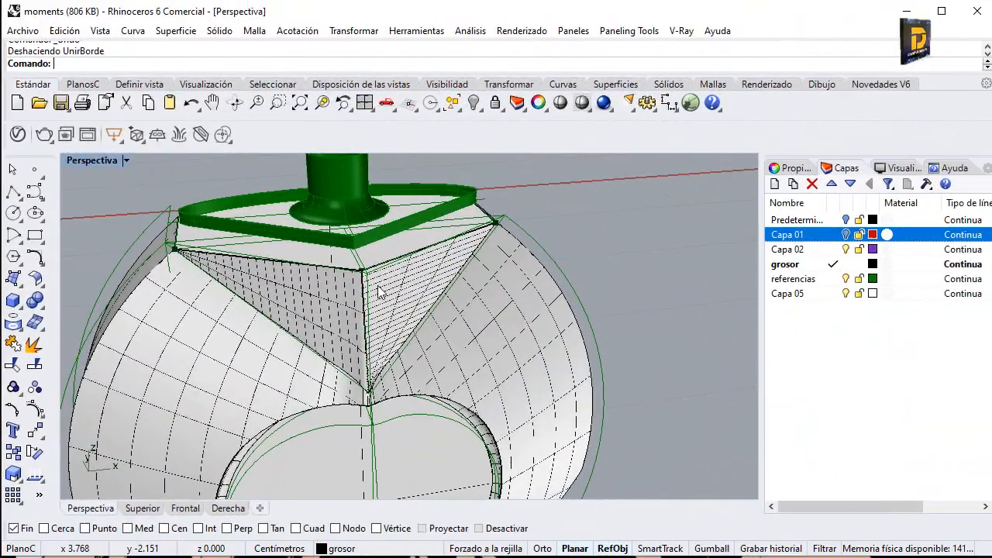
Step: Join the naked edges between the upper-right triangular facet and the curved front surface, accepting the required tolerance
right_click(380, 291)
scroll(431, 335, "up", 3)
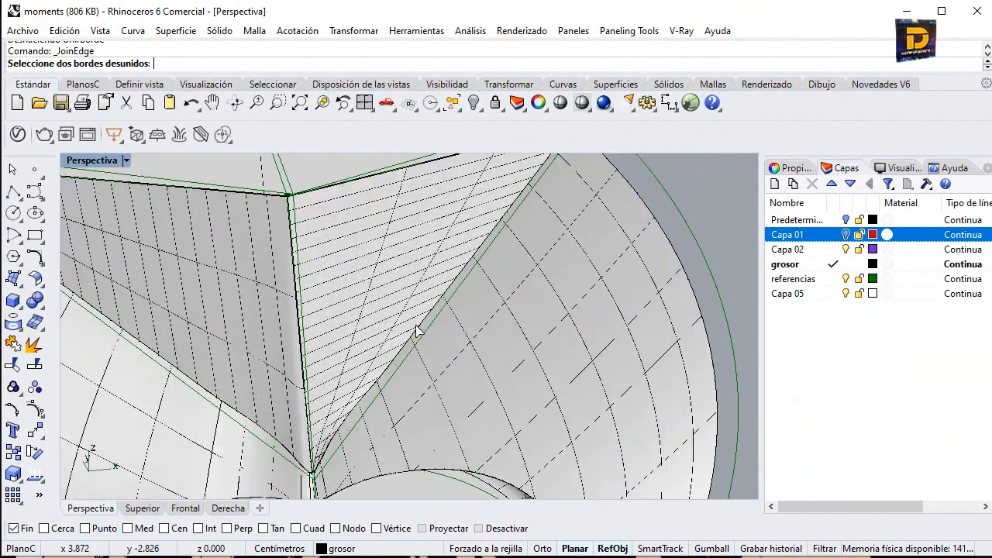
left_click(431, 341)
left_click(419, 326)
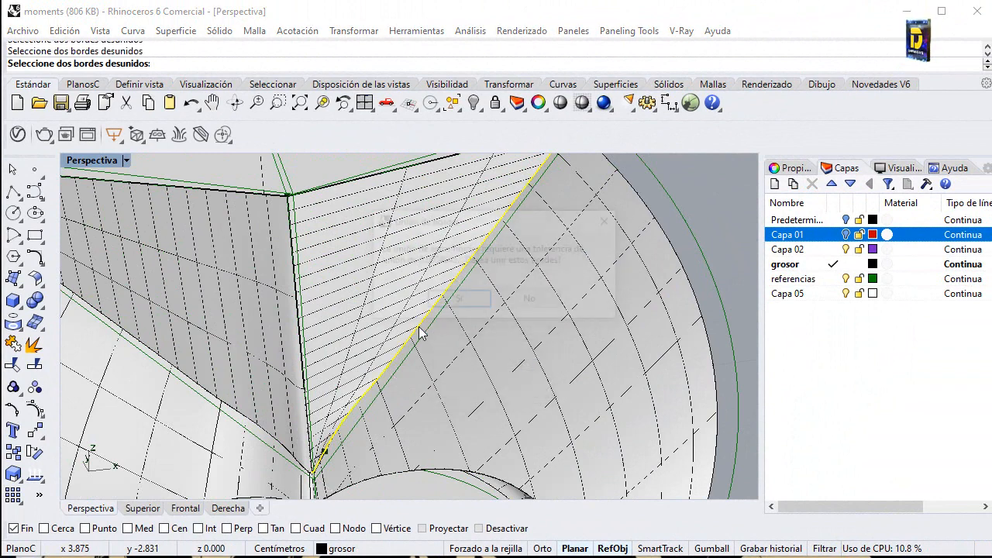
left_click(456, 301)
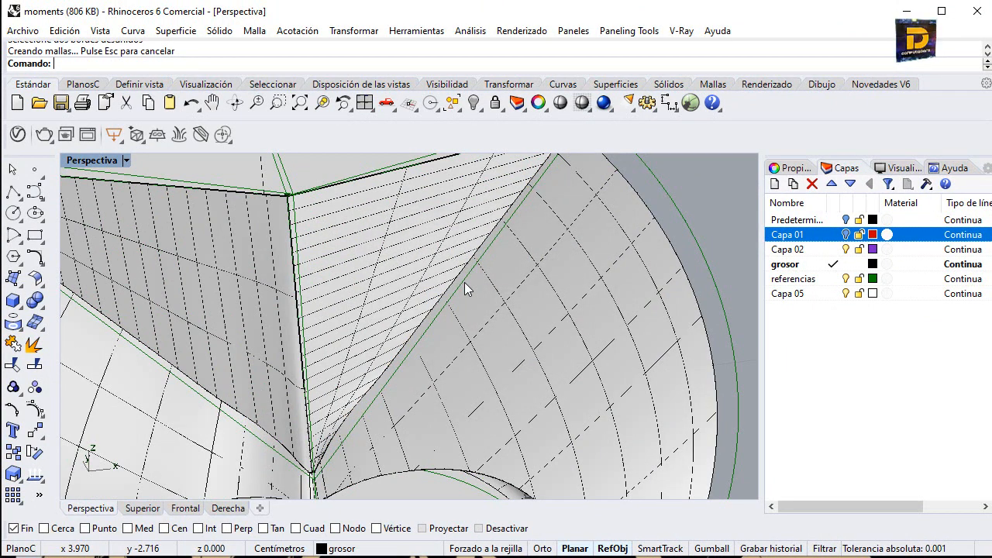
Step: Join the naked edges between the upper-left triangular facet and the curved front surface, accepting the required tolerance
key("Return")
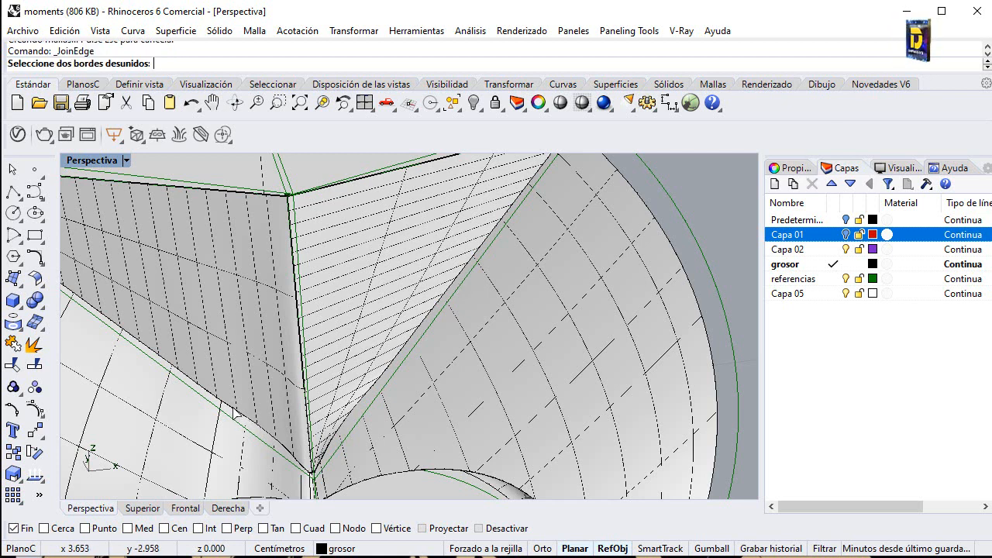
left_click(238, 412)
left_click(284, 450)
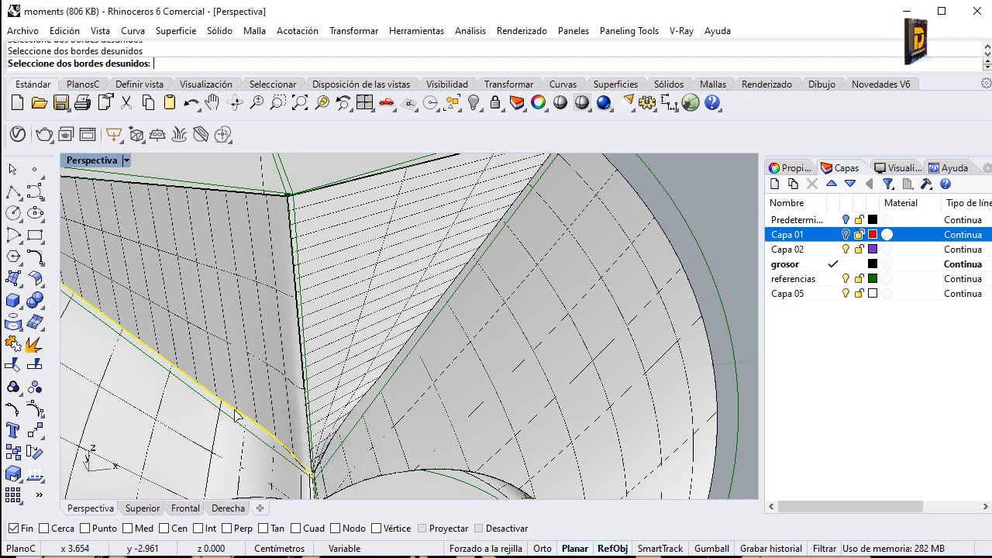
left_click(454, 307)
left_click(454, 303)
scroll(432, 324, "down", 5)
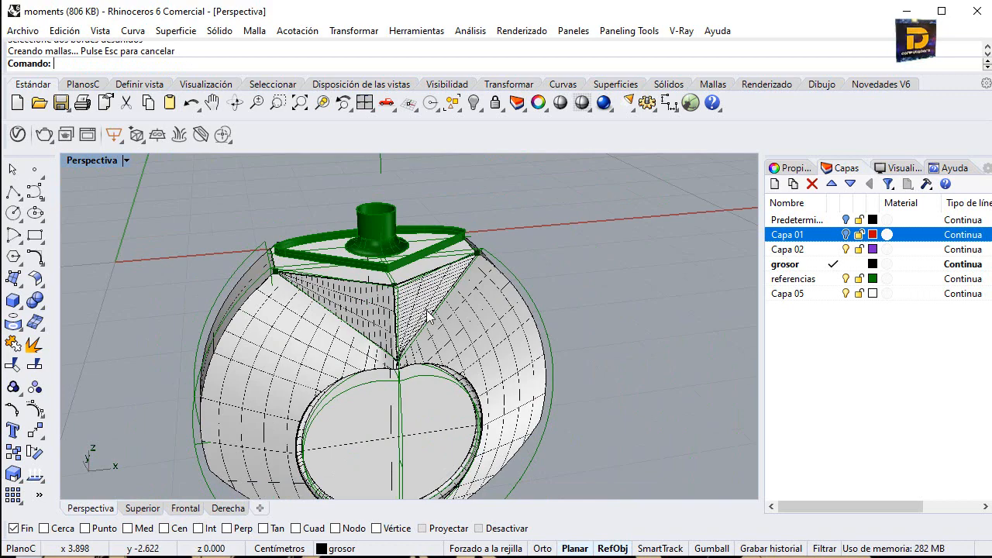
Step: Try to show all hidden objects of the bottle model
right_click_drag(428, 316, 461, 209)
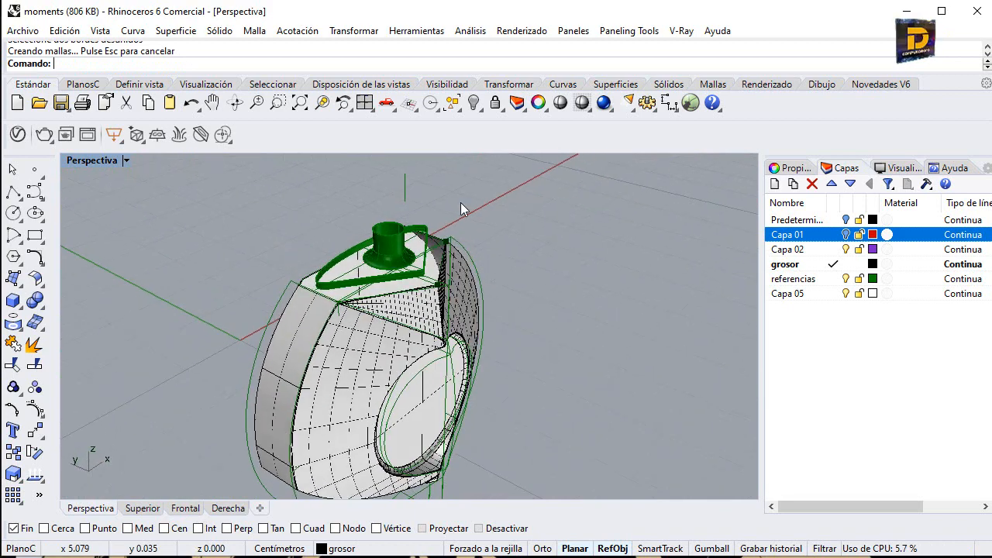
right_click(473, 105)
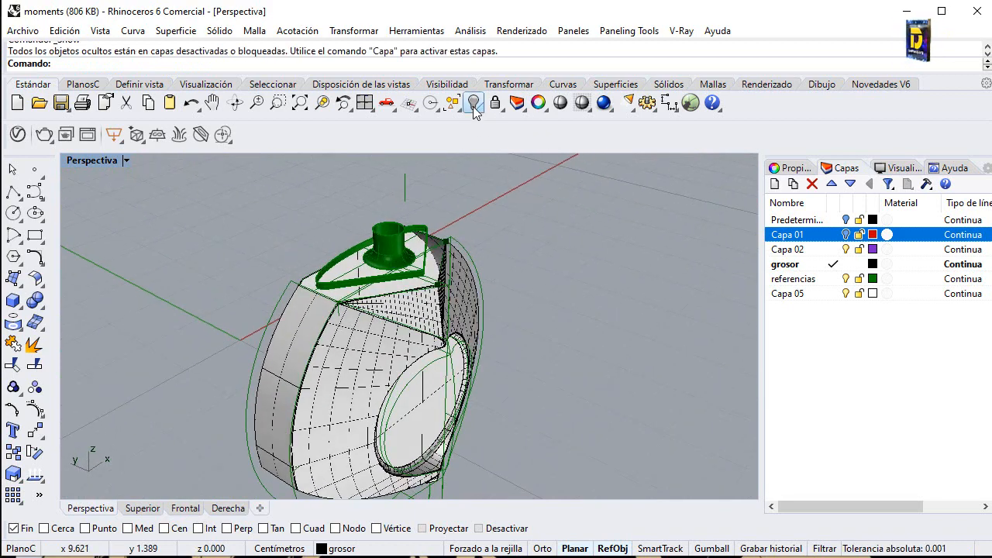
mouse_move(462, 288)
right_mouse_down()
mouse_move(500, 381)
mouse_move(455, 304)
right_mouse_up()
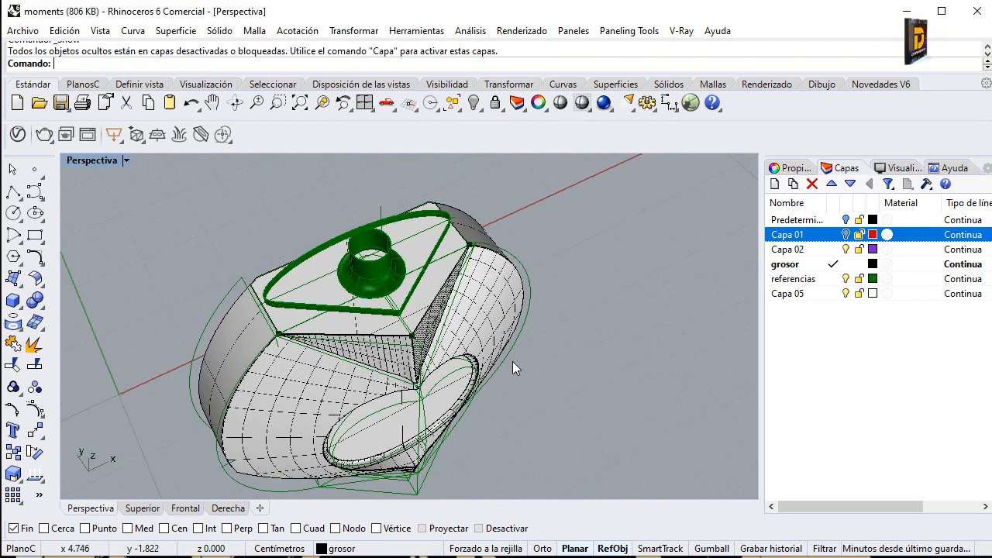
Step: Select all the curves in the model and hide them, leaving only the surfaces displayed
right_click_drag(512, 361, 396, 299)
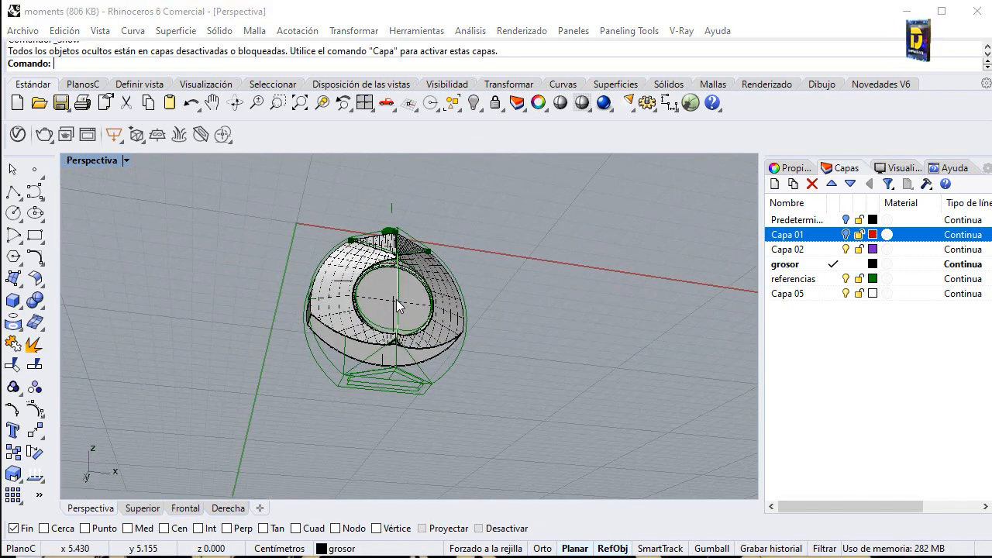
left_click(396, 299)
scroll(446, 266, "up", 8)
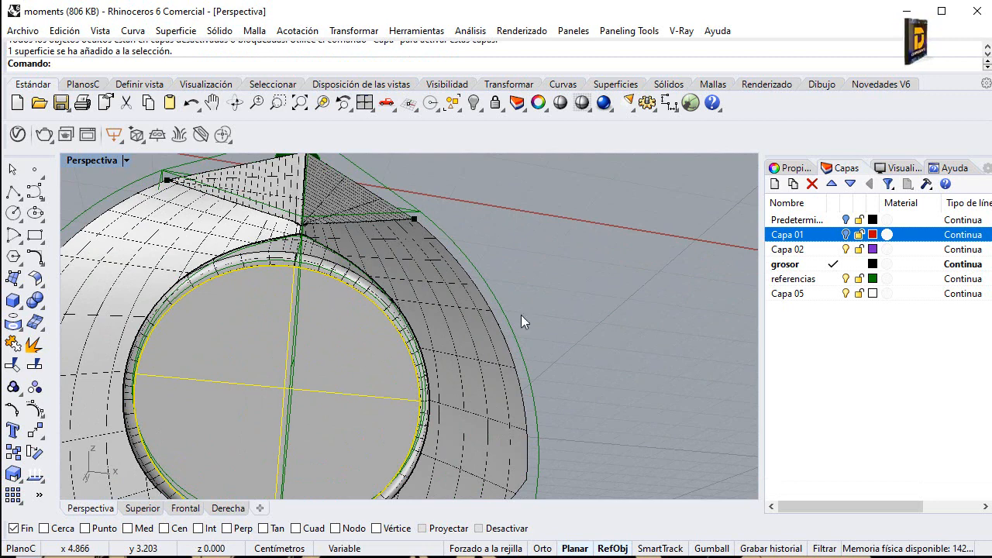
scroll(543, 319, "down", 6)
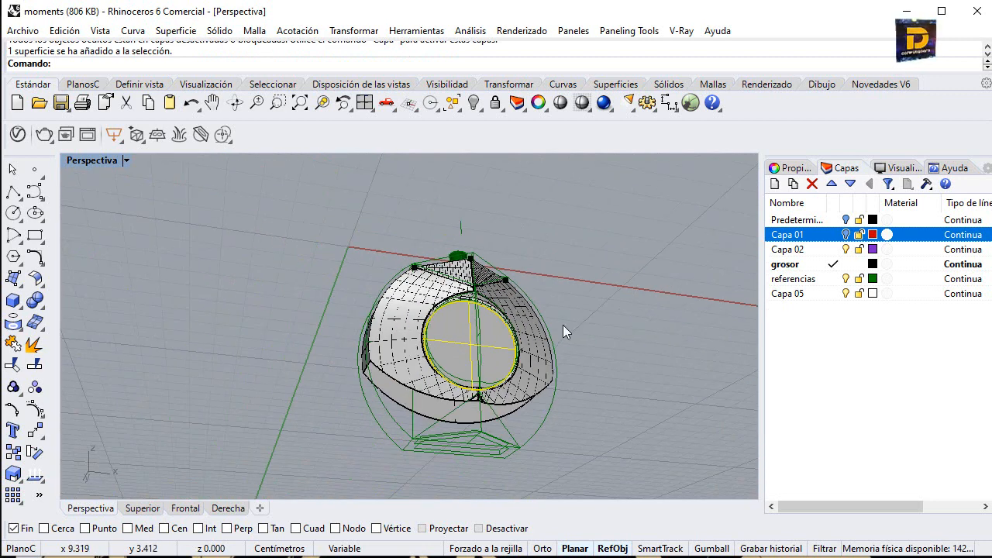
left_click(518, 207)
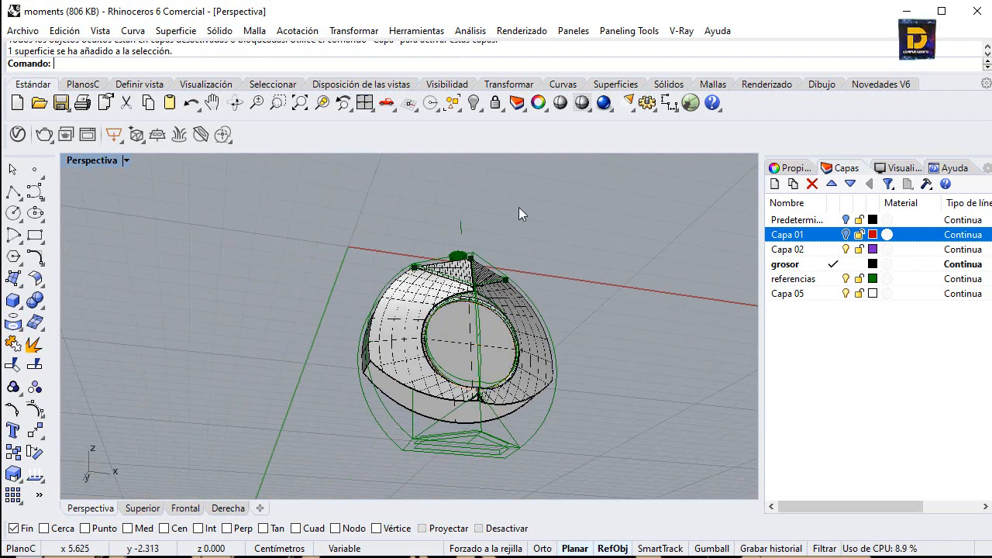
left_click(459, 109)
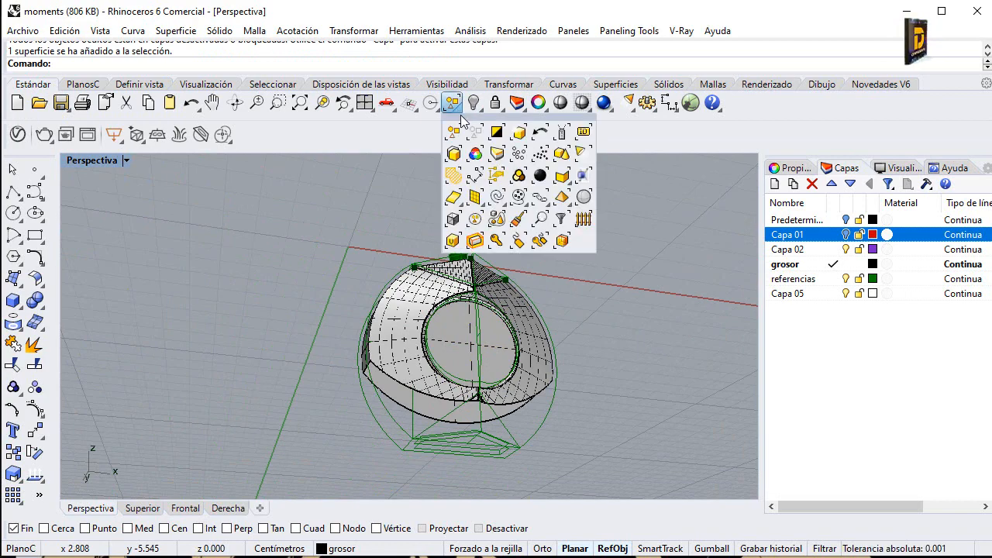
left_click(474, 102)
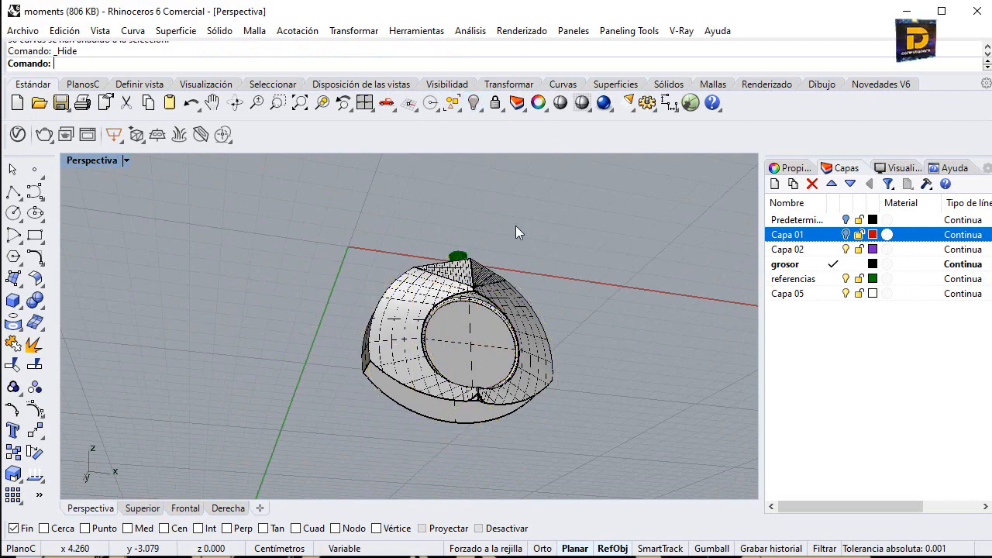
Step: Examine the gap between the curved front polysurface and the small triangular facets at the bottle's lower notch
right_click_drag(516, 226, 504, 395)
scroll(465, 400, "up", 5)
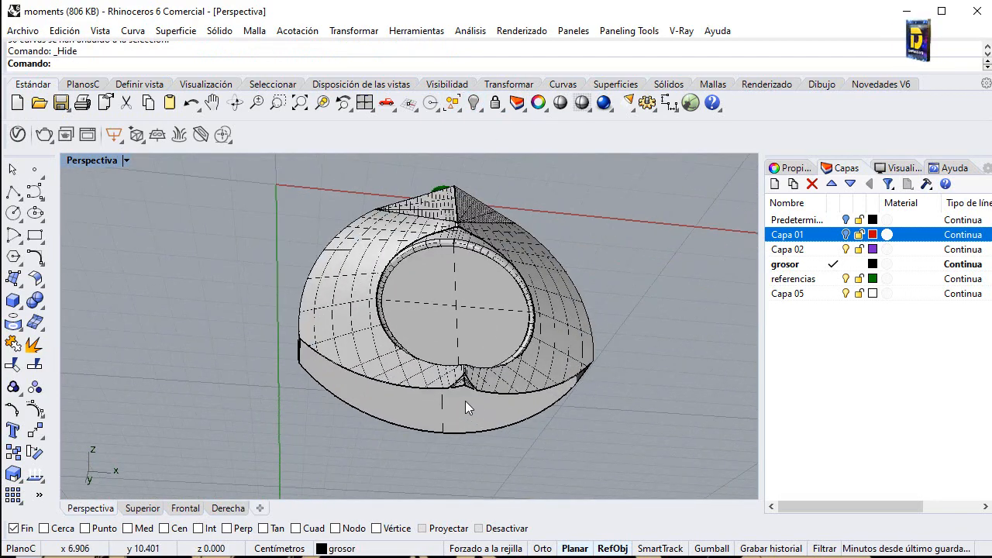
right_click_drag(377, 389, 108, 303)
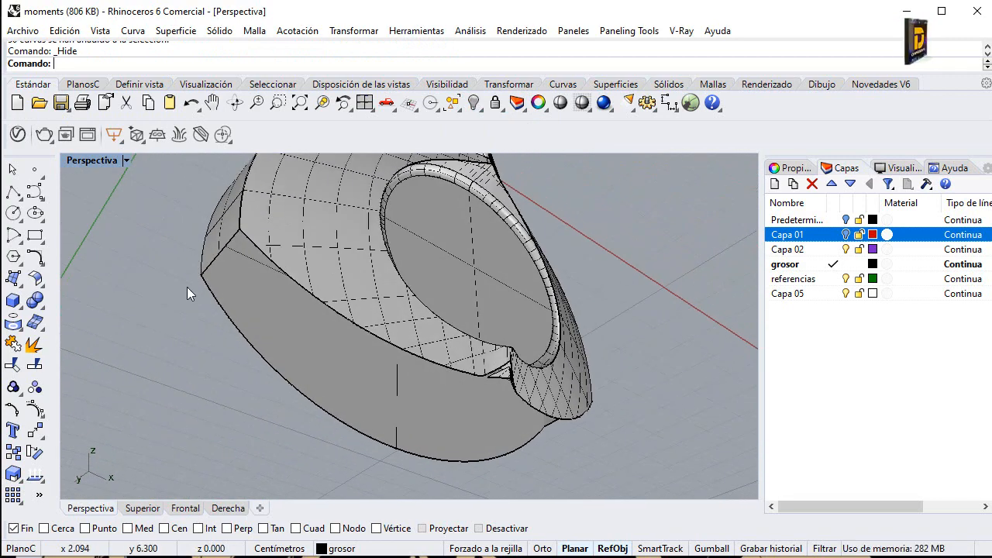
scroll(478, 365, "up", 5)
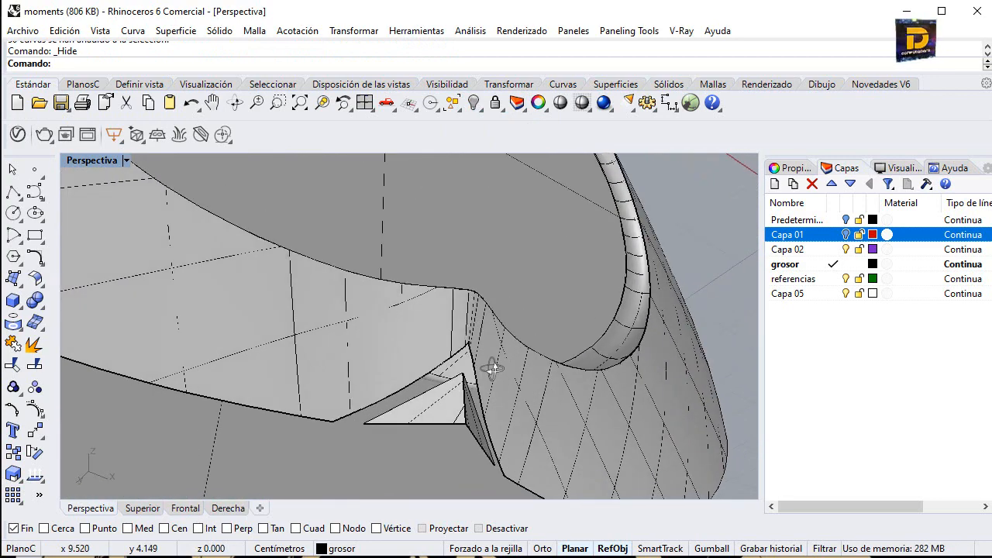
right_click_drag(487, 357, 383, 357)
right_click_drag(345, 327, 370, 327)
scroll(306, 333, "up", 2)
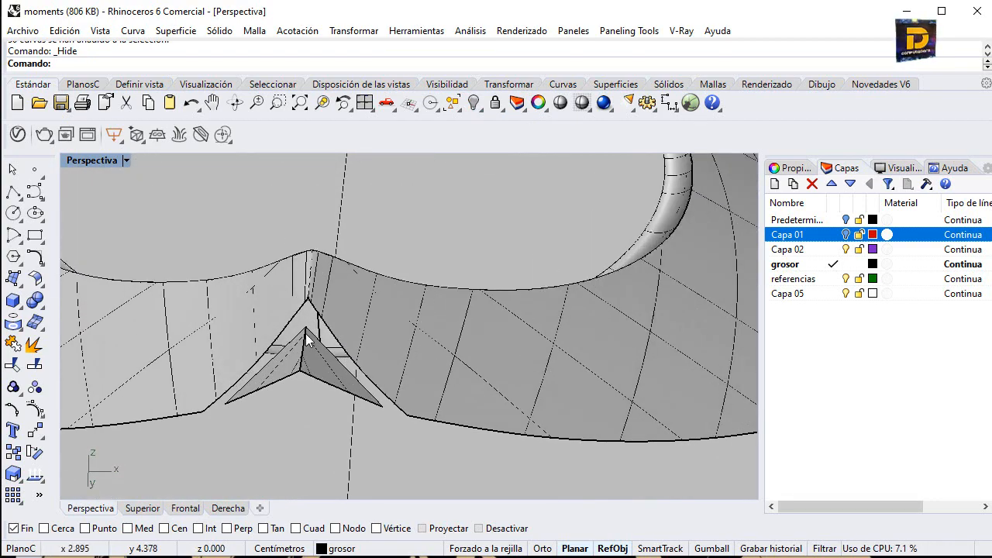
scroll(305, 334, "down", 4)
scroll(354, 398, "up", 3)
scroll(355, 403, "up", 1)
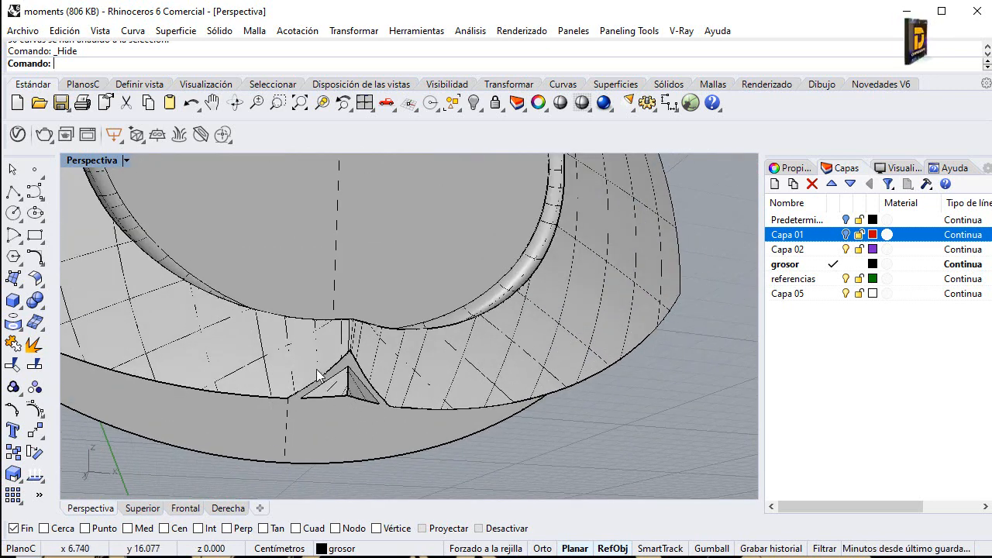
scroll(389, 287, "down", 1)
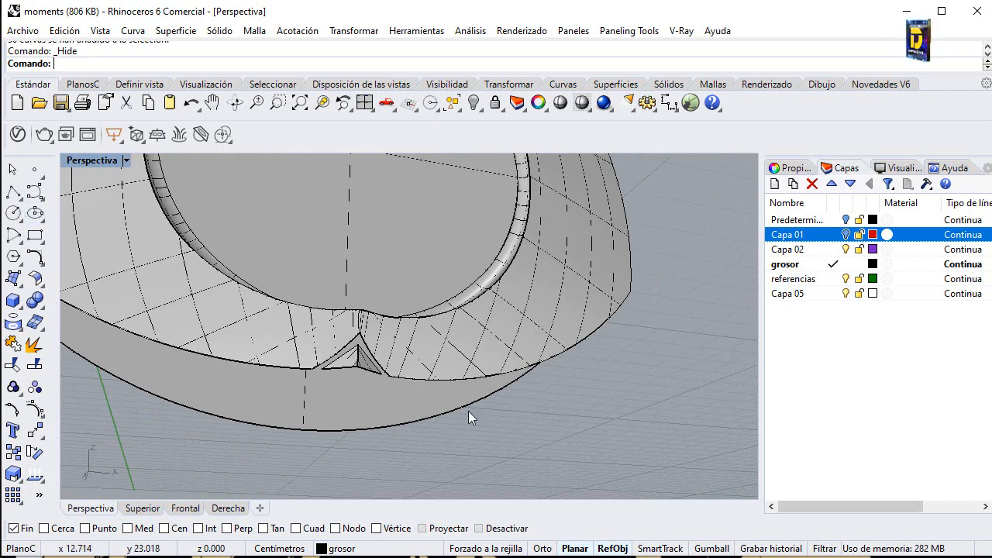
scroll(475, 404, "up", 1)
scroll(367, 375, "up", 1)
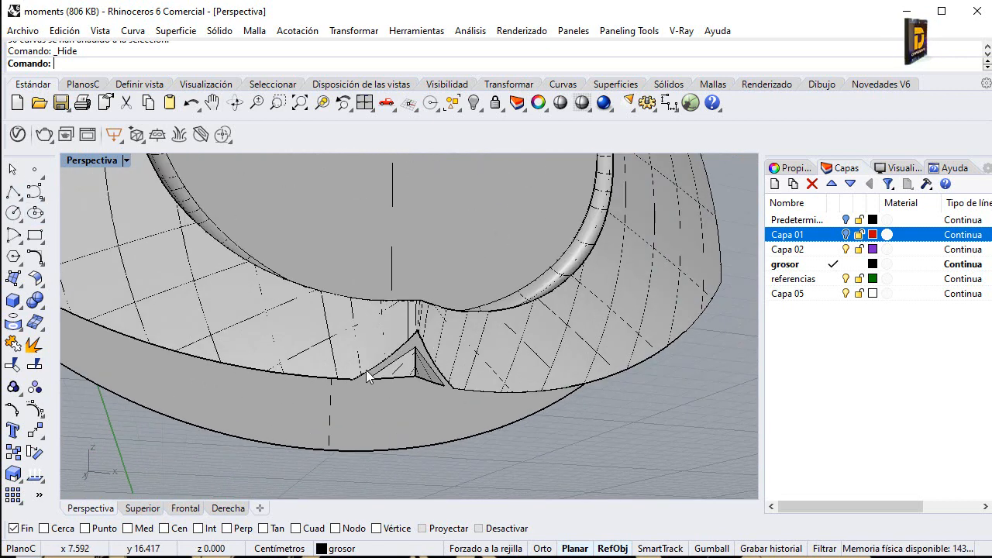
scroll(367, 375, "up", 1)
left_click(358, 383)
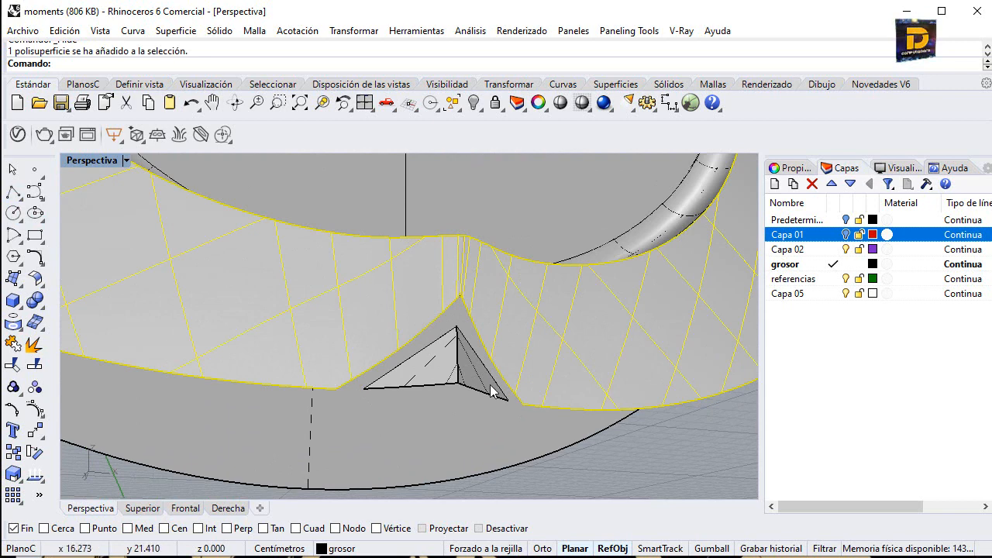
left_click(86, 487)
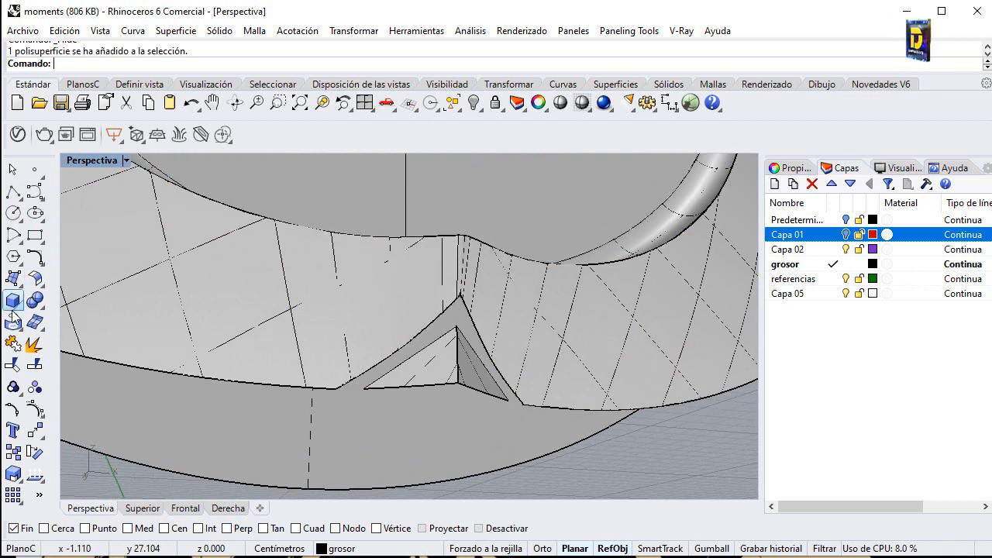
Step: Duplicate the two outer notch edges and the two upper facet edges, and join the four resulting curves into two open V-shaped curves
left_click(12, 321)
left_click(100, 332)
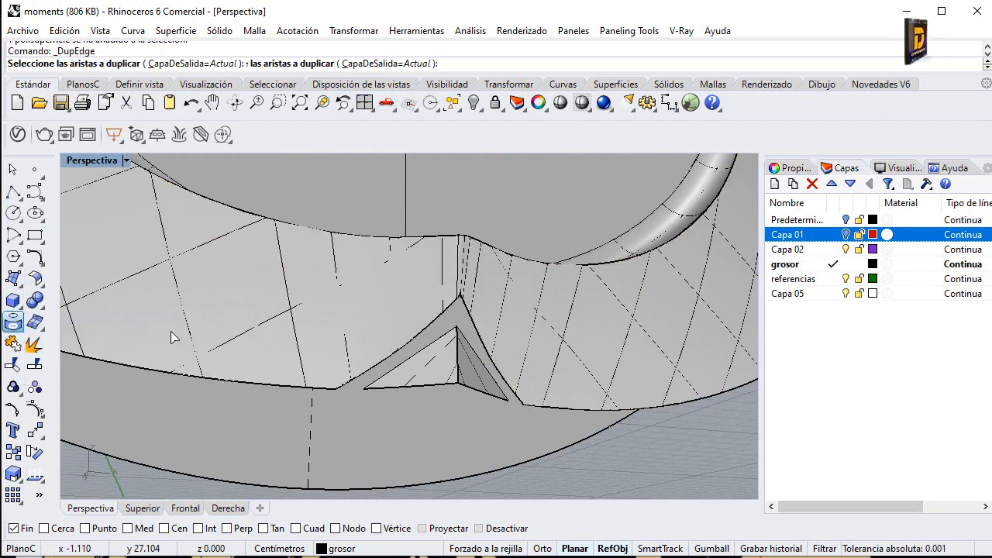
left_click(419, 348)
left_click(475, 366)
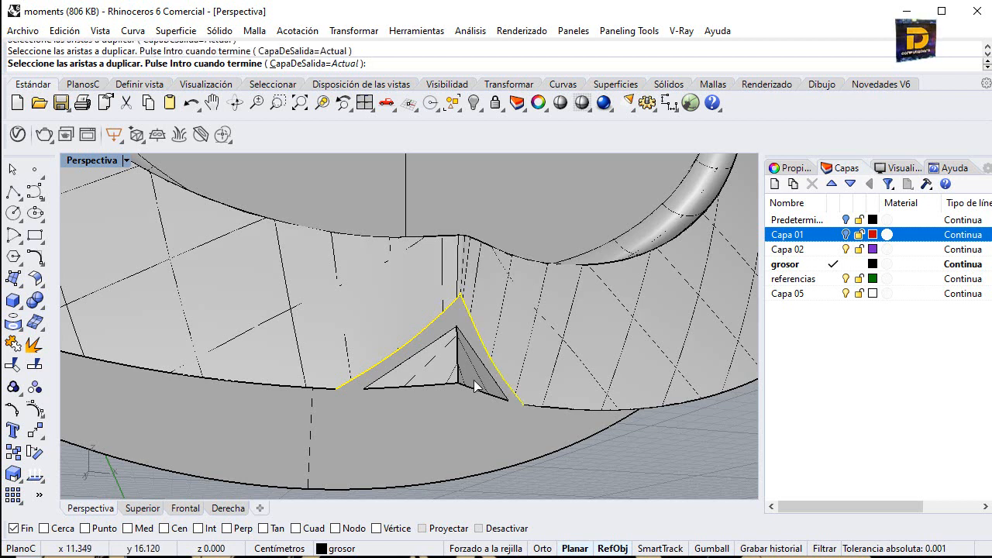
left_click(397, 372)
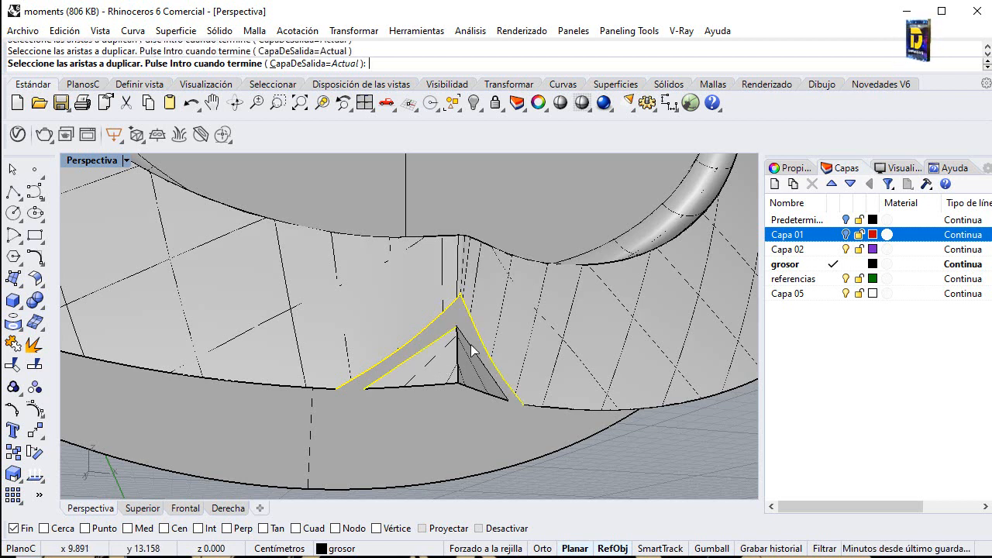
key("Return")
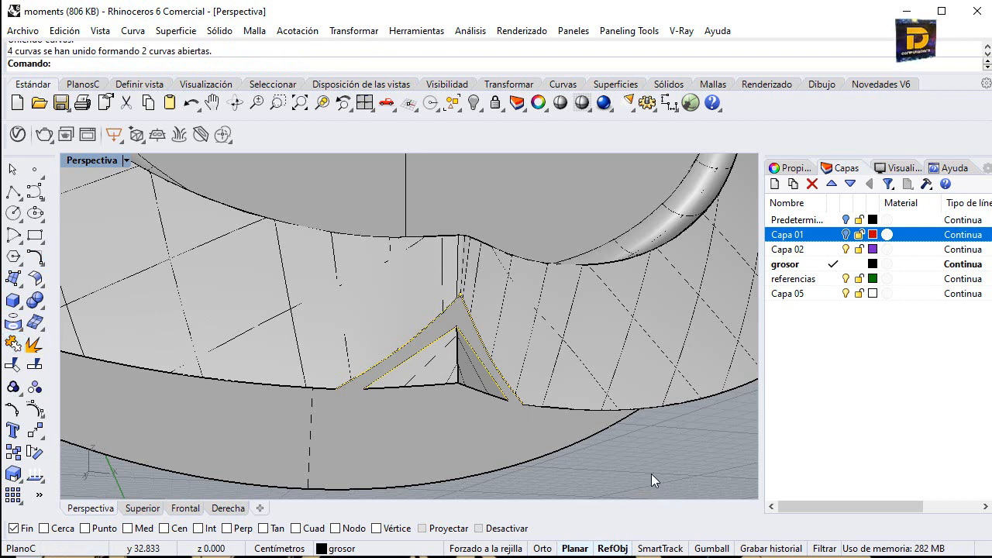
Step: Select the inner and outer duplicated notch curves in turn and examine the outer curve's apex up close
left_click(464, 337)
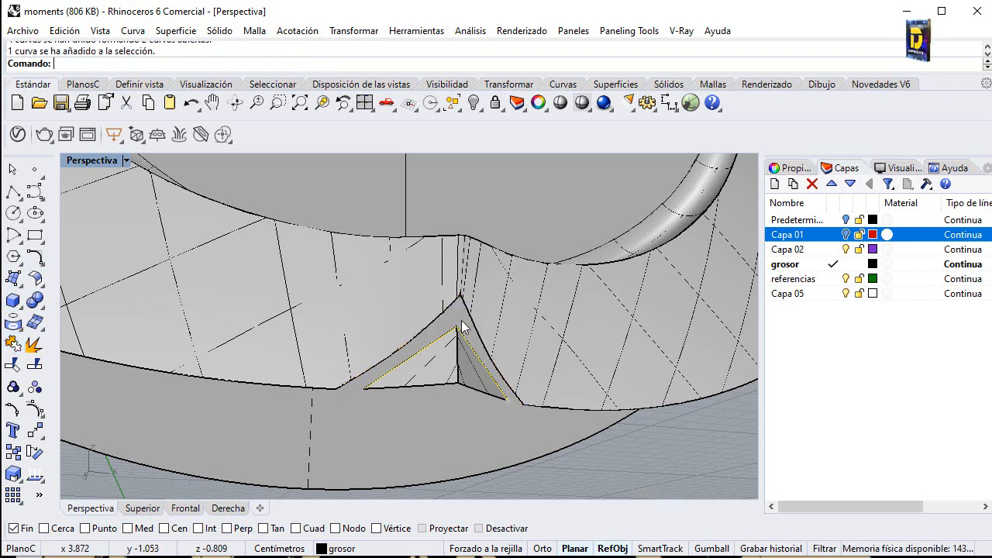
left_click(465, 314)
scroll(458, 306, "up", 3)
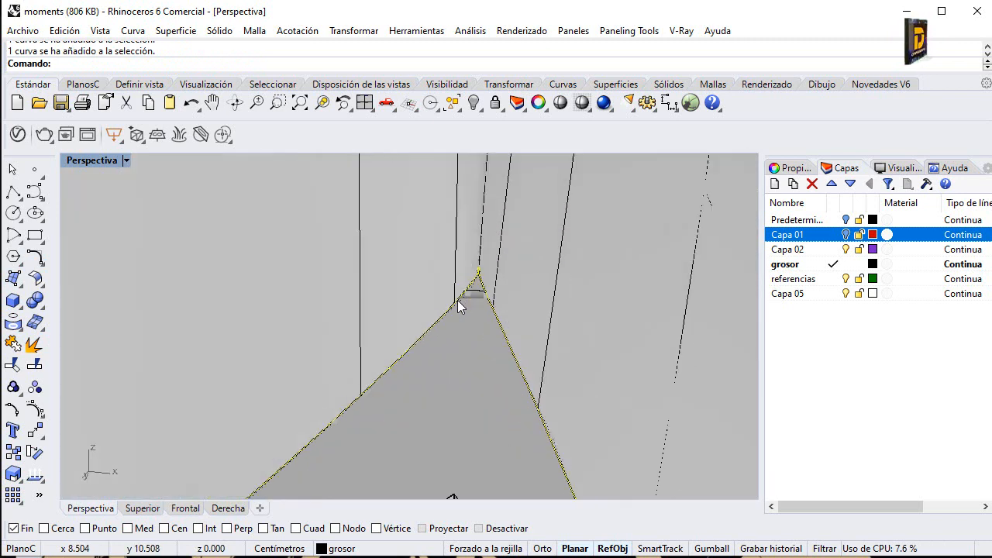
scroll(479, 272, "up", 5)
scroll(493, 277, "down", 5)
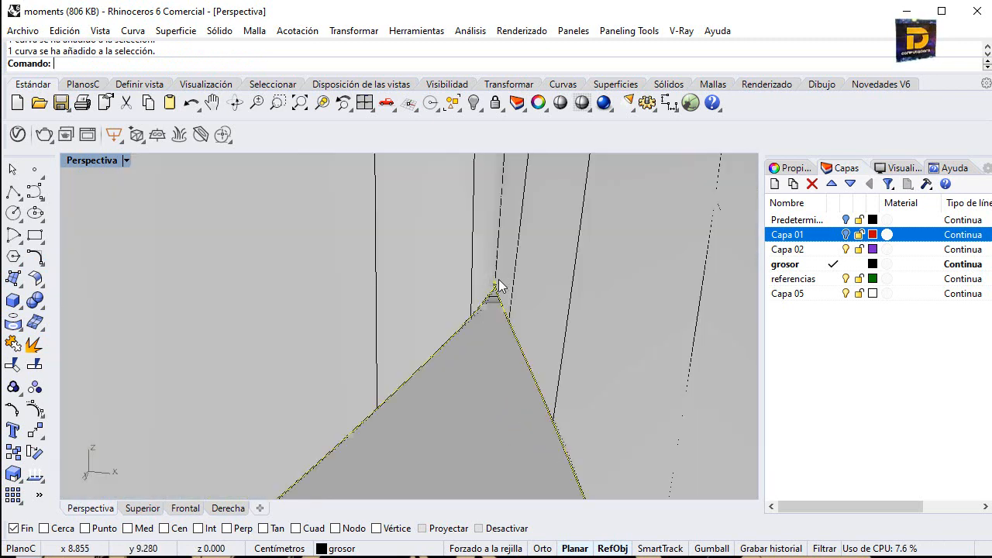
scroll(500, 284, "up", 5)
scroll(501, 288, "down", 5)
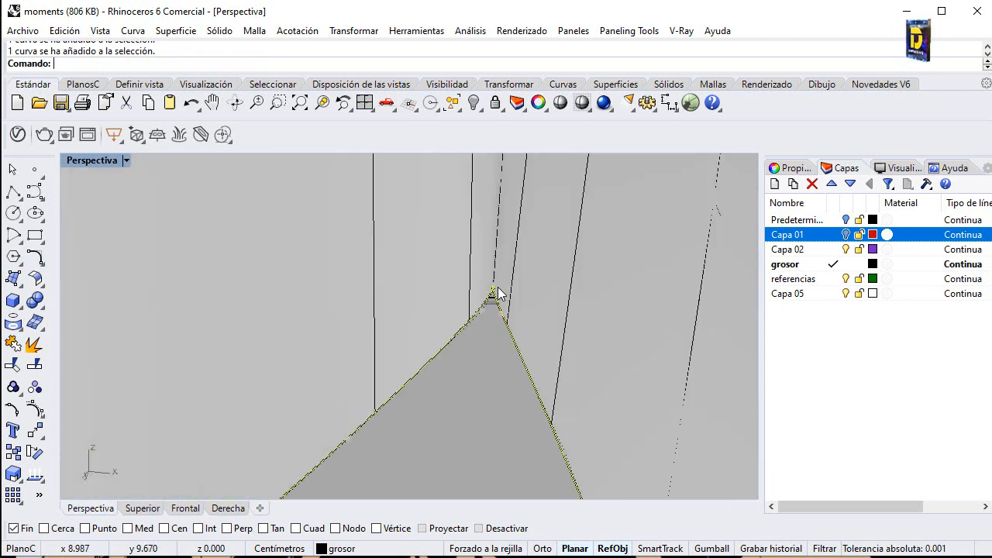
scroll(494, 286, "up", 3)
scroll(496, 286, "down", 8)
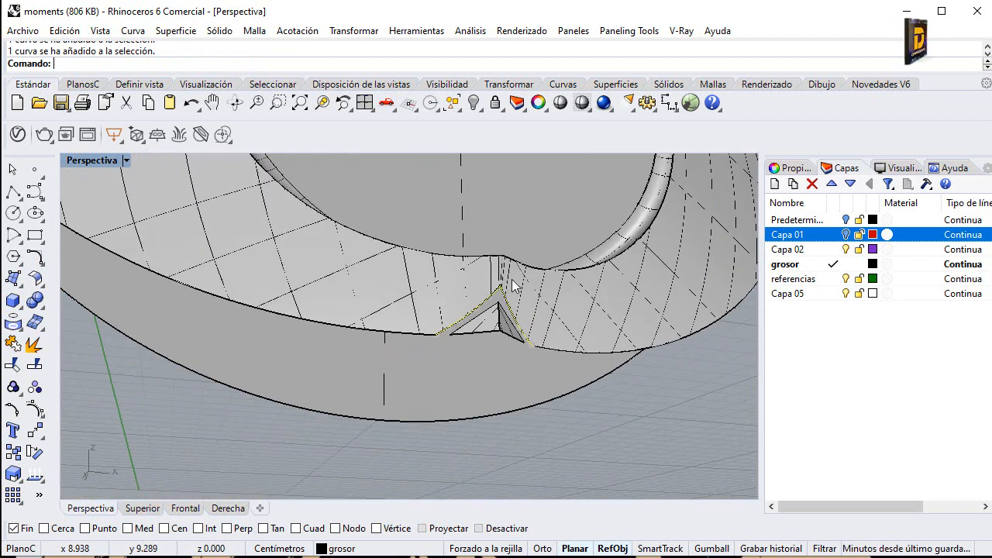
Step: In the front view, swap the two control points flanking the outer notch curve's apex to open its small loop
right_click_drag(512, 284, 496, 288)
double_click(85, 161)
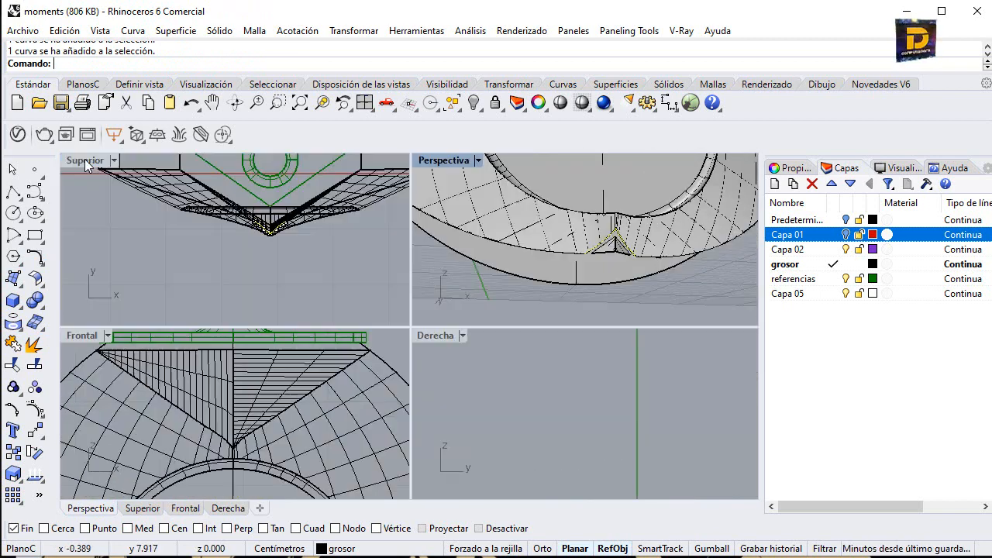
left_click(249, 424)
scroll(246, 418, "up", 10)
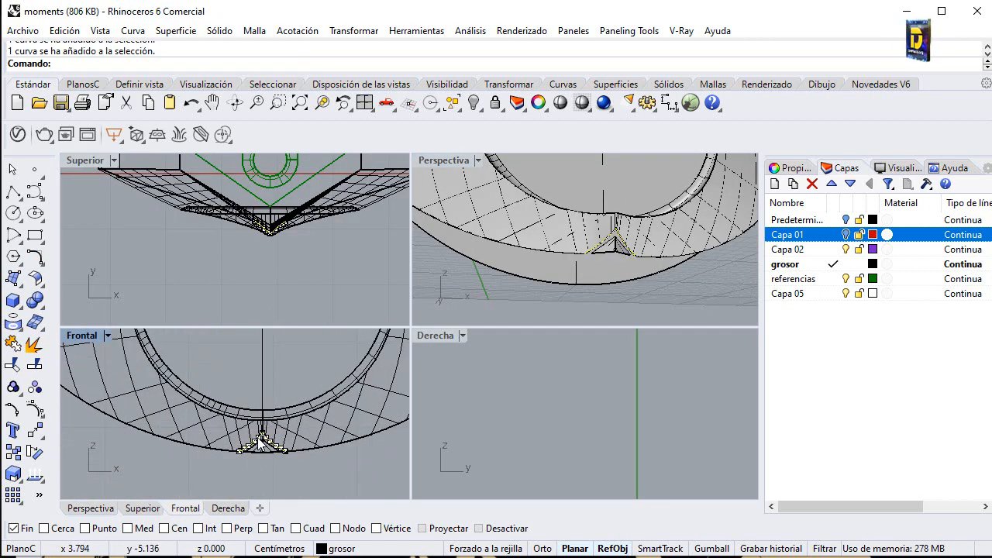
scroll(249, 422, "up", 4)
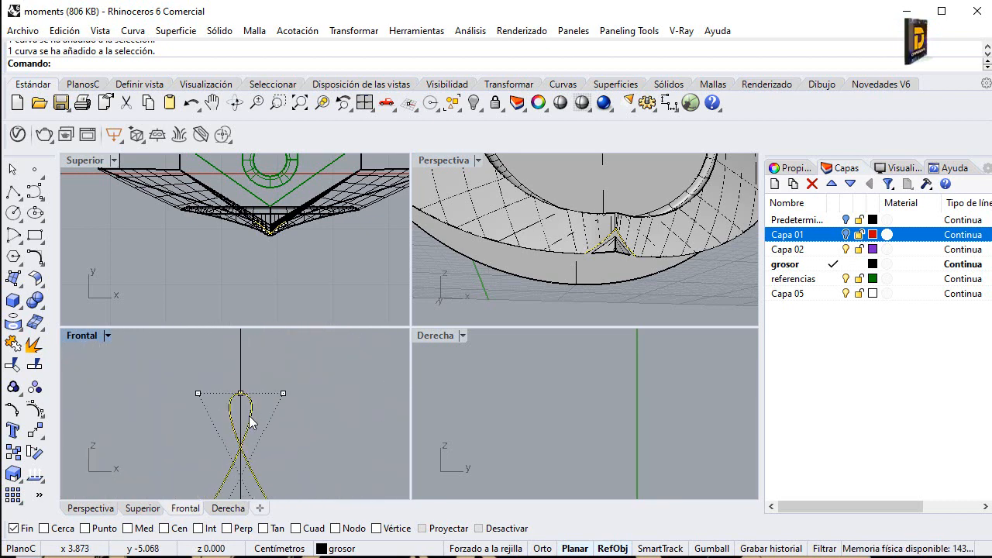
scroll(252, 408, "up", 5)
scroll(252, 408, "down", 4)
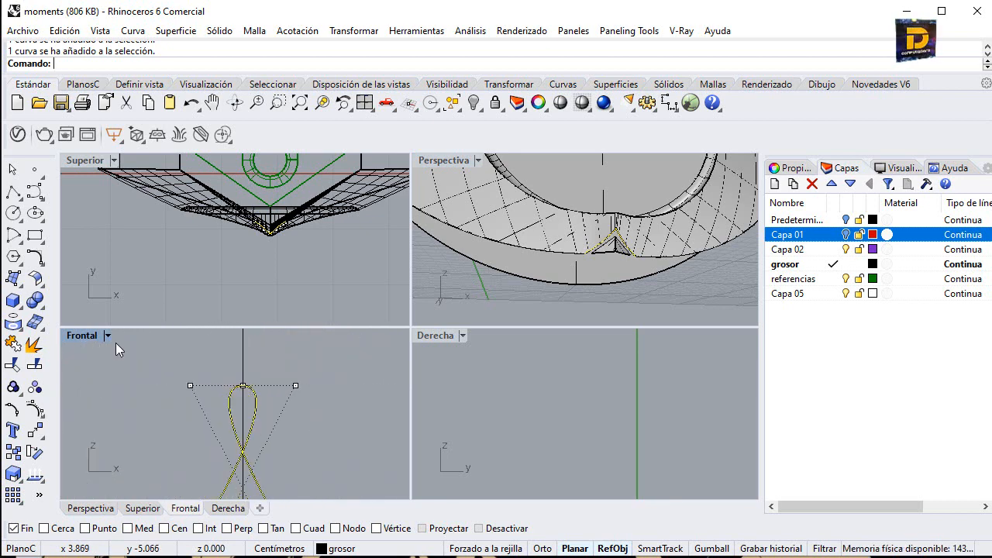
double_click(87, 336)
scroll(439, 309, "down", 4)
right_click_drag(439, 308, 327, 271)
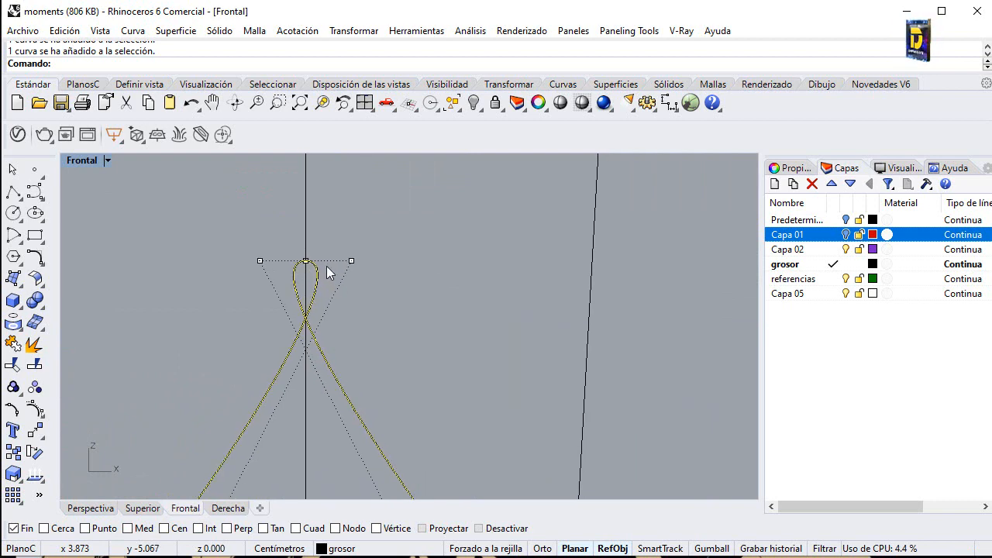
left_click(262, 260)
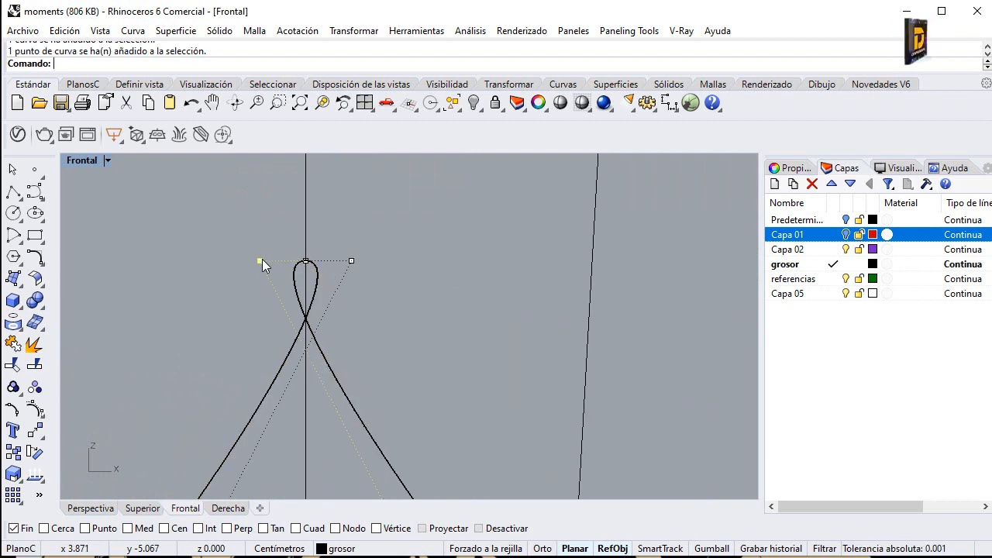
mouse_move(261, 260)
left_mouse_down()
mouse_move(367, 246)
mouse_move(274, 259)
left_mouse_up()
left_click(370, 247)
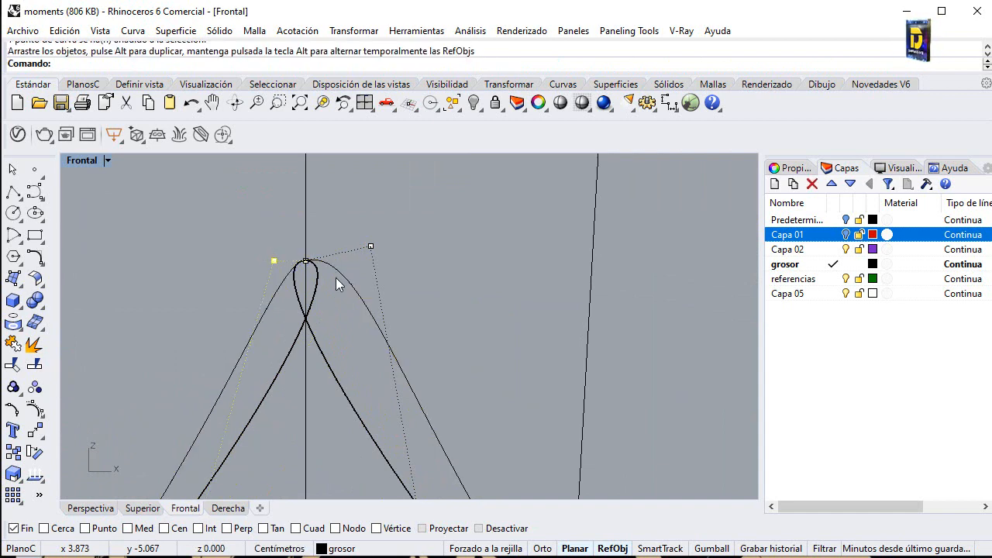
Step: Raise the outer notch curve's two flanking control points, and move its apex control point vertically above the surface's looped edge
left_click(328, 262)
left_click(274, 259)
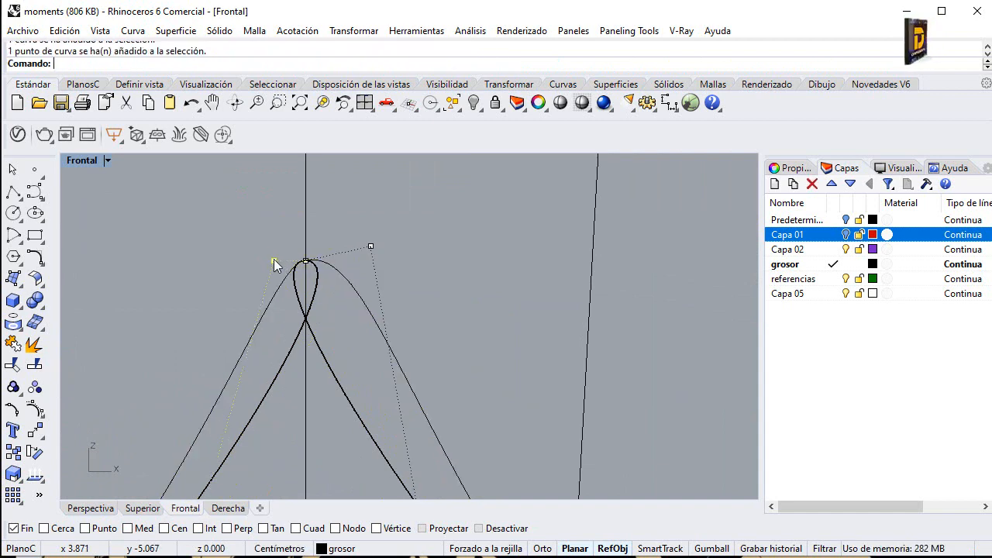
left_click_drag(274, 259, 278, 232)
left_click_drag(371, 247, 360, 229)
scroll(306, 262, "up", 4)
scroll(307, 262, "up", 2)
left_click(308, 261)
scroll(308, 260, "up", 4)
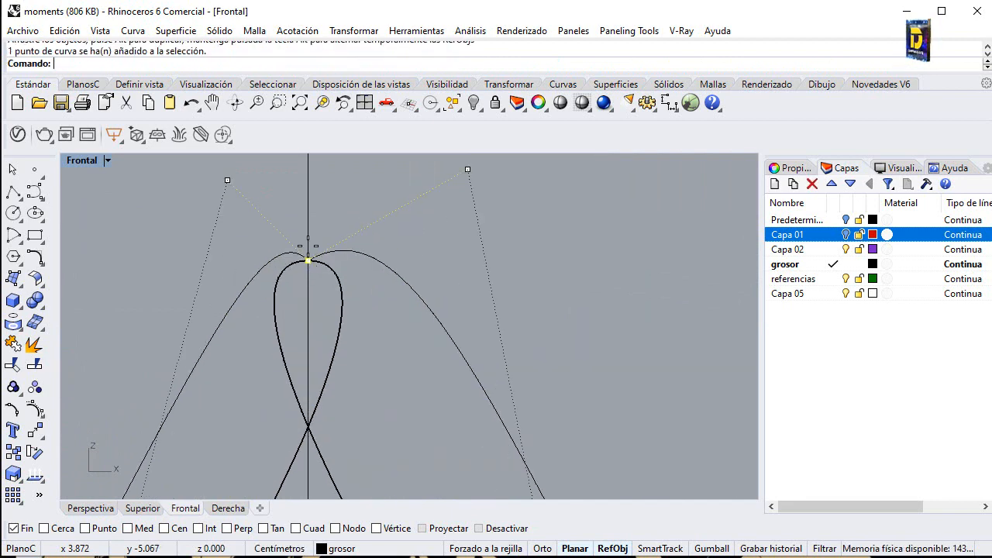
left_click_drag(308, 261, 320, 240, "shift")
Step: Bring the two flanking control points inward and down to form a narrow, nearly symmetric rounded apex, and select the curve
left_click(228, 180)
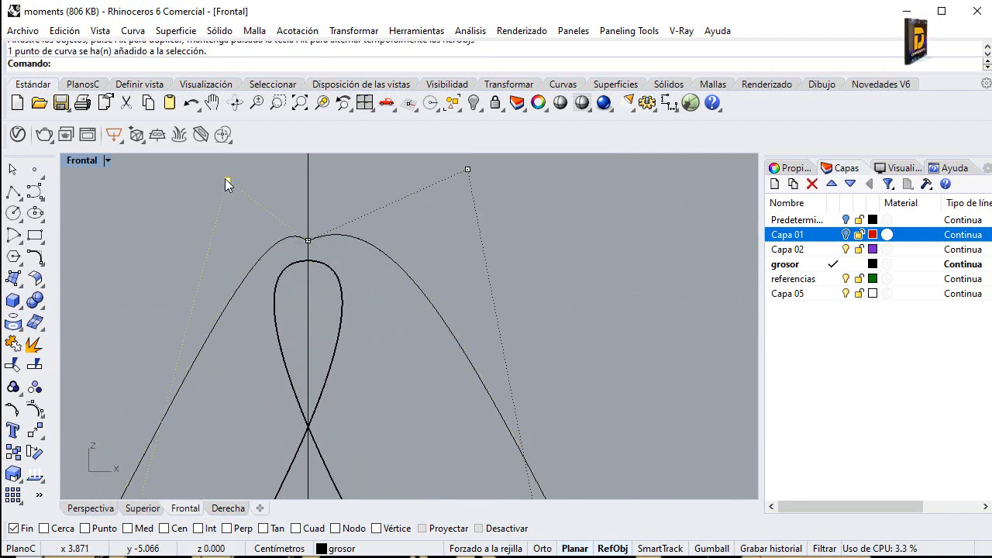
left_click_drag(227, 180, 242, 232)
left_click_drag(468, 172, 385, 217)
scroll(324, 264, "down", 5)
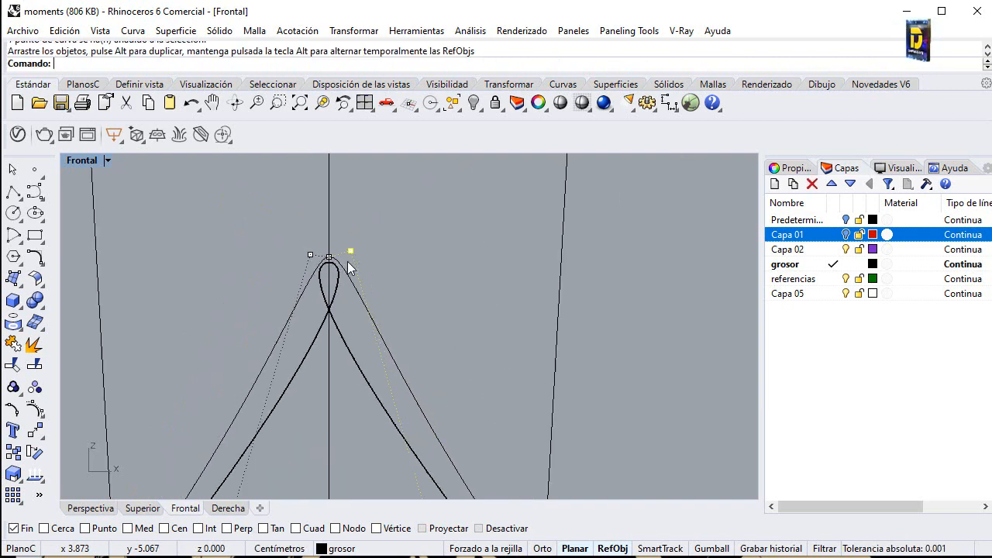
left_click(364, 301)
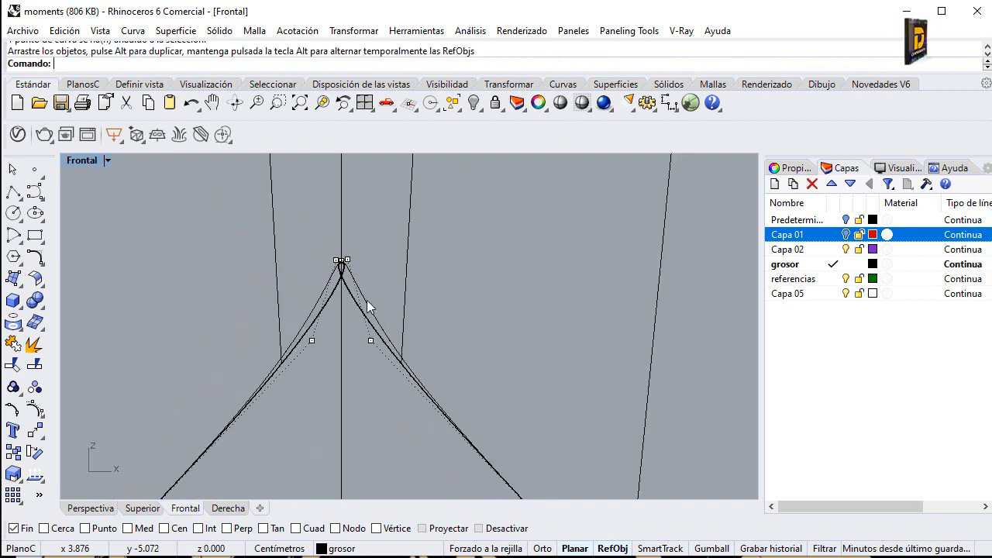
scroll(347, 286, "down", 8)
scroll(362, 289, "down", 8)
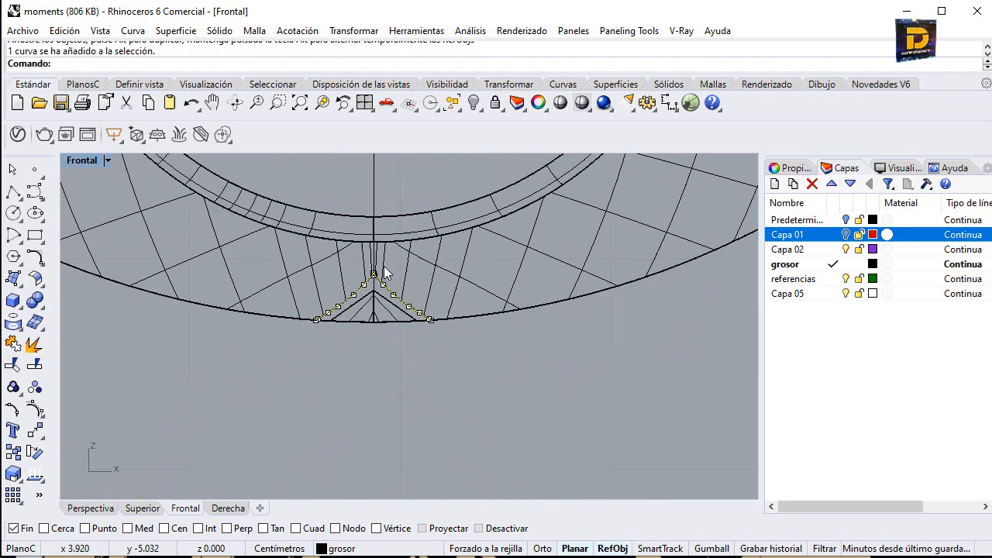
Step: Isolate the curved front polysurface, the small triangular facets and the two duplicated notch curves
double_click(87, 161)
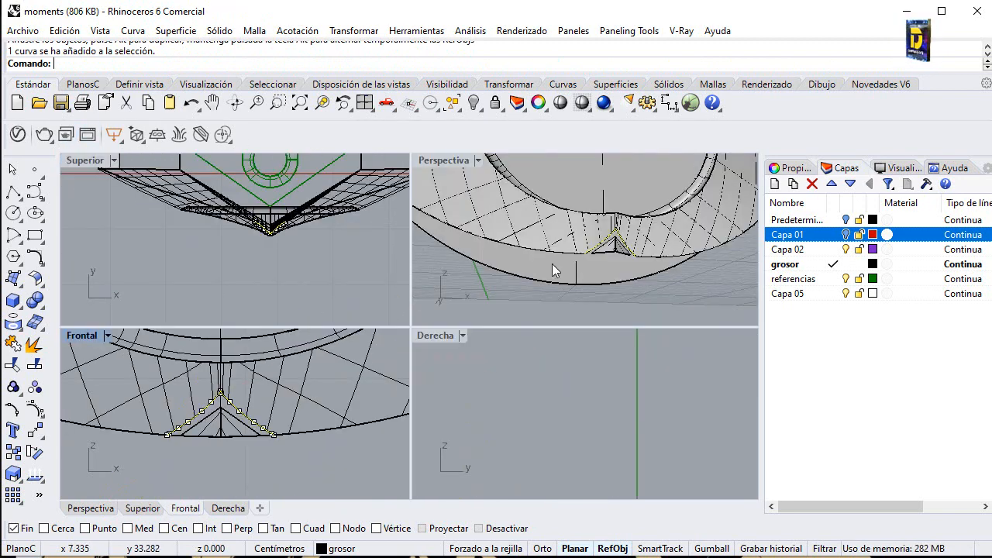
scroll(562, 229, "up", 5)
scroll(602, 195, "down", 8)
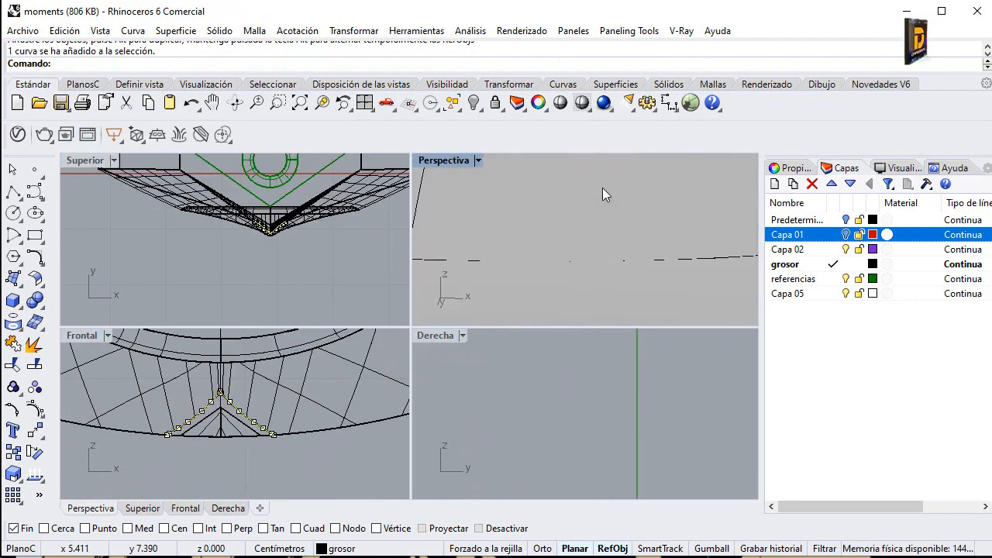
scroll(620, 230, "down", 5)
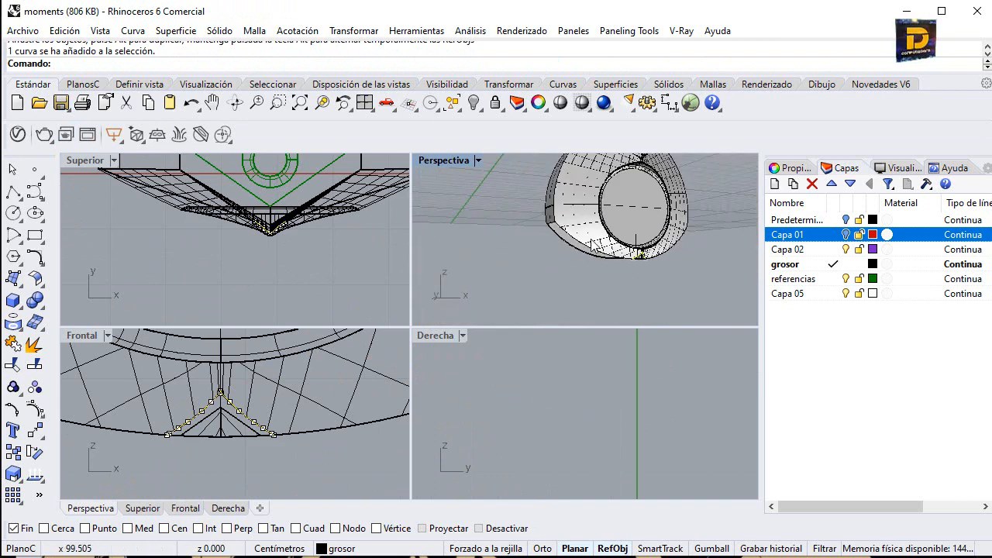
left_click(602, 236)
scroll(656, 266, "up", 3)
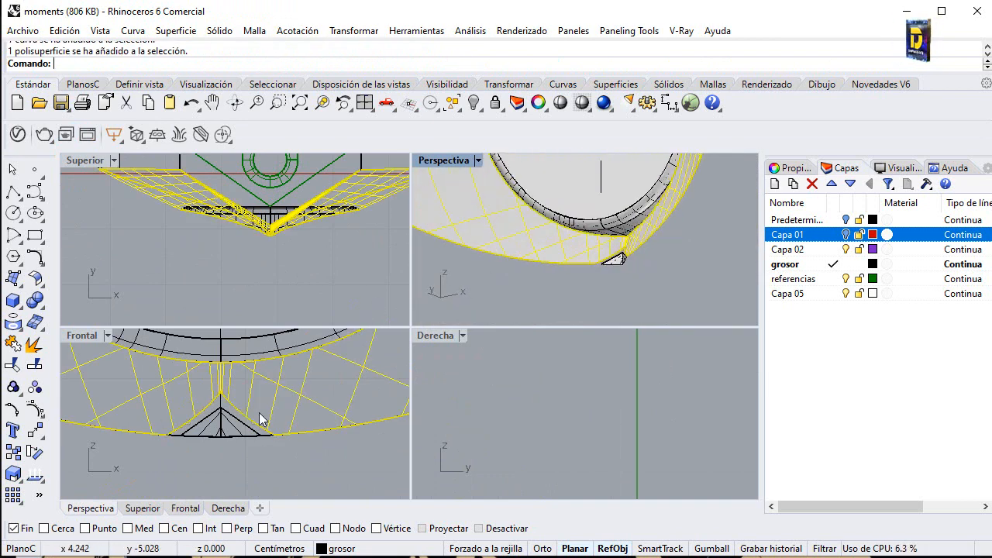
scroll(262, 418, "up", 1)
scroll(644, 256, "up", 3)
scroll(643, 256, "up", 2)
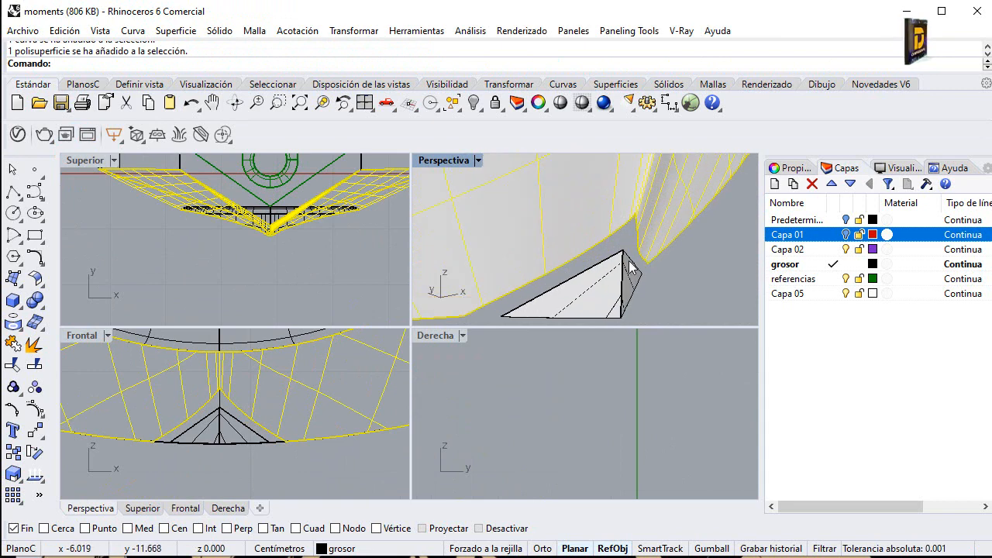
left_click(630, 289, "shift")
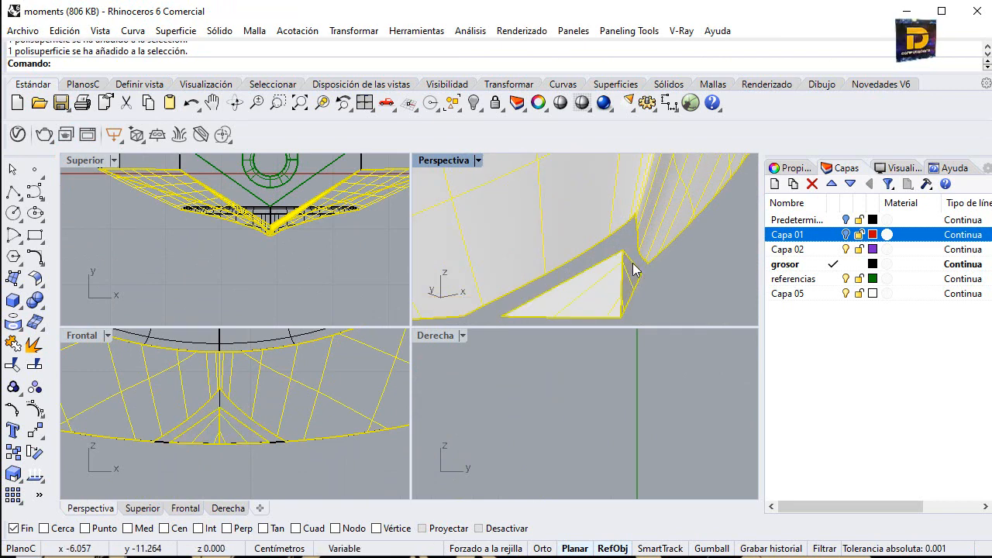
left_click(632, 266, "shift")
left_click(622, 228, "shift")
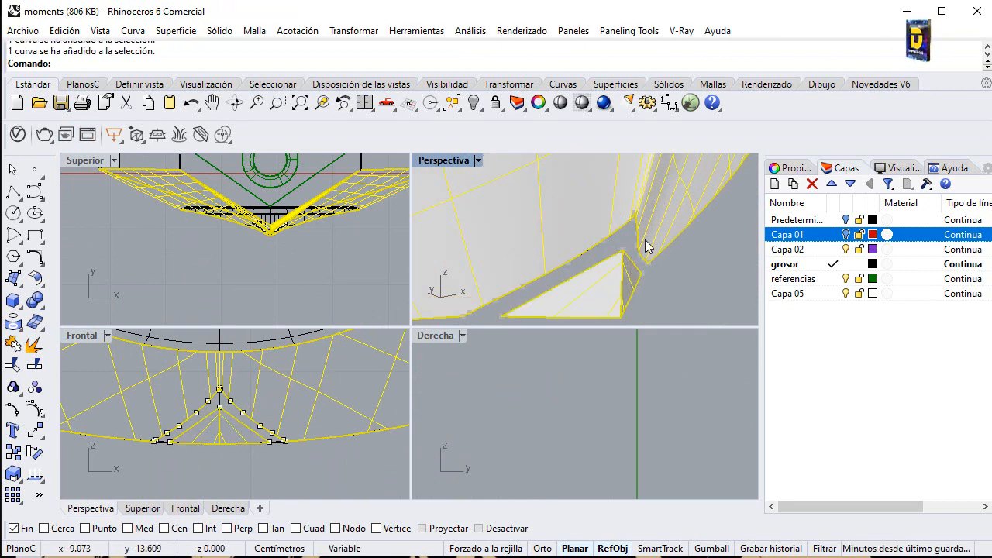
left_click(476, 103)
left_click(539, 129)
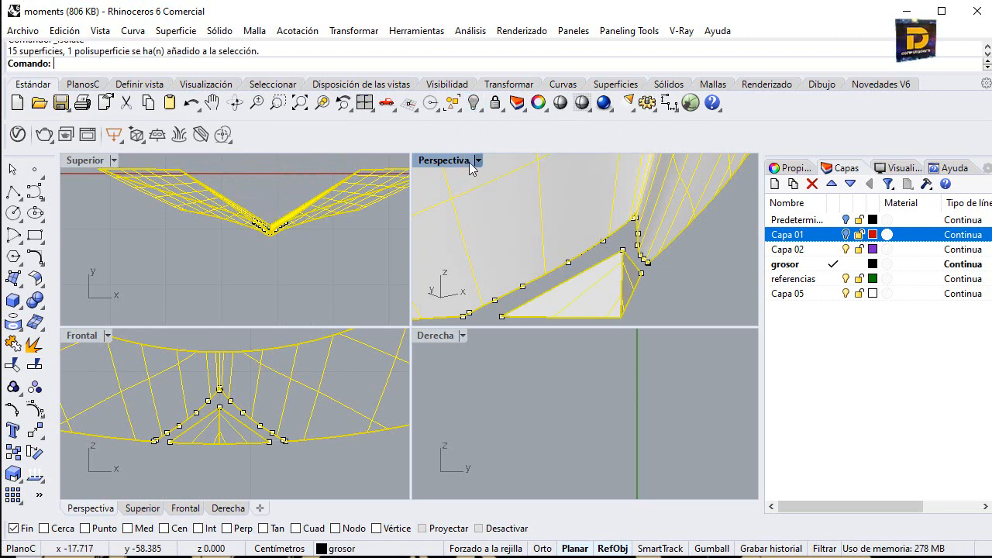
Step: Try to trim the looped notch edge off the front polysurface, using the reshaped outer notch curve as the cutting object
left_click(275, 462)
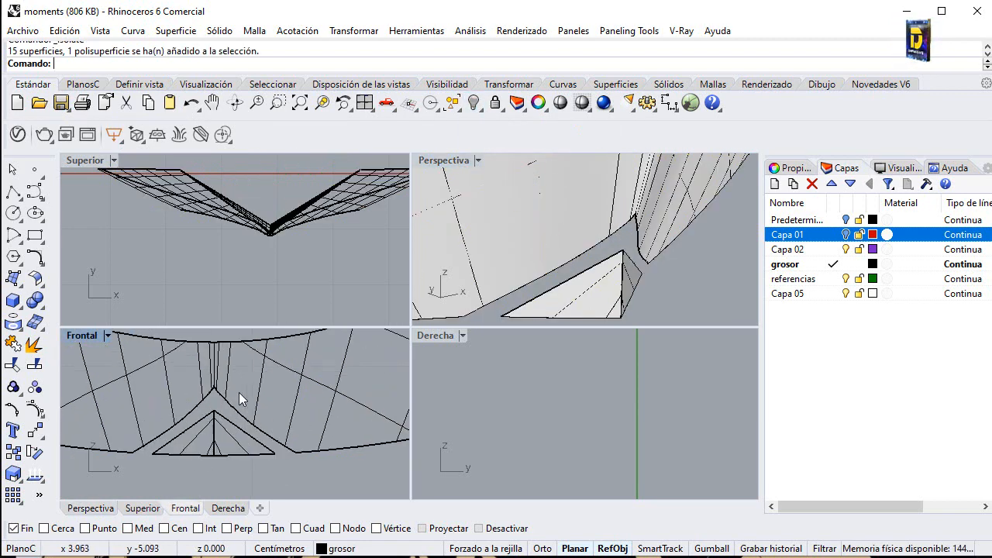
scroll(203, 379, "up", 6)
scroll(208, 380, "up", 1)
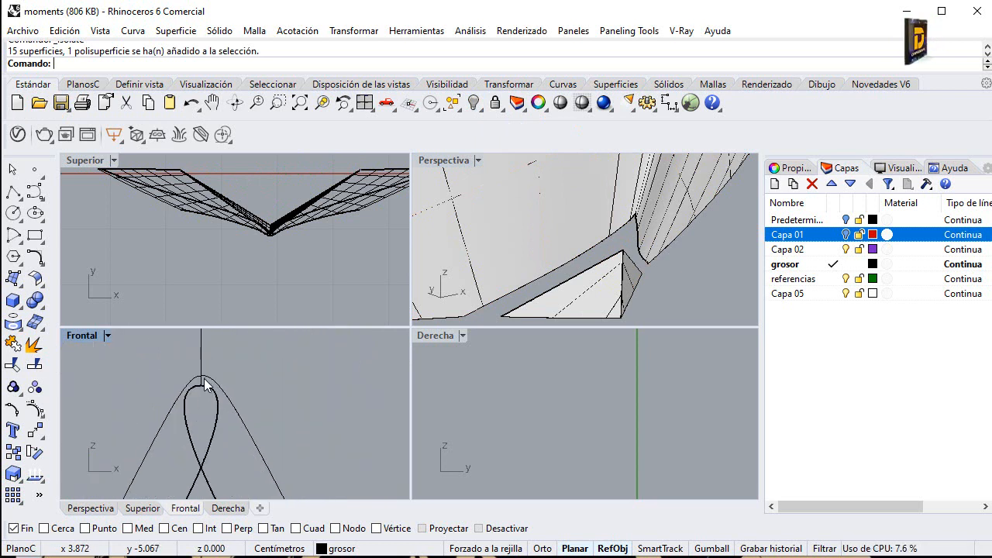
left_click(208, 379)
scroll(223, 376, "up", 2)
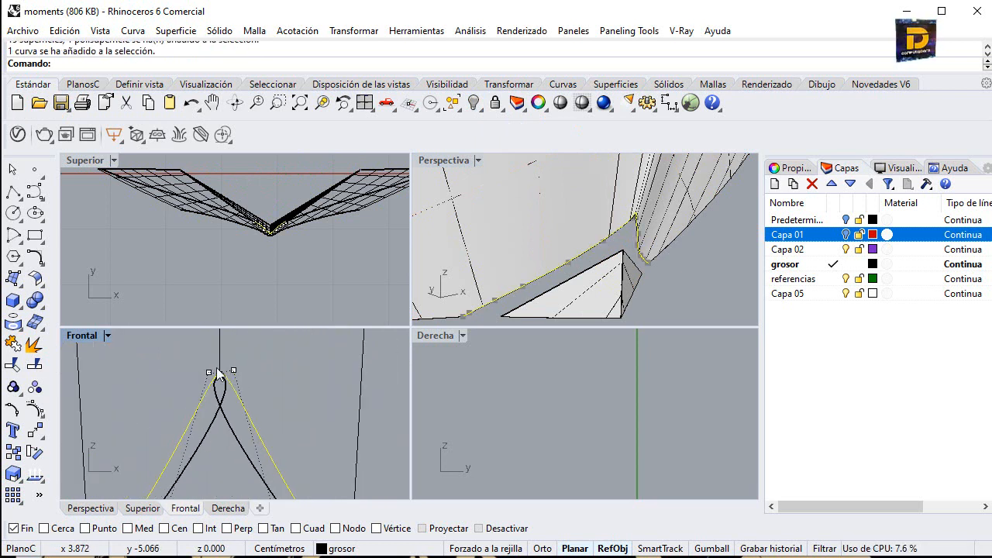
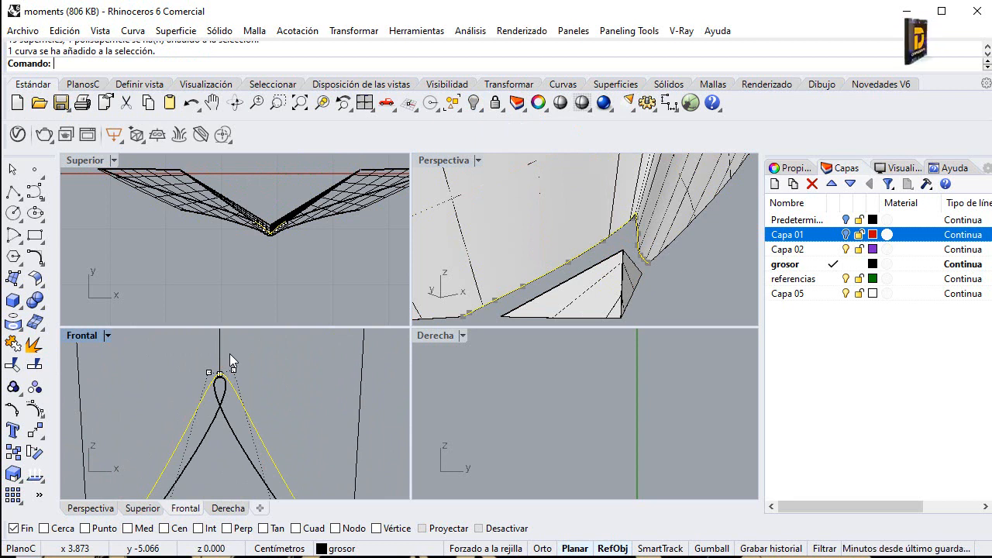
left_click(13, 344)
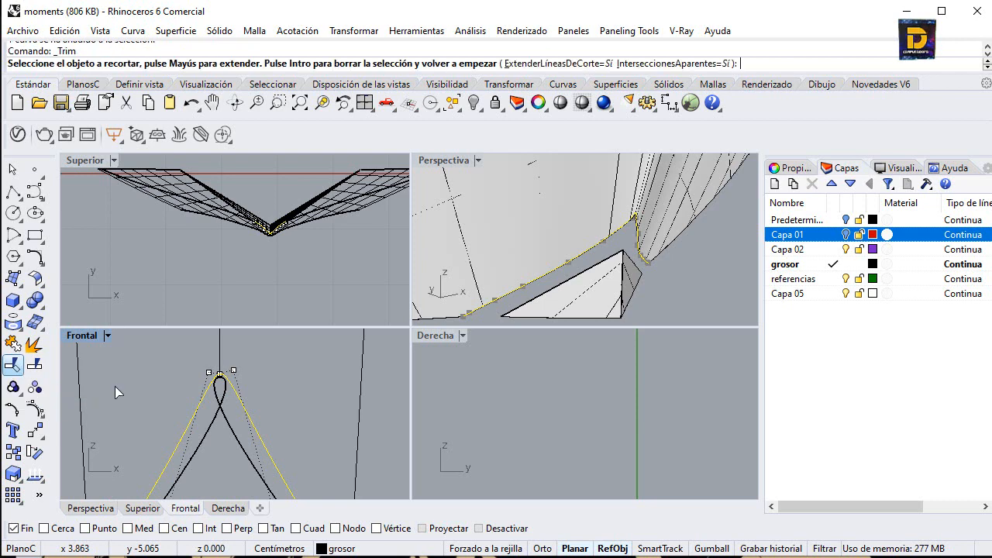
left_click(214, 427)
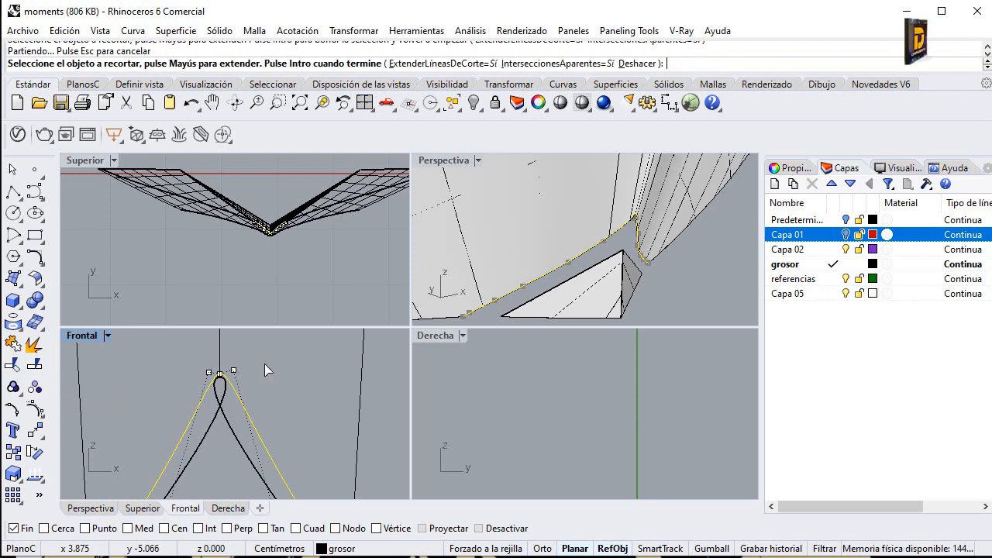
Step: Try the trim again at the cutting curve's lower left end, undo it, and end the Trim command
scroll(265, 370, "down", 8)
right_click_drag(187, 431, 330, 356)
scroll(330, 357, "down", 6)
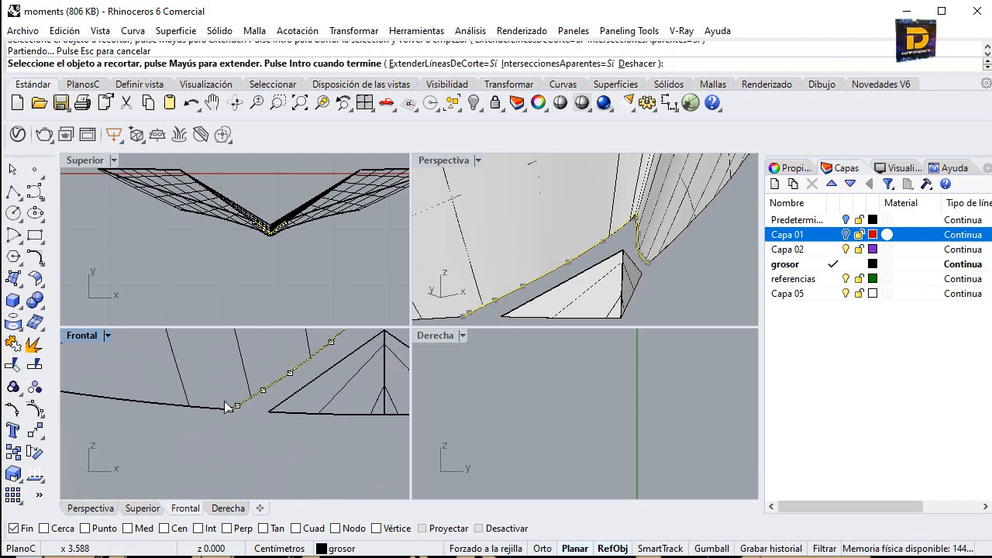
scroll(228, 409, "up", 4)
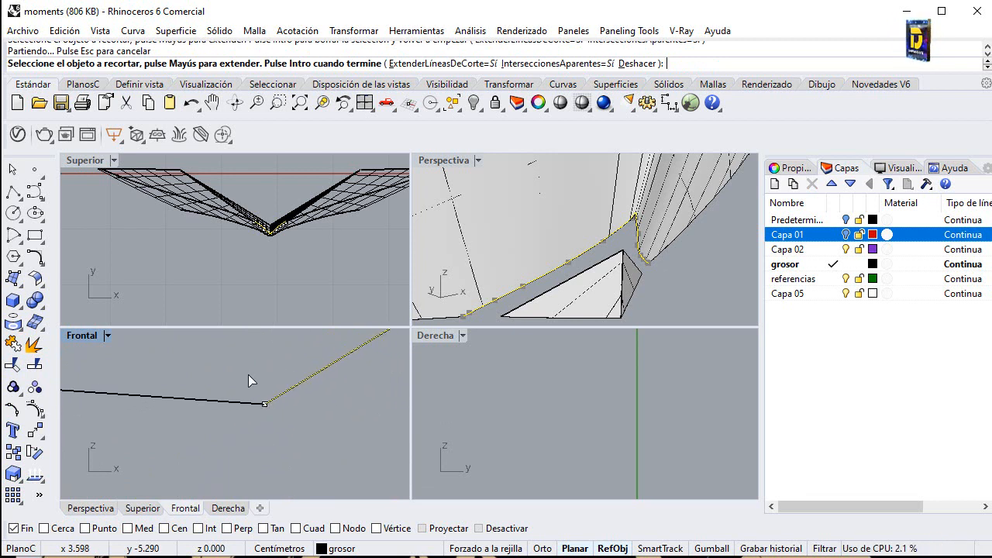
left_click(264, 407)
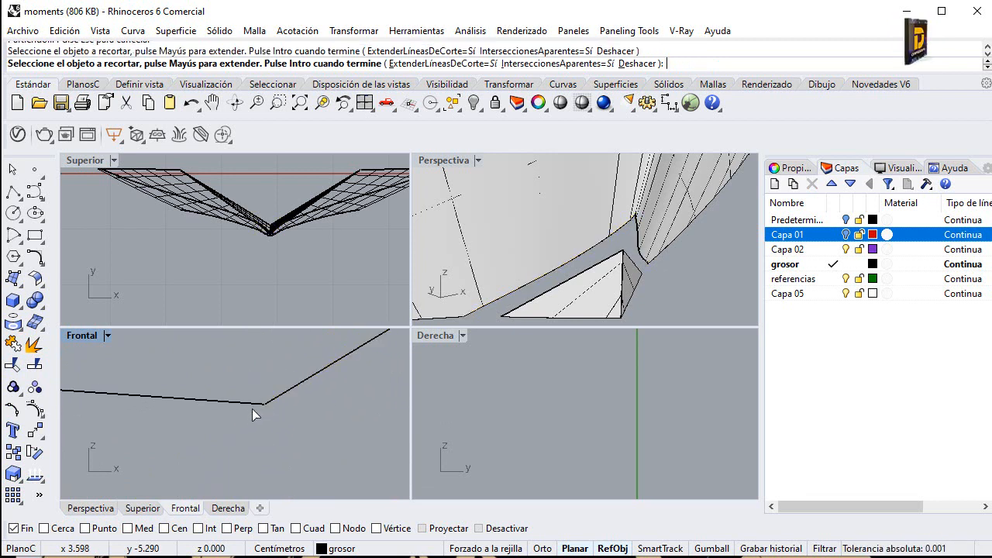
key("ctrl+z")
right_click(292, 425)
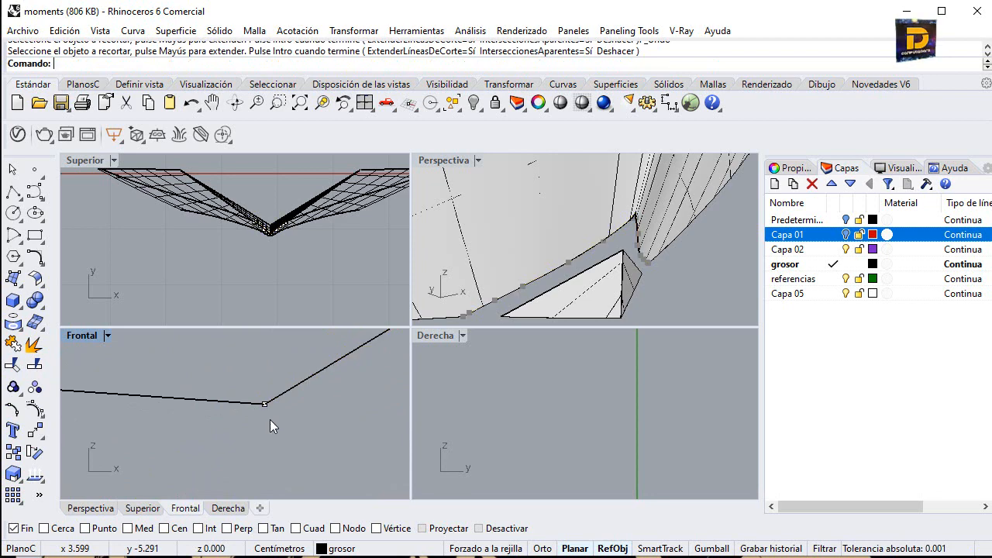
Step: Move the end control points of the outer notch curve slightly outward past the front polysurface's lower corners
left_click(285, 392)
left_click(324, 435)
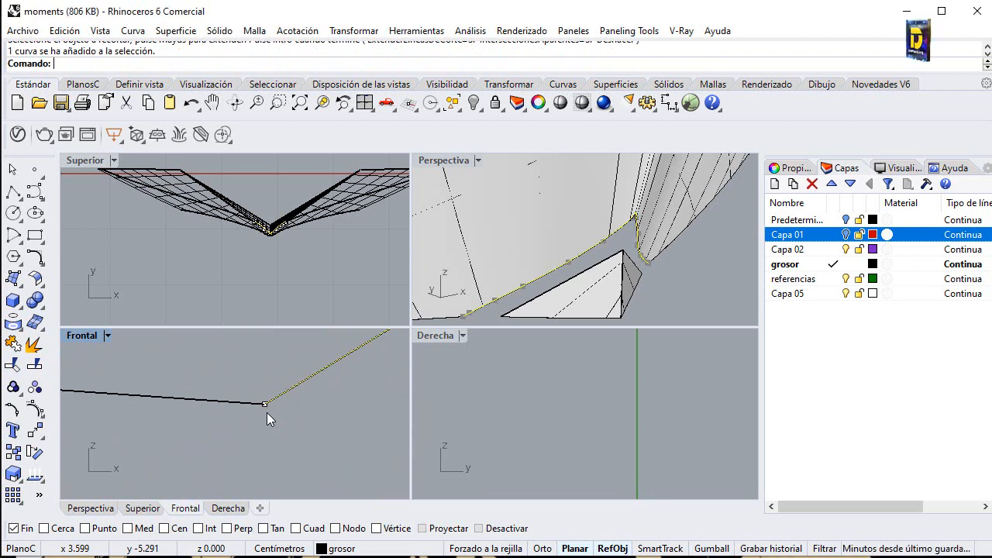
scroll(266, 412, "up", 3)
left_click(263, 400)
mouse_move(264, 407)
left_mouse_down()
mouse_move(298, 389)
mouse_move(226, 419)
mouse_move(264, 409)
mouse_move(255, 403)
mouse_move(311, 405)
mouse_move(281, 389)
mouse_move(253, 397)
mouse_move(262, 402)
left_mouse_up()
scroll(261, 402, "up", 4)
scroll(295, 441, "down", 5)
right_click_drag(180, 375, 323, 468)
scroll(316, 464, "down", 6)
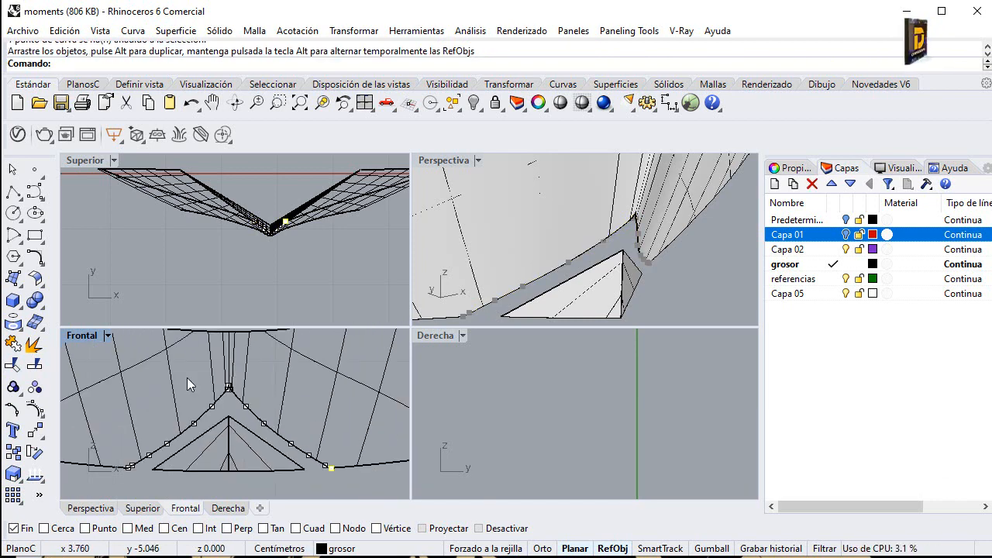
Step: Try to trim the looped notch edge off the front polysurface in the Front view with the reshaped notch curve, and undo it
scroll(239, 381, "up", 8)
scroll(229, 410, "up", 2)
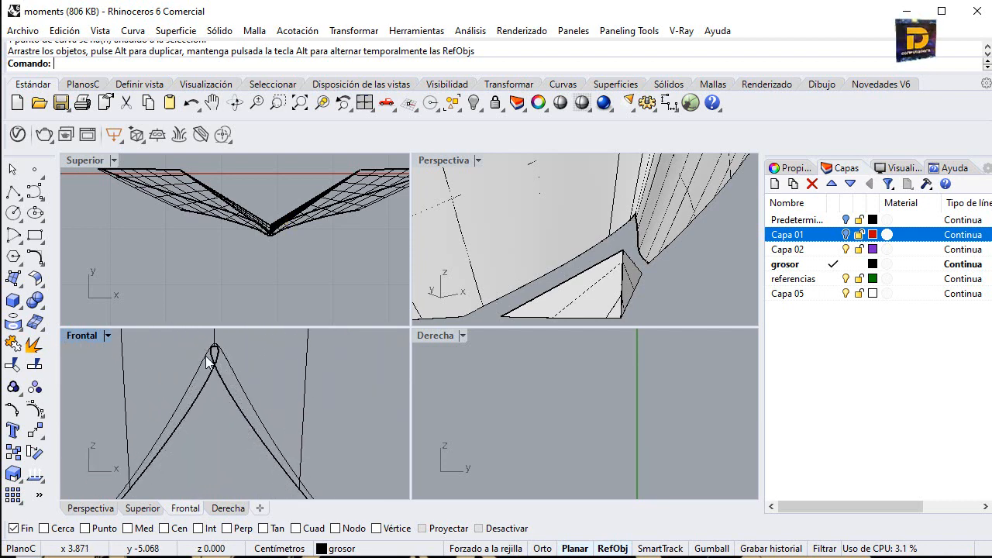
left_click(209, 362)
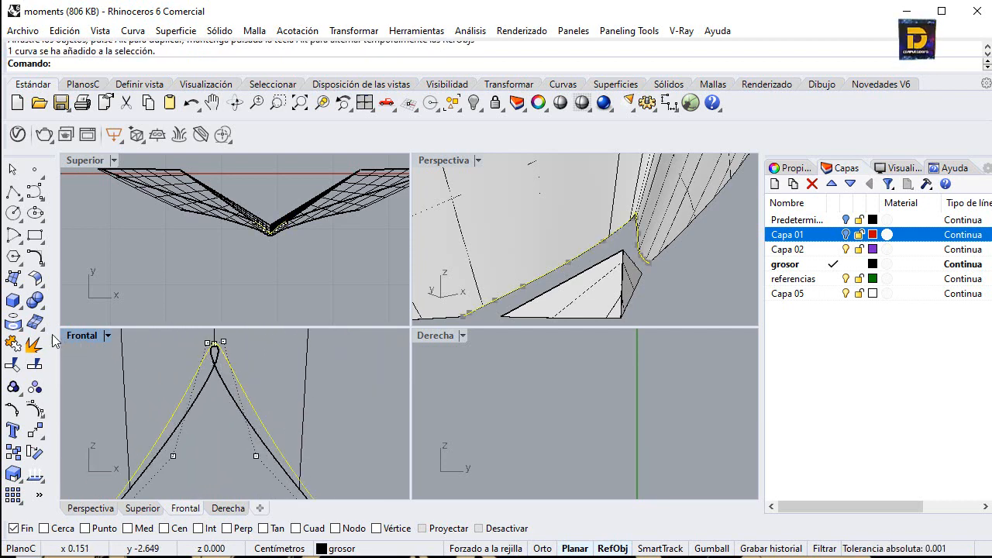
left_click(14, 345)
left_click(213, 373)
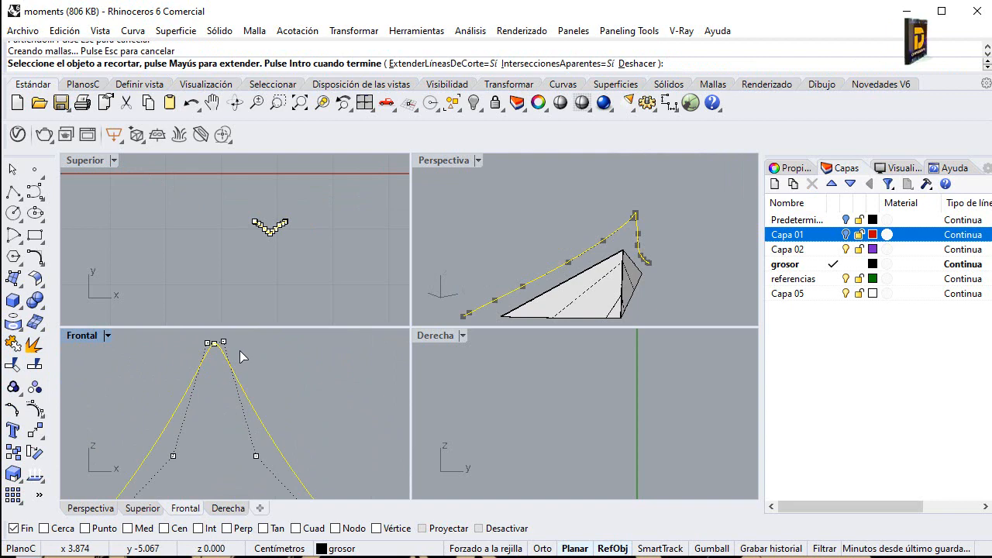
key("ctrl+z")
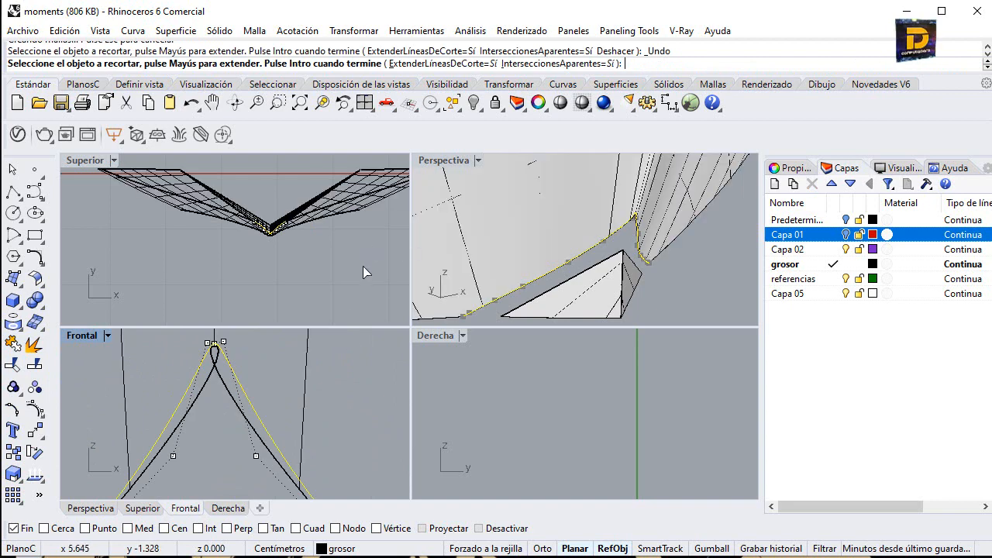
Step: Try the trim along the notch curve again in a maximized Front view, end the Trim command and undo it
scroll(290, 353, "down", 3)
double_click(84, 336)
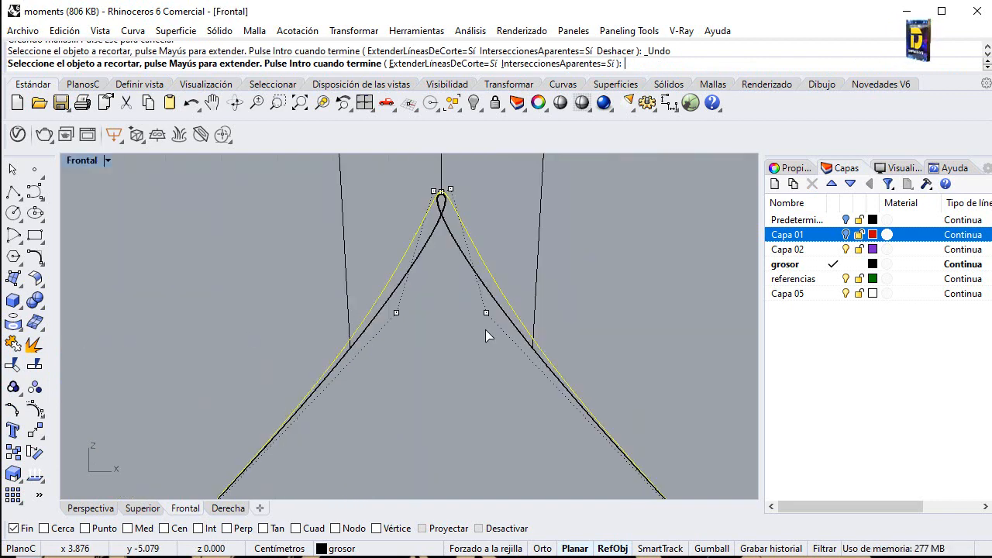
scroll(485, 329, "up", 5)
scroll(527, 348, "down", 3)
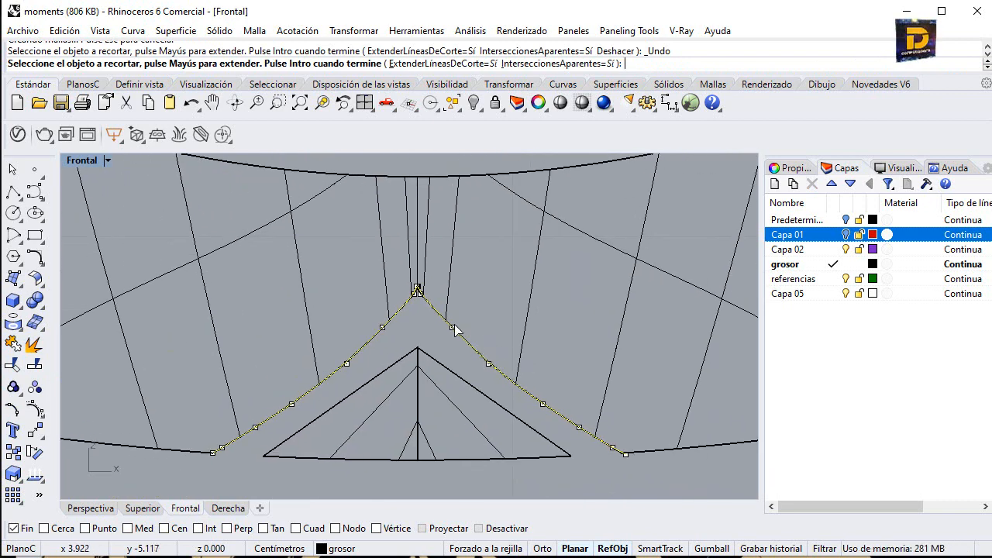
left_click(456, 331)
left_click(519, 377)
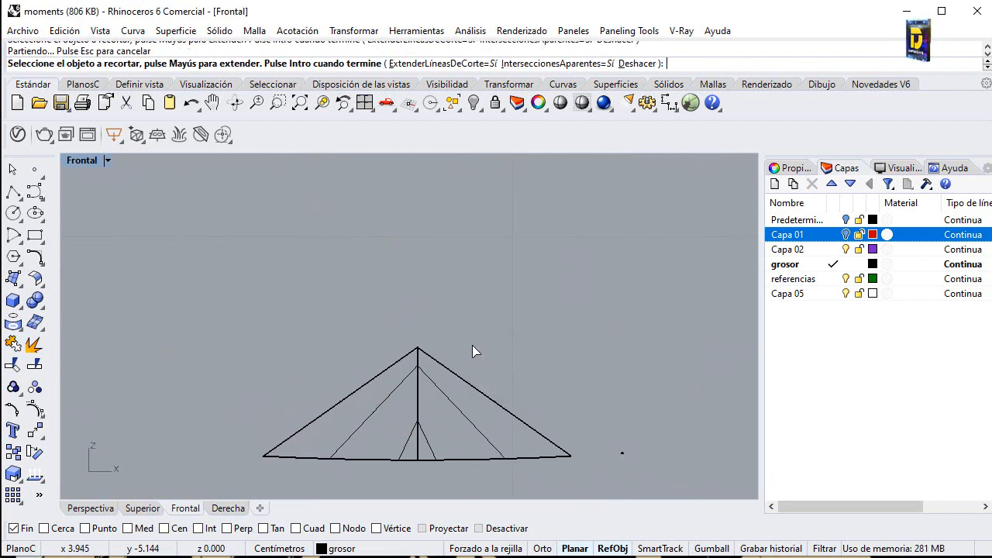
key("ctrl+z")
key("Escape")
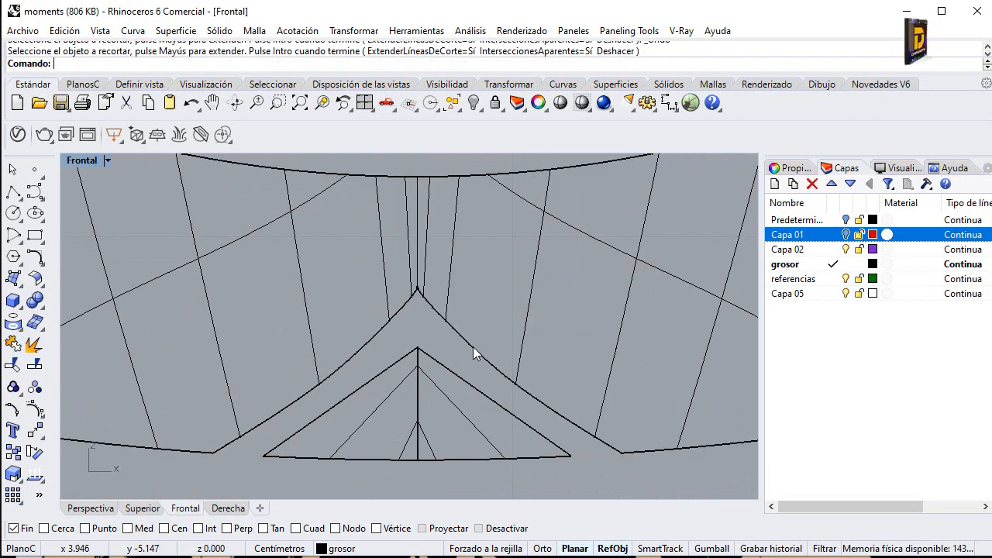
left_click(473, 347)
key("ctrl+z")
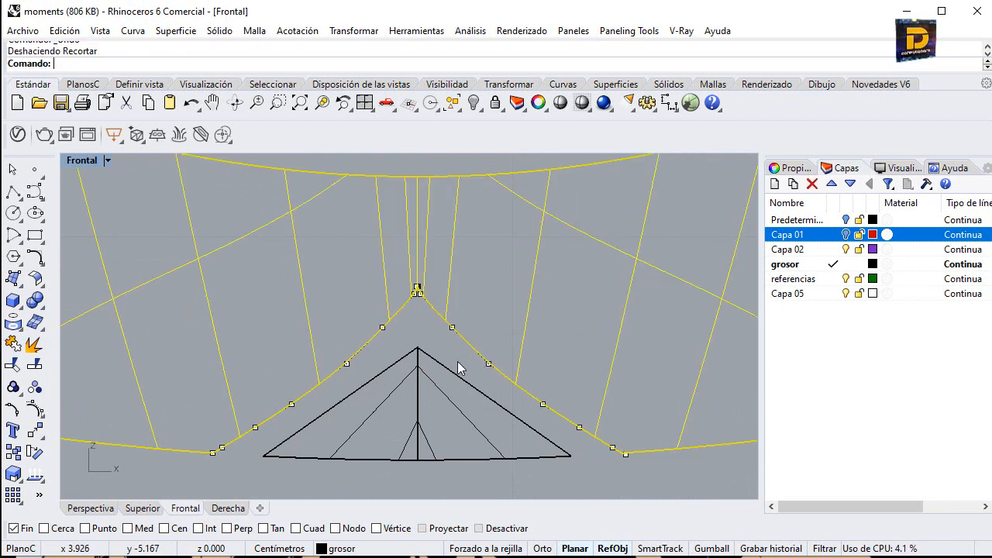
Step: Offset the outer notch curve slightly outward through a picked point with no end caps, and delete the original curve
left_click(474, 341)
left_click(496, 370)
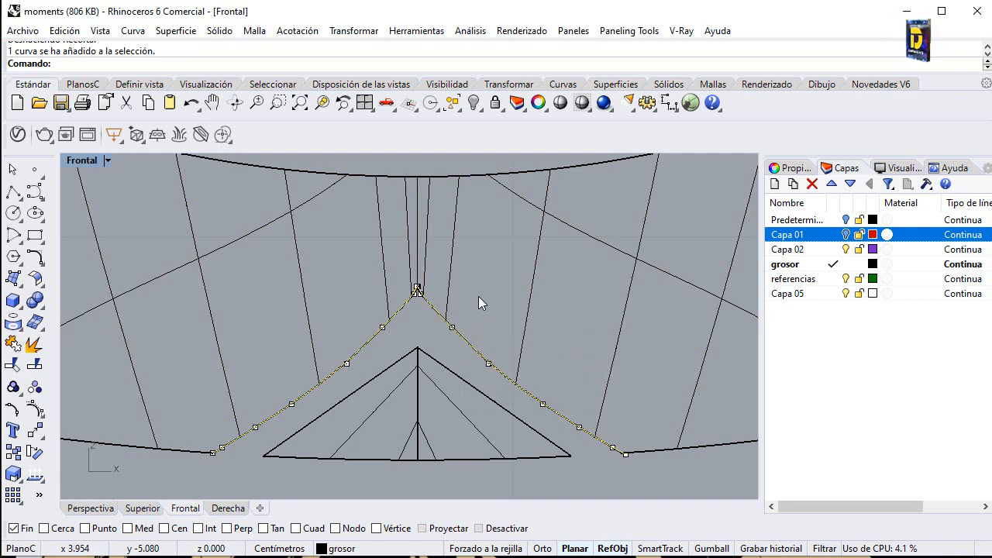
left_click(40, 262)
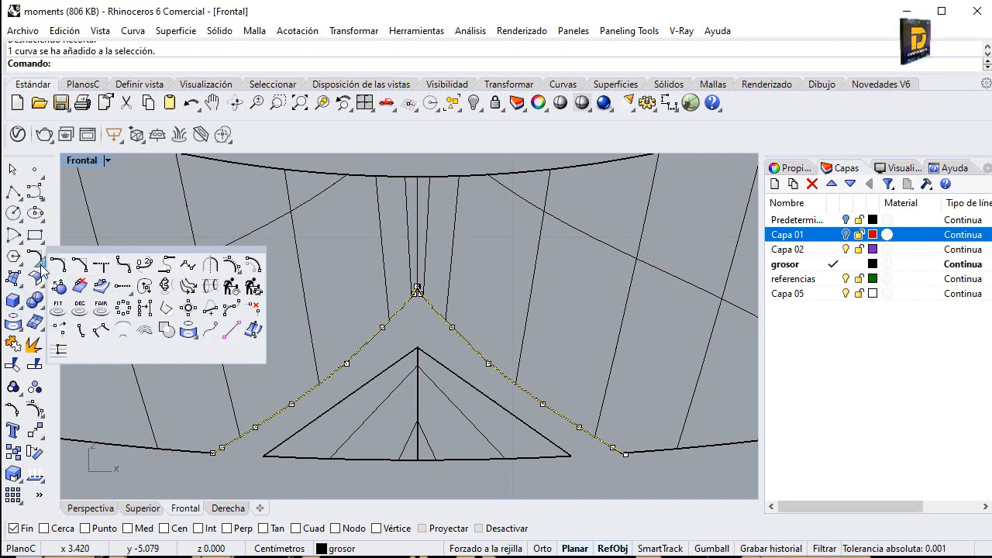
left_click(253, 266)
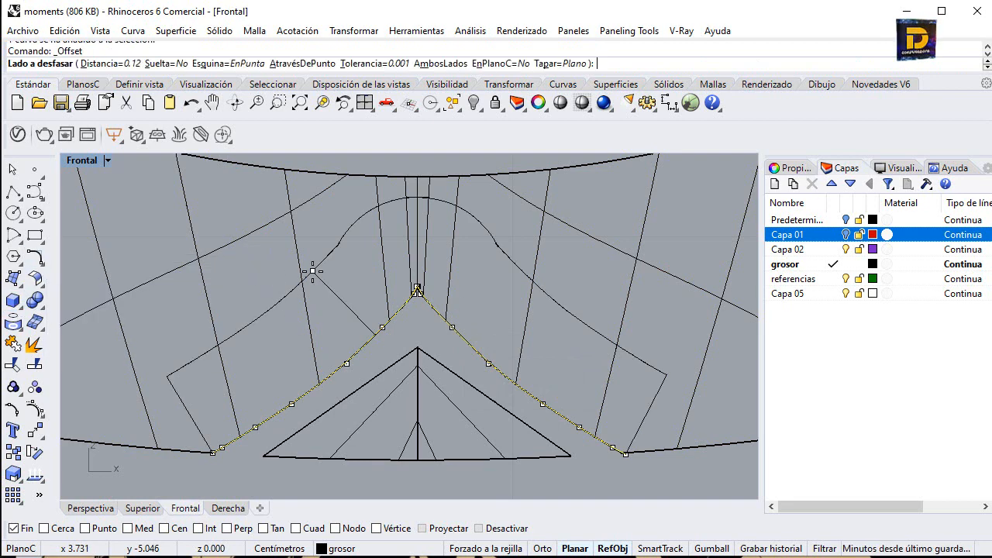
left_click(293, 65)
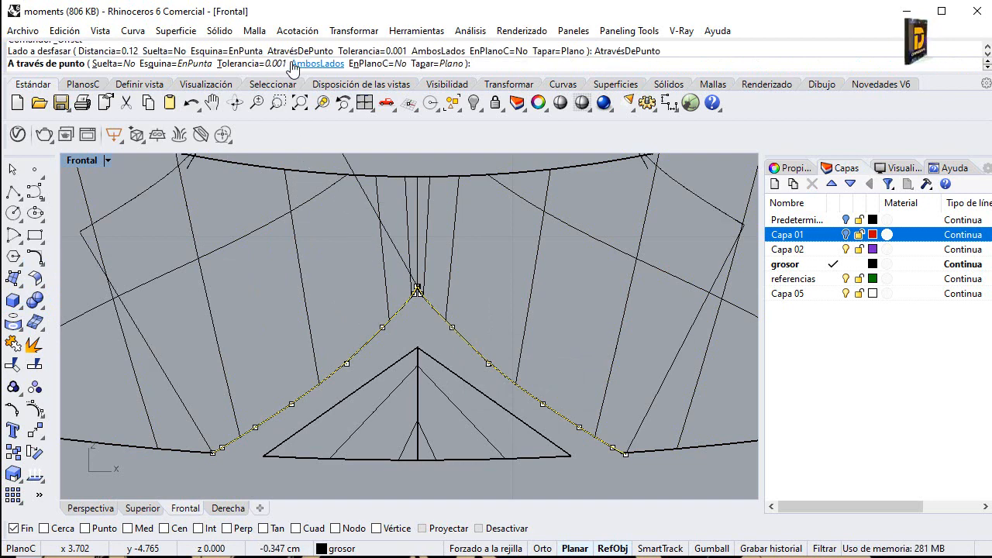
left_click(432, 64)
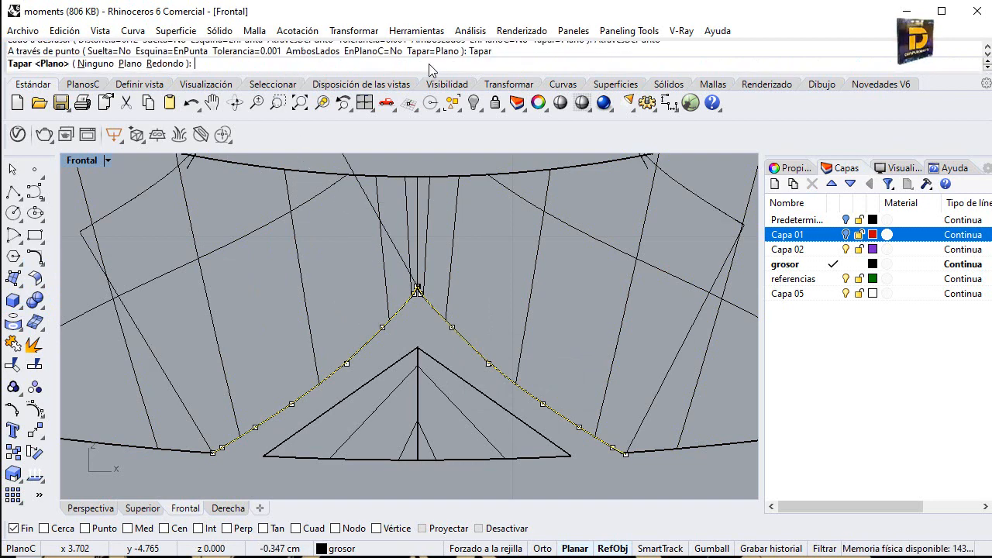
left_click(97, 64)
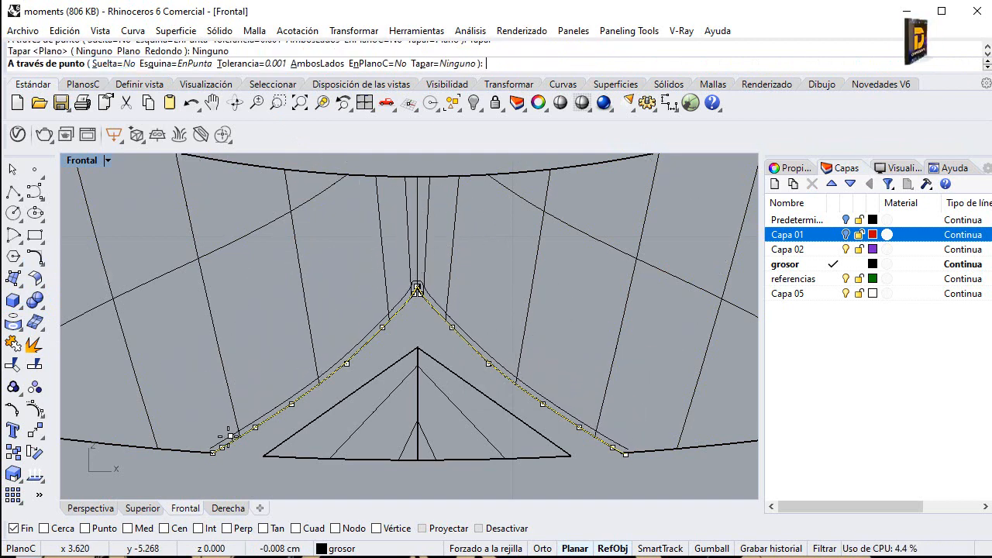
left_click(225, 436)
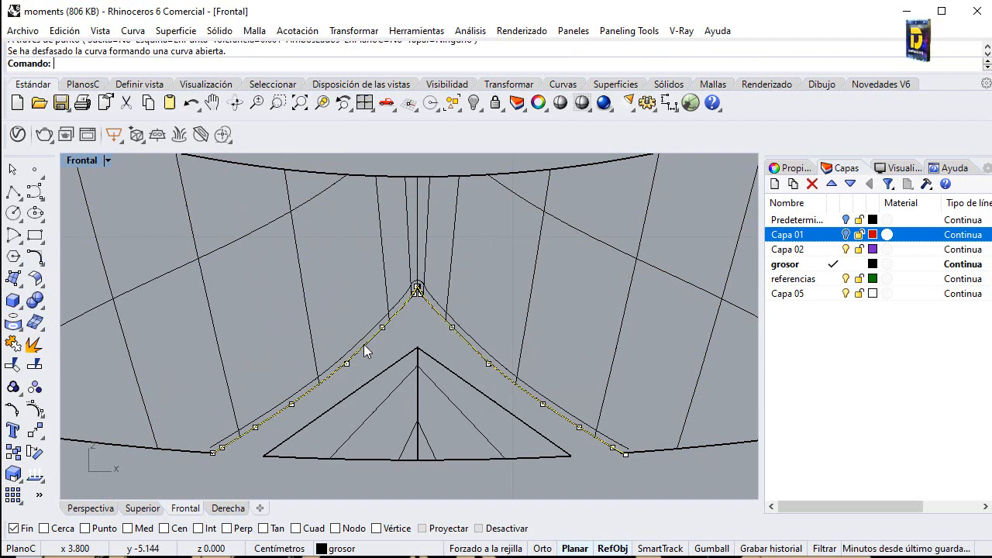
key("Delete")
Step: Move both end control points of the offset notch curve outward past the front polysurface's lower corners
left_click(355, 346)
scroll(277, 450, "up", 3)
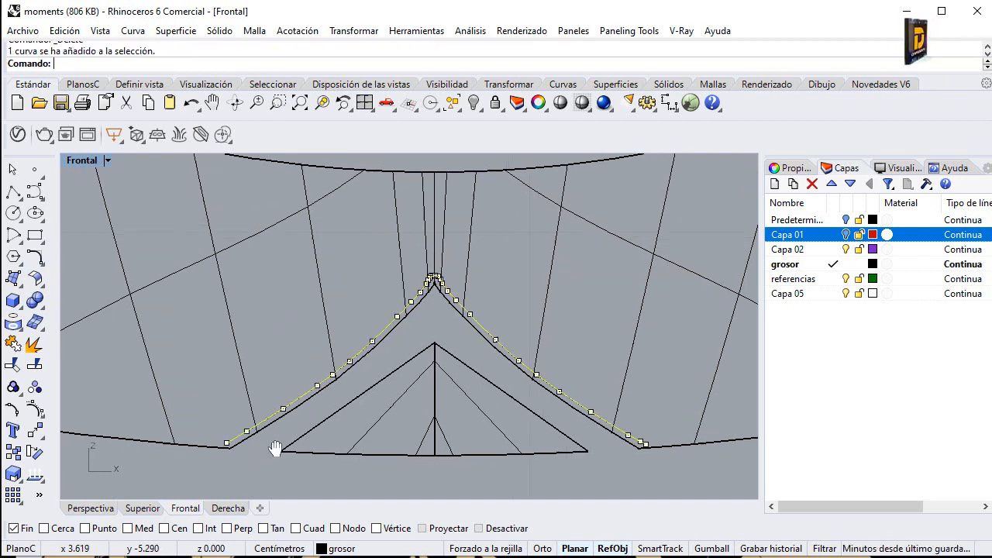
left_click(260, 429)
left_click_drag(259, 429, 240, 443)
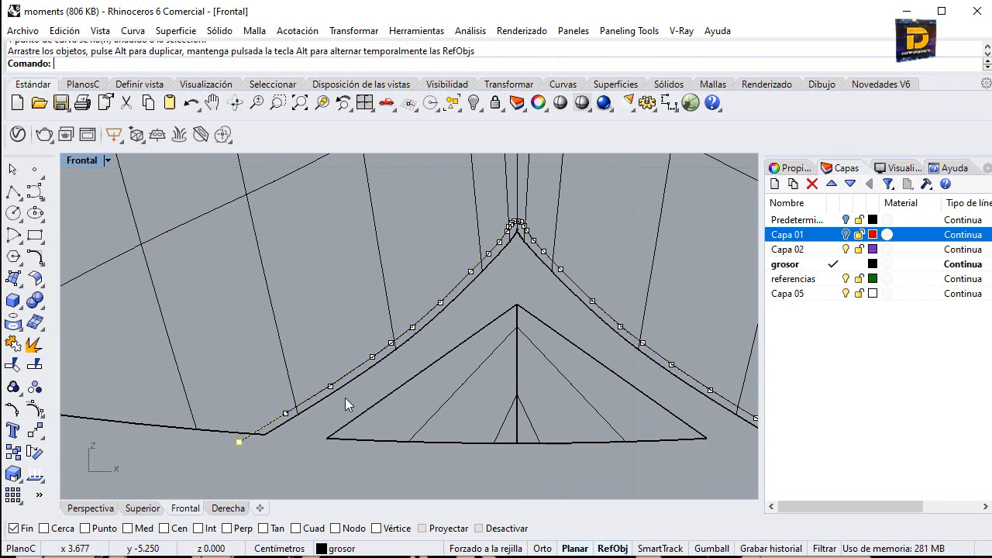
right_click_drag(654, 384, 460, 352)
left_click_drag(585, 399, 599, 409)
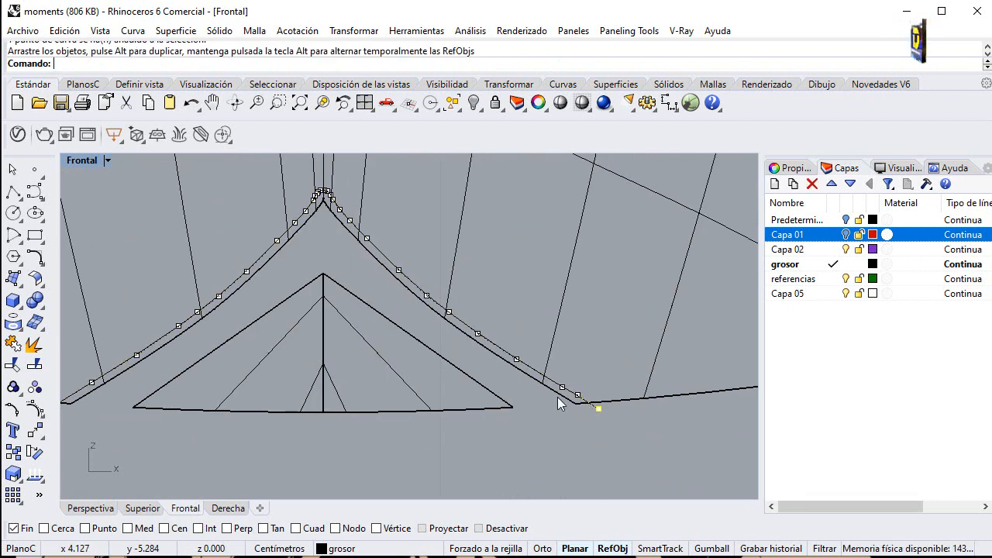
Step: Trim the looped notch edge off the front polysurface using the offset notch curve as the cutting object
left_click(344, 213)
left_click(13, 365)
scroll(339, 228, "up", 5)
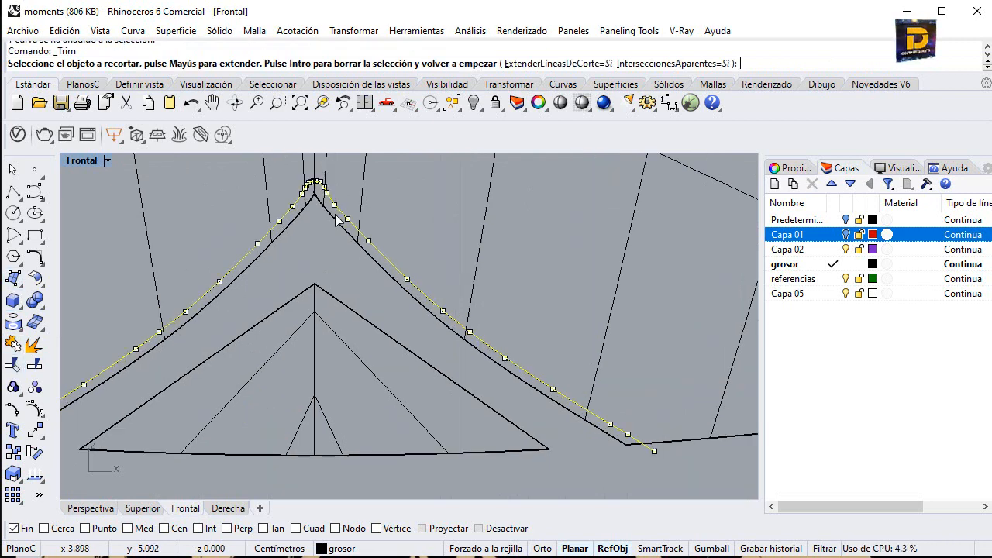
left_click(289, 175)
scroll(303, 177, "down", 5)
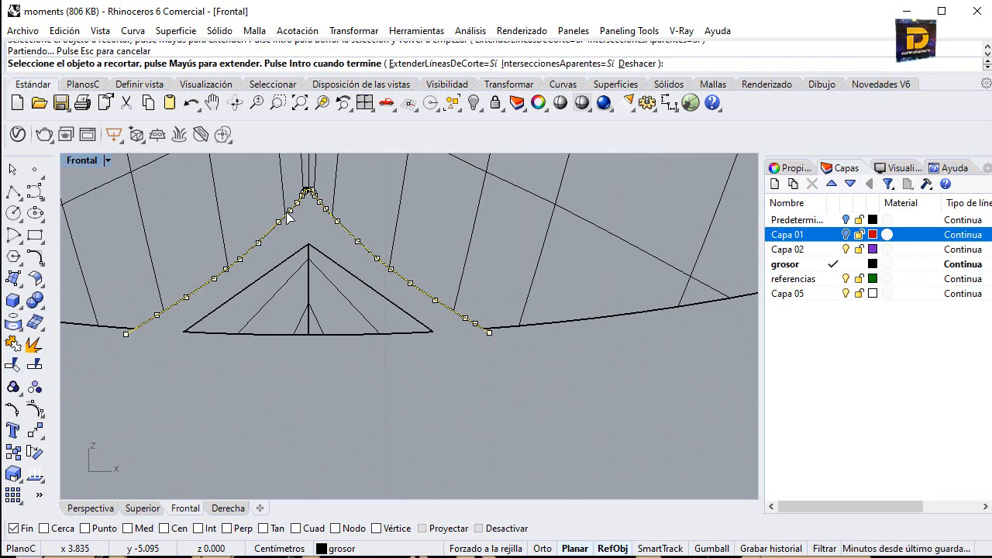
key("Return")
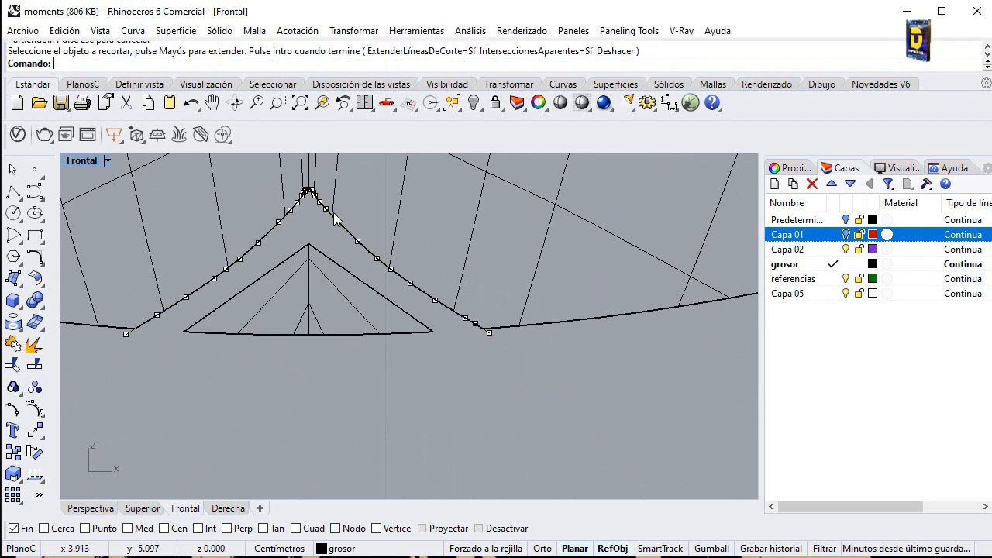
Step: Delete the offset curve that was used to cut the notch
left_click(332, 224)
left_click(396, 257)
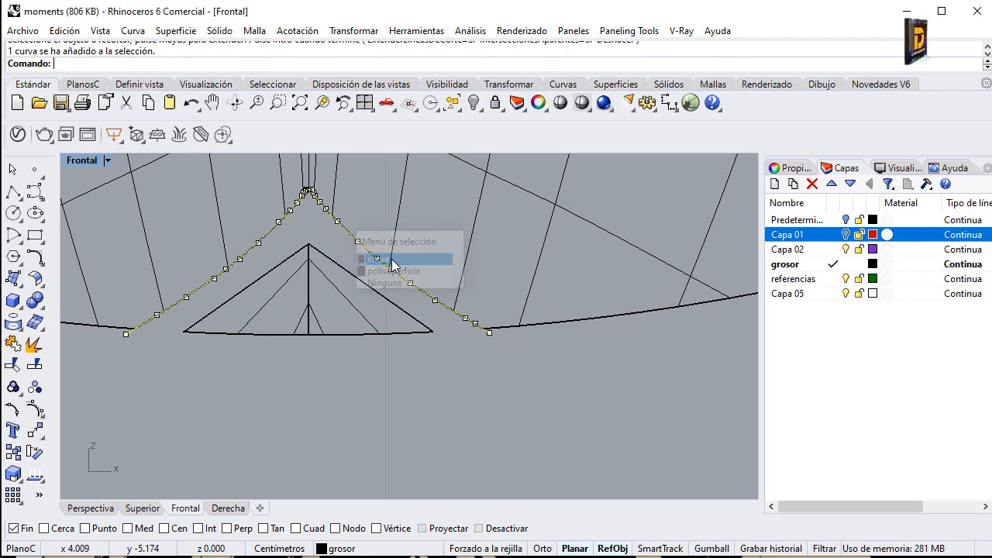
key("Delete")
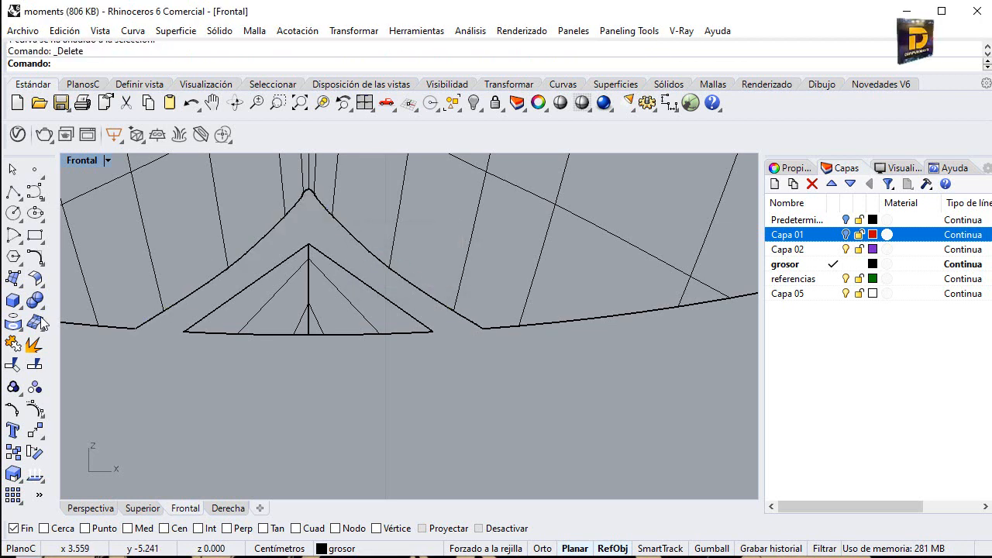
Step: Duplicate the two newly trimmed notch edges of the front polysurface and join them into one curve
left_click(13, 364)
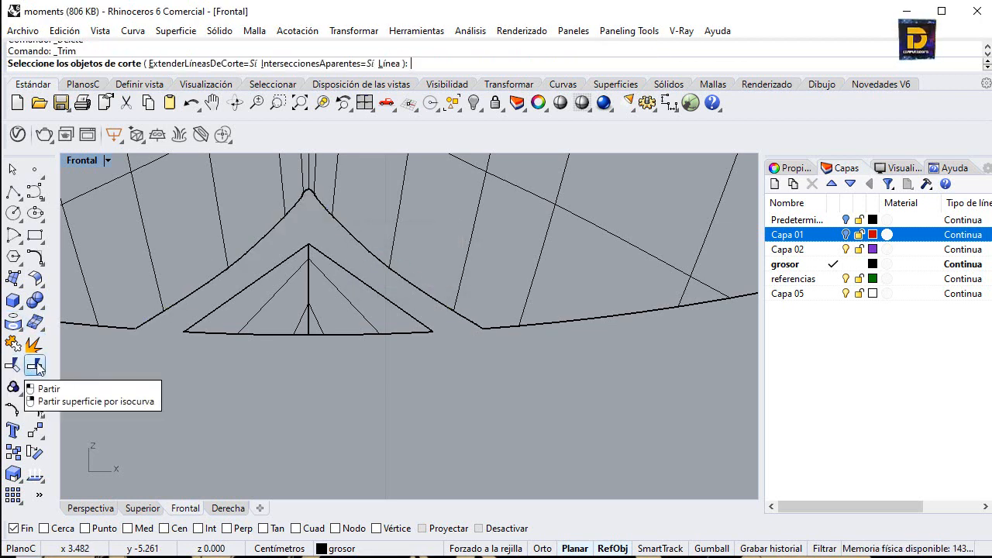
left_click(14, 324)
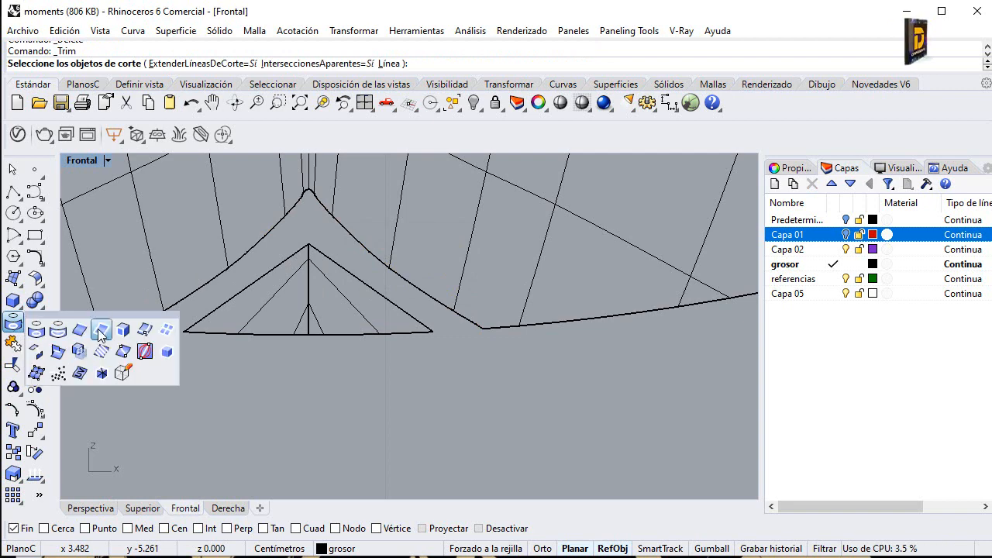
left_click(79, 330)
left_click(270, 231)
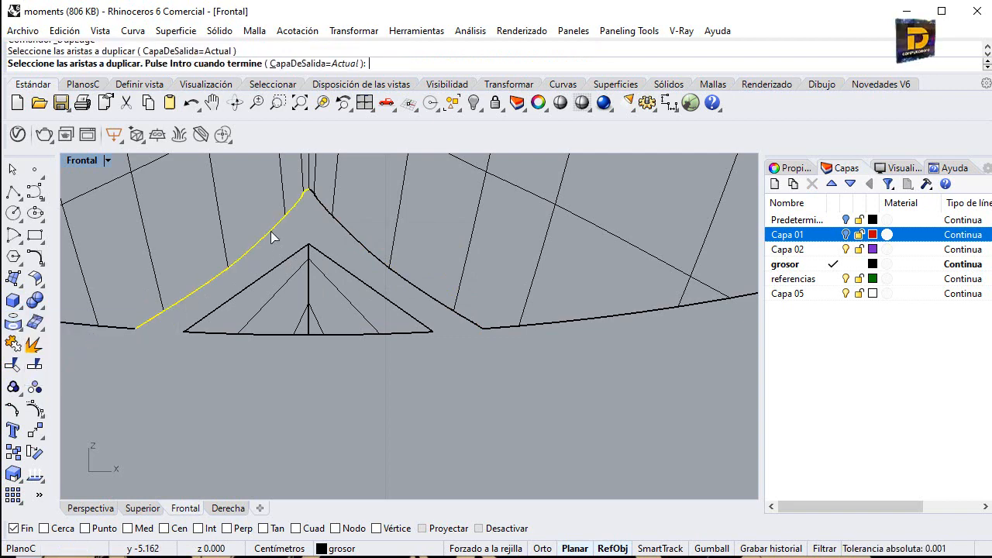
scroll(310, 195, "up", 3)
left_click(310, 194)
scroll(349, 265, "down", 4)
key("Return")
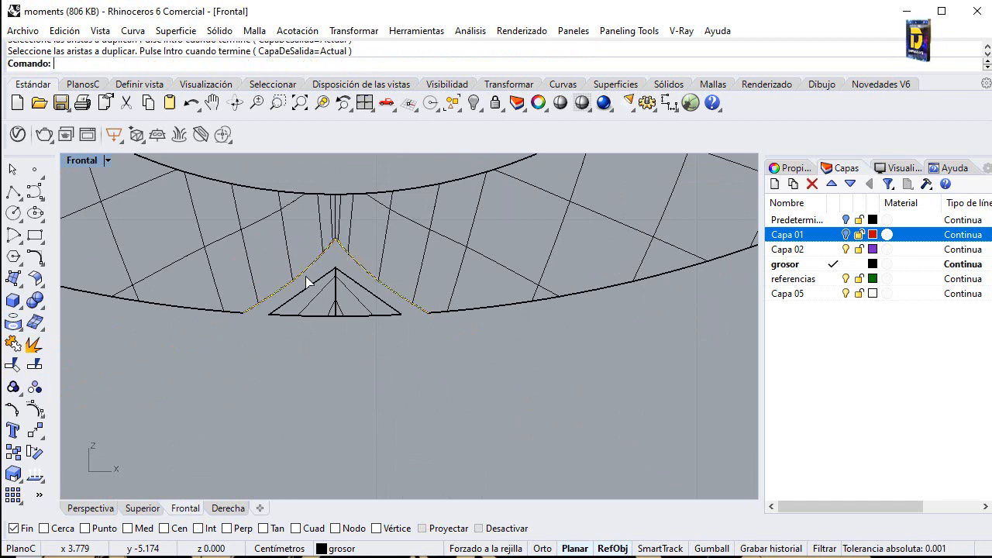
left_click(12, 344)
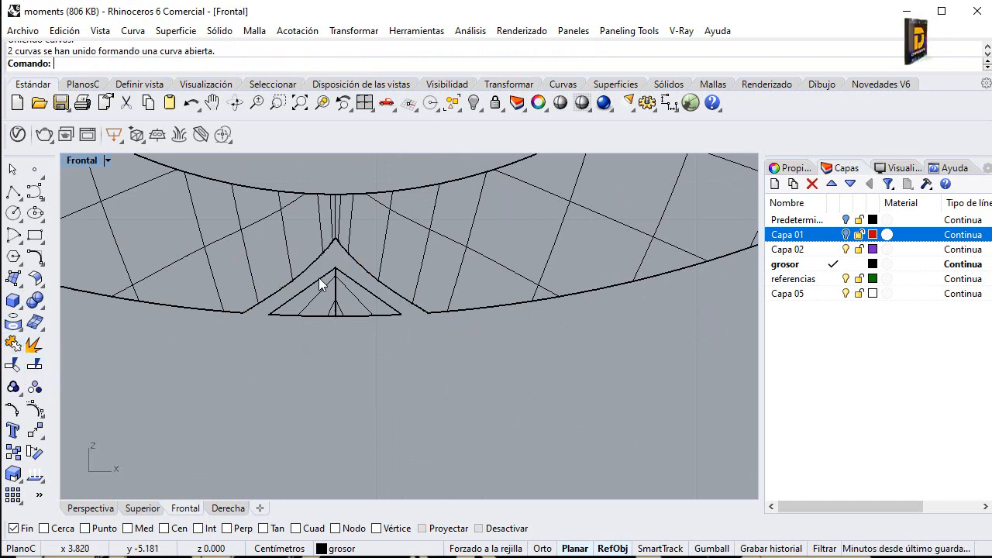
Step: Draw a polyline in the maximized Perspective view from the front polysurface's lower left notch corner to the left tip of the triangular facets
left_click(340, 280)
left_click(376, 318)
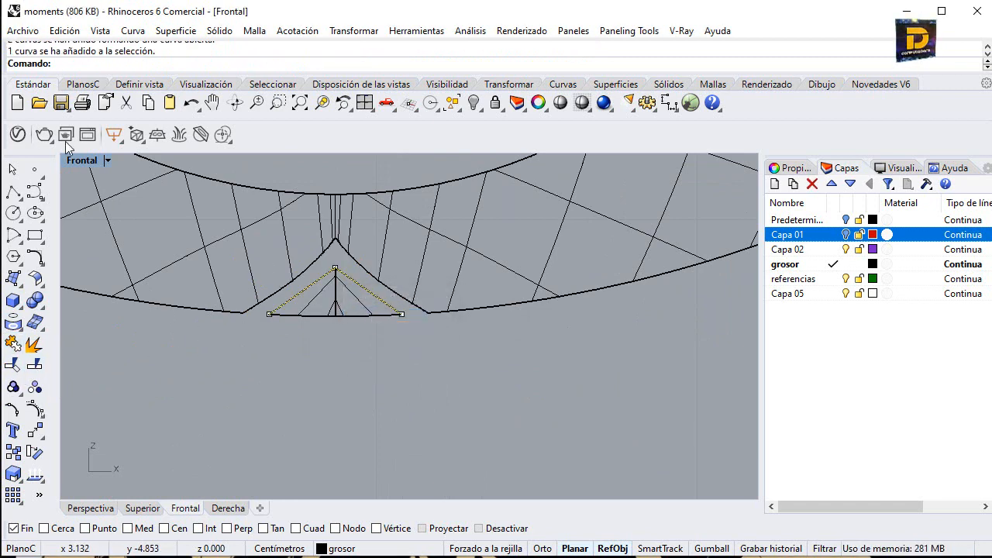
double_click(81, 160)
scroll(544, 204, "down", 8)
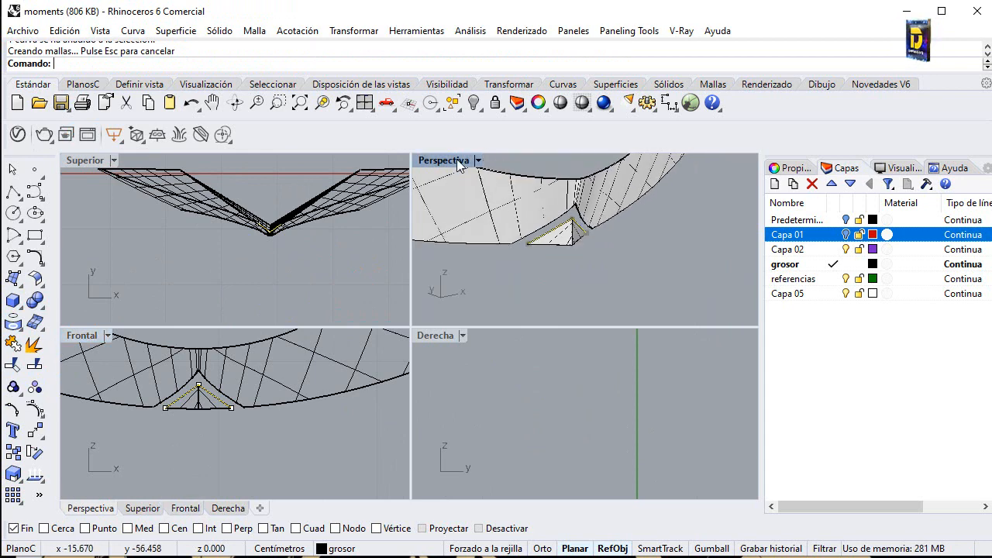
double_click(455, 161)
mouse_move(358, 333)
right_mouse_down()
mouse_move(364, 296)
mouse_move(345, 334)
right_mouse_up()
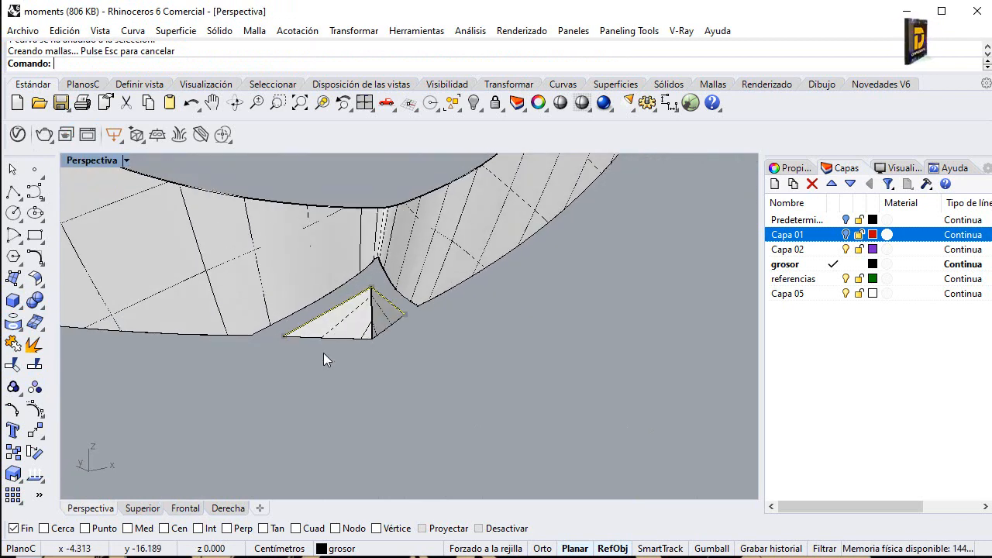
left_click(324, 359)
left_click(13, 192)
scroll(291, 363, "up", 3)
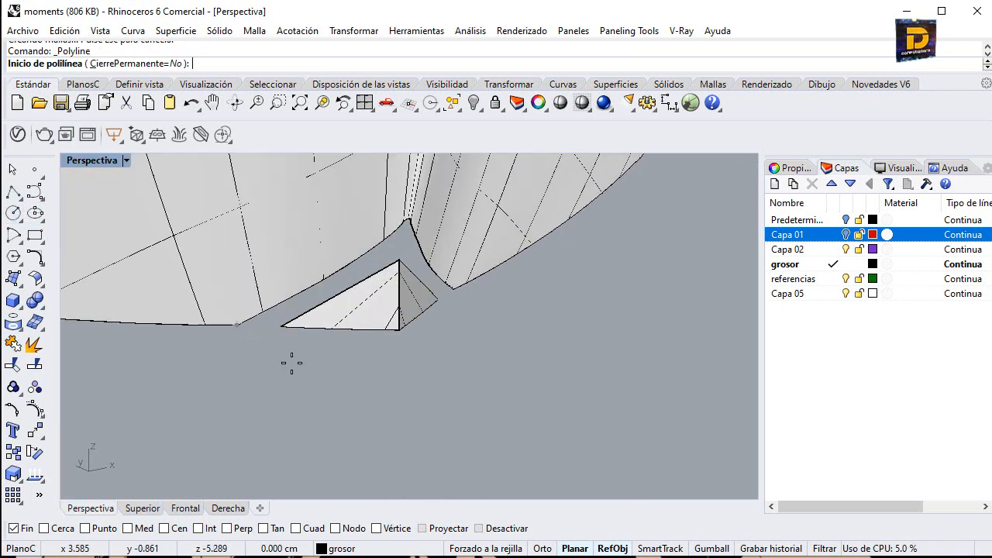
left_click(237, 325)
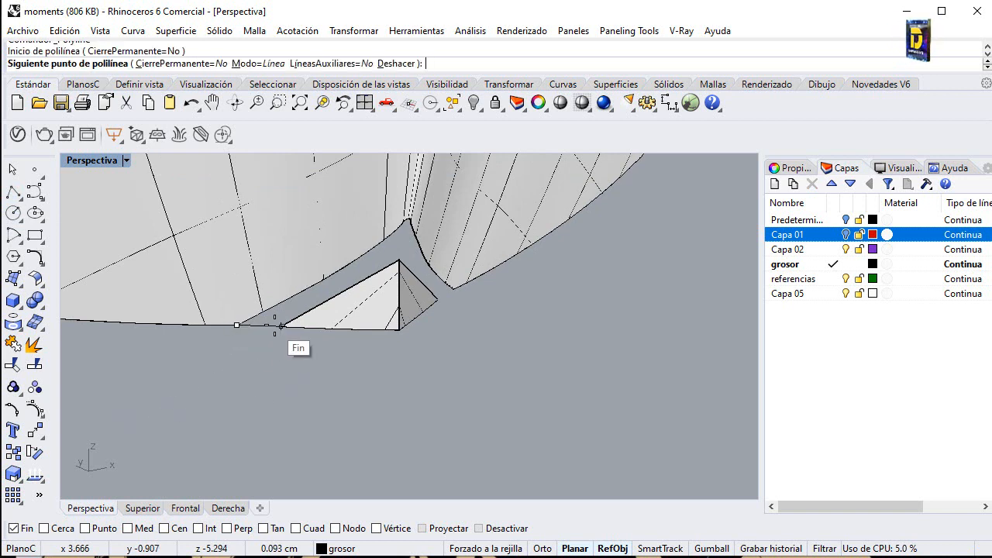
left_click(281, 326)
right_click(275, 326)
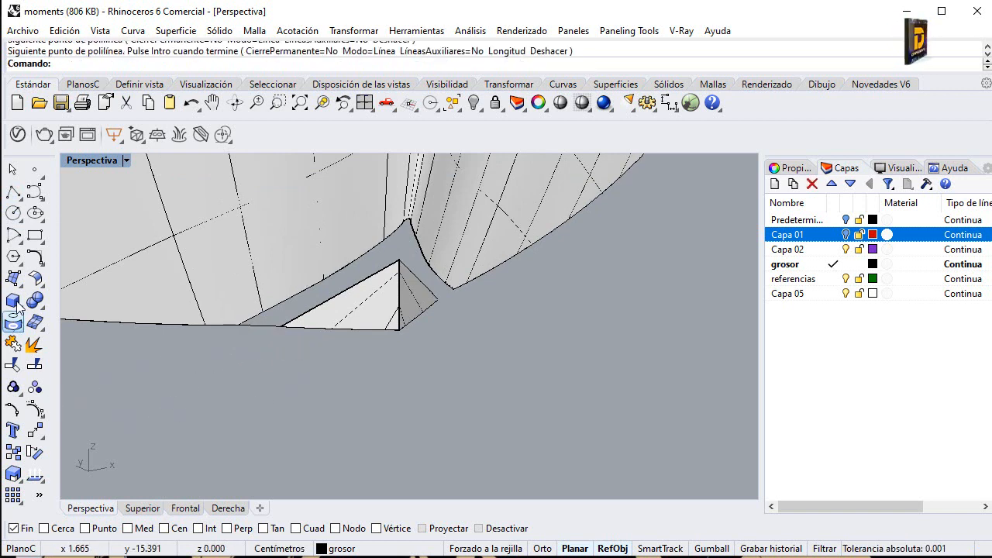
Step: Sweep along two rails, using the notch curve and the triangular facets' upper curve, with the connecting polyline as cross section
left_click(35, 280)
left_click(58, 351)
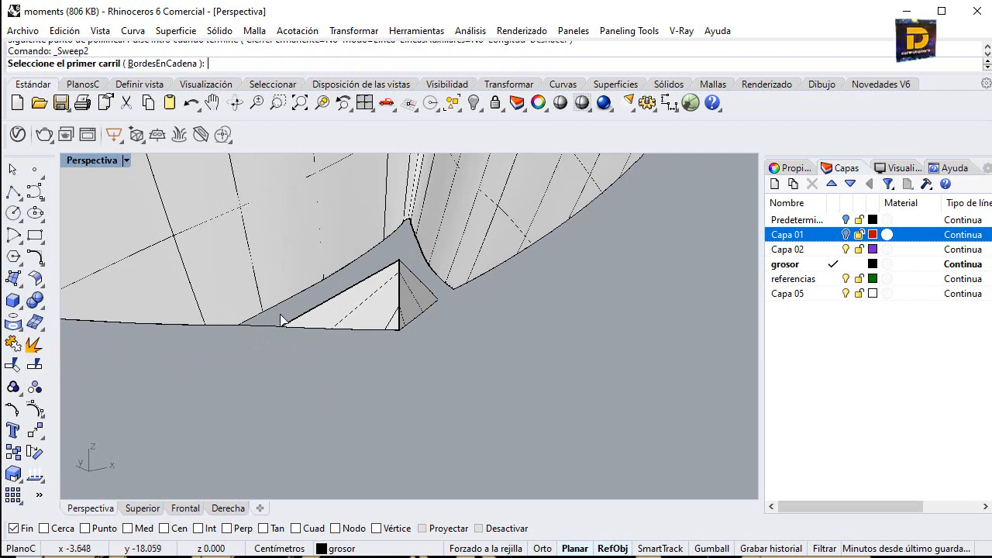
left_click(288, 315)
left_click(330, 349)
left_click(310, 326)
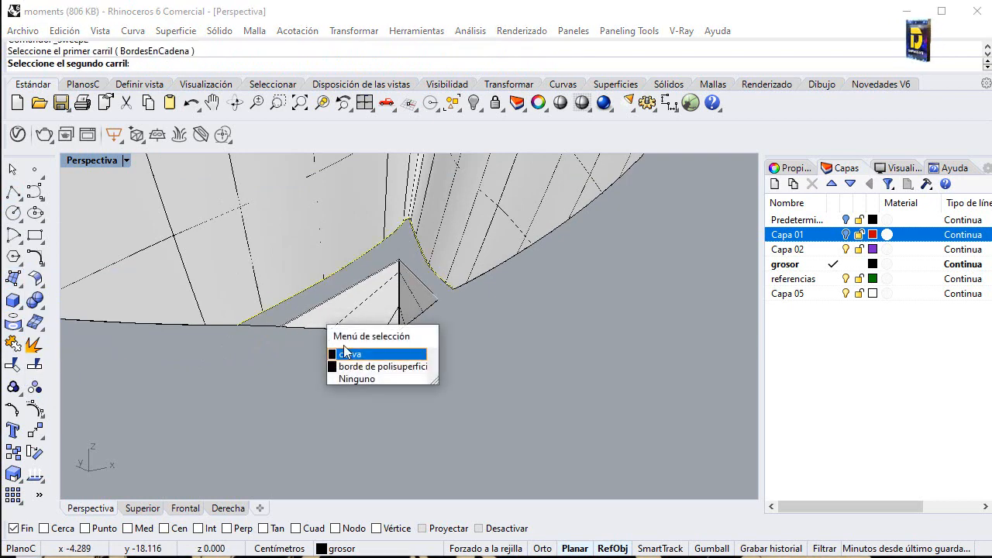
left_click(336, 349)
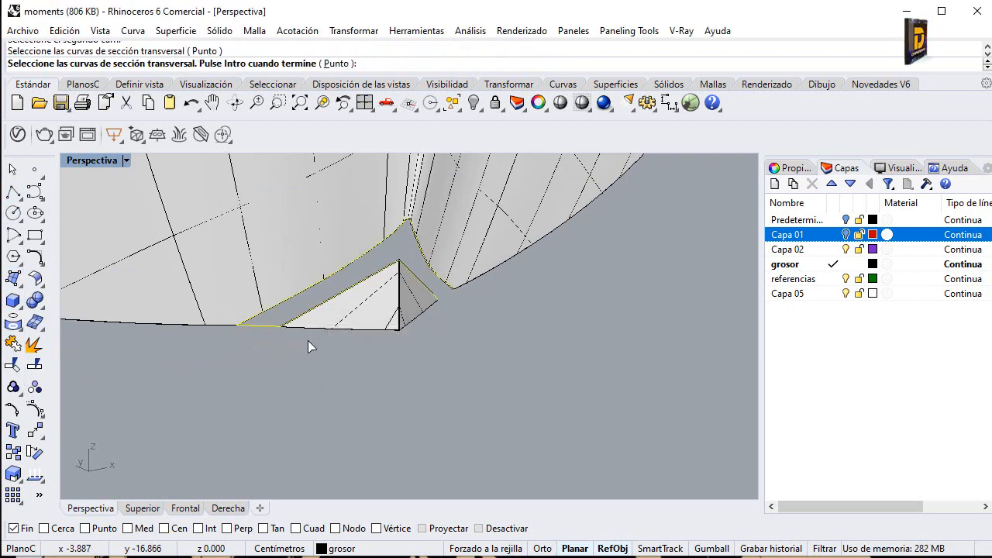
key("Return")
key("Return")
right_click_drag(303, 348, 400, 336)
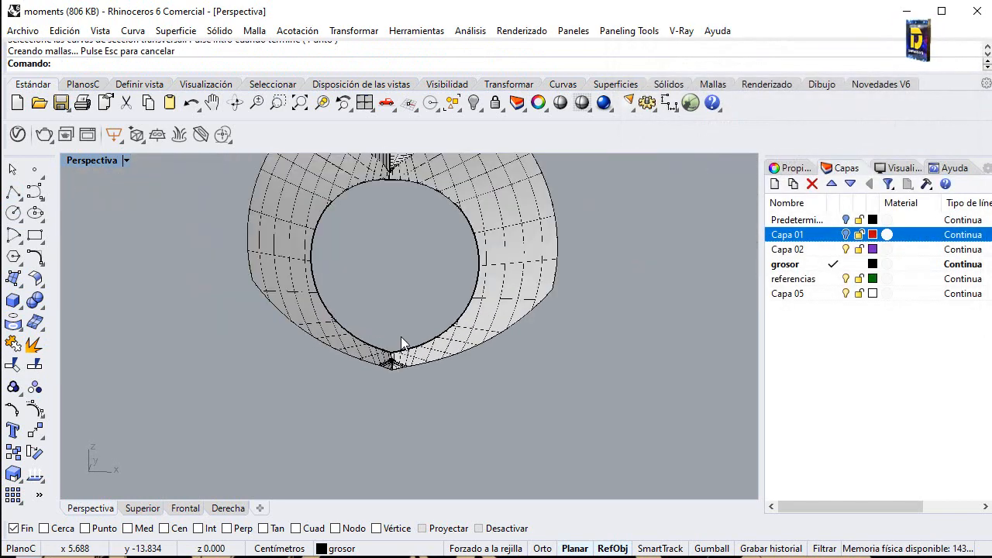
scroll(380, 330, "up", 5)
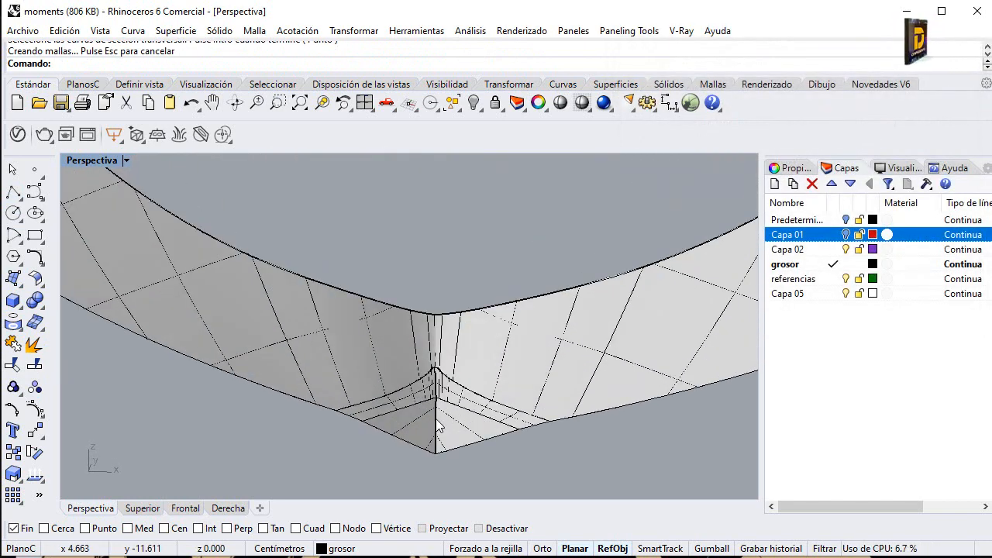
scroll(439, 422, "down", 6)
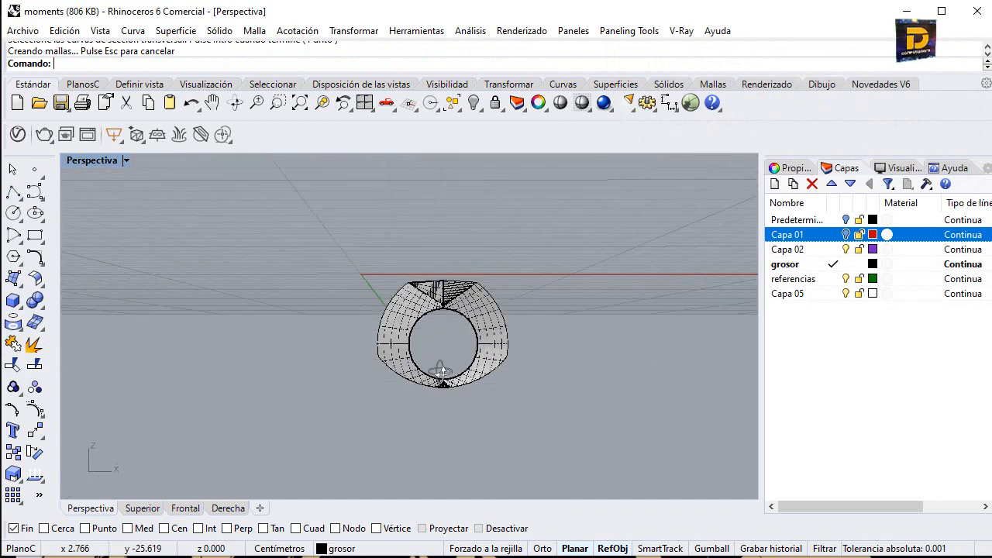
Step: Join the swept gap surface and the triangular facets to the front polysurface
left_click_drag(427, 355, 480, 429)
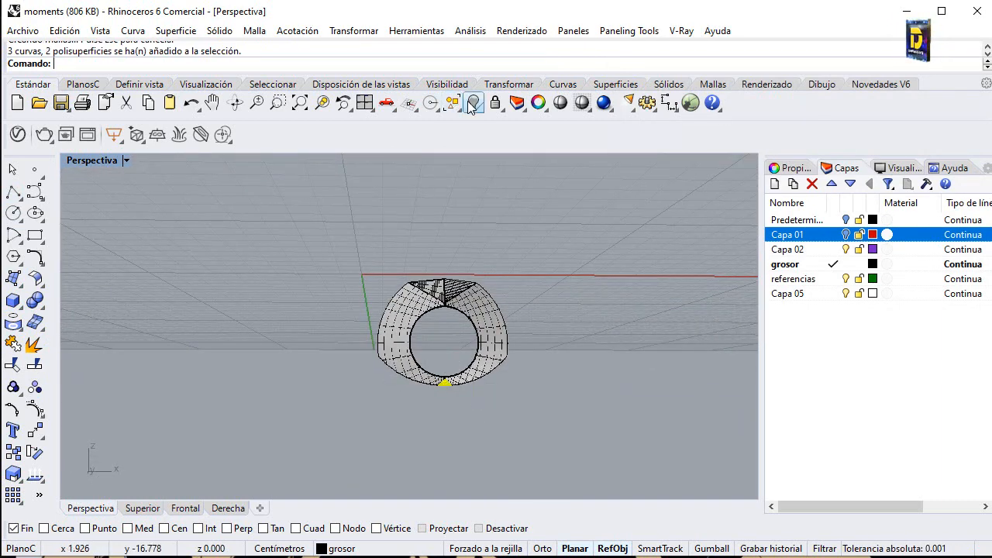
left_click(12, 343)
scroll(434, 445, "up", 5)
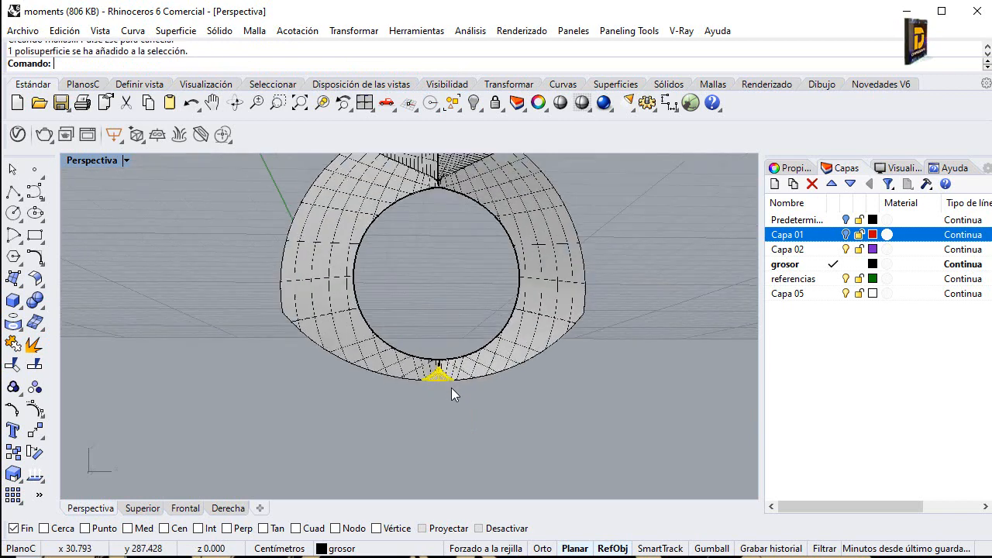
left_click(434, 444)
left_click(415, 359)
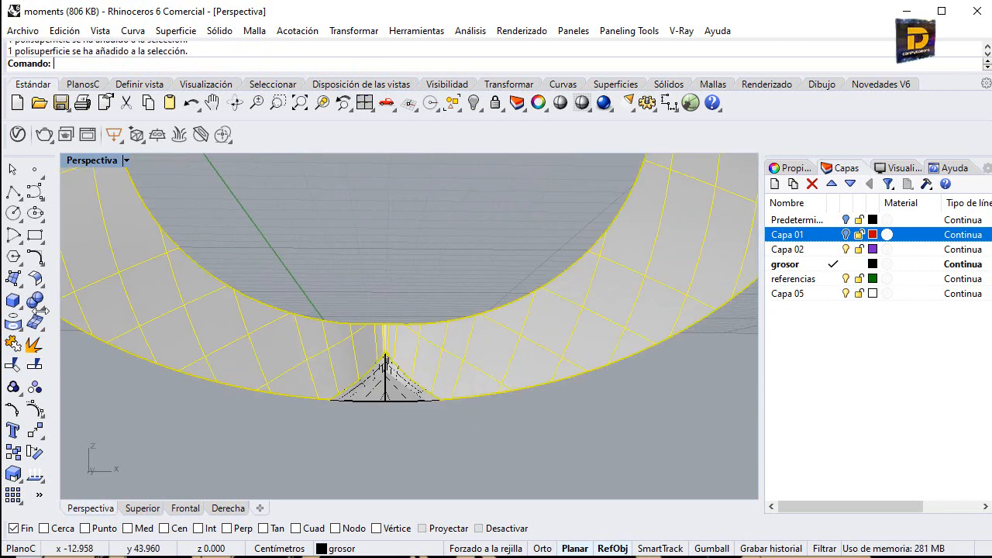
left_click(12, 343)
left_click(390, 370)
key("Return")
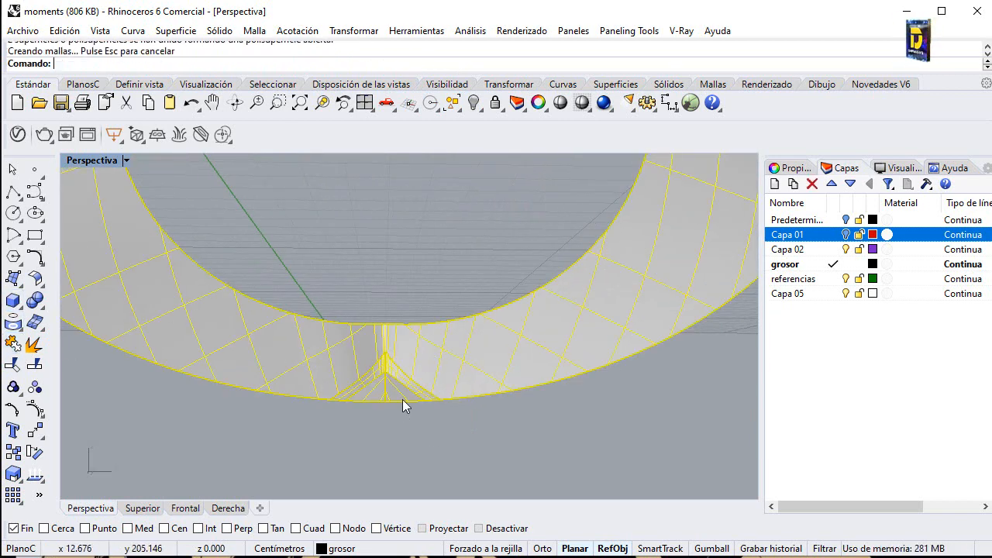
left_click(400, 384)
left_click(461, 432)
left_click(461, 438)
Step: Unhide all hidden objects of the bottle model
scroll(503, 400, "down", 10)
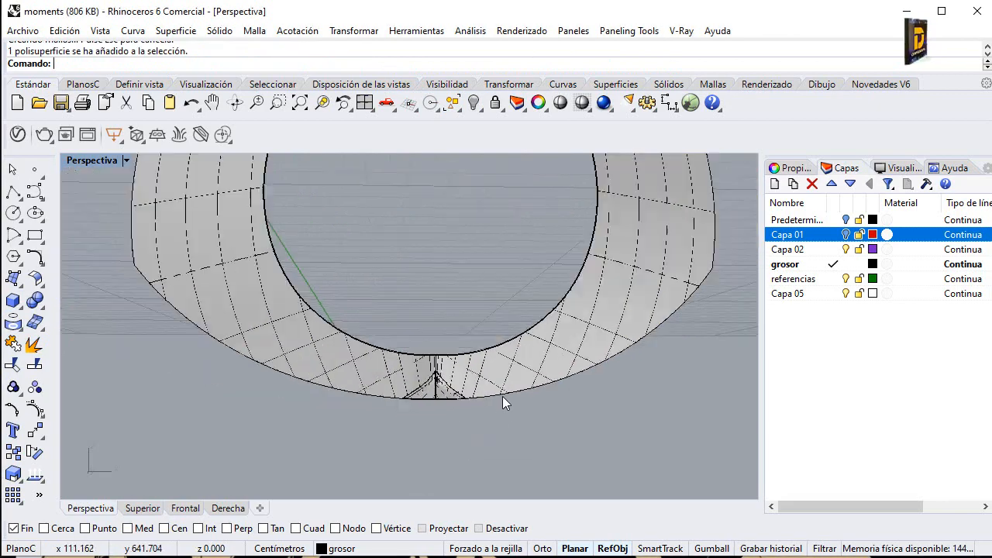
right_click(474, 103)
right_click_drag(352, 361, 352, 248)
right_click_drag(521, 371, 334, 331)
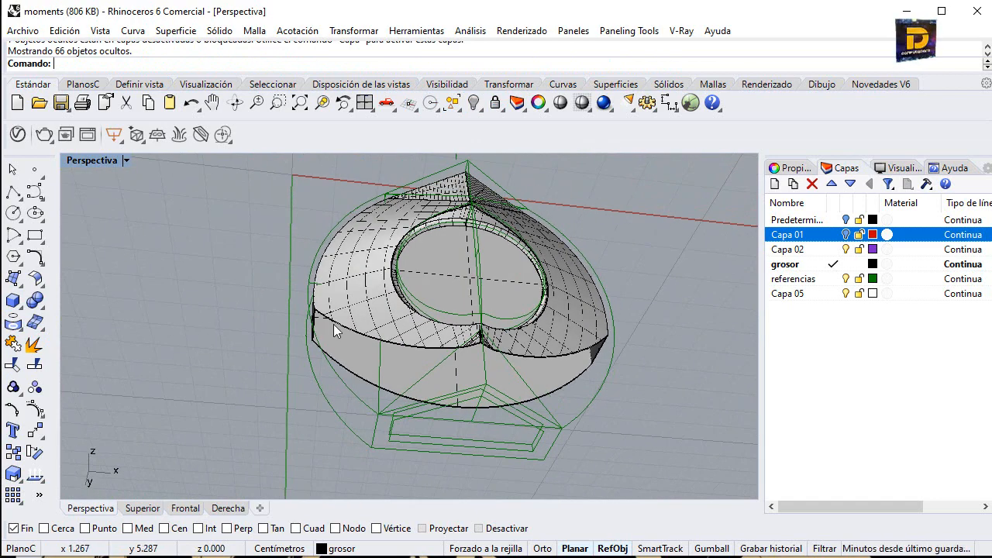
Step: Examine the front notch, the cap area and the open underside of the bottle from several angles
scroll(481, 332, "up", 3)
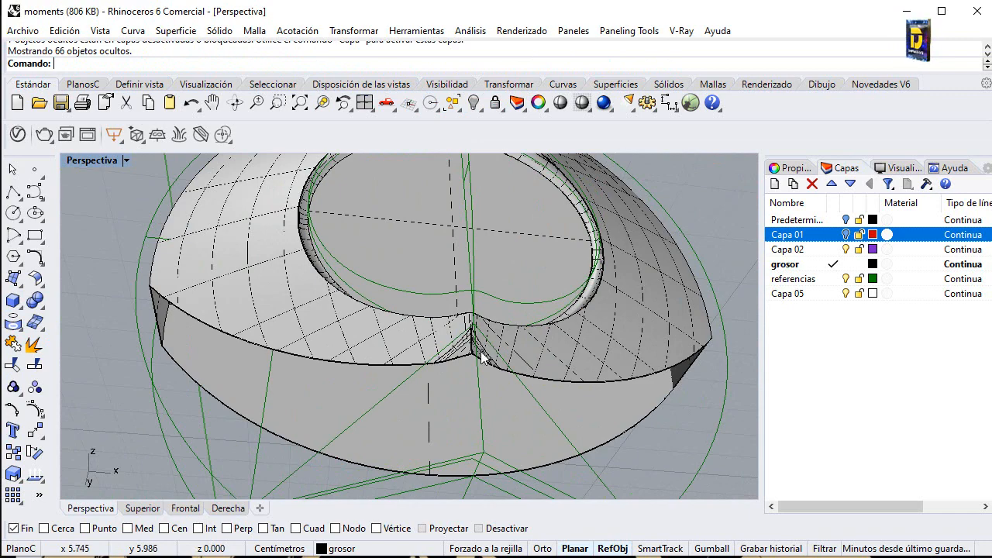
right_click_drag(478, 321, 454, 387)
scroll(452, 295, "down", 6)
right_click_drag(454, 259, 473, 308)
scroll(473, 309, "up", 3)
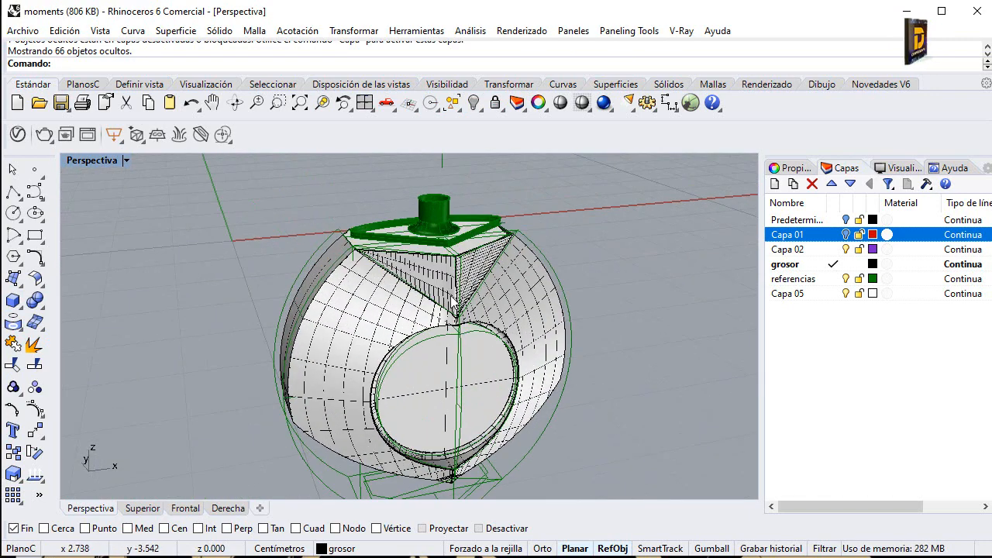
scroll(452, 302, "up", 2)
scroll(457, 306, "down", 4)
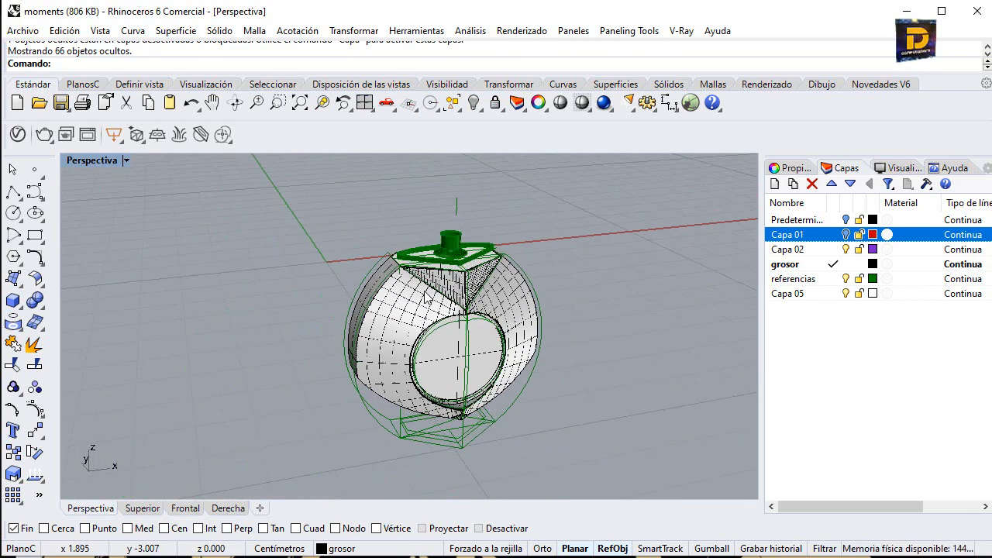
scroll(465, 357, "up", 3)
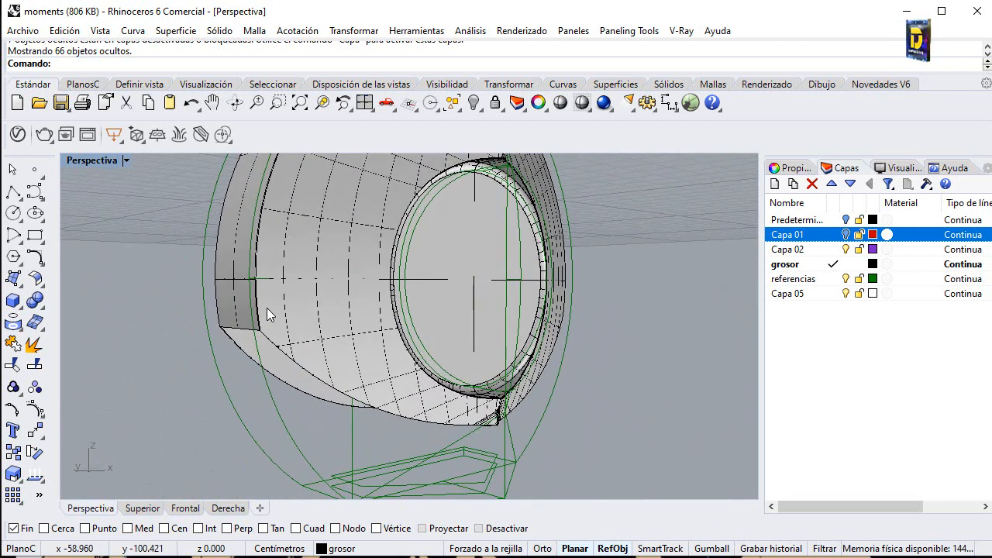
Step: Duplicate all edges around the bottle's open bottom, including the front facet edges, both side edges and the back panel's lower edge
left_click(13, 323)
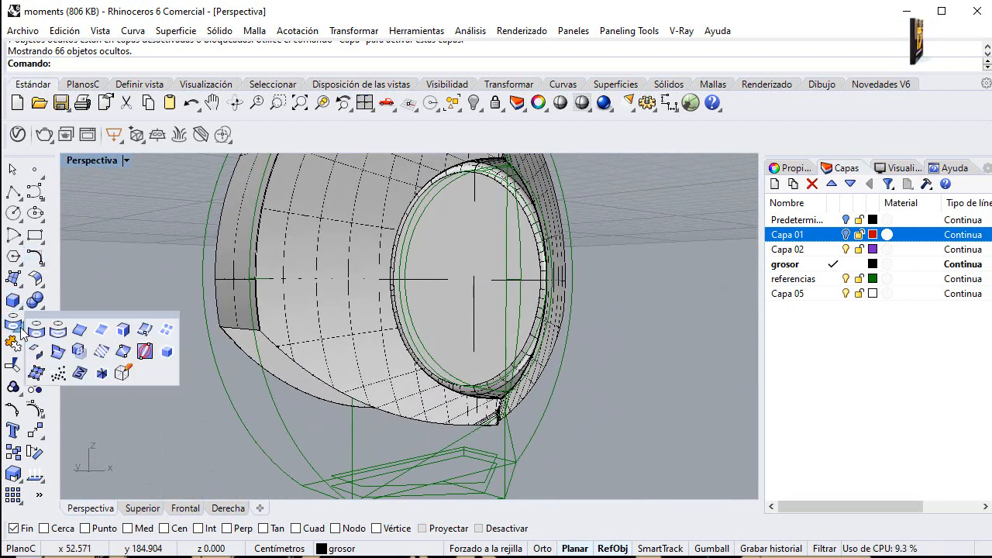
left_click(67, 331)
left_click(245, 330)
left_click(272, 342)
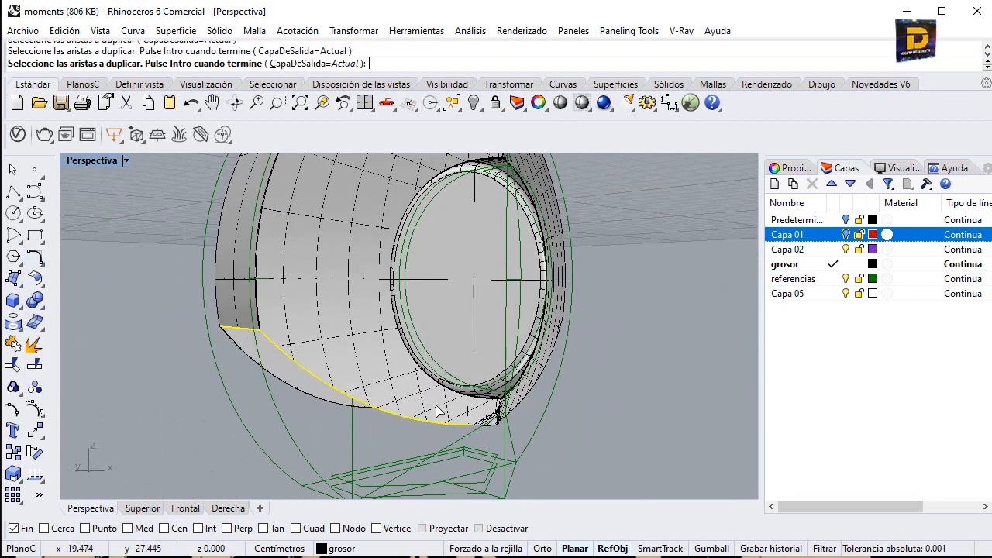
right_click_drag(483, 408, 429, 367)
scroll(488, 428, "up", 6)
scroll(465, 416, "up", 3)
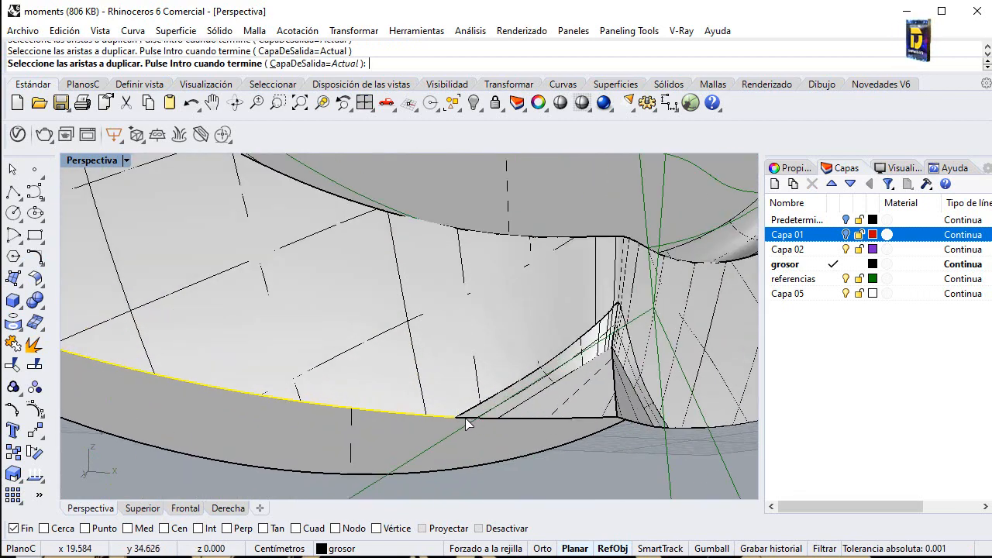
scroll(476, 418, "up", 2)
scroll(474, 418, "down", 2)
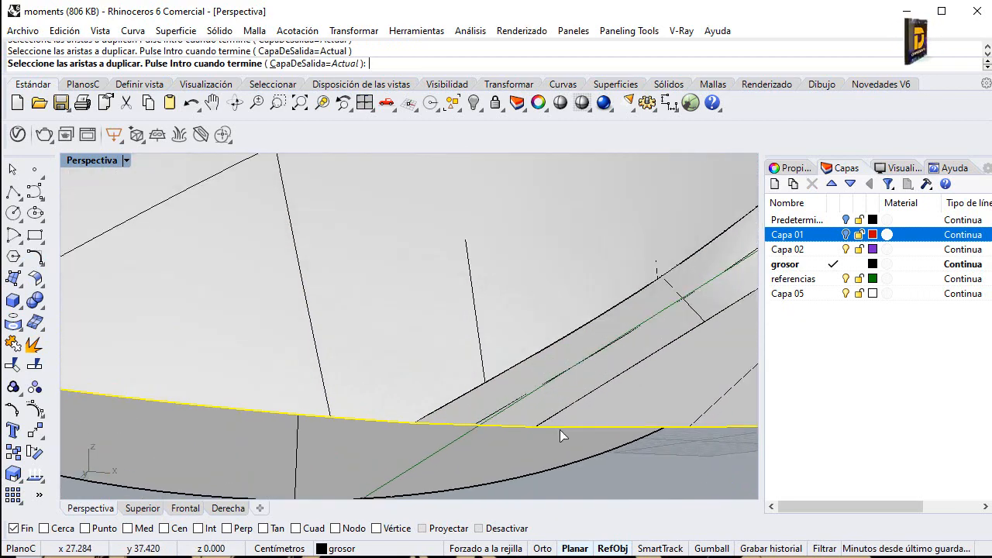
scroll(500, 414, "down", 4)
scroll(467, 403, "up", 5)
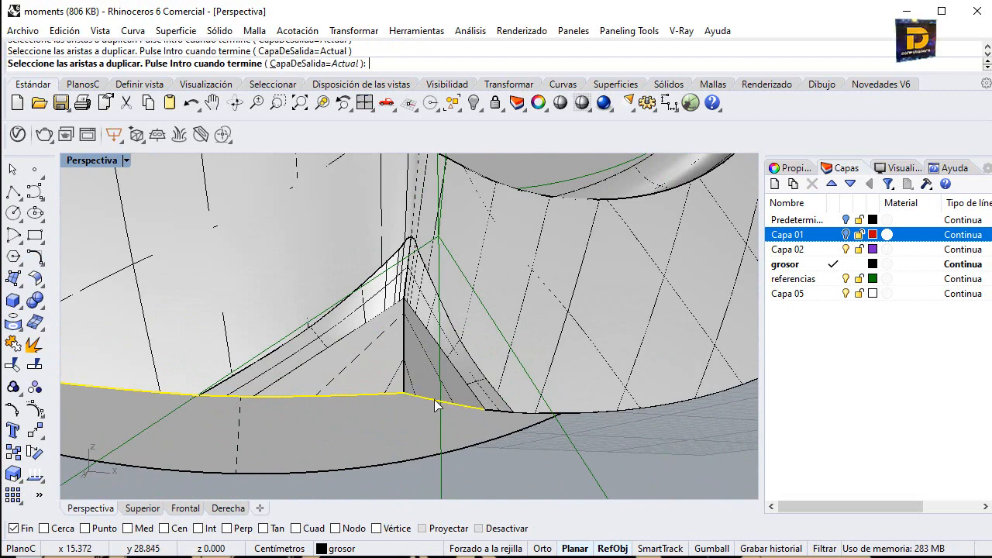
scroll(525, 420, "down", 4)
right_click_drag(465, 406, 487, 382)
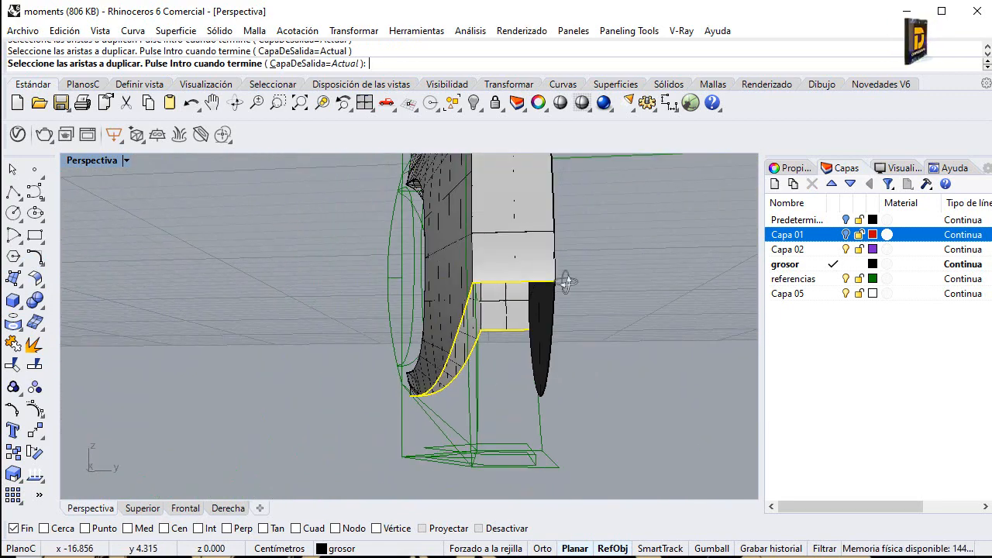
right_click_drag(565, 277, 373, 281)
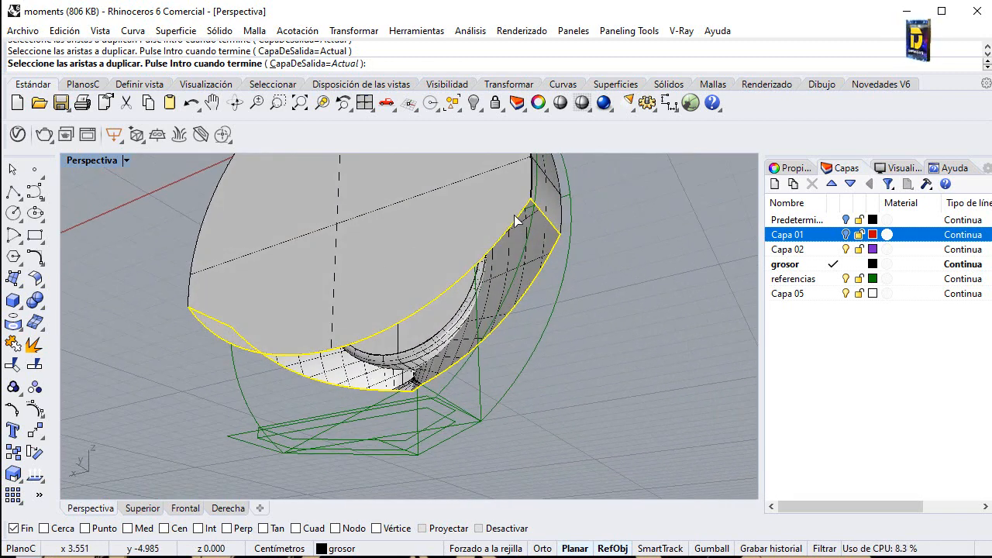
key("Return")
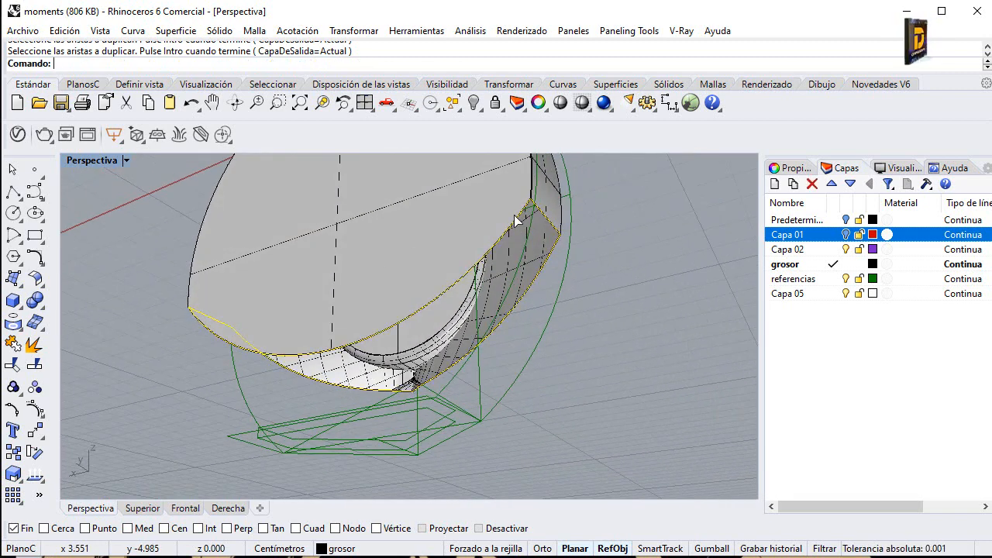
Step: Isolate the duplicated bottom edge curves from the rest of the model
right_click_drag(220, 246, 552, 281)
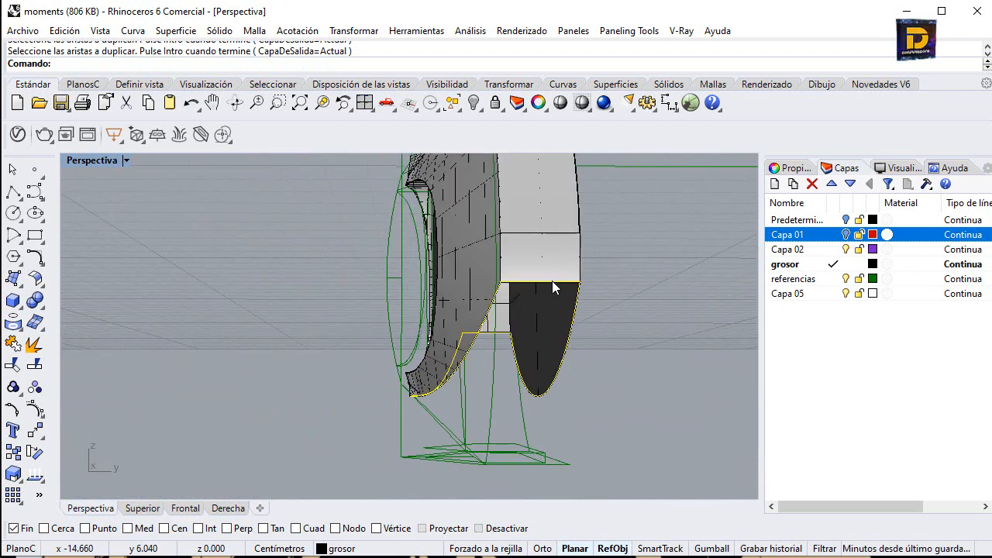
left_click(483, 113)
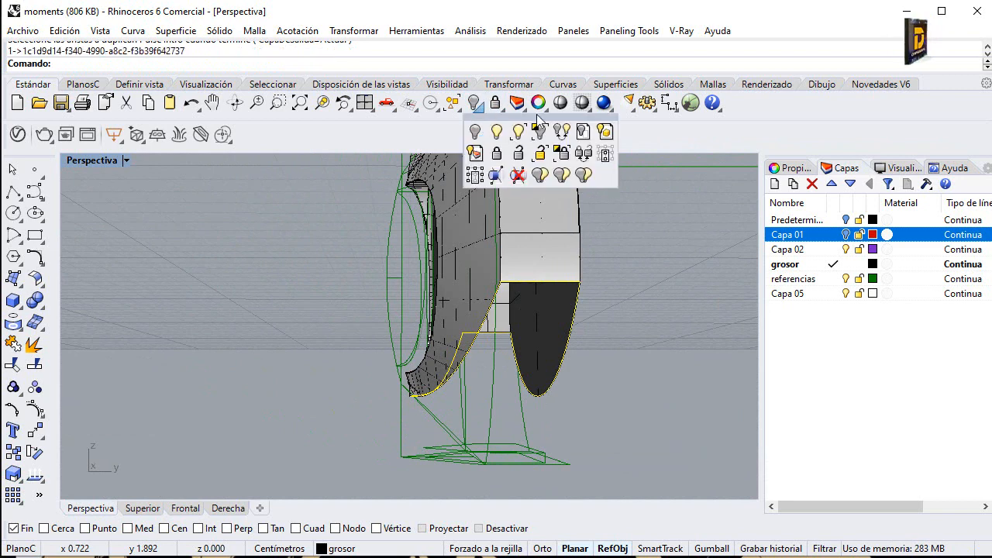
left_click(542, 128)
right_click_drag(524, 193, 366, 307)
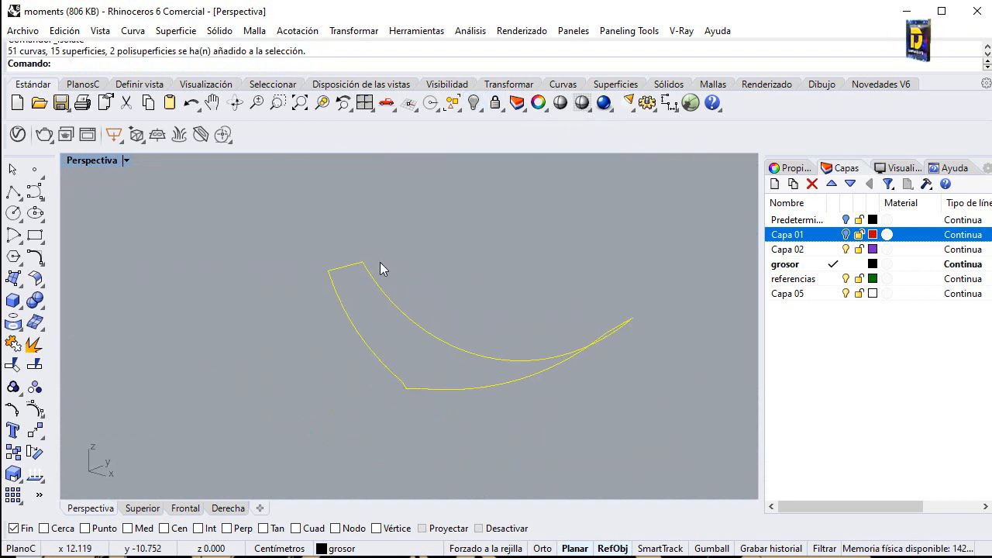
Step: Join the long front and back edge curves, leaving out the two short side segments, and check each resulting curve
right_click_drag(527, 279, 498, 439)
left_click(497, 434, "ctrl")
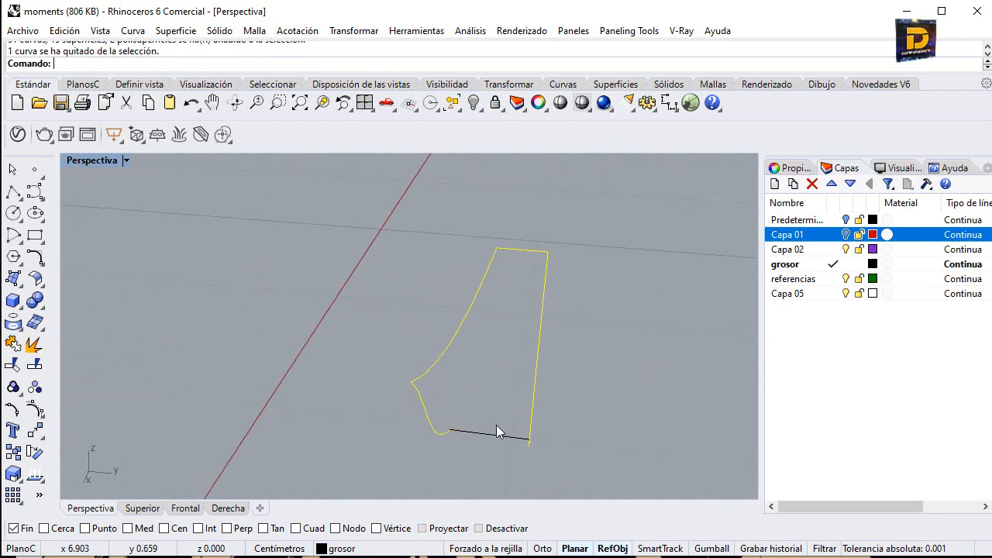
left_click(522, 250, "ctrl")
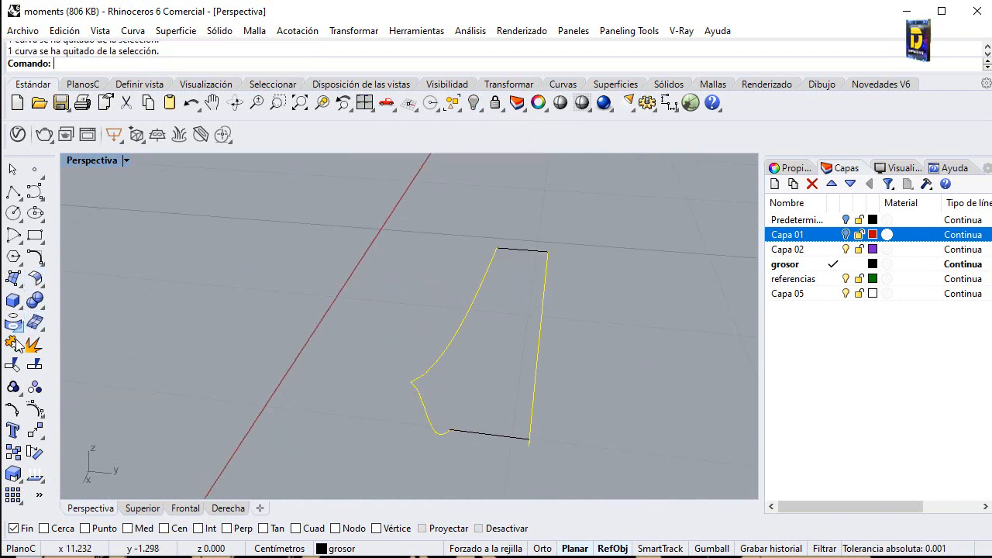
left_click(13, 344)
key("Escape")
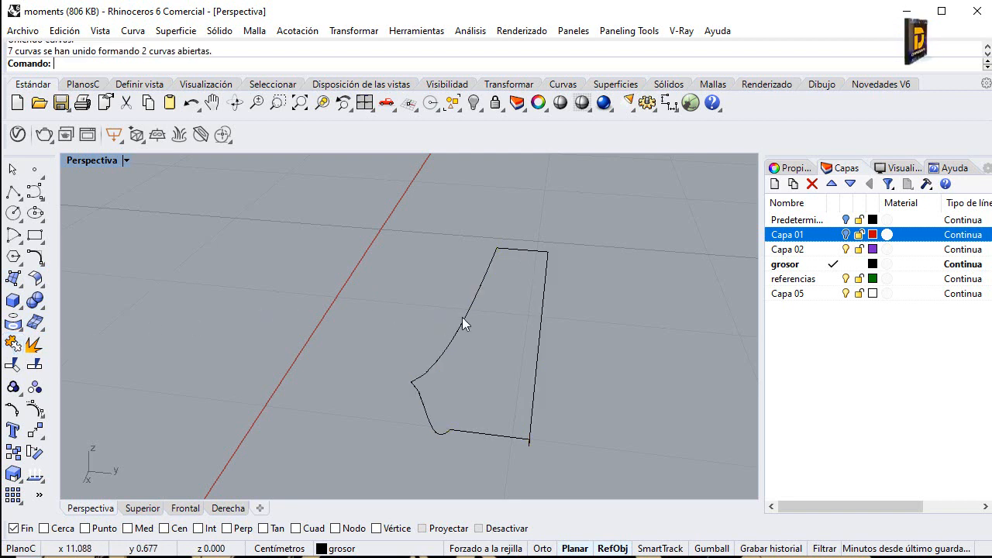
left_click(462, 317)
left_click(544, 327)
key("Escape")
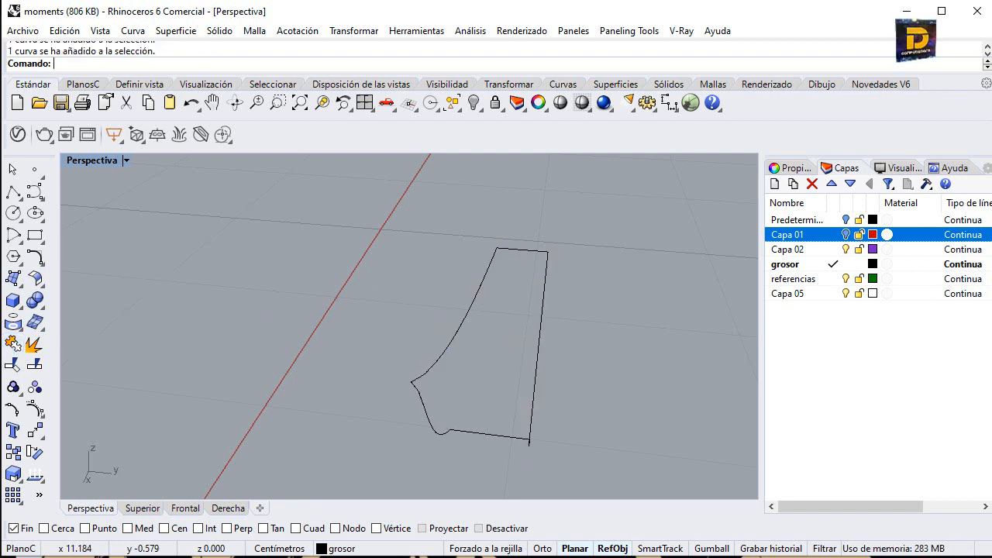
Step: Sweep a bottom surface along the front and back curves as two rails, using both short side segments as cross sections
left_click(20, 284)
left_click(57, 352)
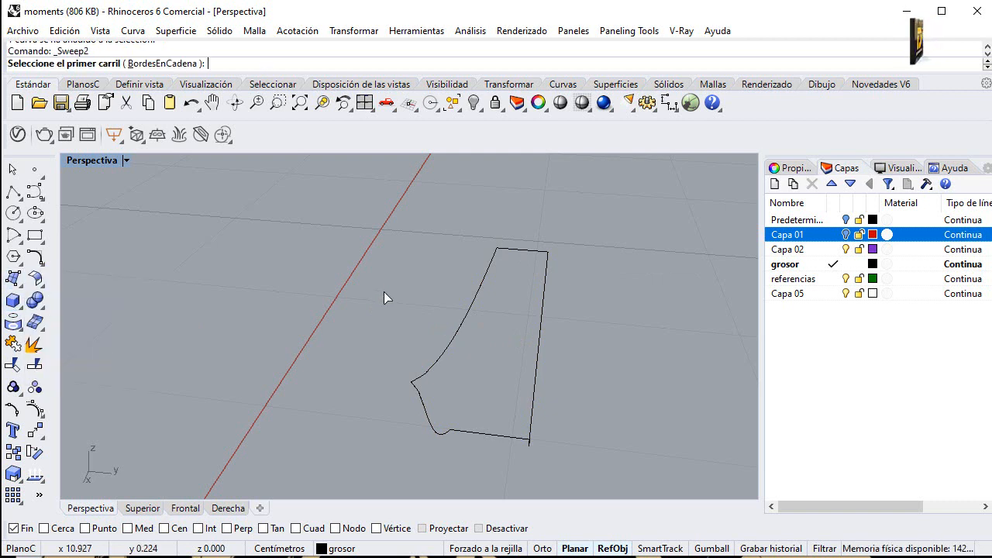
left_click(413, 425)
left_click(535, 419)
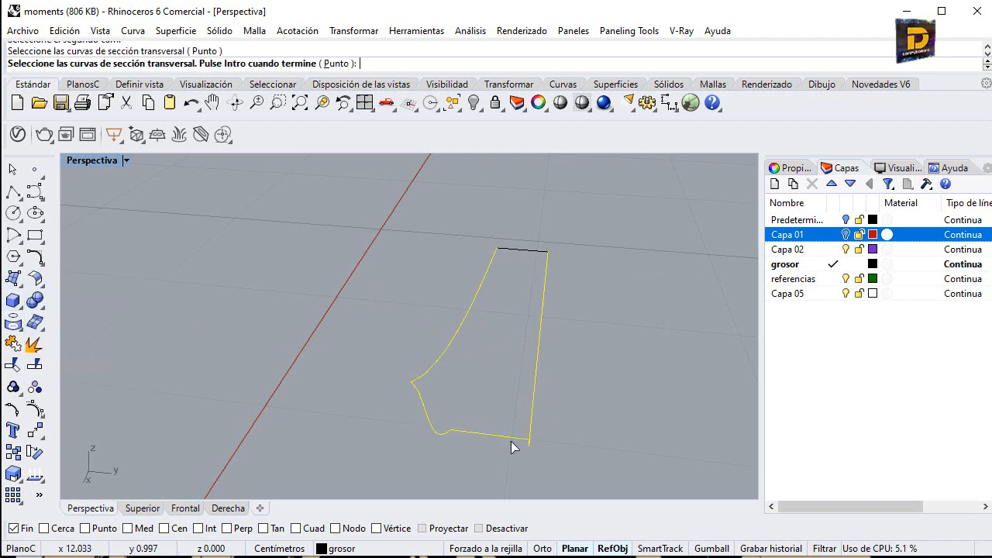
left_click(530, 259)
key("Return")
key("Return")
Step: Bring the isolated-out bottle parts back into view around the new bottom surface
right_click_drag(290, 369, 516, 229)
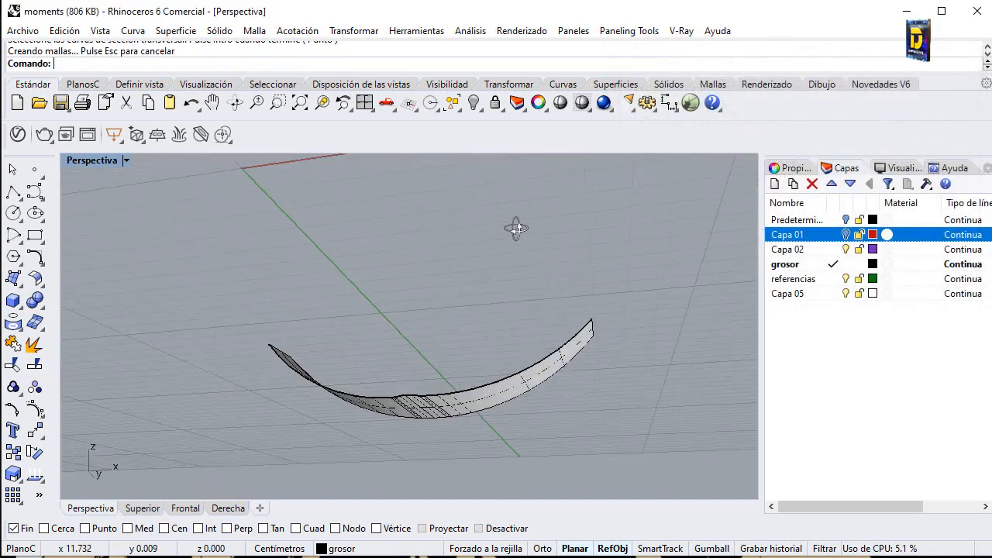
left_click(473, 102)
right_click_drag(472, 276, 504, 310)
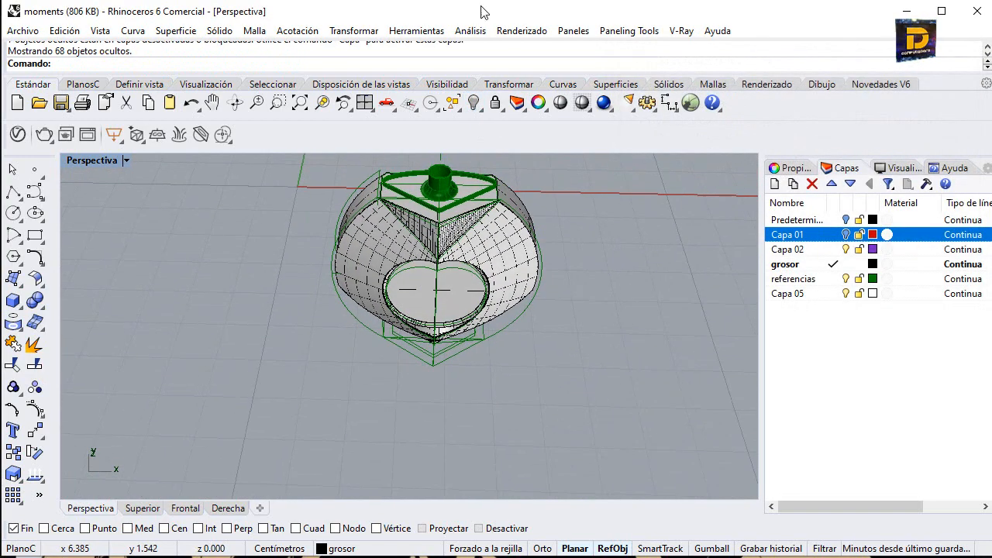
Step: Hide the referencias layer and join all visible surfaces of the bottle's thickness model
scroll(355, 313, "down", 2)
scroll(445, 176, "up", 3)
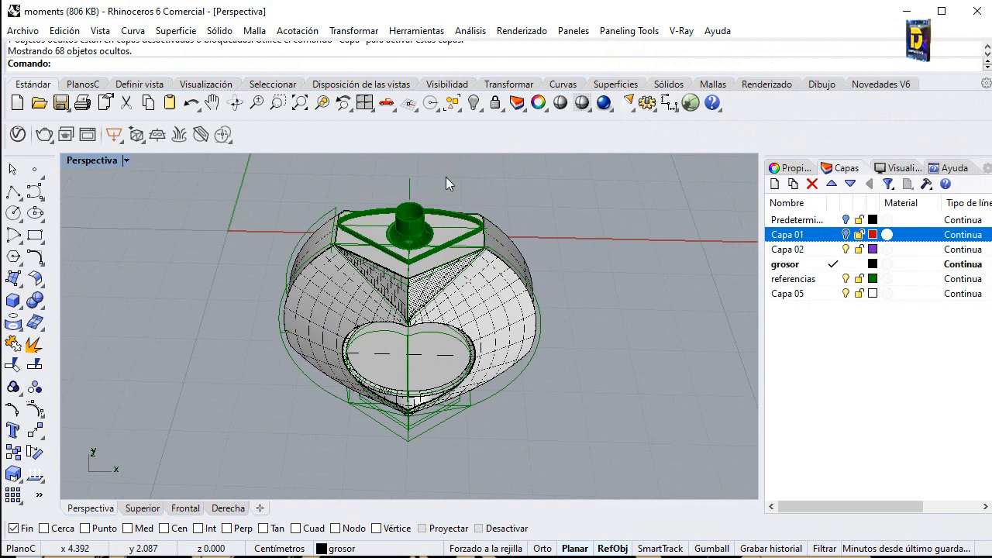
scroll(446, 177, "down", 1)
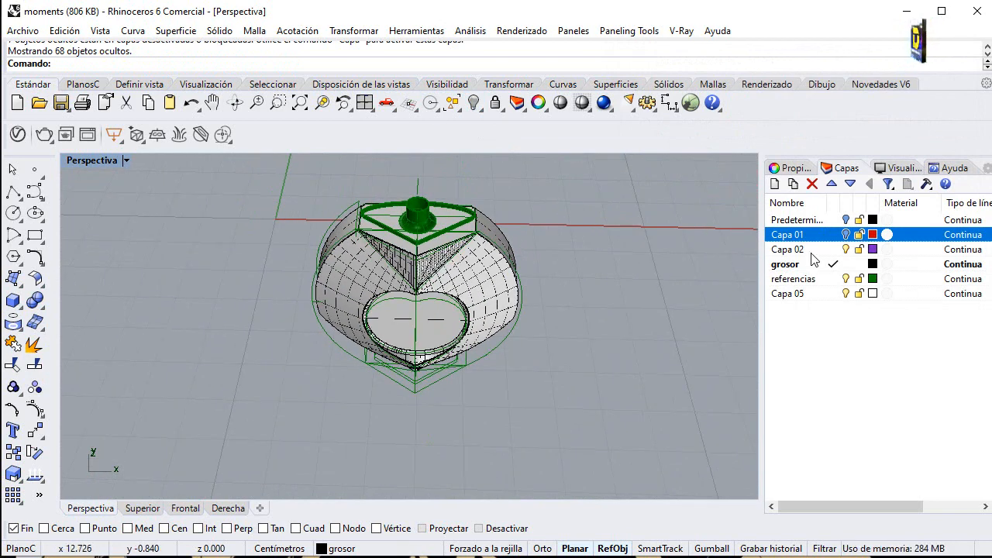
left_click(847, 279)
right_click_drag(561, 261, 350, 346)
left_click_drag(329, 180, 502, 438)
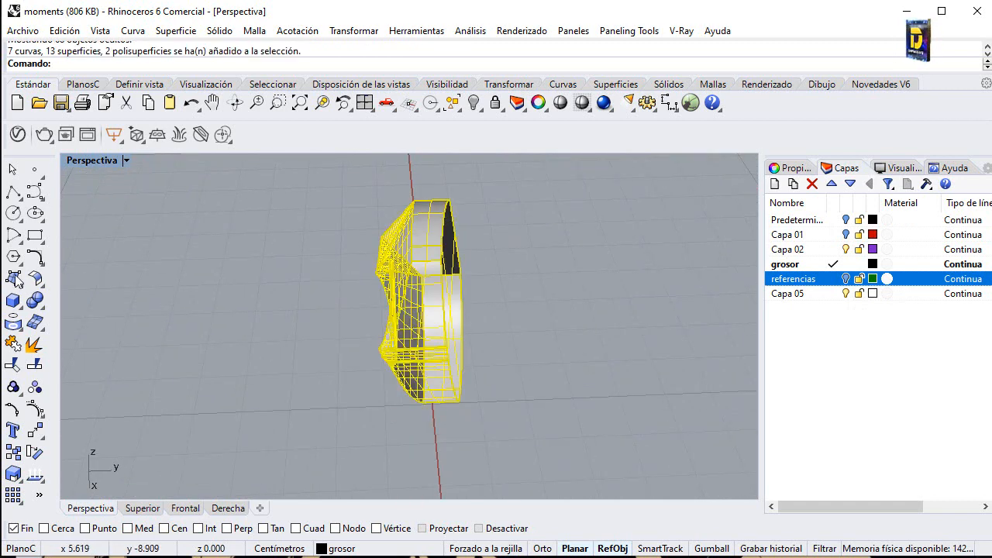
left_click(16, 344)
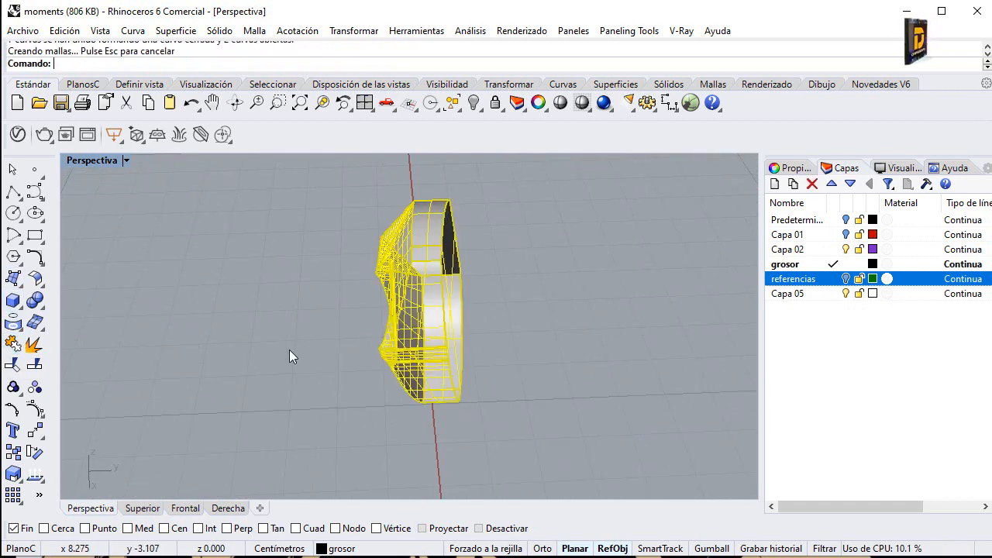
Step: Examine the round front face and its surrounding rim to check whether the two are joined
right_click_drag(419, 357, 473, 310)
scroll(476, 277, "up", 6)
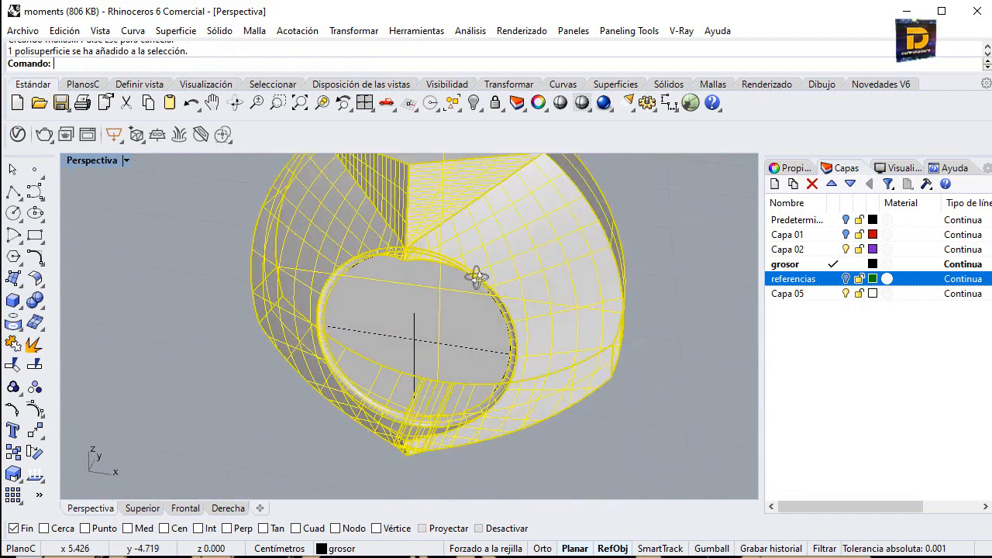
left_click(481, 260)
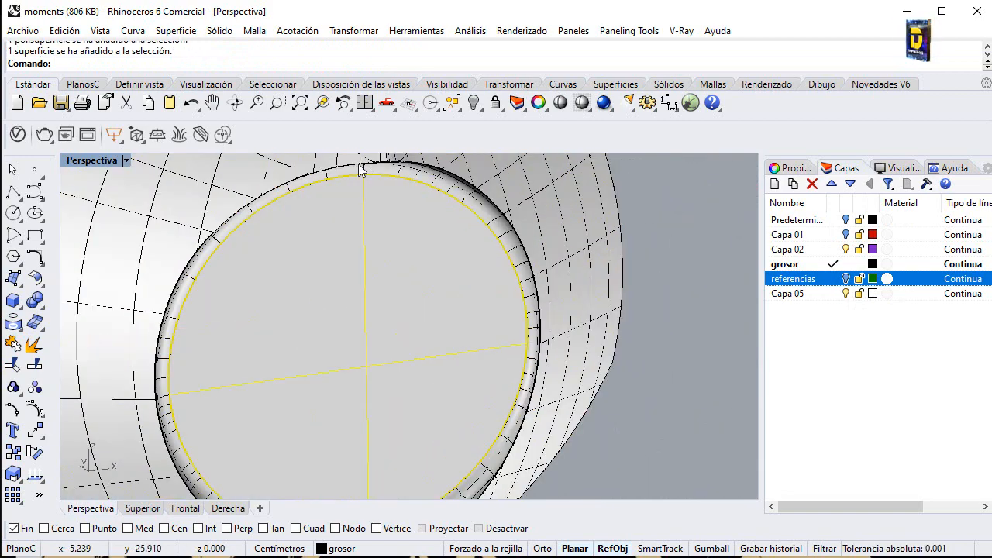
scroll(367, 182, "up", 5)
scroll(377, 242, "down", 6)
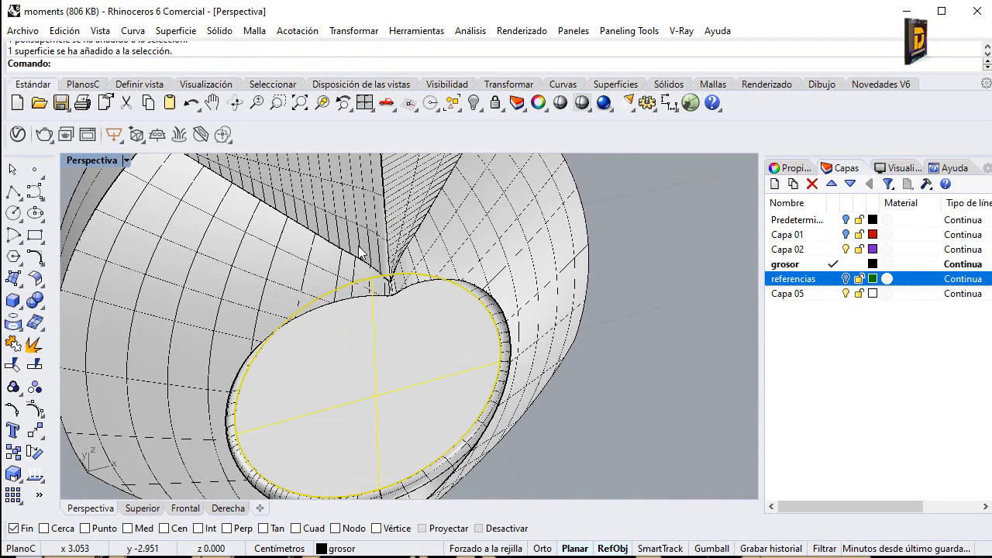
scroll(380, 246, "down", 6)
right_click_drag(380, 256, 218, 221)
scroll(369, 269, "up", 4)
right_click_drag(395, 354, 483, 240)
scroll(466, 277, "up", 5)
scroll(466, 276, "up", 2)
left_click(467, 286)
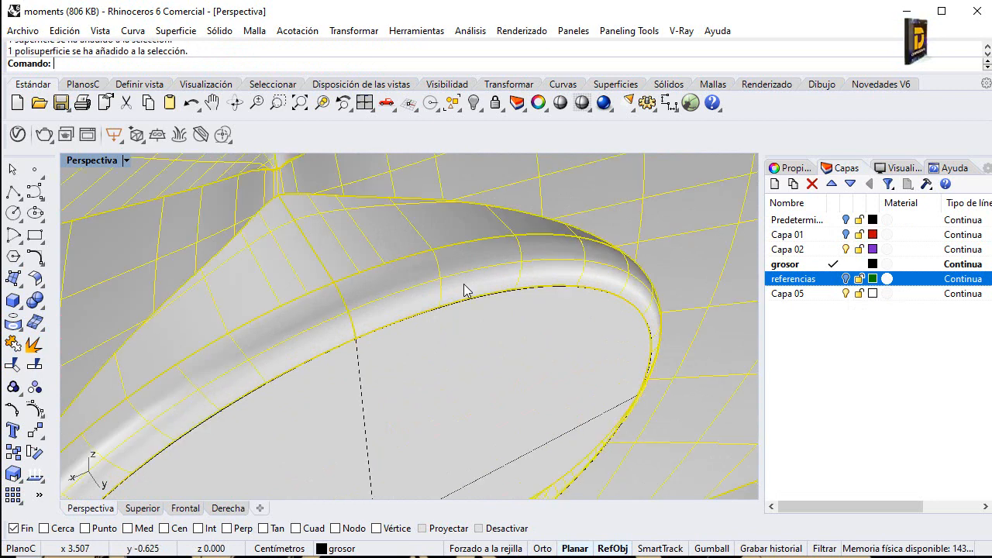
scroll(511, 293, "up", 2)
scroll(526, 286, "down", 15)
right_click_drag(357, 289, 347, 391)
left_click(346, 391)
scroll(361, 300, "up", 7)
scroll(359, 304, "up", 5)
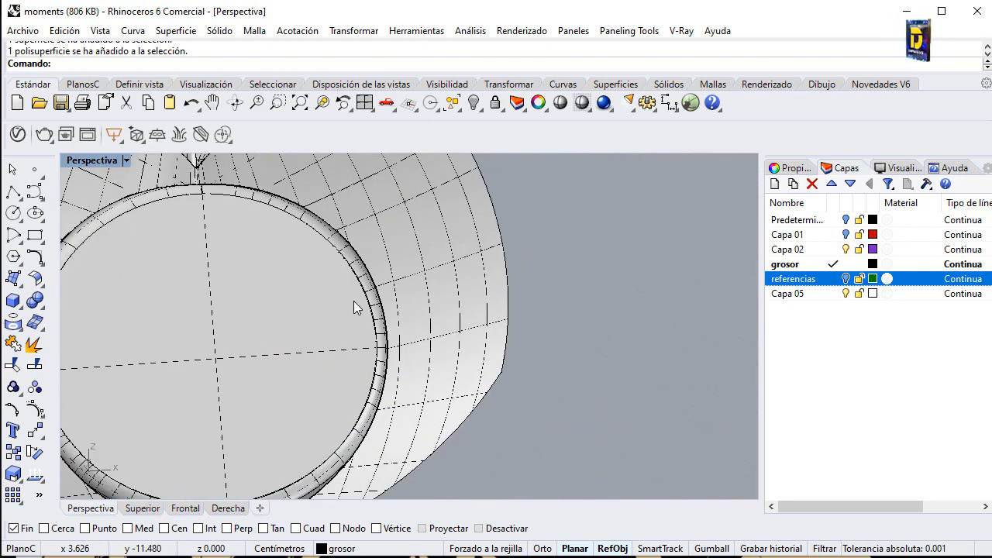
Step: Join the naked edge of the round front face to the matching edge of its rim with JoinEdge
type("j")
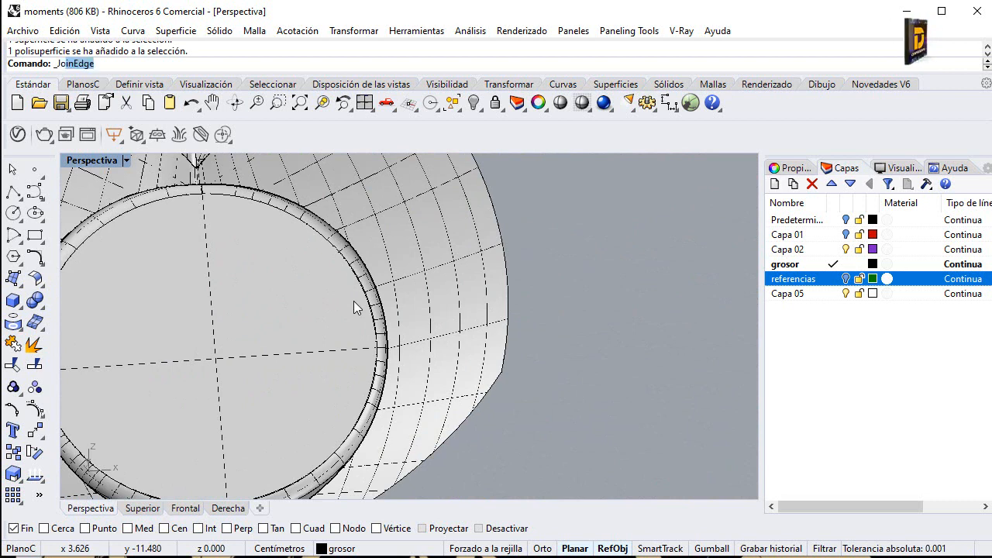
key("Return")
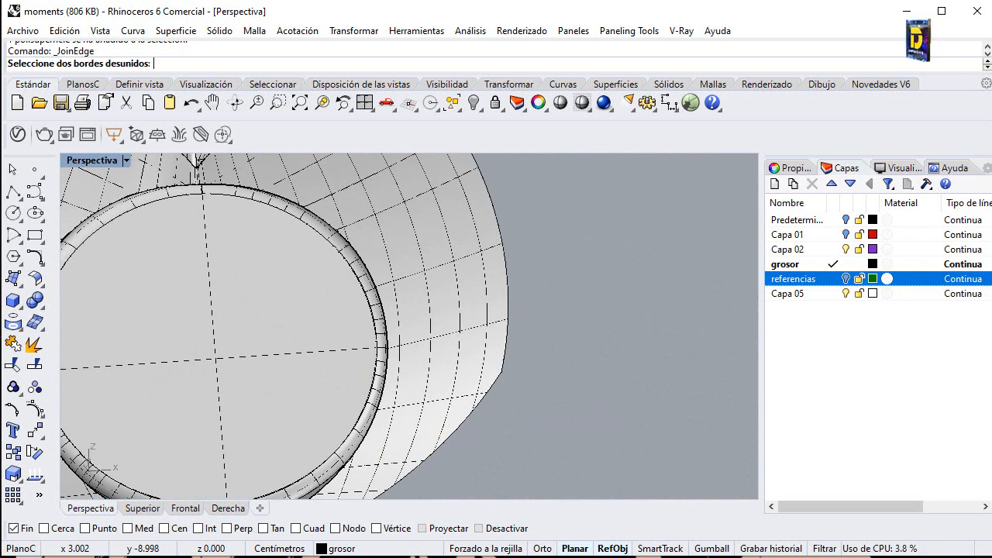
left_click_drag(863, 486, 717, 298)
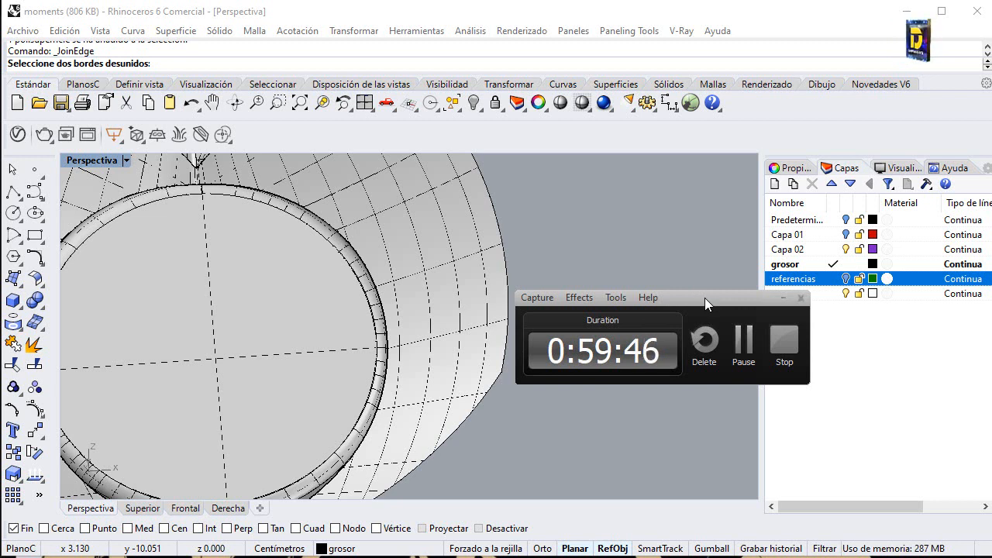
left_click_drag(705, 298, 749, 367)
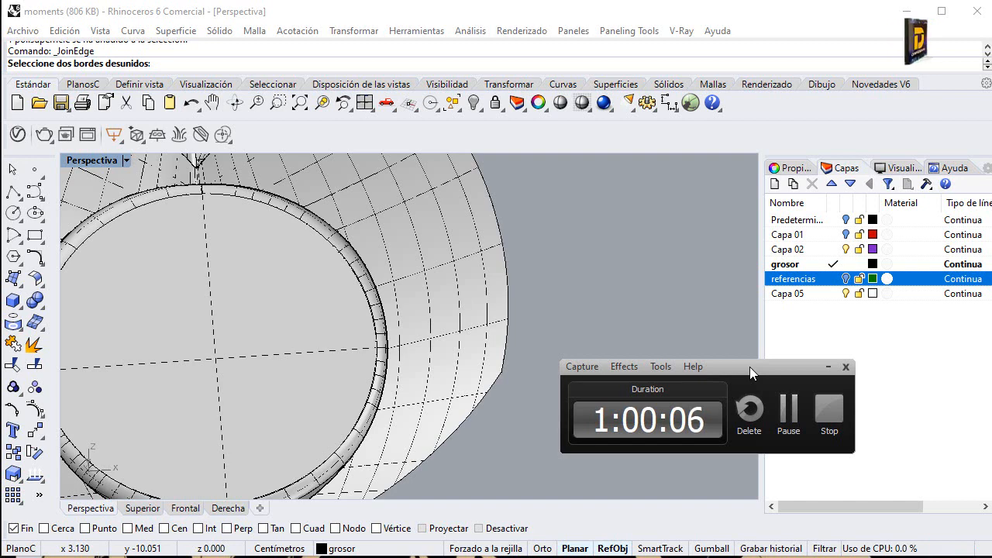
left_click_drag(741, 366, 814, 557)
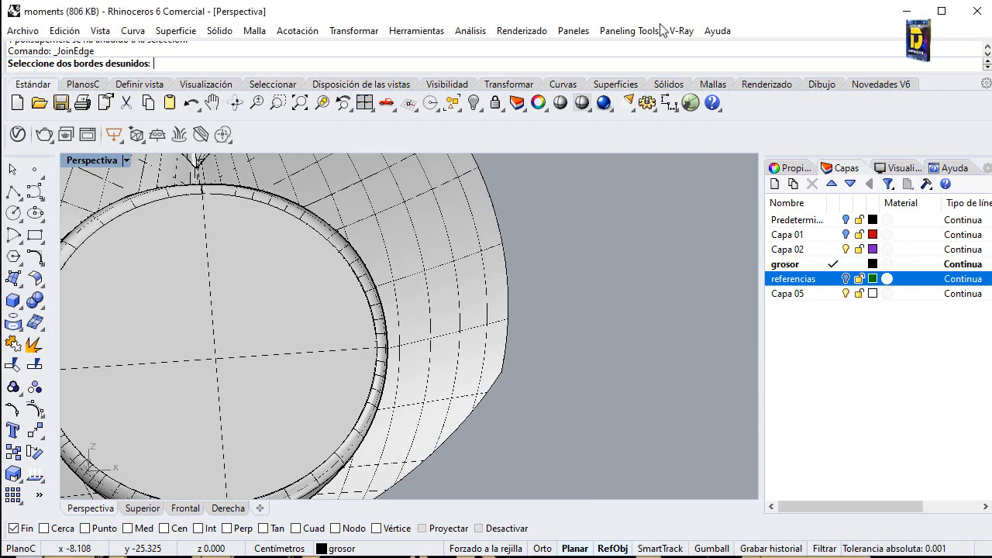
scroll(442, 237, "down", 3)
right_click_drag(503, 328, 421, 240)
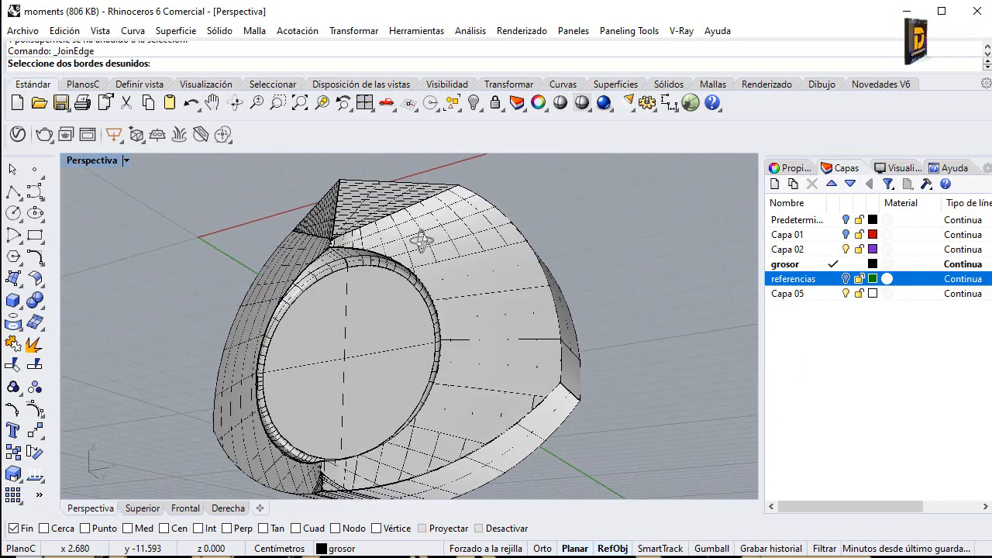
scroll(301, 246, "up", 2)
scroll(301, 246, "up", 3)
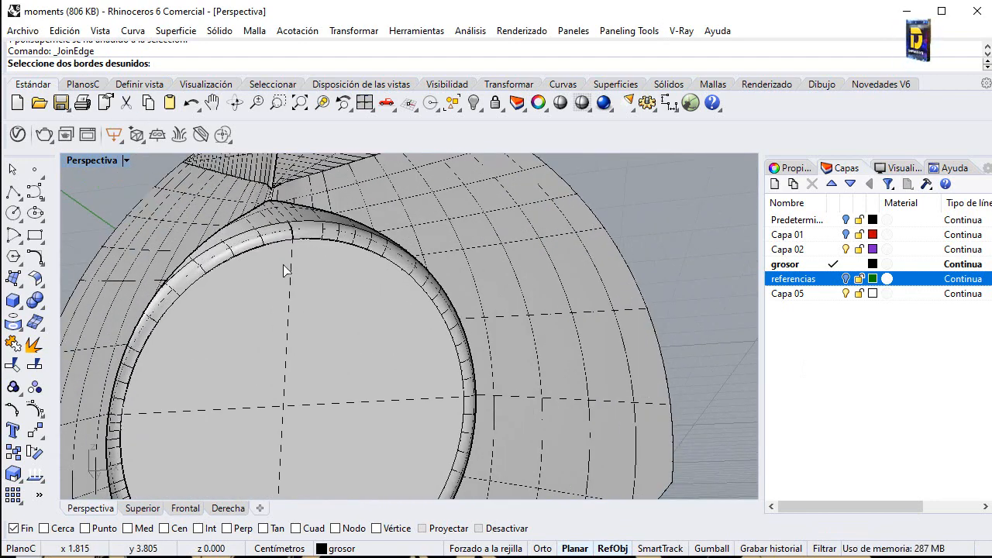
scroll(332, 242, "up", 2)
left_click(334, 241)
left_click(396, 281)
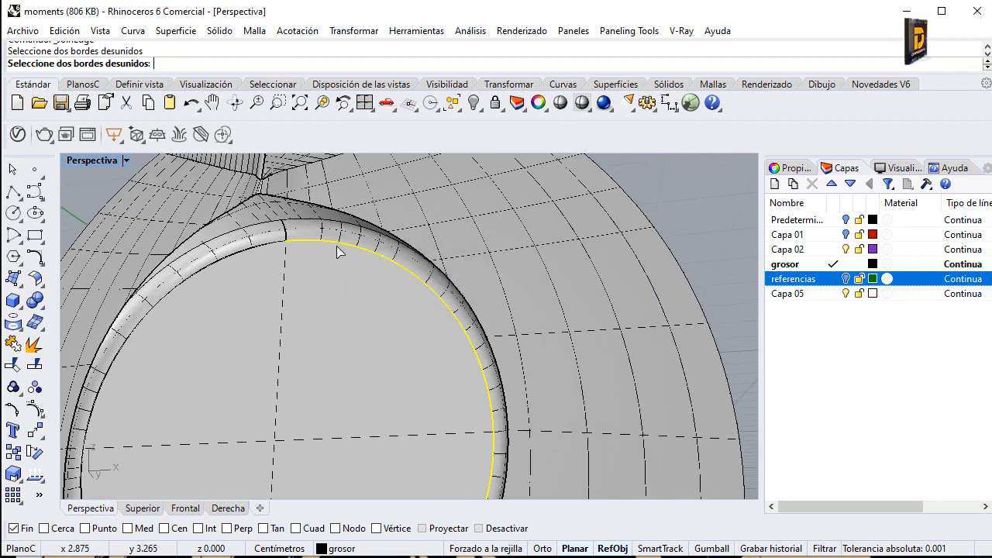
left_click(339, 246)
key("Return")
Step: Shift the joined body aside to check that the round face moves with it, and undo the move
left_click(346, 285)
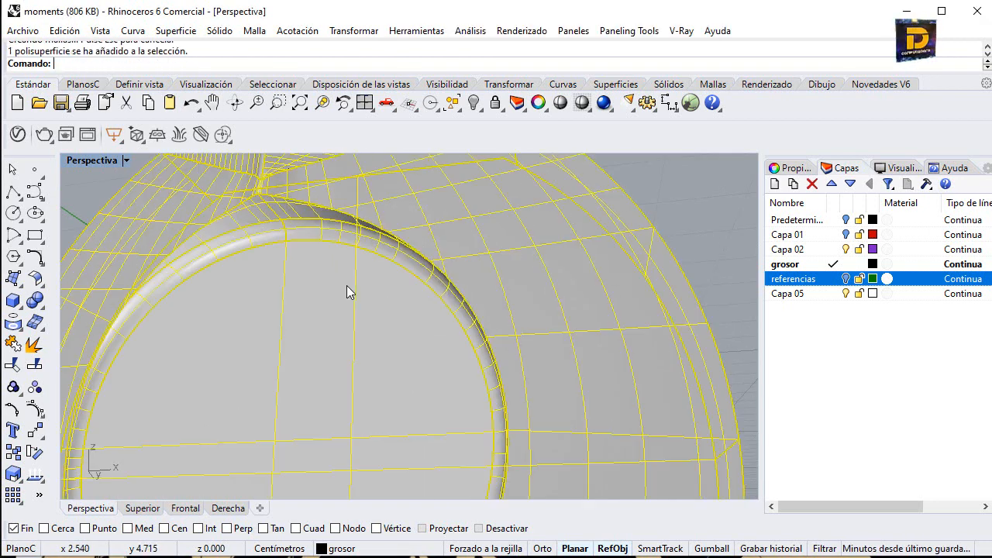
scroll(376, 249, "down", 10)
left_click_drag(472, 255, 576, 232)
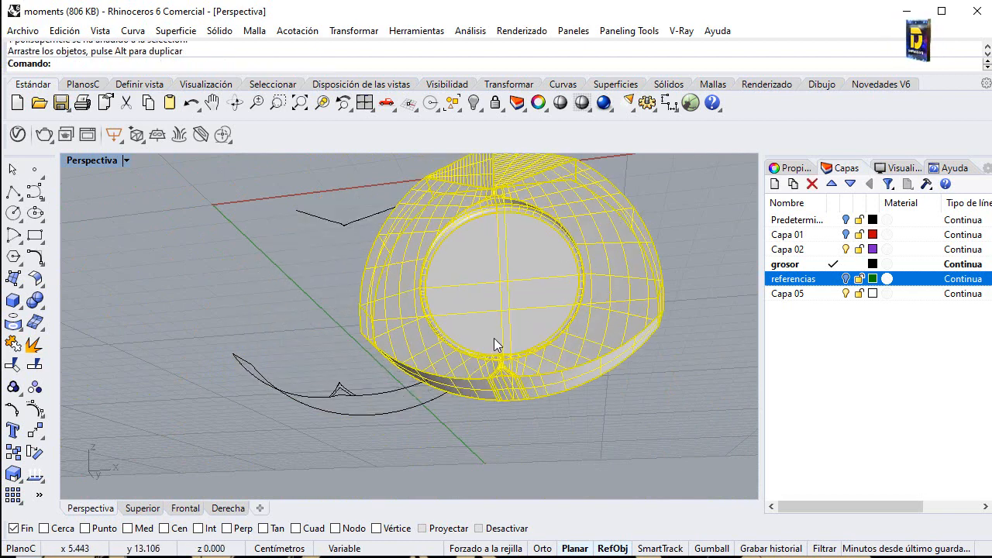
key("ctrl+z")
right_click_drag(605, 240, 498, 336)
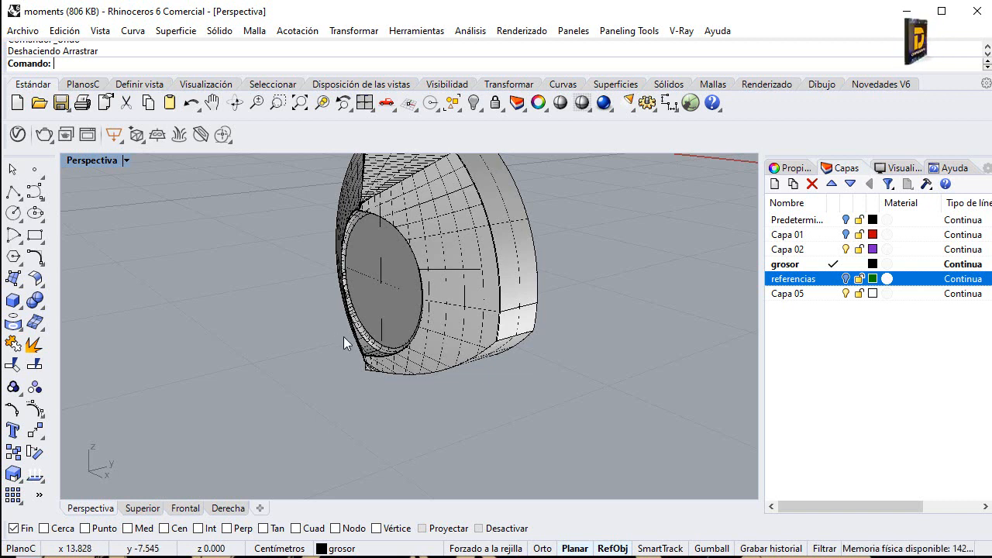
scroll(347, 344, "down", 5)
scroll(398, 310, "up", 5)
Step: Select the joined bottle body, rename the layer Capa 02 as contenido, and make it the current layer
left_click(398, 274)
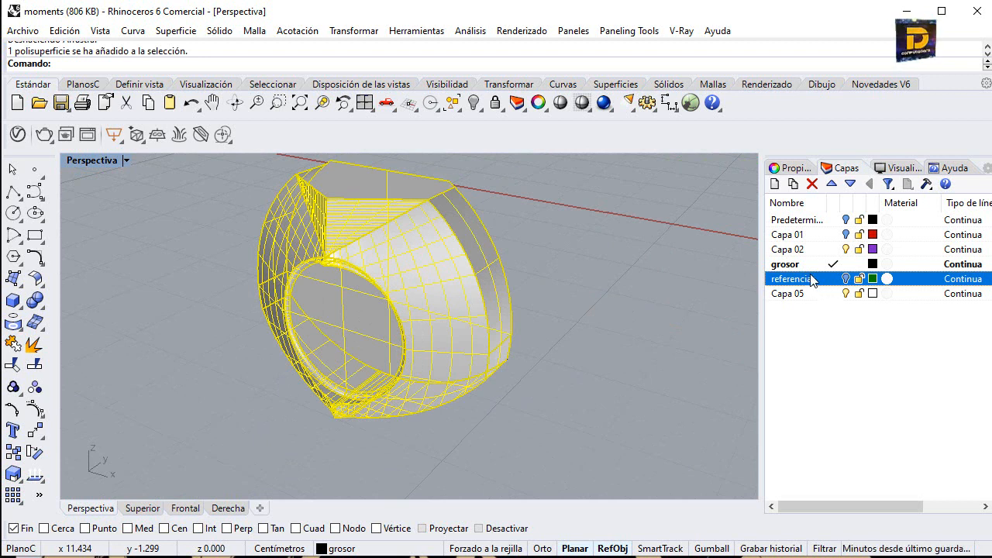
left_click(787, 249)
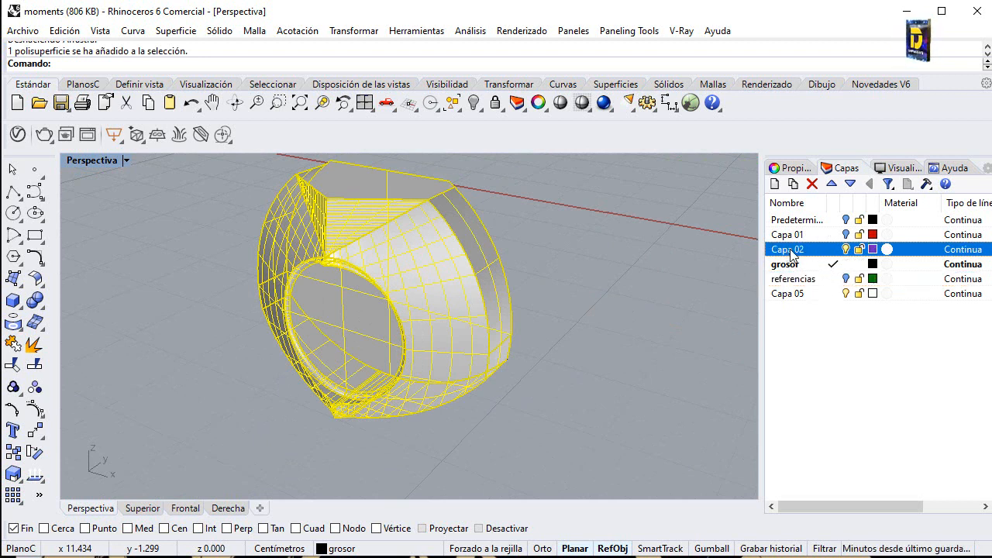
left_click(791, 249)
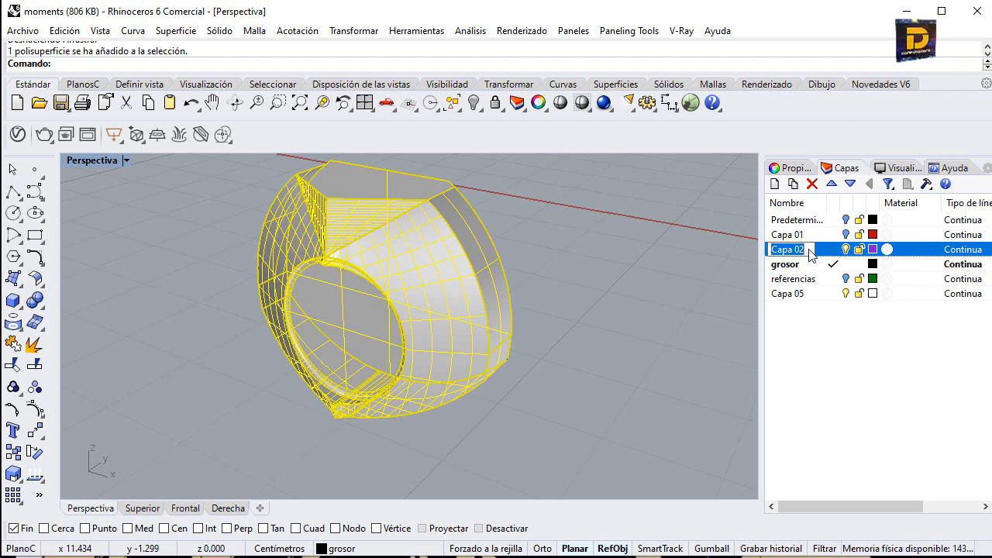
type("ñ")
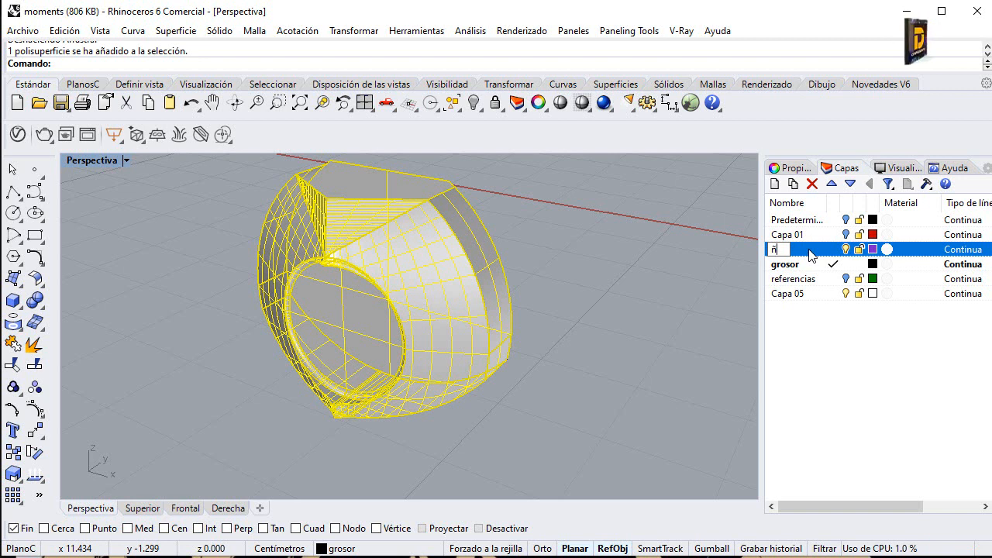
type("co")
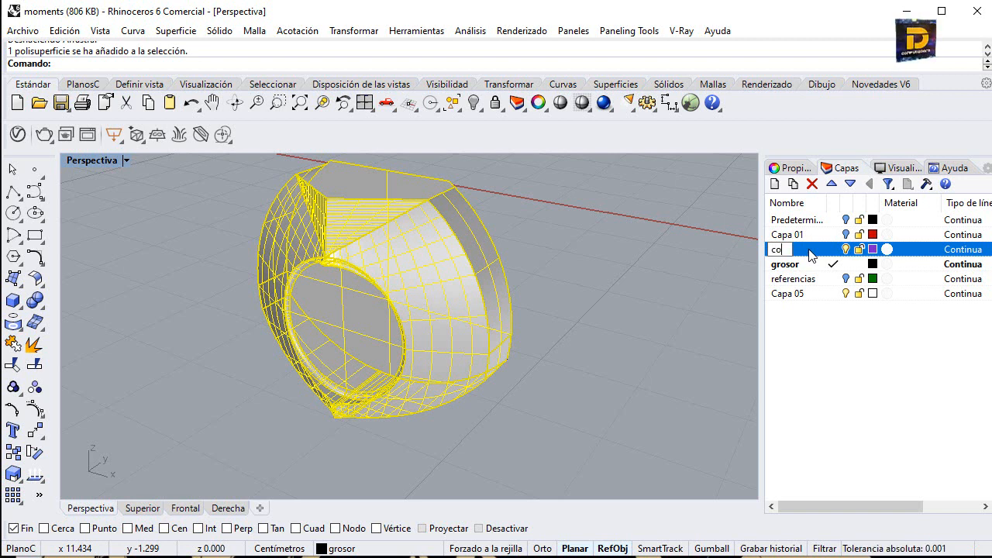
type("ntenido")
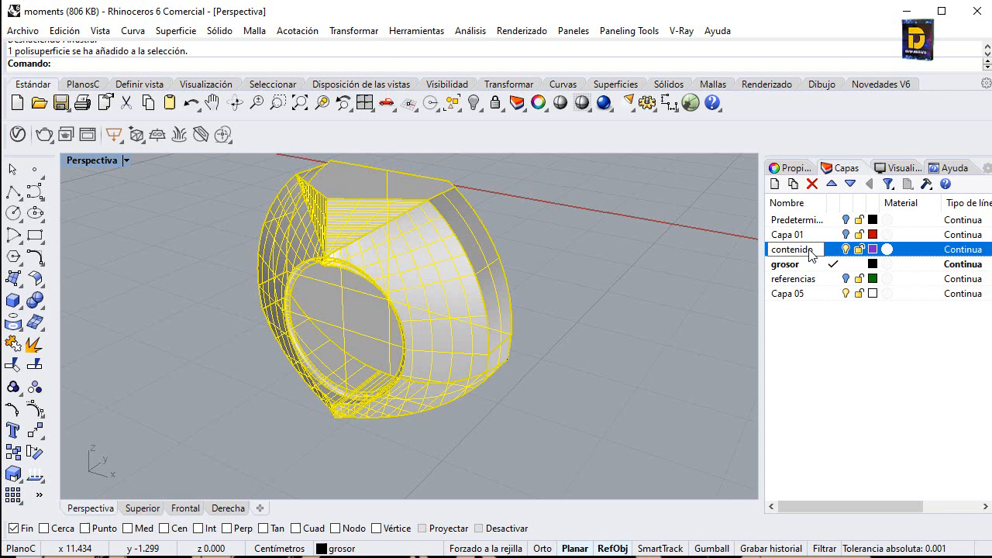
left_click(834, 384)
left_click(834, 250)
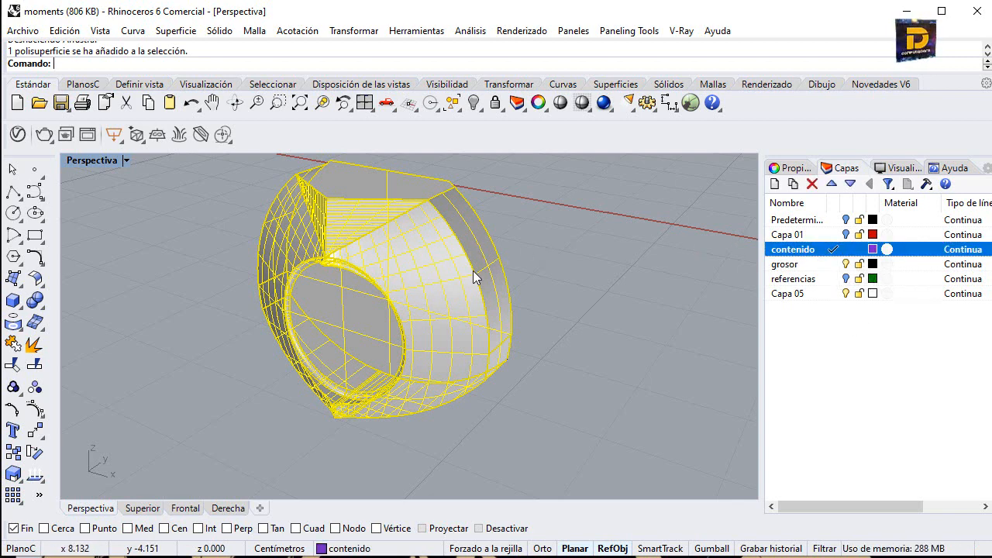
Step: Copy the selected bottle body to the contenido layer
right_click(780, 256)
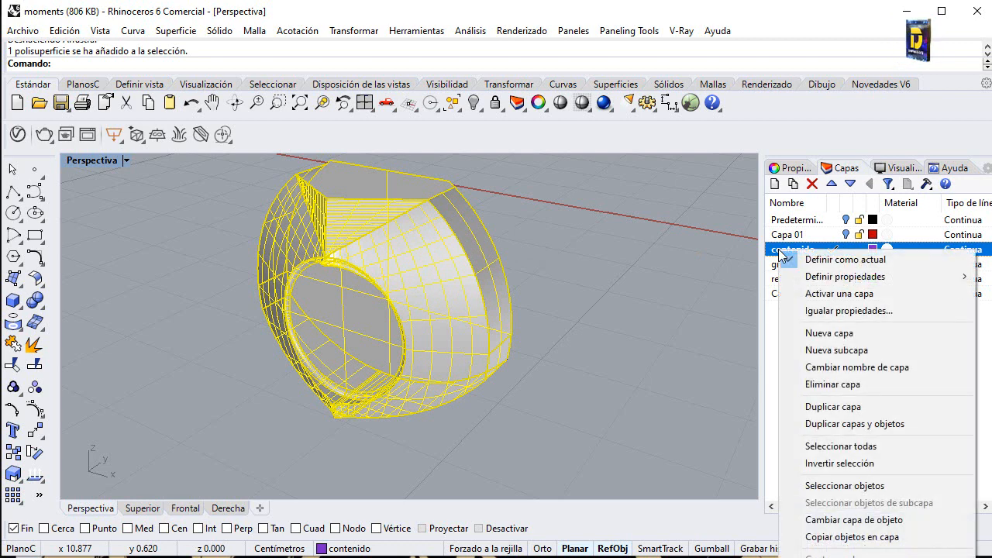
left_click(845, 537)
left_click(658, 290)
right_click_drag(658, 290, 526, 292)
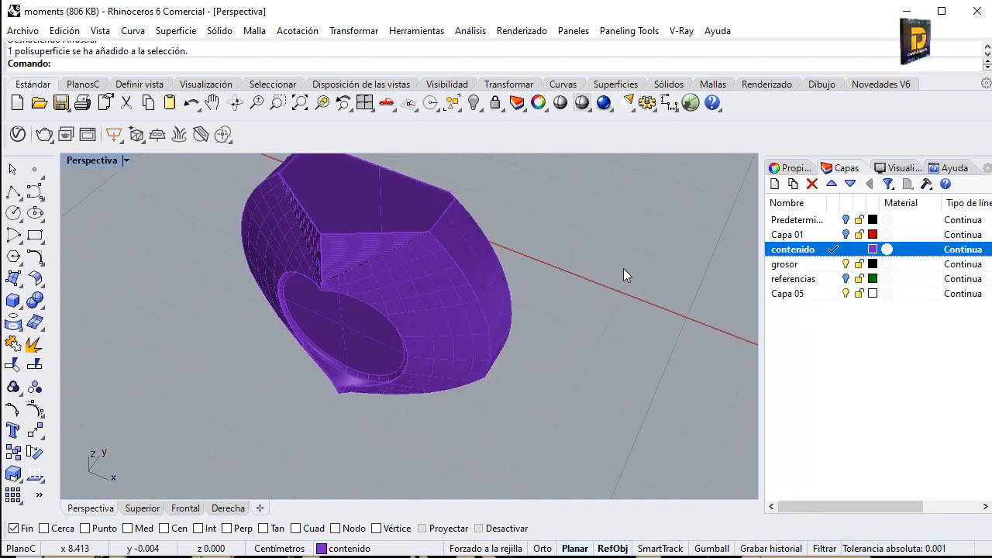
Step: Make grosor the current layer, hide the contenido layer, and turn on the default layer
left_click(834, 265)
left_click(845, 249)
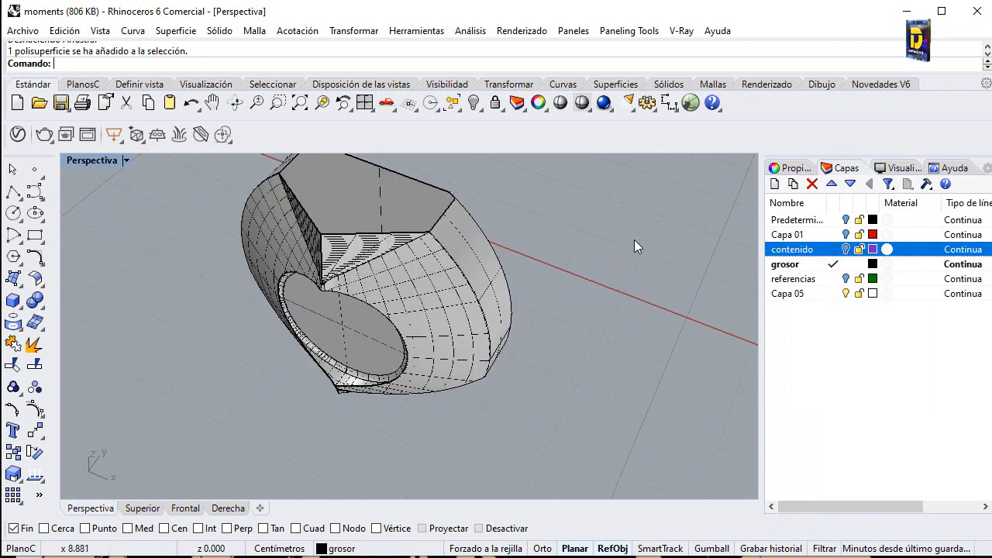
mouse_move(634, 239)
right_mouse_down()
mouse_move(398, 239)
mouse_move(640, 231)
right_mouse_up()
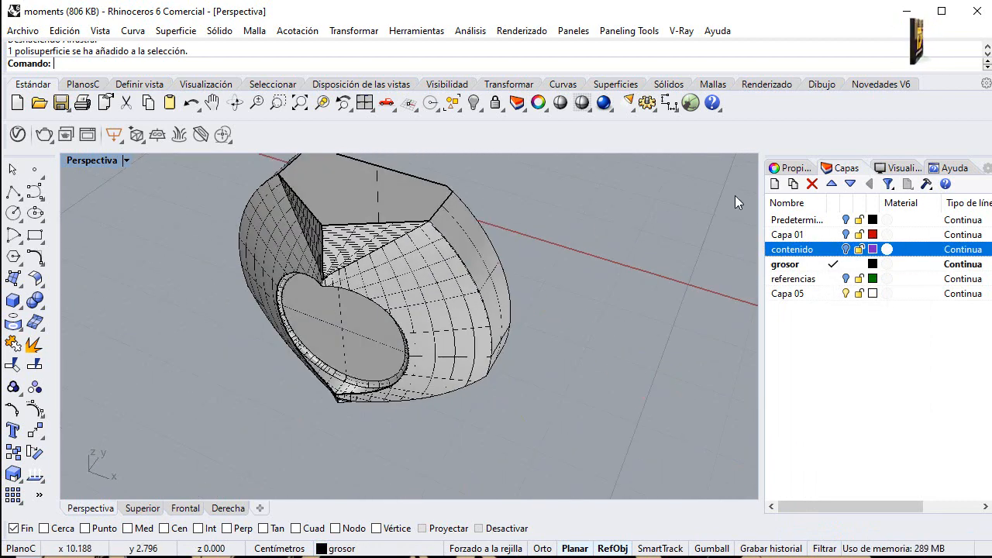
left_click(848, 219)
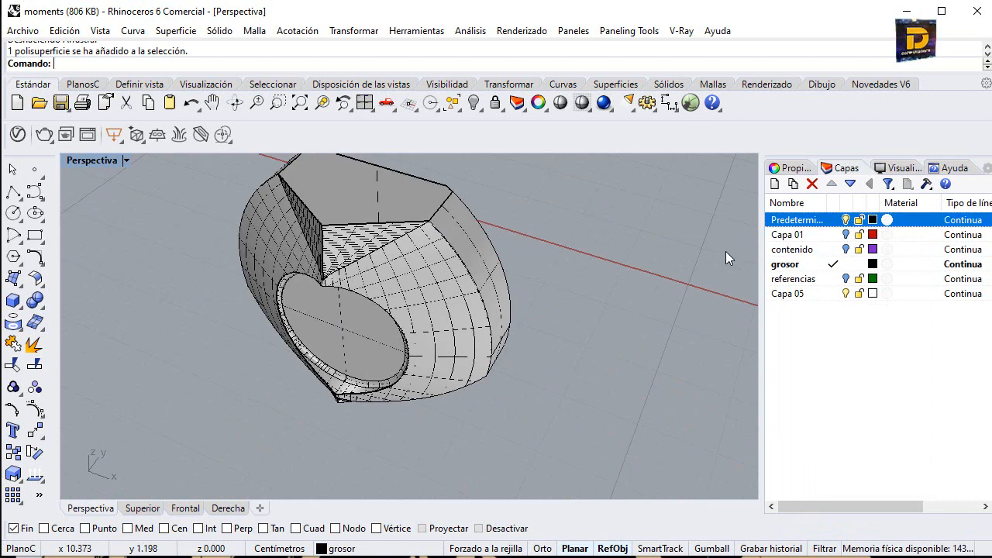
Step: Set the grosor layer's colour to blue (RGB 0, 6, 255)
left_click(872, 264)
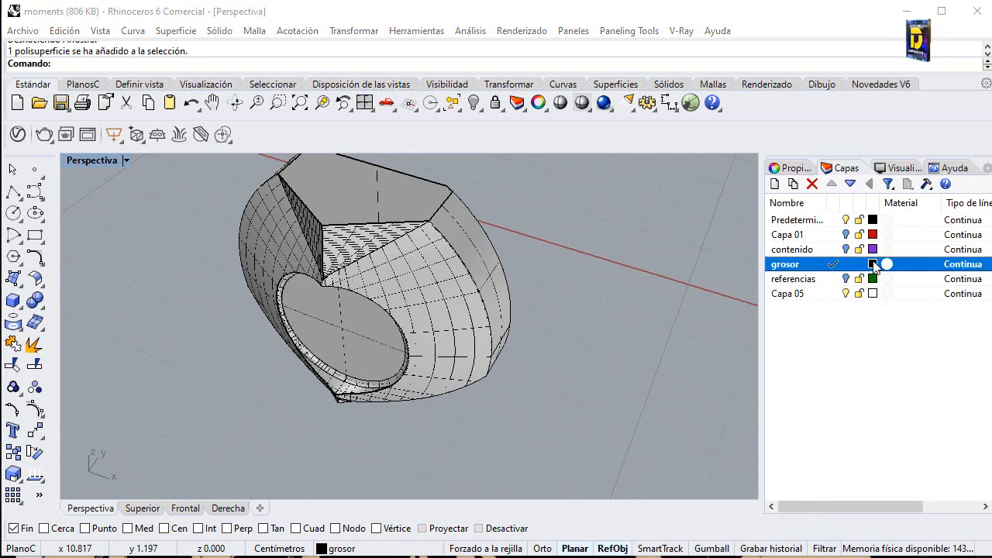
left_click(746, 378)
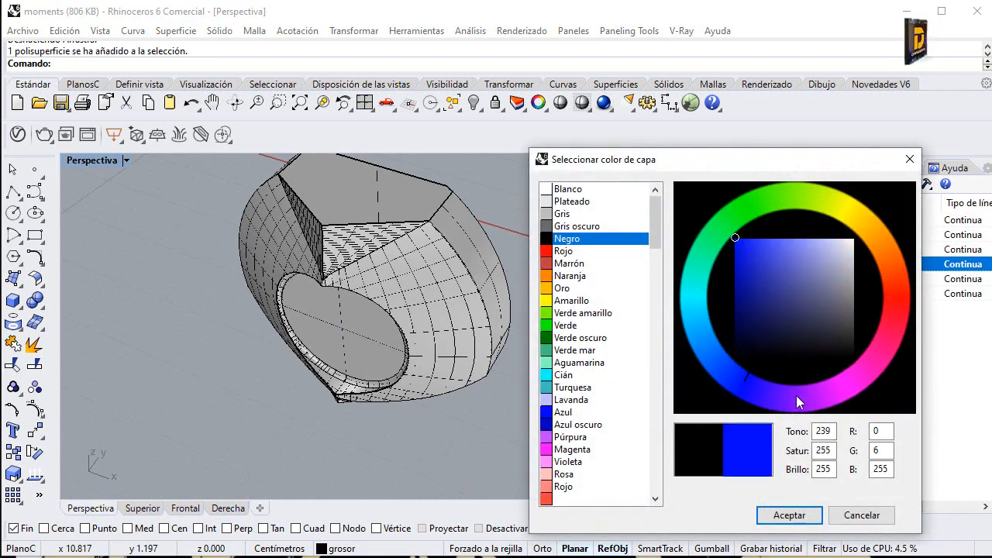
left_click(787, 515)
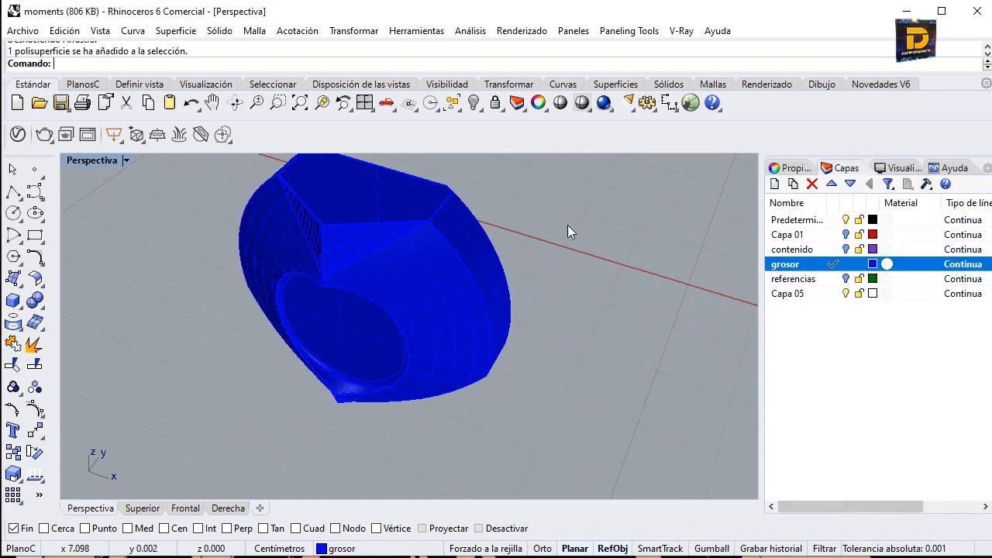
Step: Show all hidden objects of the bottle and turn on the referencias layer
right_click(473, 104)
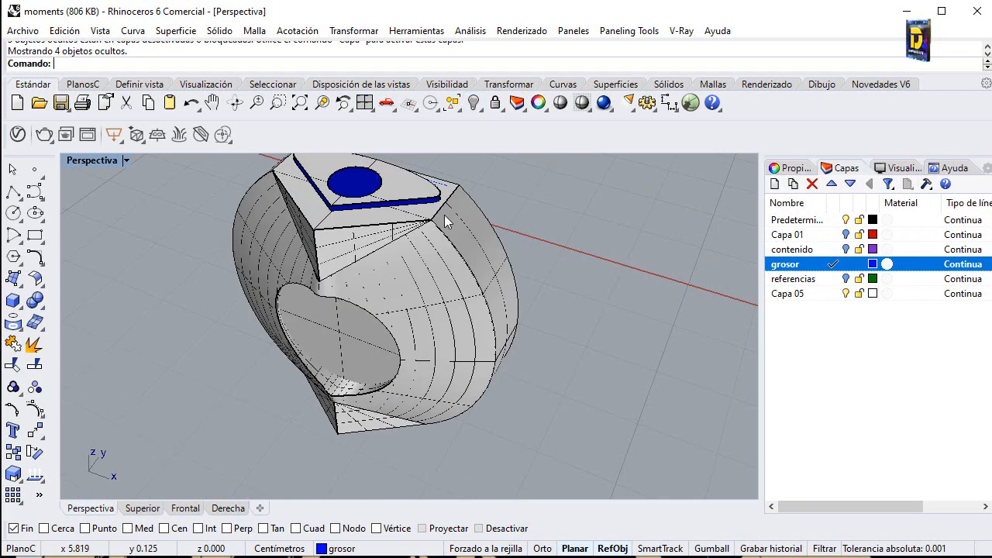
right_click_drag(444, 215, 553, 192)
scroll(343, 206, "up", 7)
scroll(344, 206, "down", 7)
right_click_drag(454, 247, 411, 204)
scroll(406, 236, "up", 7)
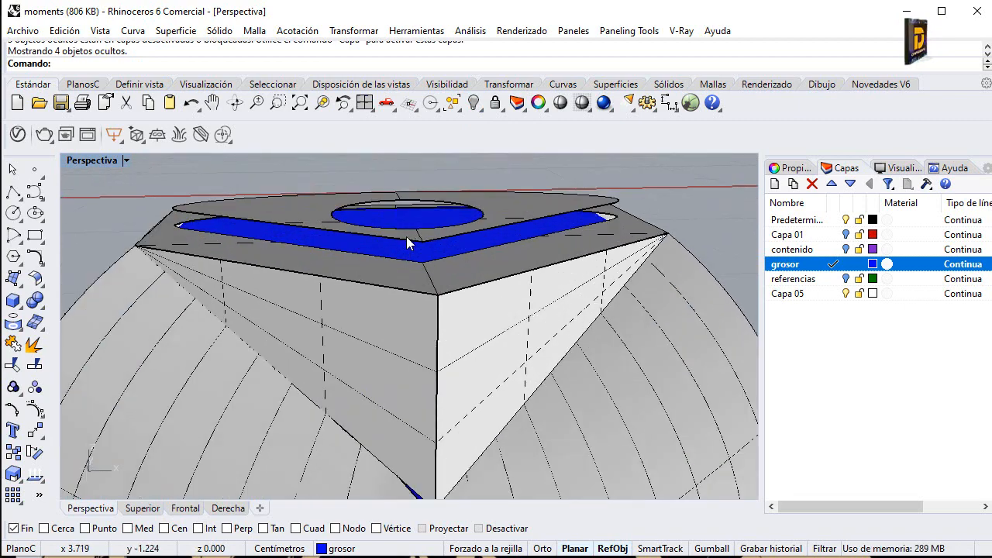
mouse_move(388, 242)
right_mouse_down()
mouse_move(337, 235)
mouse_move(287, 251)
mouse_move(372, 241)
right_mouse_up()
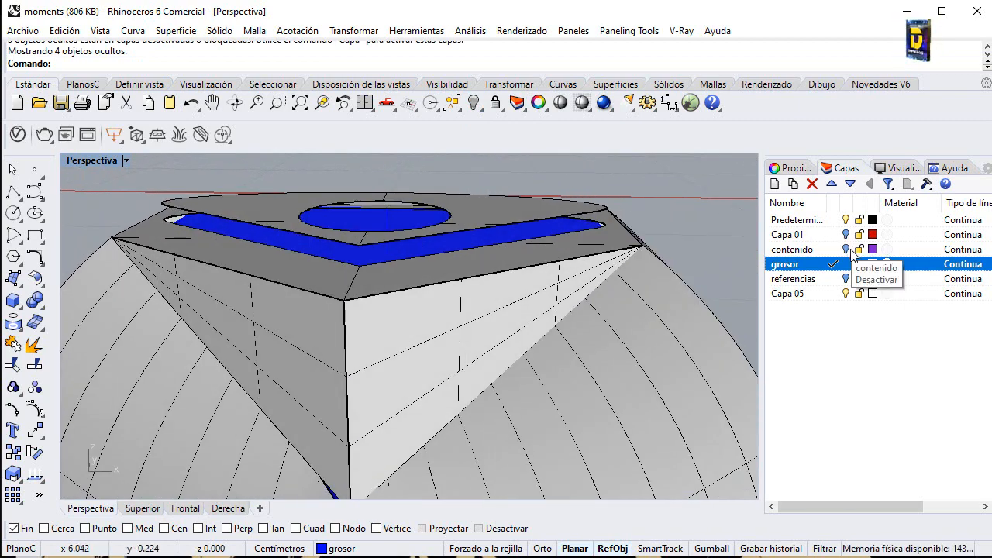
left_click(845, 278)
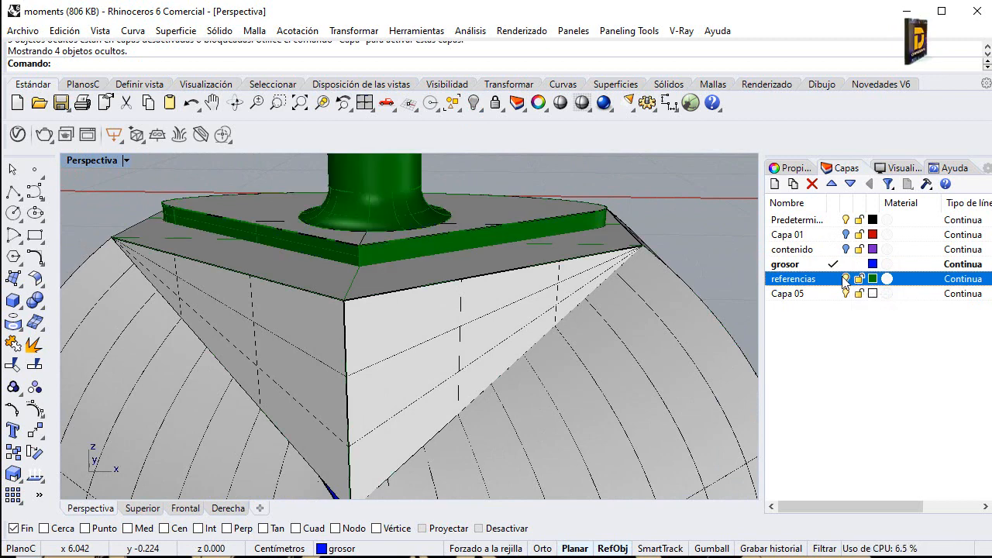
Step: Join the bottle's angular shoulder surface, the raised rim around it and the top plate into one polysurface
scroll(499, 292, "down", 5)
scroll(498, 291, "up", 3)
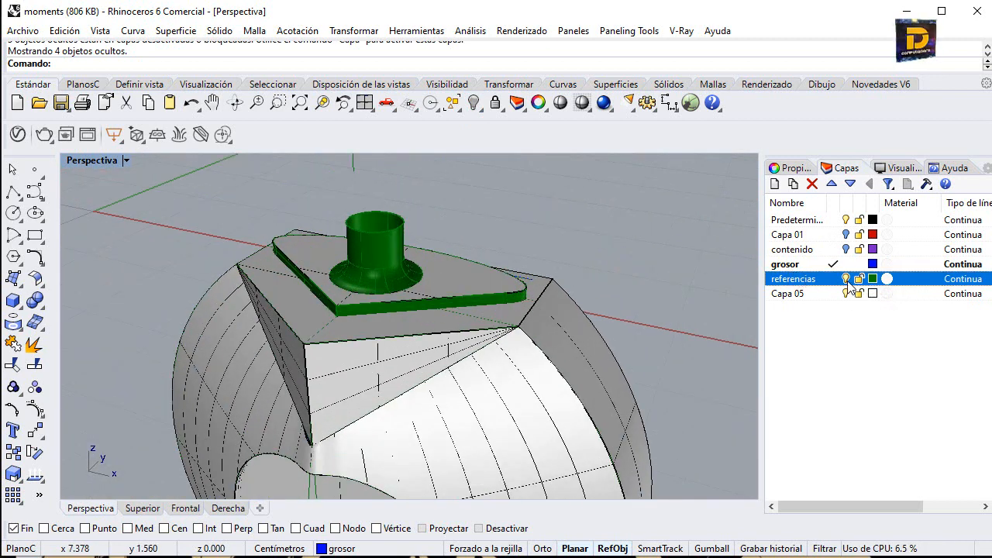
scroll(420, 306, "up", 5)
scroll(420, 307, "down", 2)
right_click_drag(456, 308, 351, 272)
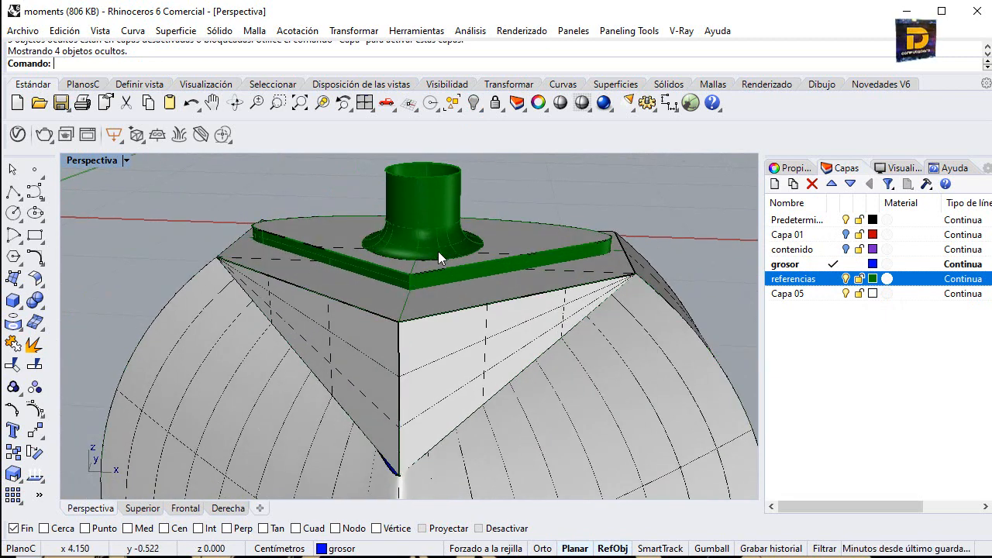
left_click(327, 275)
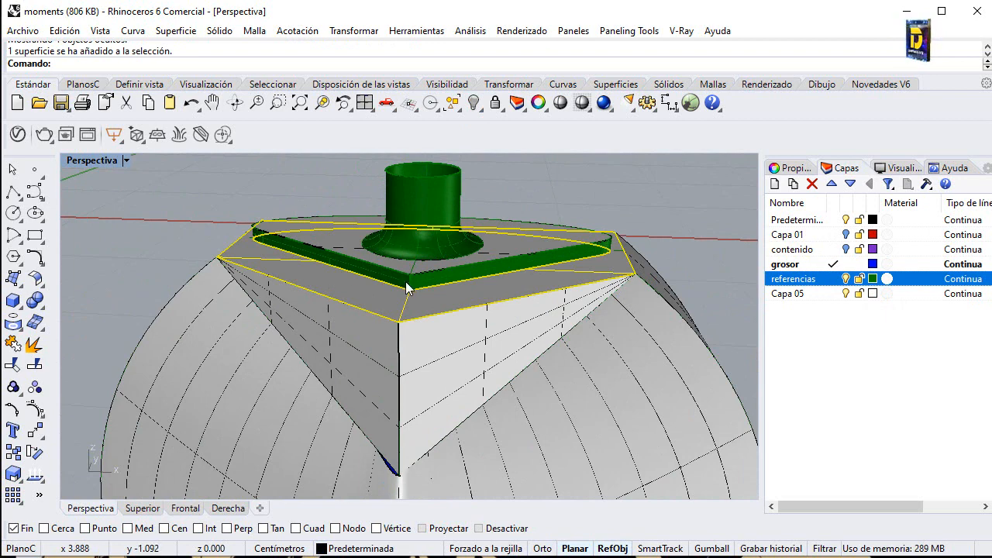
scroll(431, 283, "up", 2)
left_click(431, 266, "shift")
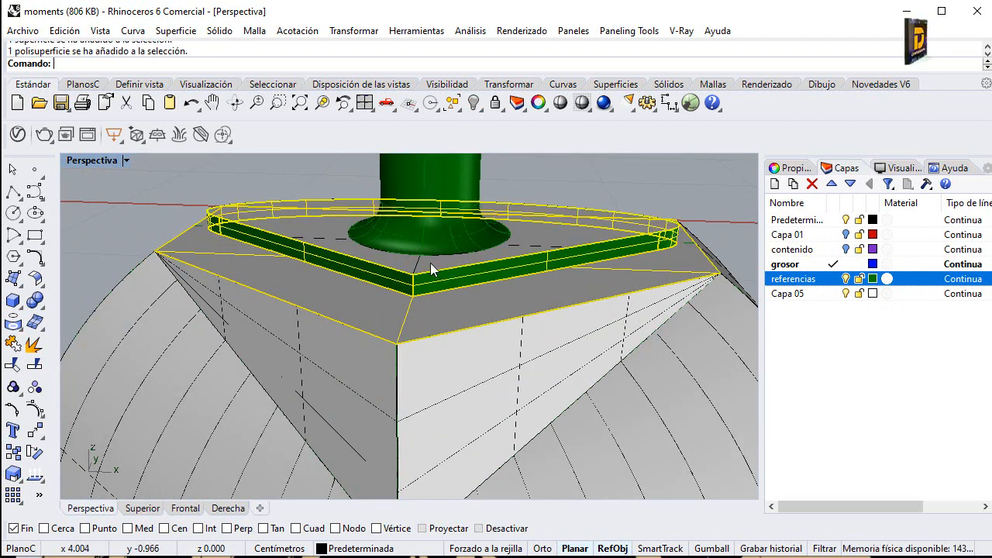
scroll(398, 247, "down", 3)
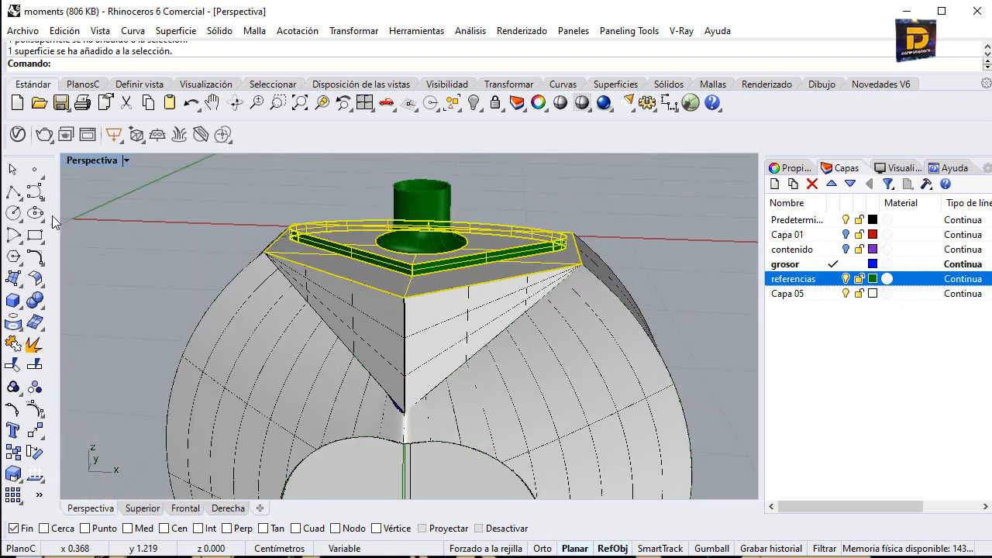
left_click(13, 345)
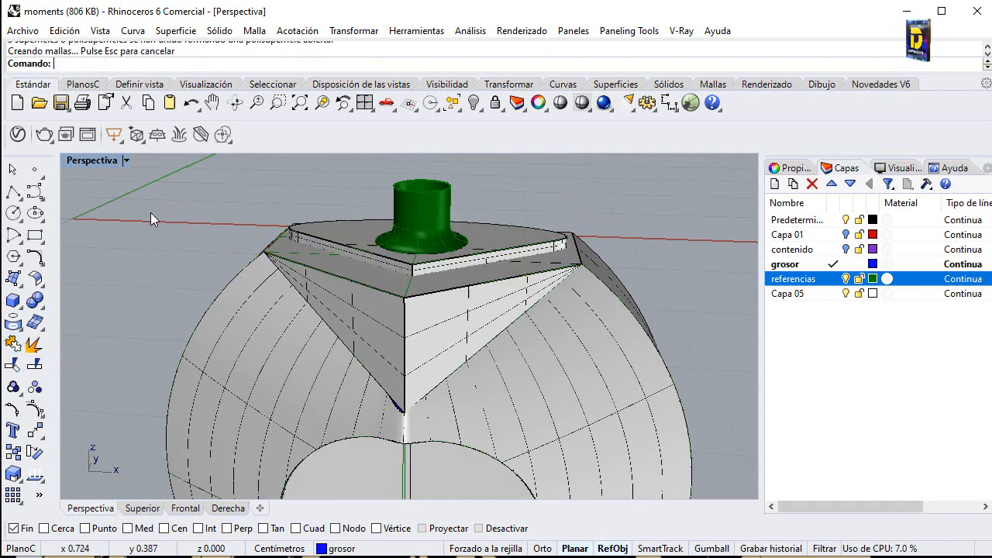
Step: Turn on the Capa 01 layer and show the hidden spray parts above the neck
left_click(407, 223)
left_click(434, 236)
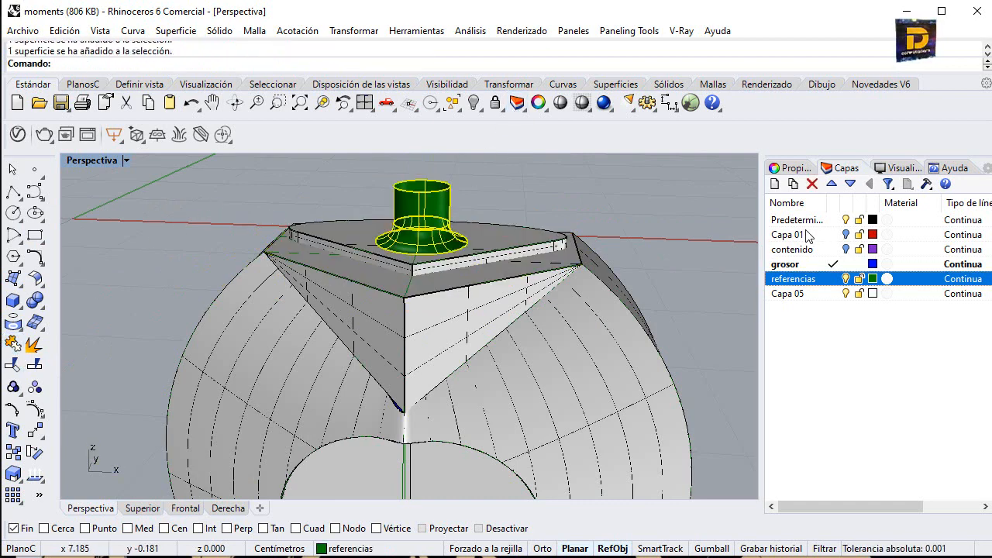
left_click(847, 236)
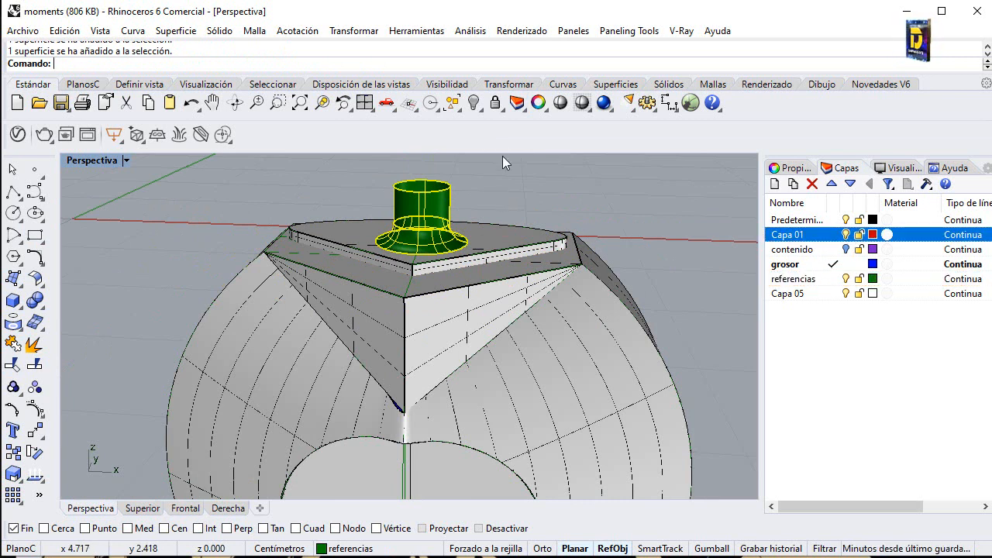
left_click(475, 102)
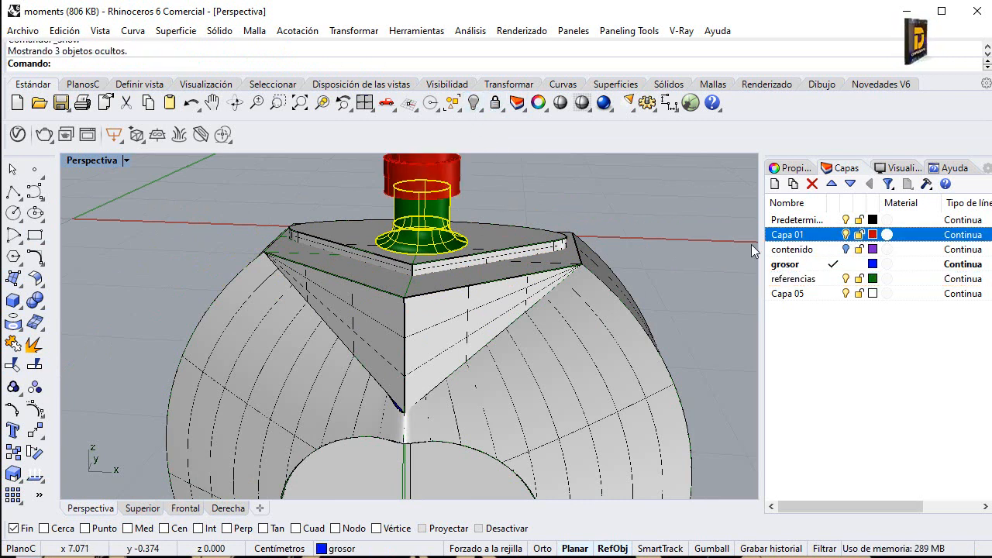
Step: Join the neck cylinder and its flared base to the bottle's top cover polysurface
left_click(514, 209)
right_click_drag(468, 219, 478, 259)
left_click(479, 259)
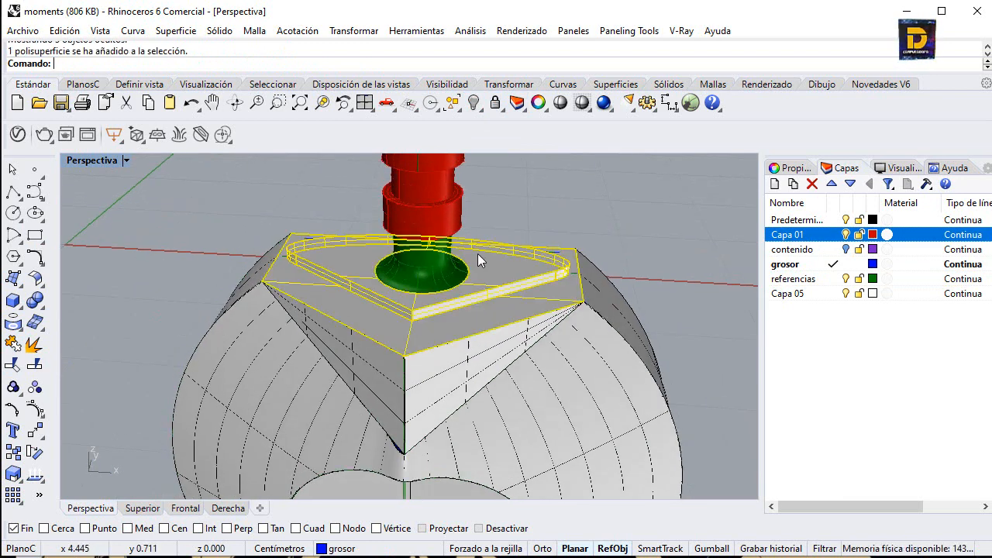
left_click(13, 363)
left_click(402, 280)
left_click(425, 265)
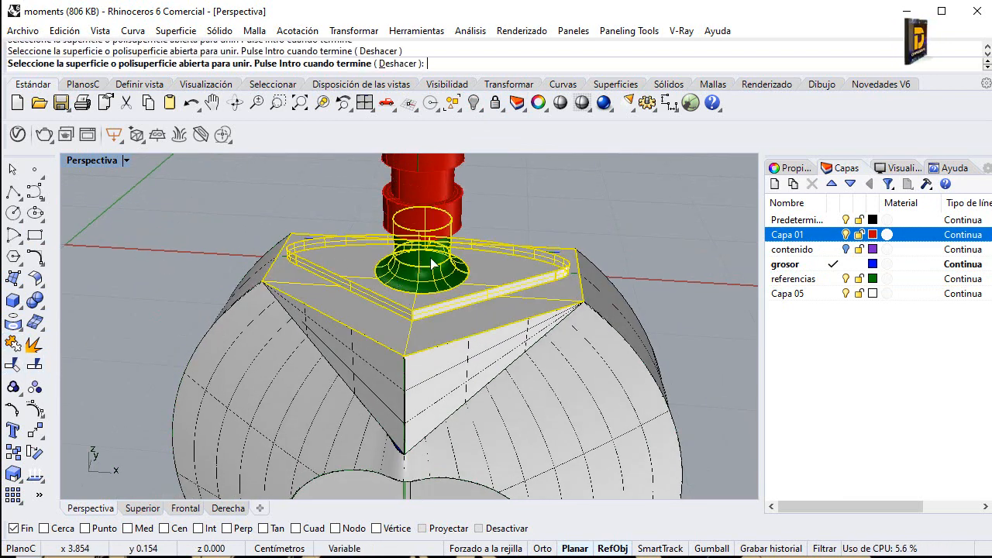
key("Return")
Step: Hide the joined top cover with neck and the red spray parts, and turn off the referencias layer
mouse_move(518, 203)
right_mouse_down()
mouse_move(493, 234)
mouse_move(504, 214)
right_mouse_up()
scroll(490, 256, "down", 8)
left_click_drag(442, 240, 488, 182, "shift")
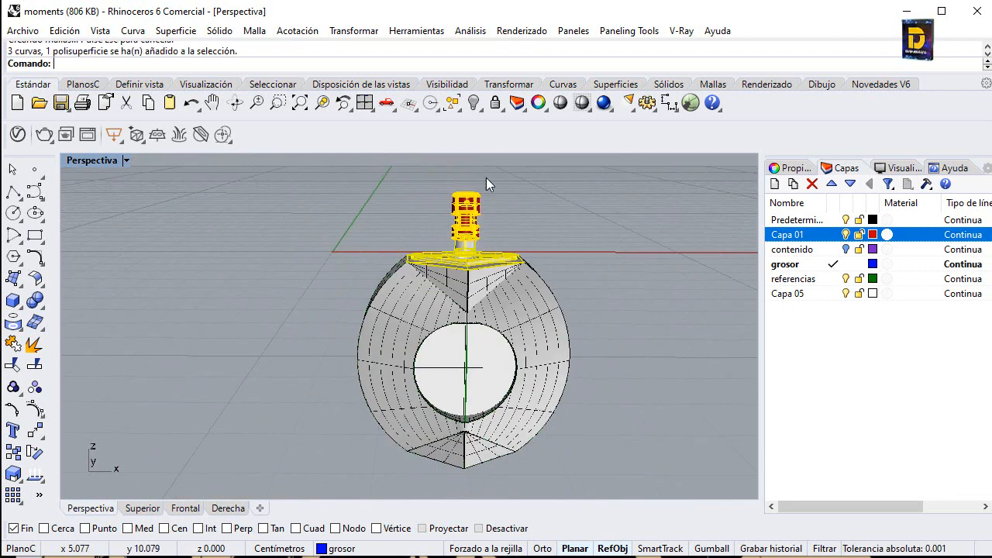
left_click(474, 104)
right_click_drag(489, 204, 527, 305)
scroll(528, 305, "up", 10)
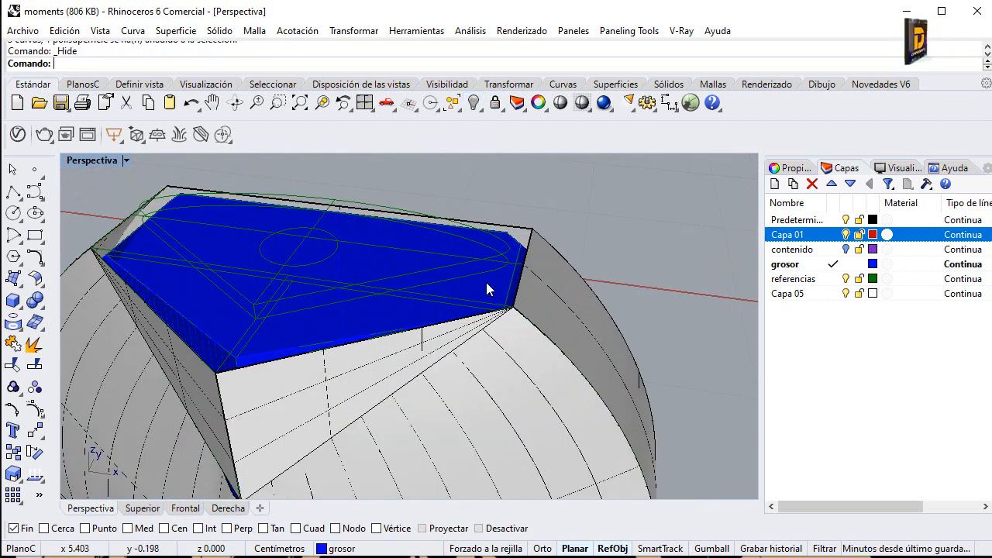
left_click(845, 278)
left_click(798, 278)
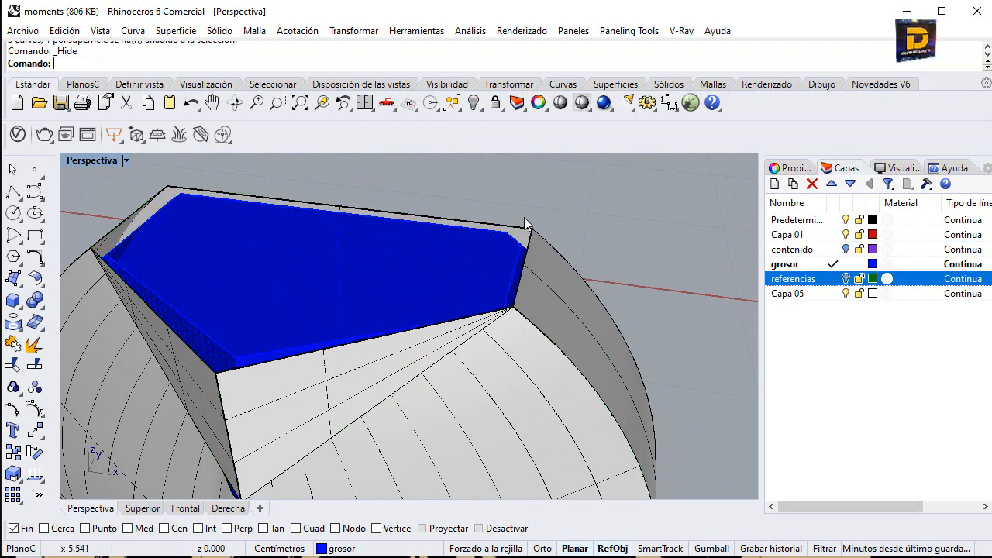
Step: Examine the gap between the outer shell and the blue inner wall around the bottle's open top
right_click_drag(524, 218, 558, 205)
scroll(579, 199, "up", 10)
scroll(558, 205, "down", 10)
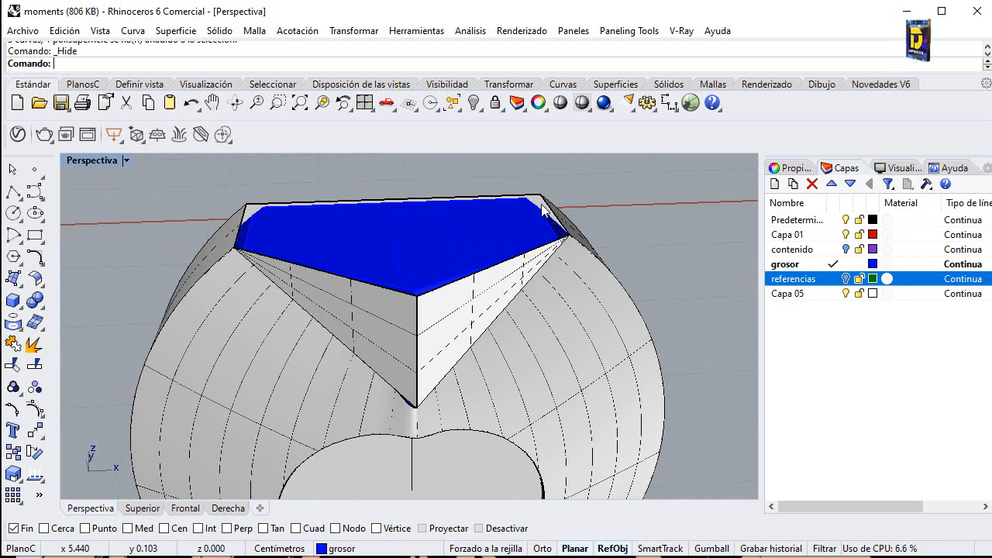
right_click_drag(480, 188, 476, 226)
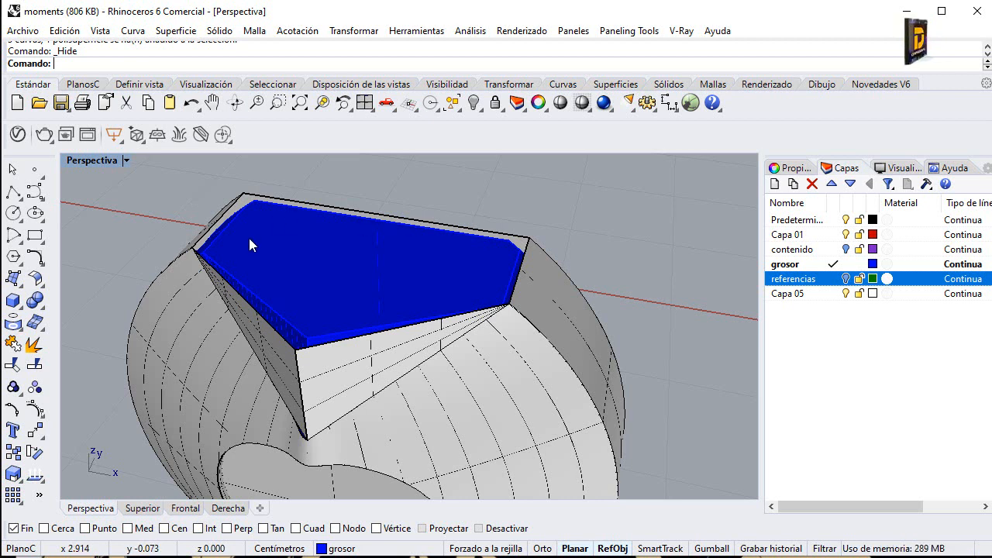
left_click(845, 249)
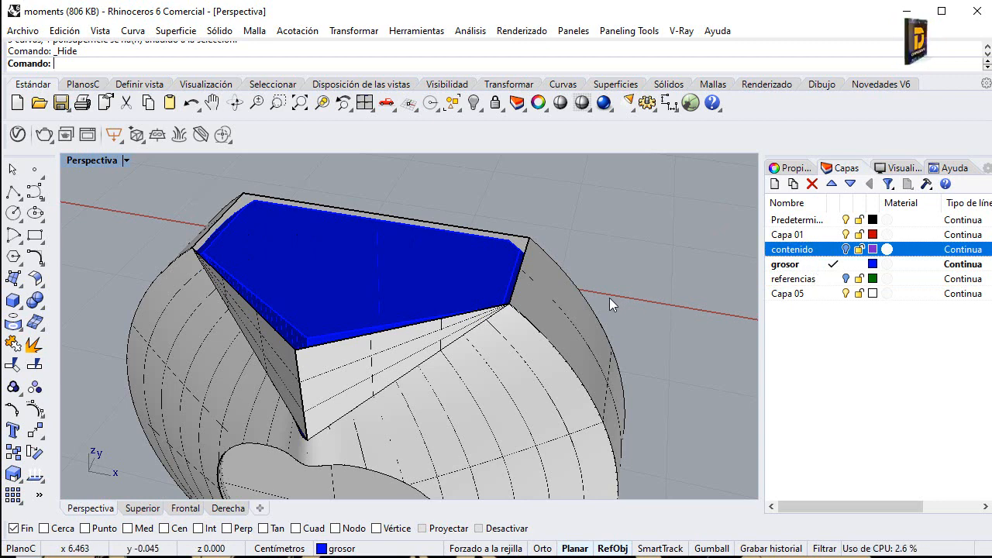
right_click_drag(545, 303, 260, 236)
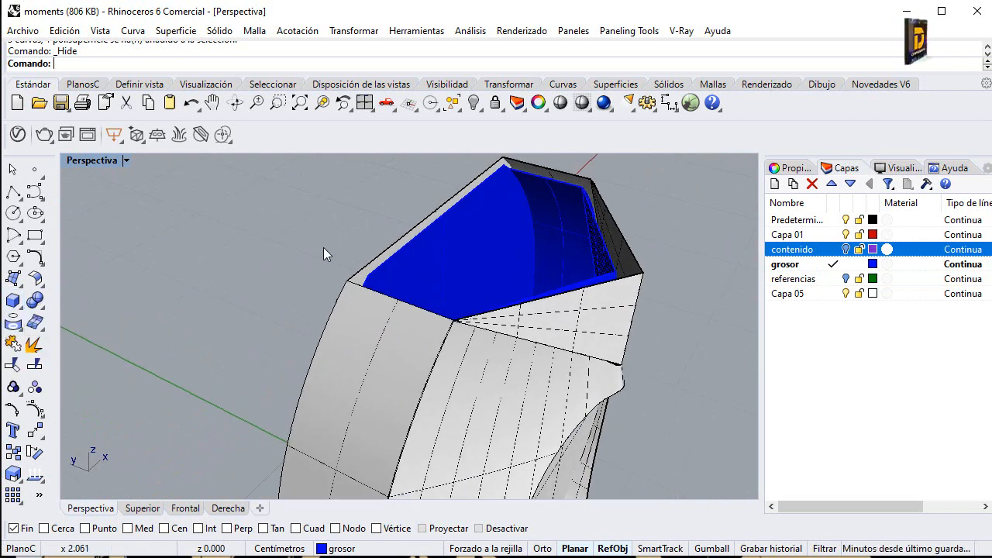
right_click_drag(324, 247, 134, 265)
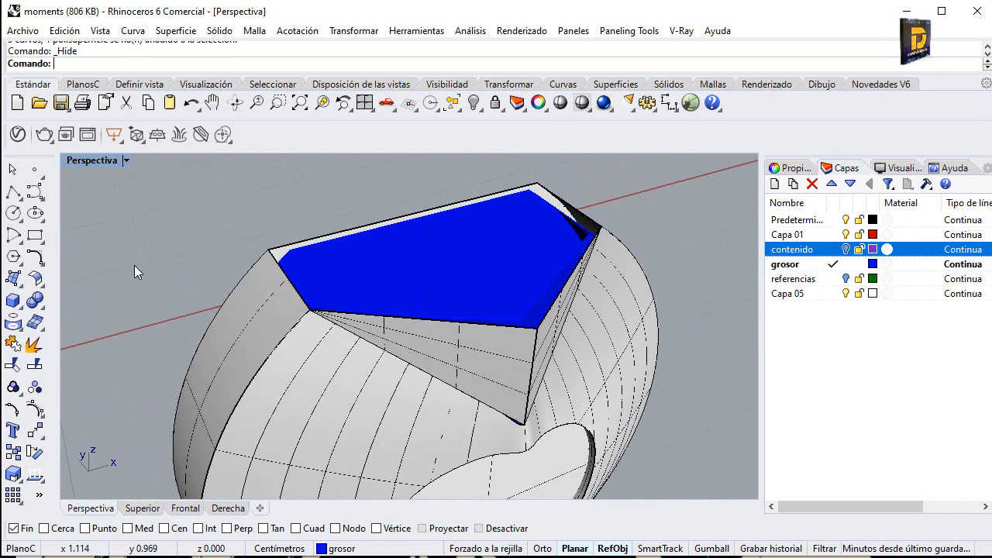
Step: Duplicate the edges of the outer and inner shells around the bottle's open top
left_click(21, 329)
left_click(82, 333)
right_click_drag(155, 256, 221, 194)
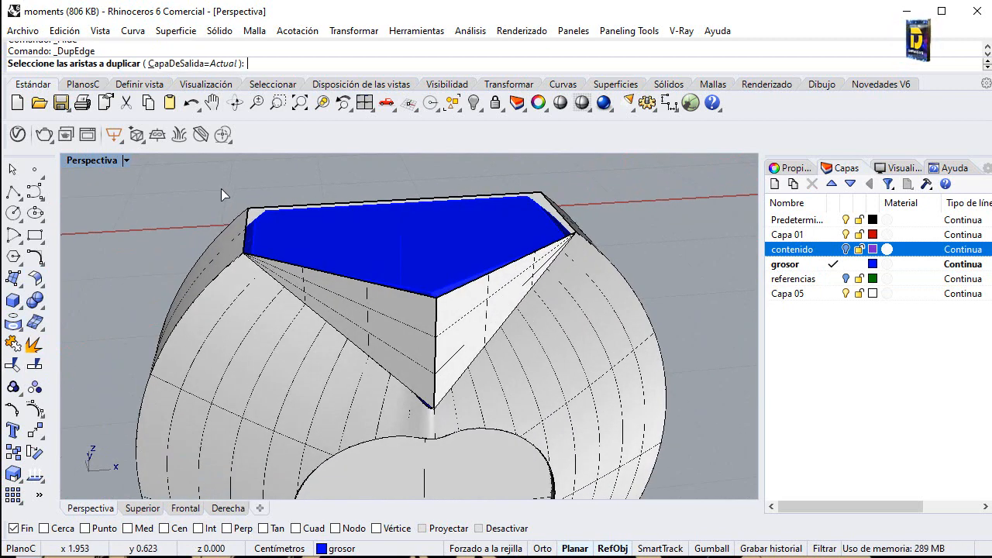
left_click_drag(217, 178, 591, 316)
scroll(543, 300, "up", 8)
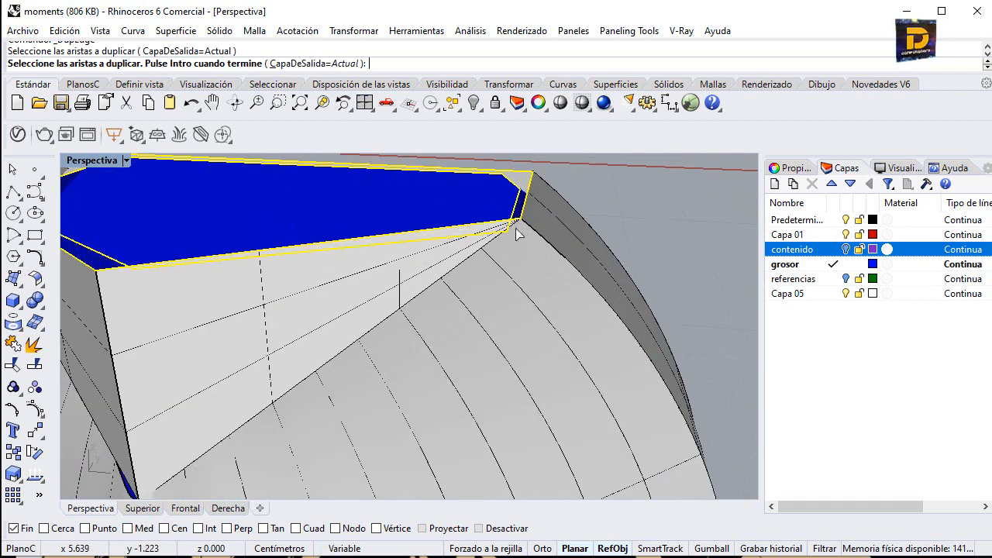
scroll(577, 248, "down", 5)
scroll(310, 221, "up", 4)
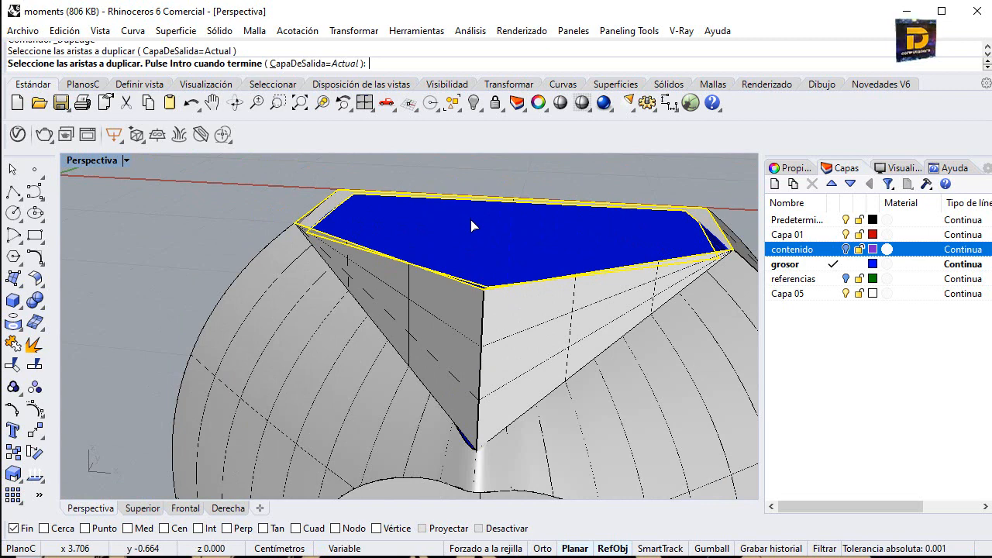
right_click_drag(471, 225, 603, 373)
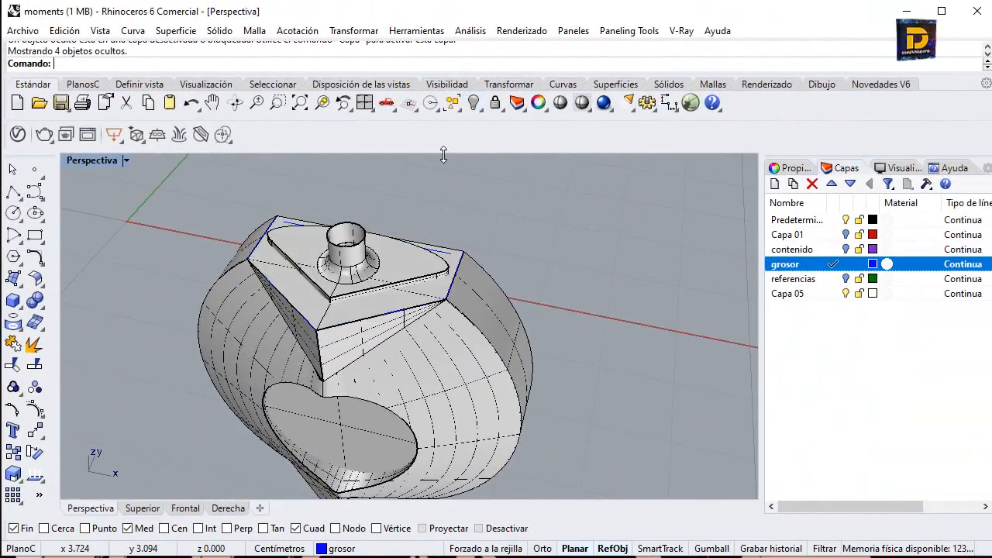
Step: Join the neck cylinder with its flared base and select the resulting polysurface
right_click_drag(442, 152, 389, 284)
scroll(390, 283, "up", 3)
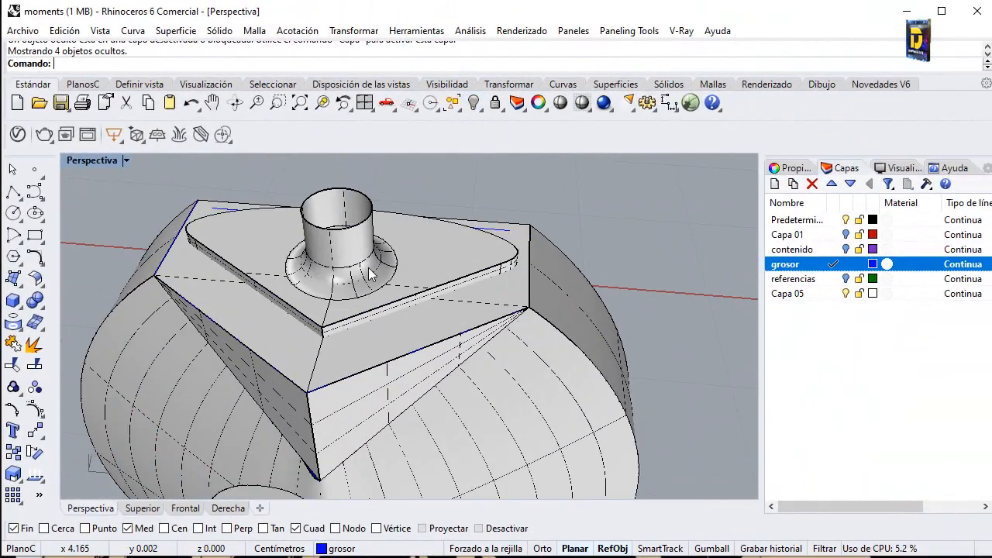
left_click(378, 273)
left_click(346, 265, "shift")
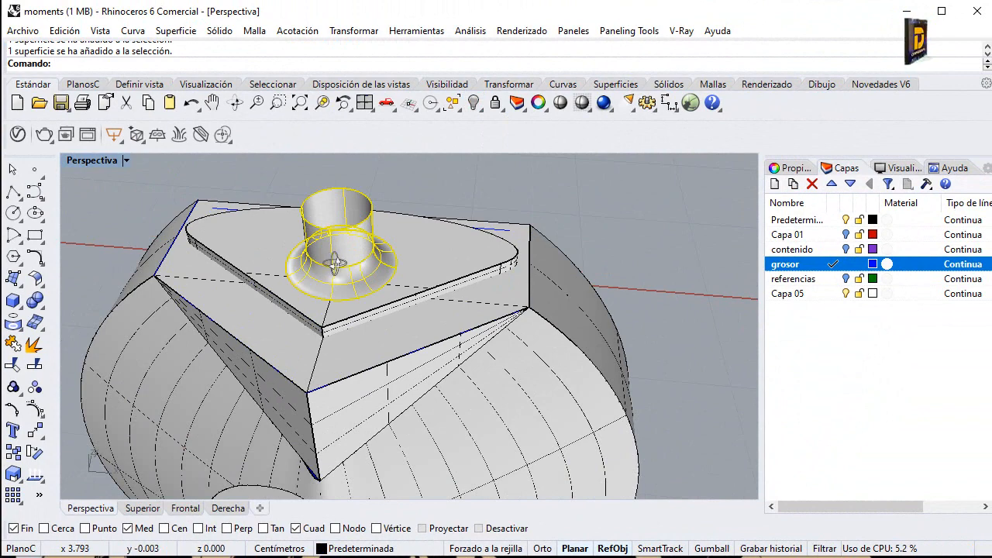
right_click_drag(332, 256, 401, 268)
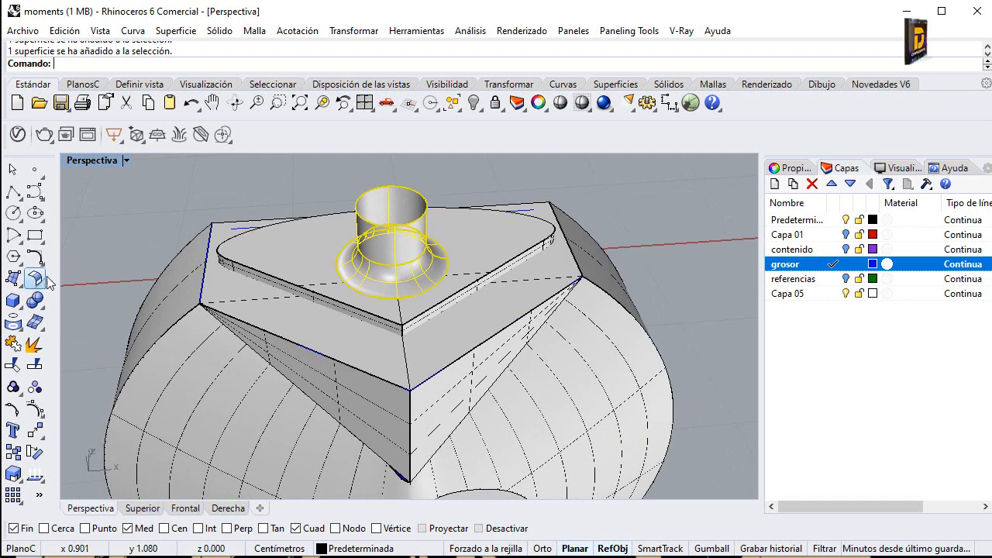
left_click(13, 344)
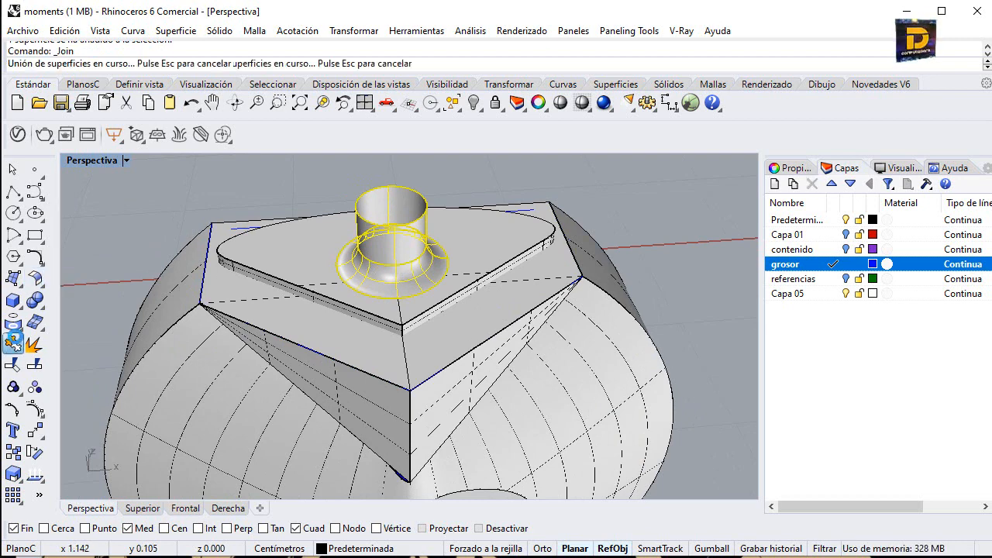
left_click(448, 262)
left_click(360, 245, "shift")
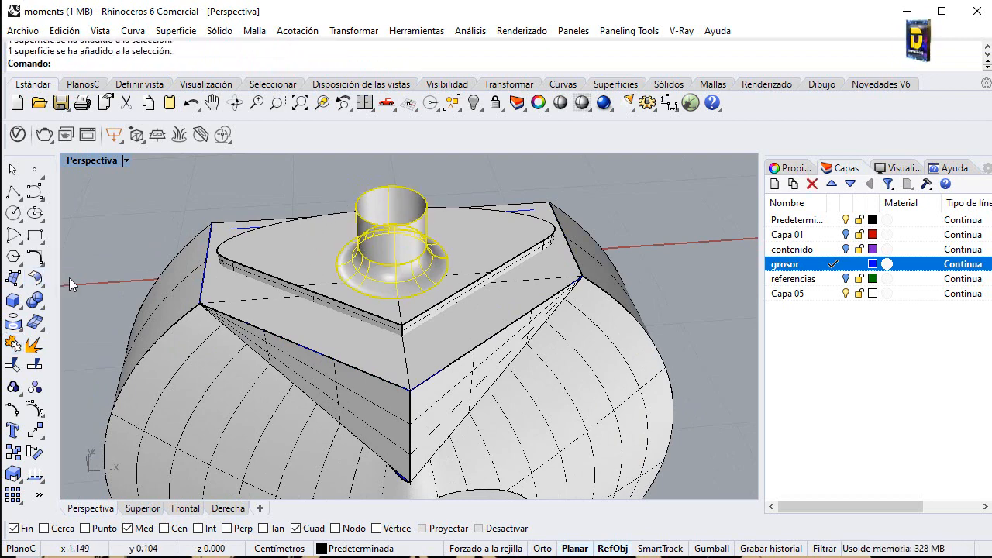
left_click(13, 344)
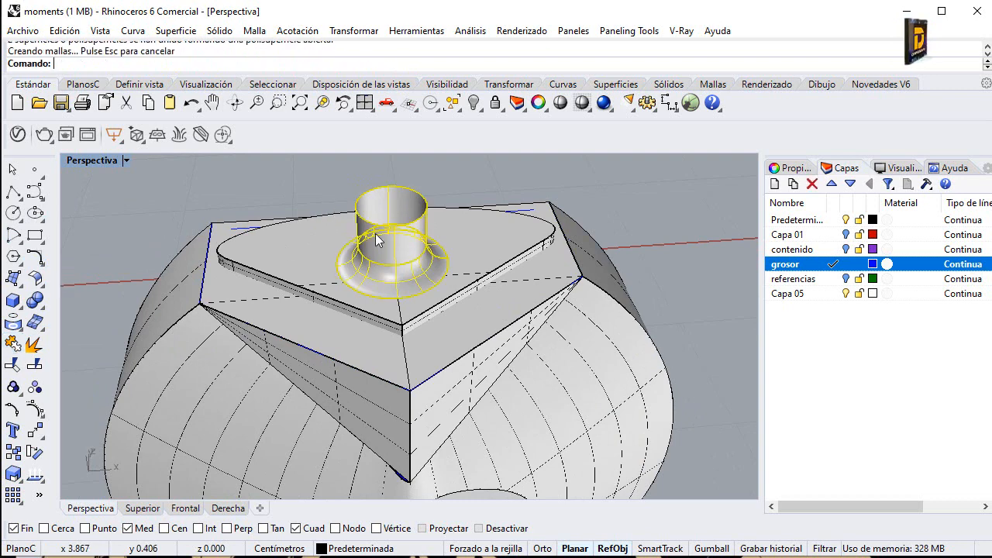
left_click(328, 270)
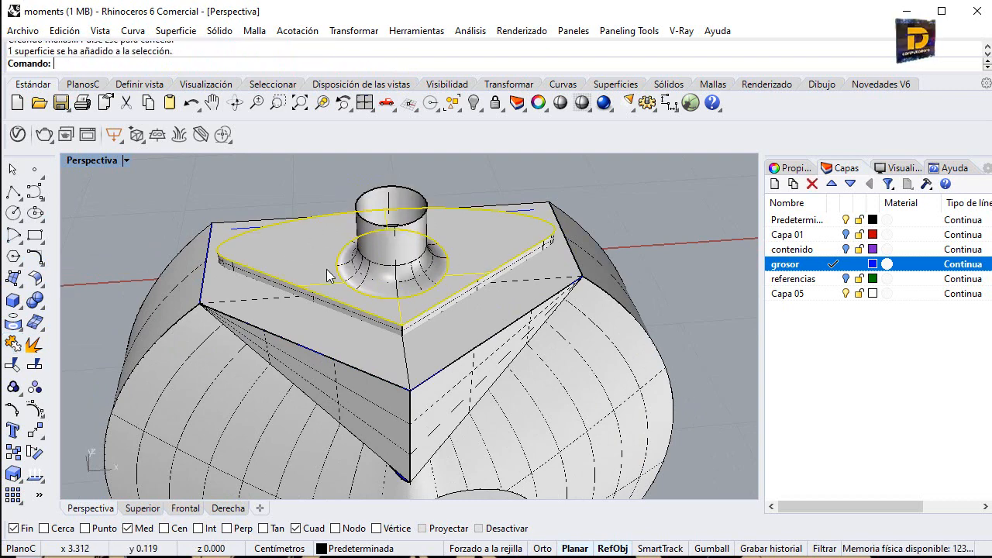
left_click(368, 261)
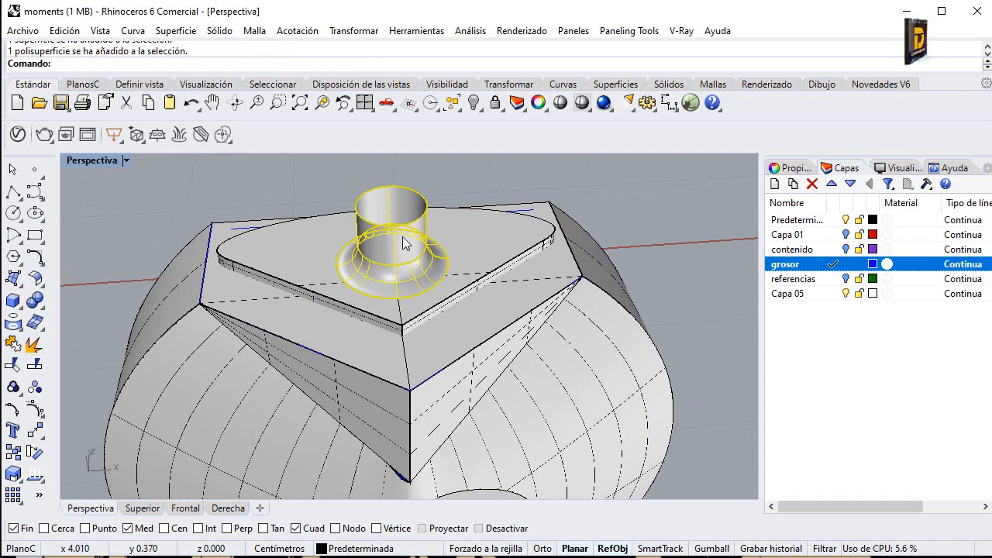
Step: Offset the neck polysurface with its flared base inward by 0.1 cm as an open surface
left_click(40, 283)
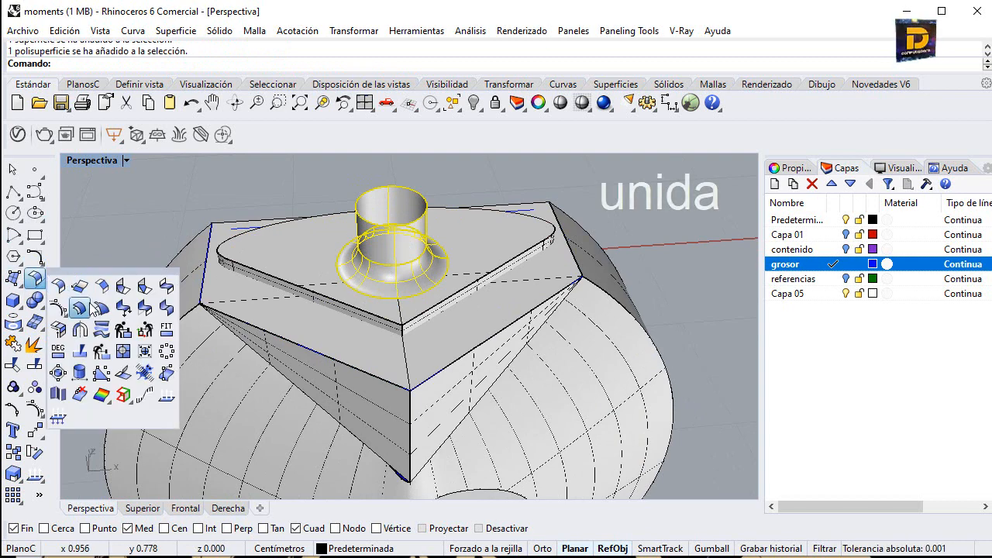
left_click(90, 309)
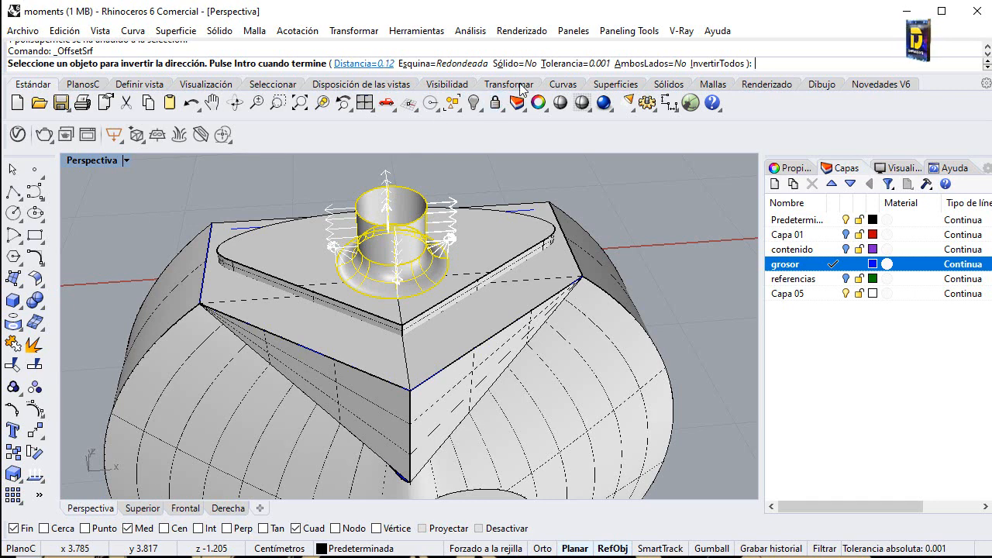
left_click(717, 62)
left_click(364, 64)
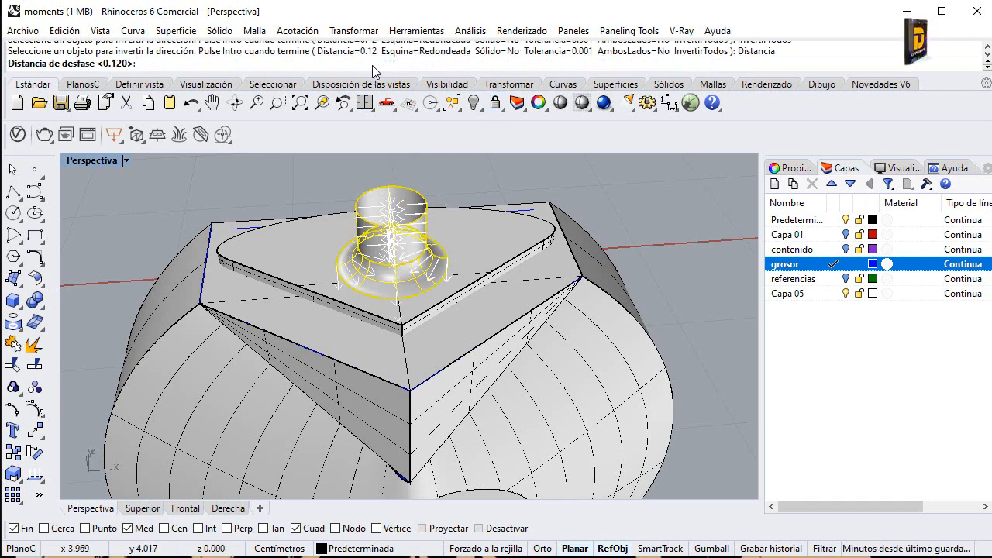
type(".1")
key("Return")
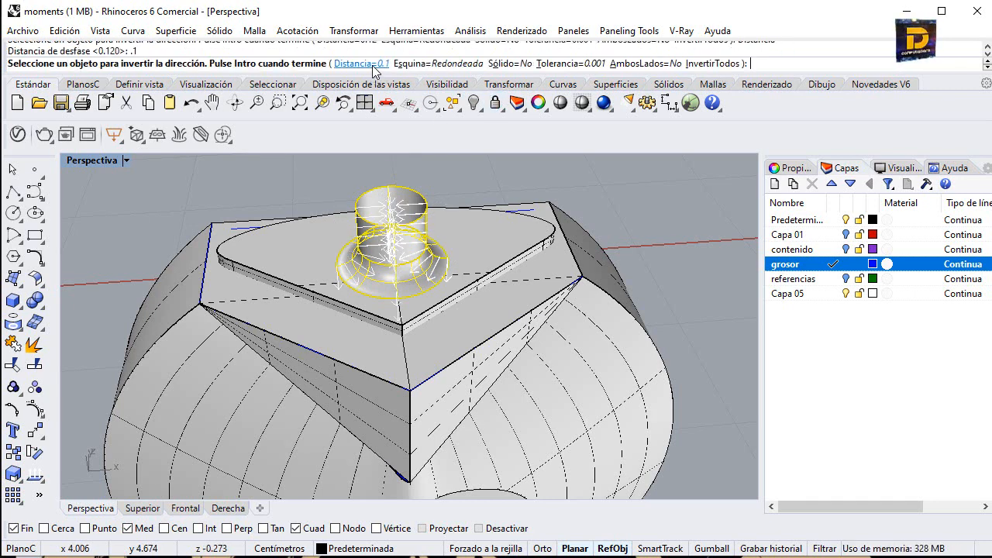
key("Return")
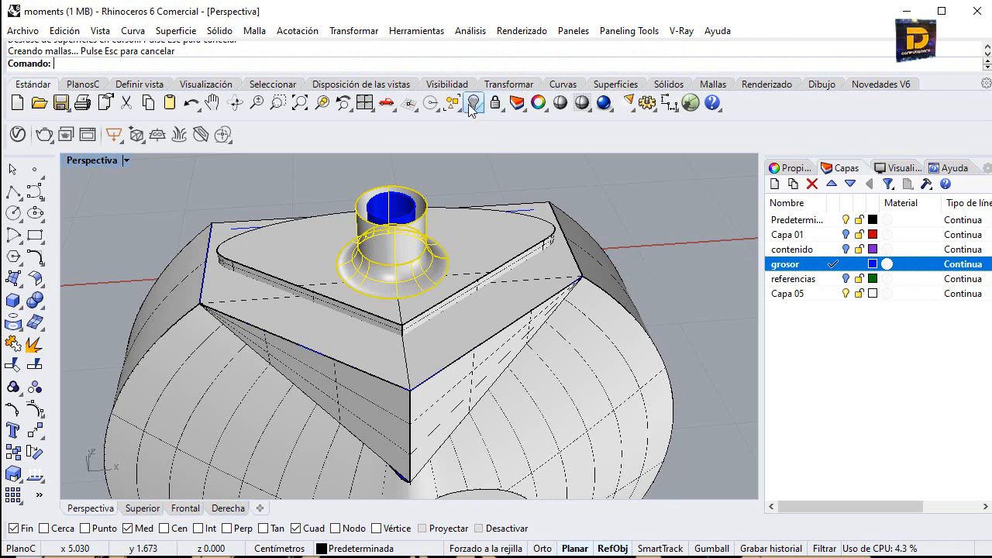
Step: Hide the outer neck with its cover and the surrounding outer top surfaces to expose the inner neck and rim curve
left_click(466, 201)
left_click(470, 107)
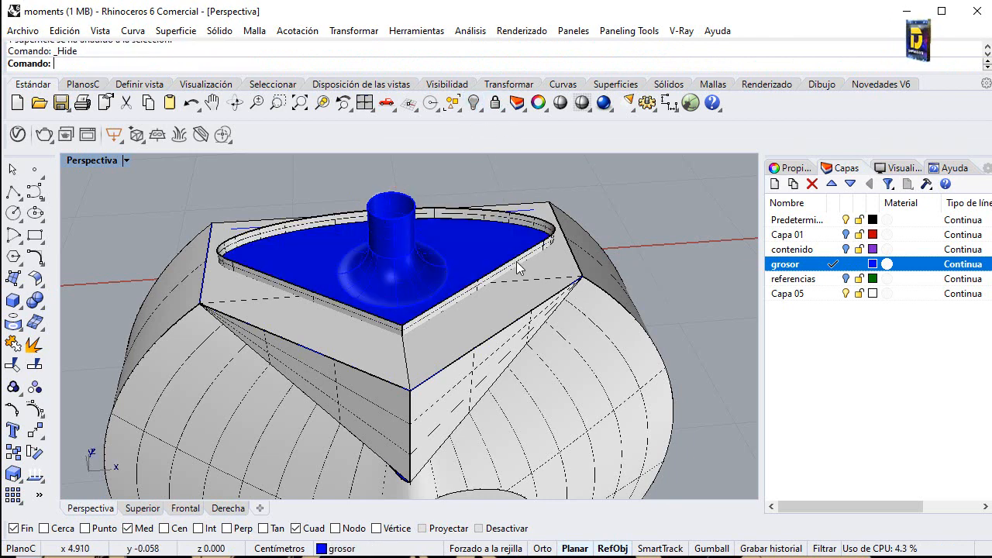
left_click(474, 104)
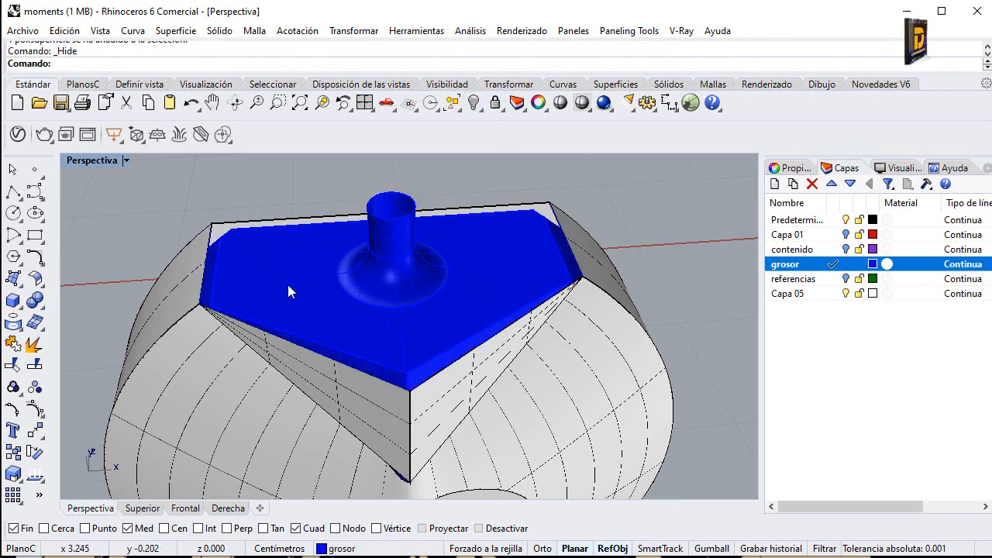
left_click(222, 271)
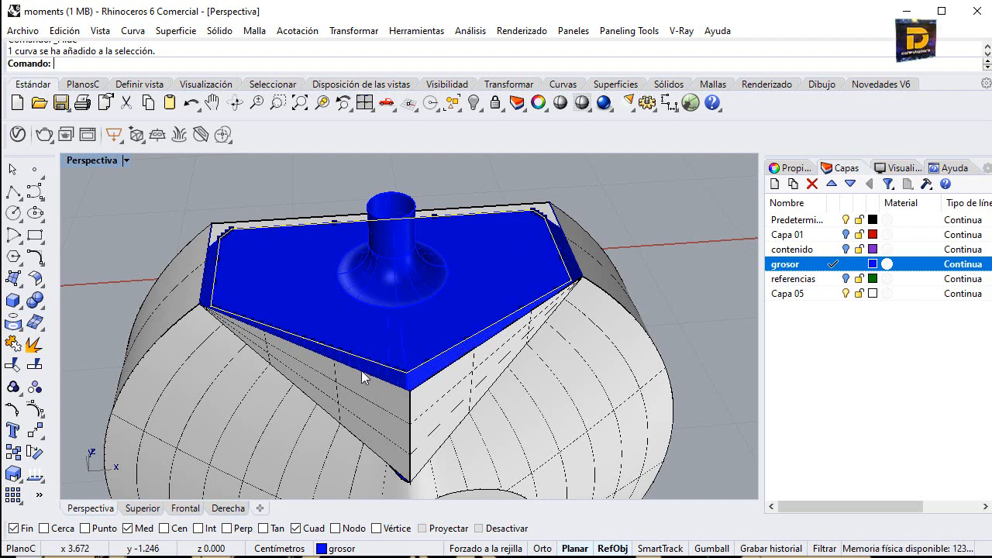
key("Escape")
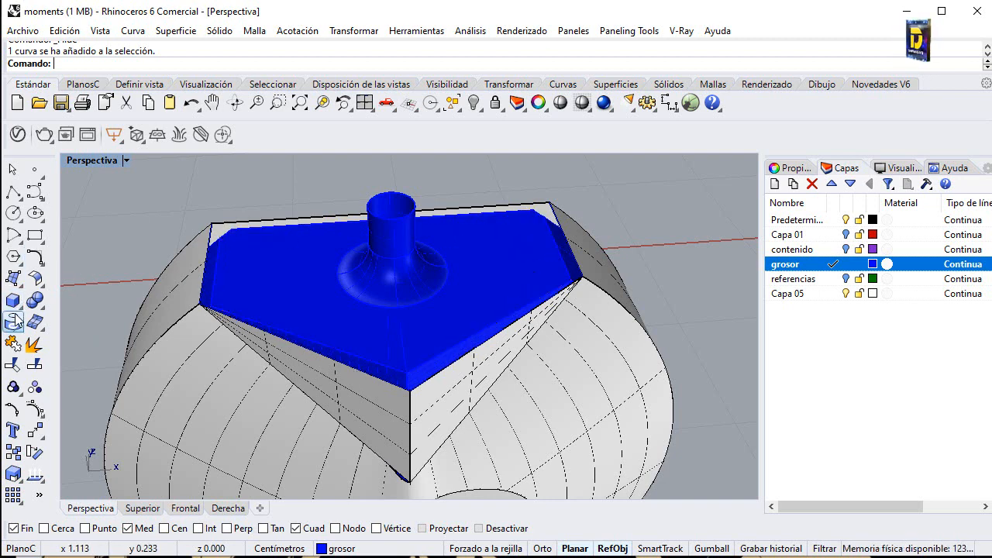
Step: Duplicate the circular bottom edge of the inner neck's flared base and join it into a closed curve
left_click(22, 330)
left_click(75, 333)
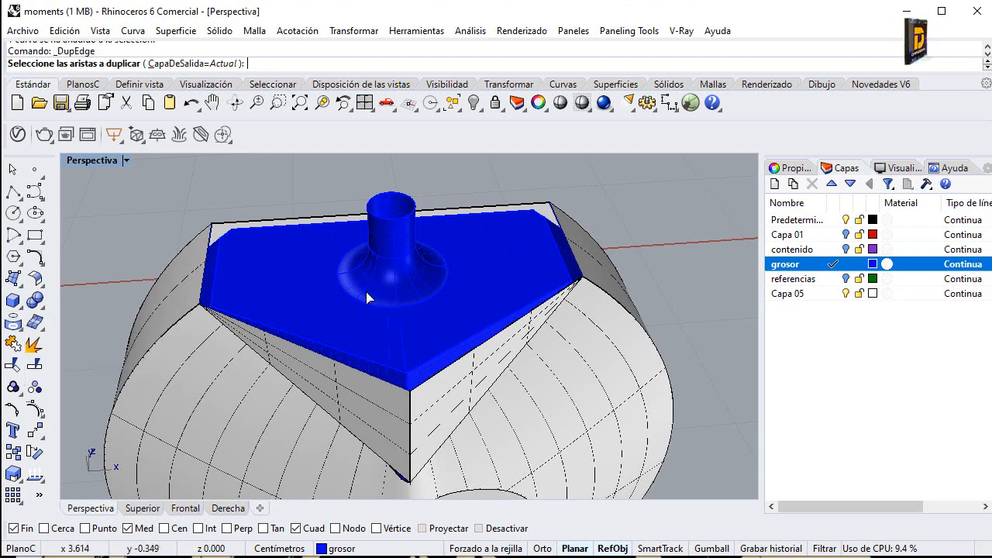
left_click(342, 276)
key("Return")
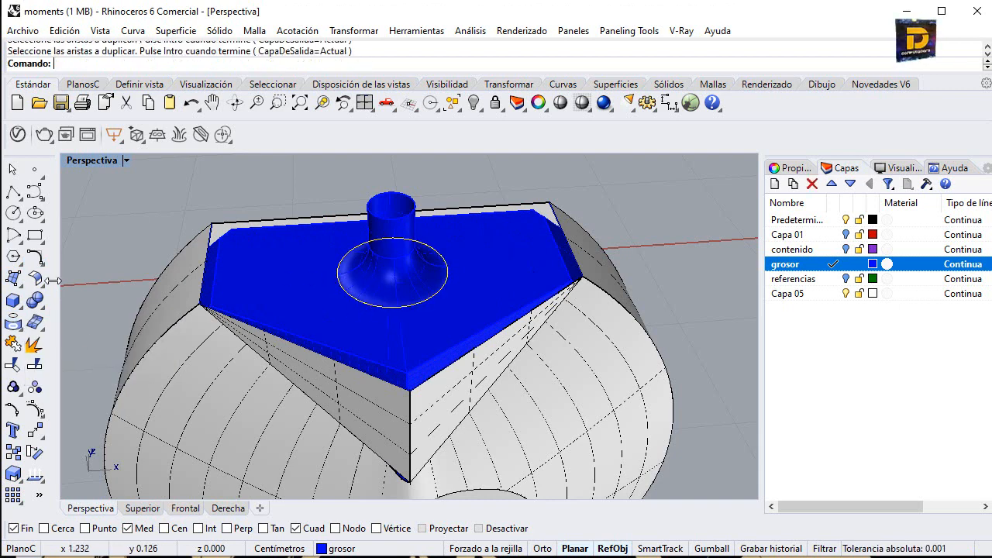
key("Escape")
Step: Change the grosor layer's colour to black
left_click(14, 191)
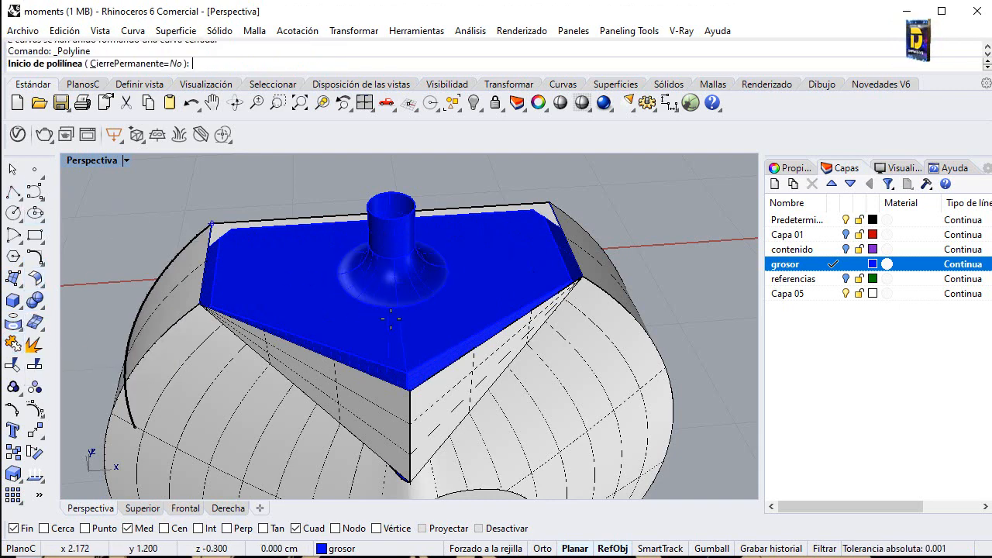
left_click(405, 371)
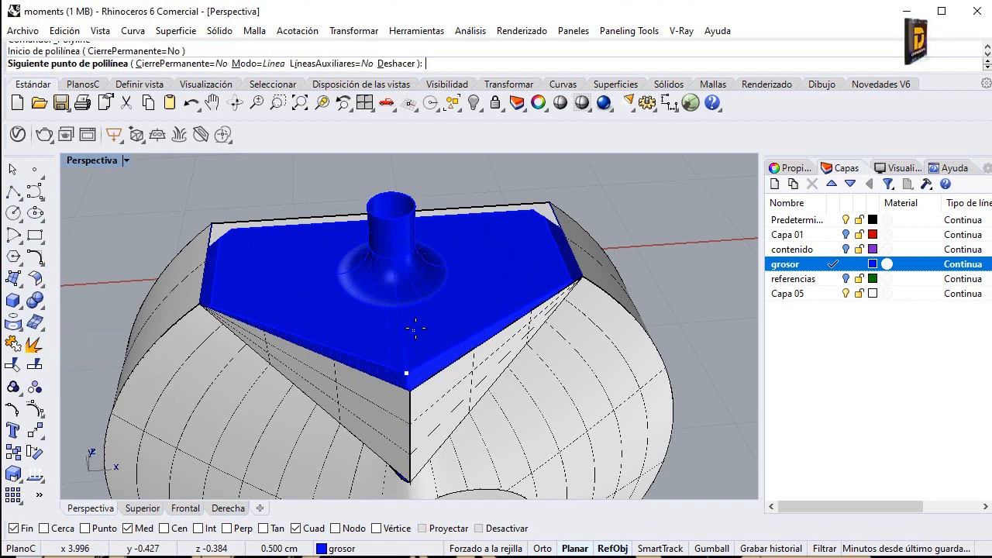
left_click(872, 264)
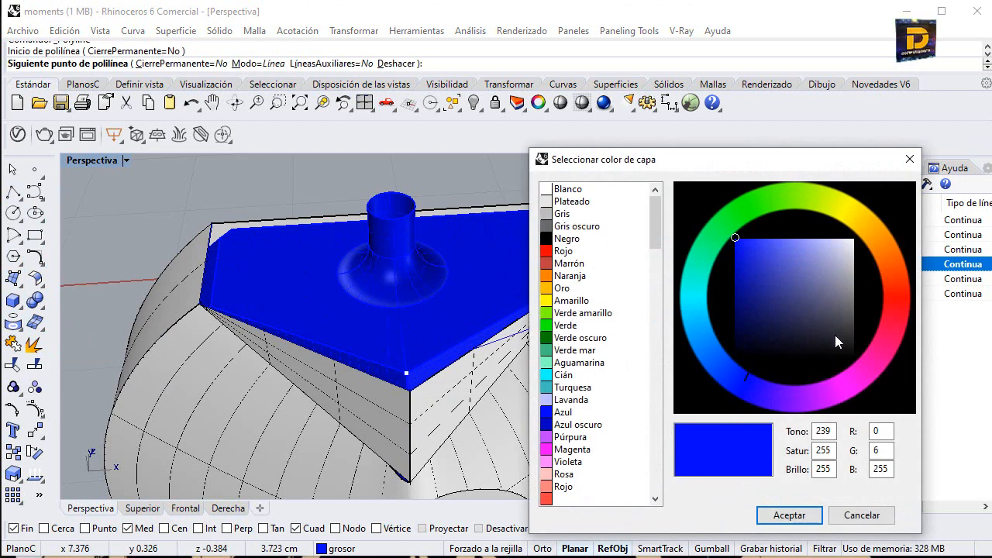
left_click(855, 356)
left_click(788, 511)
Step: Hide the bottle's outer shell so only the inner wall and inner neck are shown
right_click_drag(400, 325, 455, 284)
key("Escape")
left_click(528, 287)
left_click(465, 111)
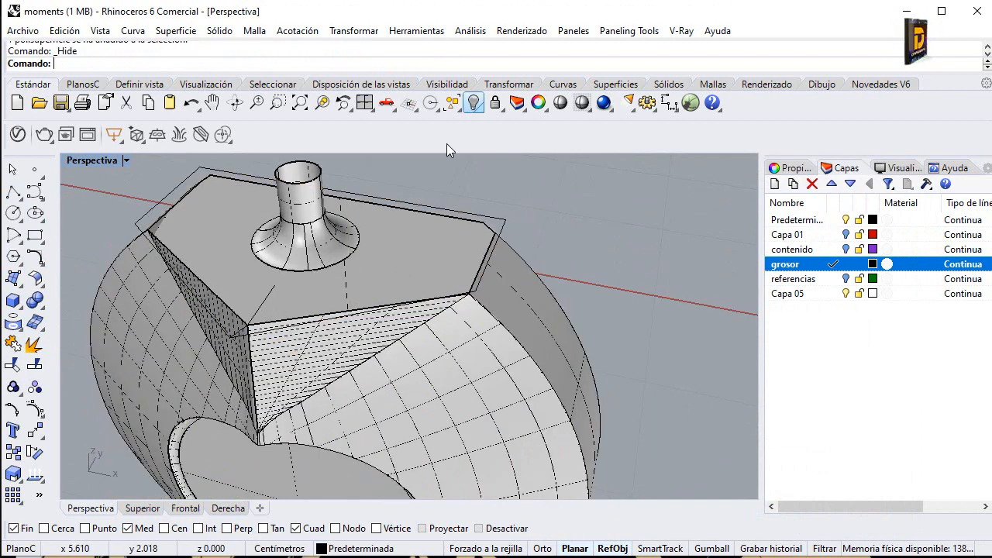
Step: Delete the stray line segment at the inner shell's front corner
left_click(14, 191)
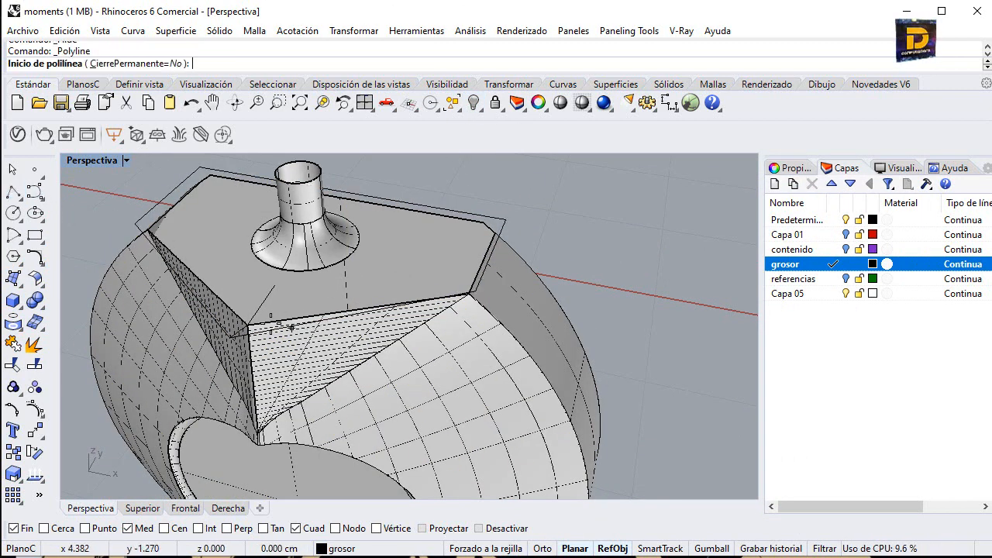
key("Escape")
left_click(272, 290)
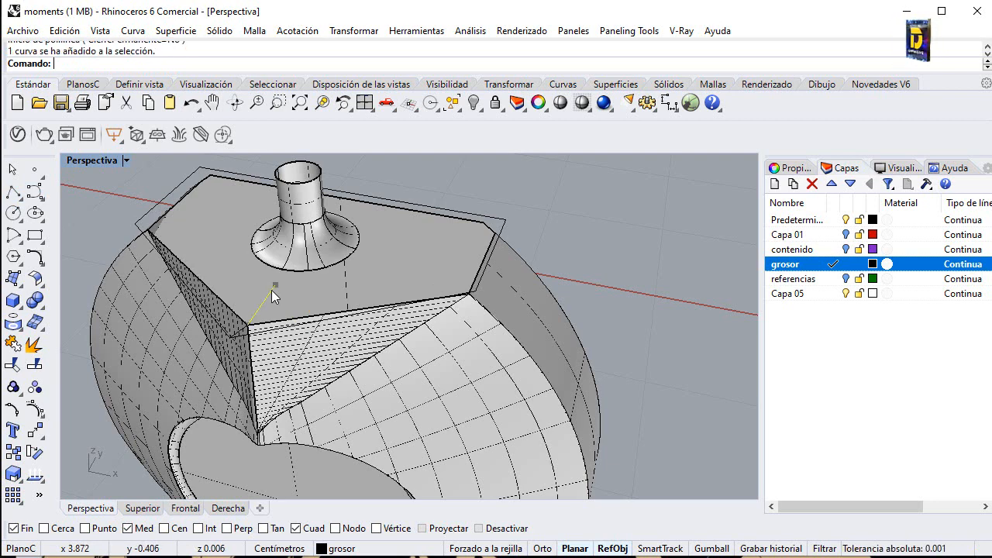
key("Delete")
Step: Draw a line from the inner shell's front top corner to the flared neck base, with the midpoint snap off
left_click(13, 191)
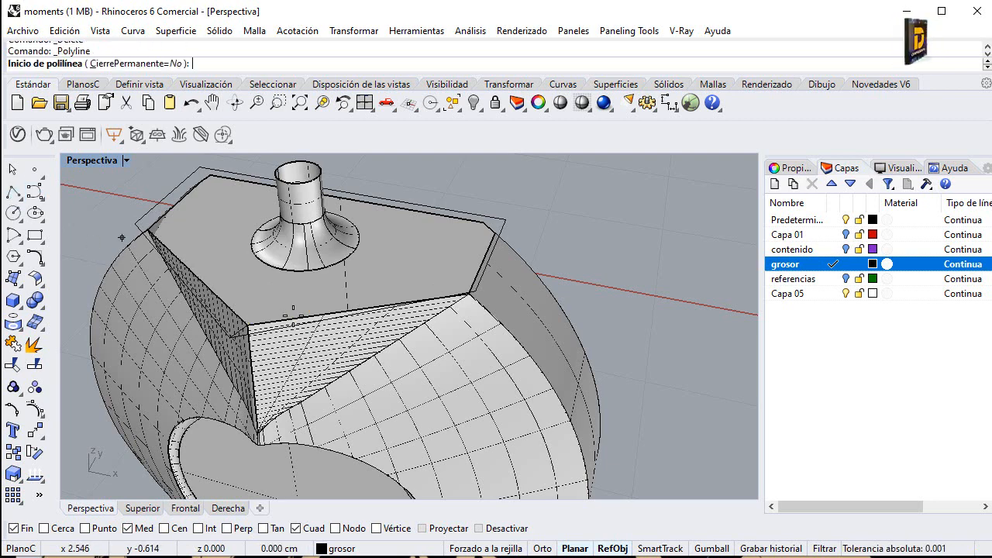
left_click(254, 318)
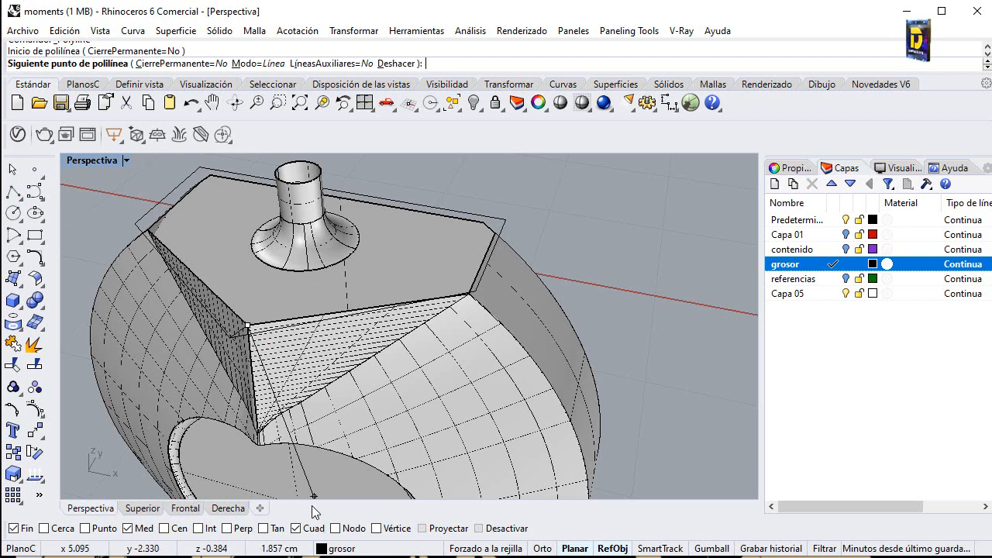
left_click(136, 528)
left_click(302, 270)
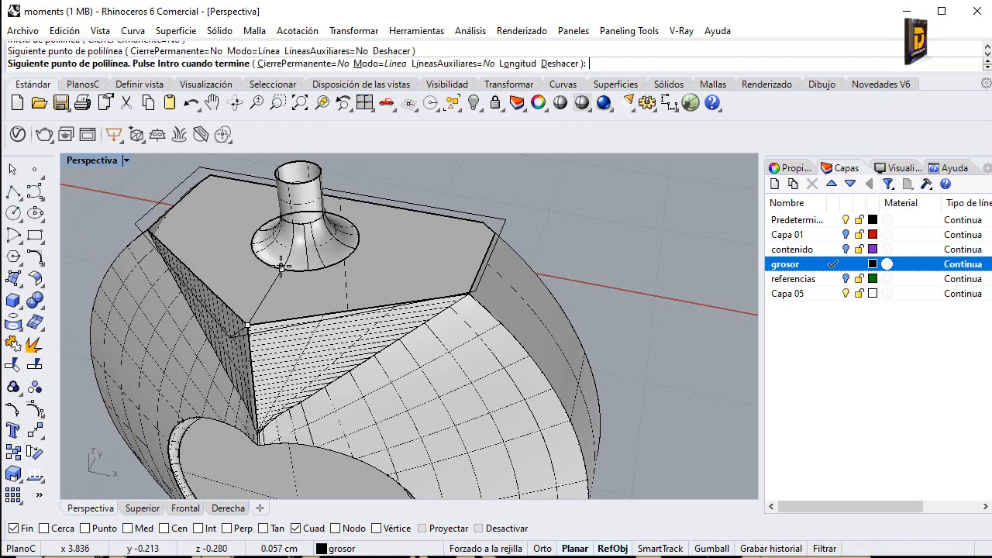
key("Return")
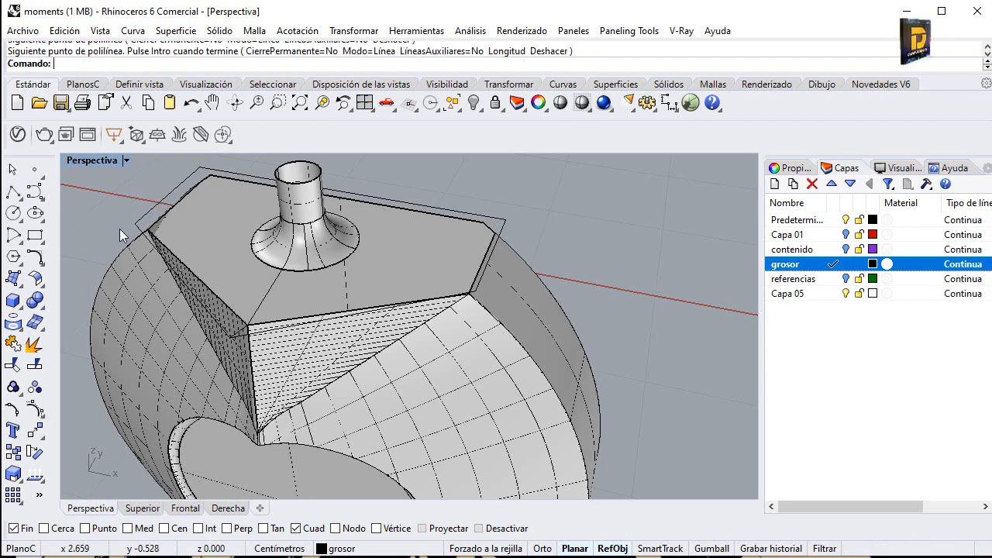
Step: Create a closed two-rail sweep between the neck base circle and the inner shell's top curve, using the connecting line as section
left_click(16, 286)
left_click(59, 353)
left_click(316, 283)
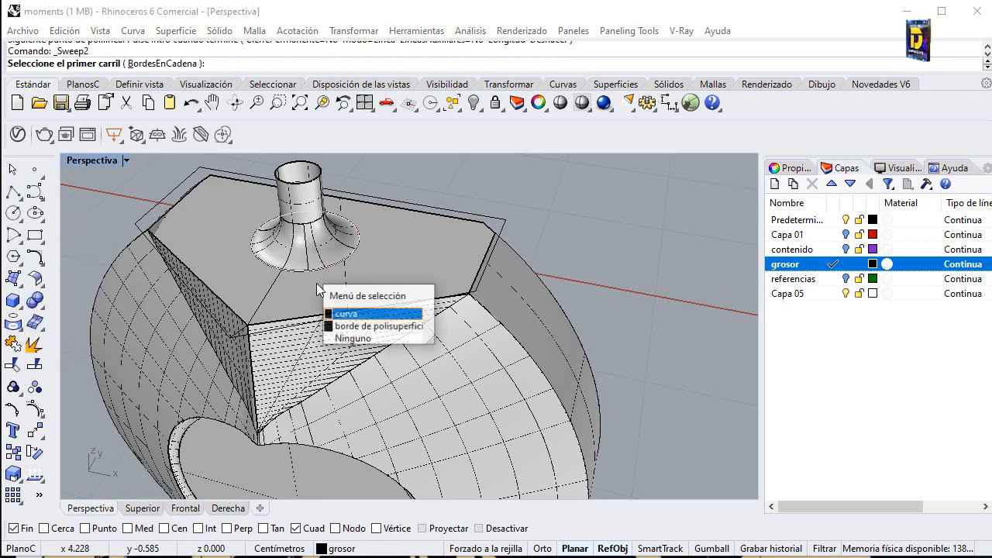
left_click(330, 312)
left_click(309, 325)
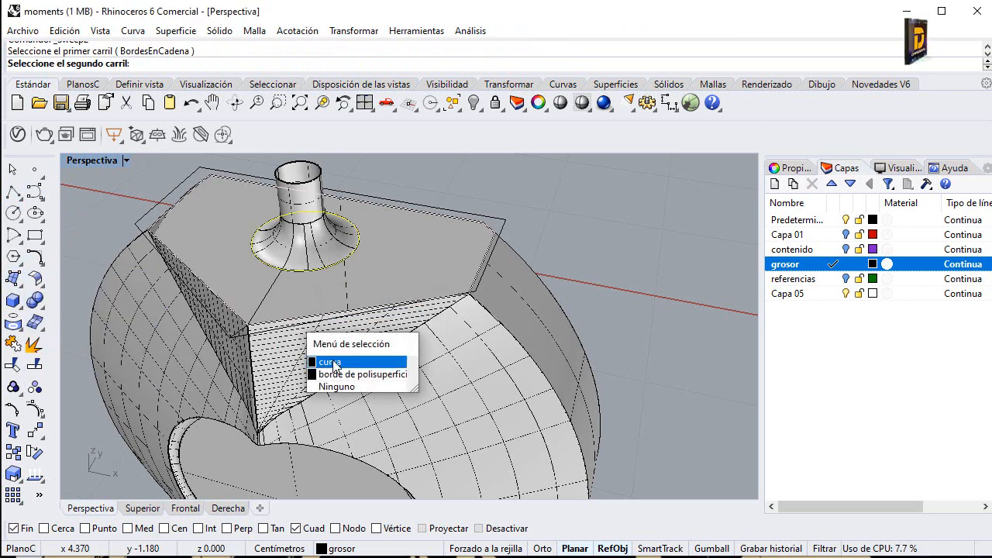
left_click(331, 362)
right_click(323, 297)
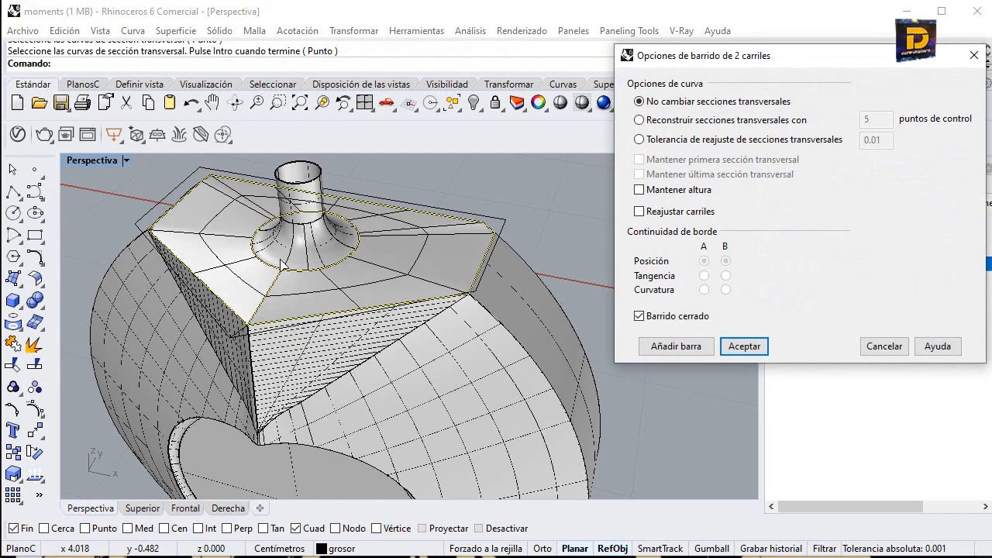
right_click_drag(288, 263, 333, 252)
right_click(134, 229)
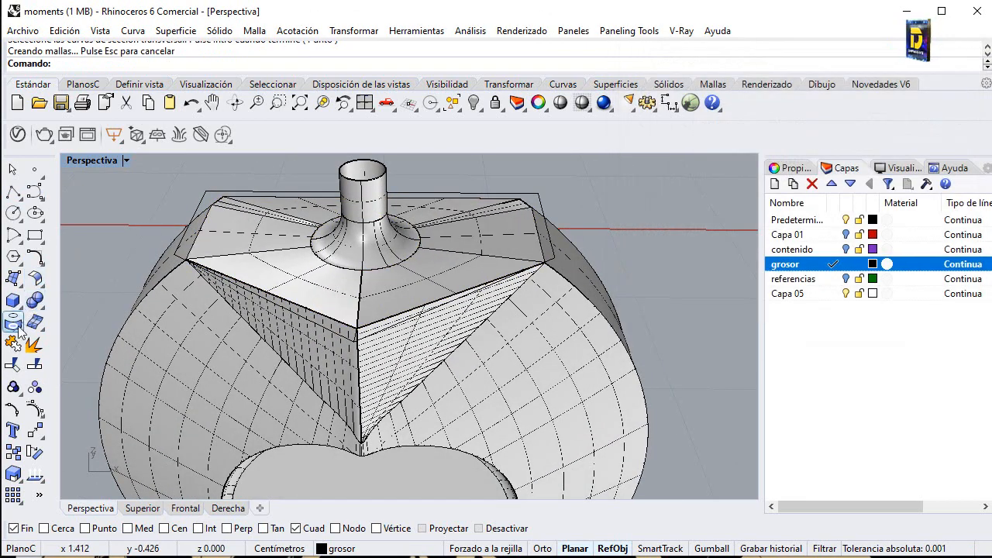
Step: Join the swept top surface with the inner shell and the inner neck
left_click(13, 344)
left_click(222, 300)
left_click(250, 270)
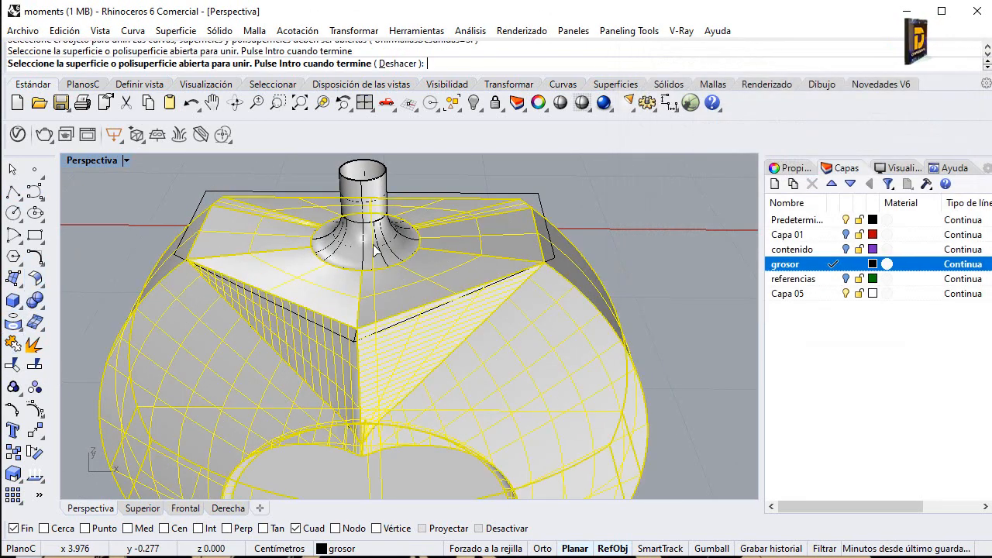
left_click(342, 261)
right_click(438, 186)
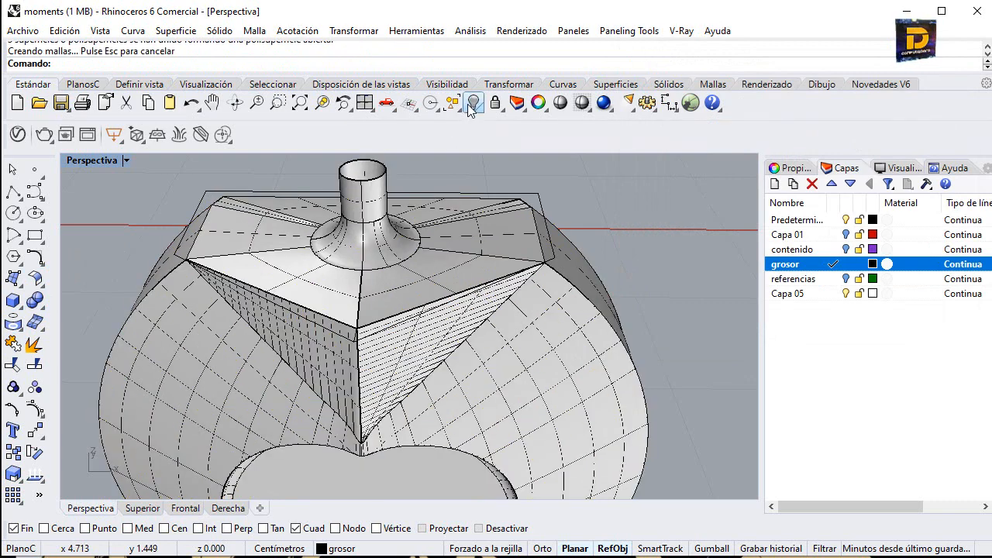
Step: Show all hidden objects again around the bottle's top and neck
right_click(470, 108)
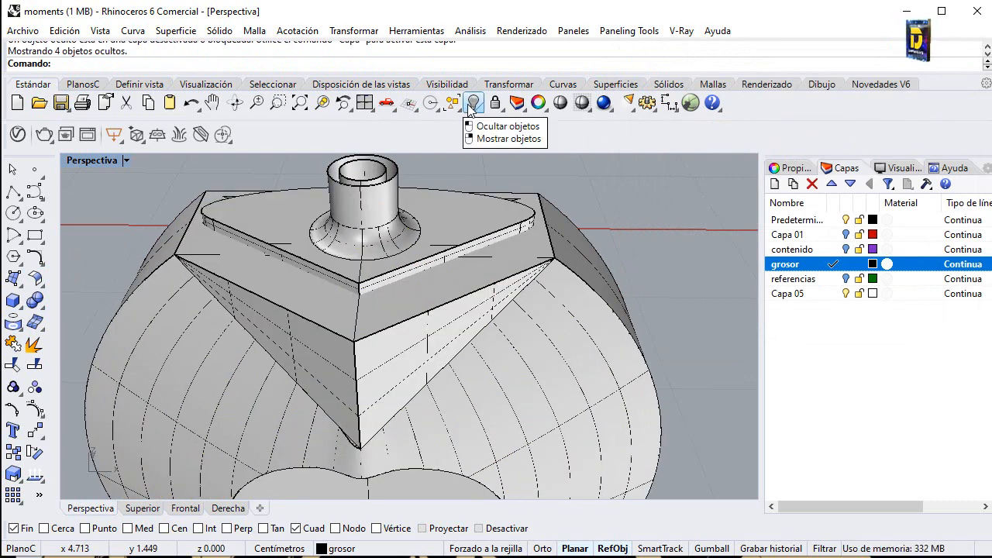
right_click_drag(465, 202, 430, 225)
scroll(435, 245, "up", 3)
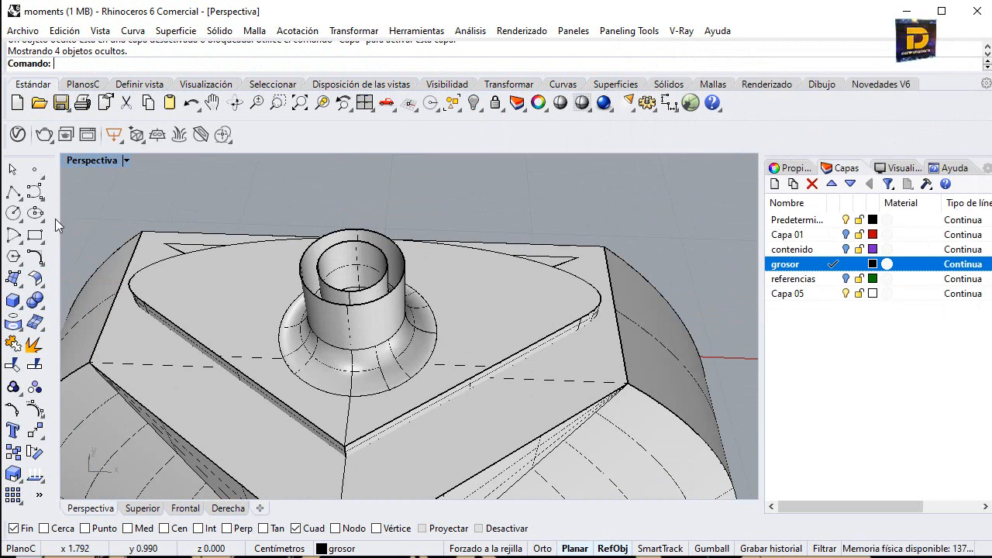
Step: Duplicate the top rim edges of the outer and inner neck and join them into closed curves
left_click(15, 327)
left_click(80, 330)
right_click_drag(378, 285, 377, 168, "shift")
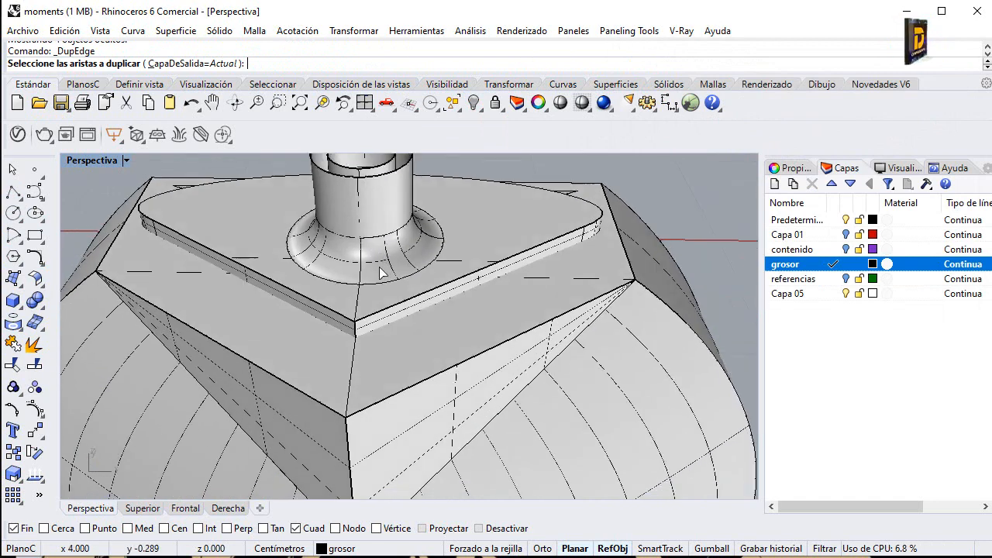
scroll(380, 266, "down", 5)
right_click_drag(362, 283, 374, 214)
scroll(374, 214, "up", 5)
left_click(412, 257)
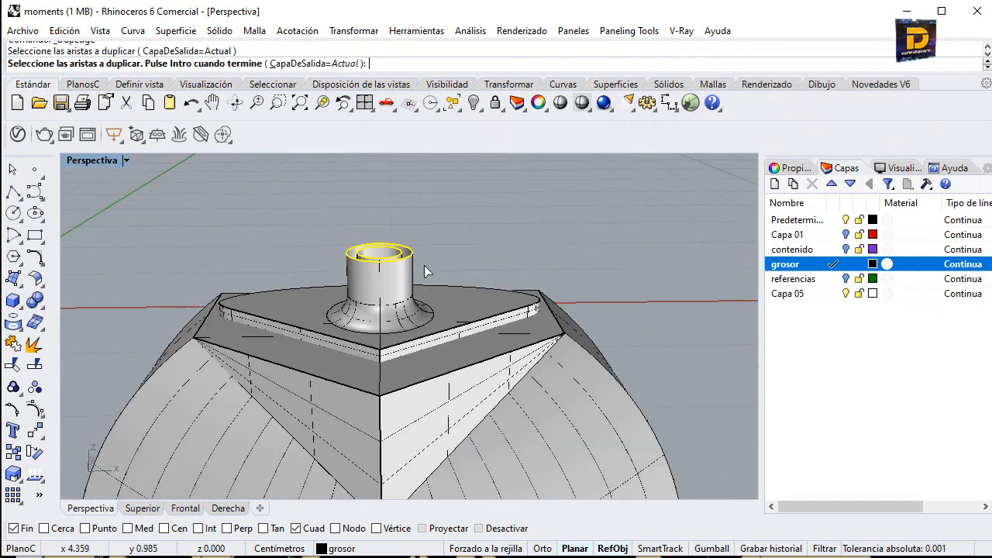
key("Return")
left_click(17, 343)
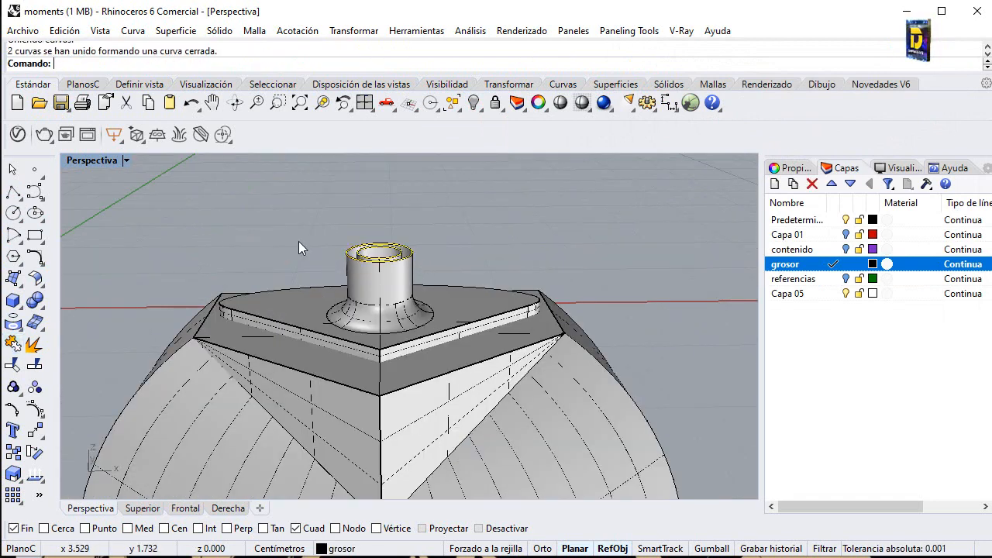
left_click(325, 236)
Step: Draw a short straight line connecting the inner and outer rims at the neck's opening
right_click_drag(410, 231, 356, 272)
left_click(13, 193)
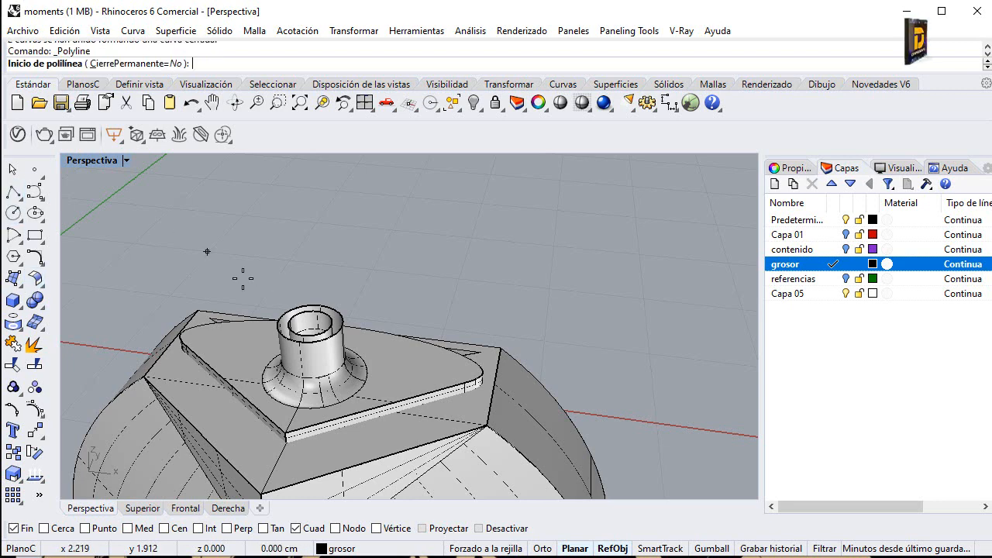
scroll(317, 363, "up", 3)
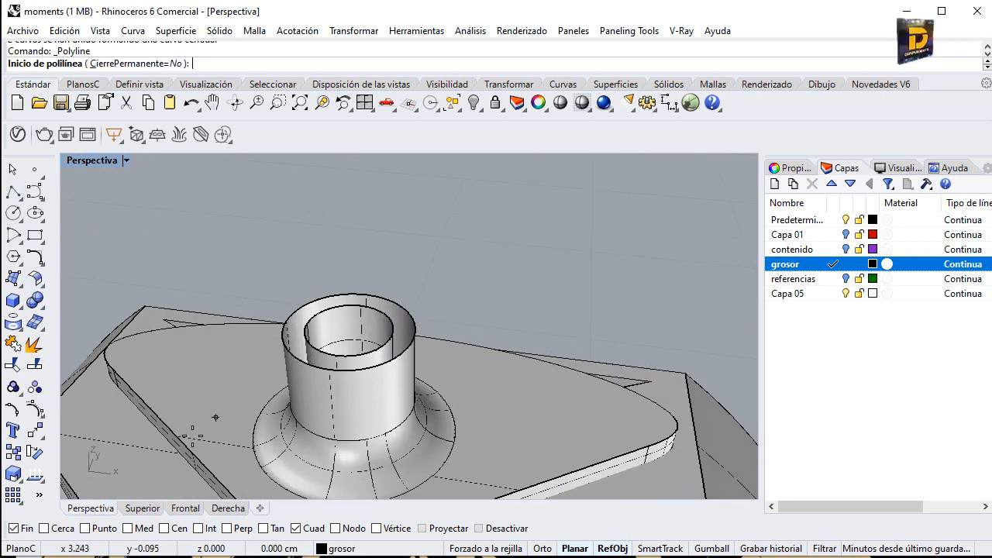
left_click(333, 359)
left_click(336, 357)
right_click(337, 358)
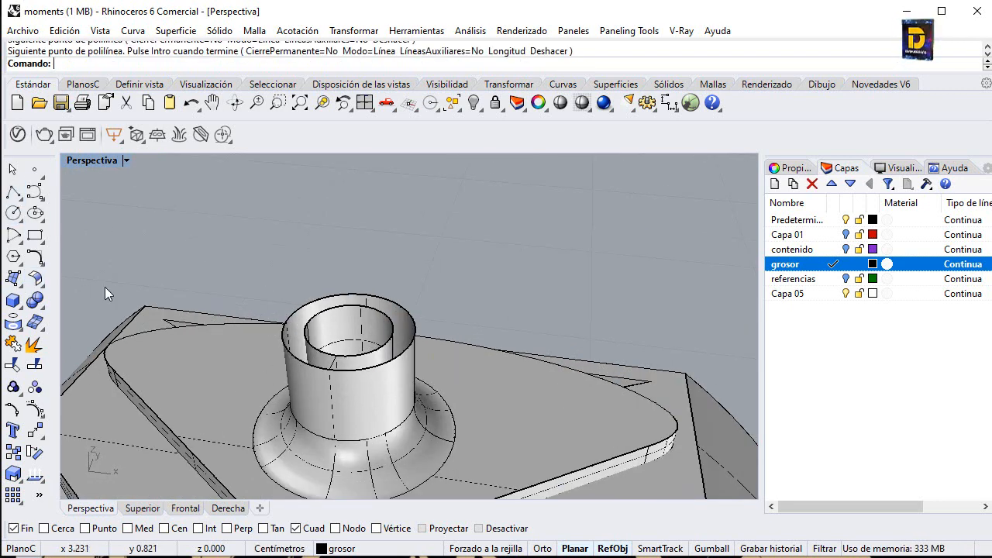
Step: Sweep the short line along the inner and outer neck rim curves with Sweep 2 Rails to close the neck's top
left_click(20, 285)
left_click(56, 350)
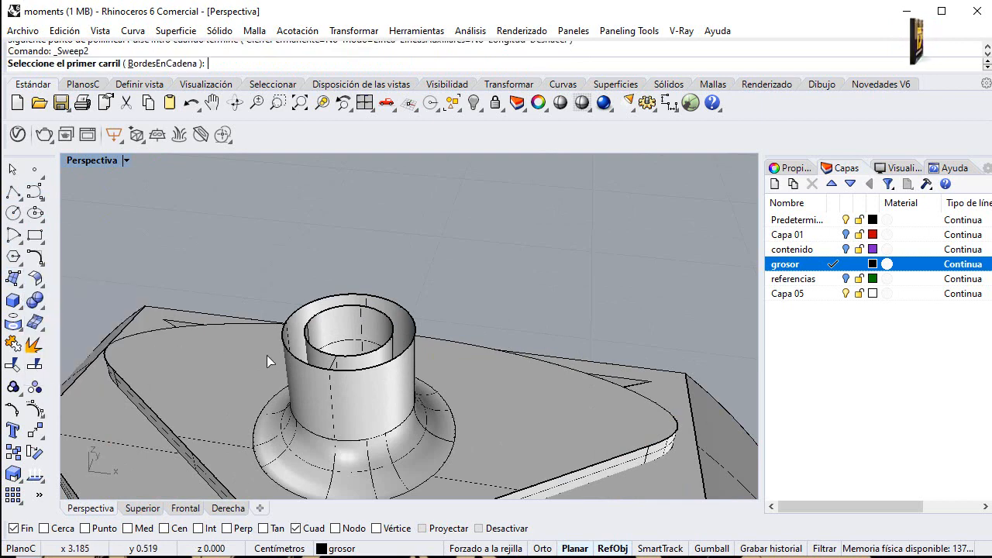
left_click(341, 357)
left_click(393, 393)
left_click(353, 378)
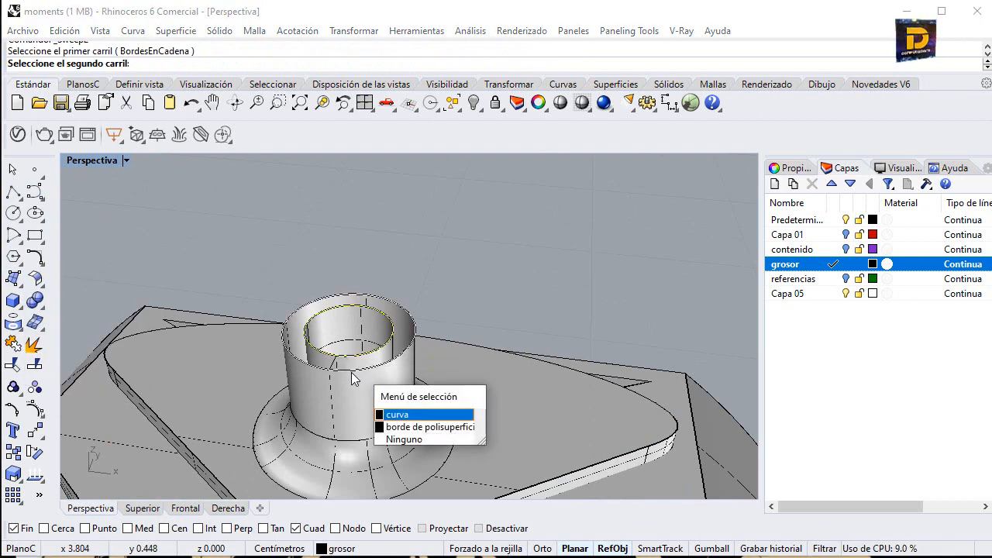
left_click(397, 415)
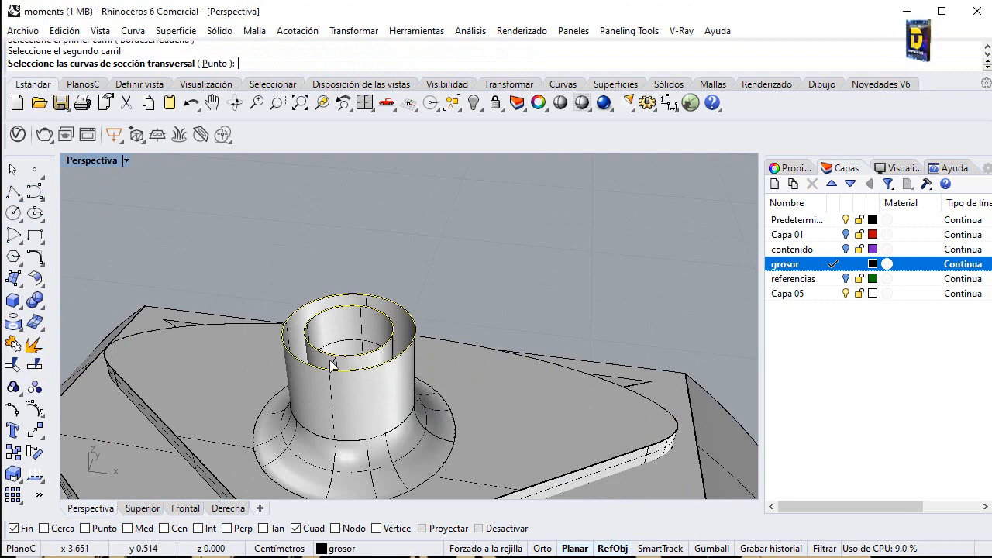
left_click(333, 364)
right_click(352, 337)
key("Return")
scroll(392, 252, "down", 5)
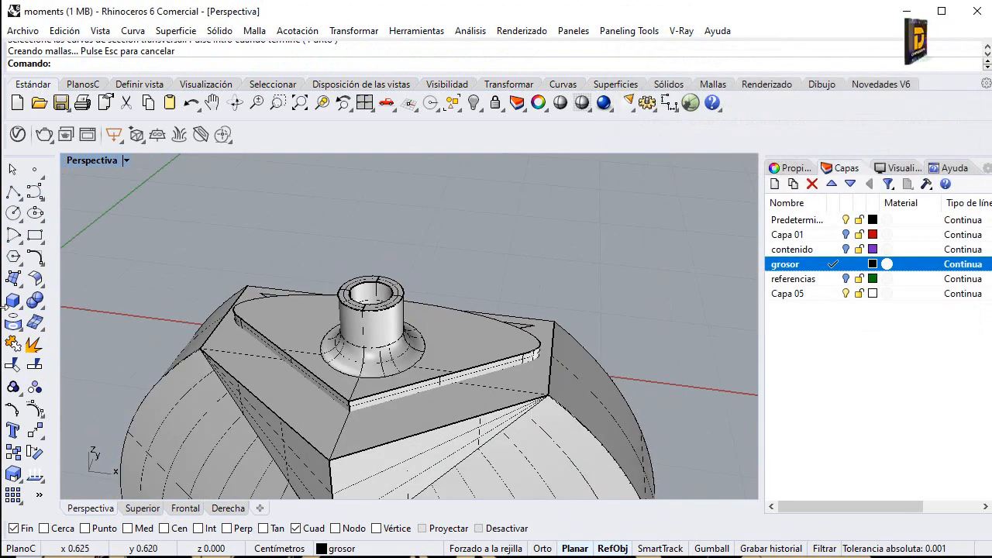
left_click(13, 344)
left_click(442, 330)
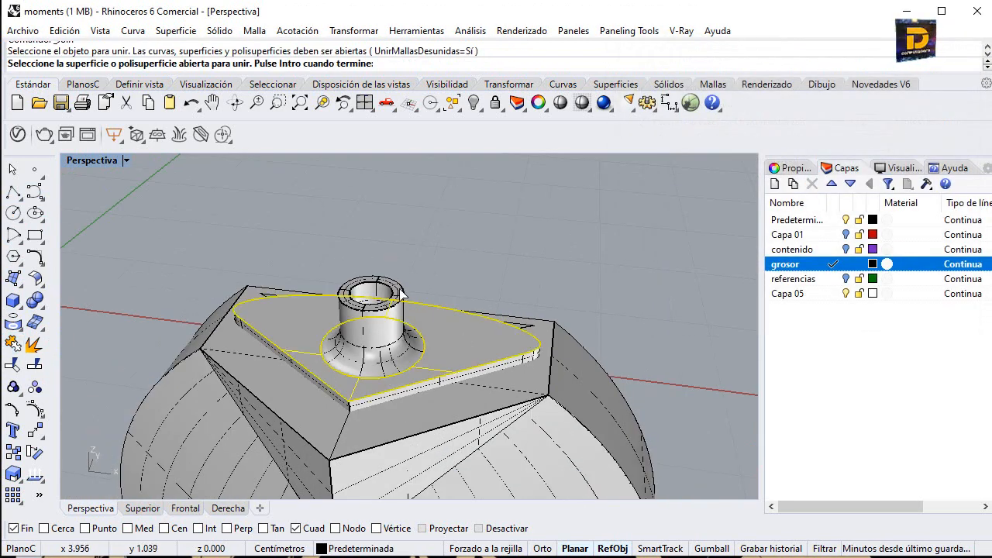
scroll(471, 254, "down", 5)
key("Escape")
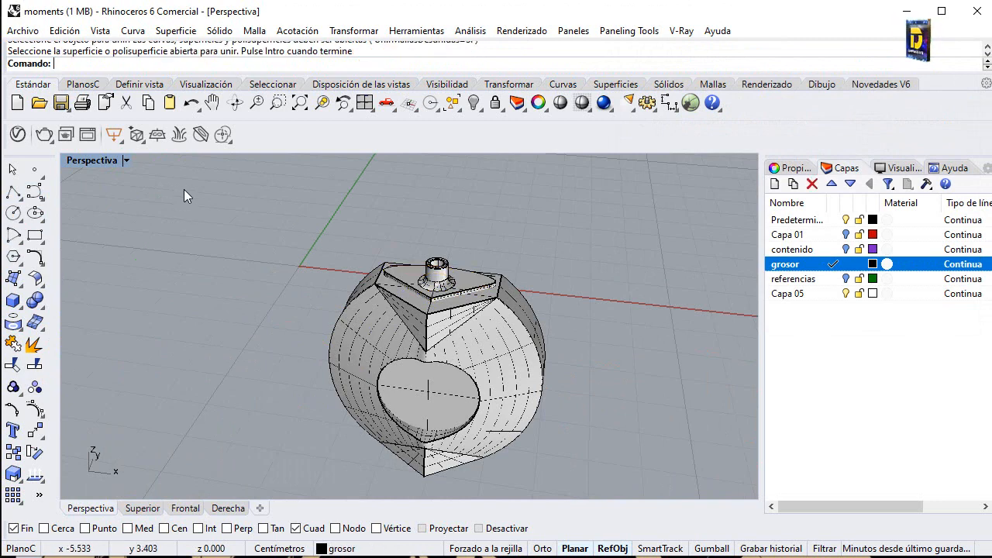
Step: Join all visible bottle surfaces, including the new neck rim
key("ctrl+a")
left_click(12, 347)
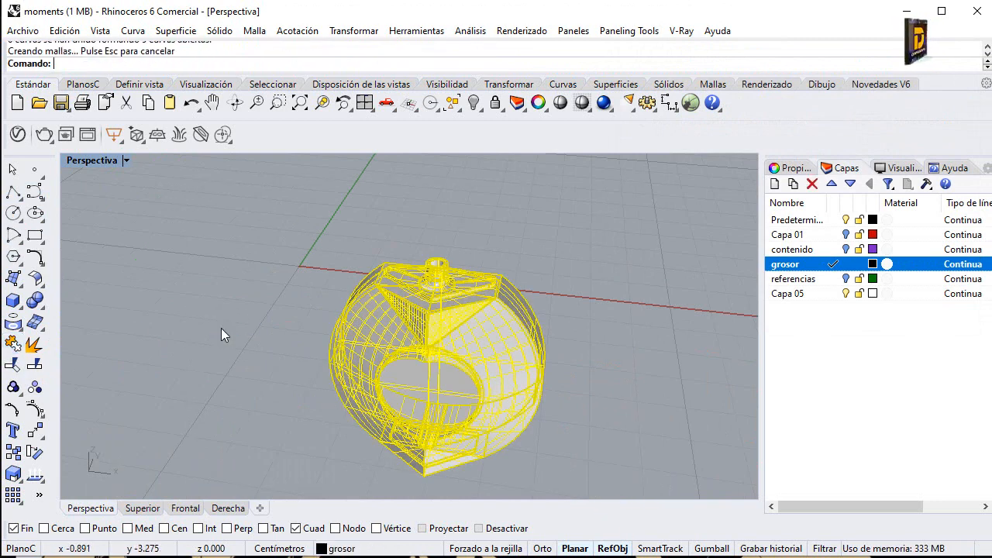
left_click(221, 330)
Step: Move the joined bottle aside from its construction curves as a test and undo the move
left_click_drag(516, 333, 265, 327)
left_click(475, 229)
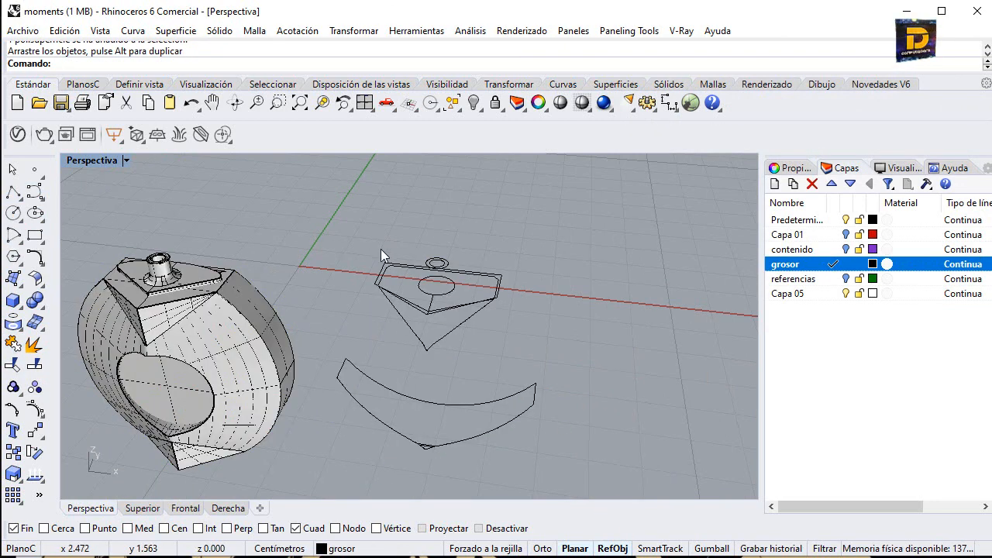
right_click_drag(380, 249, 412, 274)
key("ctrl+z")
left_click(523, 234)
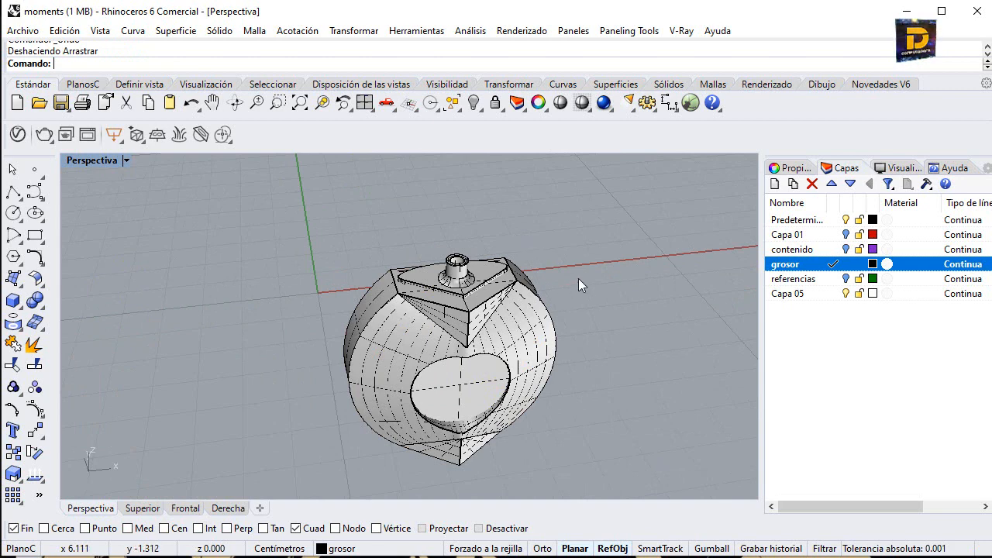
Step: Turn on the contenido layer and hide the joined thickness polysurface
right_click_drag(579, 281, 509, 313)
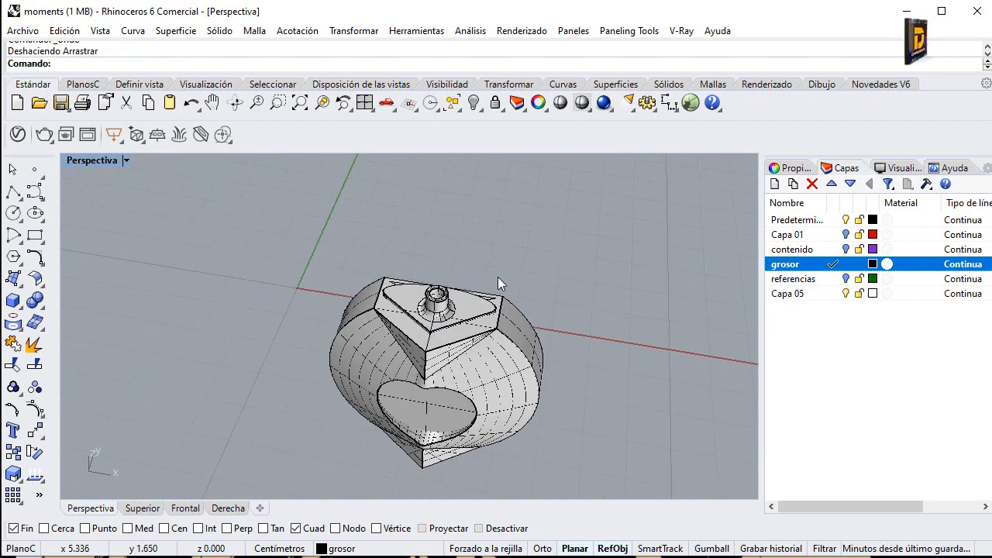
right_click_drag(520, 272, 529, 310)
left_click(529, 310)
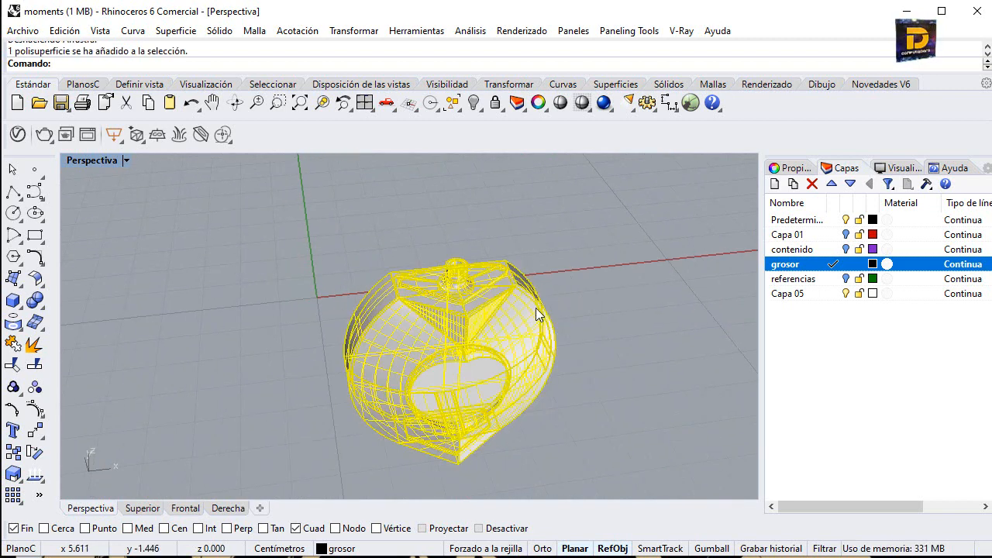
left_click(853, 249)
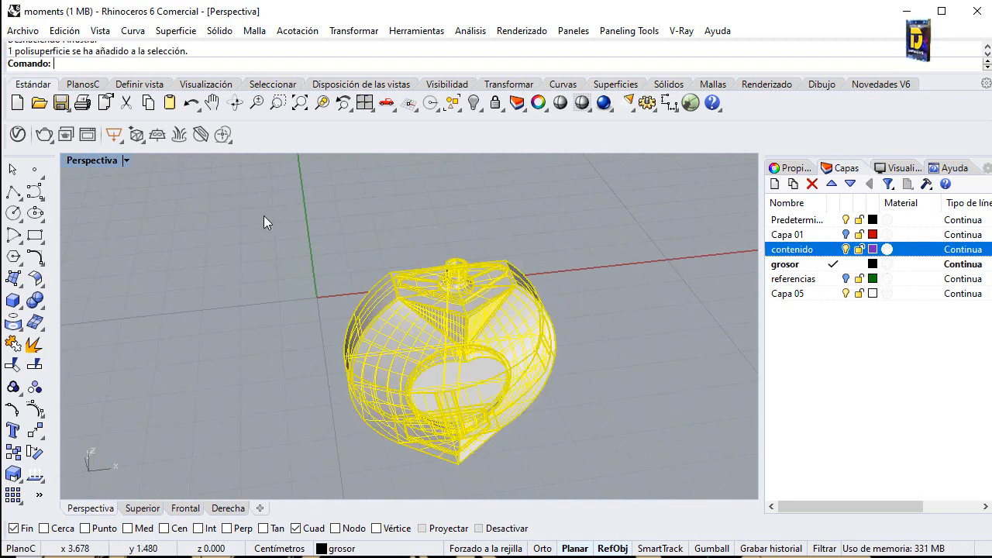
left_click(543, 291)
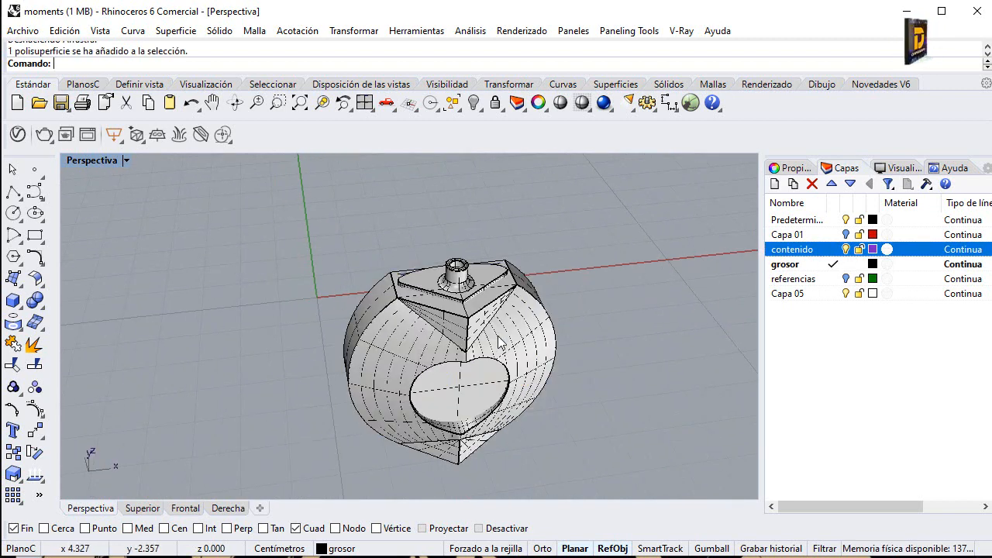
left_click(498, 335)
left_click(470, 106)
right_click_drag(507, 305, 467, 310)
scroll(401, 290, "up", 4)
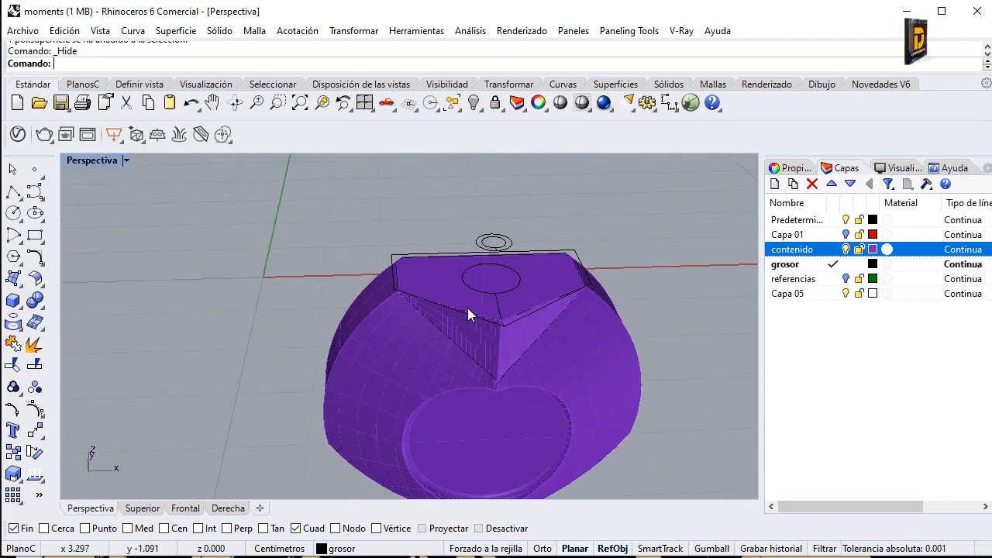
Step: Examine the inner content body from several angles, especially around its flat top
left_click(486, 324)
left_click(512, 348)
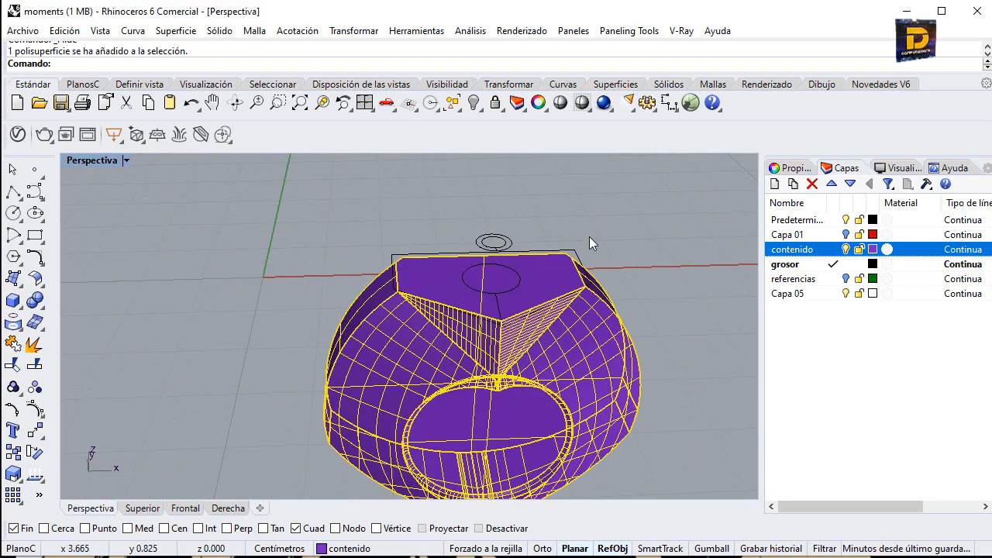
right_click_drag(436, 280, 489, 204)
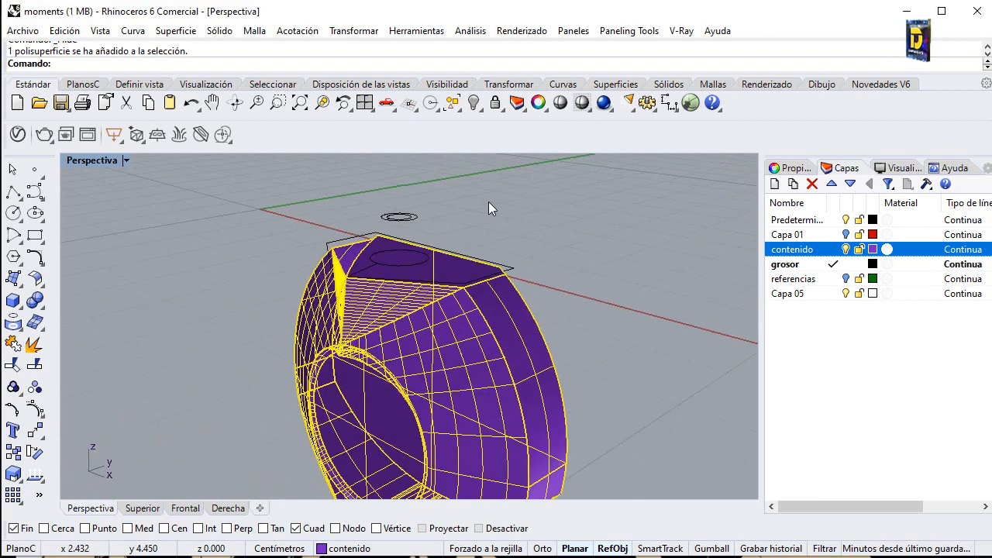
right_click_drag(225, 251, 378, 247)
right_click_drag(576, 205, 458, 322)
key("Escape")
double_click(95, 165)
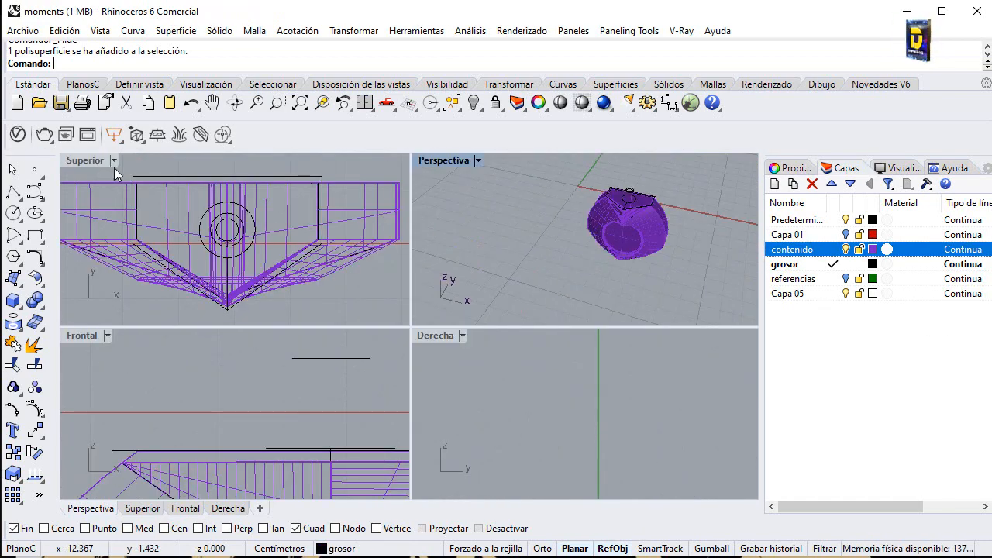
double_click(424, 162)
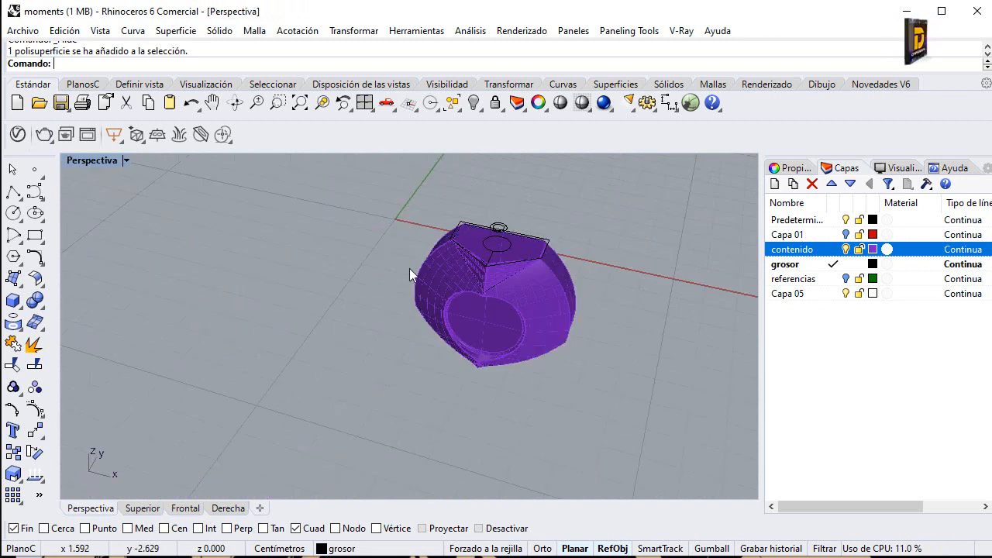
right_click_drag(409, 268, 492, 226)
scroll(493, 225, "up", 8)
left_click(345, 286)
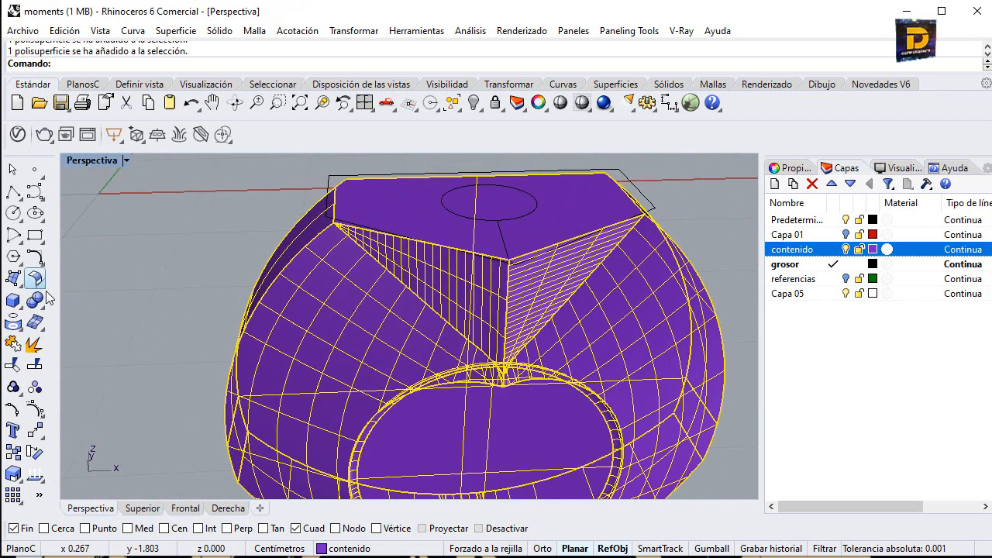
Step: Set the contenido layer's colour to a very dark blue, RGB 0, 0, 46
left_click(874, 248)
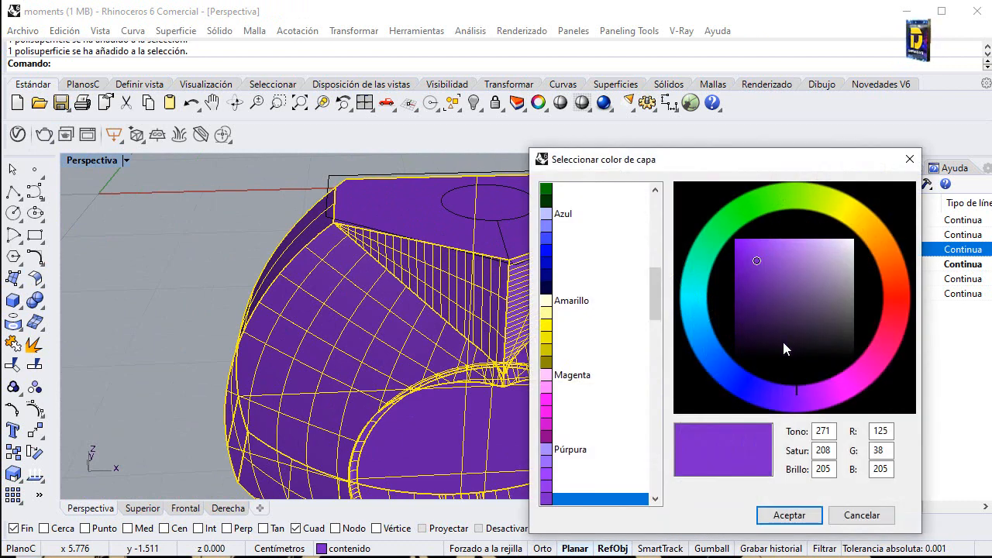
left_click(746, 379)
left_click_drag(758, 313, 723, 341)
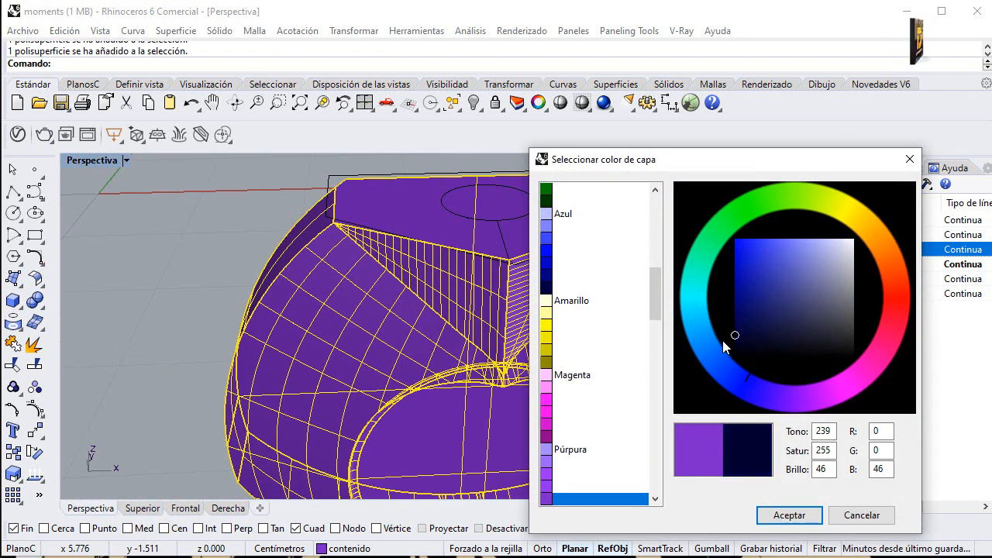
left_click(801, 523)
key("Escape")
scroll(437, 252, "down", 5)
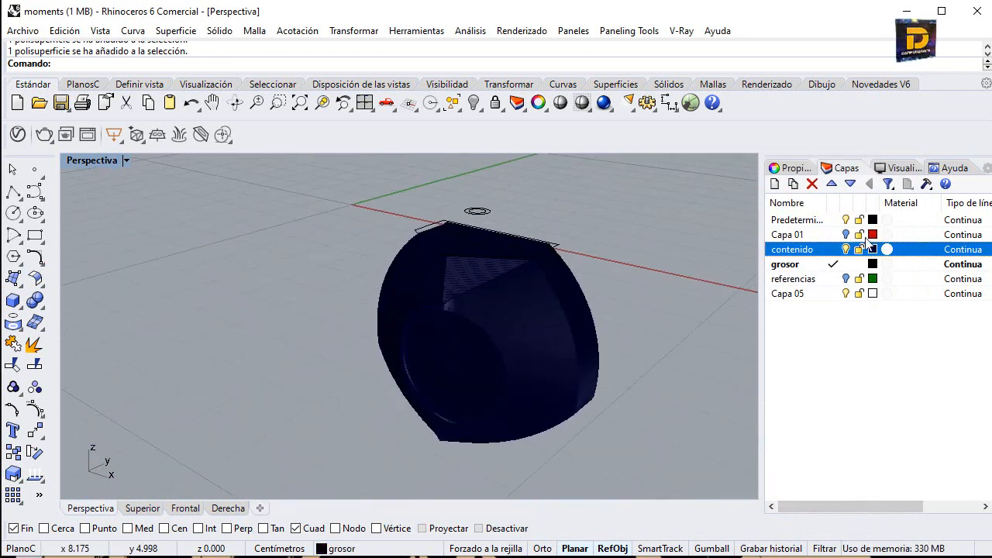
Step: Set the contenido layer's colour to black, RGB 0, 0, 0
left_click(872, 249)
left_click(854, 354)
left_click(788, 451)
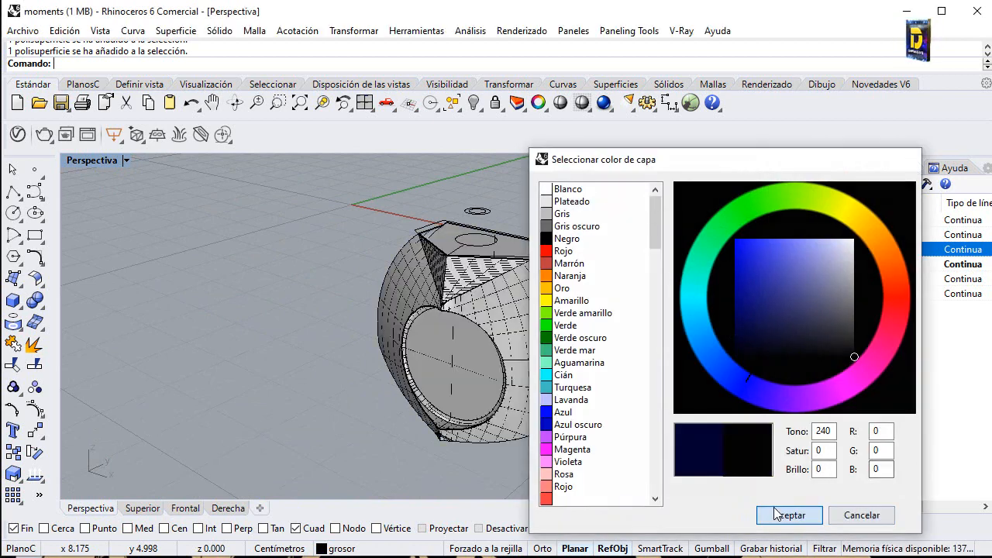
right_click_drag(277, 251, 306, 248)
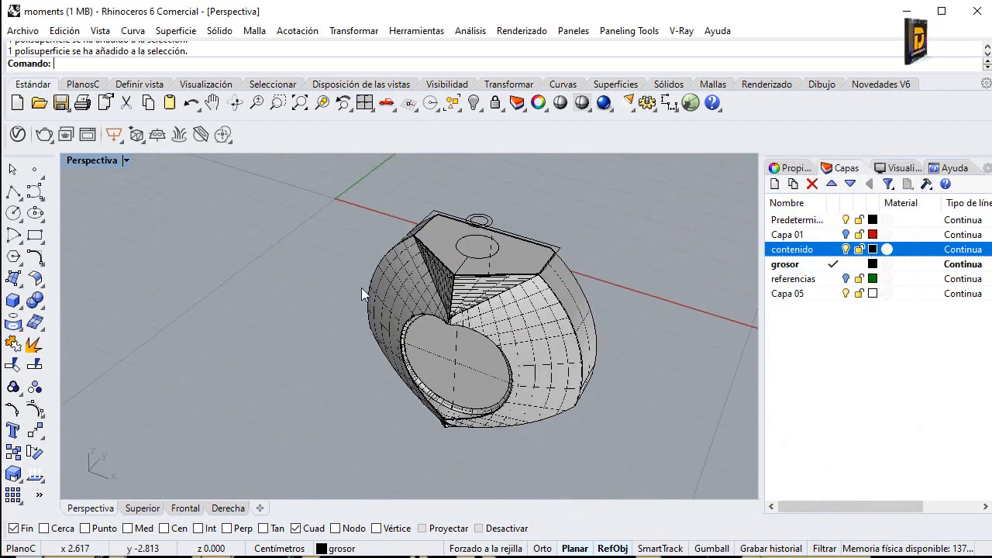
Step: Try to cap the planar holes of the content body
left_click(394, 275)
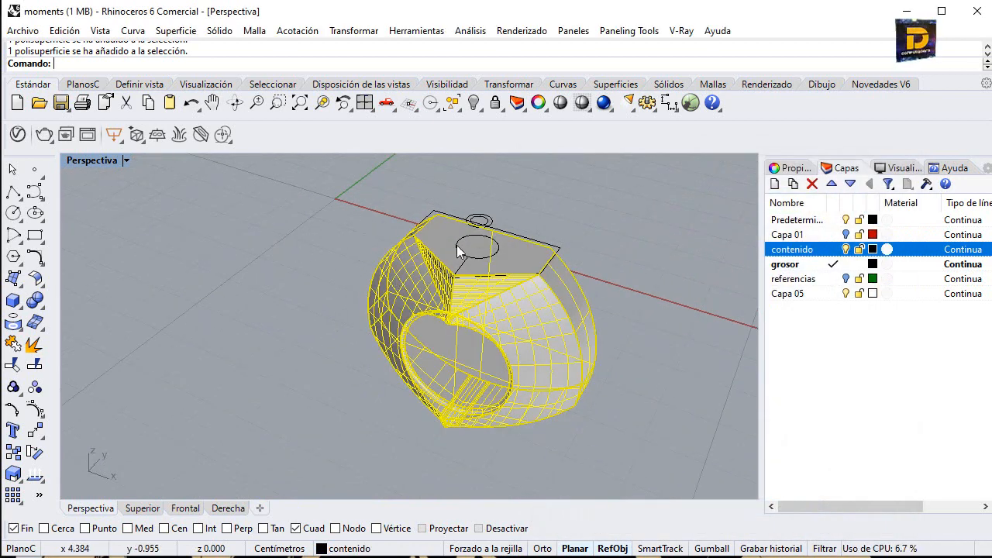
left_click(34, 301)
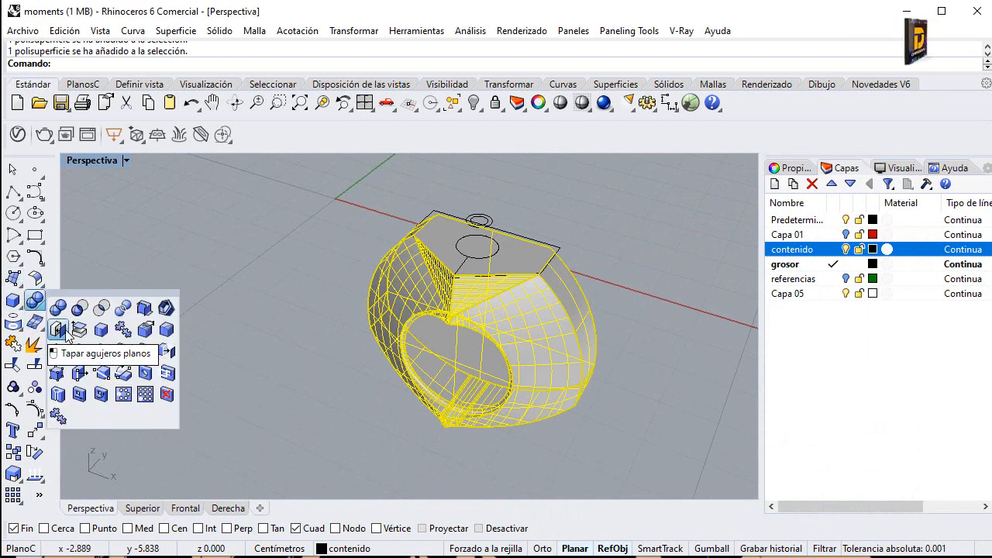
left_click(65, 332)
left_click(276, 307)
right_click_drag(276, 307, 517, 275)
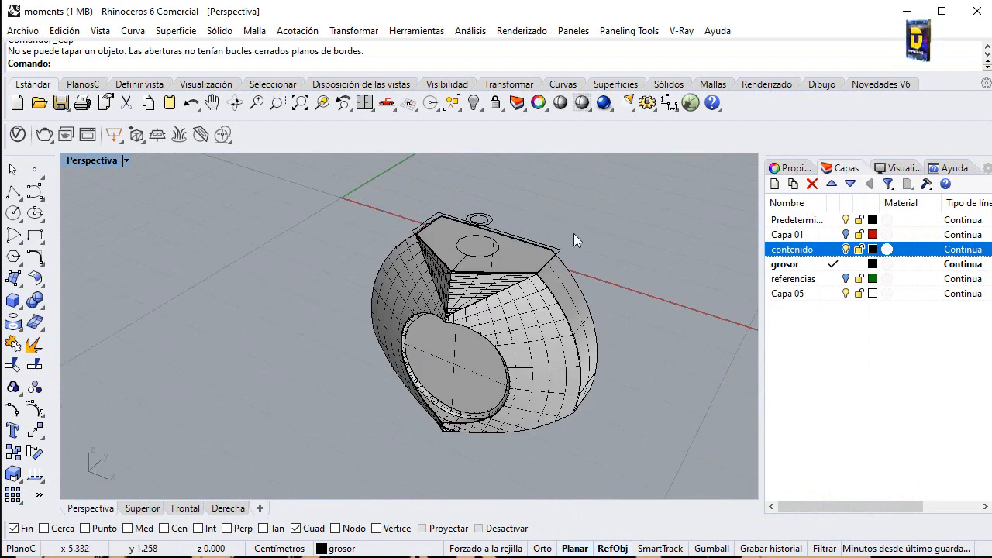
Step: Select all curves in the model and hide them
scroll(574, 236, "up", 3)
left_click(452, 102)
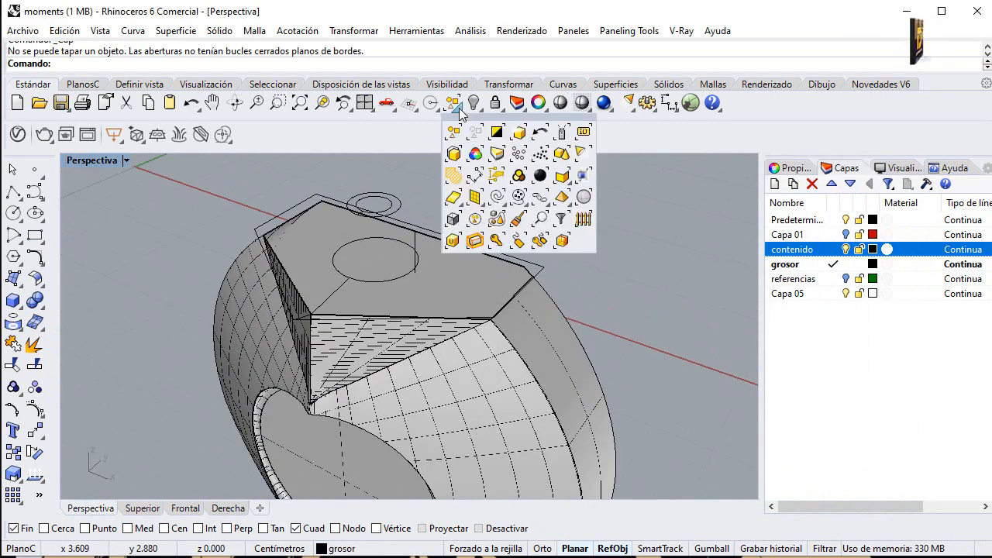
left_click(496, 197)
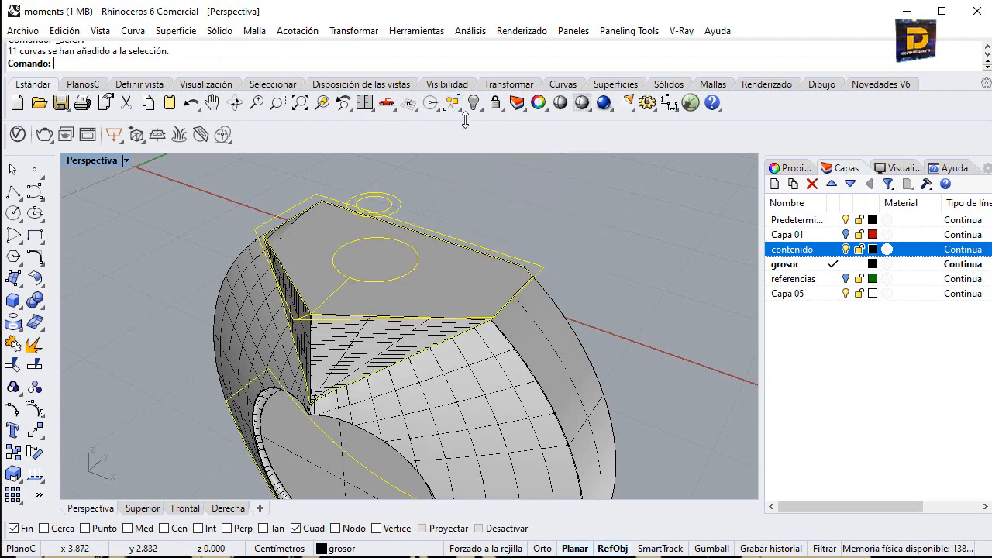
key("ctrl+h")
right_click_drag(500, 206, 540, 246)
scroll(540, 246, "up", 5)
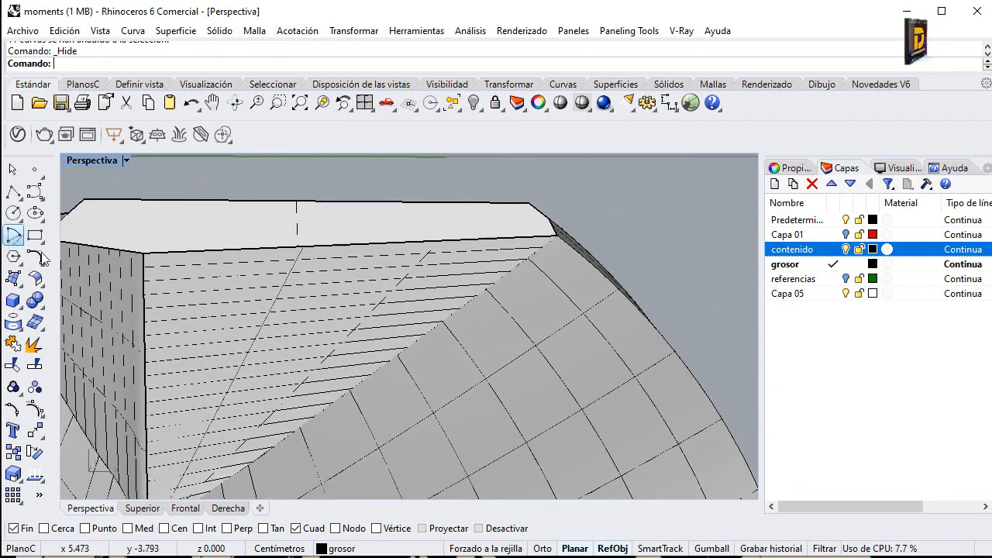
Step: Duplicate all the edges outlining the flat top of the content body as curves
left_click(21, 330)
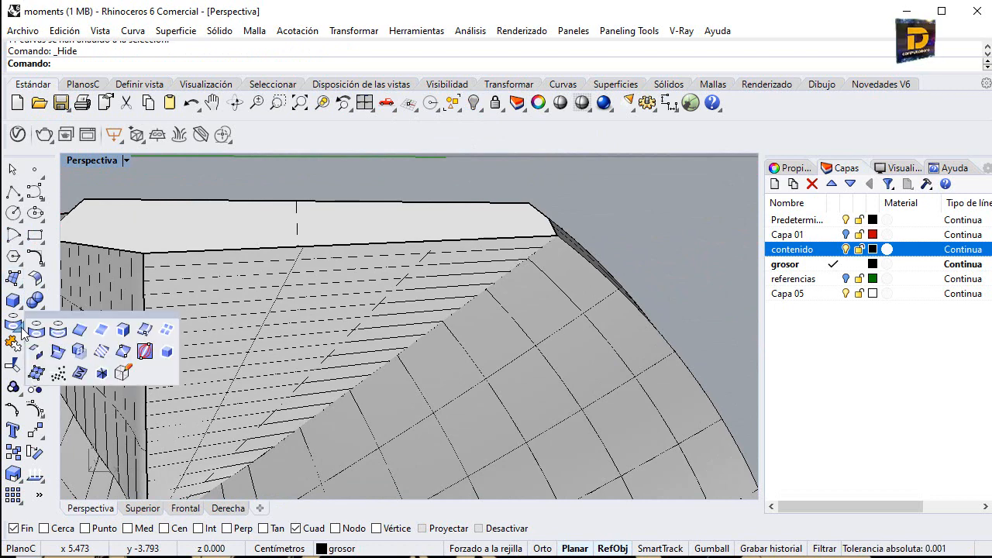
left_click(79, 331)
scroll(252, 313, "down", 3)
left_click(252, 317)
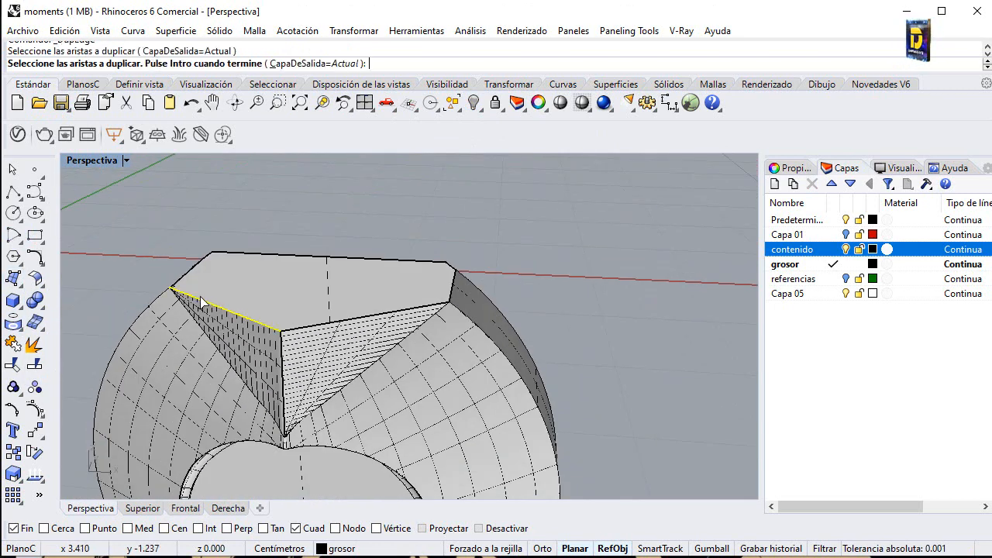
left_click(192, 268)
left_click(217, 256)
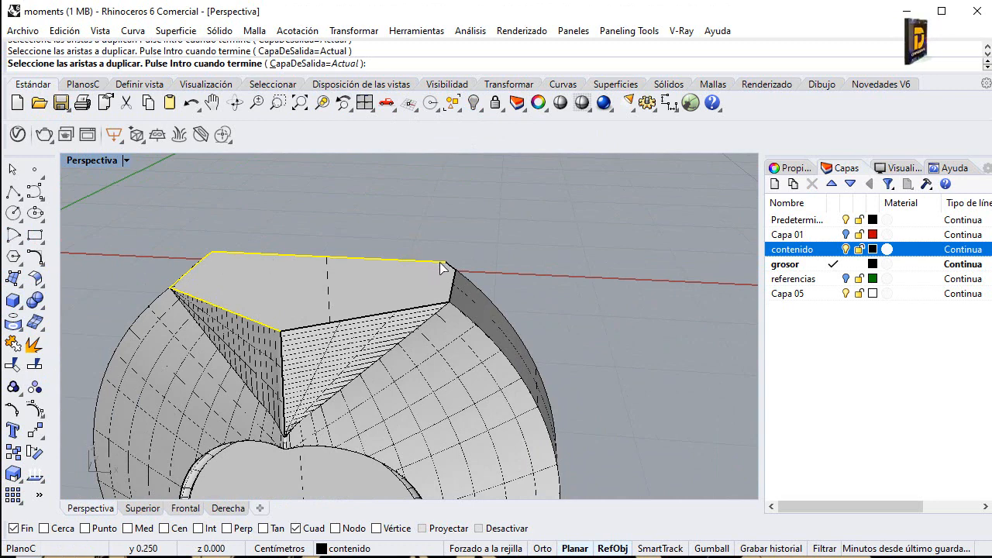
scroll(442, 268, "up", 3)
left_click(425, 337)
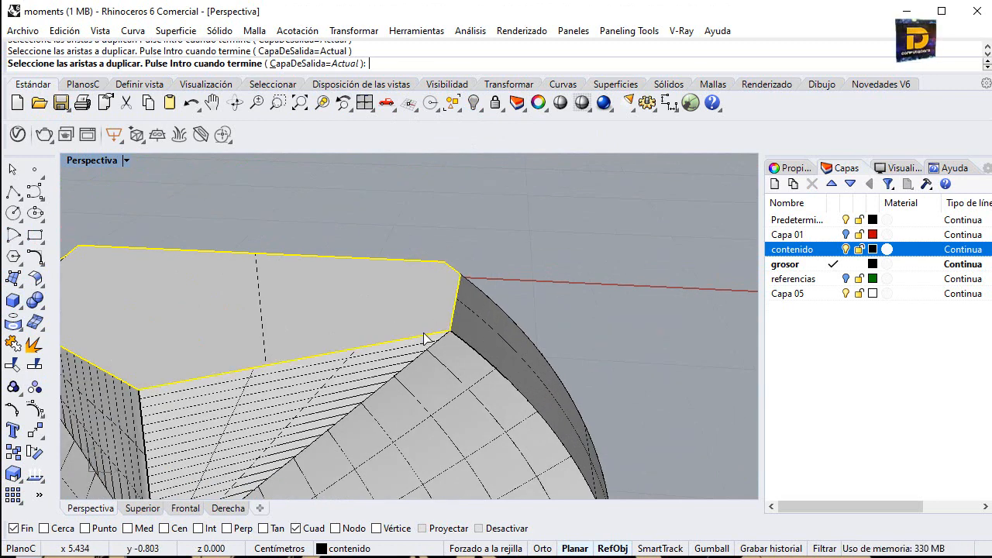
scroll(401, 289, "down", 3)
key("Return")
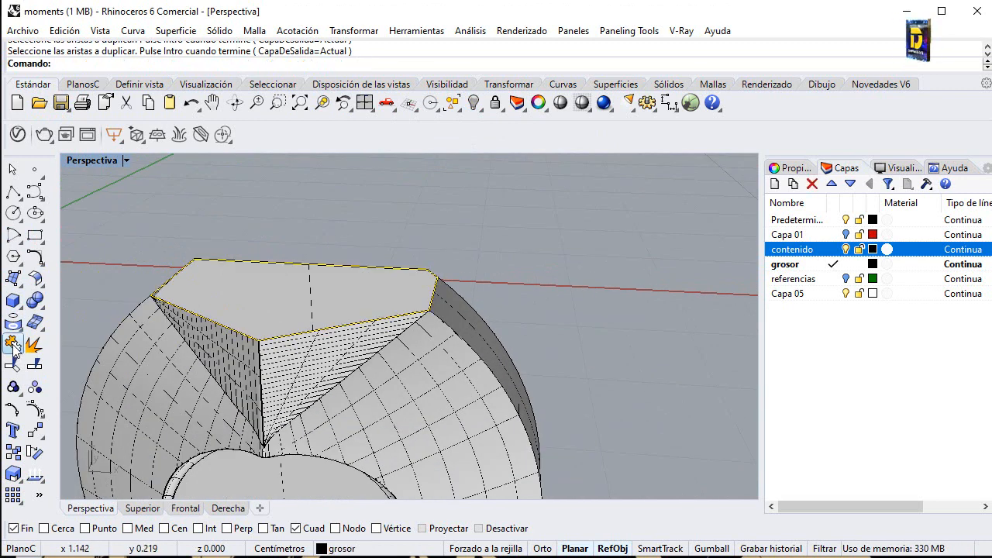
Step: Join the duplicated top edges and cover the outline with a patch surface using 10 U and 10 V segments
left_click(17, 283)
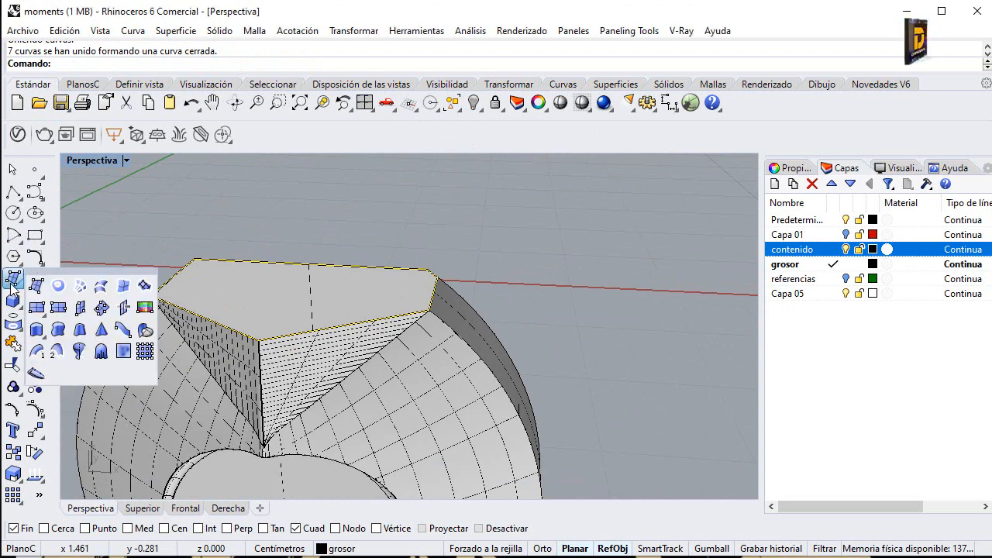
left_click(143, 287)
left_click(822, 447)
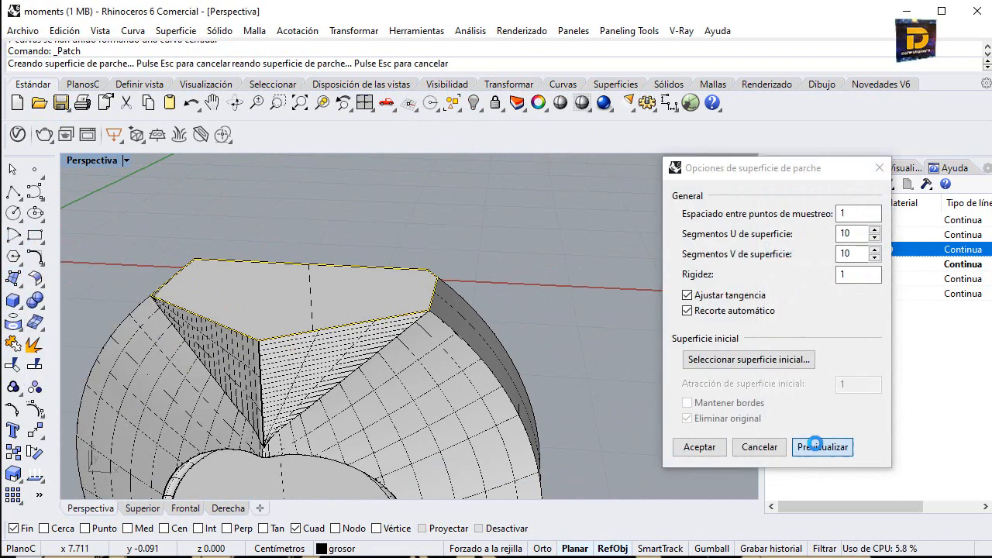
left_click(698, 448)
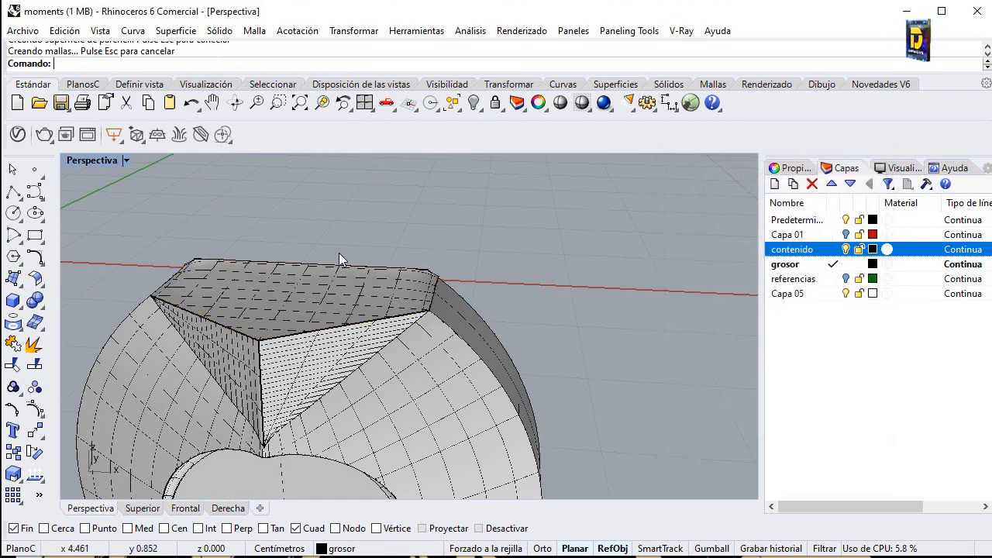
Step: Join the new top patch surface to the content body
left_click(13, 344)
left_click(333, 340)
left_click(433, 339)
key("Return")
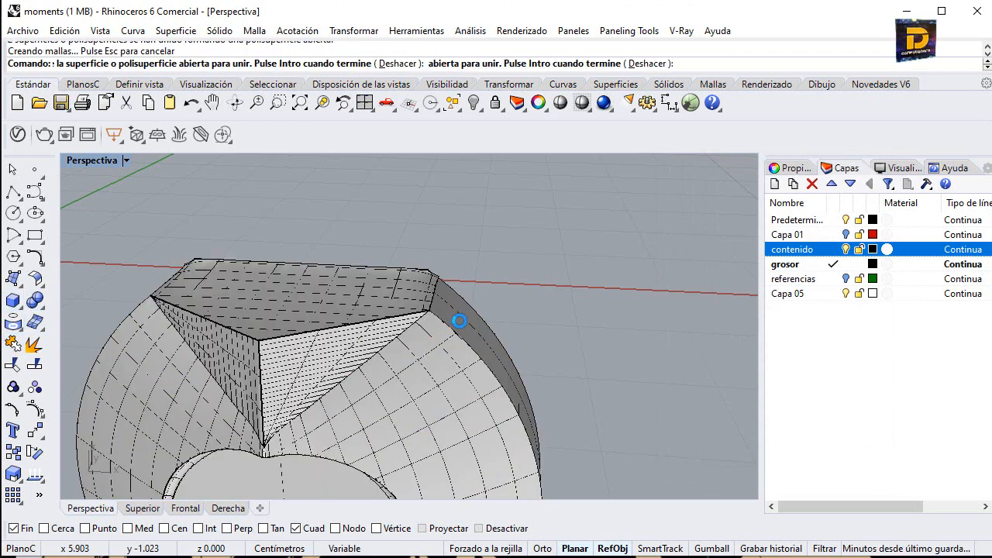
left_click(436, 350)
Step: Draw a flat four-corner cutting surface in the top view that extends beyond the content body on every side
scroll(436, 349, "down", 8)
right_click_drag(377, 348, 448, 262)
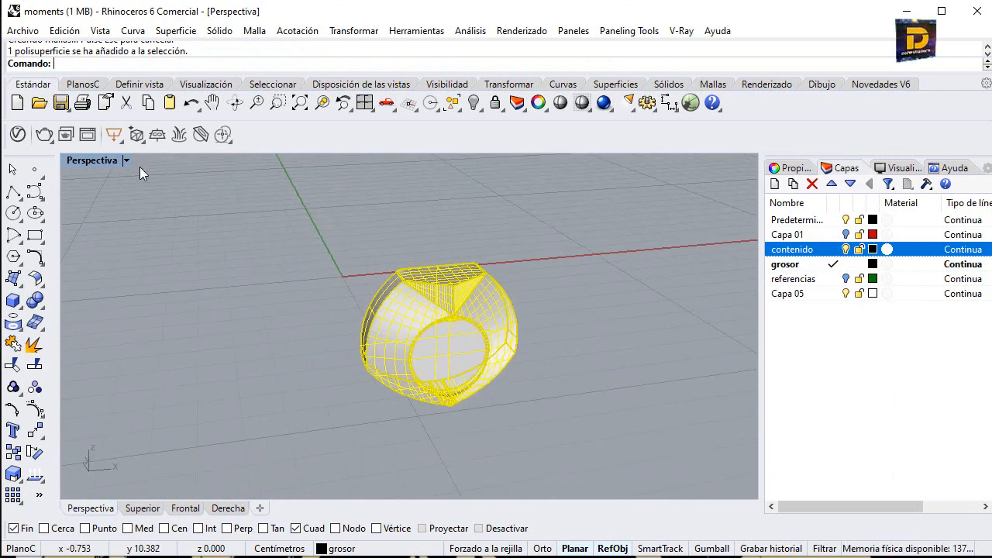
double_click(91, 159)
scroll(248, 402, "down", 5)
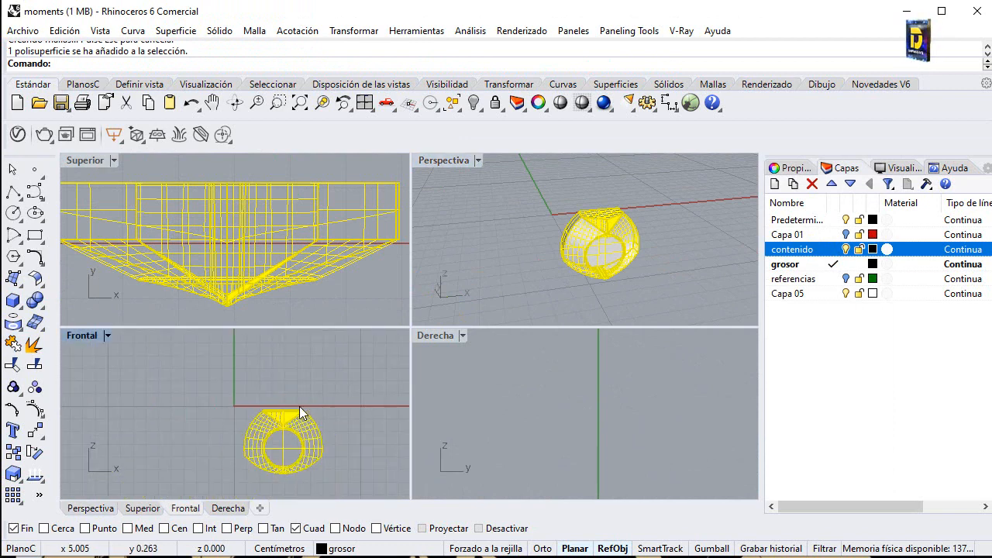
right_click_drag(300, 413, 230, 370)
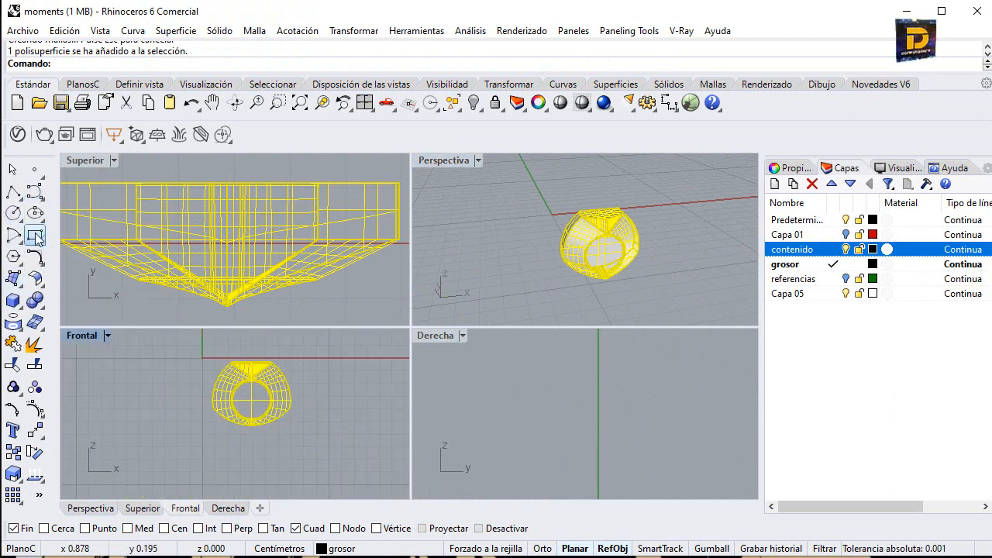
left_click(14, 278)
scroll(247, 219, "down", 4)
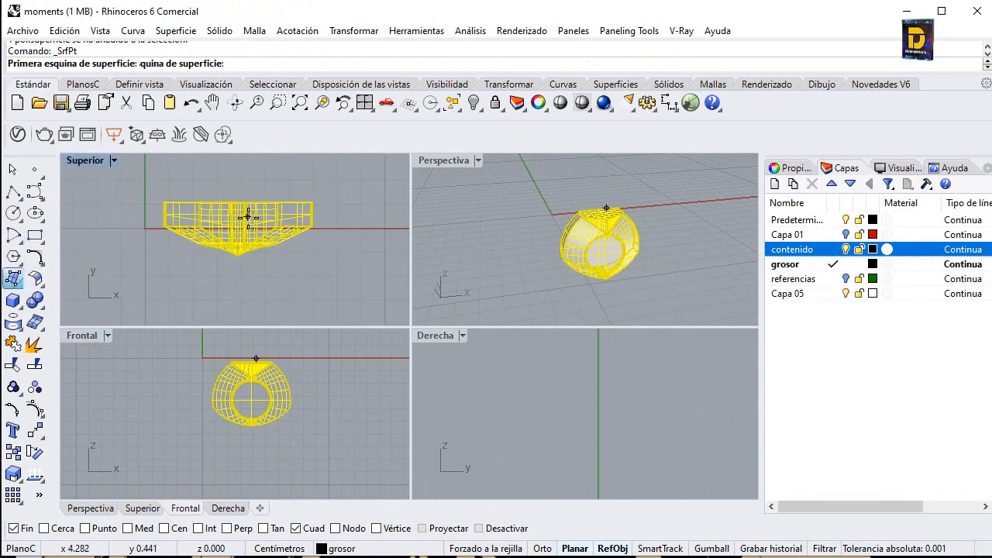
left_click(144, 172)
left_click(148, 282)
left_click(307, 286)
left_click(352, 177)
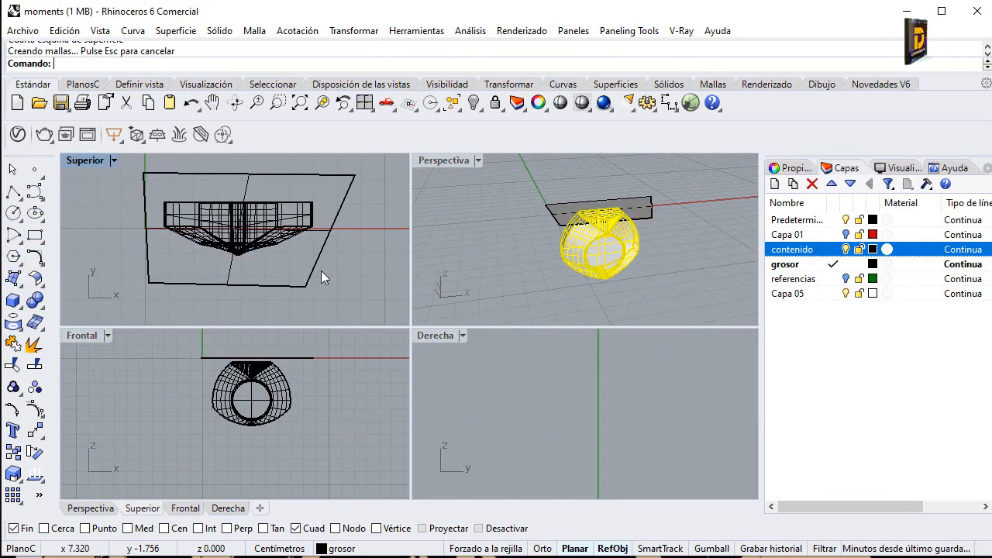
Step: Lower the cutting surface to just above the body's mid-height in the front view and trim away the content body's upper part with it
left_click(322, 247)
left_click_drag(297, 365, 299, 398)
left_click(13, 367)
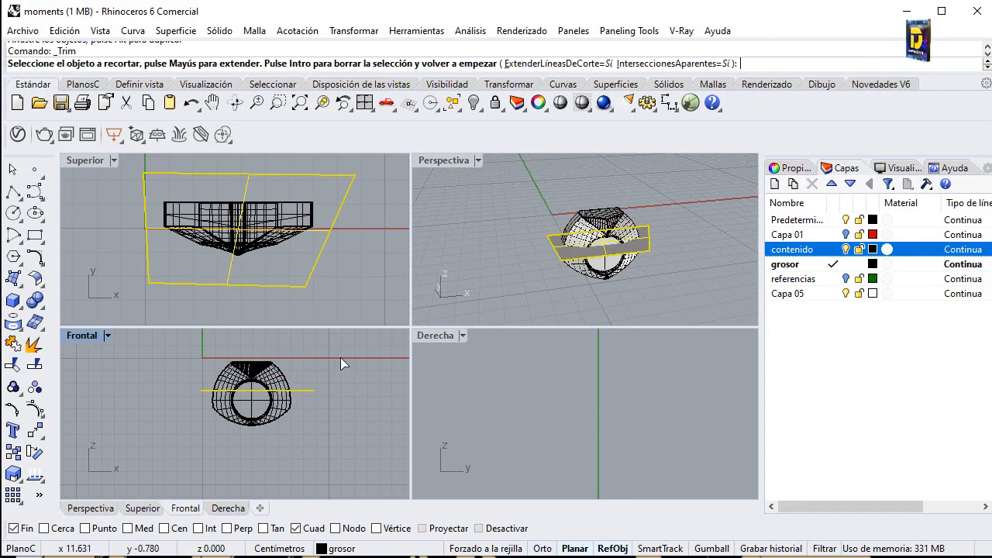
left_click(217, 366)
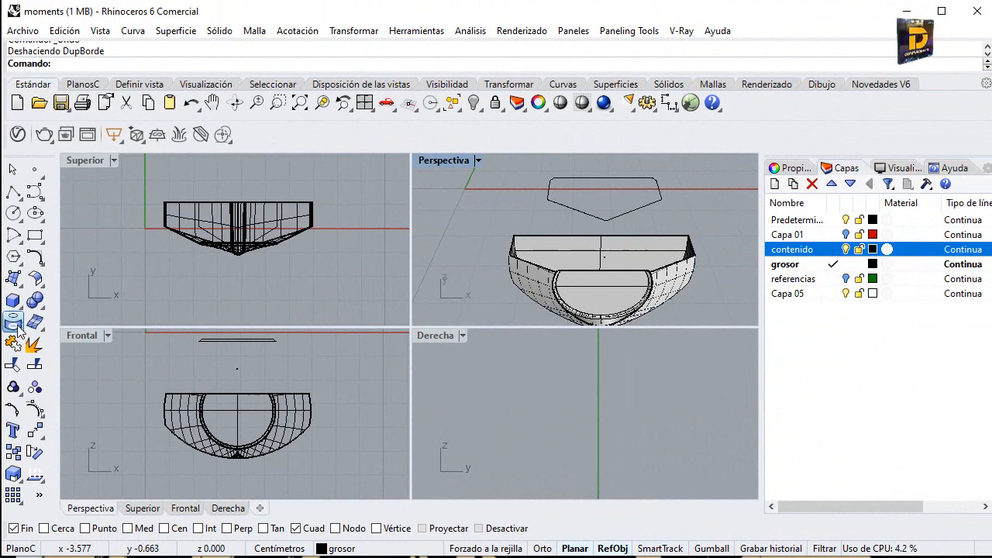
Step: Duplicate all the edges around the open cut at the top of the trimmed content body as curves
left_click(14, 323)
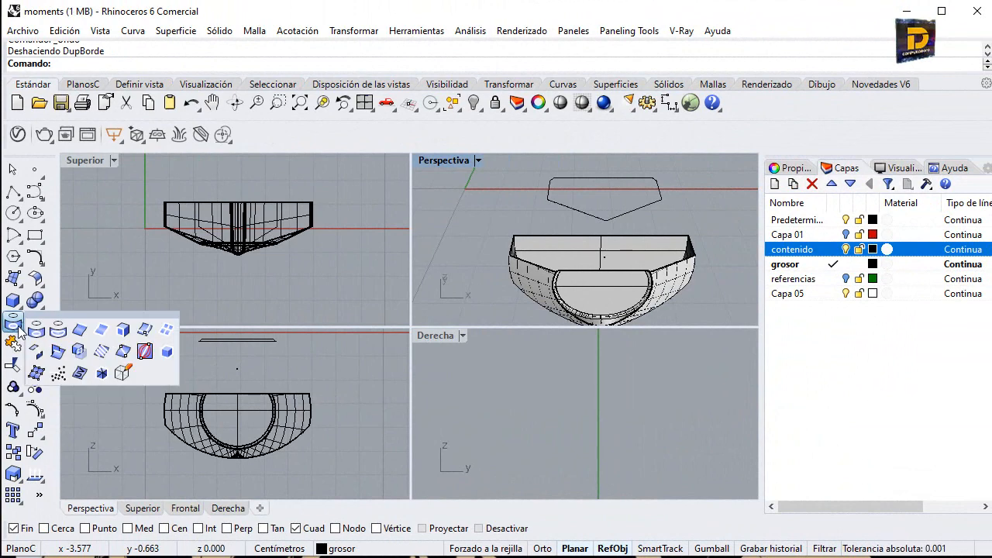
left_click(79, 331)
left_click(525, 268)
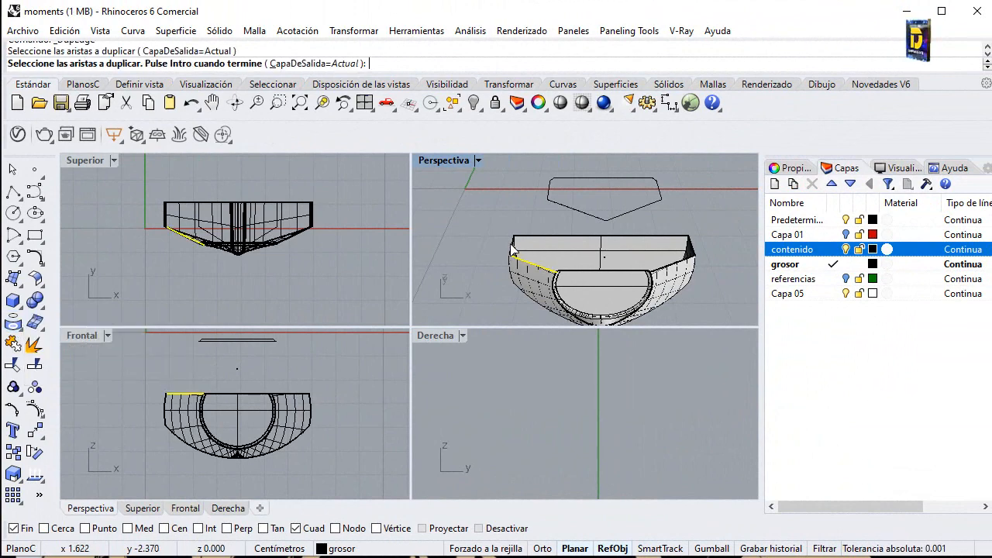
left_click(545, 241)
scroll(695, 247, "up", 2)
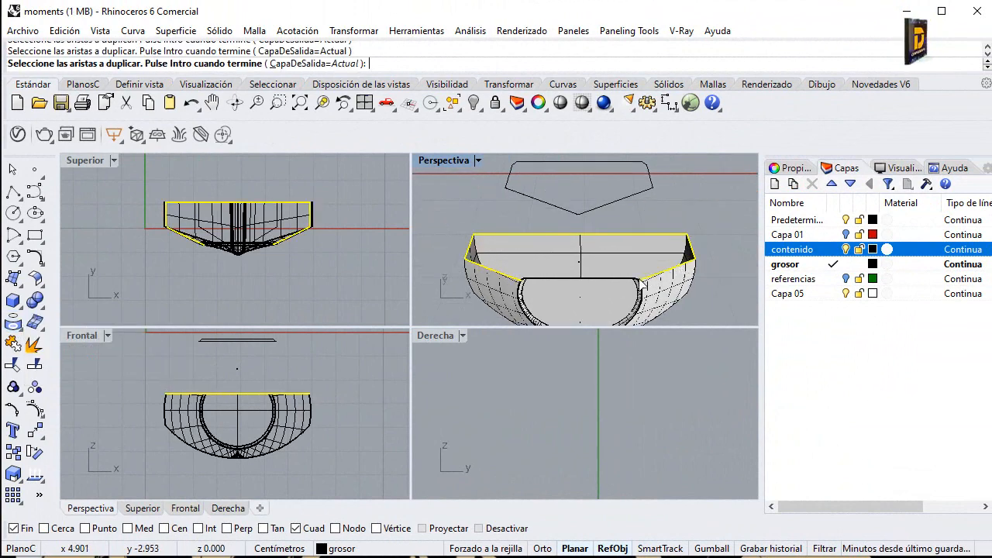
scroll(641, 285, "up", 5)
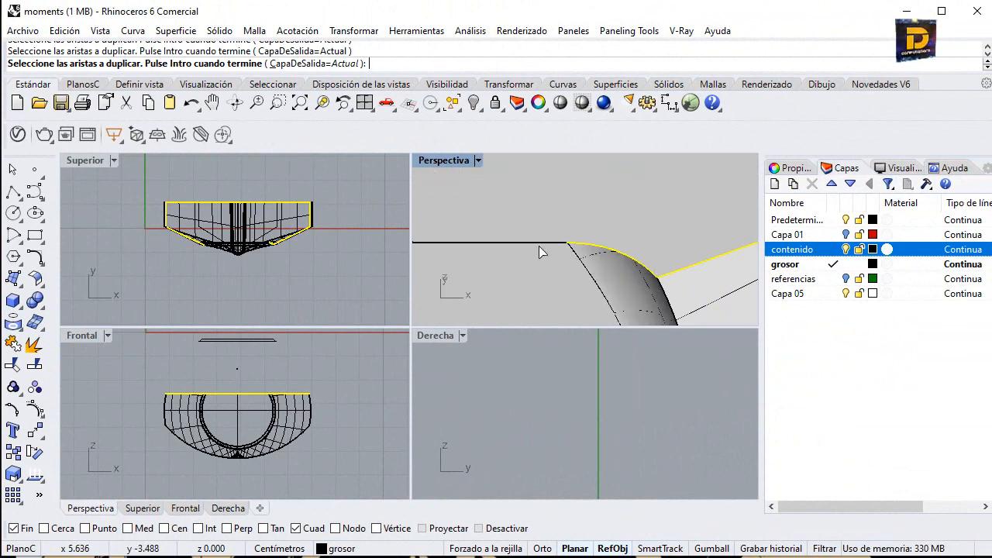
scroll(650, 233, "down", 6)
scroll(461, 230, "up", 4)
left_click(469, 231)
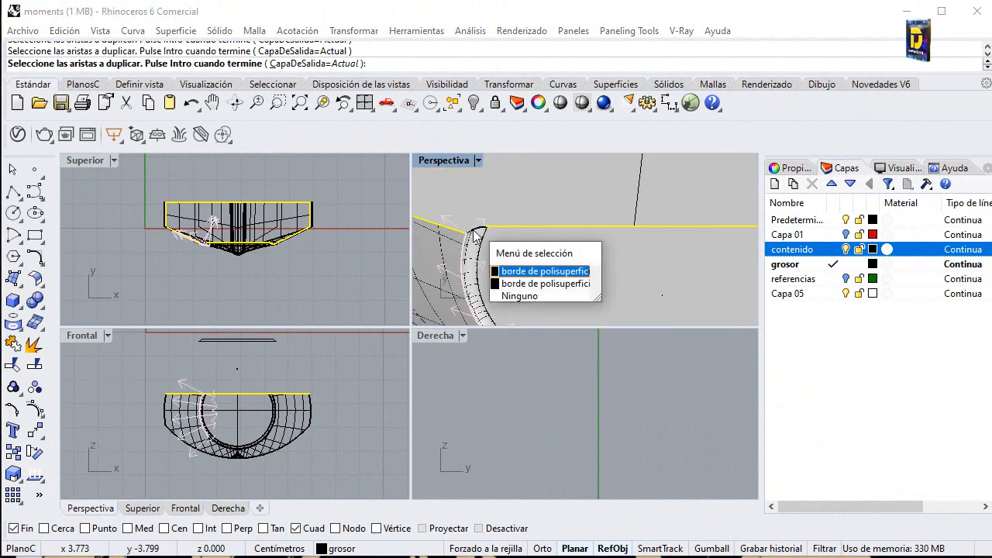
left_click(500, 271)
key("Return")
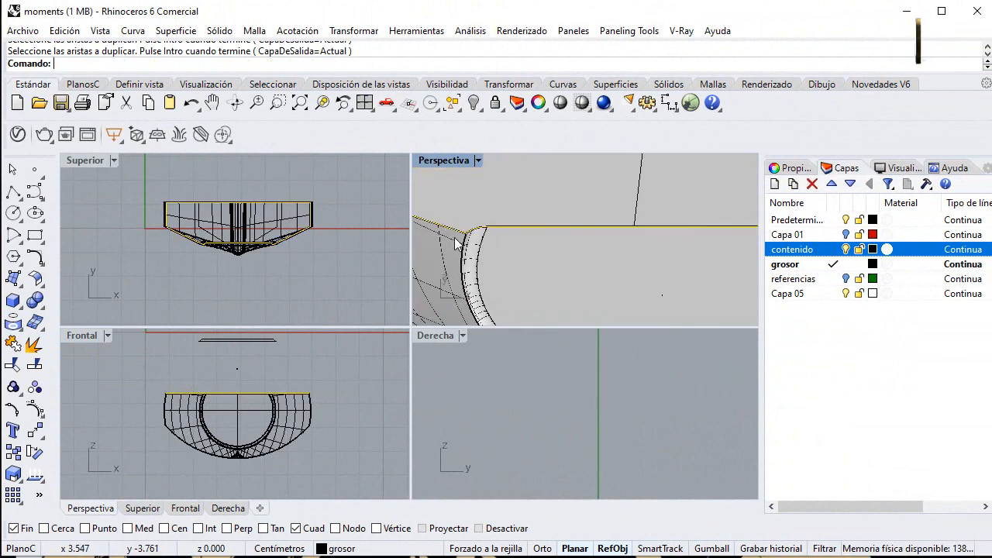
Step: Join the duplicated cut edges into one closed curve and fill it with a patch surface
left_click(13, 339)
left_click(20, 281)
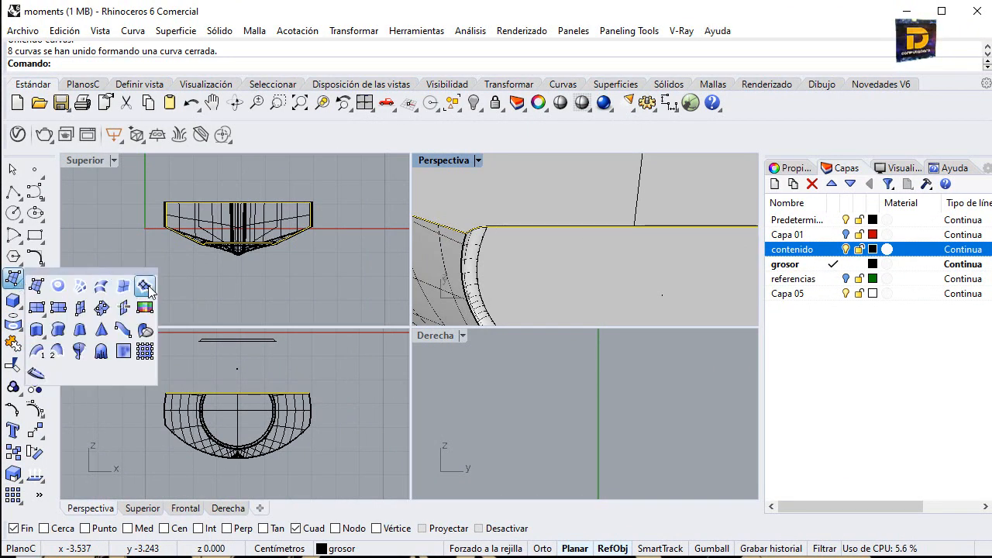
left_click(145, 287)
key("Return")
Step: Join the patch over the cut with the trimmed content body into one polysurface
scroll(593, 250, "down", 6)
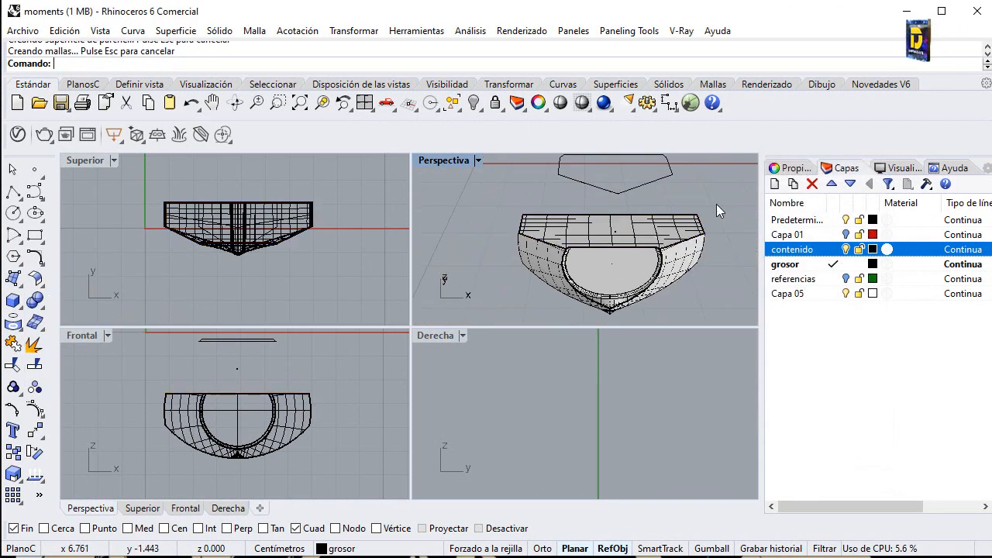
left_click_drag(716, 204, 496, 283)
left_click(13, 344)
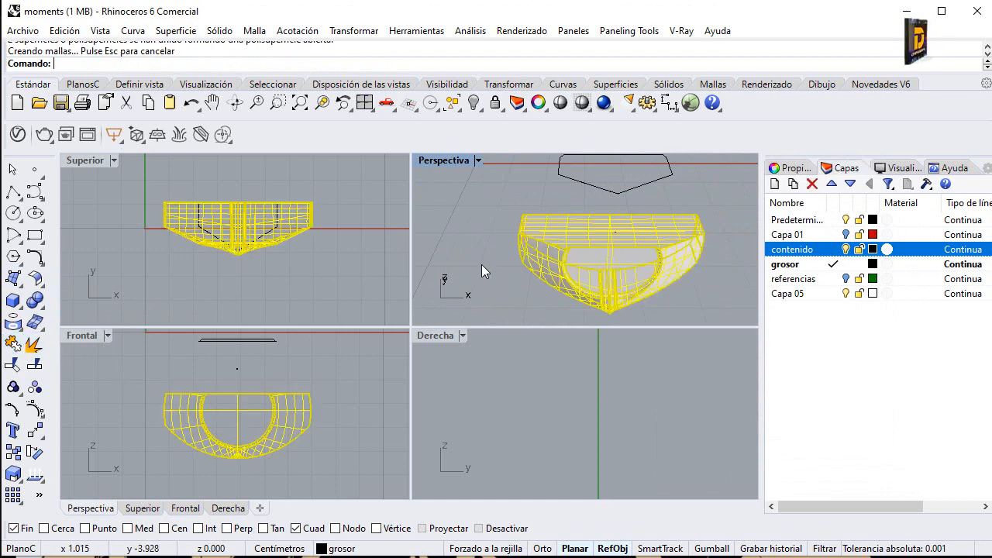
Step: Set the grosor layer's colour to magenta, RGB 255, 0, 251
left_click(872, 249)
left_click(846, 386)
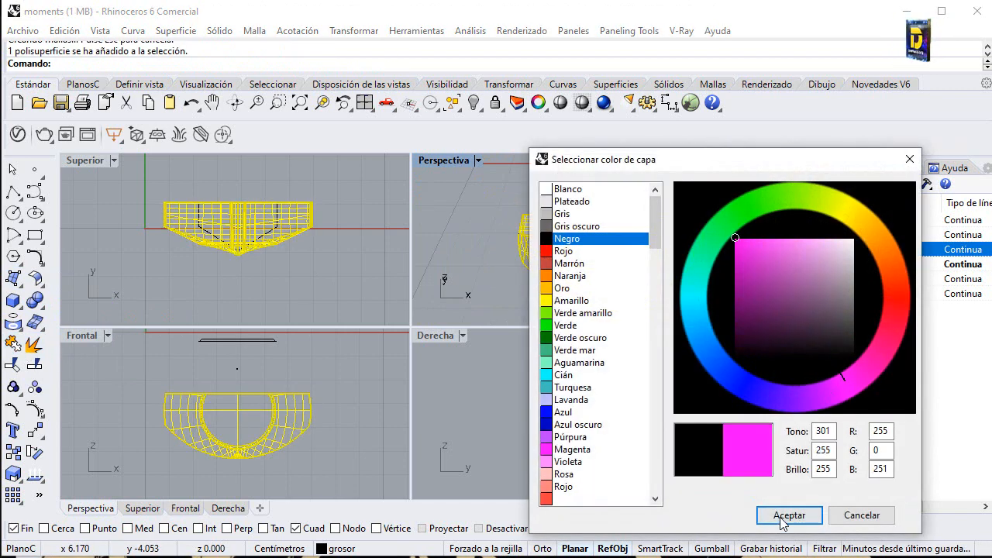
left_click(789, 514)
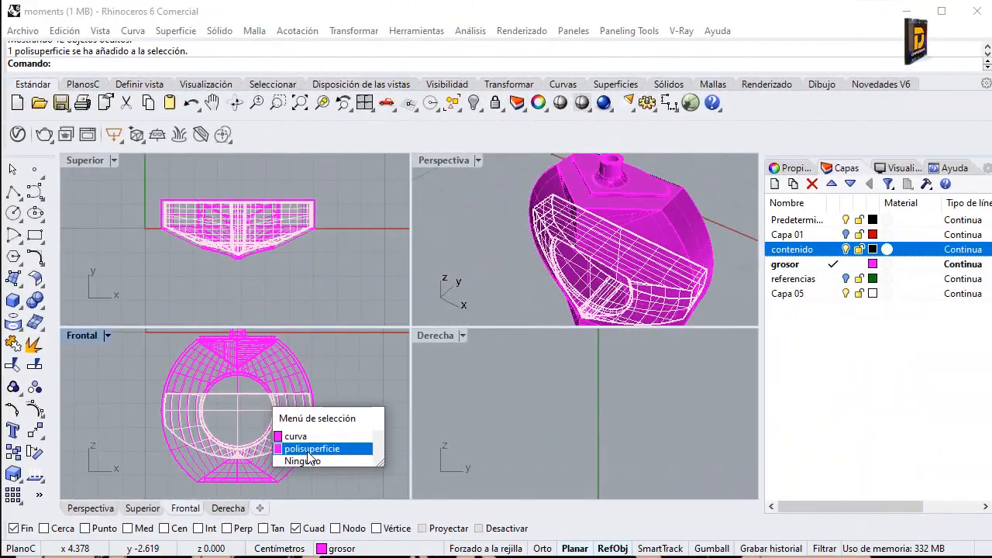
Step: Move the outer bottle polysurface to the Predeterminada layer and clear the selection
left_click(317, 445)
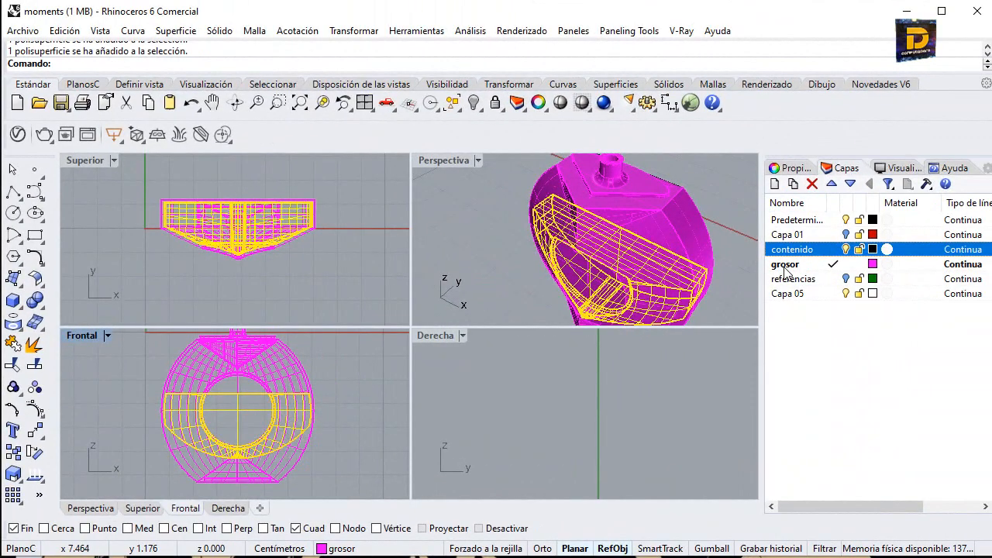
left_click(704, 225)
right_click(800, 224)
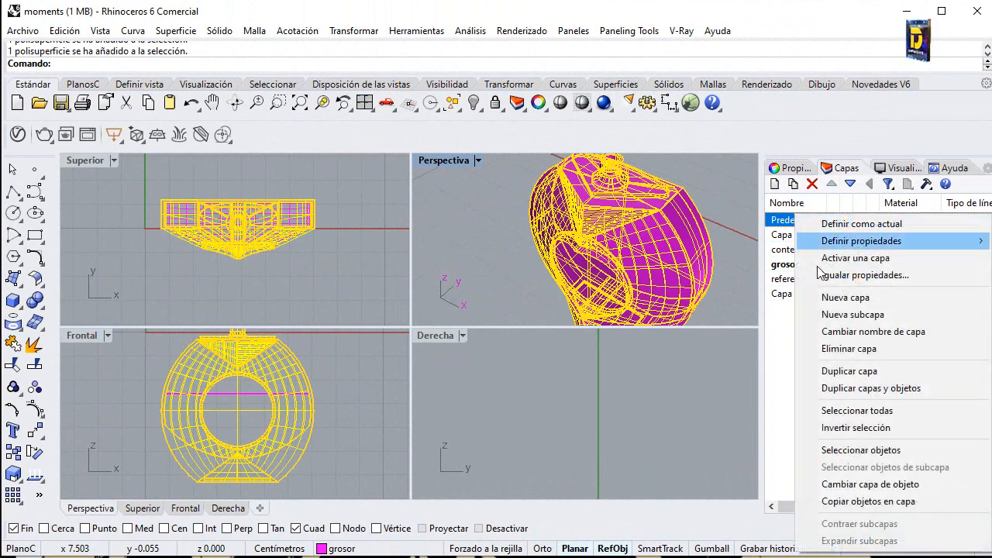
left_click(833, 483)
left_click(436, 212)
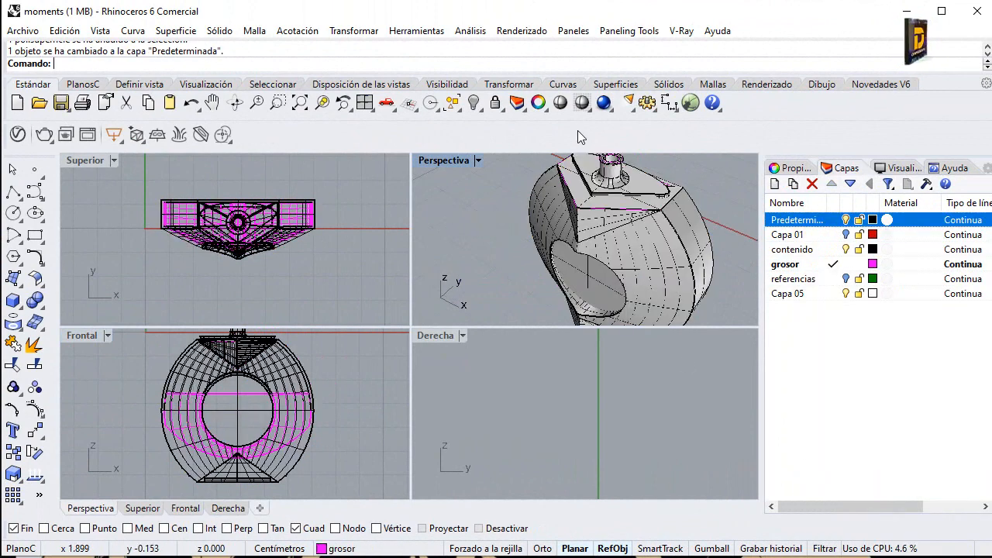
Step: Show any hidden objects and turn on the Capa 01 layer holding the red valve parts
right_click_drag(547, 219, 624, 223)
scroll(625, 223, "down", 8)
scroll(625, 223, "up", 9)
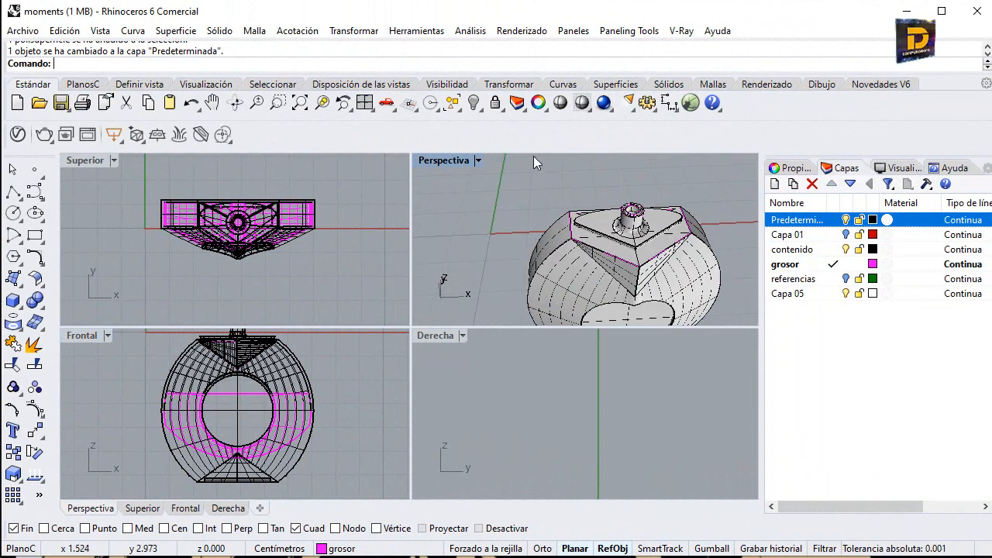
left_click(474, 104)
left_click(846, 234)
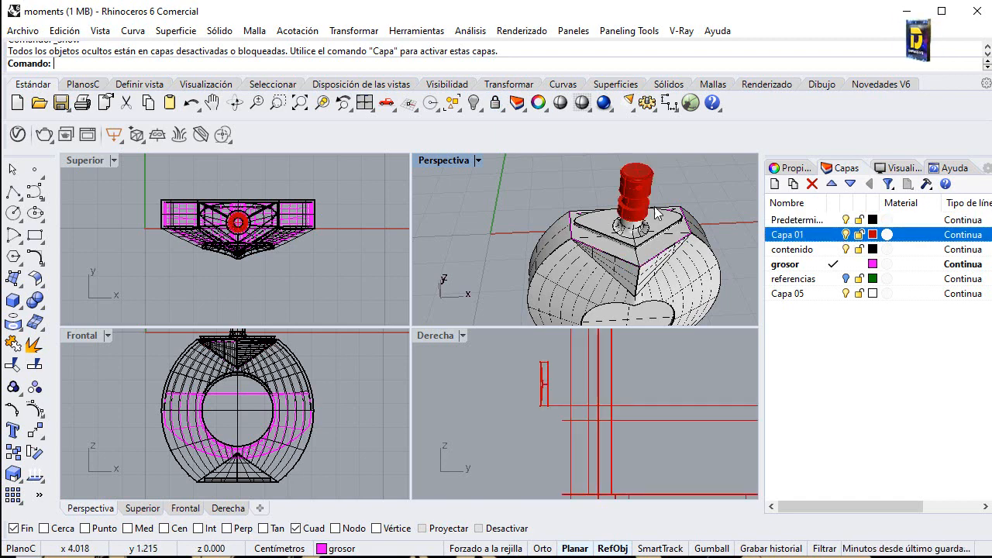
right_click_drag(656, 233, 631, 219)
scroll(630, 217, "down", 3)
scroll(630, 219, "up", 5)
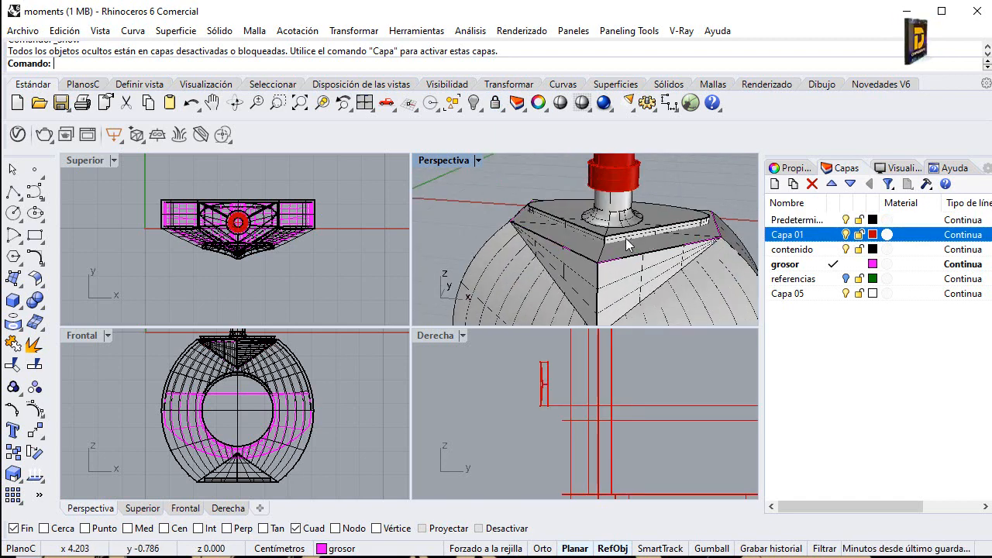
left_click(627, 239)
left_click(696, 186)
left_click(634, 211)
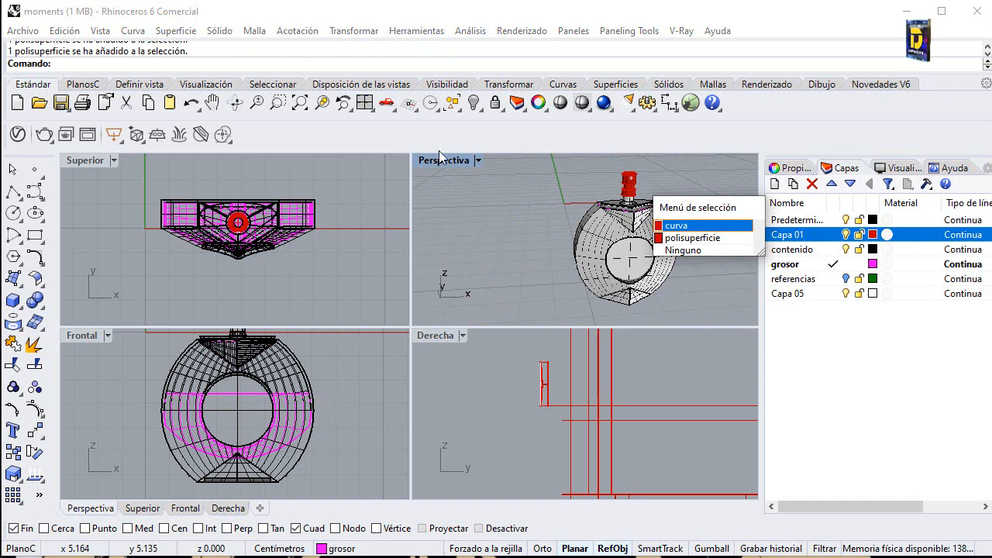
key("Escape")
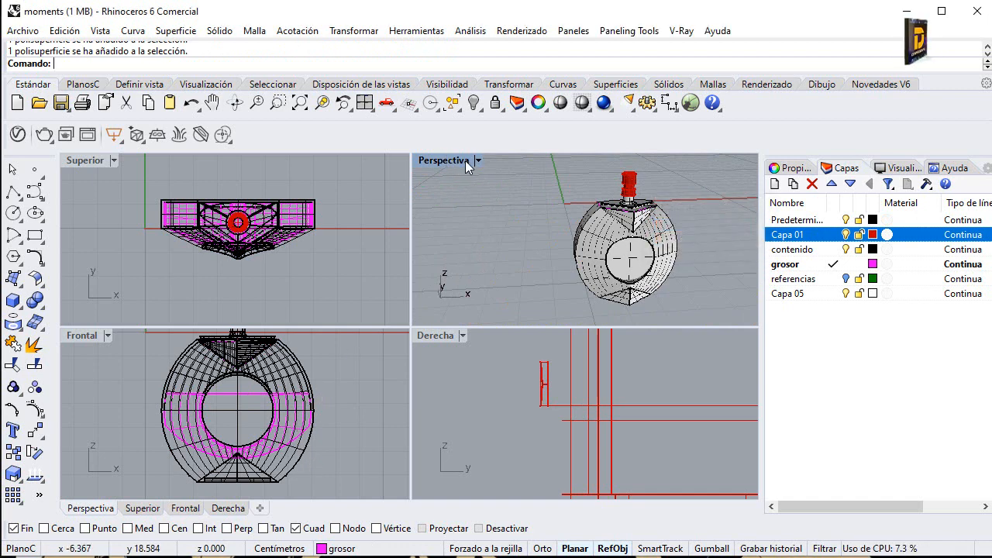
Step: Extrude the closed outline around the bottle's top upward on one side only as a solid block enclosing the red valve
double_click(444, 161)
right_click_drag(463, 166, 584, 289)
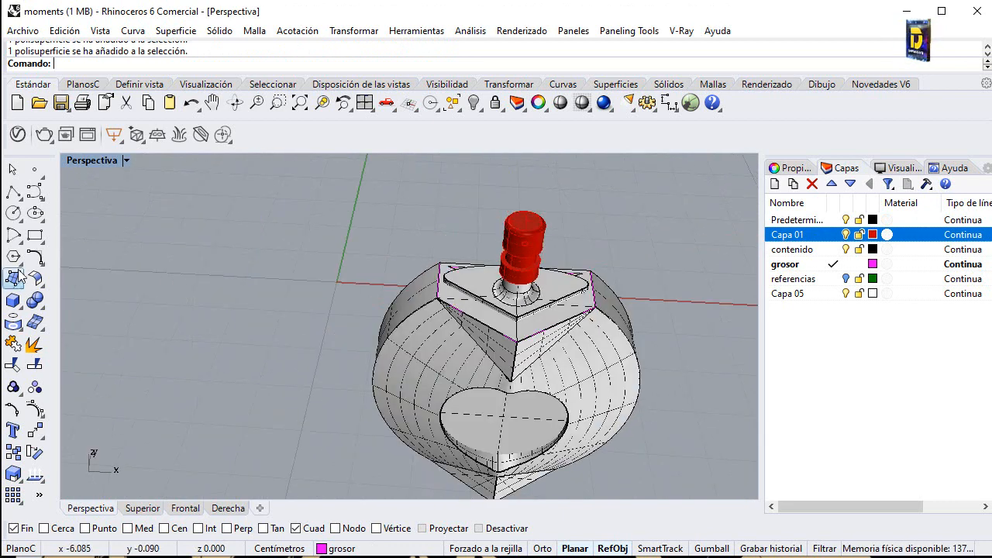
scroll(384, 291, "up", 3)
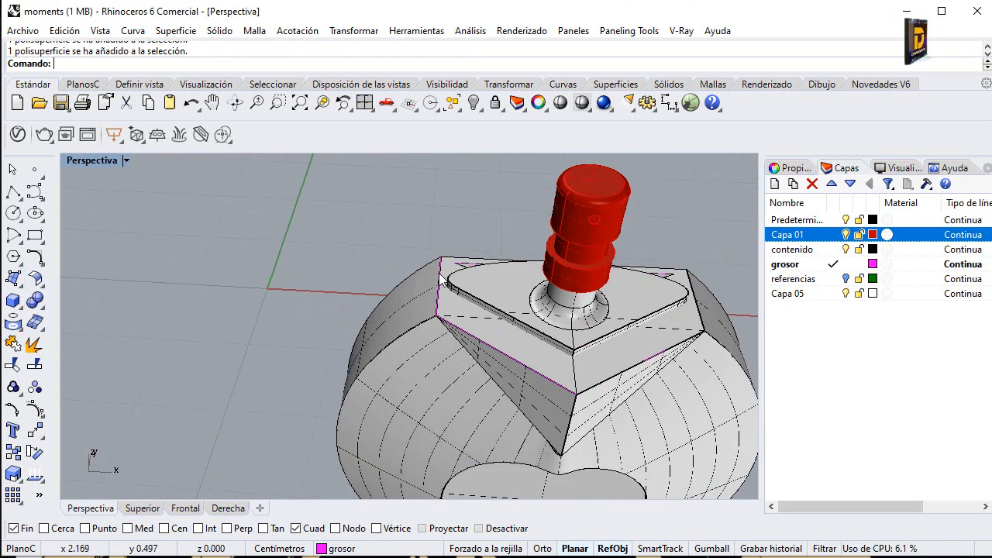
left_click(525, 330)
left_click(512, 314)
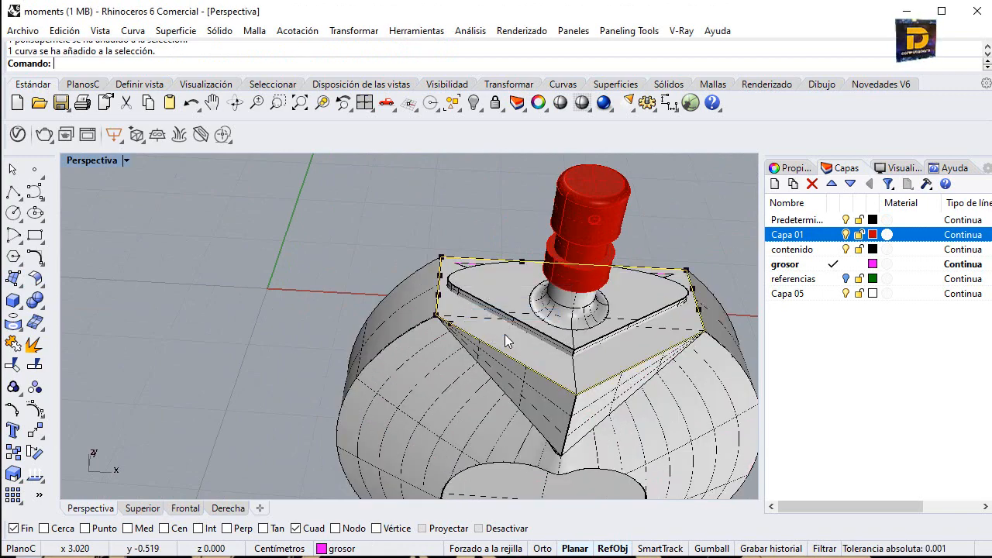
right_click_drag(506, 339, 498, 310)
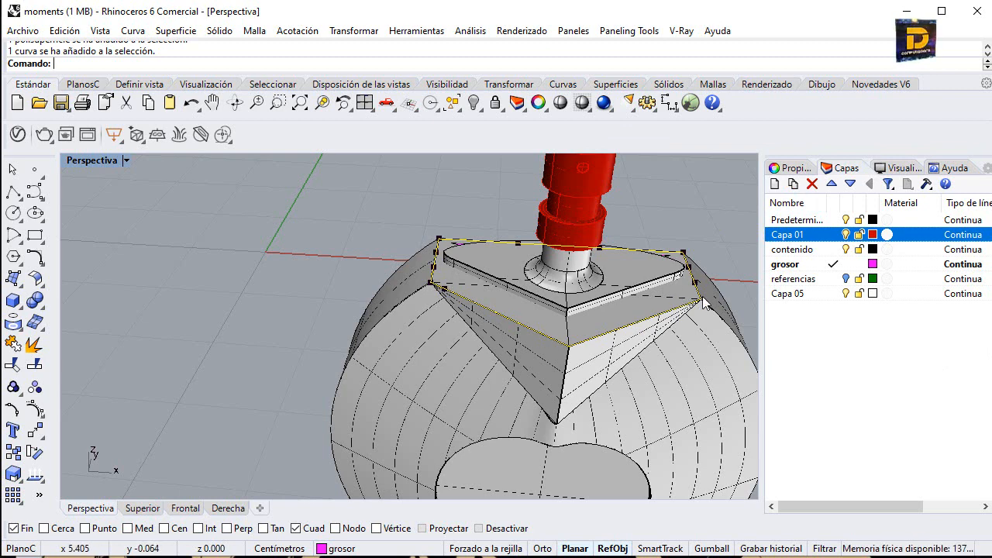
left_click(21, 309)
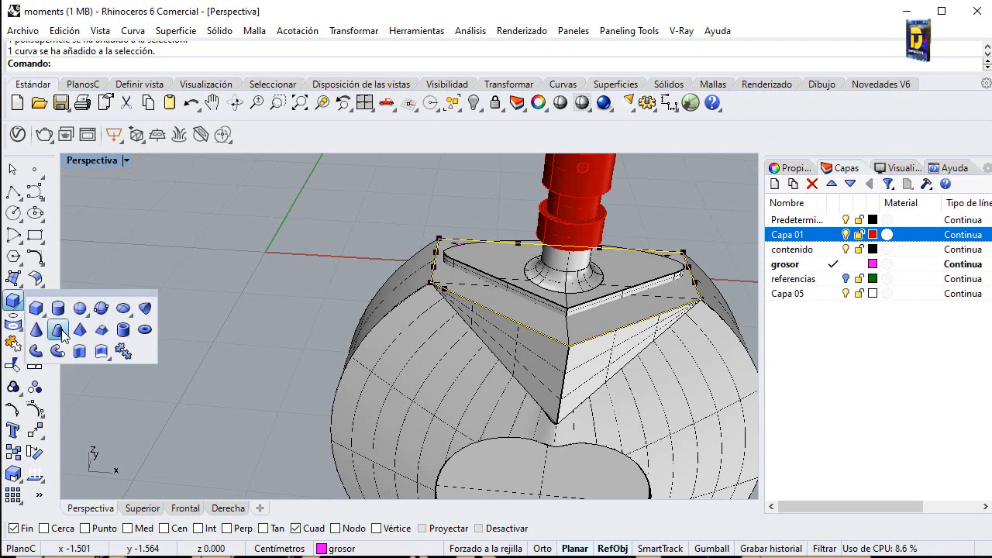
left_click(97, 356)
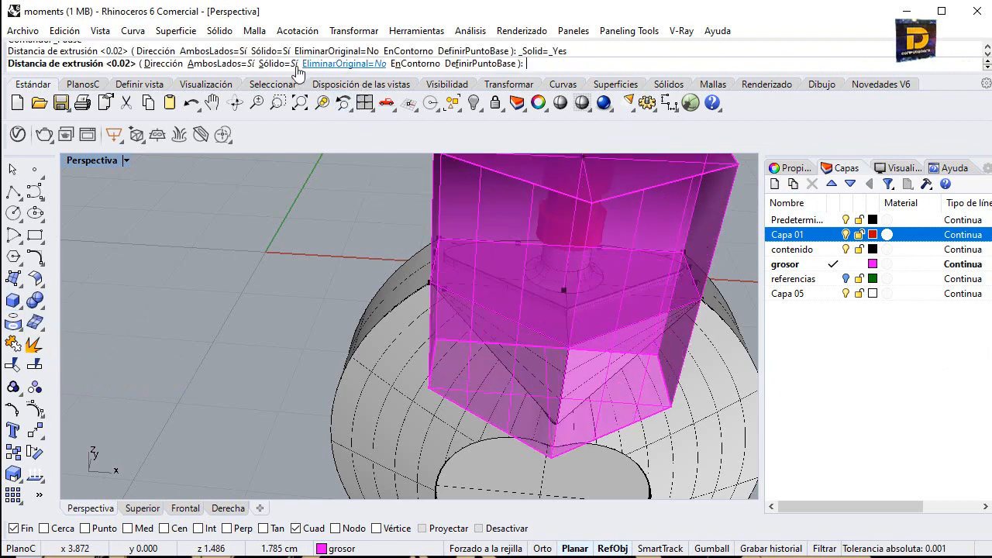
left_click(221, 64)
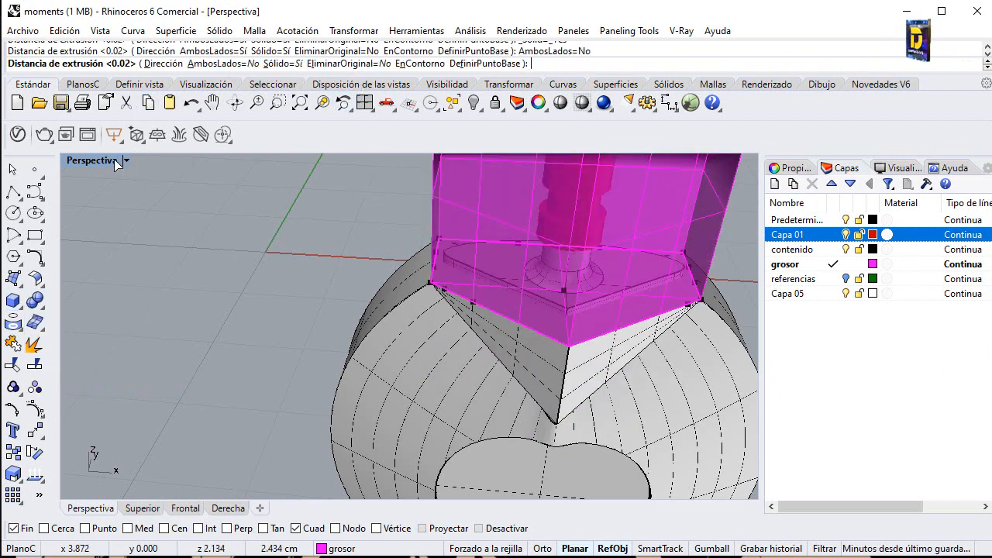
double_click(120, 160)
scroll(285, 400, "down", 3)
right_click_drag(282, 376, 296, 434)
scroll(297, 383, "up", 3)
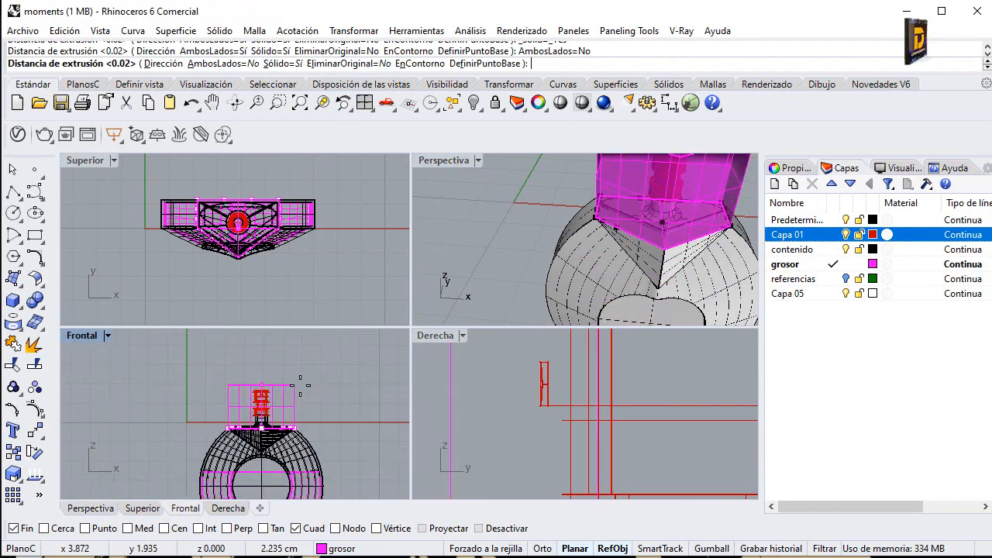
scroll(268, 372, "up", 3)
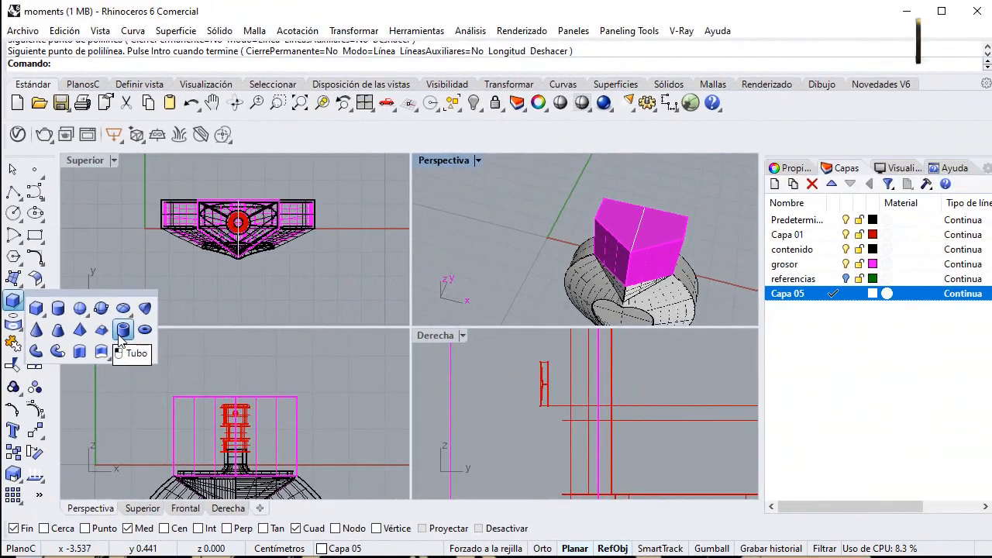
Step: Create a vertical tube about 1.47 cm long around the valve, centred on its axis and ending at the block's top face
left_click(119, 337)
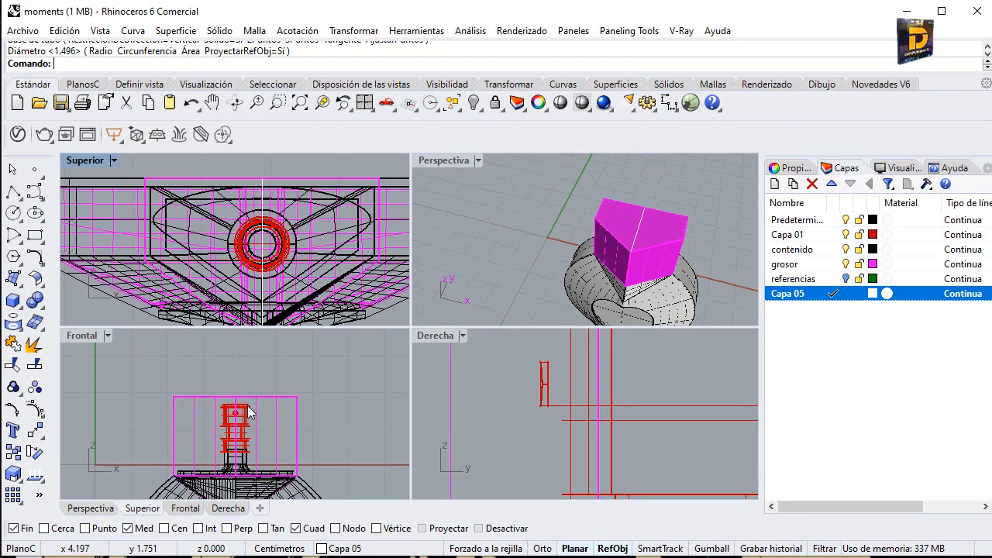
scroll(249, 411, "up", 2)
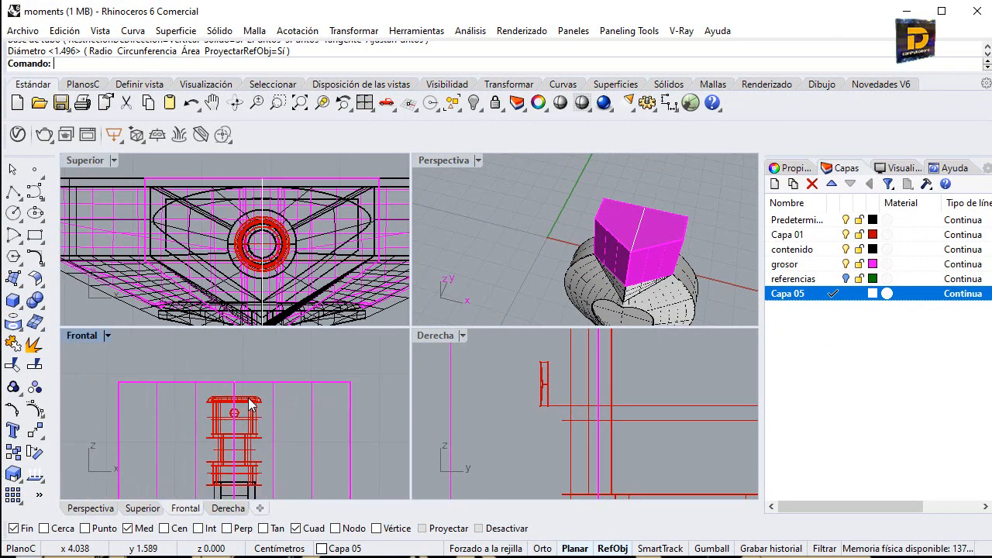
right_click(287, 256)
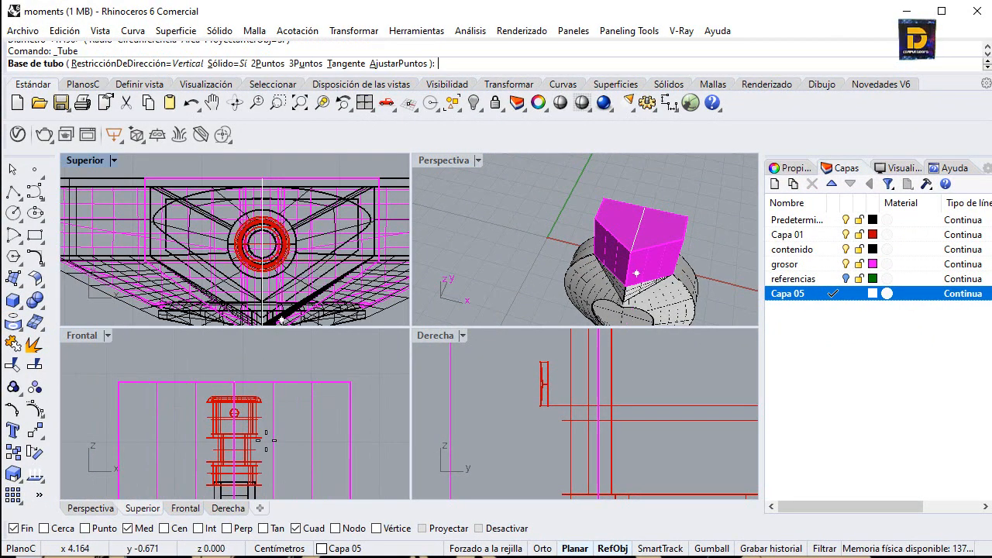
right_click(177, 532)
scroll(264, 242, "up", 2)
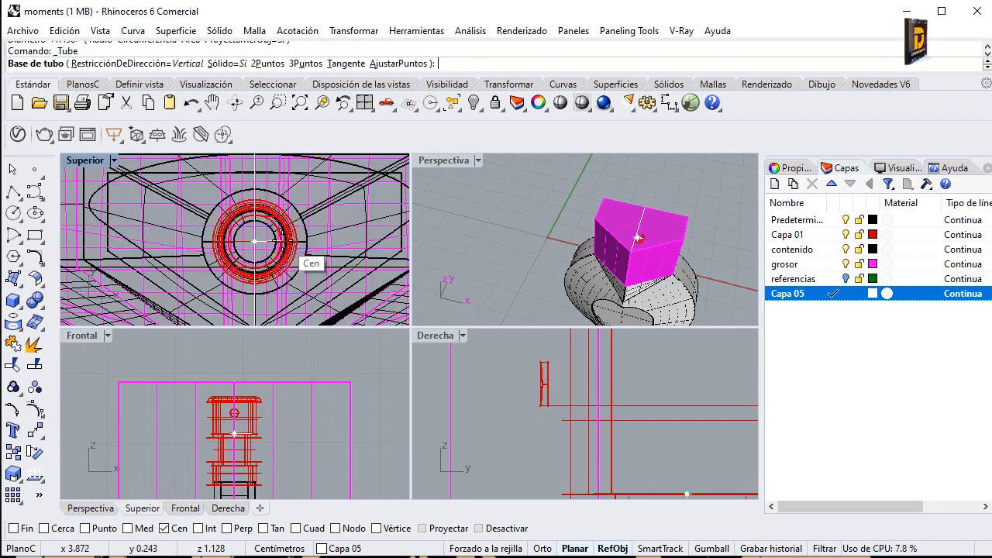
left_click(266, 230)
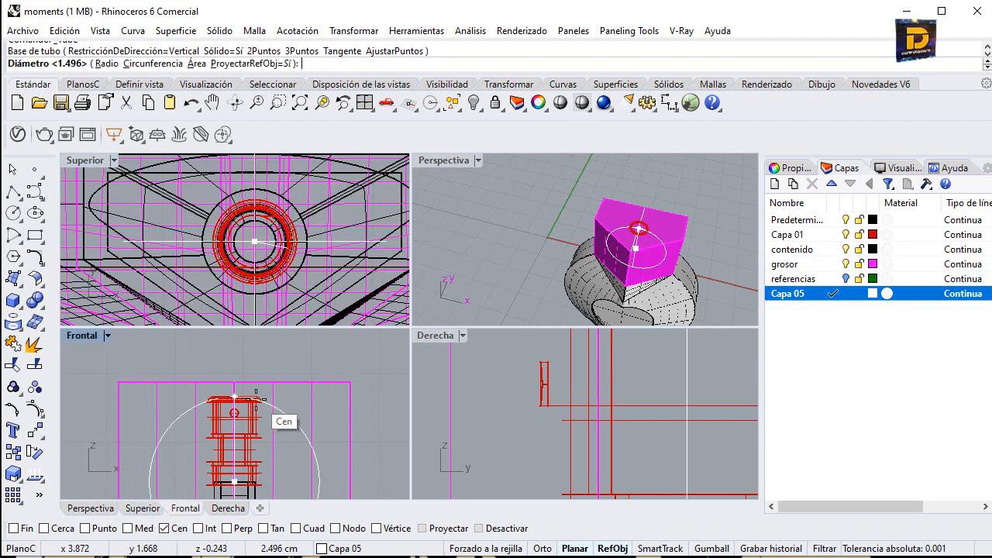
left_click(302, 206)
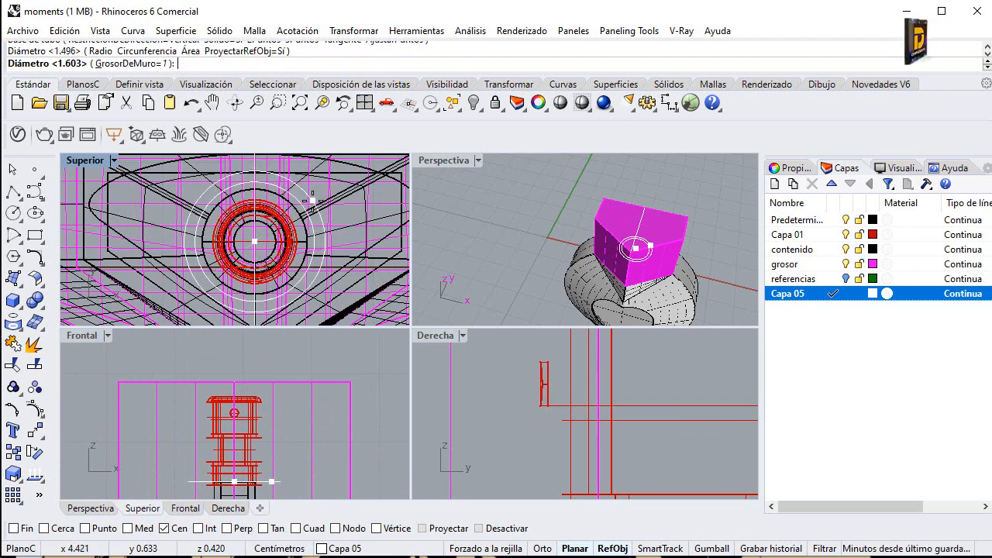
left_click(313, 199)
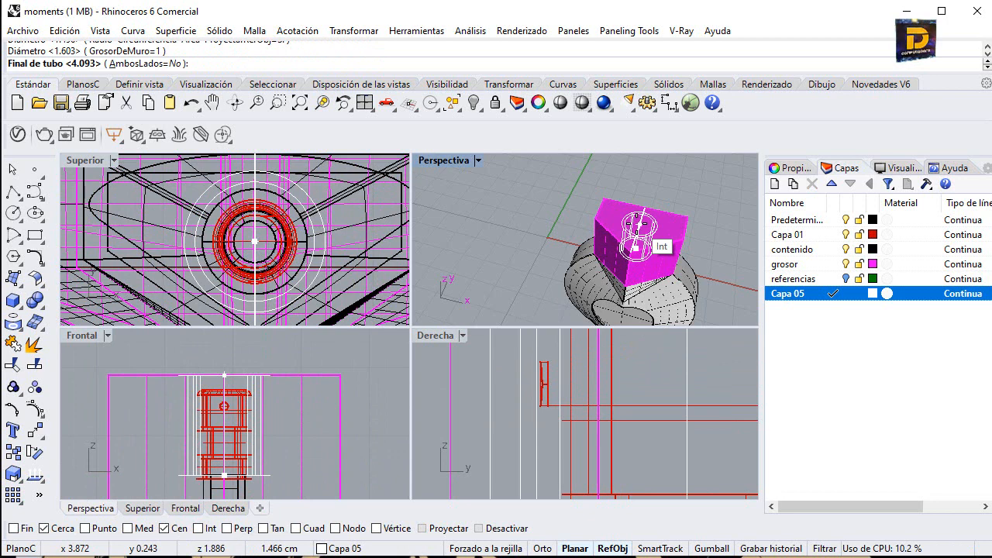
left_click(636, 247)
right_click_drag(297, 393, 354, 378)
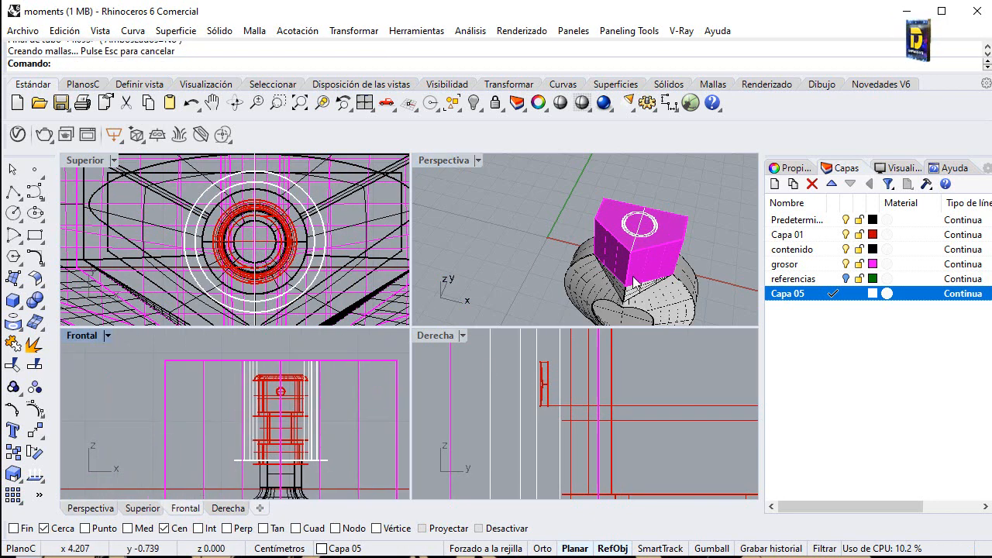
right_click_drag(634, 282, 308, 362)
left_click(315, 383)
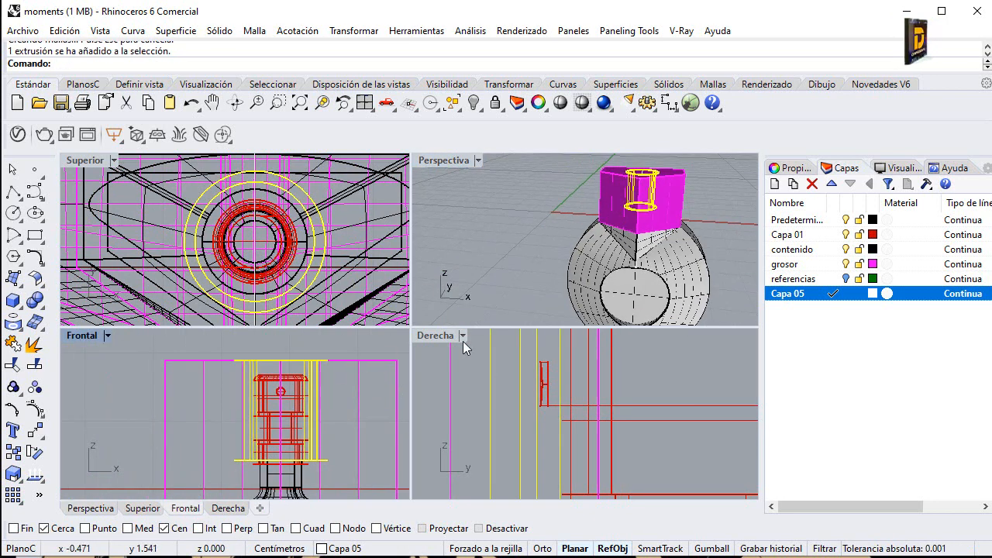
right_click_drag(667, 244, 545, 239)
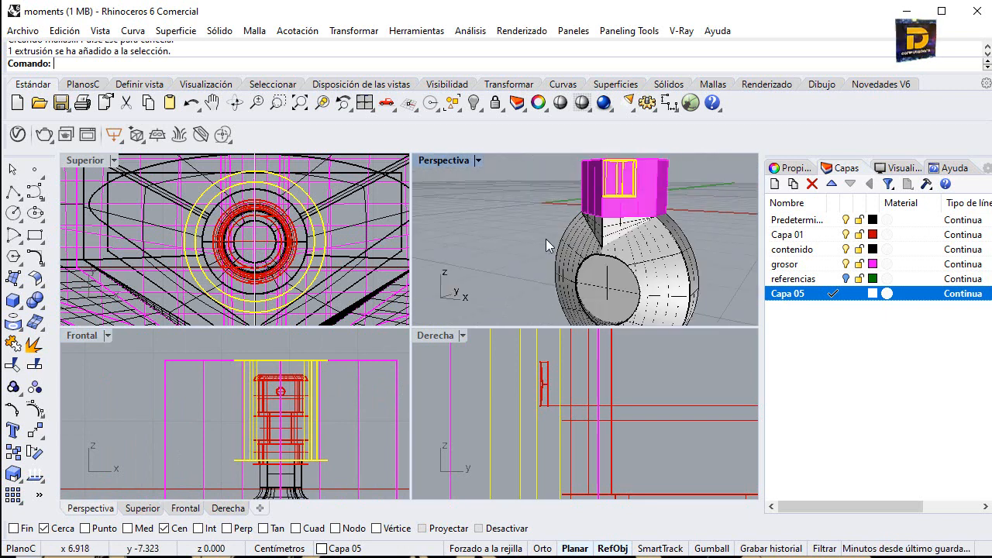
key("Escape")
Step: Isolate the magenta block together with the tube inside it and clear the selection
right_click_drag(595, 186, 626, 199)
left_click(624, 199)
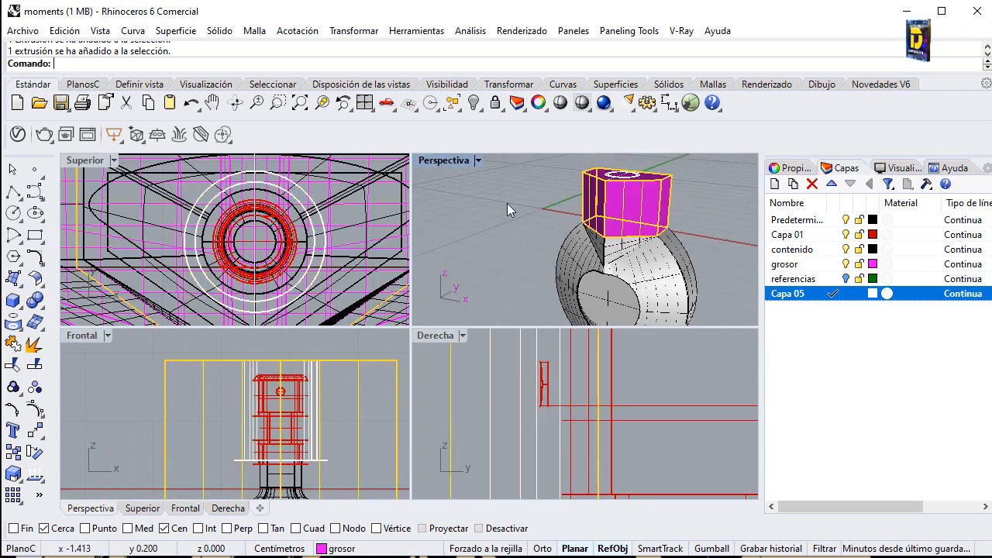
double_click(458, 163)
right_click_drag(453, 190, 578, 318)
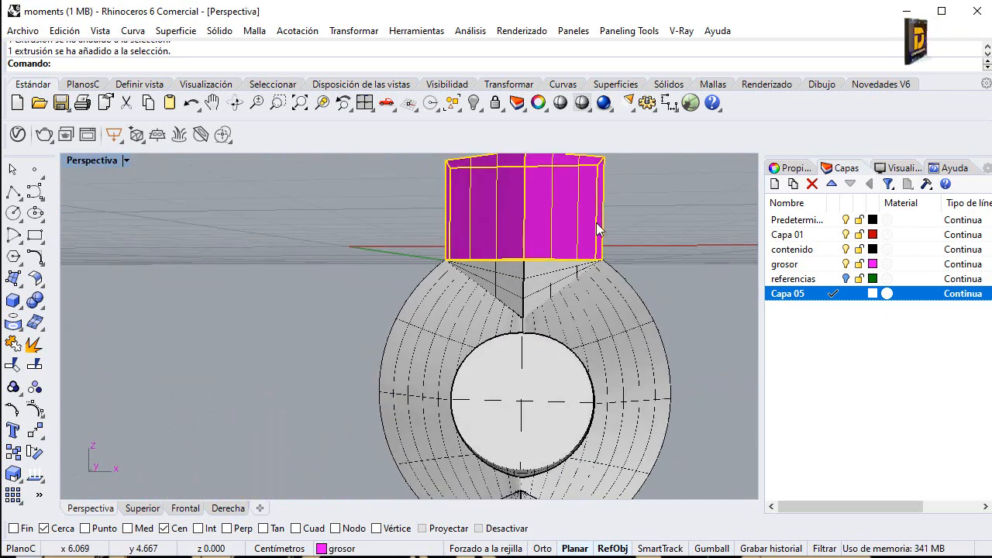
right_click_drag(619, 213, 555, 252)
scroll(555, 252, "up", 5)
left_click(556, 254, "shift")
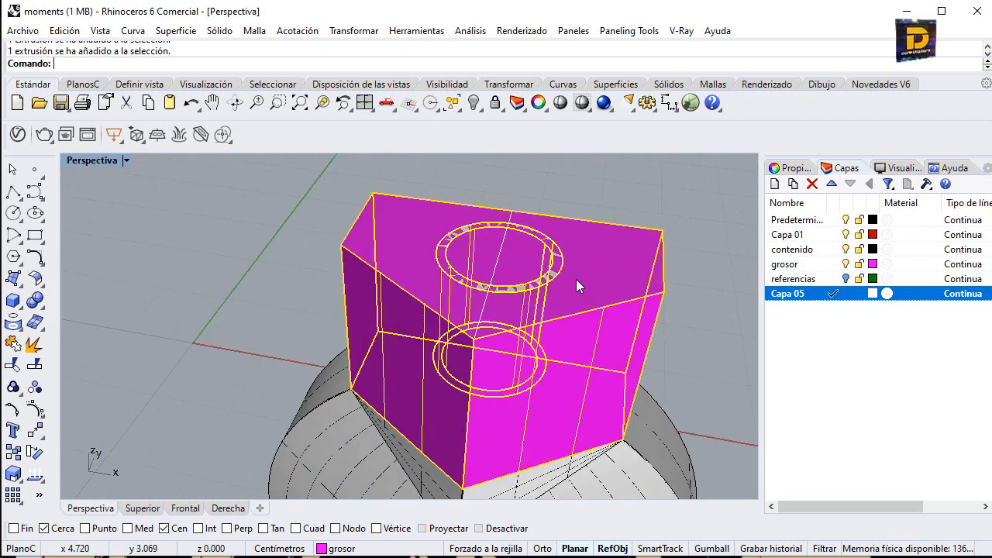
left_click(479, 112)
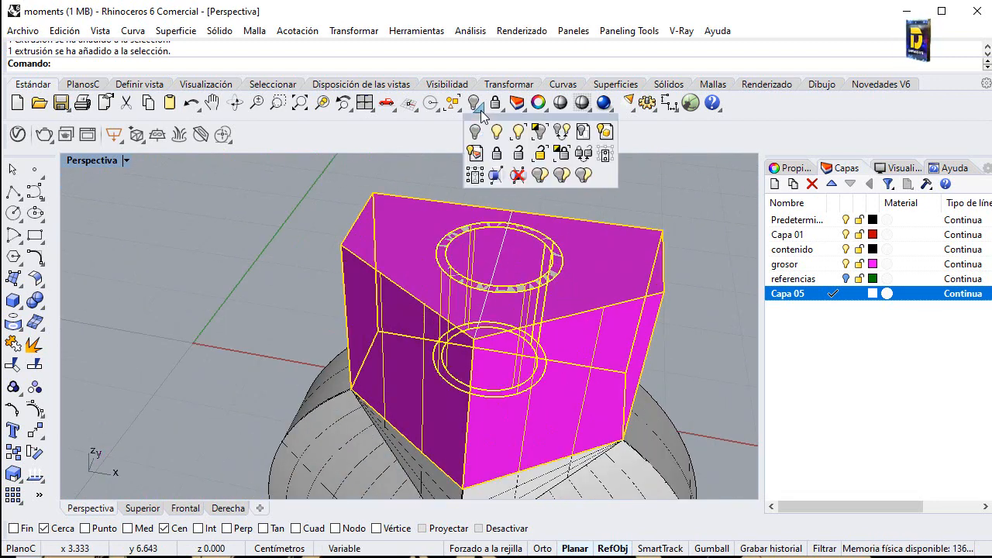
left_click(539, 131)
scroll(509, 280, "down", 5)
right_click_drag(509, 279, 504, 186)
left_click(498, 331)
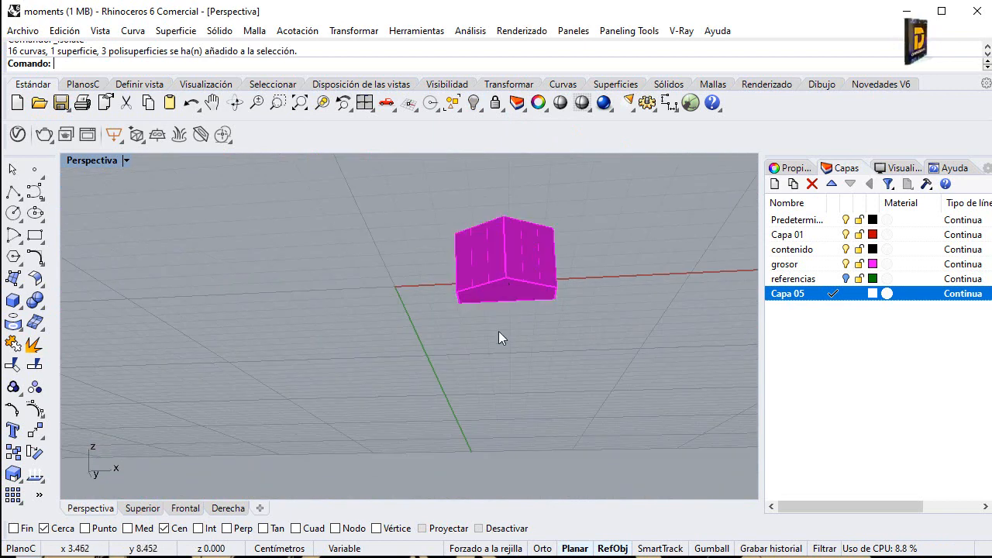
Step: Shell the magenta block with a thickness of 0.1, removing its bottom face
scroll(517, 318, "down", 10)
scroll(513, 302, "up", 15)
scroll(484, 236, "up", 3)
right_click_drag(484, 236, 521, 265)
scroll(471, 320, "down", 10)
right_click_drag(470, 320, 479, 277)
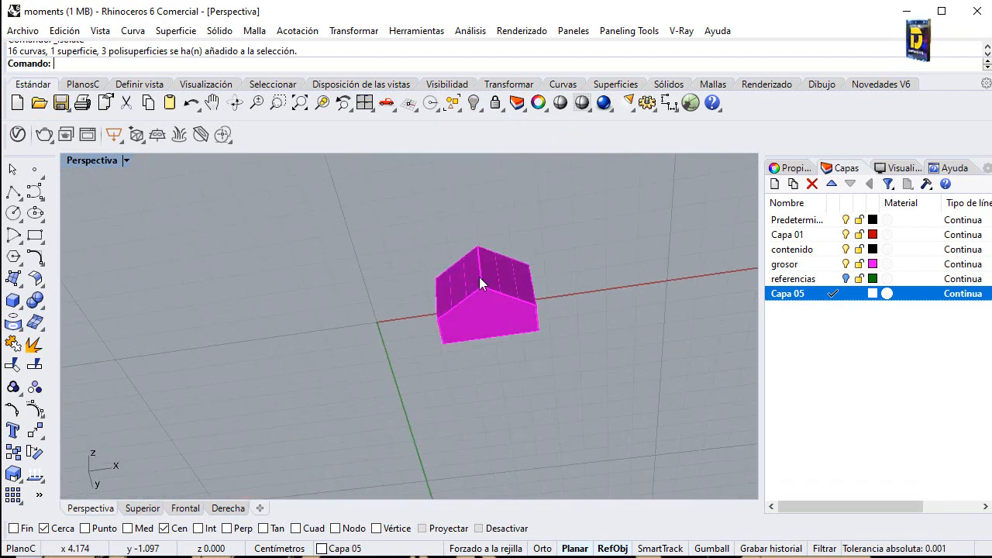
scroll(479, 277, "up", 4)
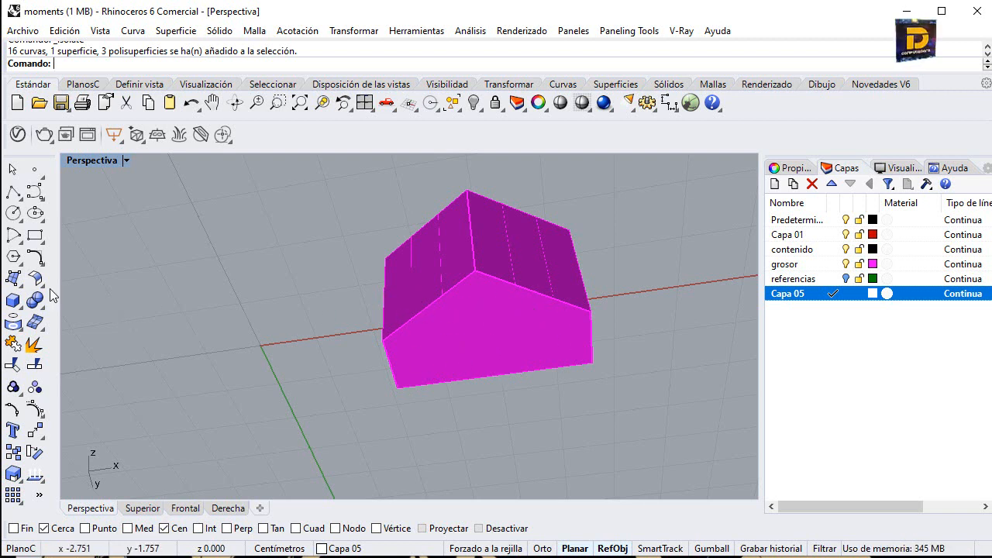
mouse_move(39, 306)
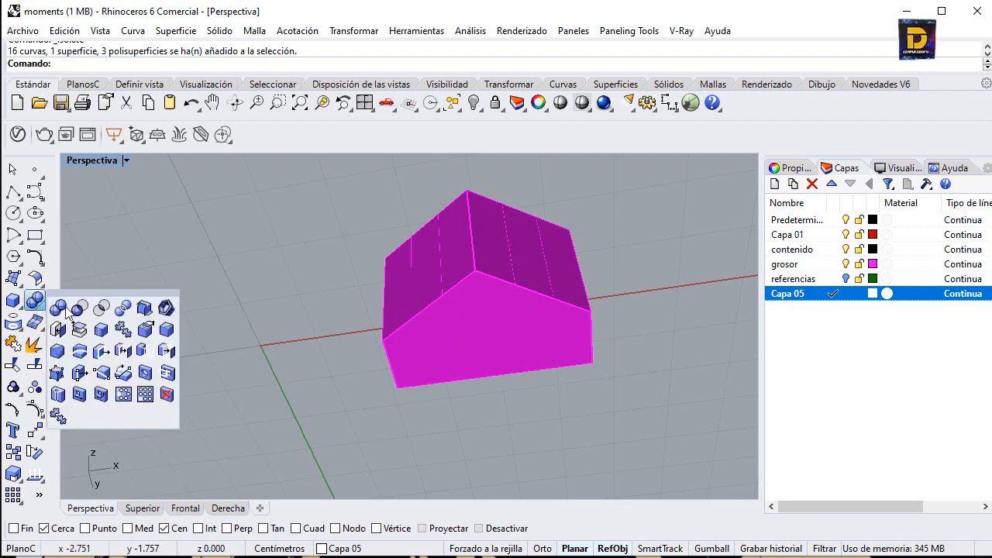
left_click(167, 308)
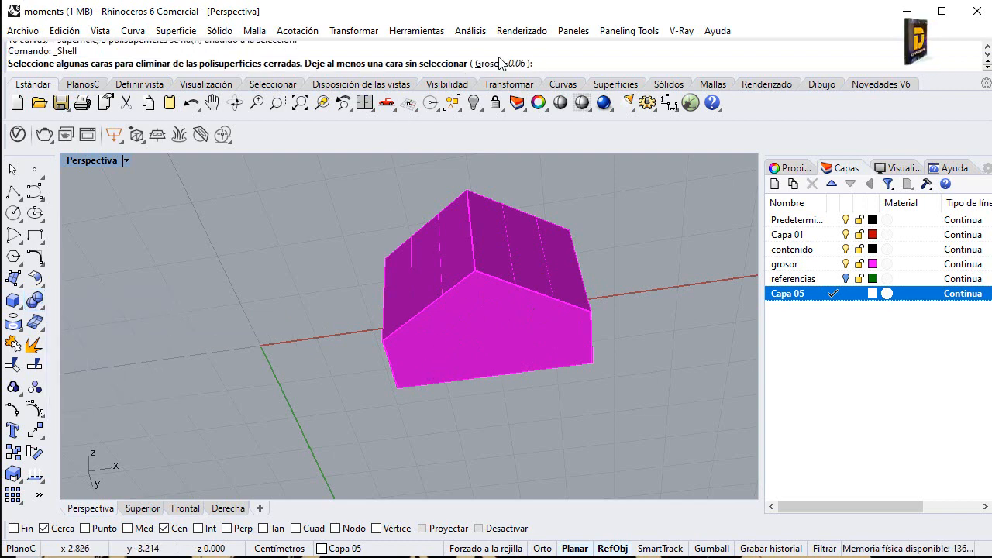
left_click(502, 64)
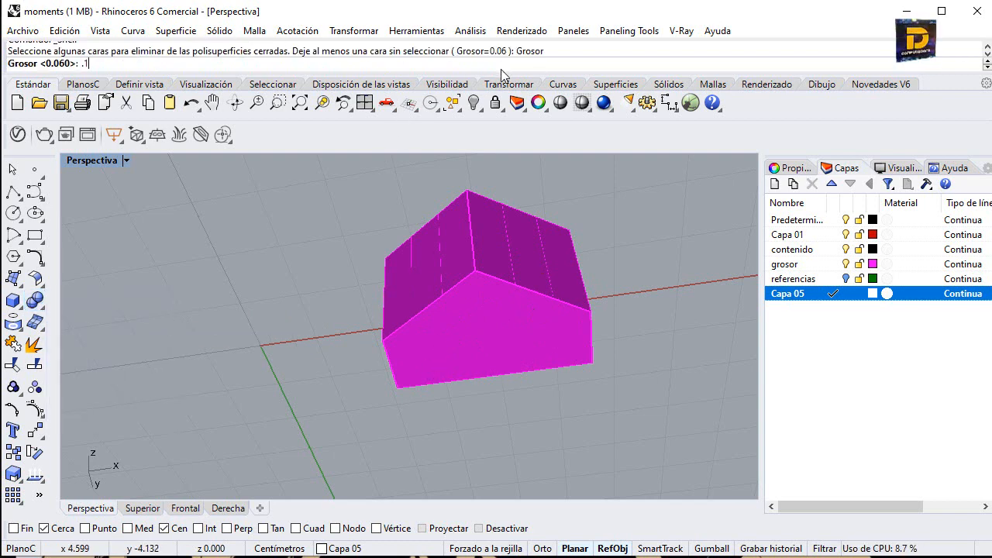
type(".1")
key("Return")
left_click(430, 340)
key("Return")
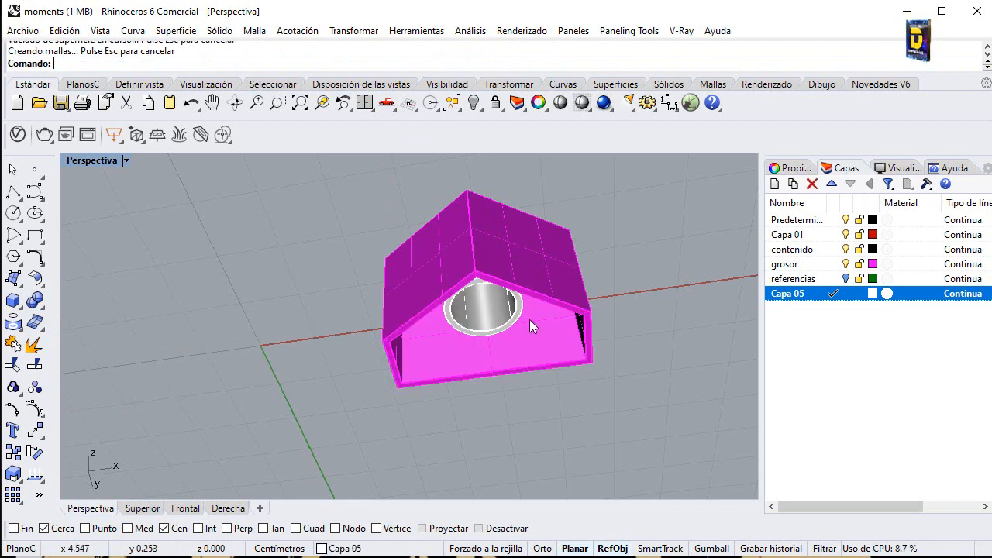
Step: Boolean-union the shelled block with the inner tube into one cap solid
right_click_drag(529, 319, 538, 279)
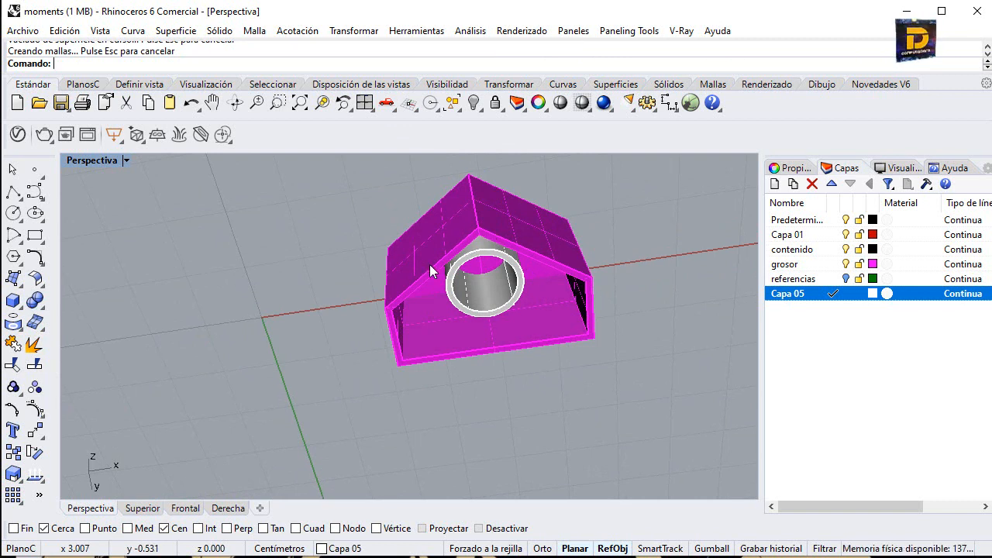
left_click(41, 300)
left_click(529, 255)
left_click(525, 277)
key("Return")
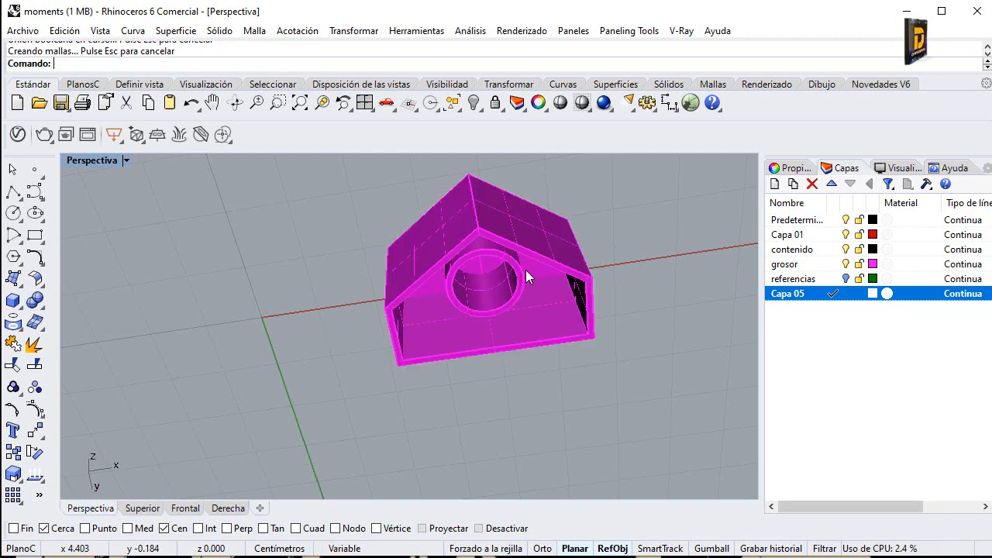
Step: Show all the hidden objects again and clear the selection
left_click(515, 217)
right_click(472, 103)
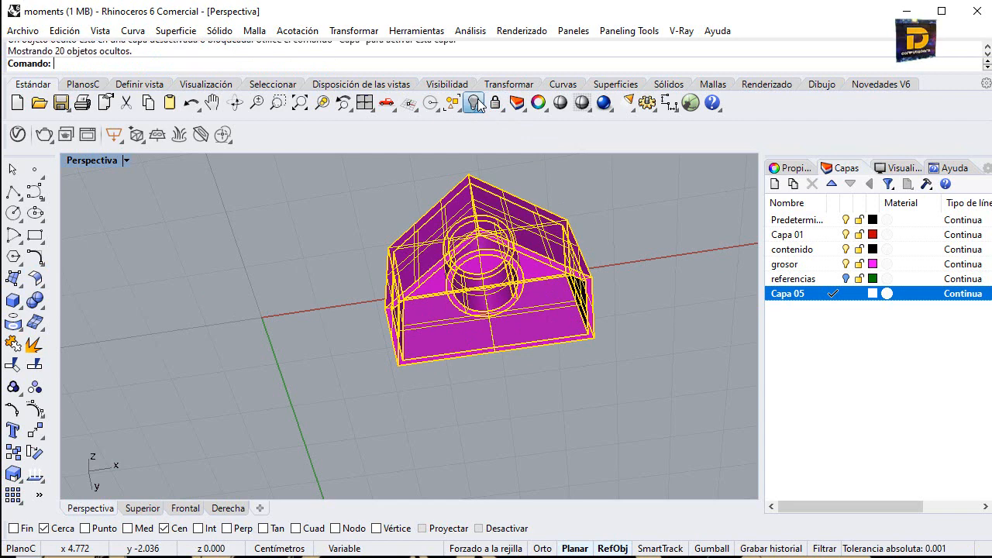
right_click_drag(542, 240, 602, 322)
scroll(547, 316, "down", 10)
left_click(601, 321)
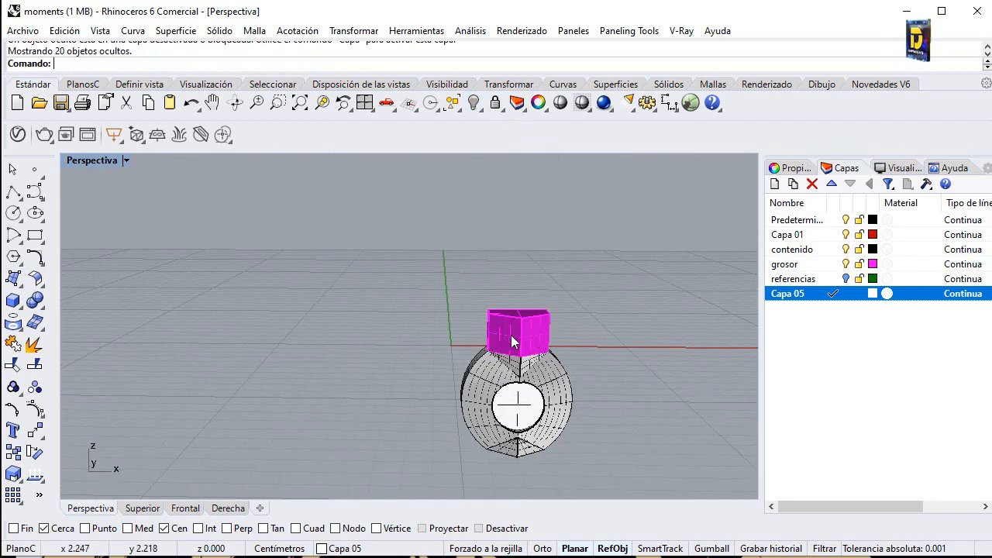
Step: Move the cap off the valve and place it beside the base of the bottle in the front view
left_click(541, 335)
middle_click(303, 240)
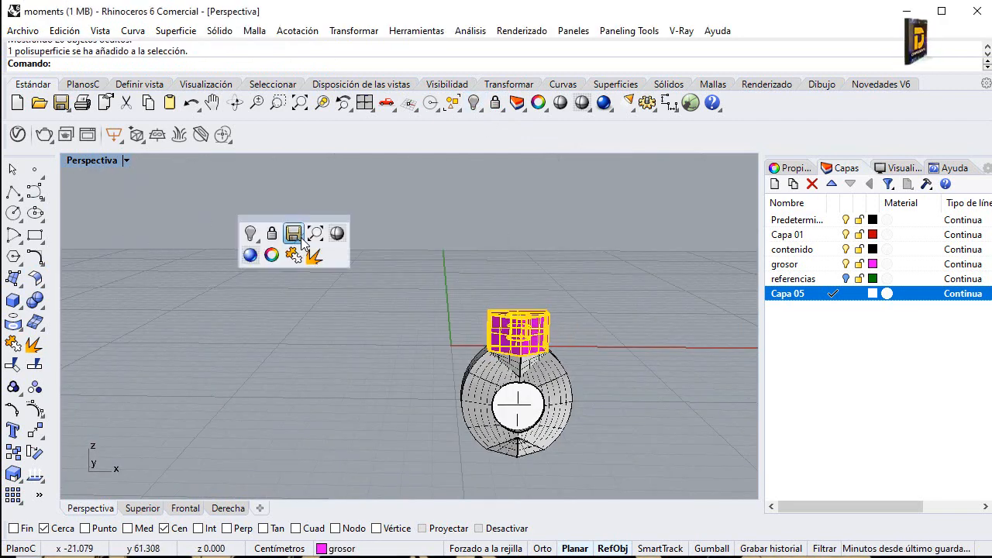
left_click(314, 234)
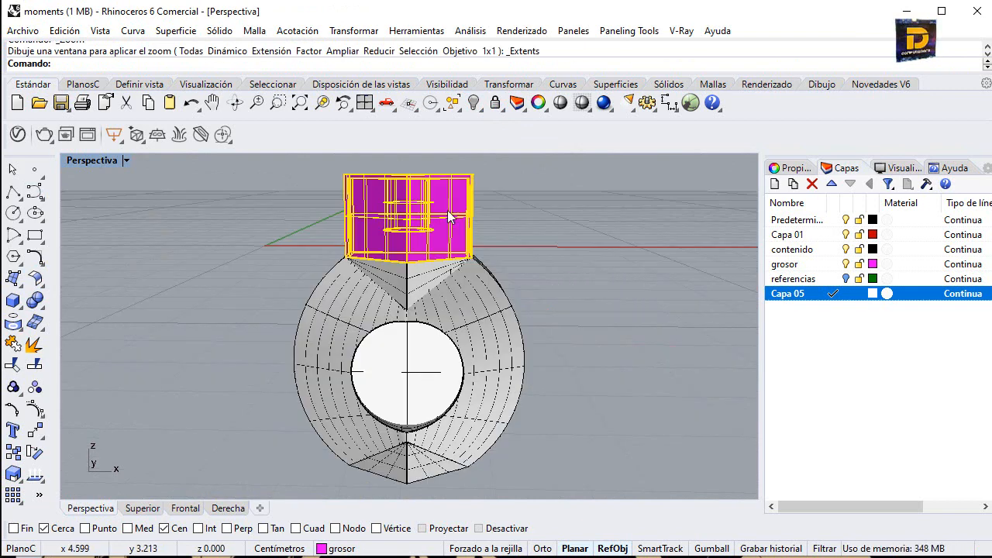
left_click(496, 318)
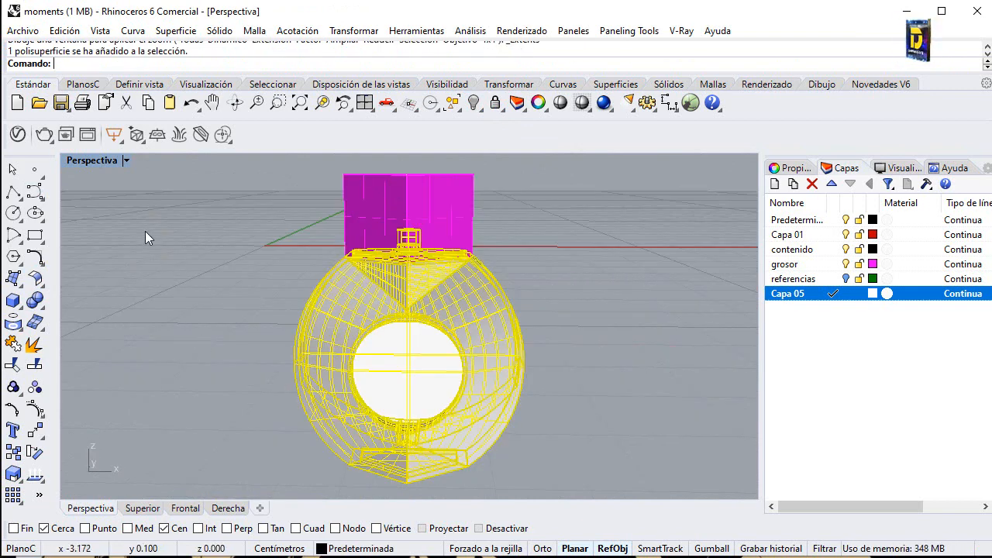
key("Escape")
double_click(107, 161)
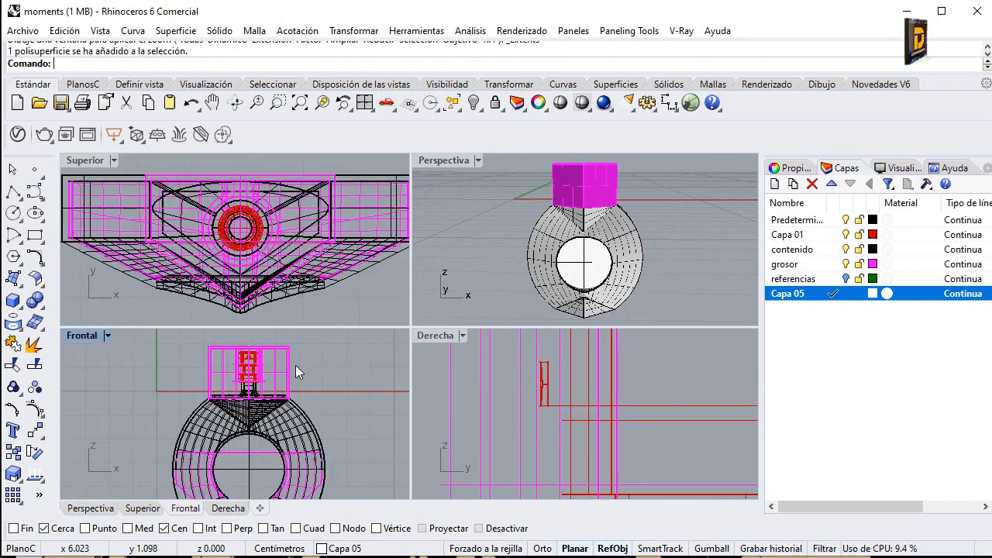
left_click(292, 365)
right_click_drag(379, 426, 271, 396)
left_click_drag(165, 340, 273, 448, "shift")
right_click_drag(273, 444, 263, 381)
left_click_drag(263, 382, 265, 417, "shift")
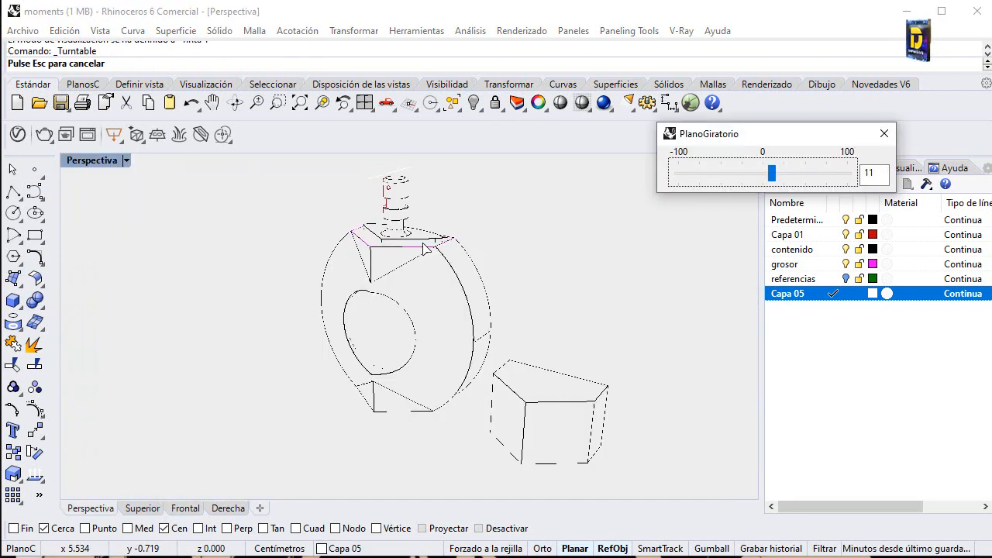
Step: End the turntable preview beside the reference photo and set the perspective view to Sombreado display
right_click_drag(395, 231, 370, 259, "shift")
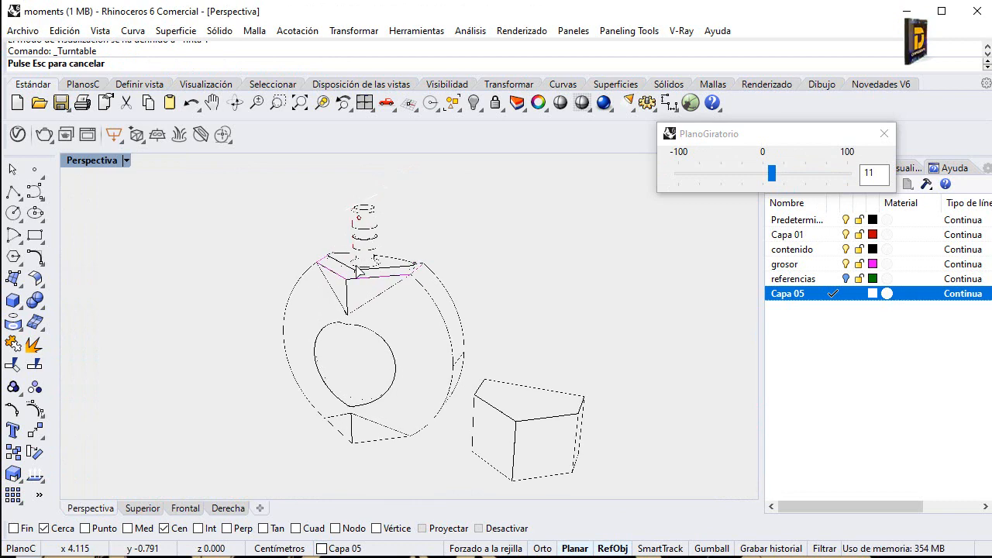
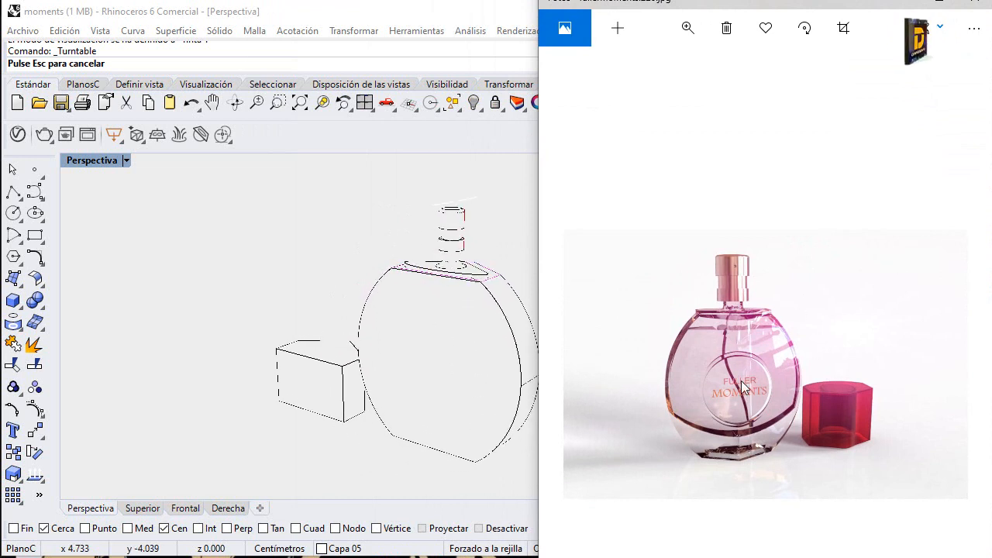
left_click(980, 5)
left_click(126, 159)
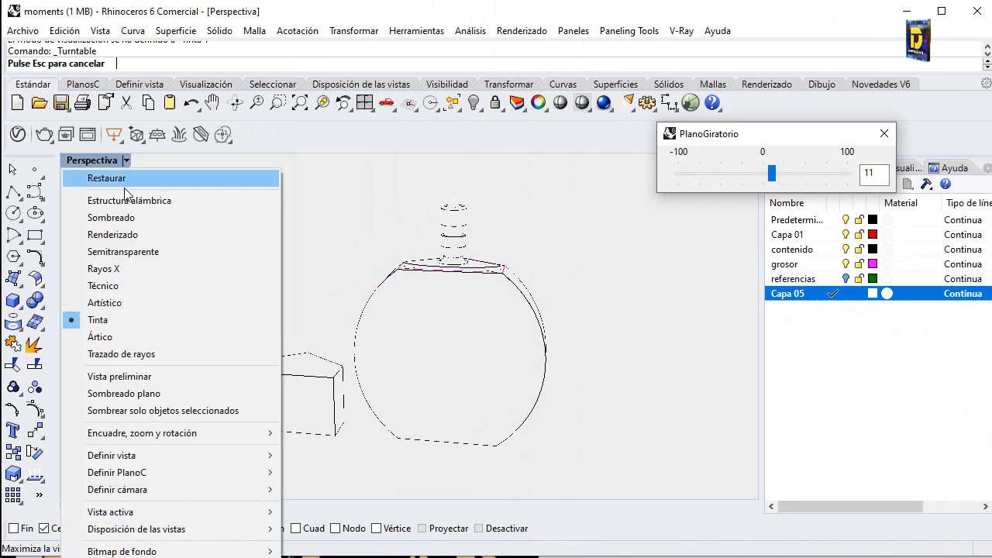
left_click(122, 174)
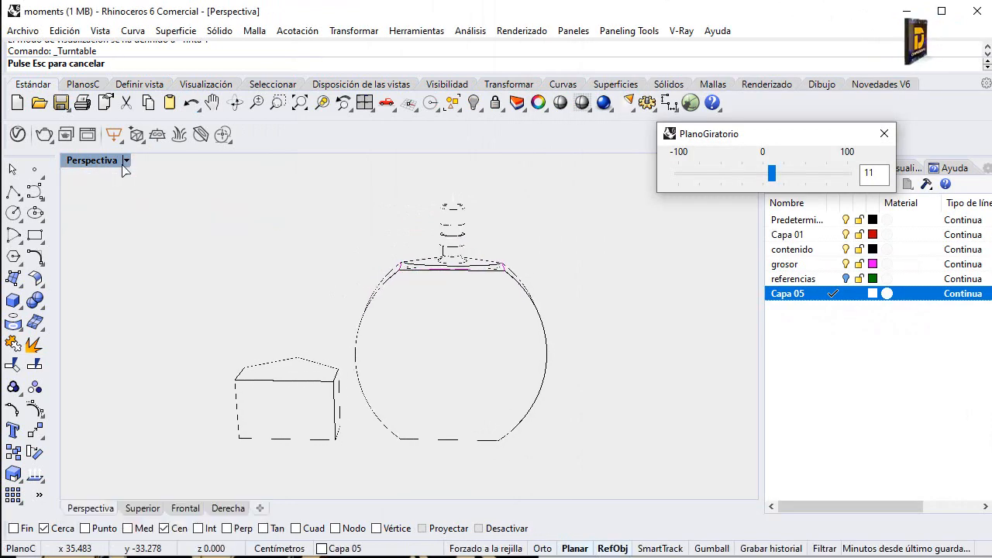
left_click(884, 135)
left_click(126, 160)
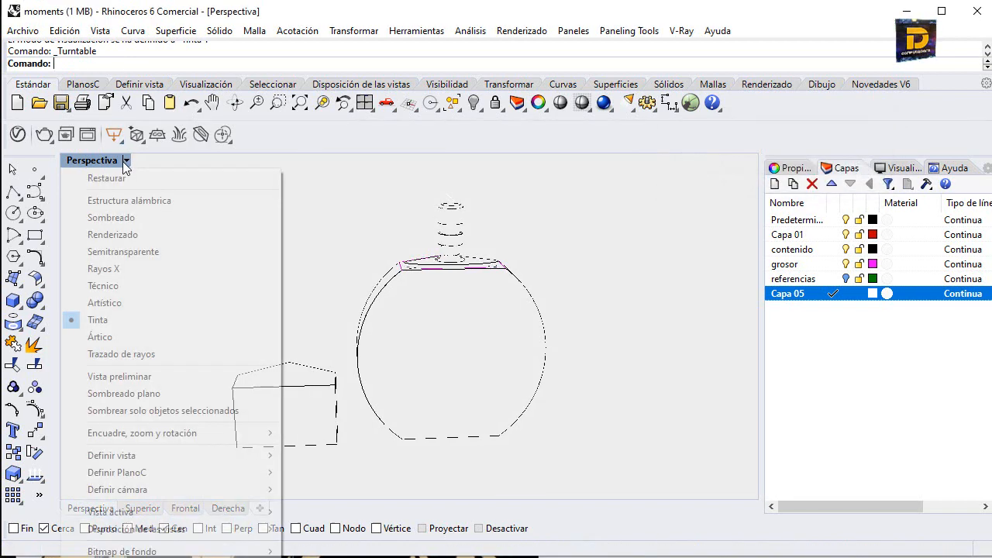
left_click(196, 216)
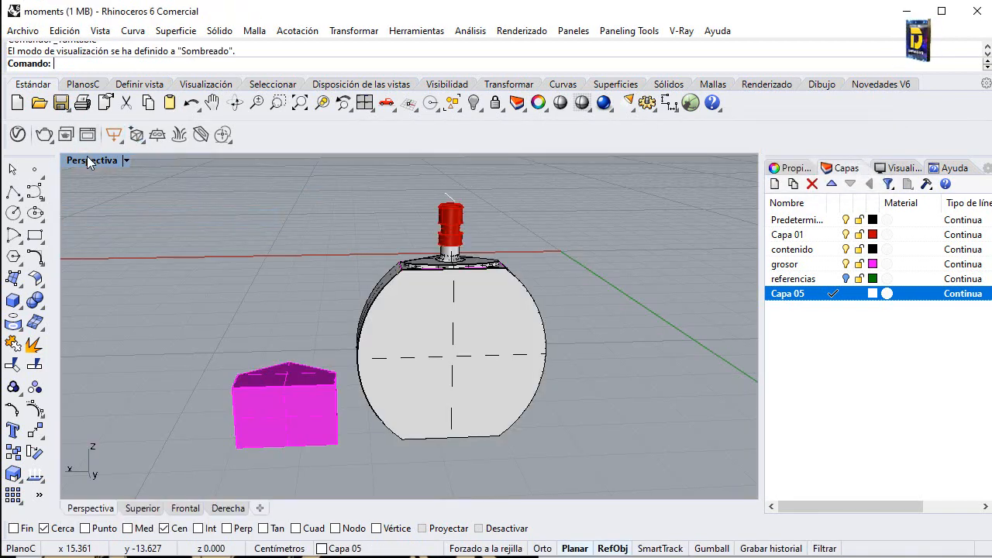
Step: Return to the four-viewport layout and turn off the grosor layer
double_click(86, 156)
mouse_move(655, 262)
right_mouse_down()
mouse_move(527, 249)
mouse_move(367, 300)
right_mouse_up()
scroll(322, 428, "down", 4)
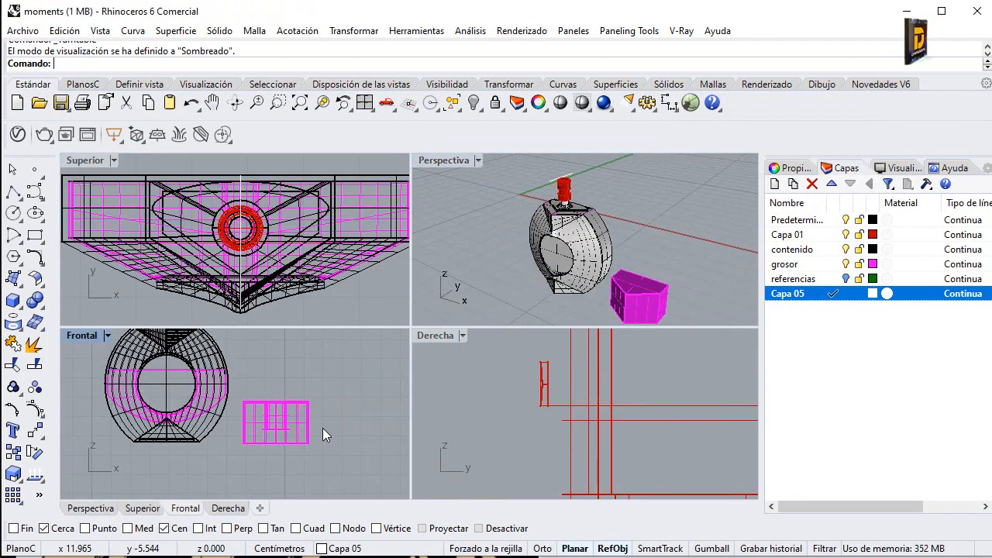
right_click_drag(262, 384, 273, 396)
left_click(846, 264)
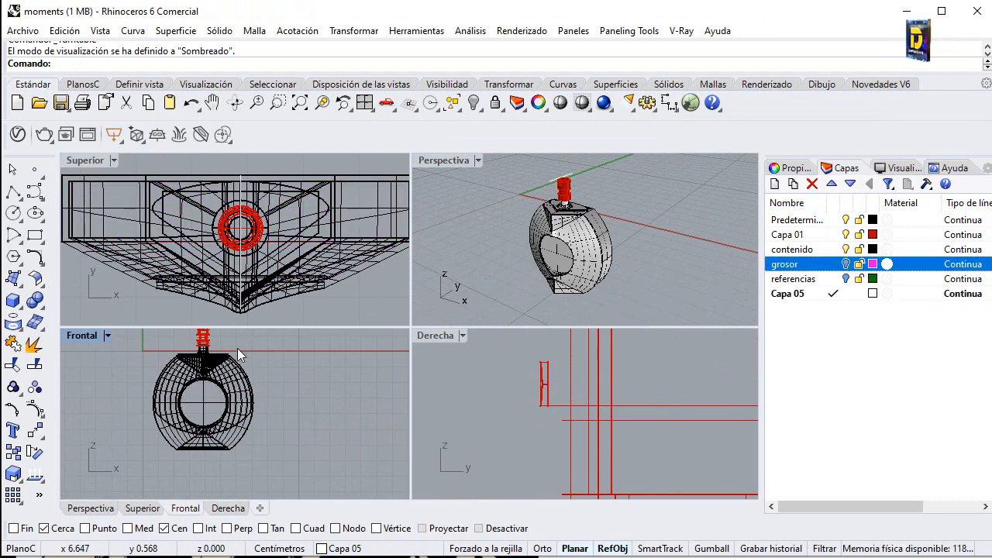
Step: Draw a degree-3 wavy curve from the centre of the valve's base down to the bottle's bottom, ending at about z -5.09, with object snaps disabled
scroll(219, 355, "up", 4)
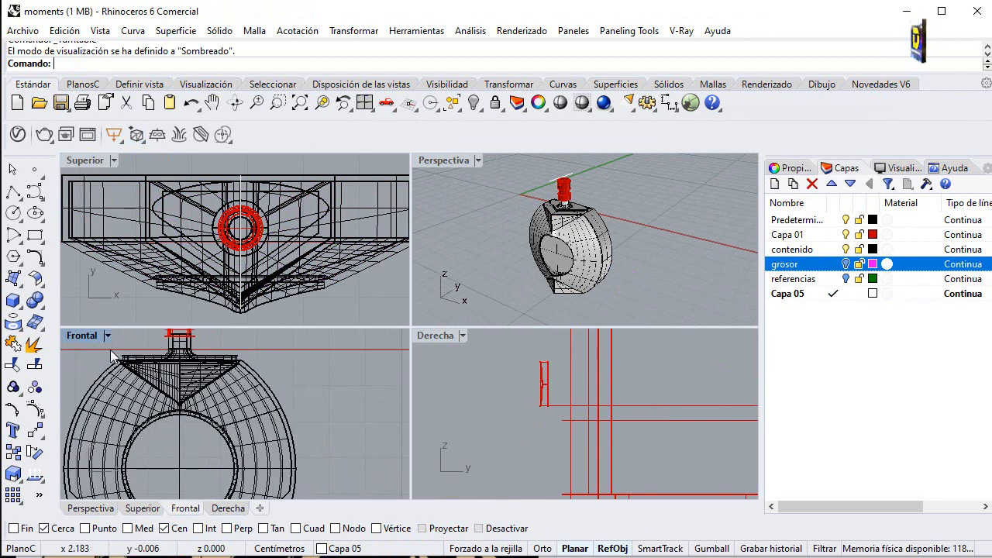
left_click(33, 192)
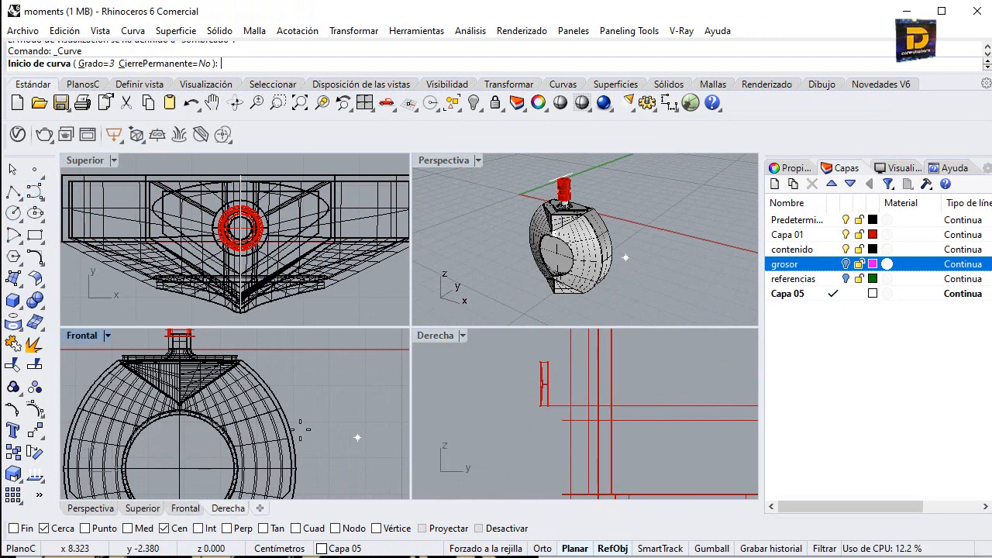
scroll(235, 389, "down", 4)
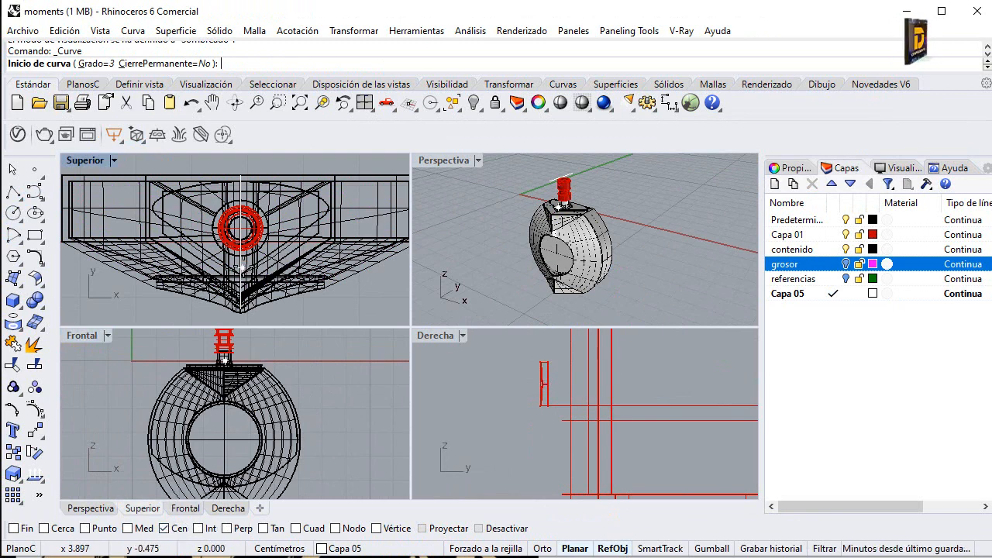
scroll(589, 221, "up", 5)
scroll(601, 224, "up", 2)
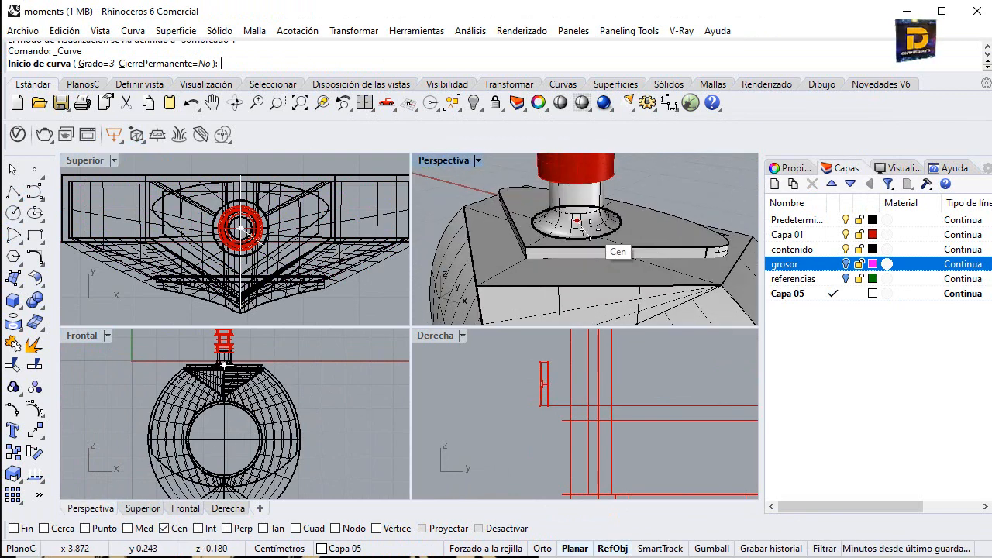
left_click(578, 222)
right_click_drag(229, 431, 275, 410)
left_click(488, 530)
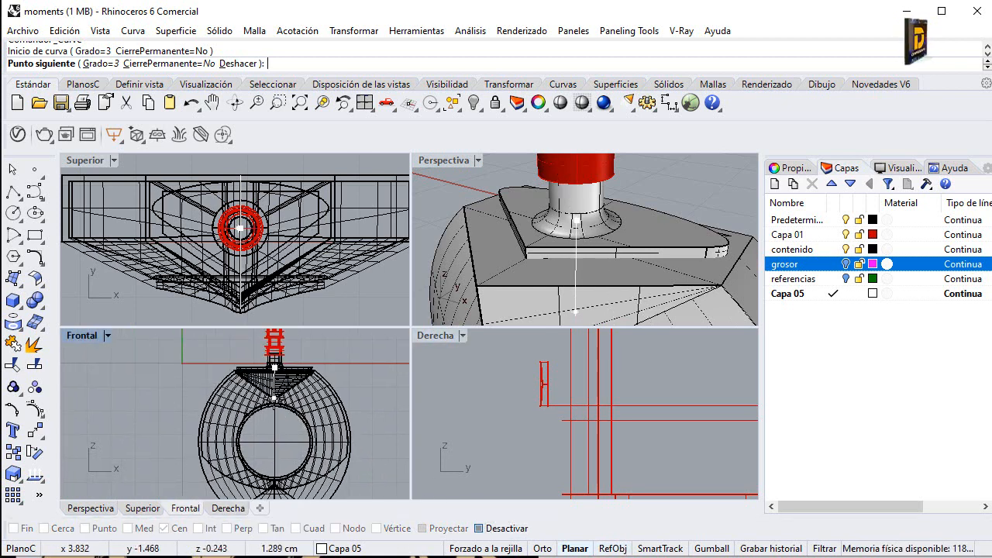
left_click(264, 393)
left_click(255, 404)
left_click(279, 430)
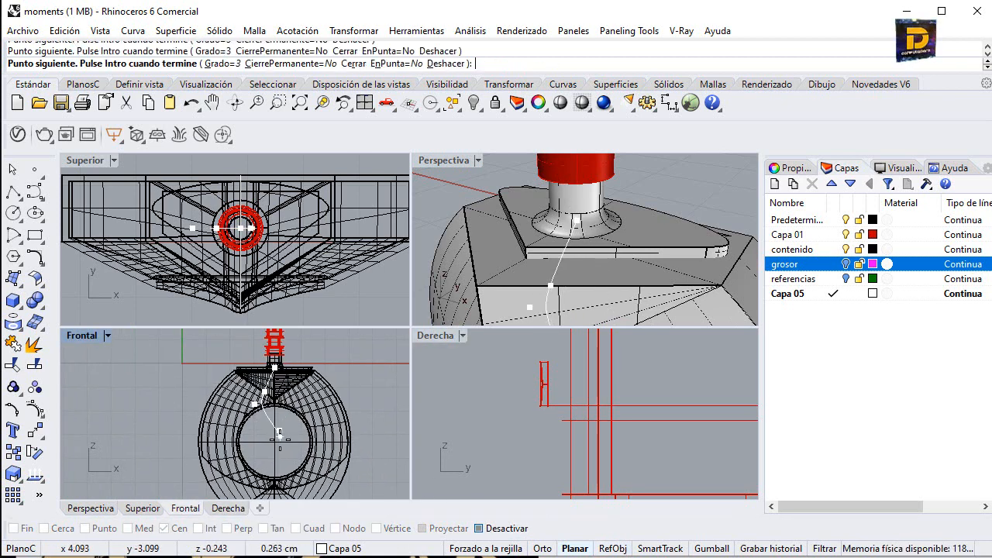
left_click(282, 453)
left_click(280, 483)
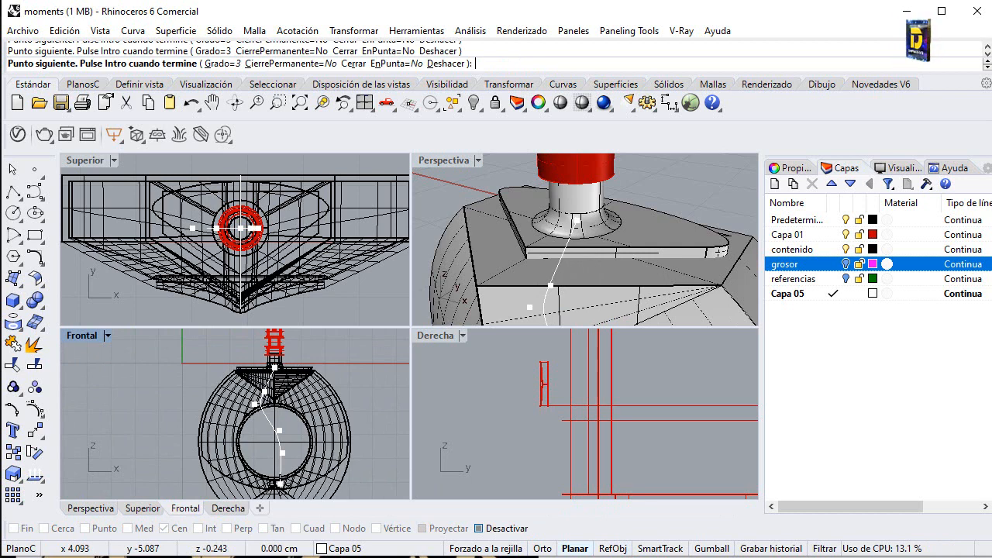
right_click(279, 484)
Step: Draw a small circle in the top view centred on the curve's lower end, using the Fin snap for its centre, and clear the selection
left_click(276, 435)
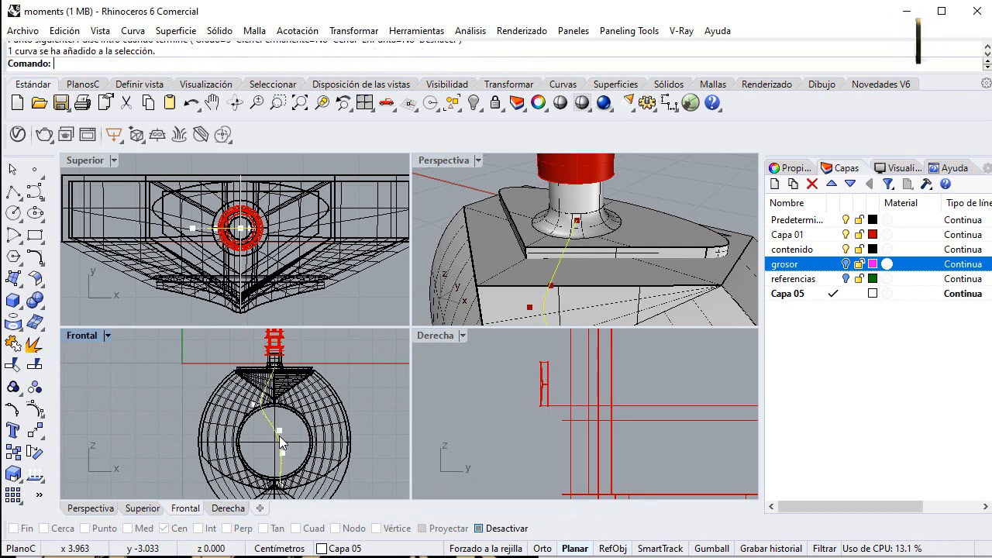
left_click(13, 214)
left_click(479, 529)
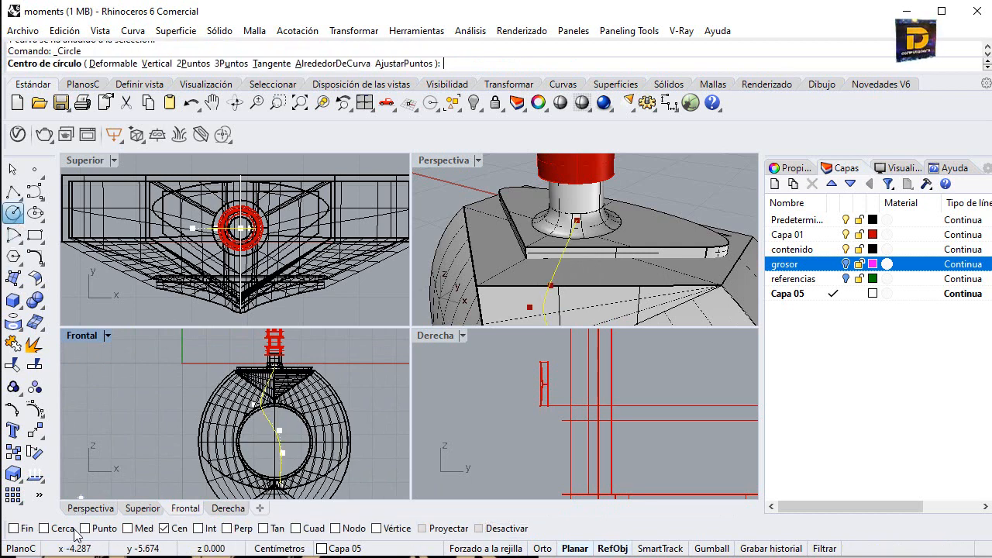
left_click(23, 528)
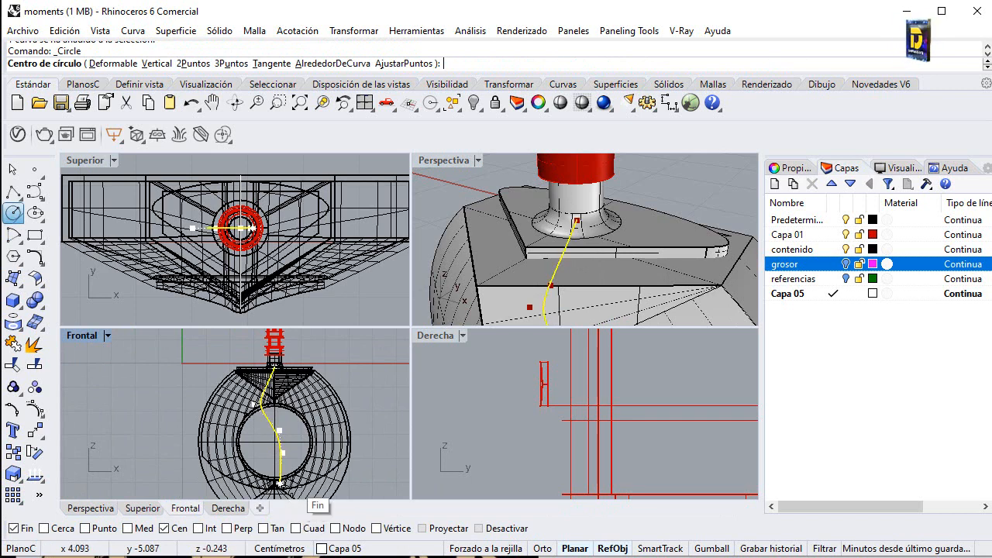
scroll(281, 482, "up", 3)
left_click(258, 479)
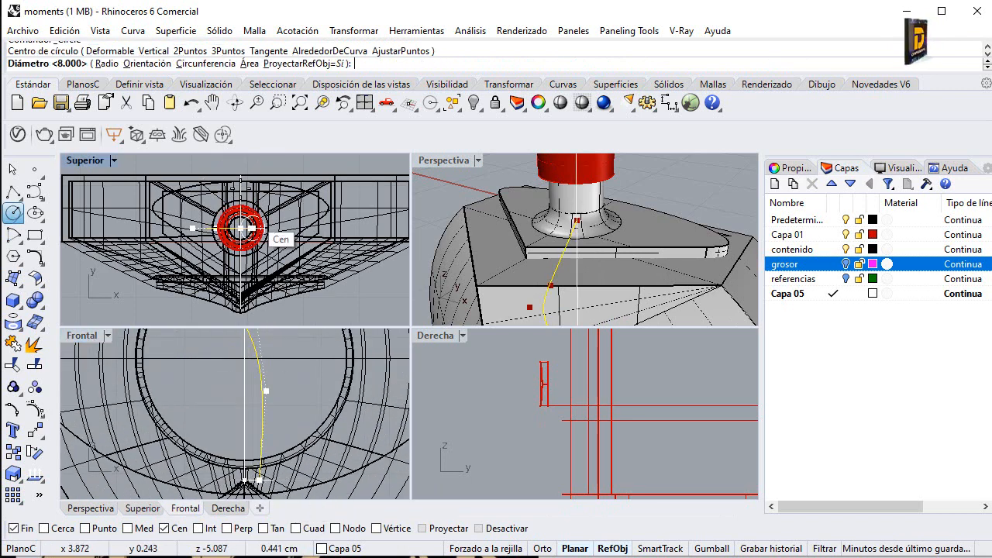
scroll(261, 230, "up", 4)
scroll(242, 229, "up", 5)
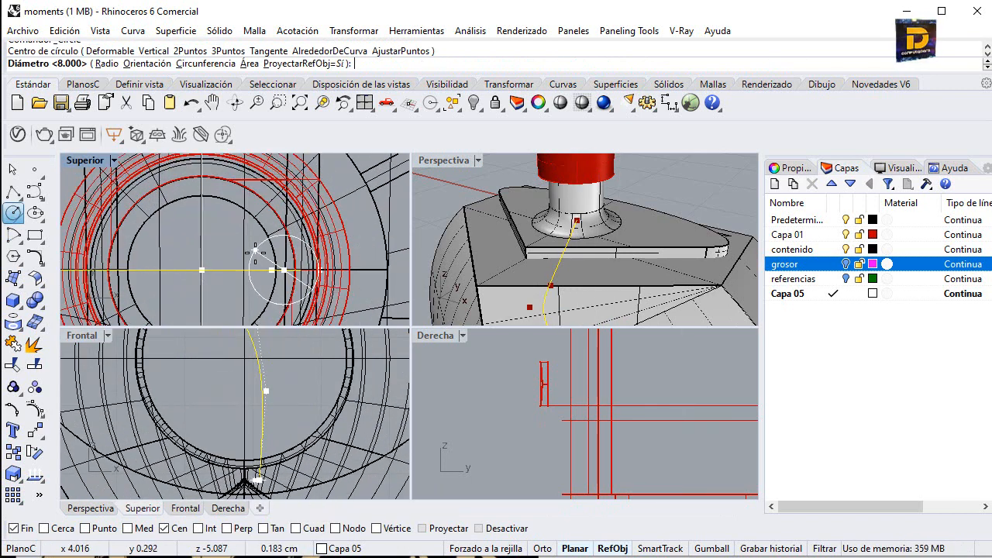
scroll(180, 258, "up", 6)
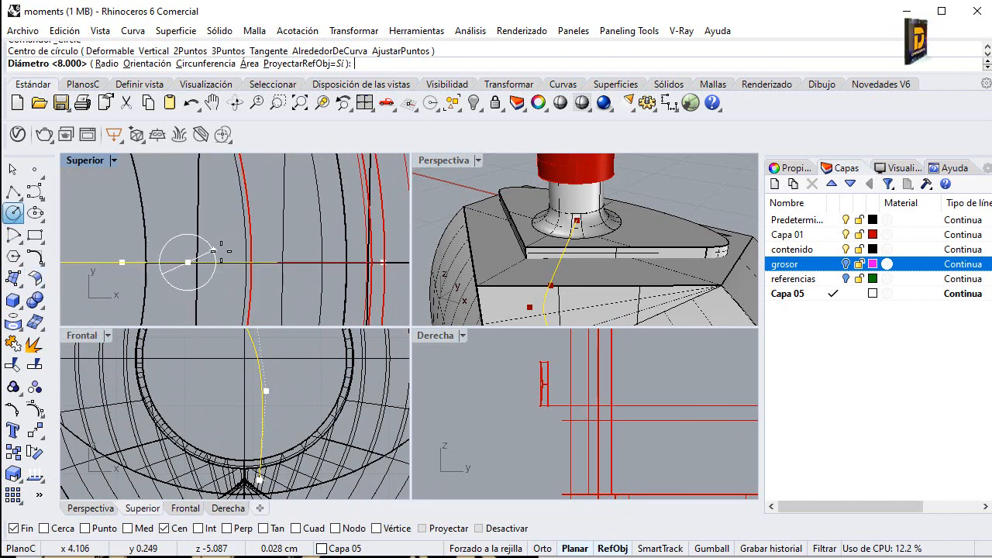
left_click(479, 528)
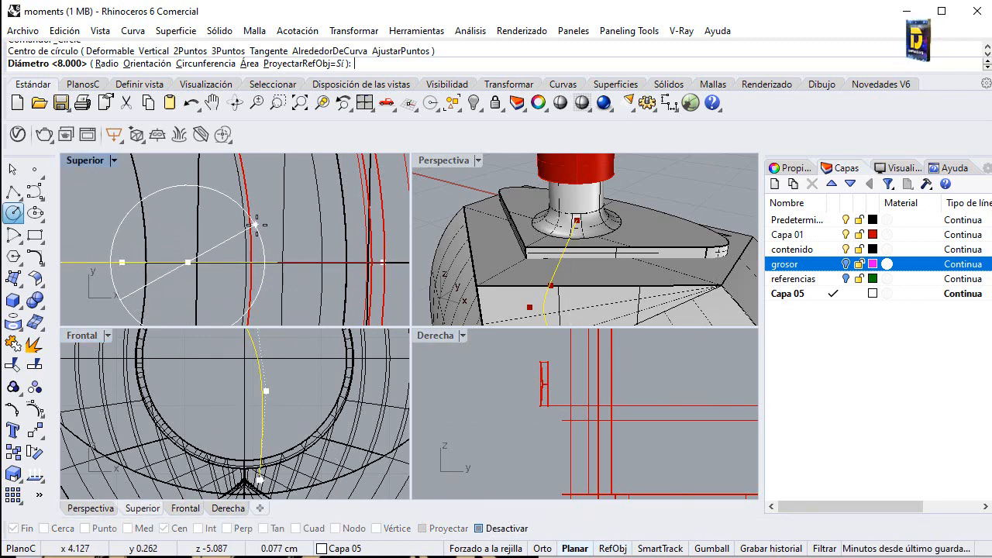
left_click(324, 211)
scroll(291, 231, "down", 6)
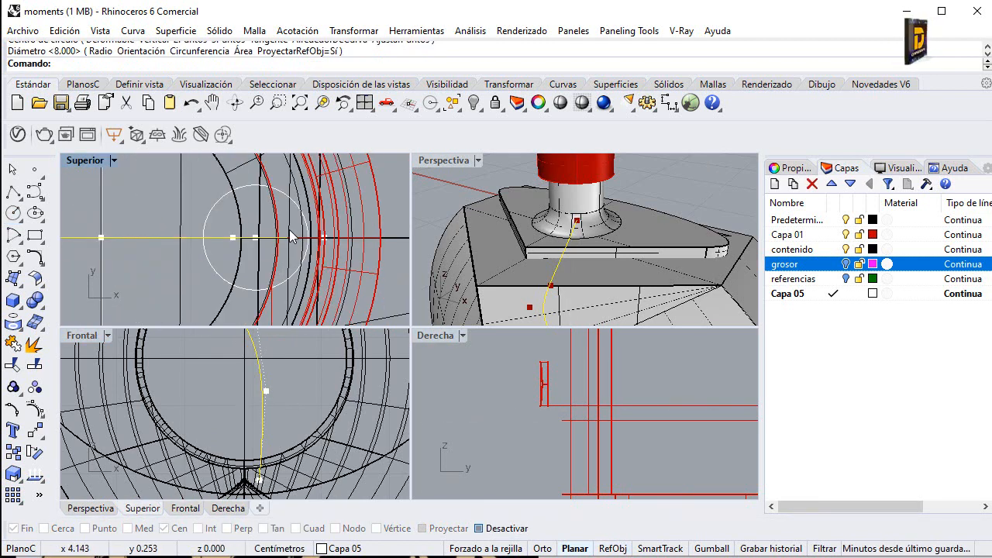
scroll(214, 219, "down", 1)
scroll(215, 219, "up", 3)
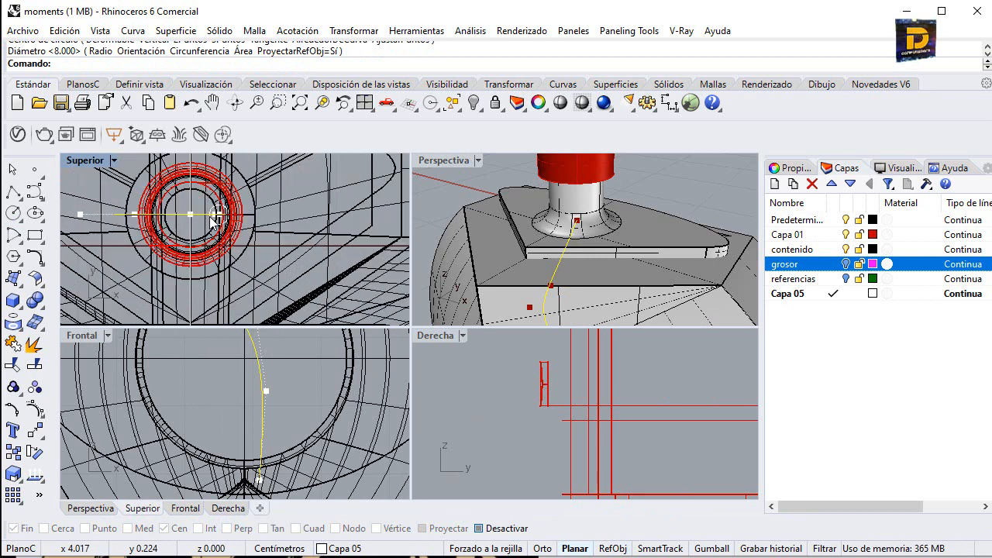
left_click(321, 179)
key("Escape")
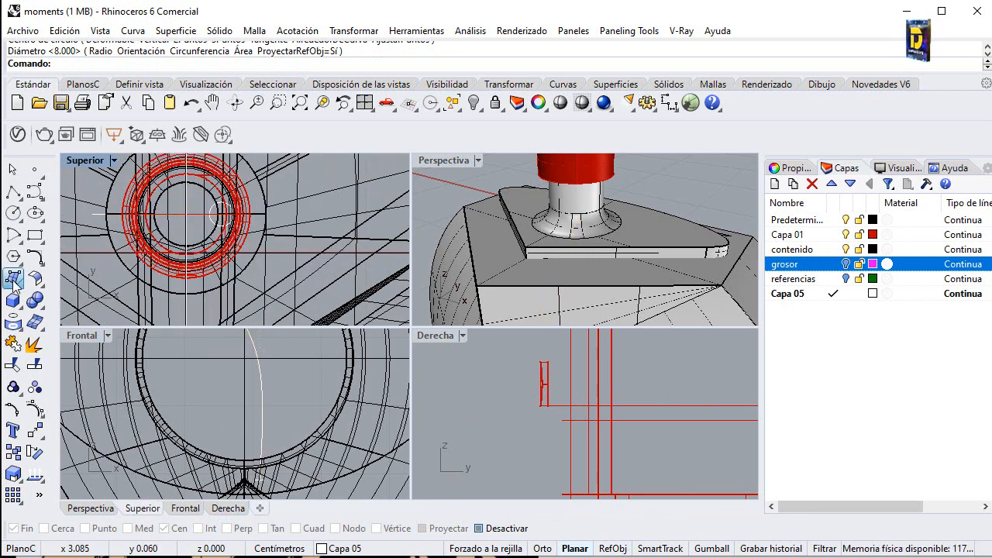
Step: Sweep the small circle along the wavy curve with a one-rail sweep to form the valve's suction tube
left_click(20, 284)
left_click(36, 351)
left_click(255, 379)
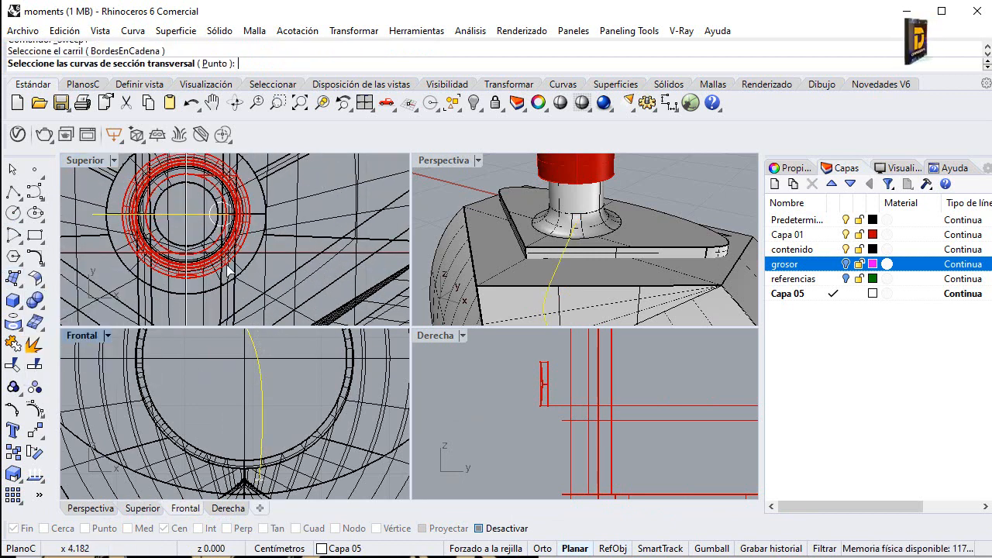
left_click(219, 224)
key("Return")
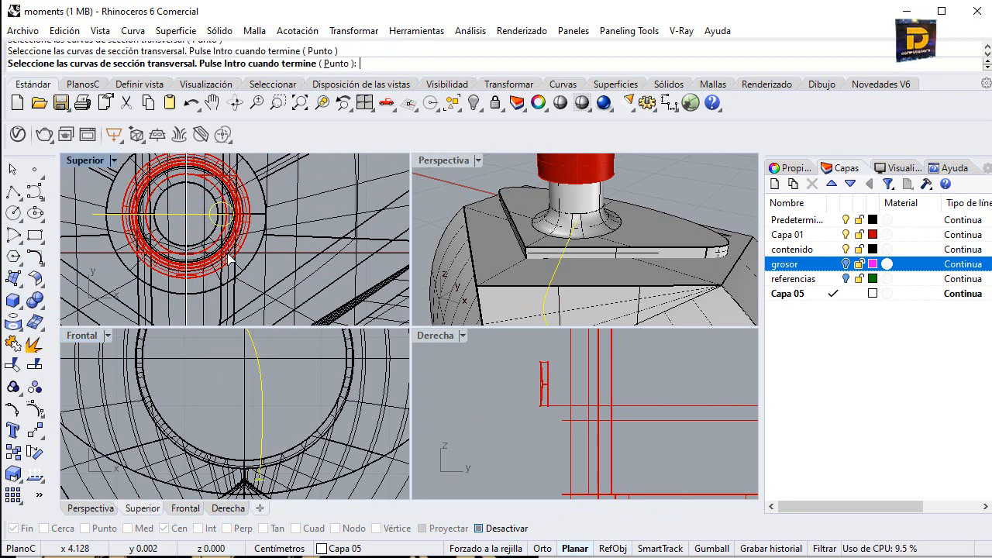
key("Return")
key("Return")
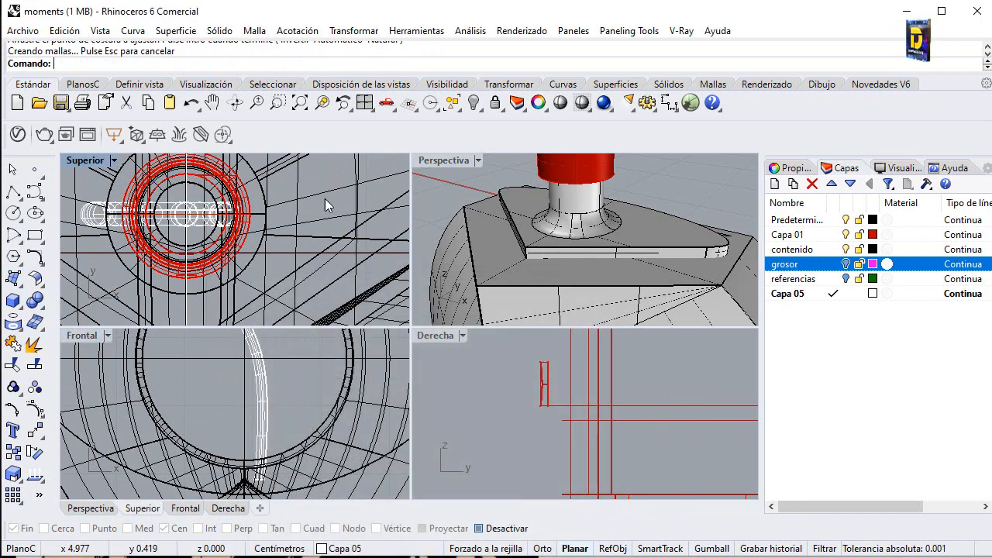
scroll(235, 420, "down", 5)
scroll(260, 410, "up", 3)
scroll(260, 410, "up", 2)
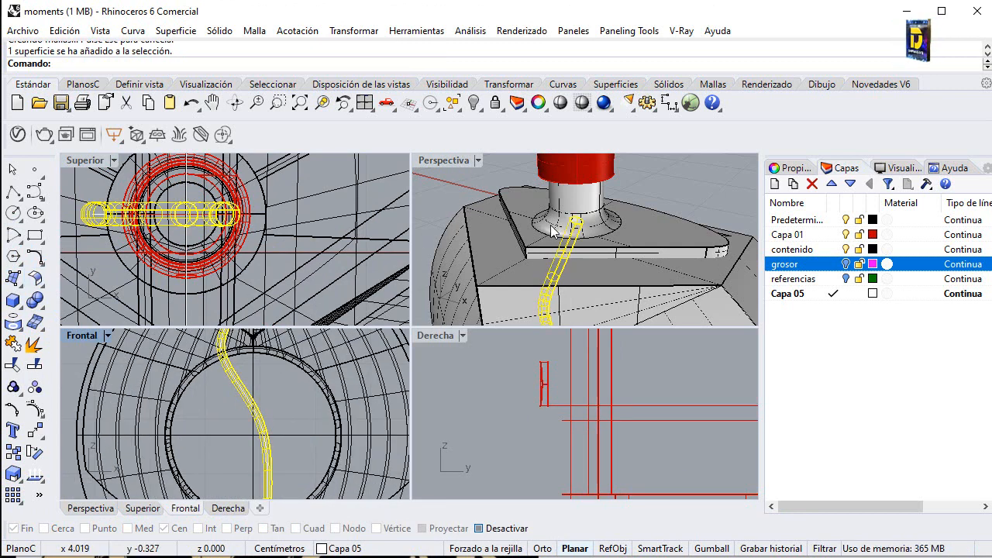
right_click_drag(550, 225, 591, 192)
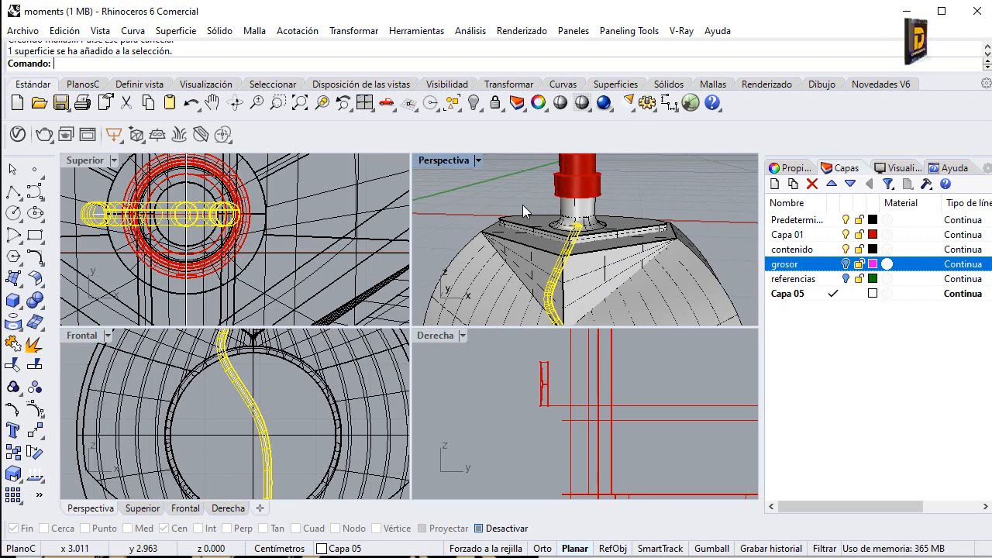
Step: Delete the swept suction tube and raise the wavy curve's upper end control point into the valve's neck in the front view
key("Delete")
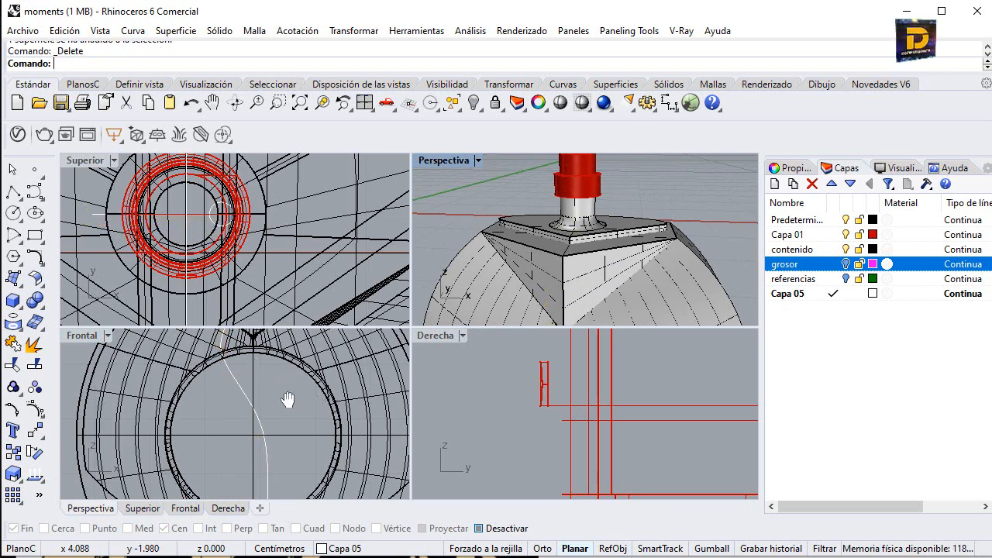
right_click_drag(288, 400, 266, 469)
left_click(266, 469)
right_click_drag(286, 416, 286, 472)
scroll(281, 390, "up", 10)
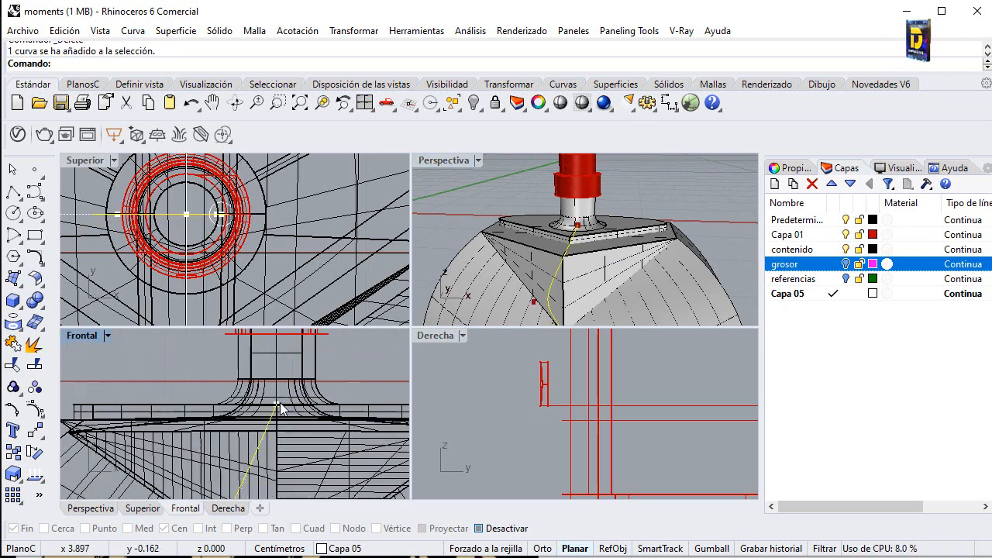
left_click(277, 404)
left_click_drag(275, 404, 276, 339)
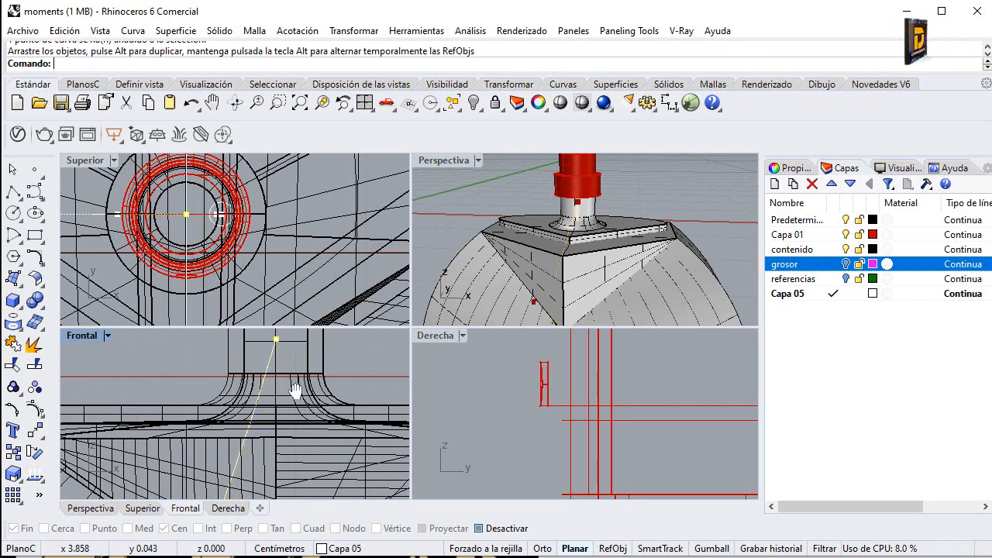
Step: Reshape the wavy curve's middle by moving its inner control points in the front view, and hide the control points
scroll(308, 388, "down", 11)
mouse_move(267, 459)
left_mouse_down()
mouse_move(279, 445)
mouse_move(262, 459)
left_mouse_up()
scroll(284, 431, "up", 10)
left_click(302, 456)
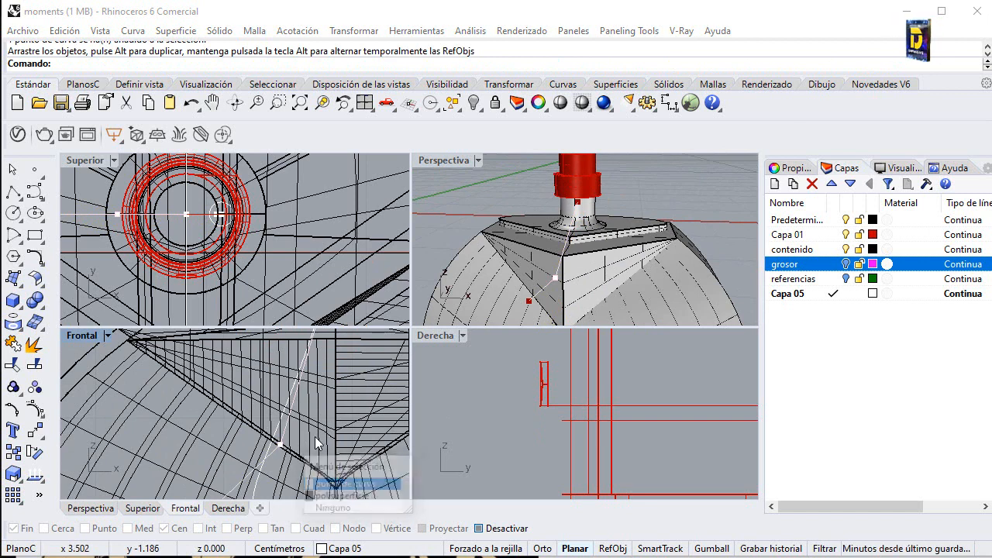
left_click_drag(279, 445, 336, 428)
scroll(336, 428, "down", 8)
right_click_drag(338, 398, 321, 424)
scroll(322, 388, "up", 4)
left_click_drag(321, 380, 324, 358)
scroll(326, 378, "down", 15)
key("Escape")
key("Escape")
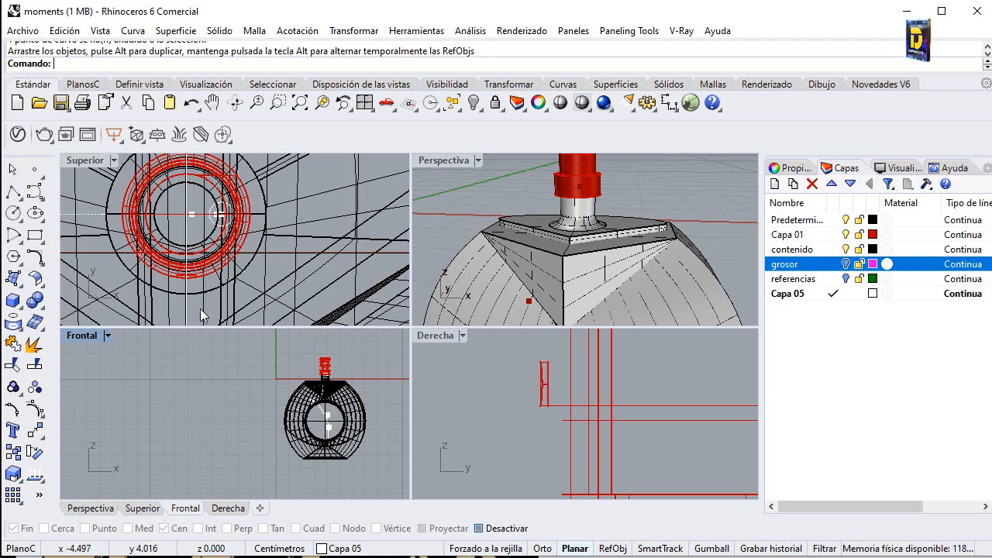
Step: Sweep the small circle along the reshaped wavy curve with a one-rail sweep to rebuild the suction tube
left_click(16, 300)
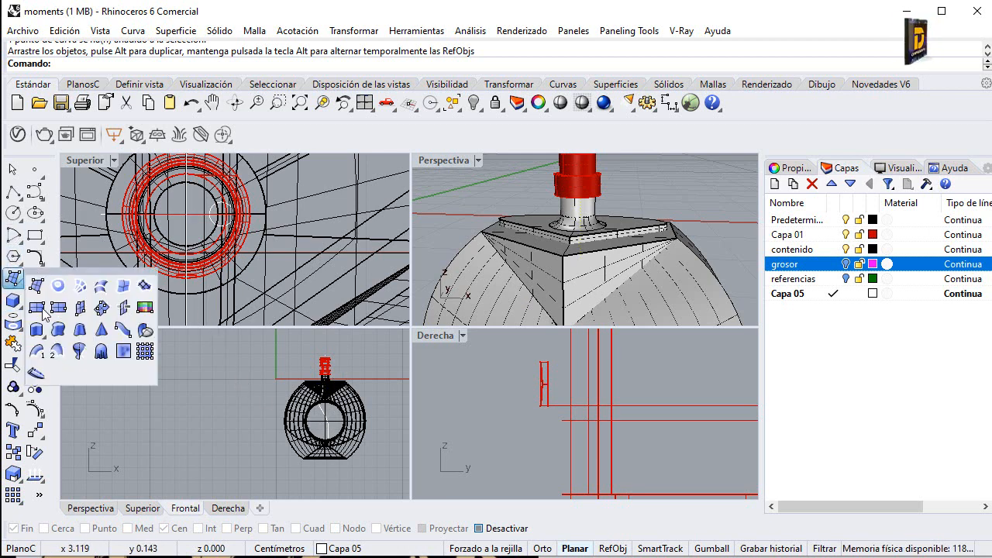
left_click(51, 354)
scroll(279, 365, "up", 3)
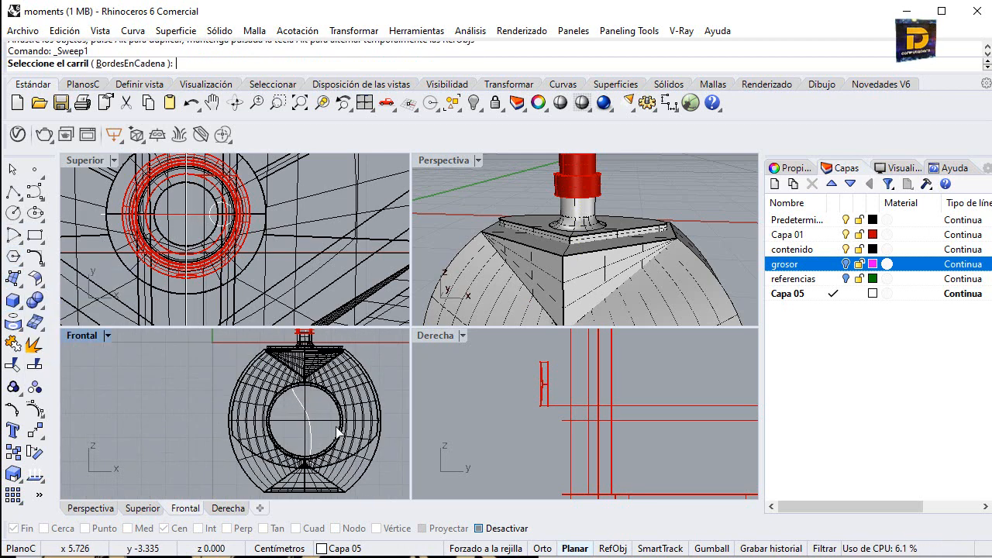
left_click(310, 418)
left_click(221, 242)
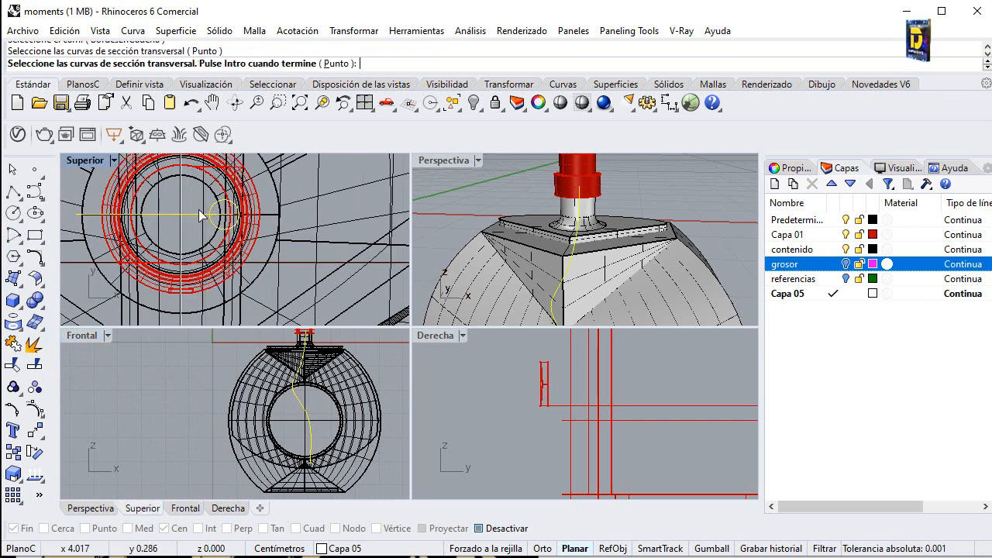
key("Return")
key("Return")
key("Return")
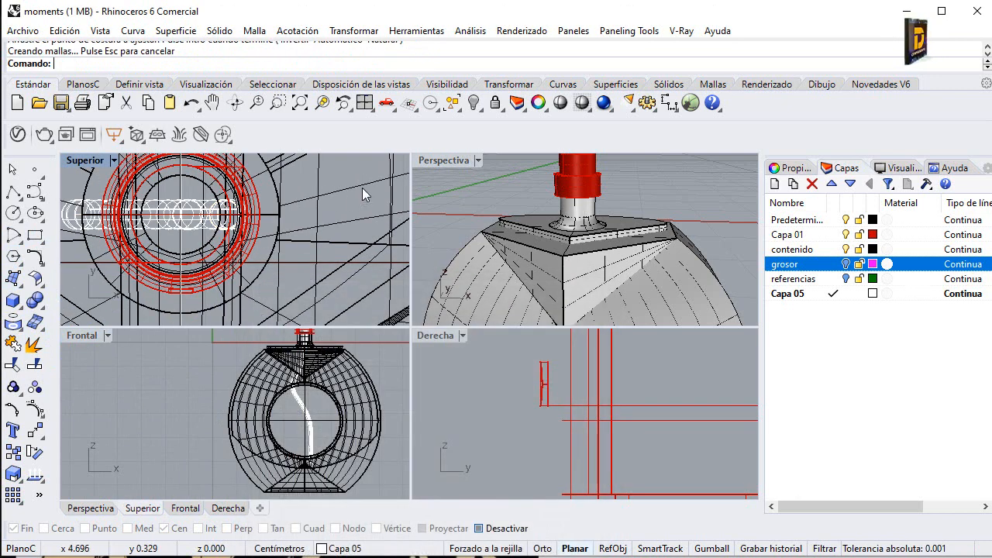
Step: Turn on the grosor layer and view the whole bottle with its cap
scroll(362, 188, "down", 3)
scroll(510, 192, "down", 3)
right_click_drag(301, 438, 284, 477)
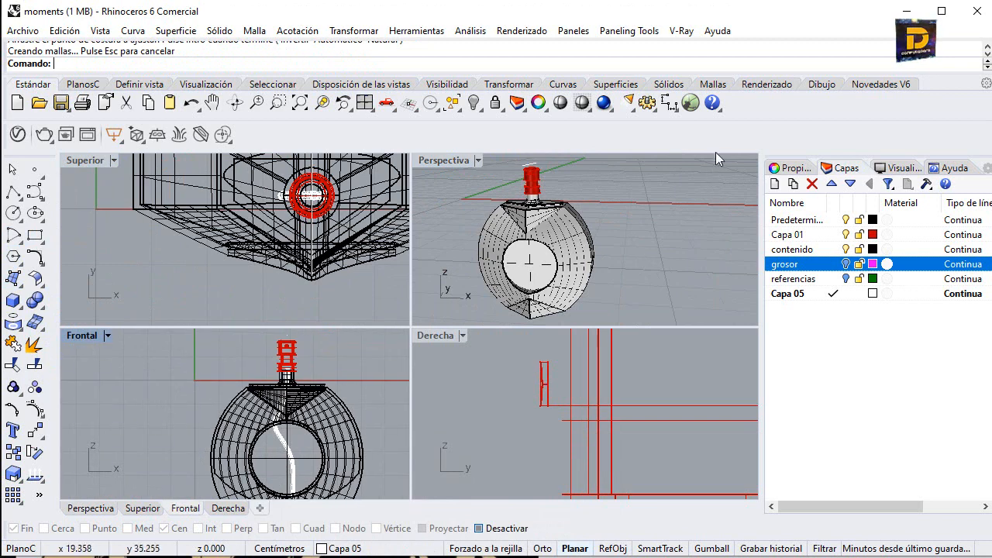
left_click(845, 265)
scroll(414, 373, "down", 2)
scroll(309, 392, "down", 8)
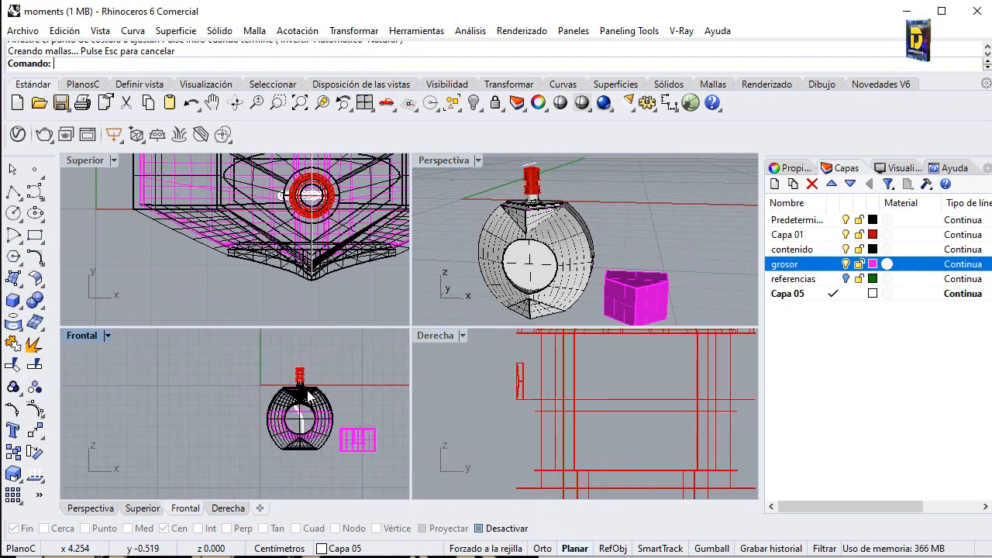
right_click_drag(308, 394, 257, 394)
right_click_drag(452, 184, 309, 248)
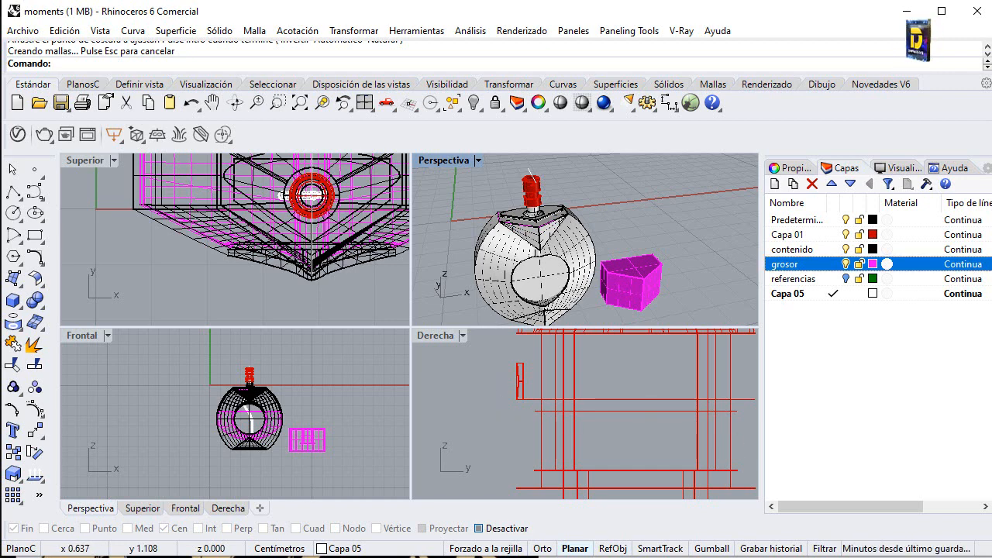
left_click_drag(790, 374, 820, 557)
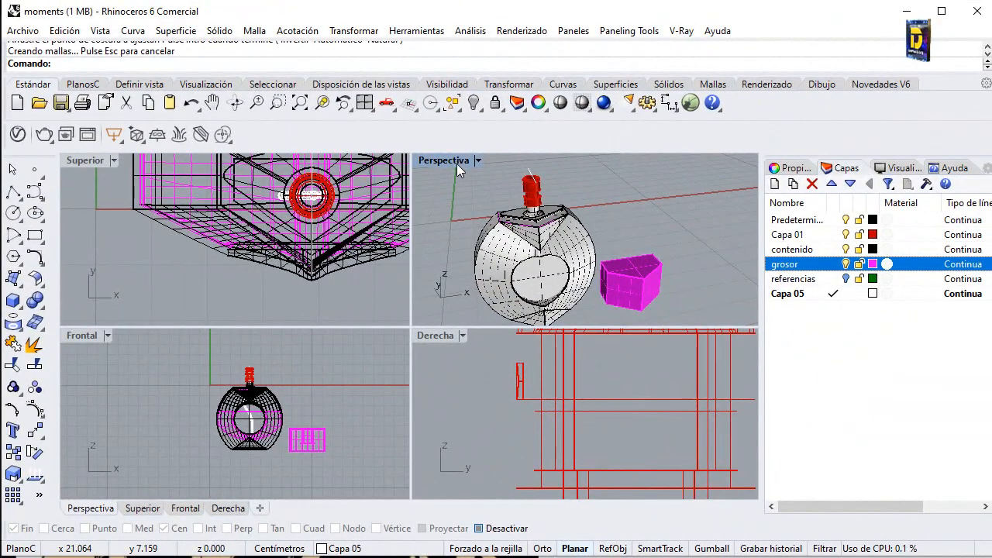
Step: Maximize the perspective view and select the loose straight line above the valve
double_click(456, 164)
right_click_drag(458, 166, 528, 282)
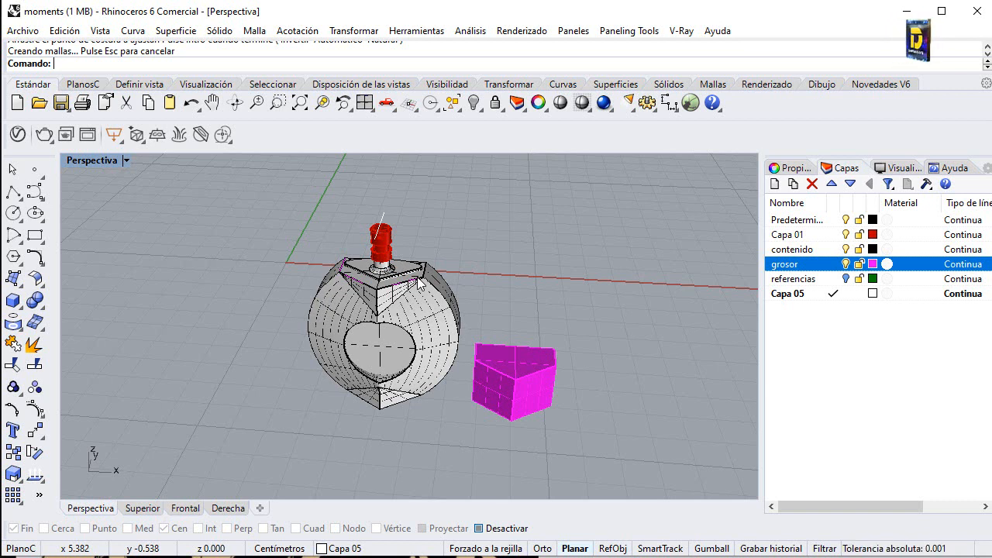
right_click_drag(432, 278, 405, 230)
scroll(404, 213, "up", 8)
left_click(417, 207)
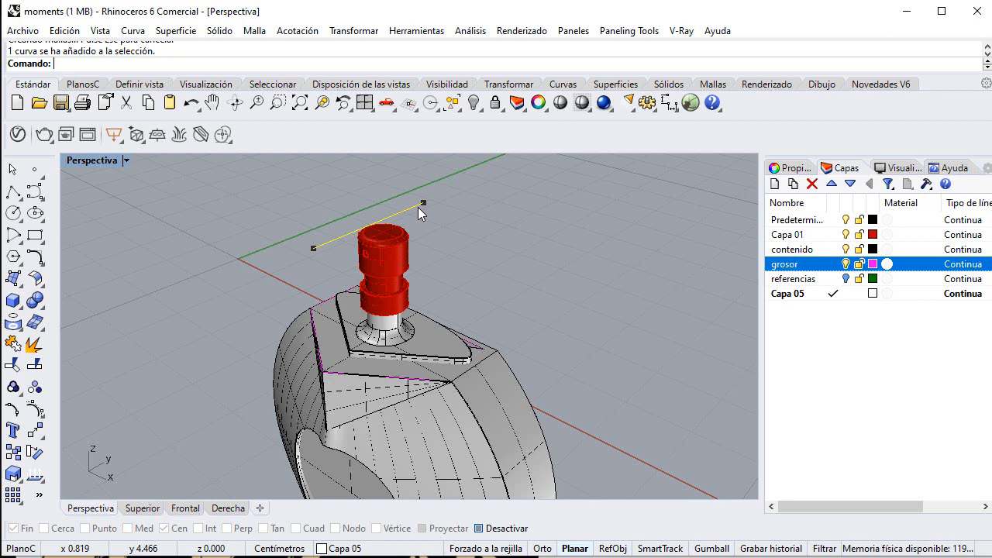
scroll(434, 217, "down", 5)
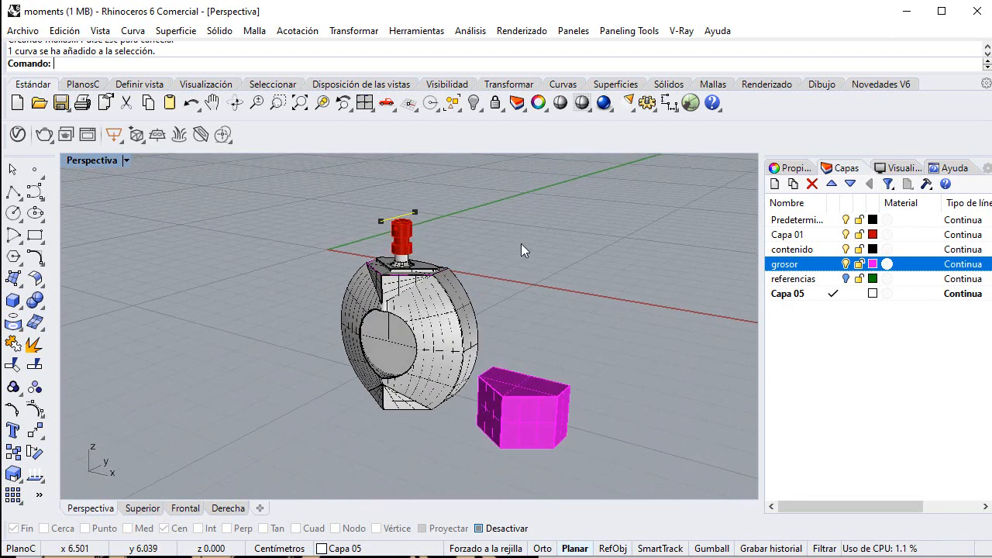